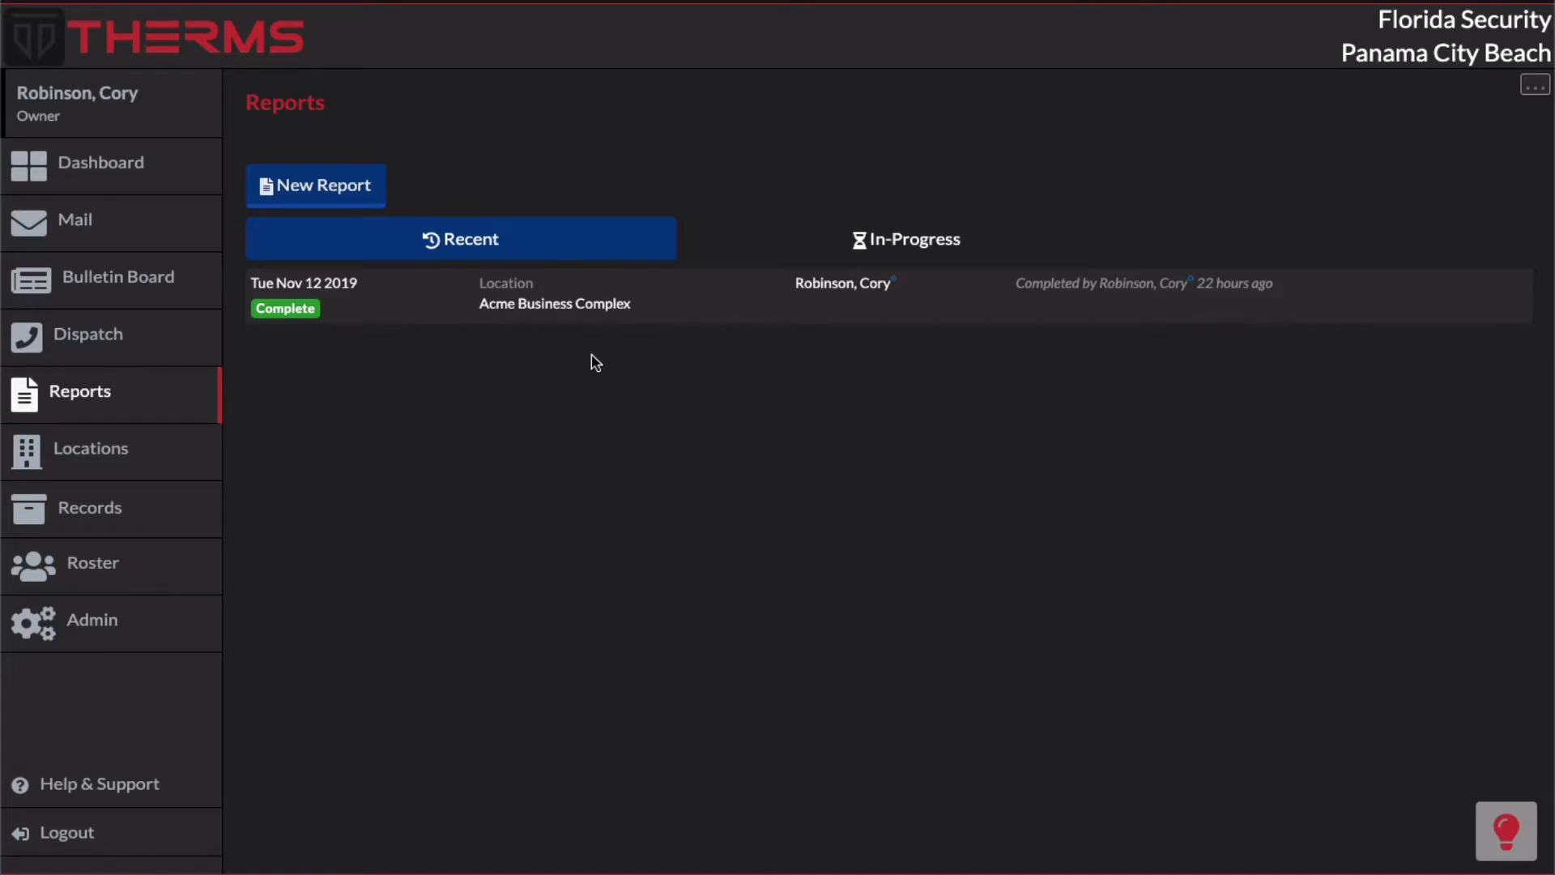
Step: Open the reports configuration and activate the Camera Monitoring report type
{"action": "left_click", "coordinate": [1532, 89]}
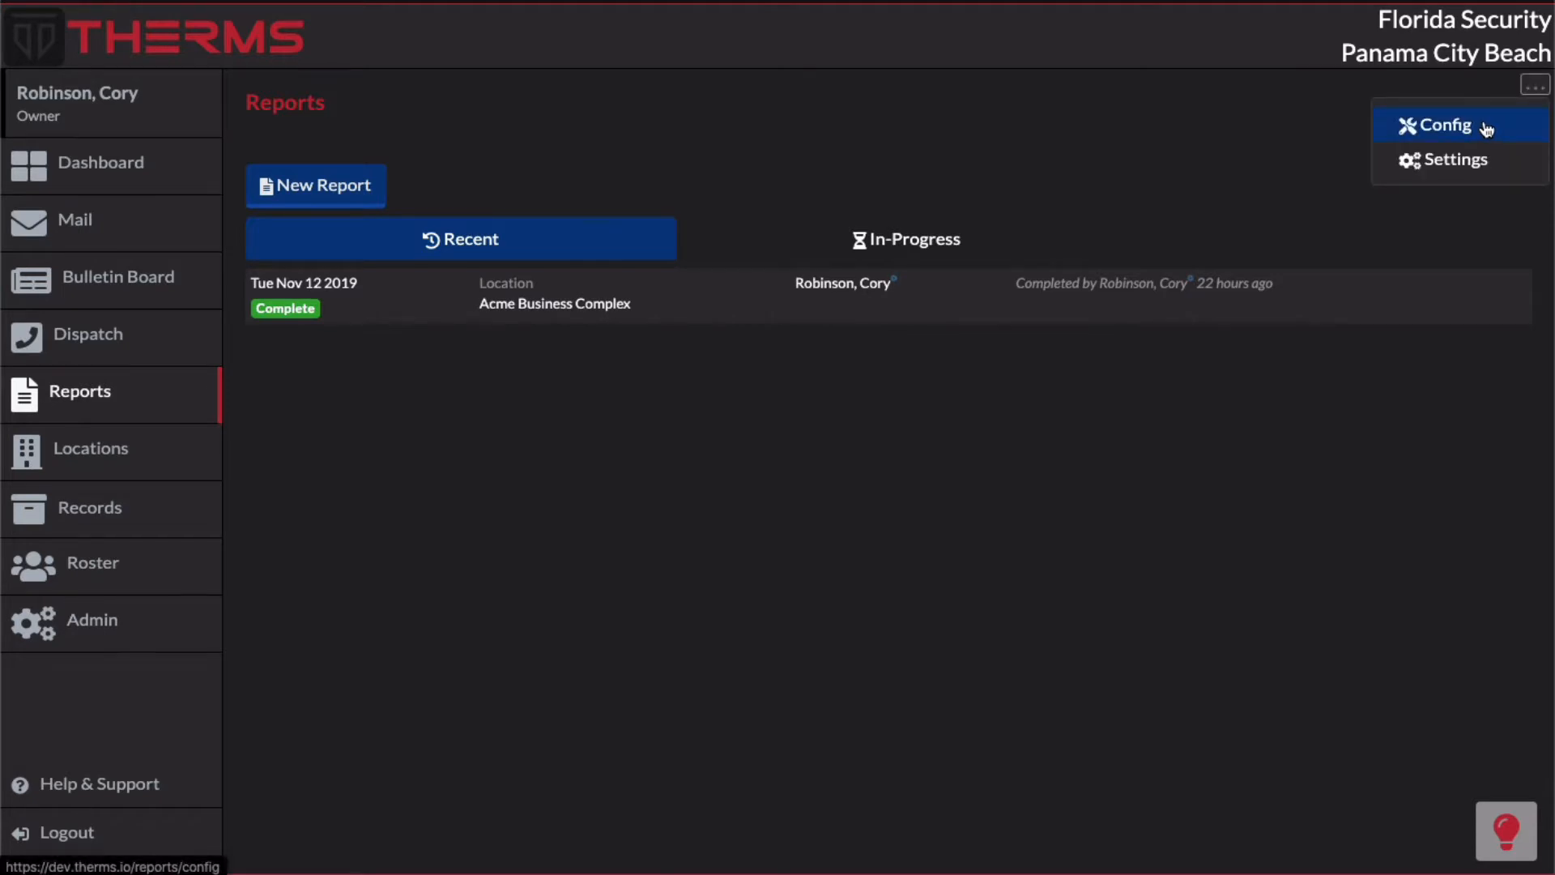
{"action": "left_click", "coordinate": [1487, 128]}
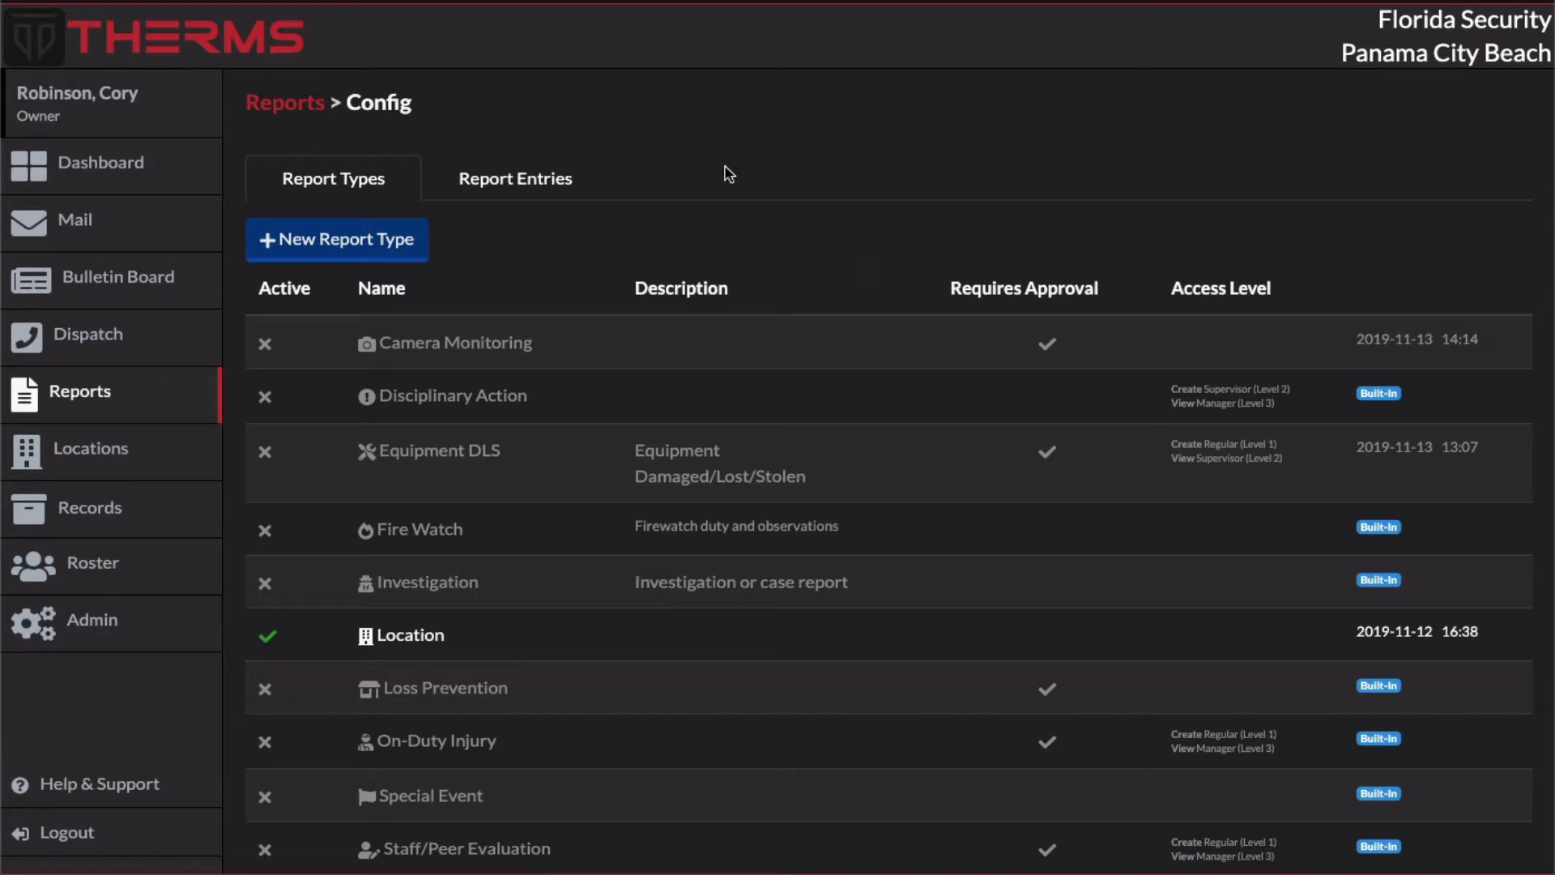
{"action": "scroll", "coordinate": [640, 215], "scroll_direction": "down", "scroll_amount": 3}
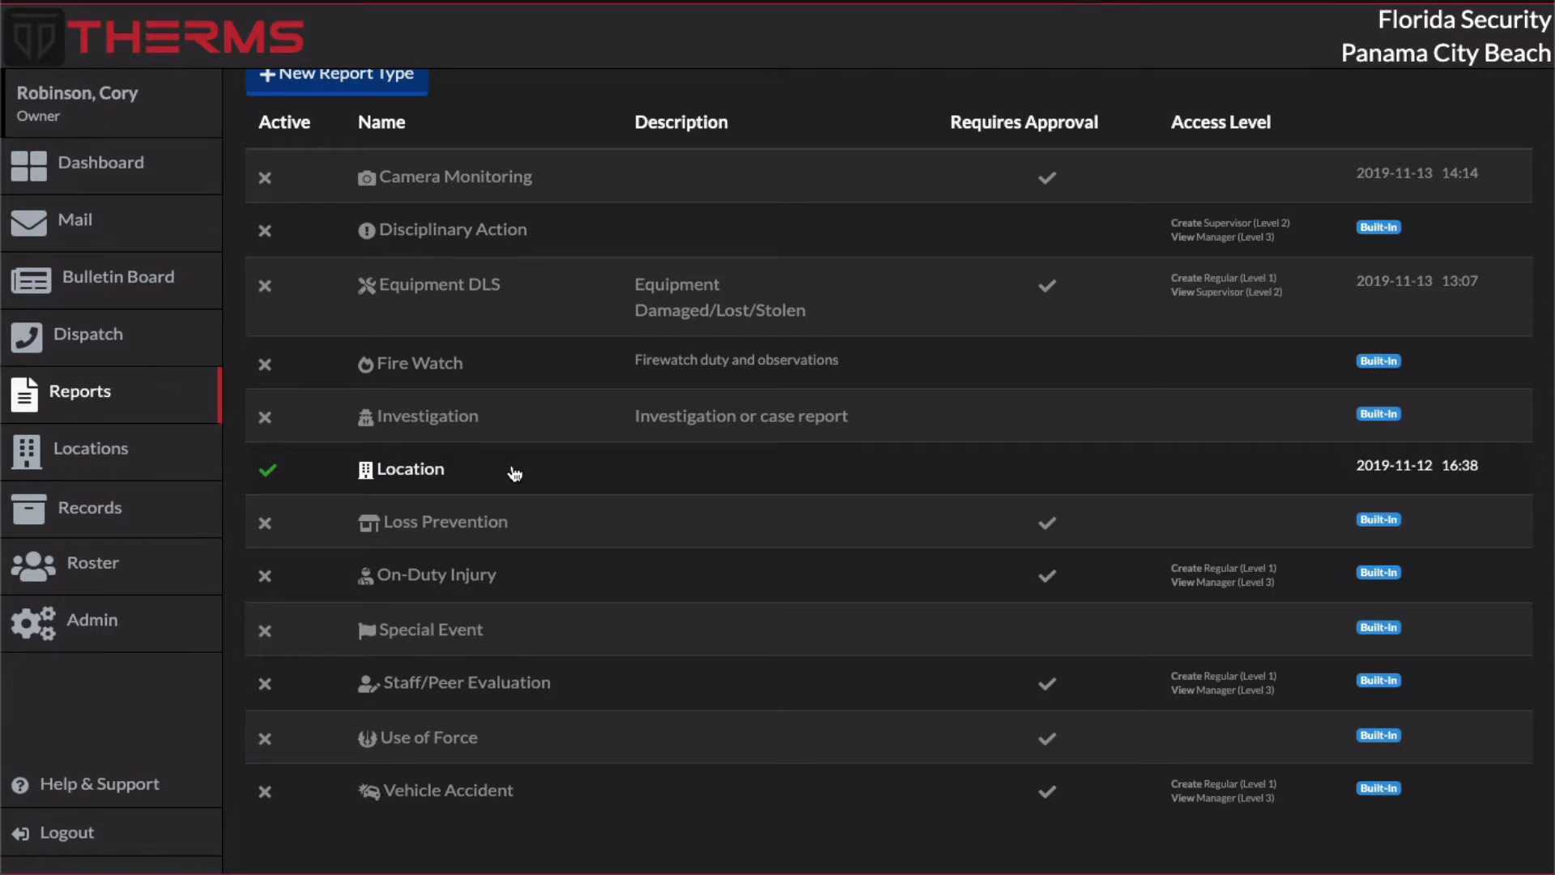
{"action": "scroll", "coordinate": [515, 474], "scroll_direction": "up", "scroll_amount": 3}
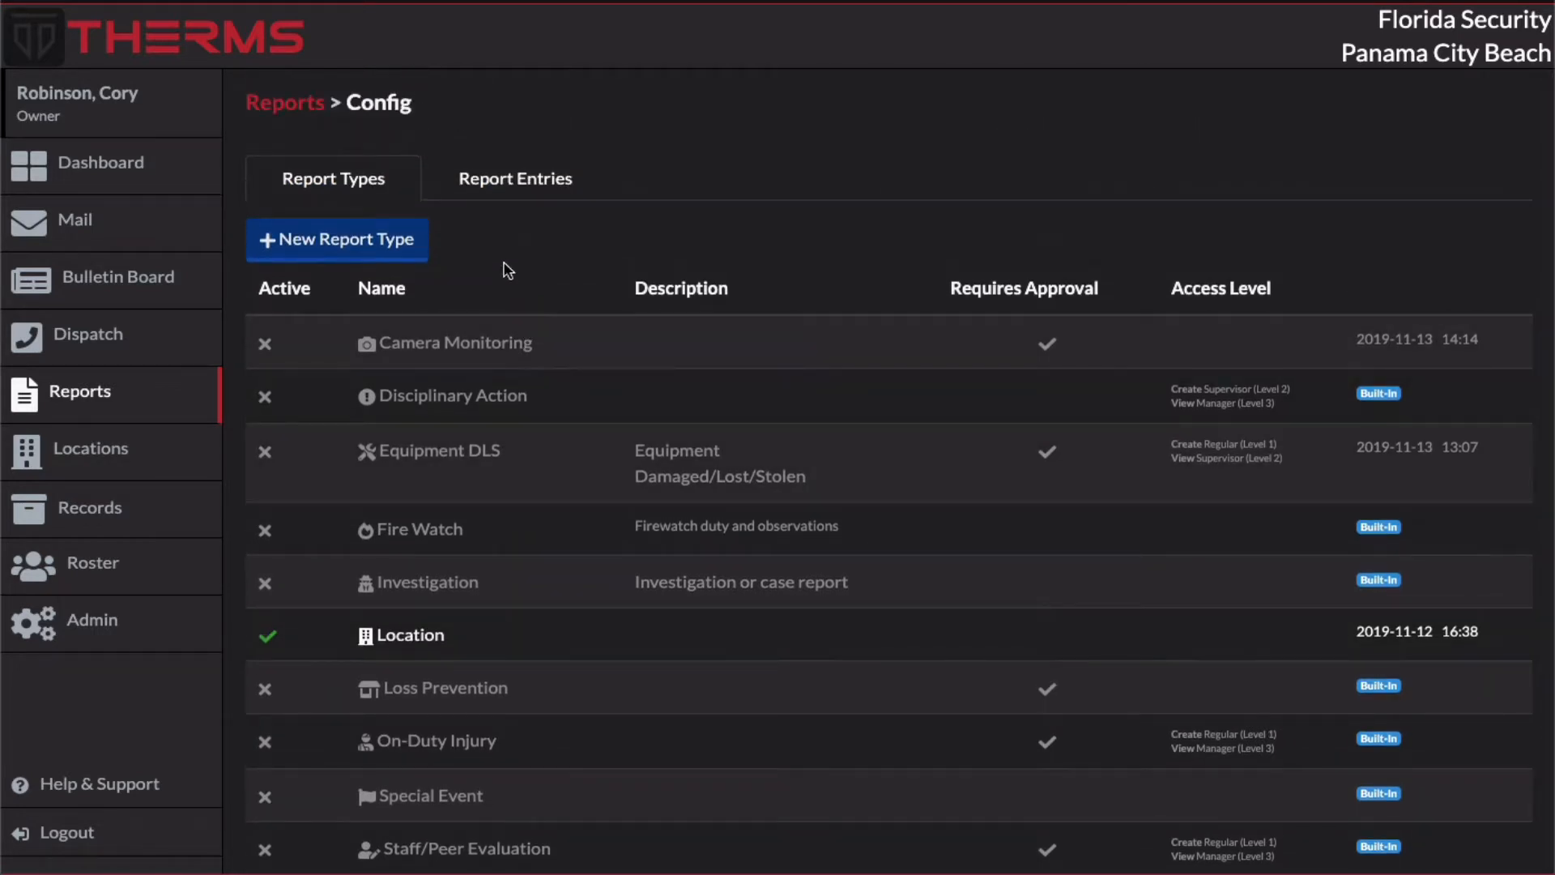
{"action": "left_click", "coordinate": [315, 346]}
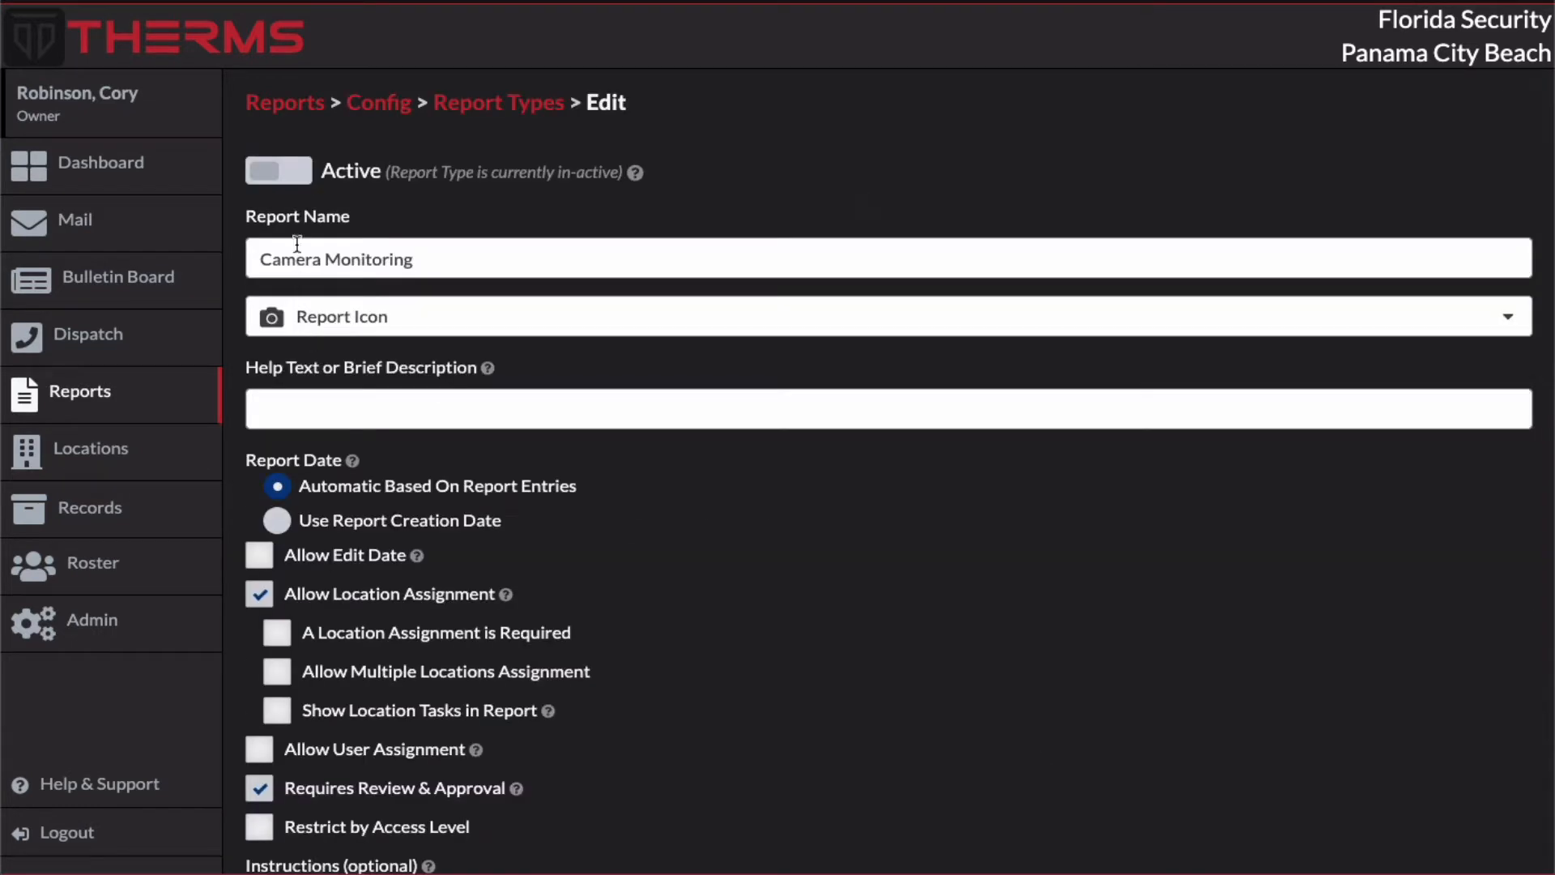
{"action": "left_click", "coordinate": [296, 186]}
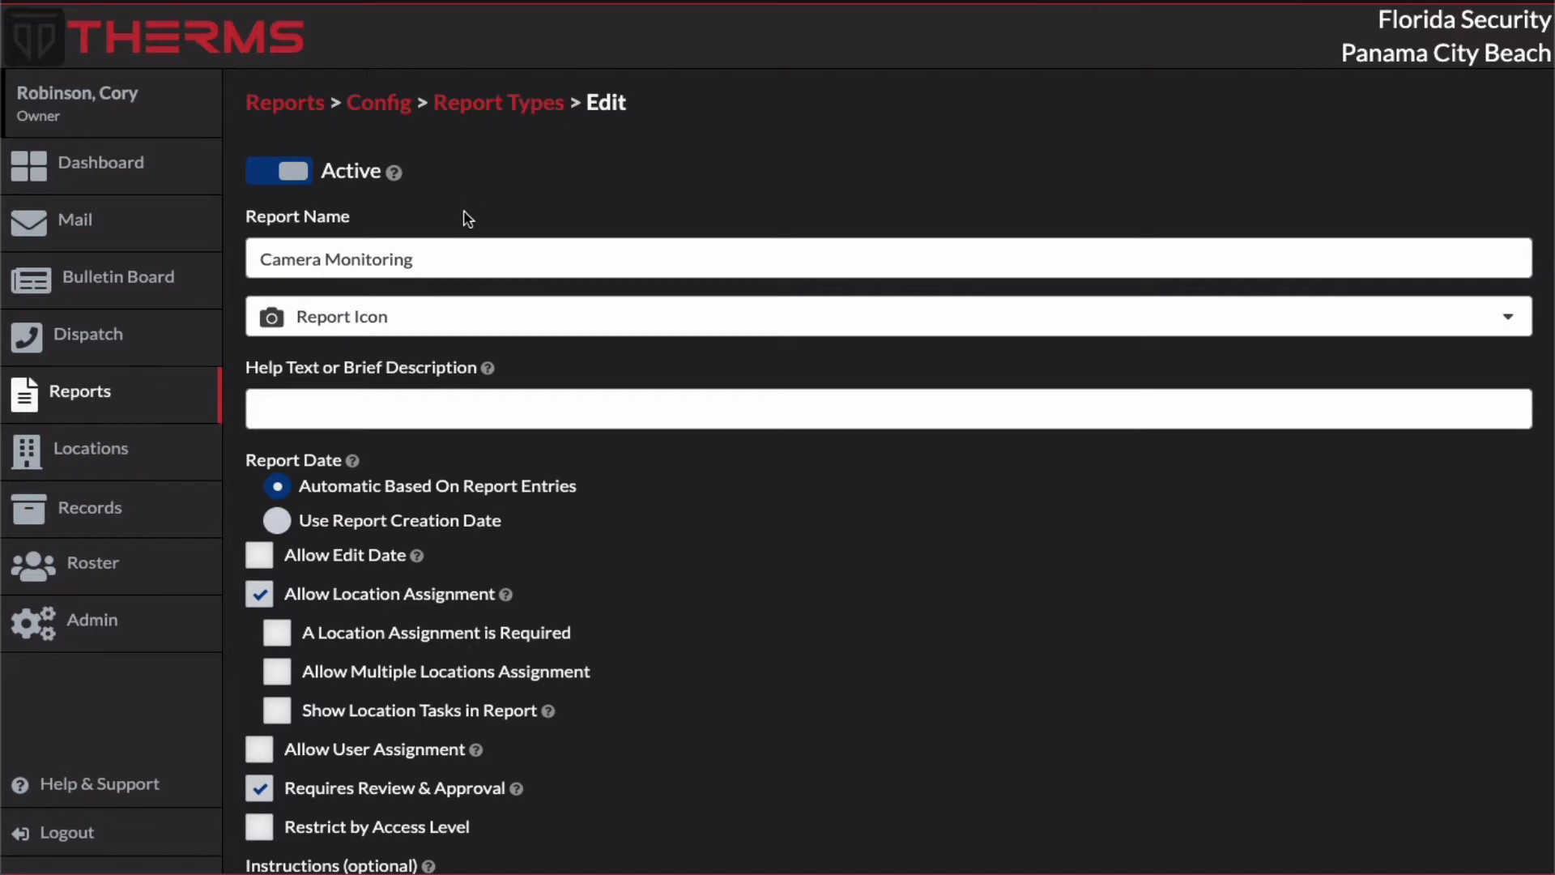
Step: Rename the Camera Monitoring report type to "Camera Report"
{"action": "left_click", "coordinate": [446, 256]}
{"action": "left_click_drag", "start_coordinate": [433, 257], "coordinate": [332, 259]}
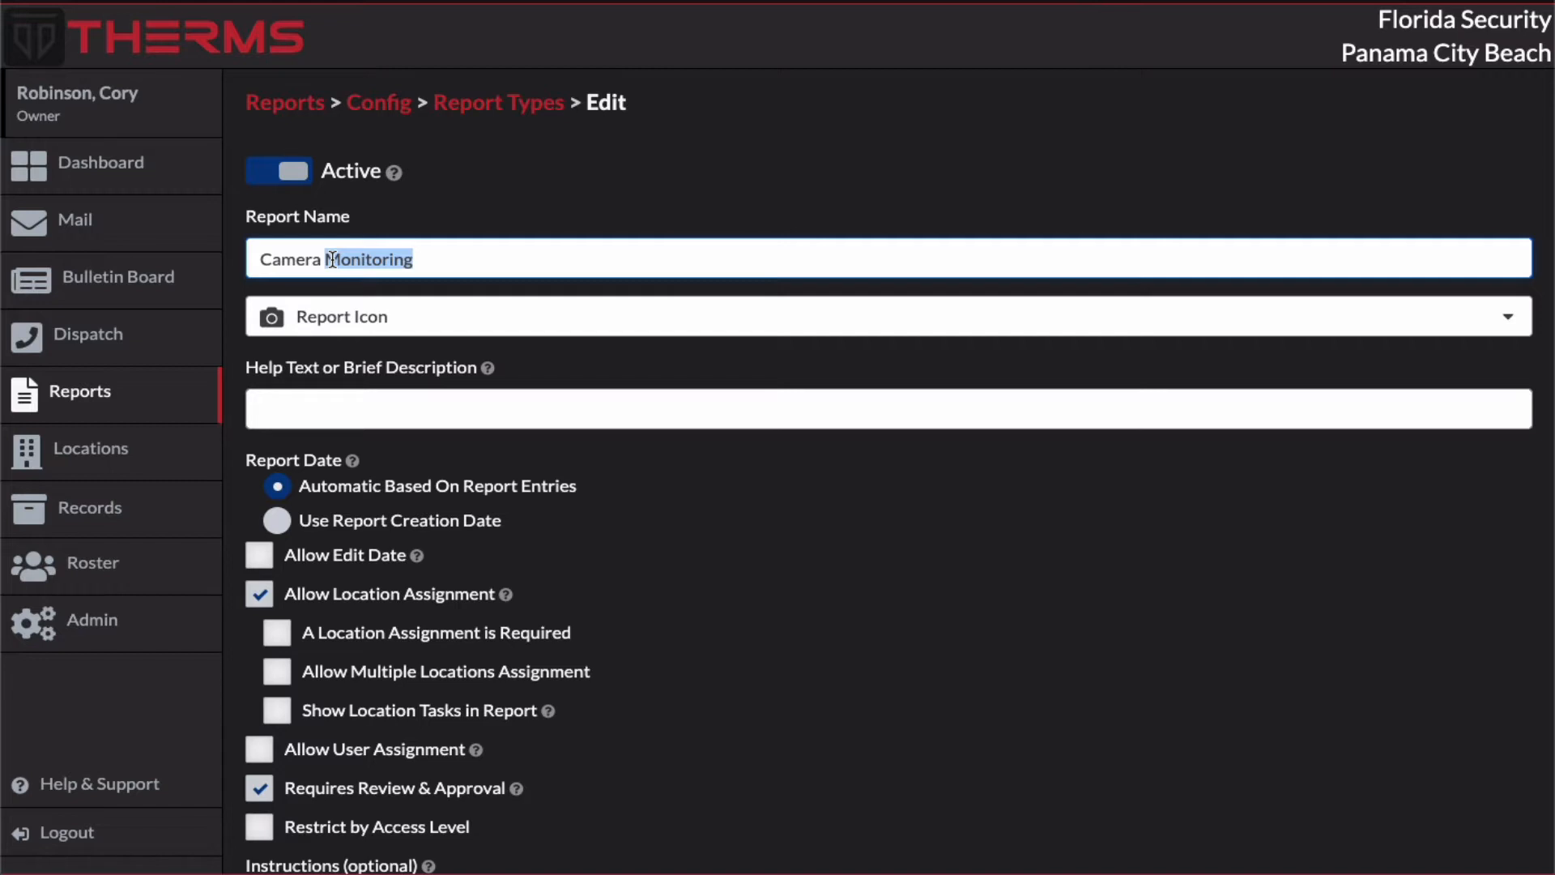
{"action": "key", "text": "BackSpace"}
{"action": "type", "text": "Report"}
Step: Search the report icons for "camera", choose the video camera icon, and save the report type
{"action": "left_click", "coordinate": [355, 328]}
{"action": "type", "text": "camera"}
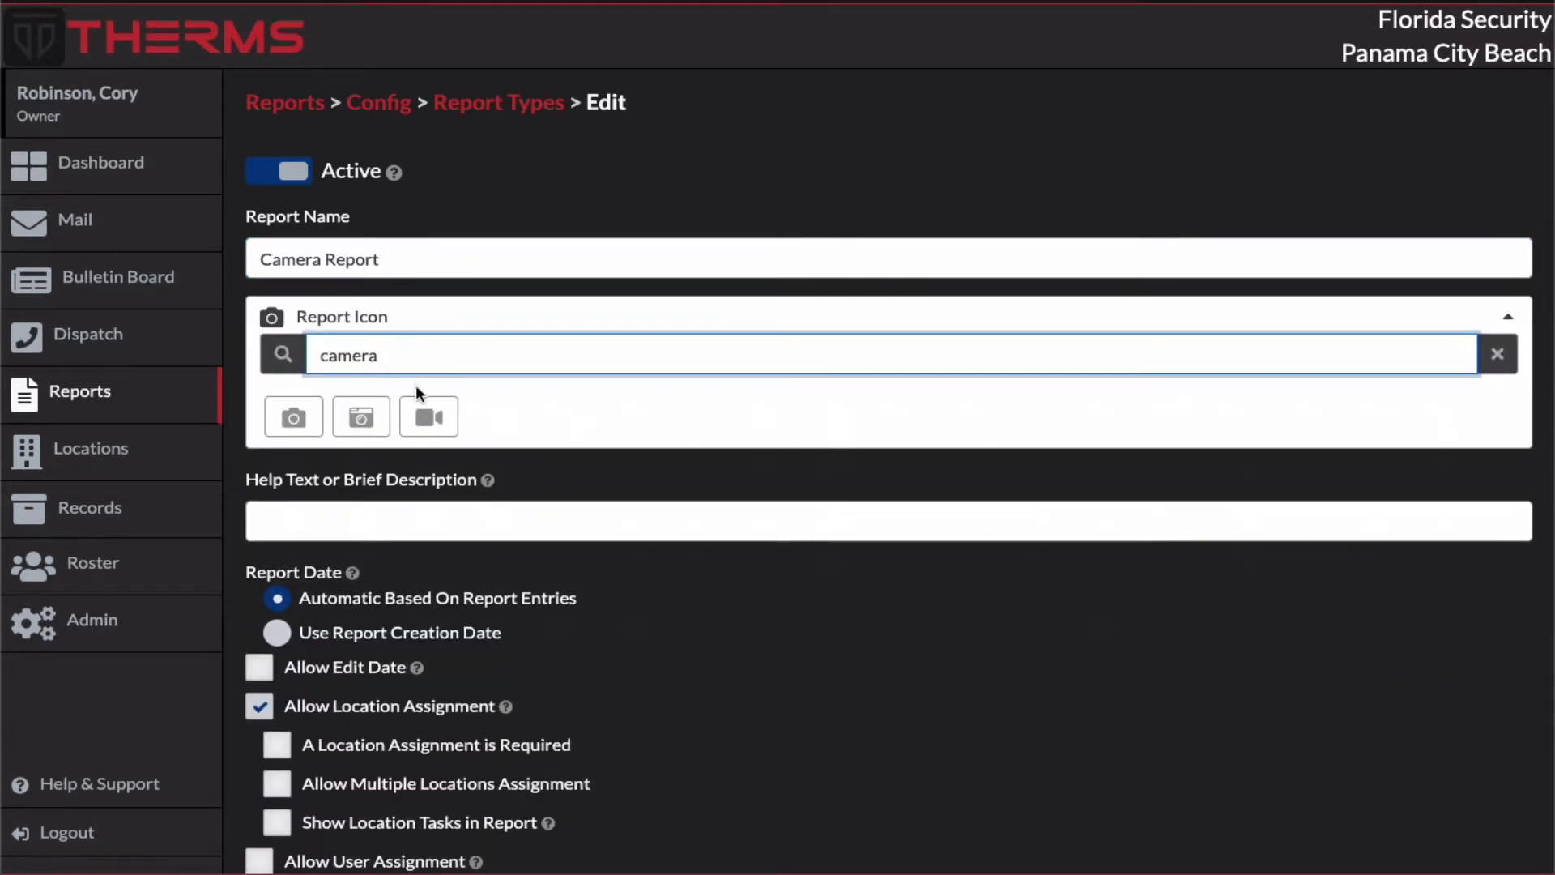
{"action": "left_click", "coordinate": [428, 417]}
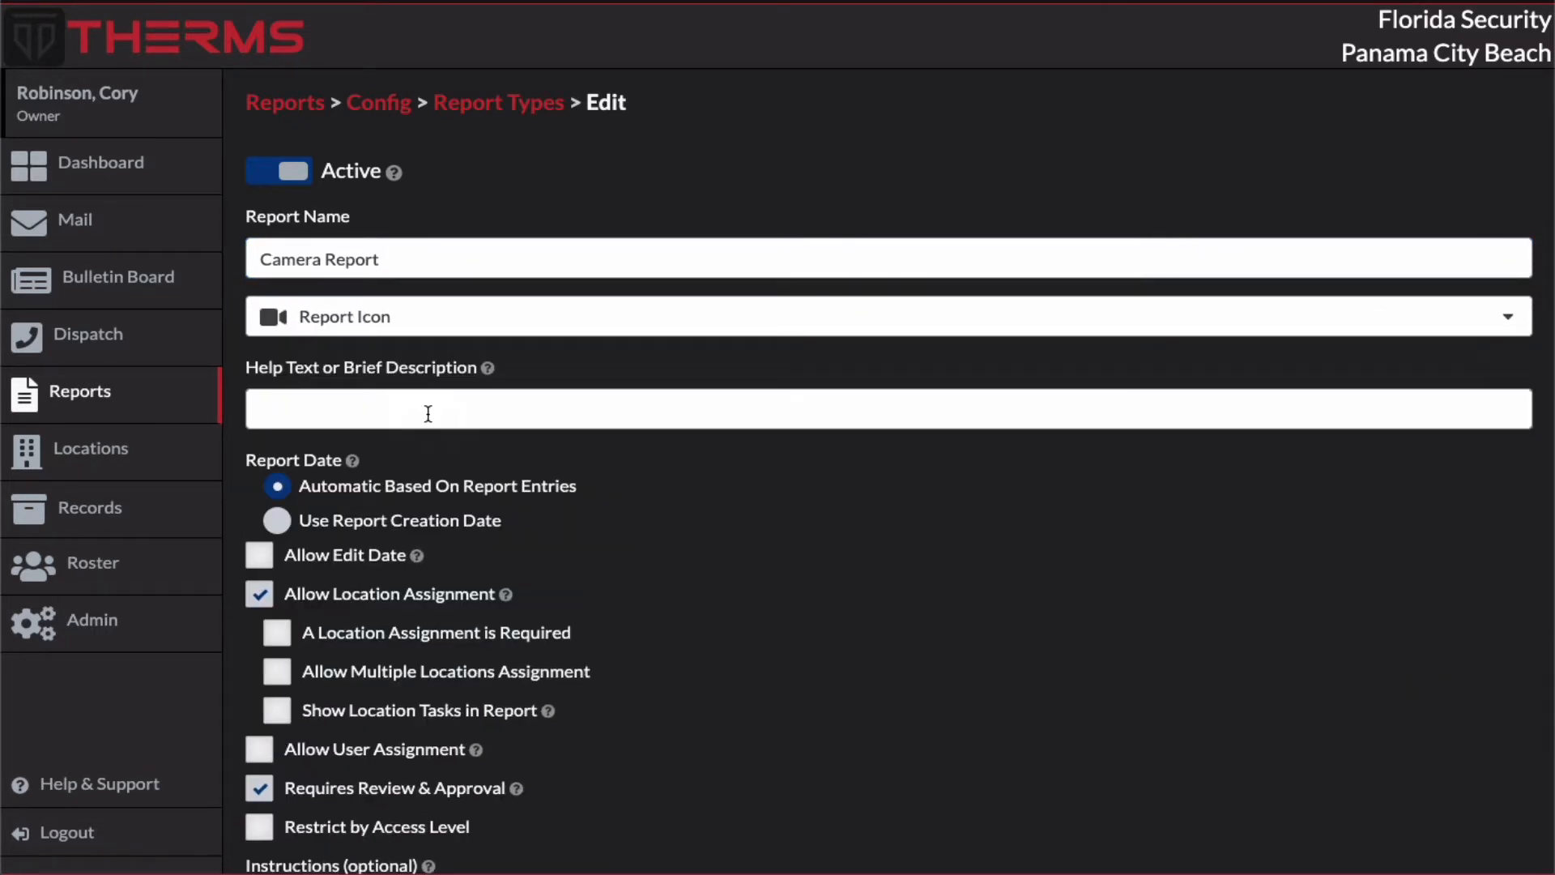
{"action": "scroll", "coordinate": [928, 373], "scroll_direction": "down", "scroll_amount": 3}
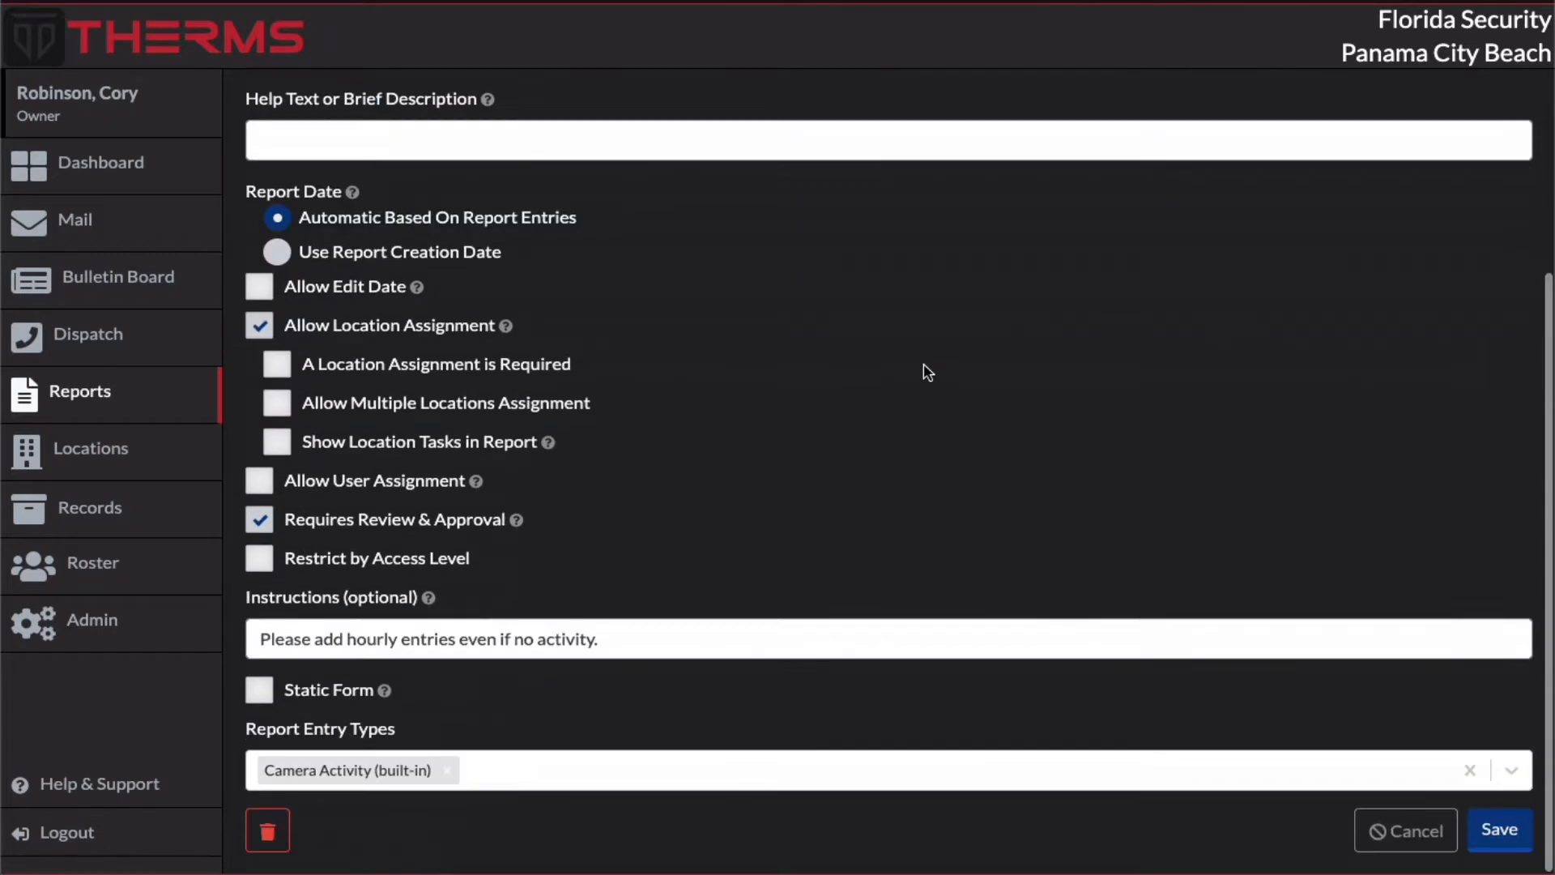
{"action": "left_click", "coordinate": [1499, 831]}
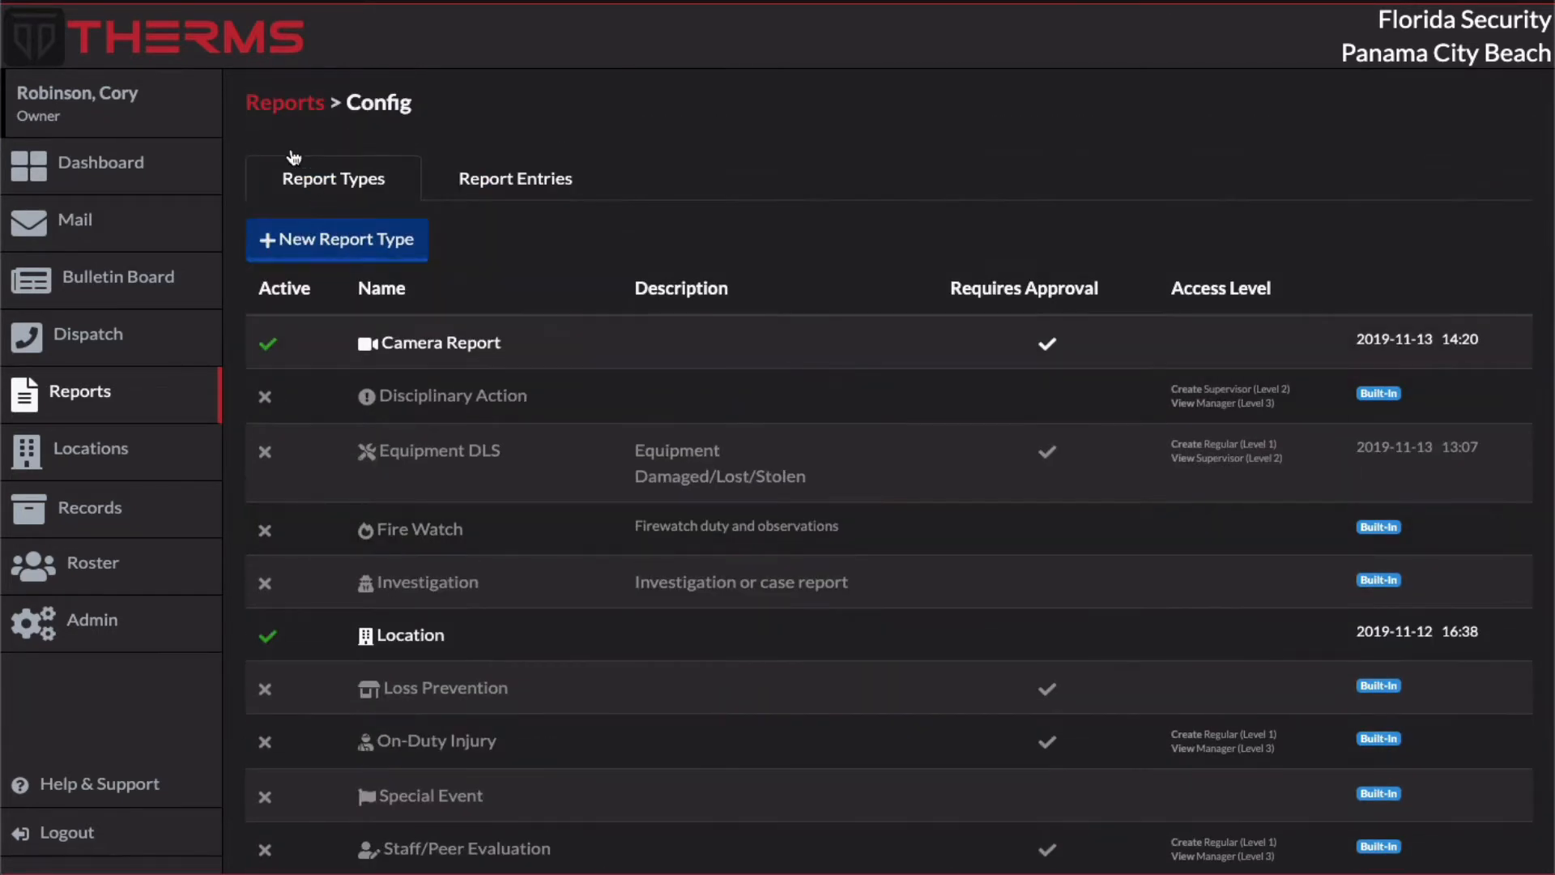
Step: Create a new Camera Report for the Acme Business Complex location
{"action": "left_click", "coordinate": [286, 105]}
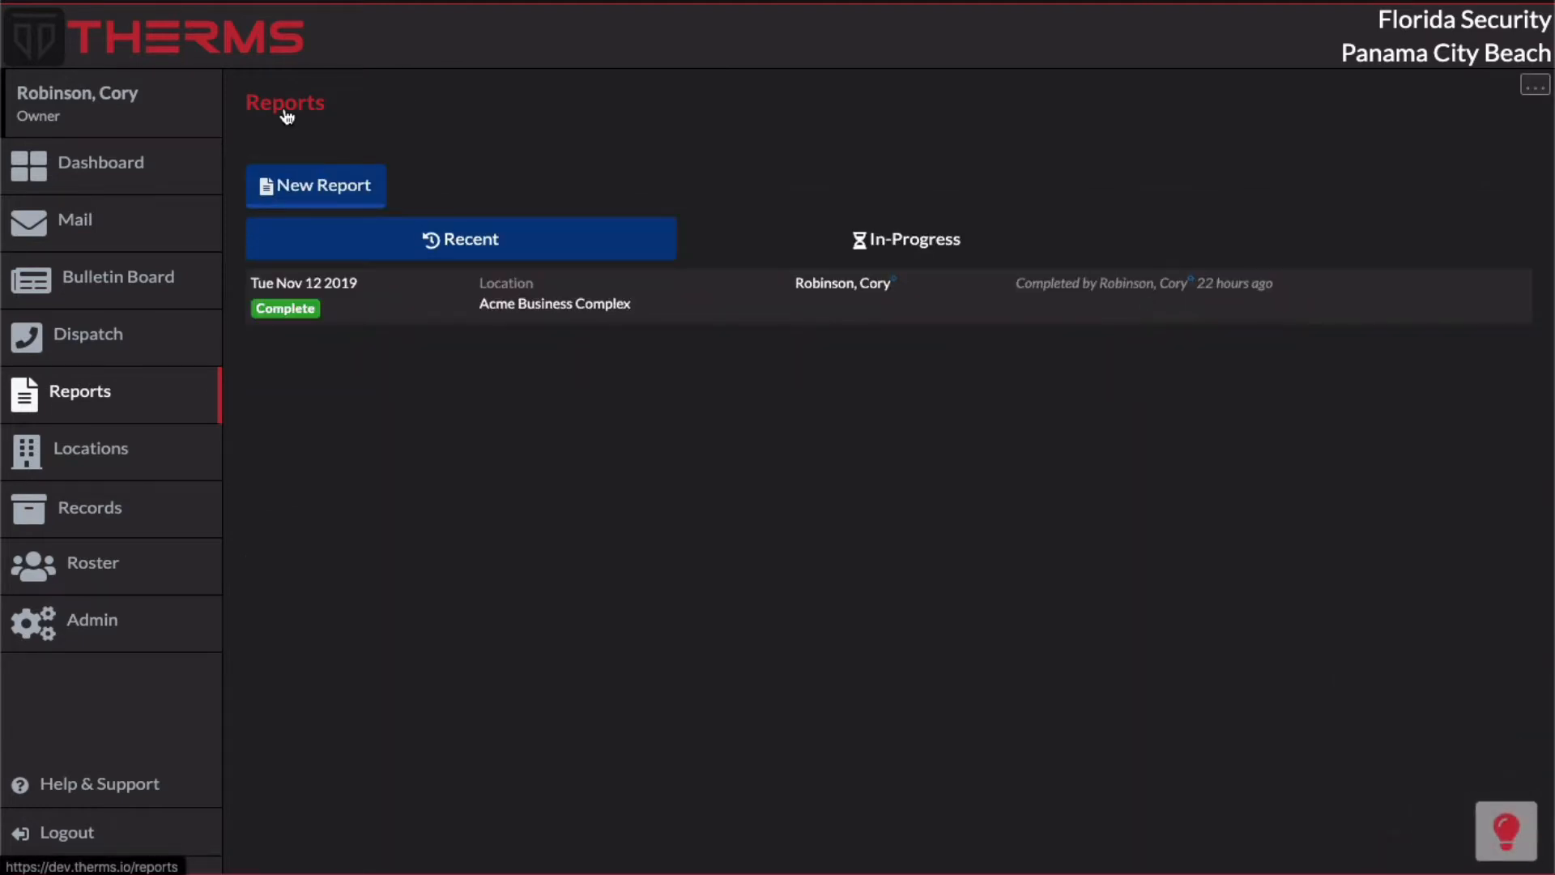
{"action": "left_click", "coordinate": [325, 193]}
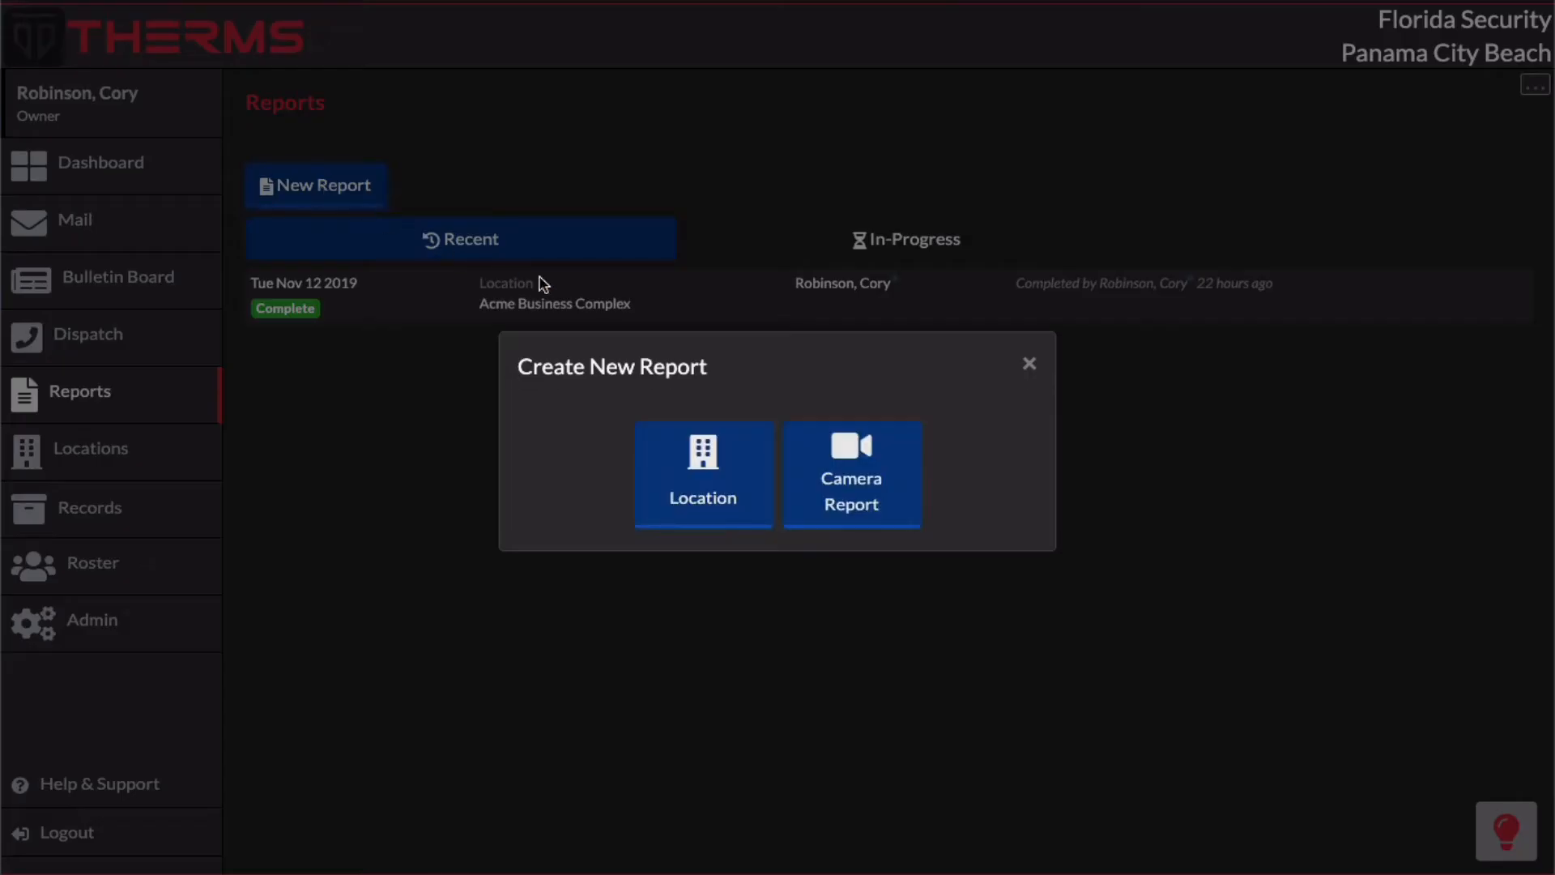
{"action": "left_click", "coordinate": [903, 477]}
{"action": "left_click", "coordinate": [772, 495]}
{"action": "left_click", "coordinate": [776, 539]}
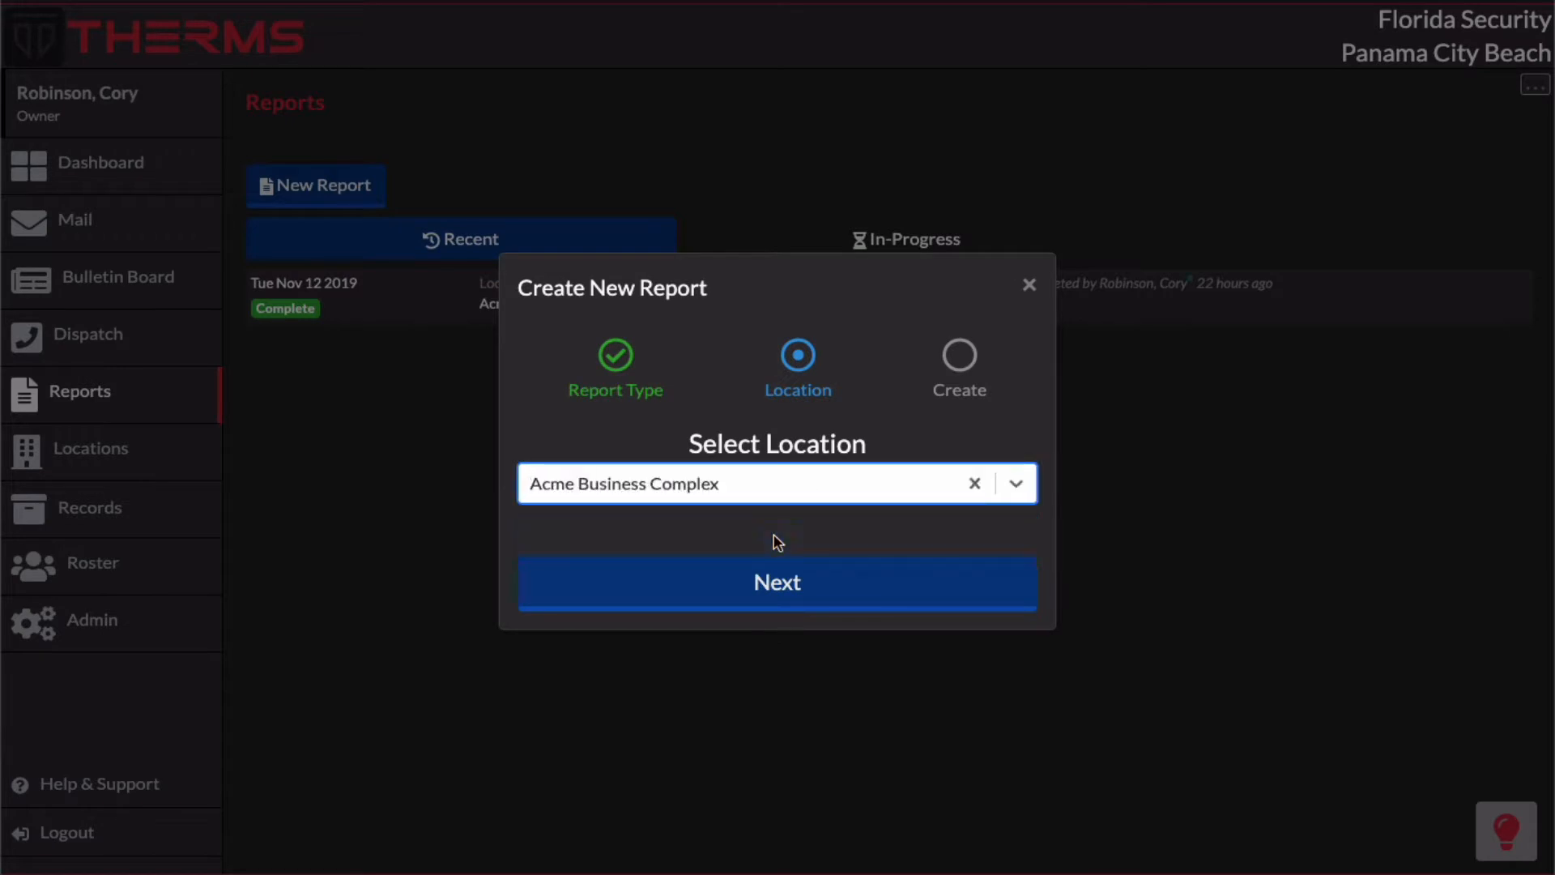
{"action": "left_click", "coordinate": [785, 579]}
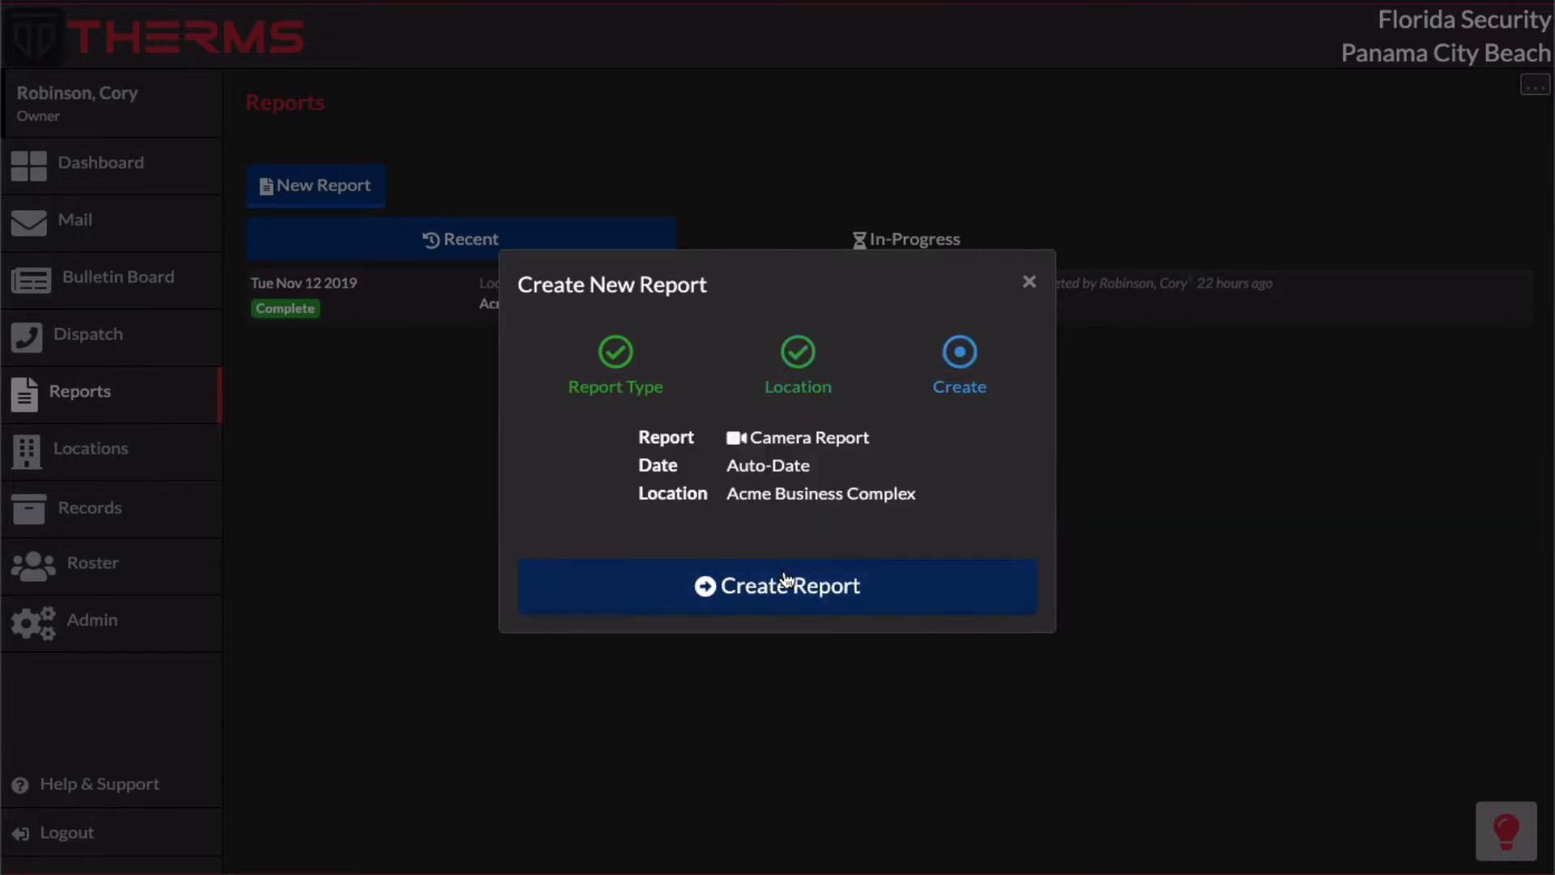
{"action": "left_click", "coordinate": [784, 582]}
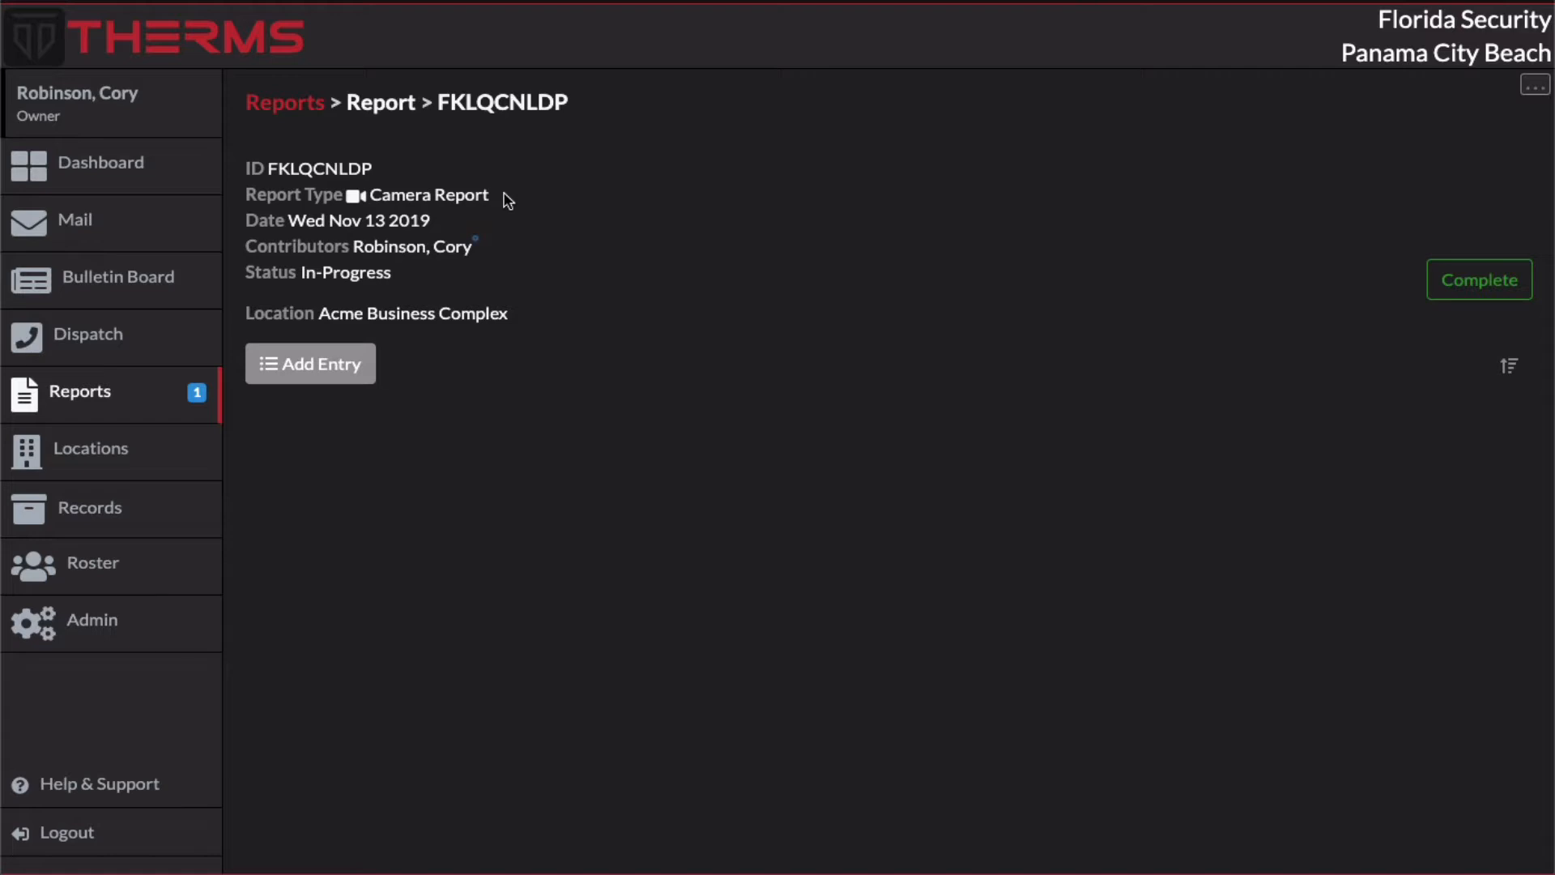
Step: Add a Camera Activity entry with camera ID 12, camera location "front building" and activity "person walked by"
{"action": "left_click", "coordinate": [345, 382]}
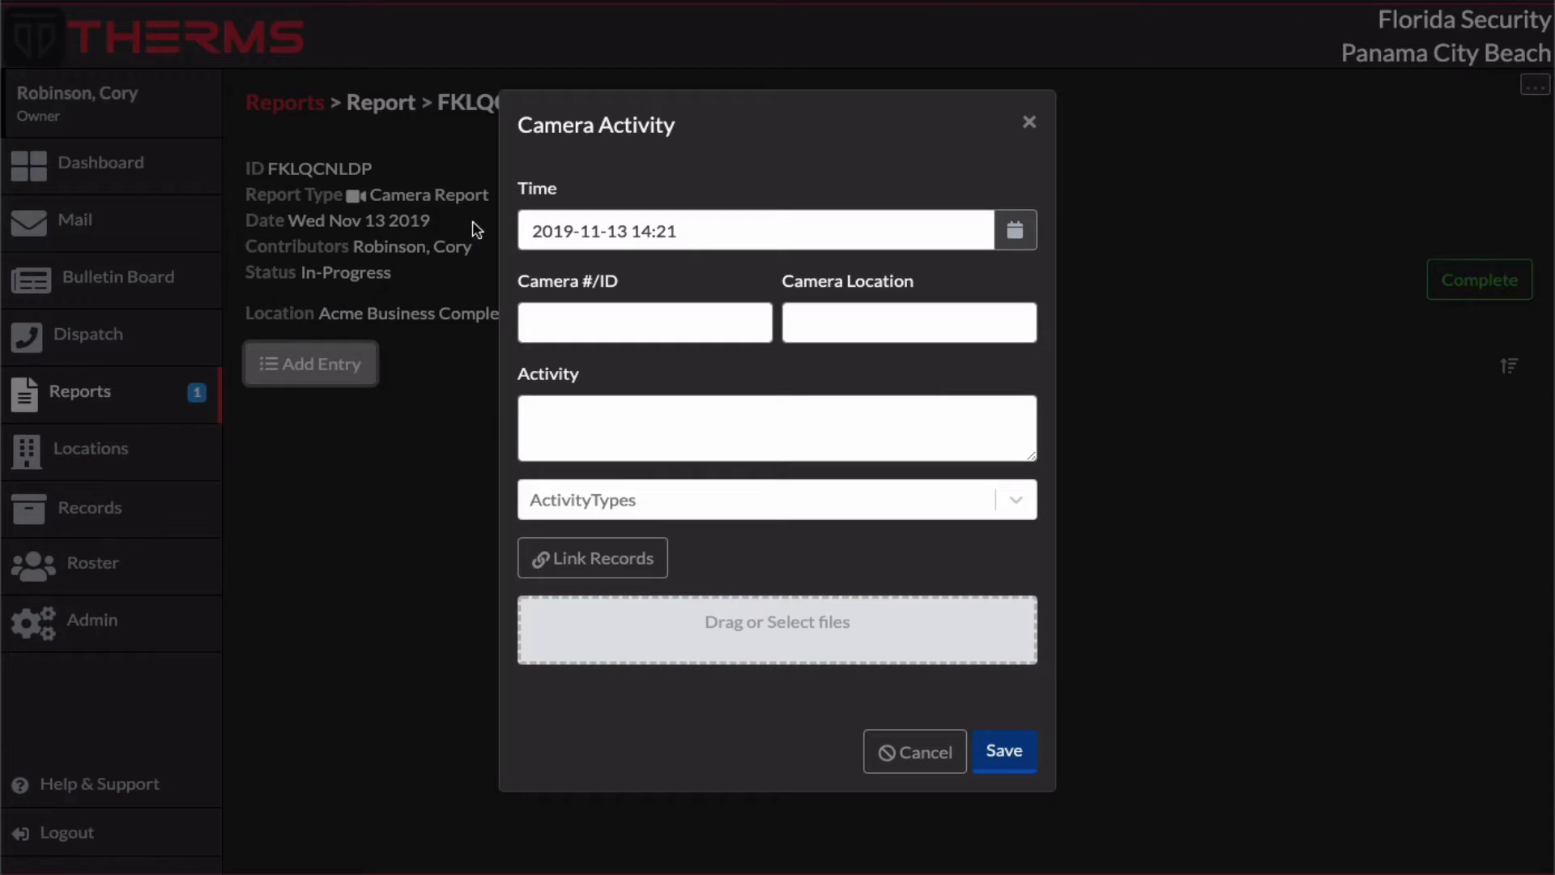
{"action": "left_click", "coordinate": [649, 317]}
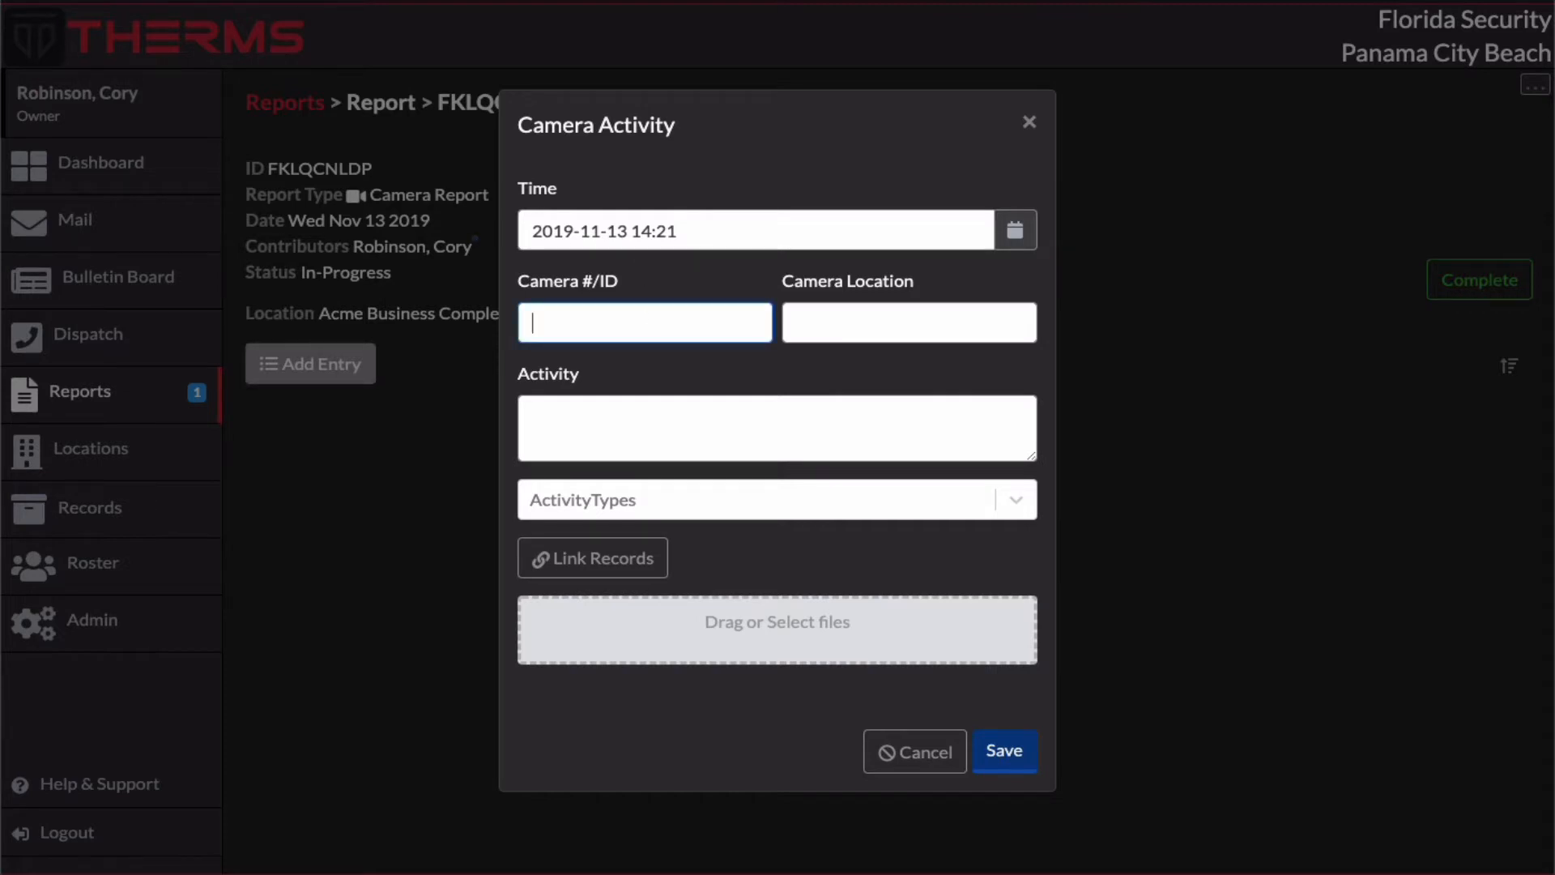
{"action": "type", "text": "12"}
{"action": "key", "text": "Tab"}
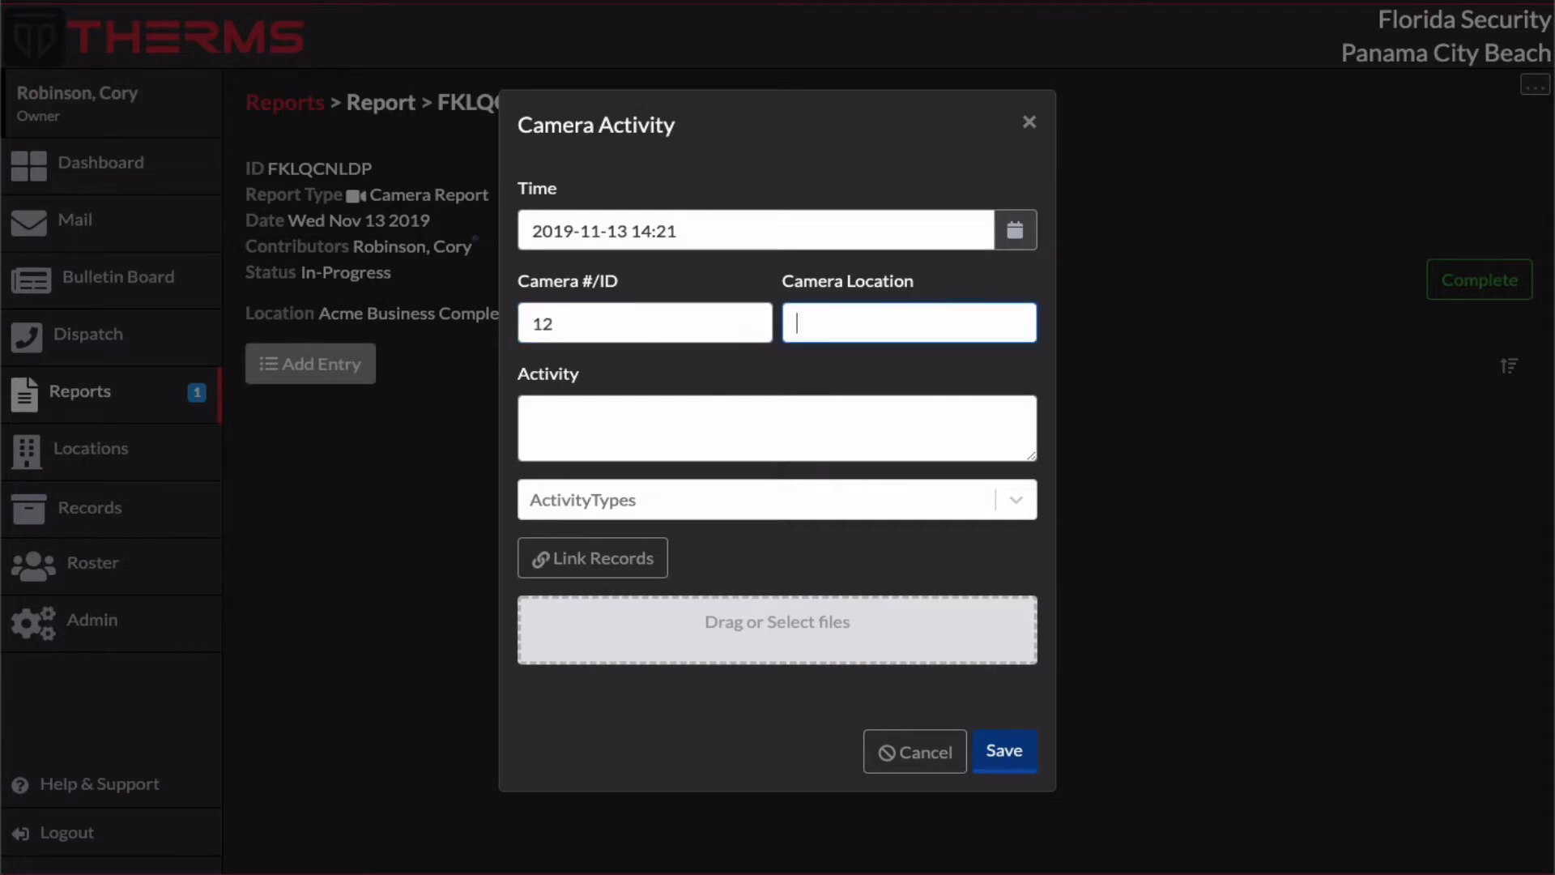
{"action": "type", "text": "front building"}
{"action": "left_click", "coordinate": [680, 420]}
{"action": "type", "text": "person walked by"}
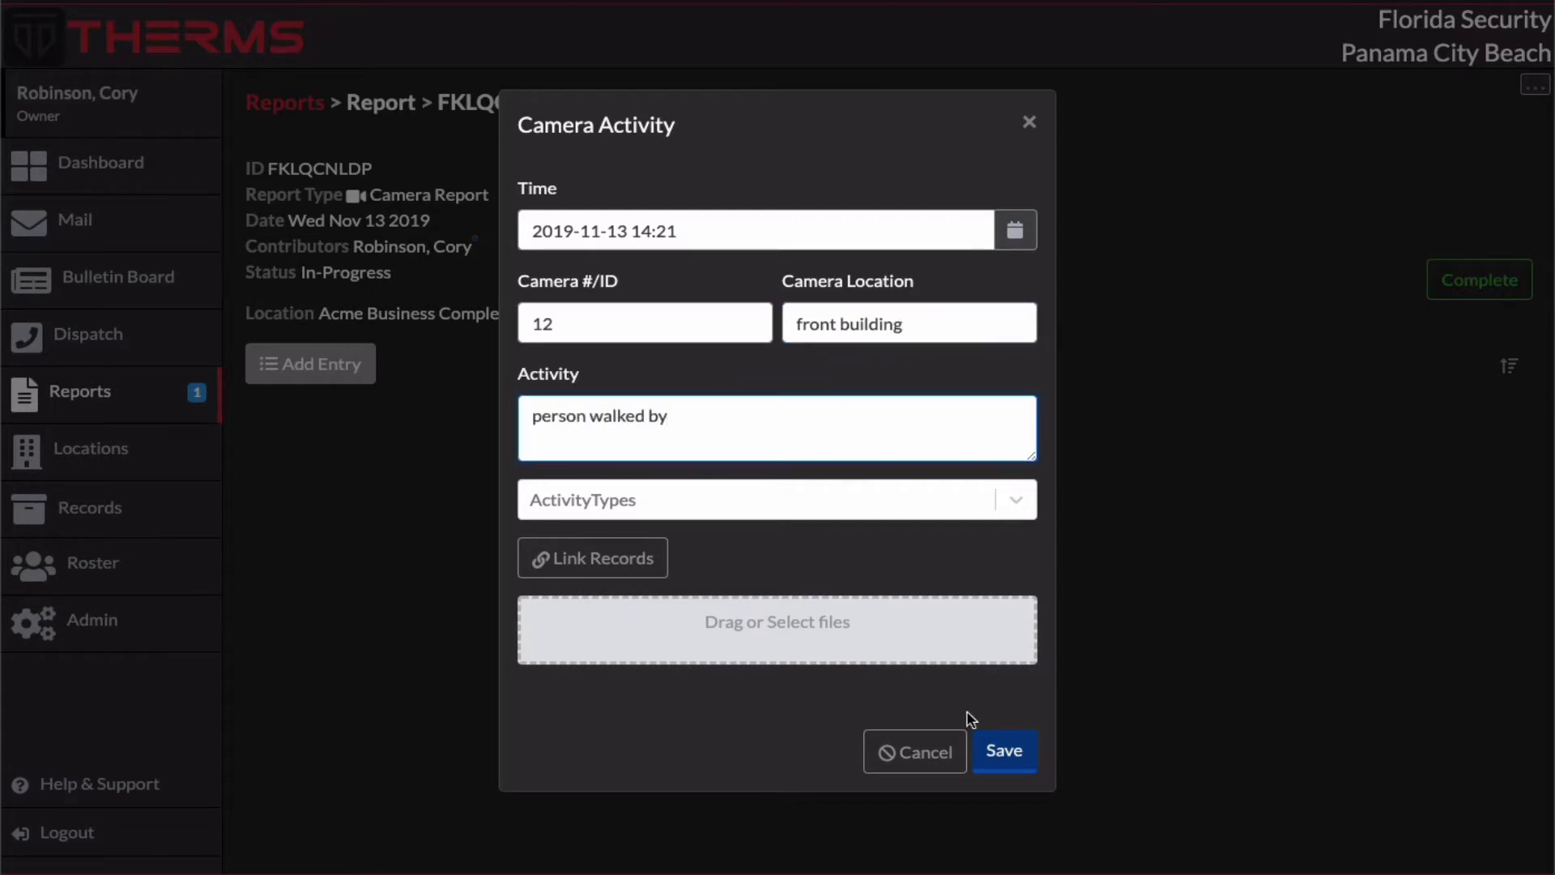
{"action": "left_click", "coordinate": [998, 753]}
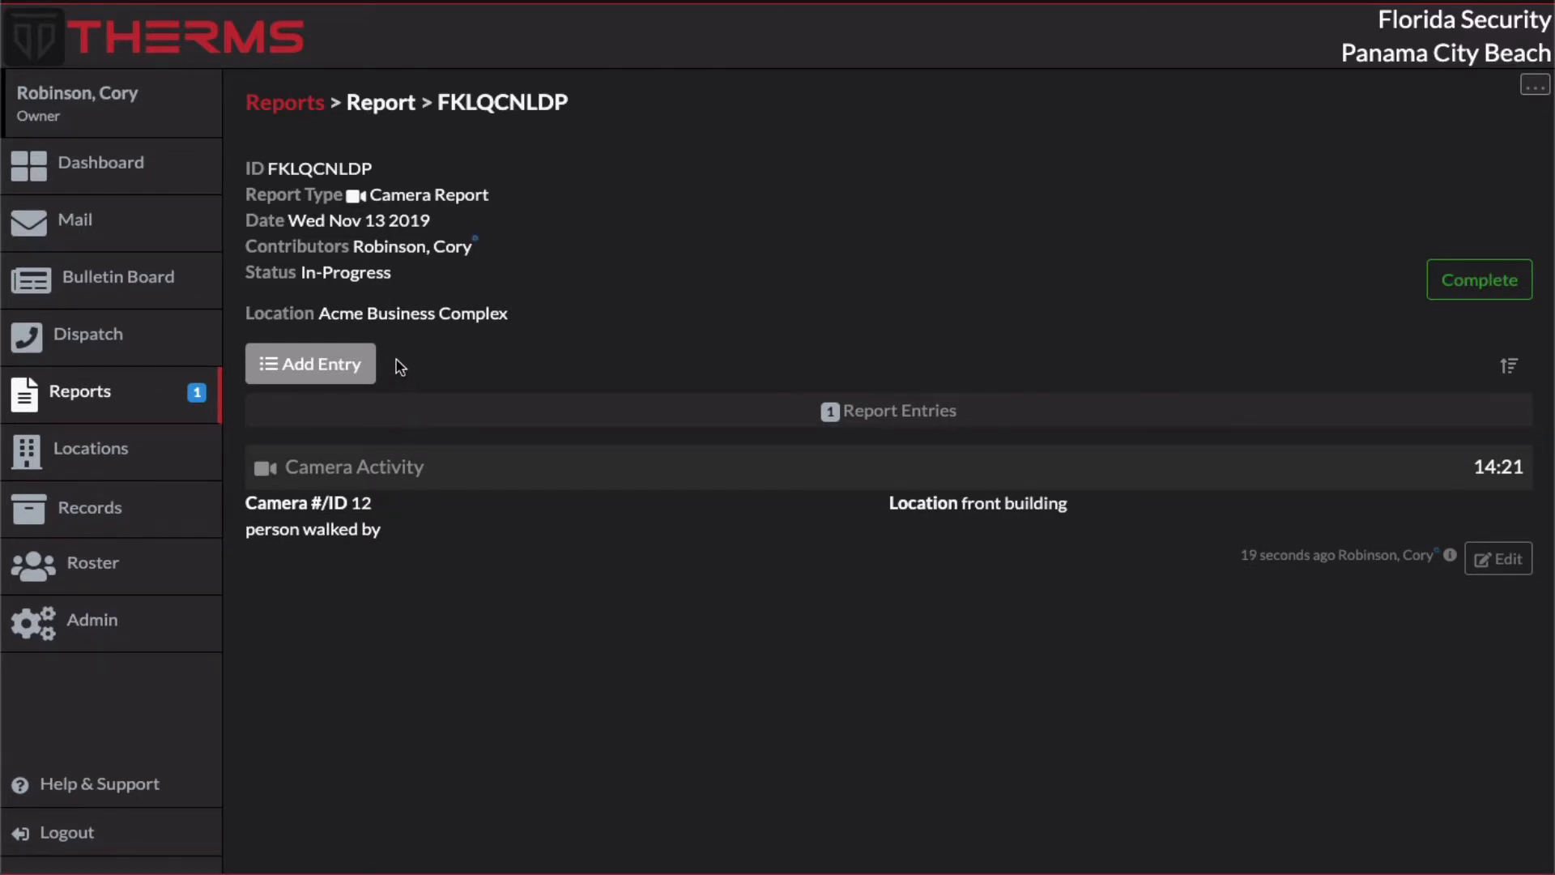
{"action": "left_click", "coordinate": [376, 369]}
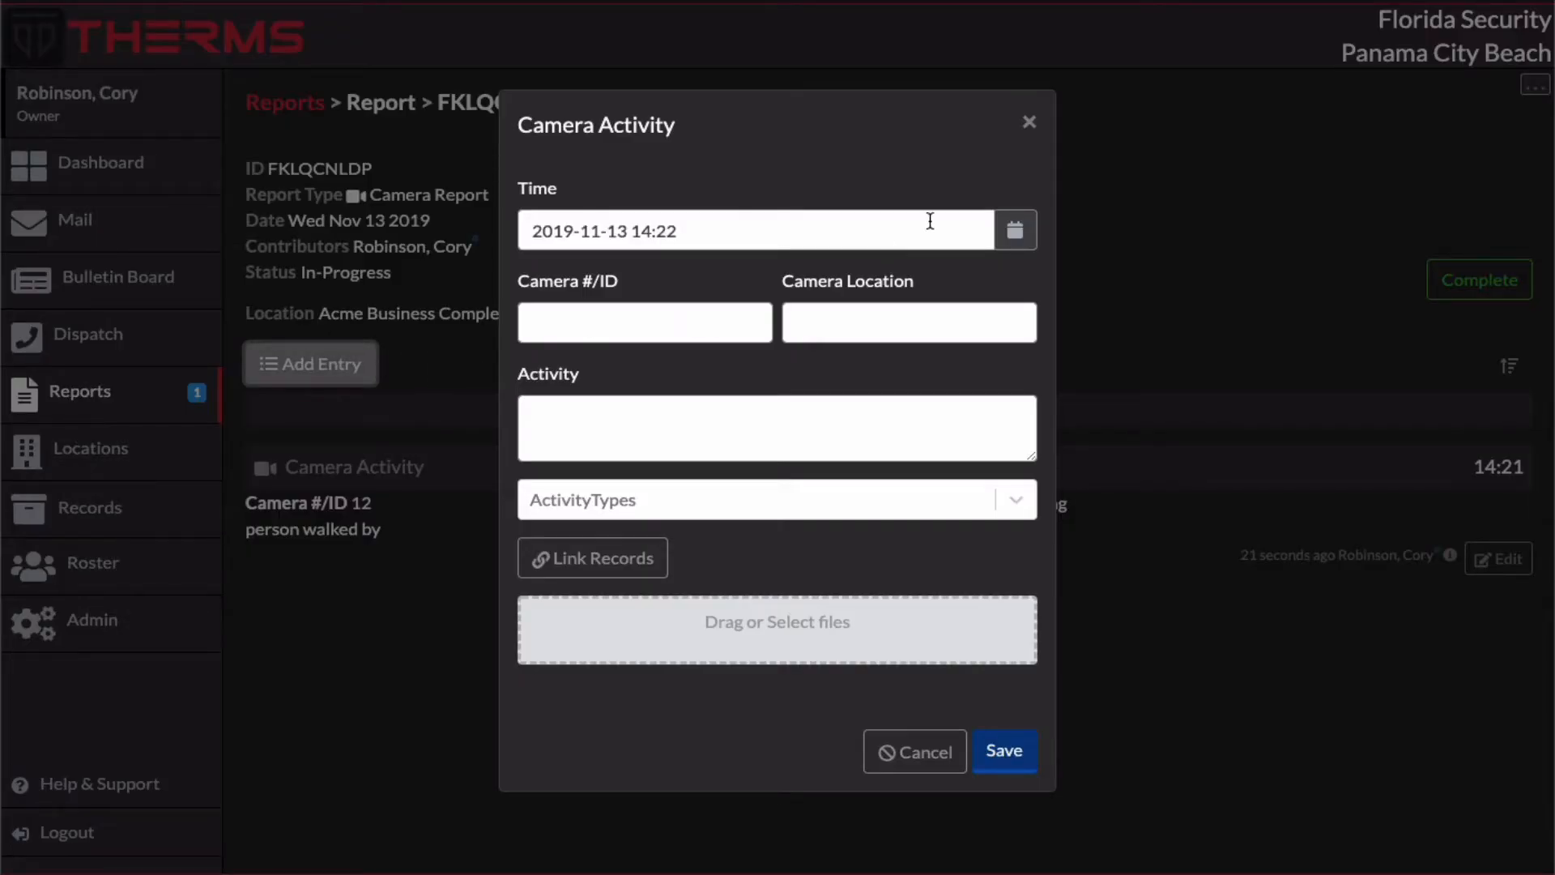
{"action": "left_click", "coordinate": [1029, 123]}
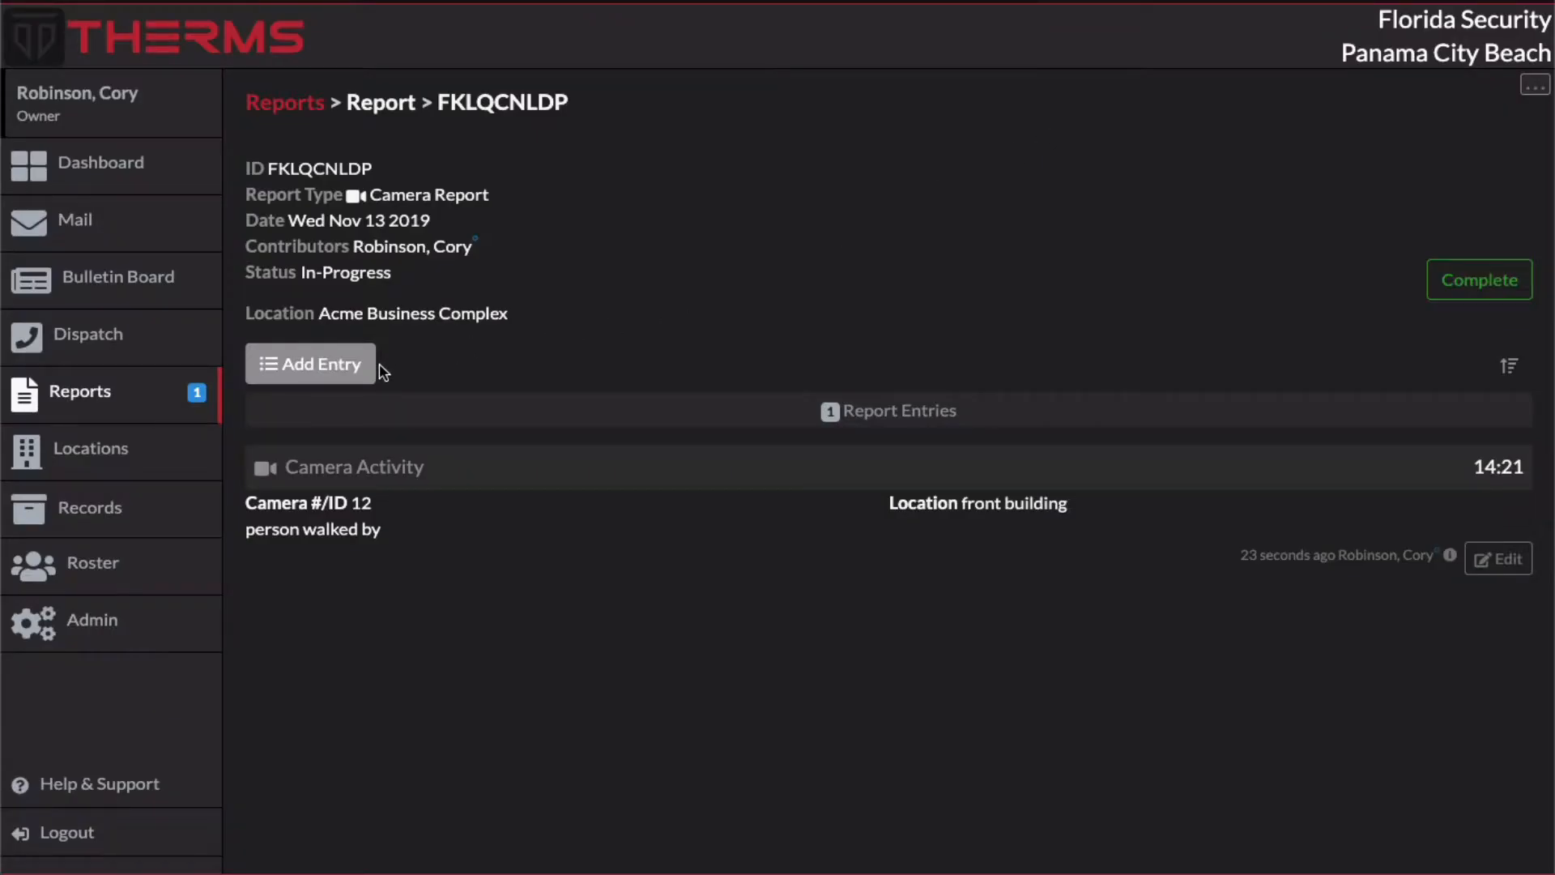
Step: Return to the reports configuration and open the Camera Report type for editing
{"action": "left_click", "coordinate": [289, 114]}
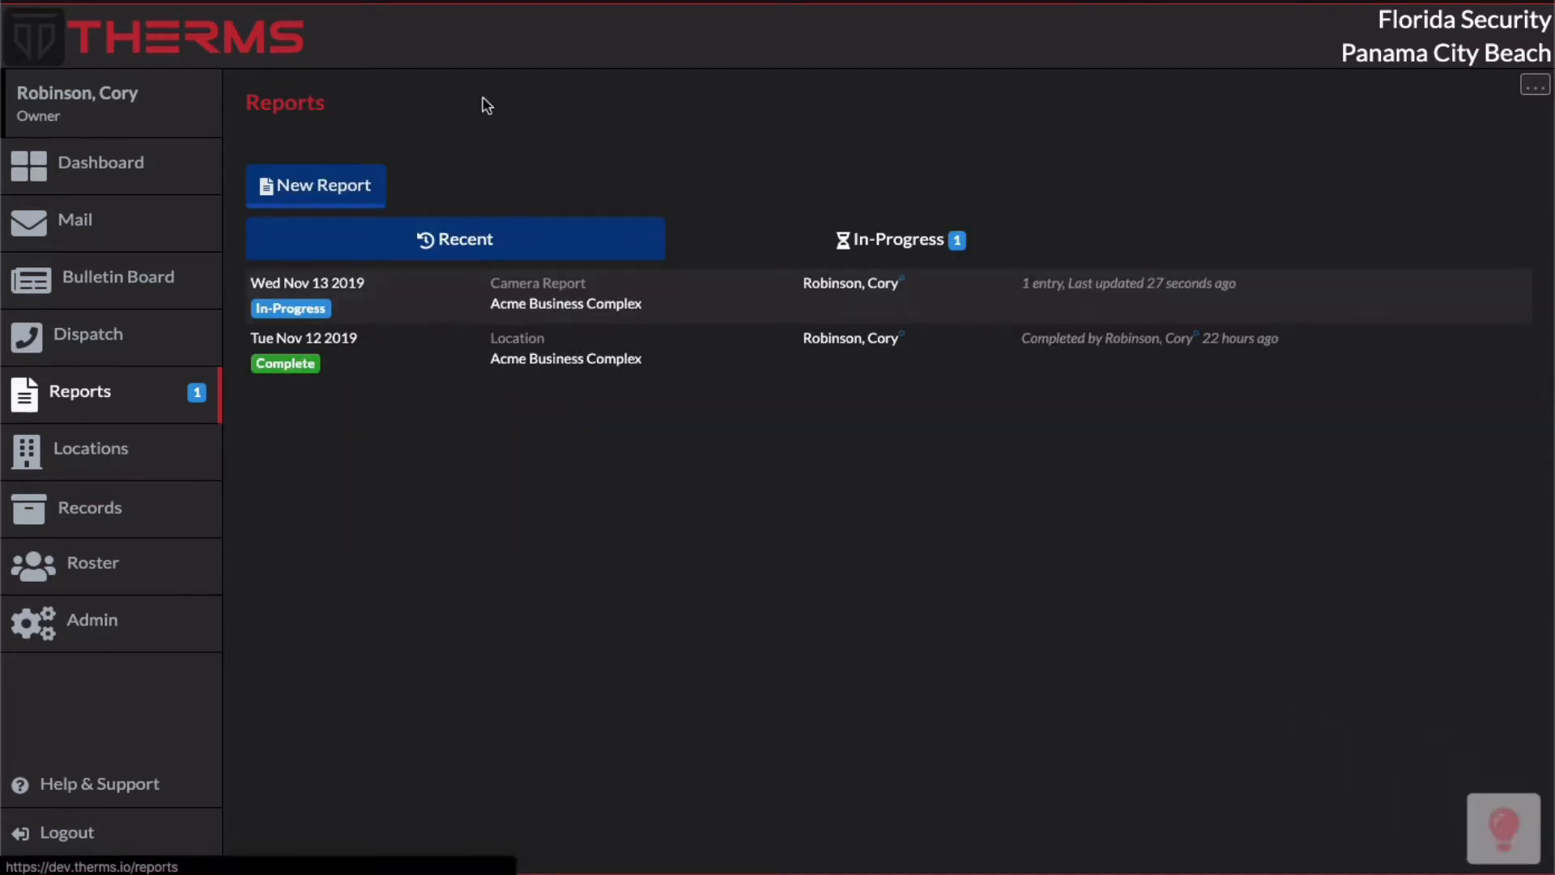
{"action": "left_click", "coordinate": [1533, 85]}
{"action": "left_click", "coordinate": [1490, 129]}
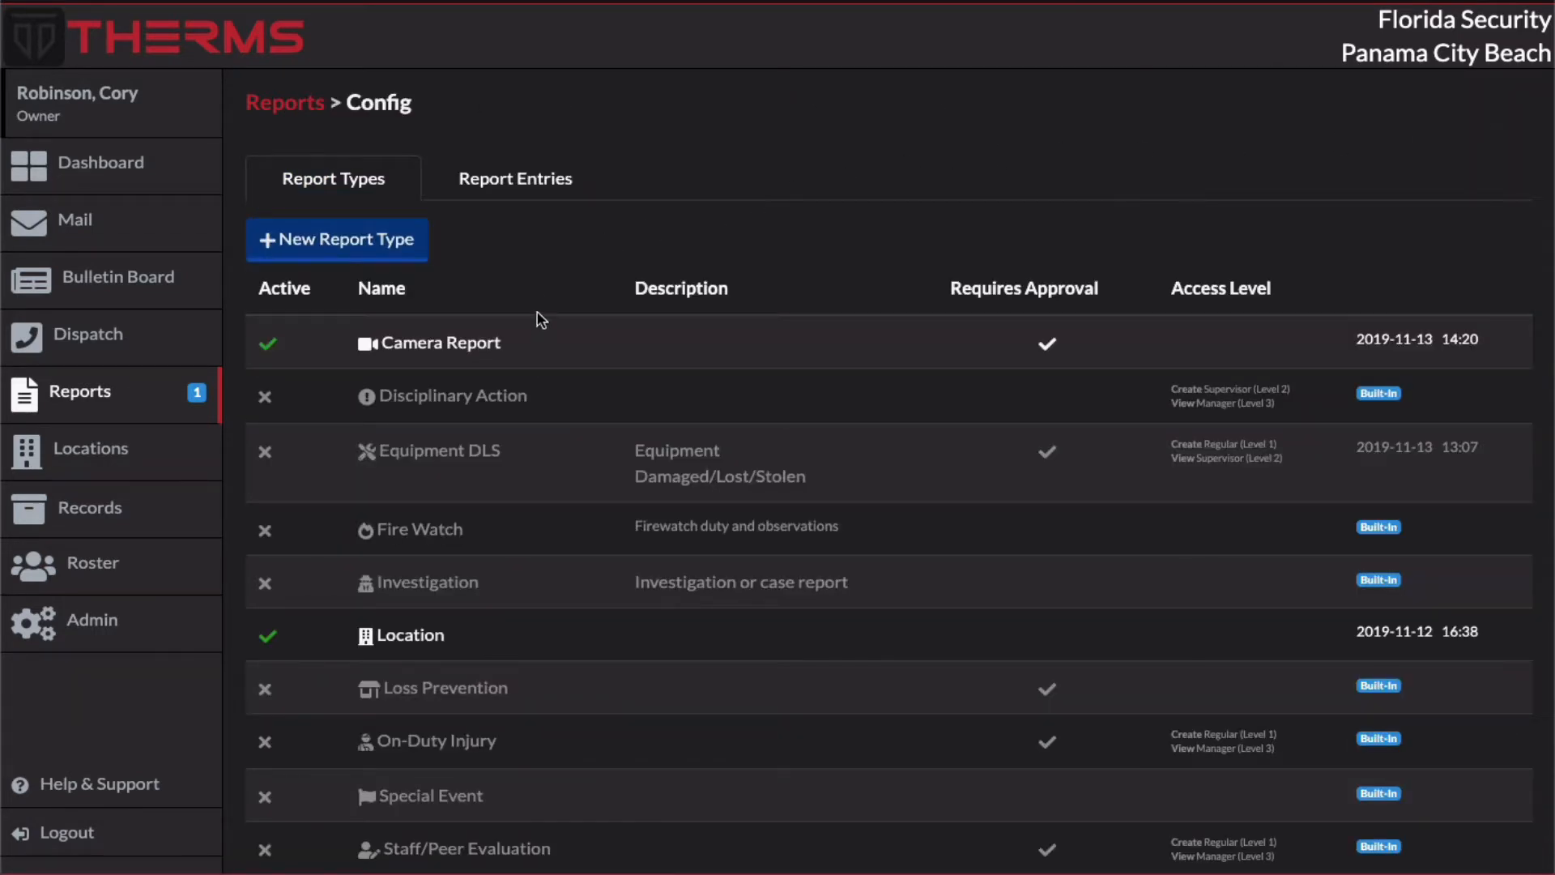
{"action": "left_click", "coordinate": [541, 342]}
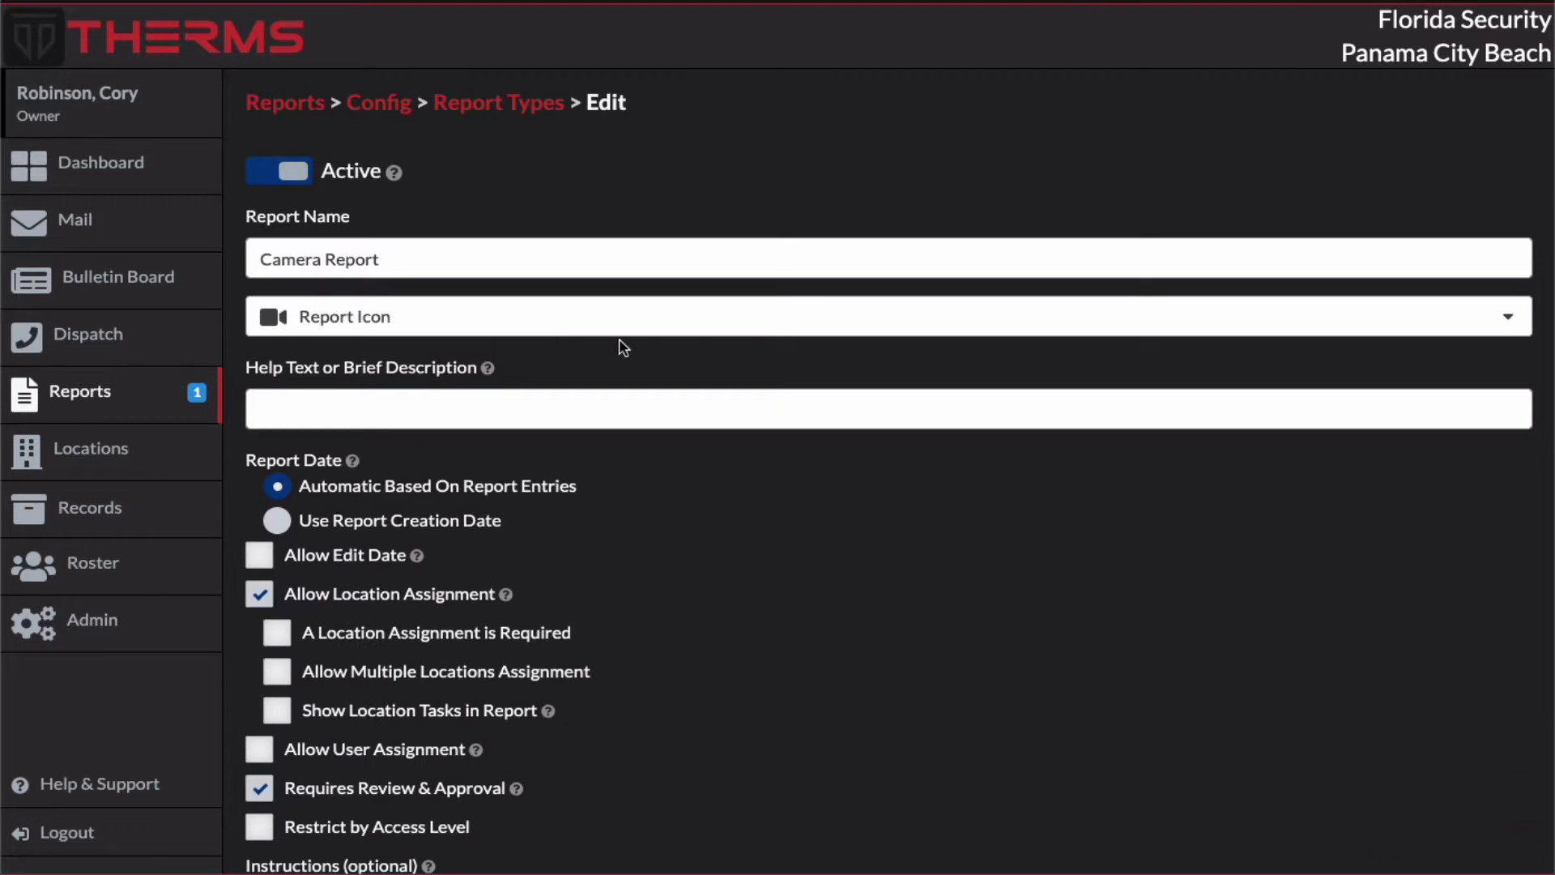
Step: Add General (built-in) and Observation (built-in) to the report entry types of the Camera Report type
{"action": "scroll", "coordinate": [599, 468], "scroll_direction": "down", "scroll_amount": 1}
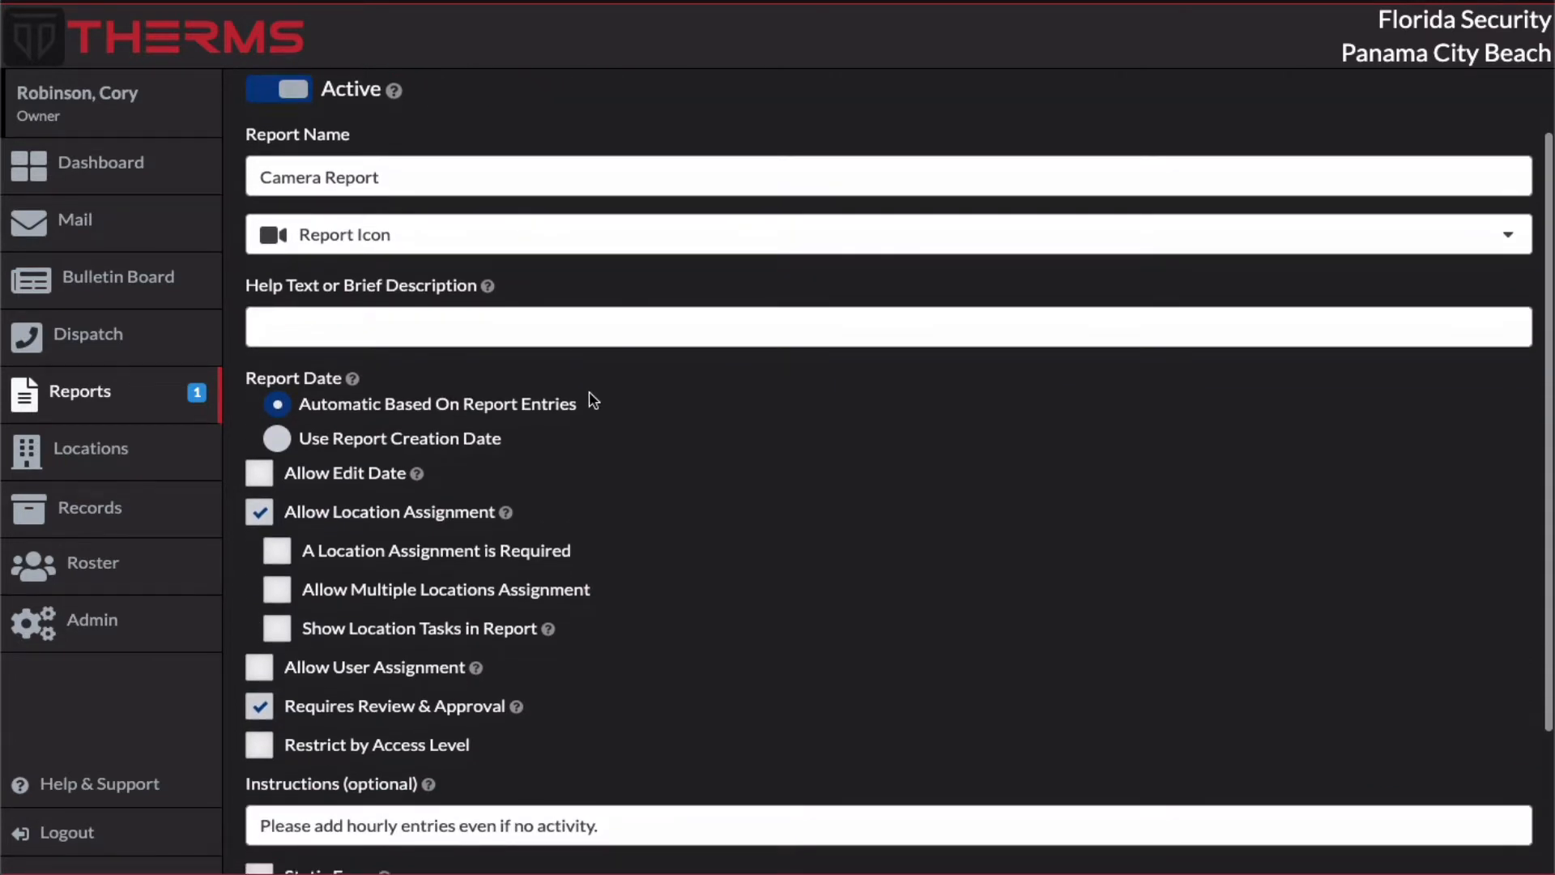
{"action": "scroll", "coordinate": [573, 784], "scroll_direction": "down", "scroll_amount": 3}
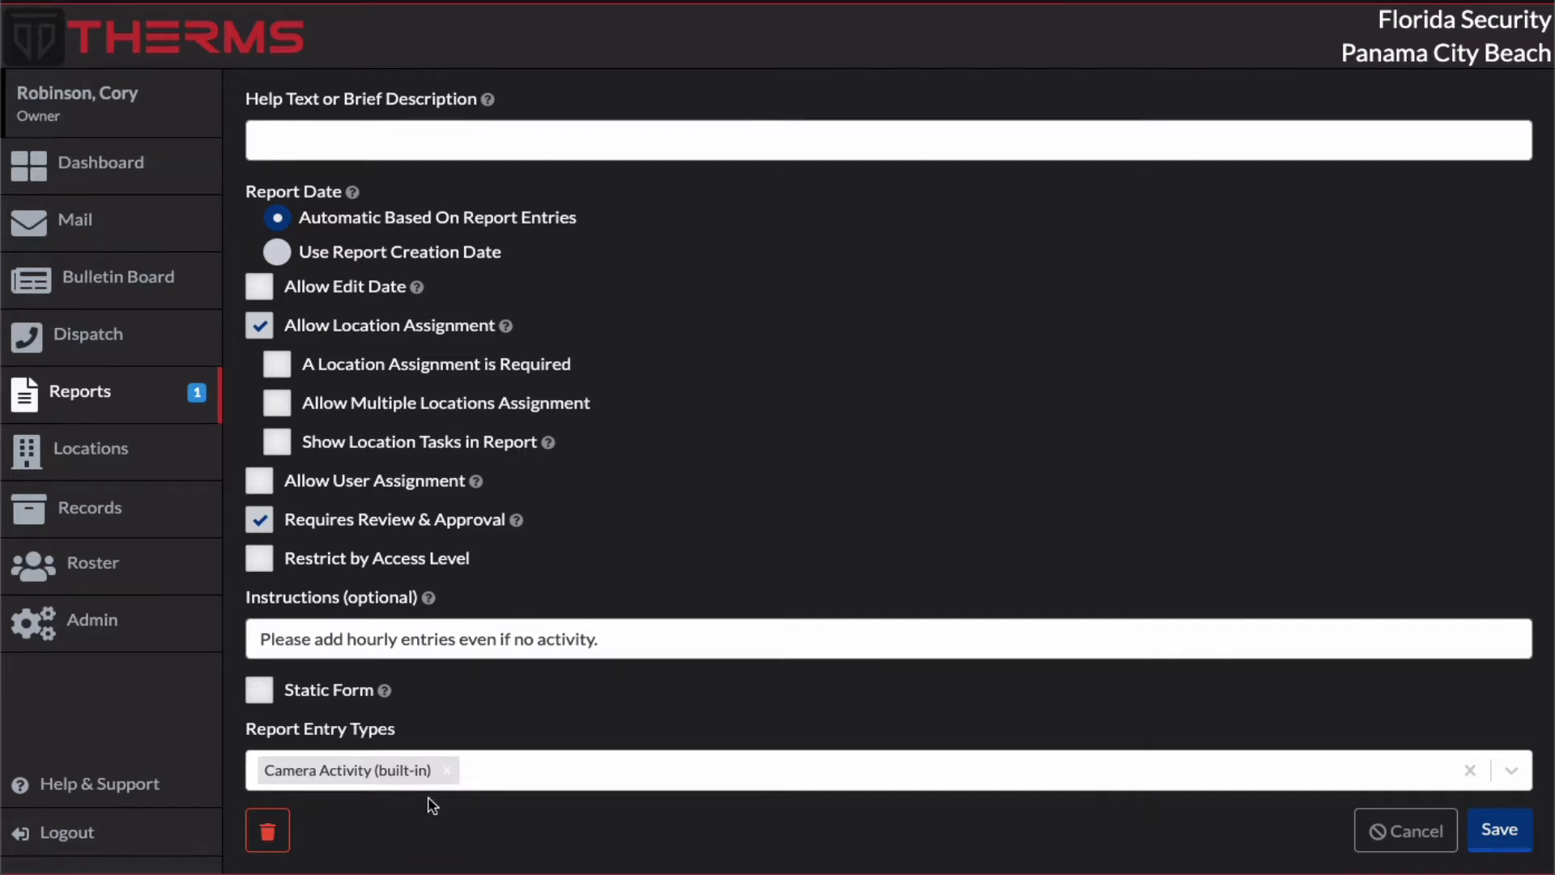
{"action": "left_click", "coordinate": [582, 769]}
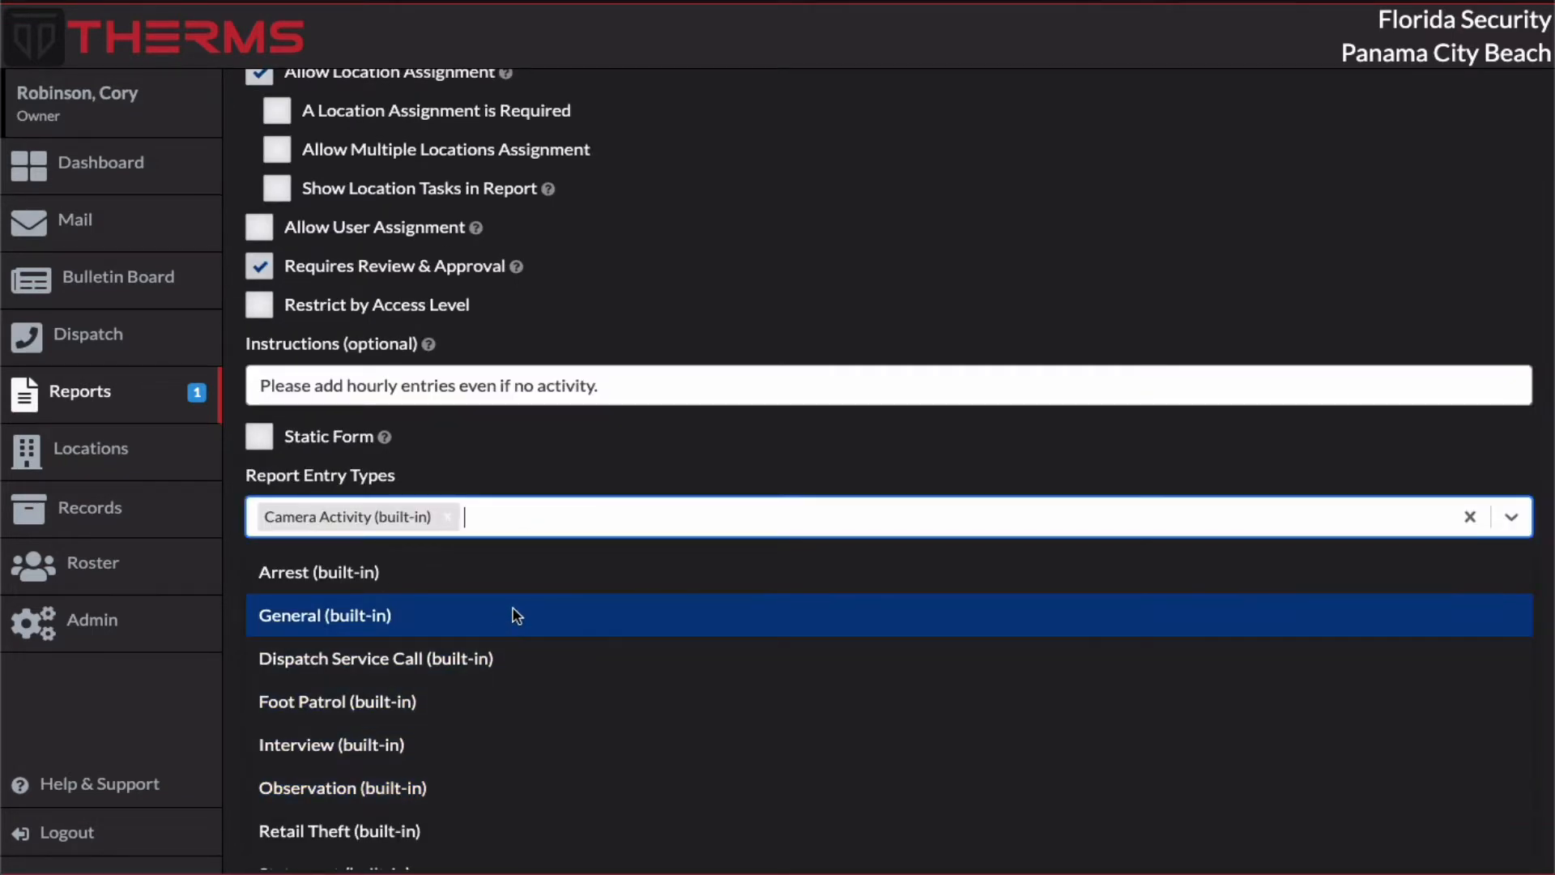
{"action": "scroll", "coordinate": [510, 618], "scroll_direction": "down", "scroll_amount": 1}
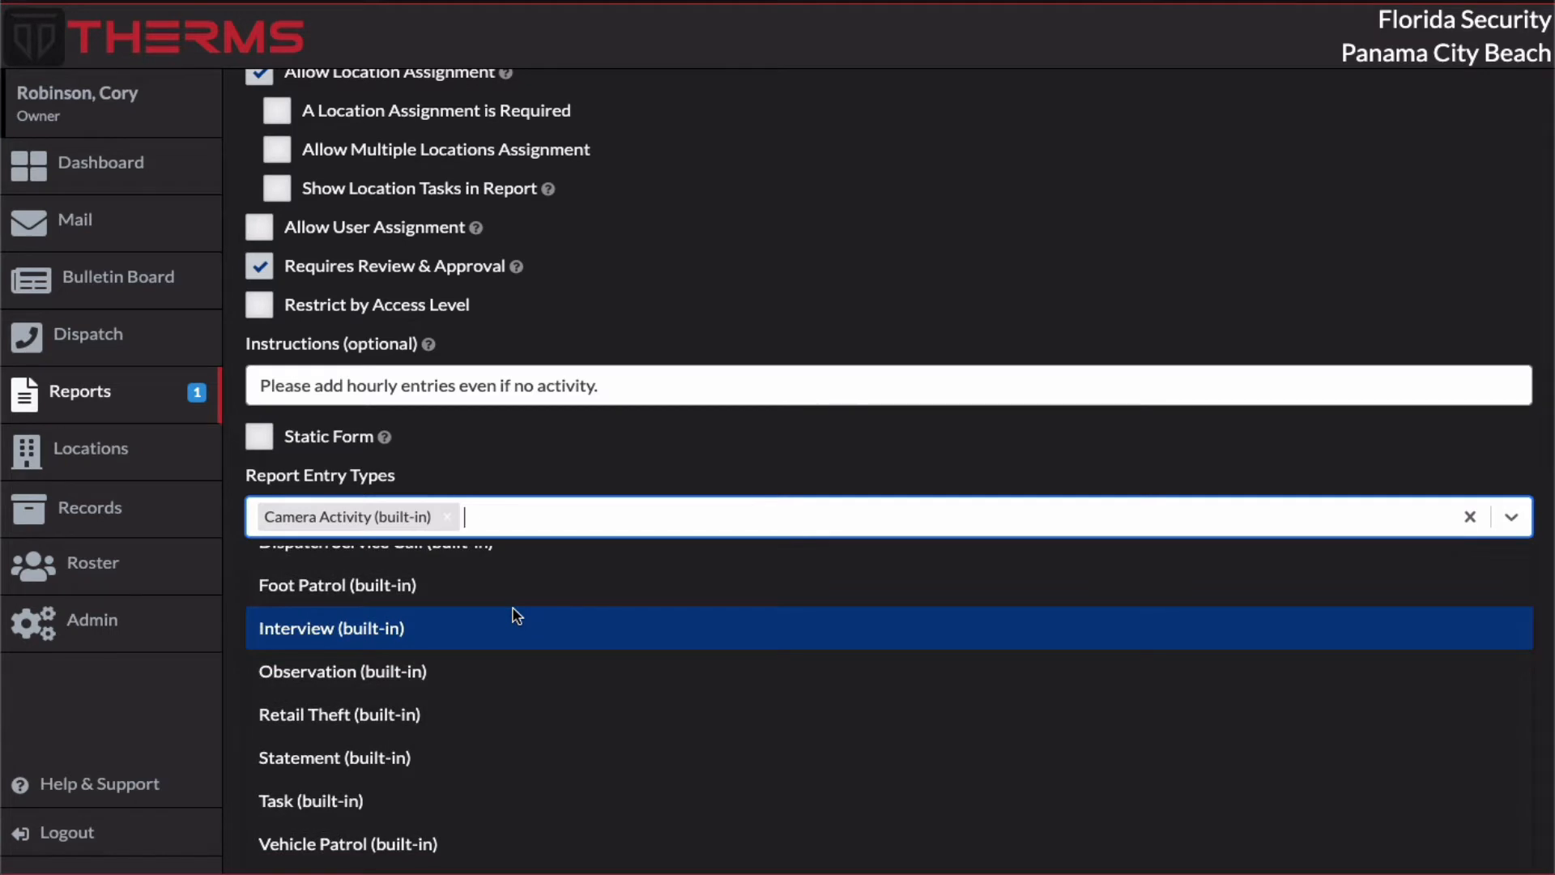
{"action": "scroll", "coordinate": [510, 616], "scroll_direction": "up", "scroll_amount": 2}
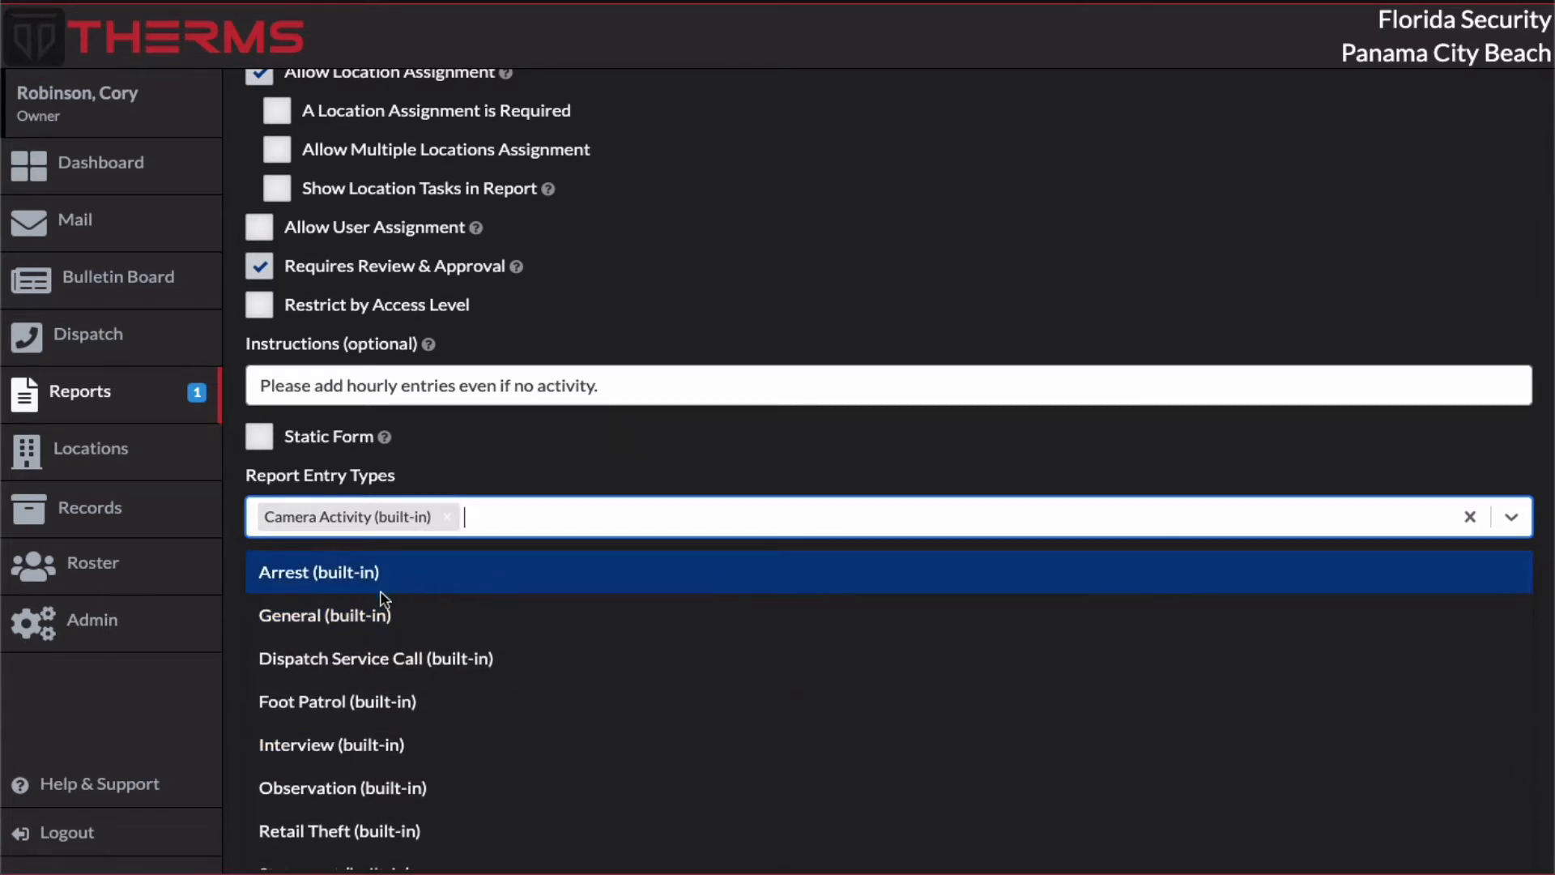
{"action": "left_click", "coordinate": [360, 620]}
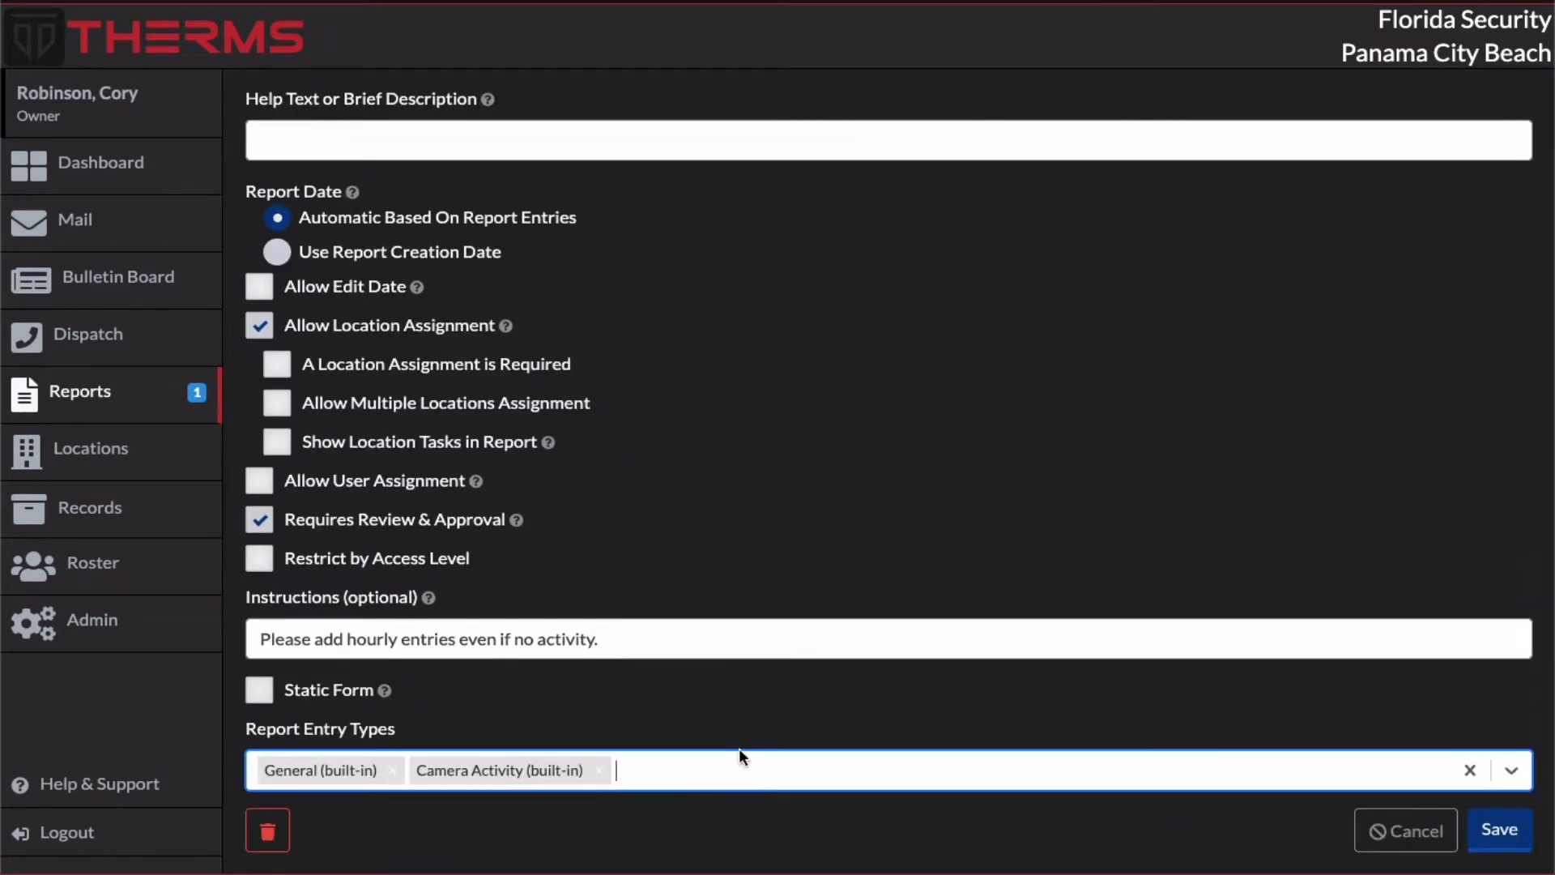
{"action": "left_click", "coordinate": [744, 768]}
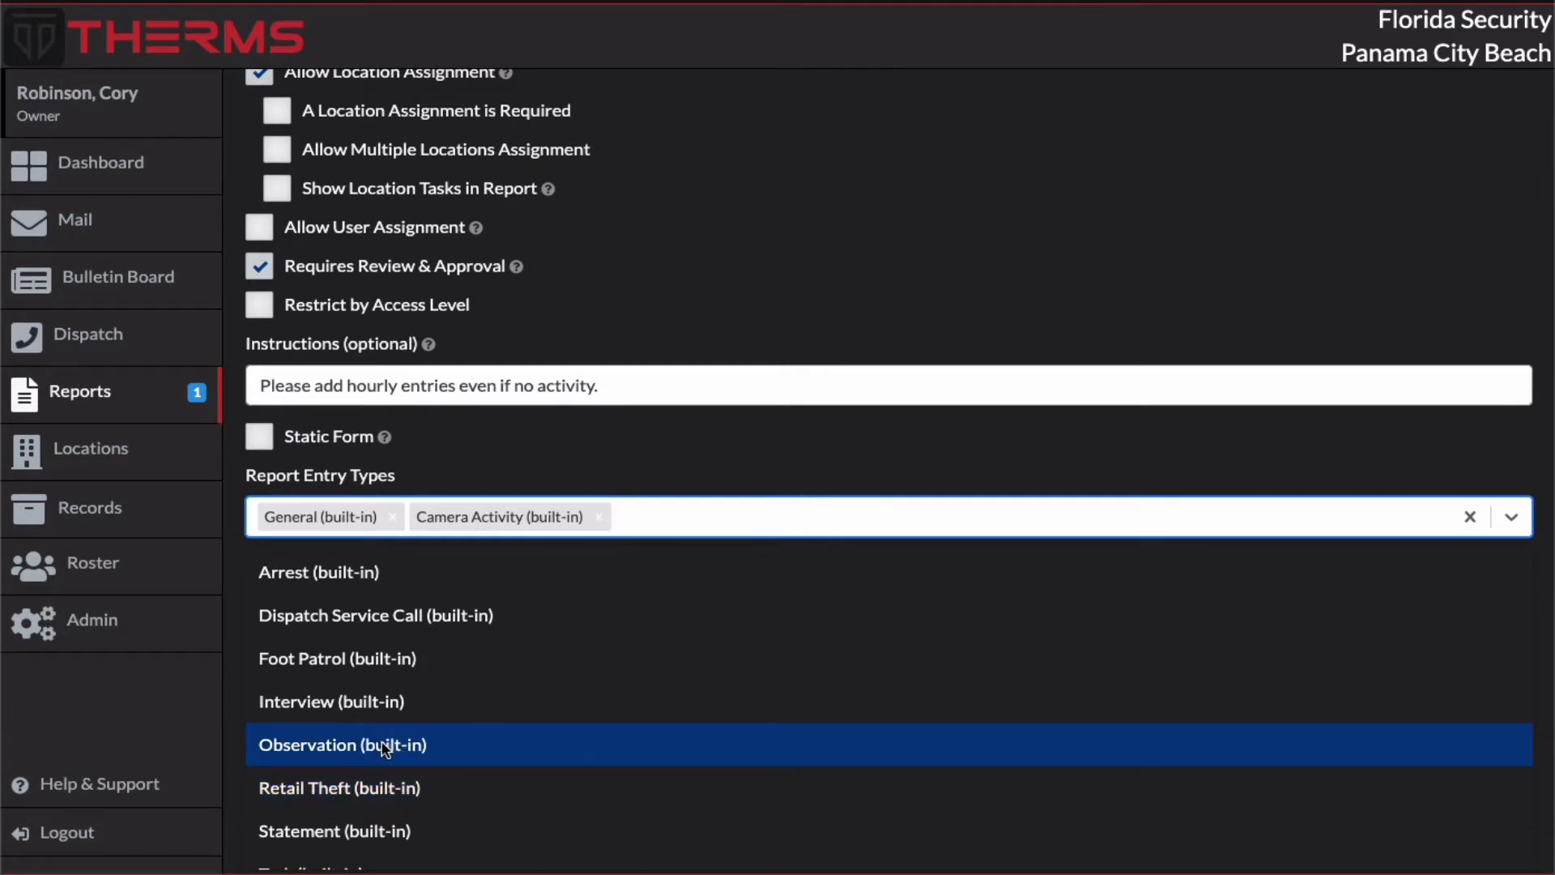
{"action": "left_click", "coordinate": [488, 747]}
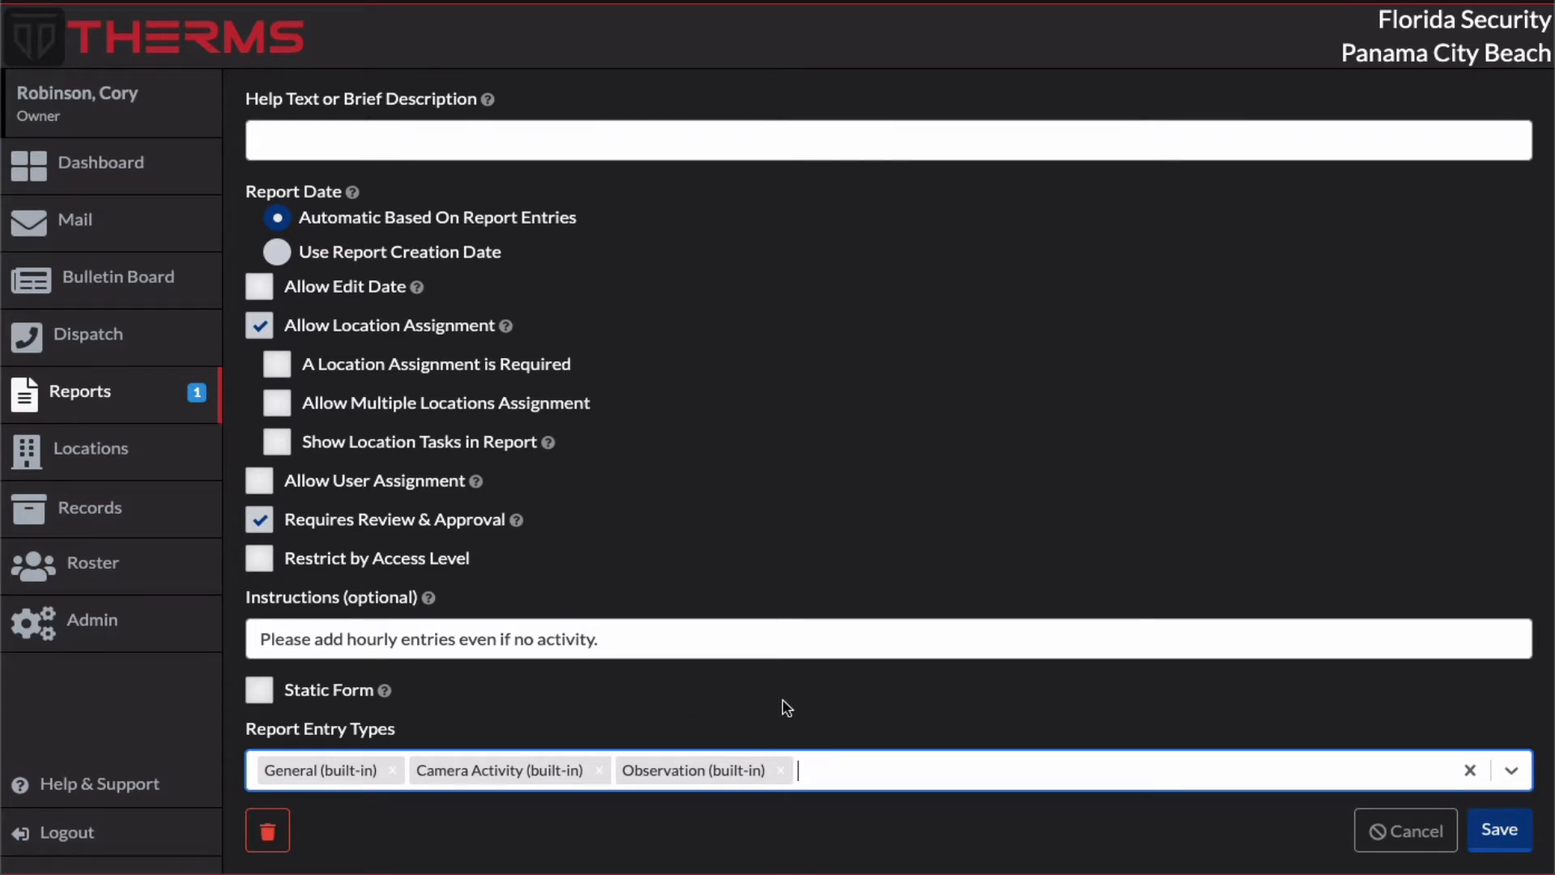
{"action": "scroll", "coordinate": [875, 713], "scroll_direction": "up", "scroll_amount": 3}
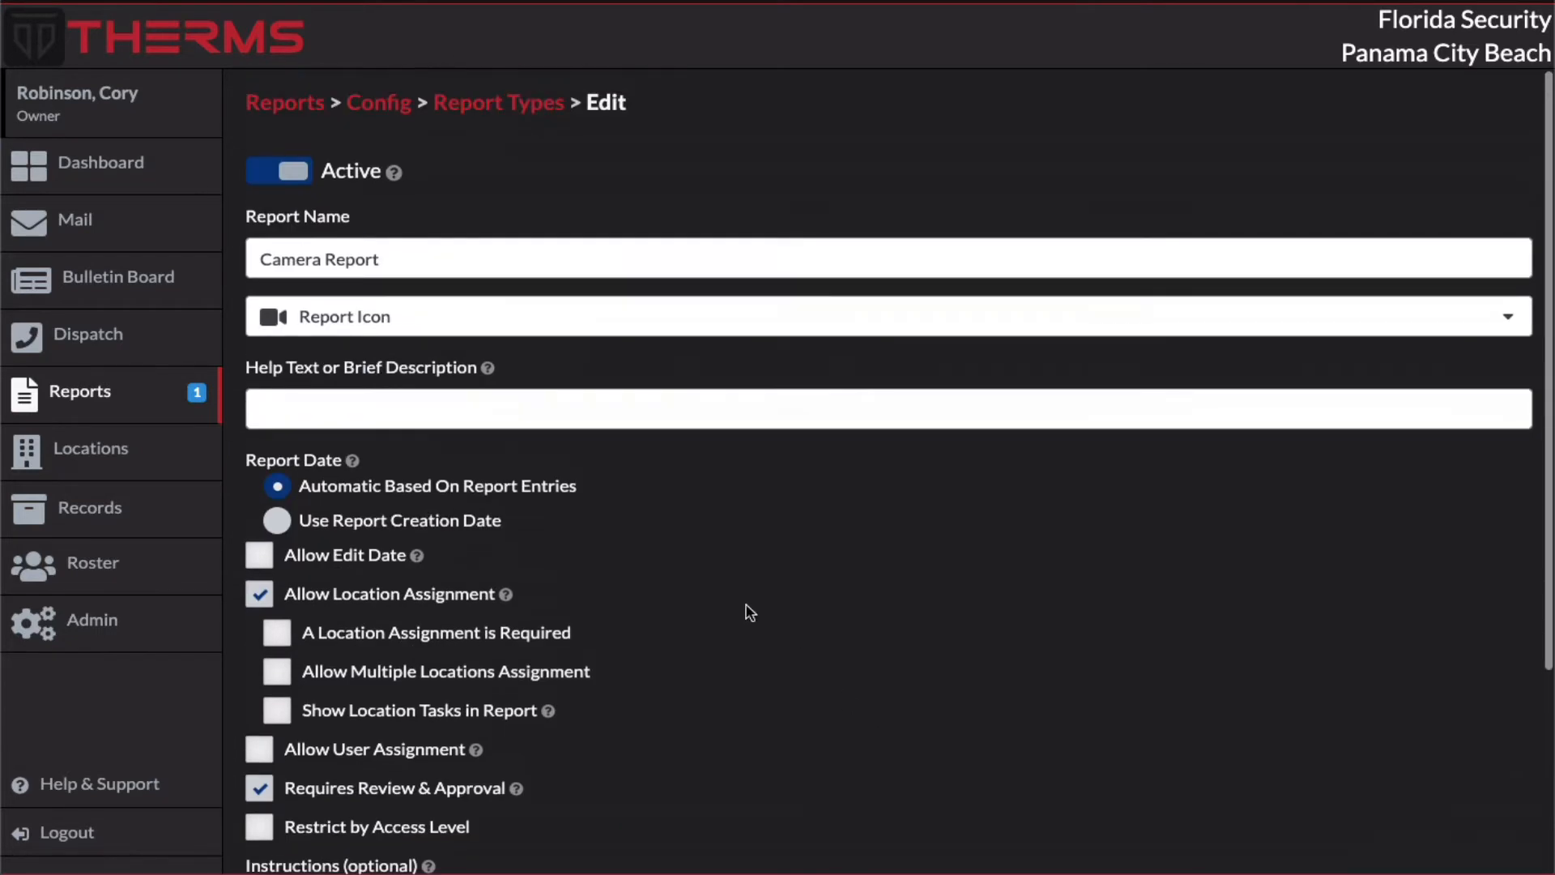
Step: Save the Camera Report type and open the in-progress Camera Report for Acme Business Complex
{"action": "scroll", "coordinate": [810, 592], "scroll_direction": "down", "scroll_amount": 3}
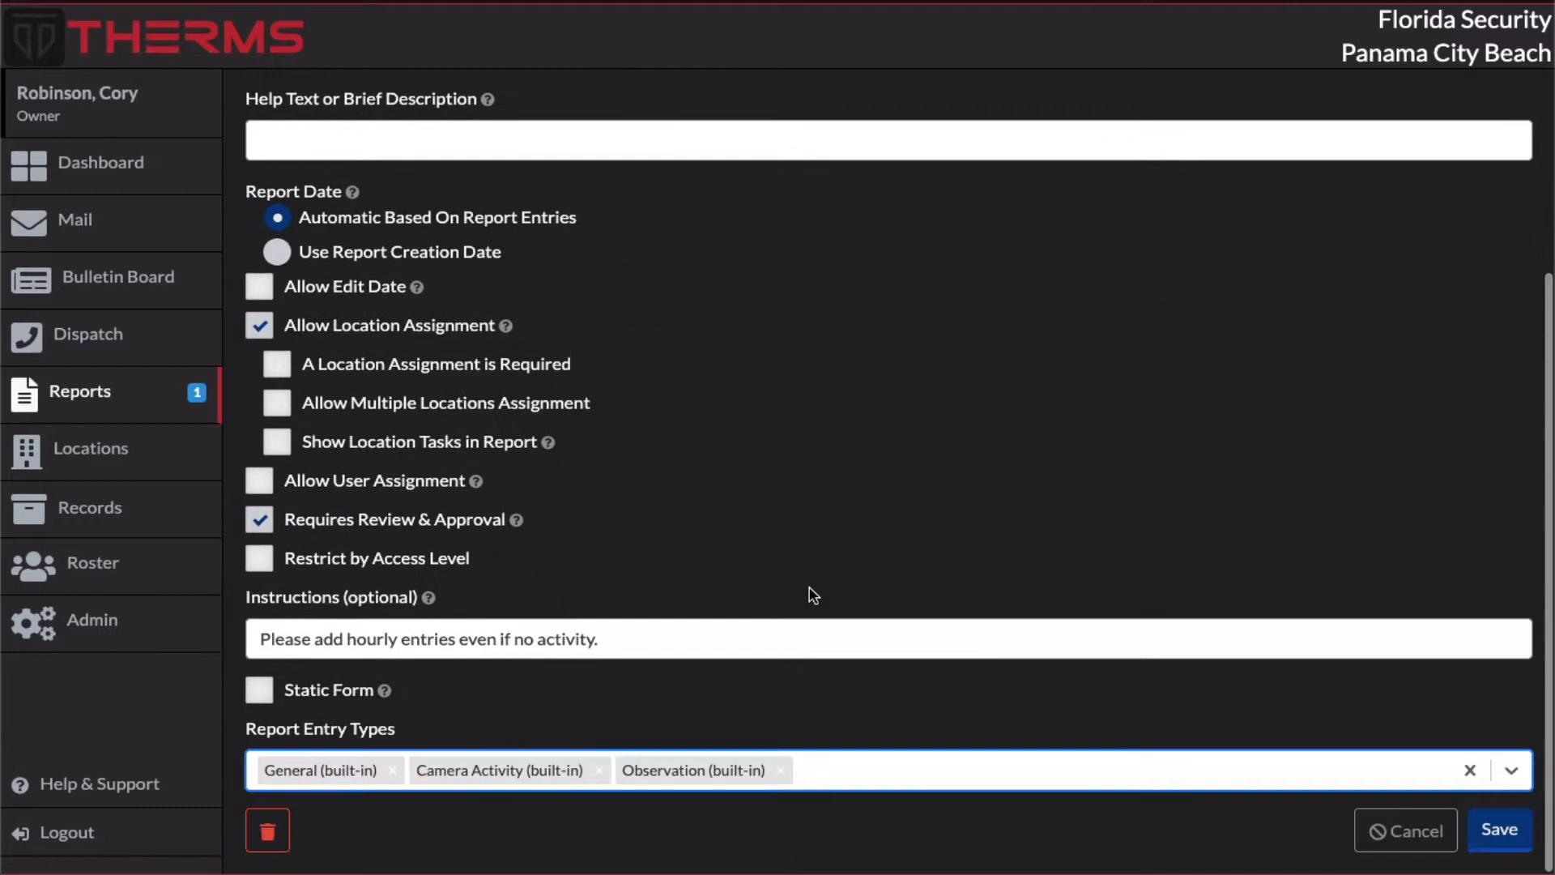
{"action": "left_click", "coordinate": [1495, 834]}
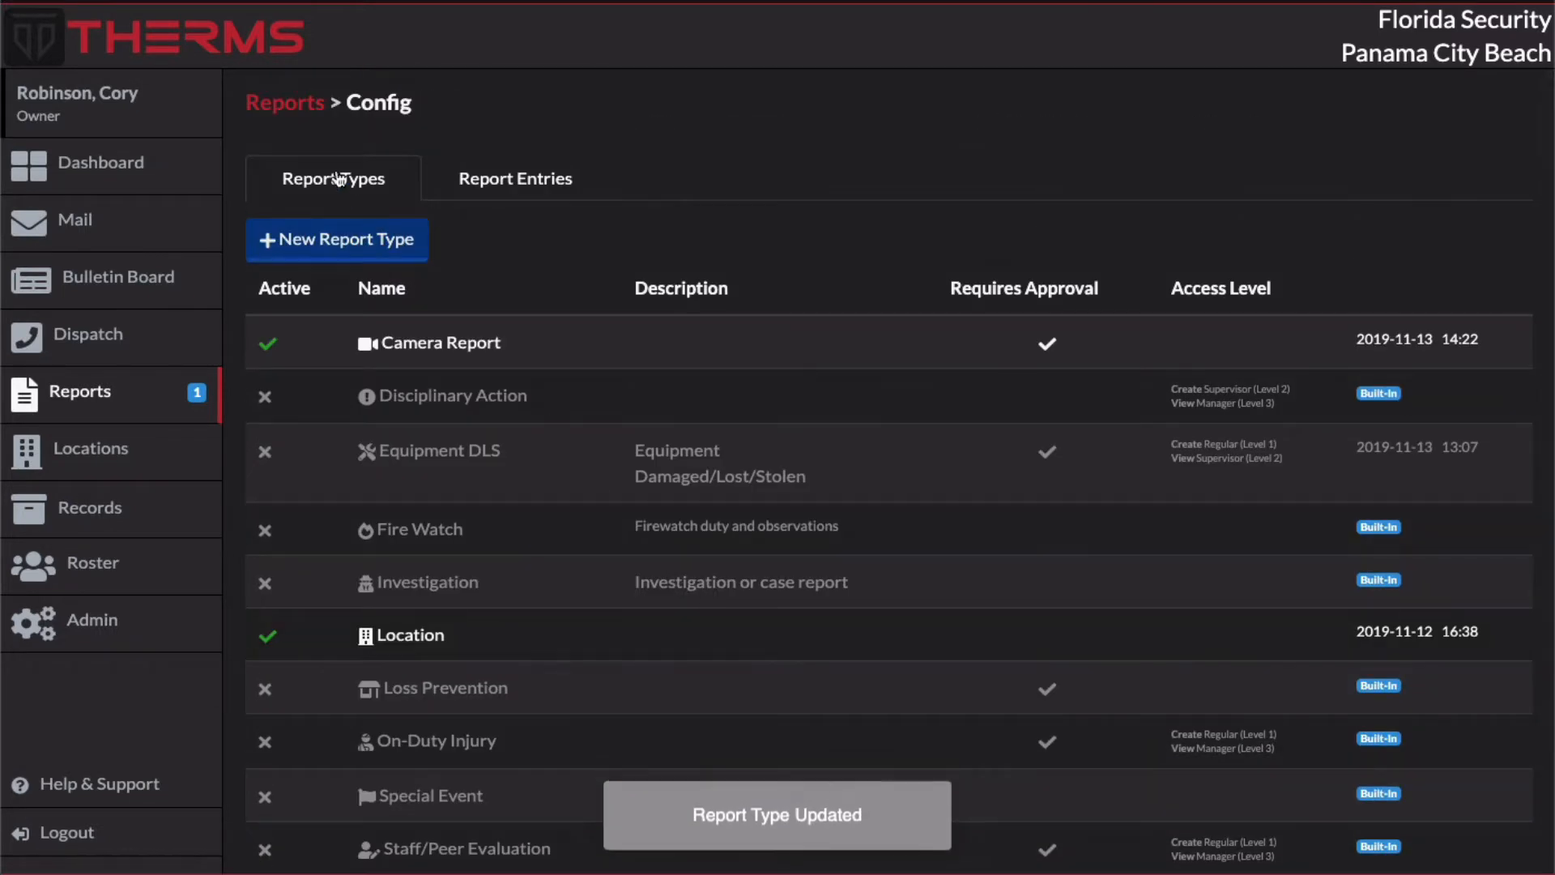
{"action": "left_click", "coordinate": [288, 105]}
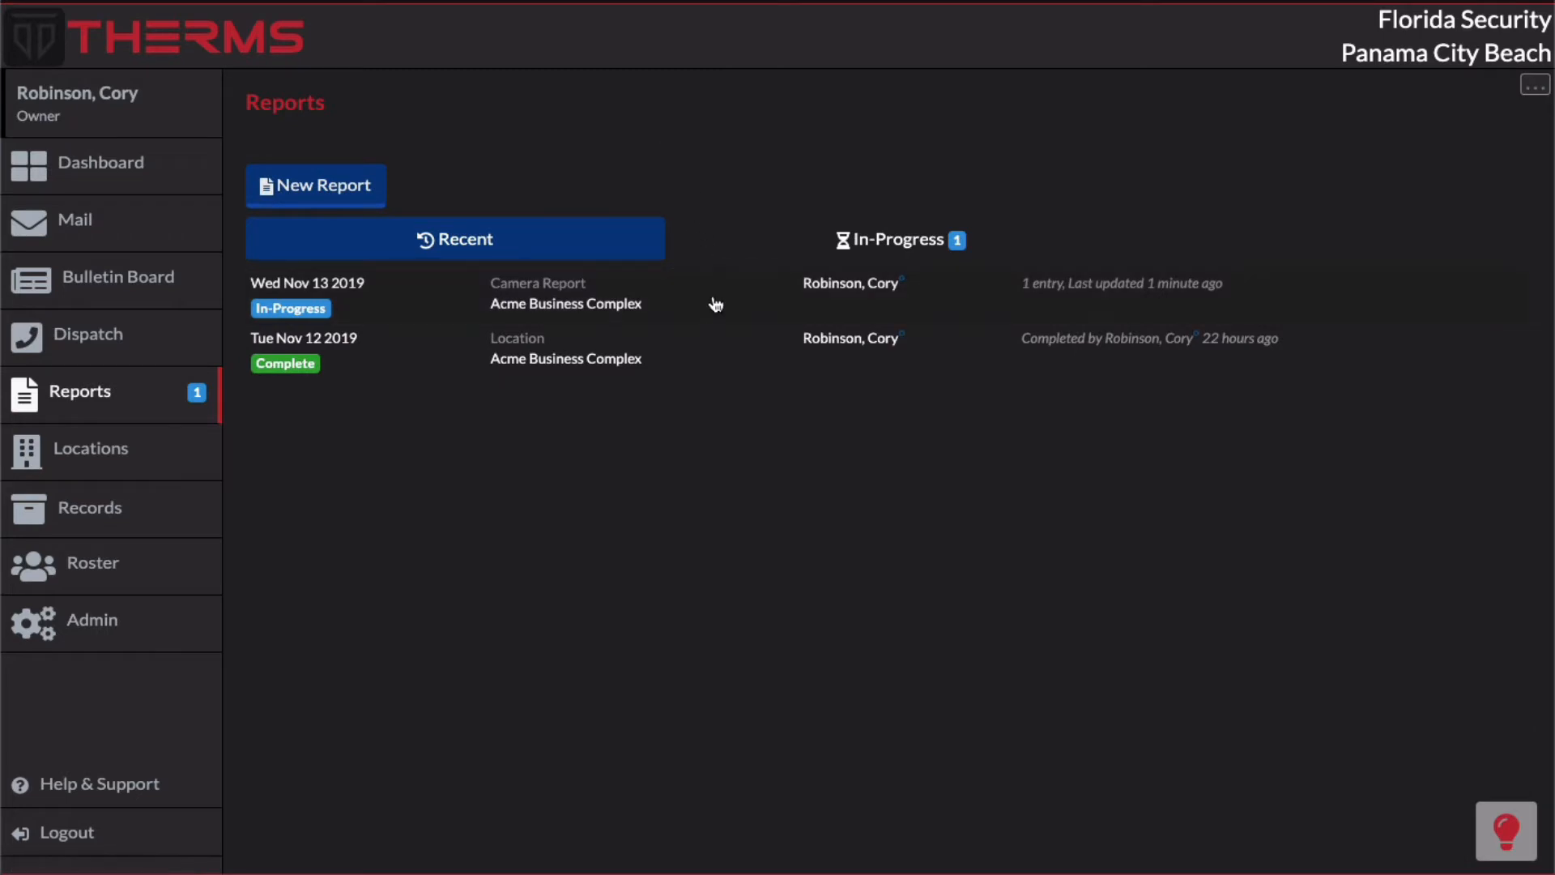
{"action": "left_click", "coordinate": [601, 289]}
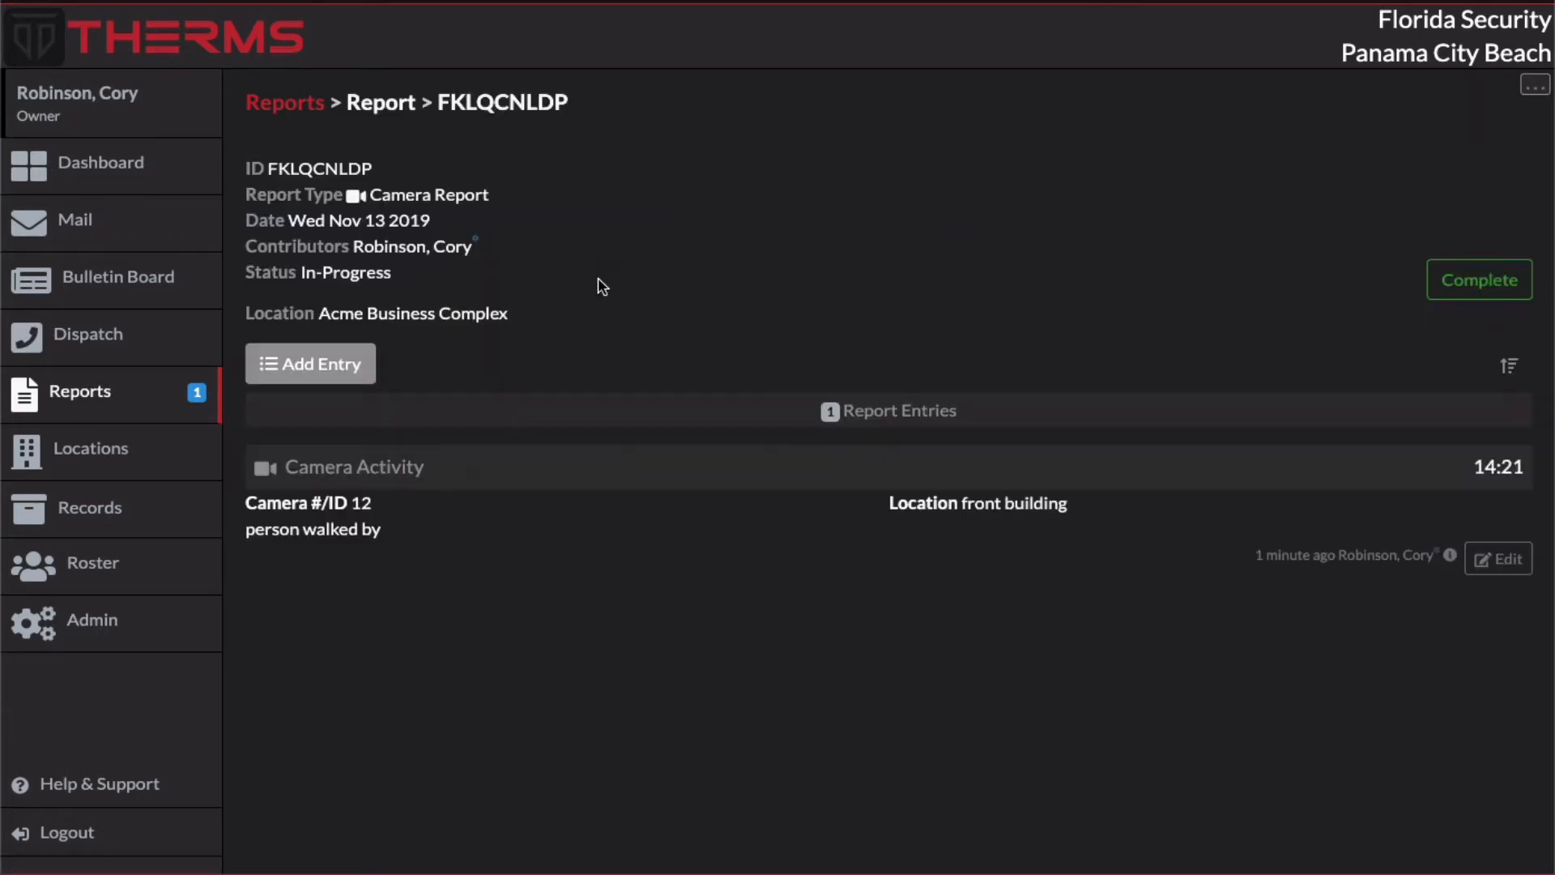
Step: Add a General entry to the report with the text "This is a general entry."
{"action": "left_click", "coordinate": [359, 376]}
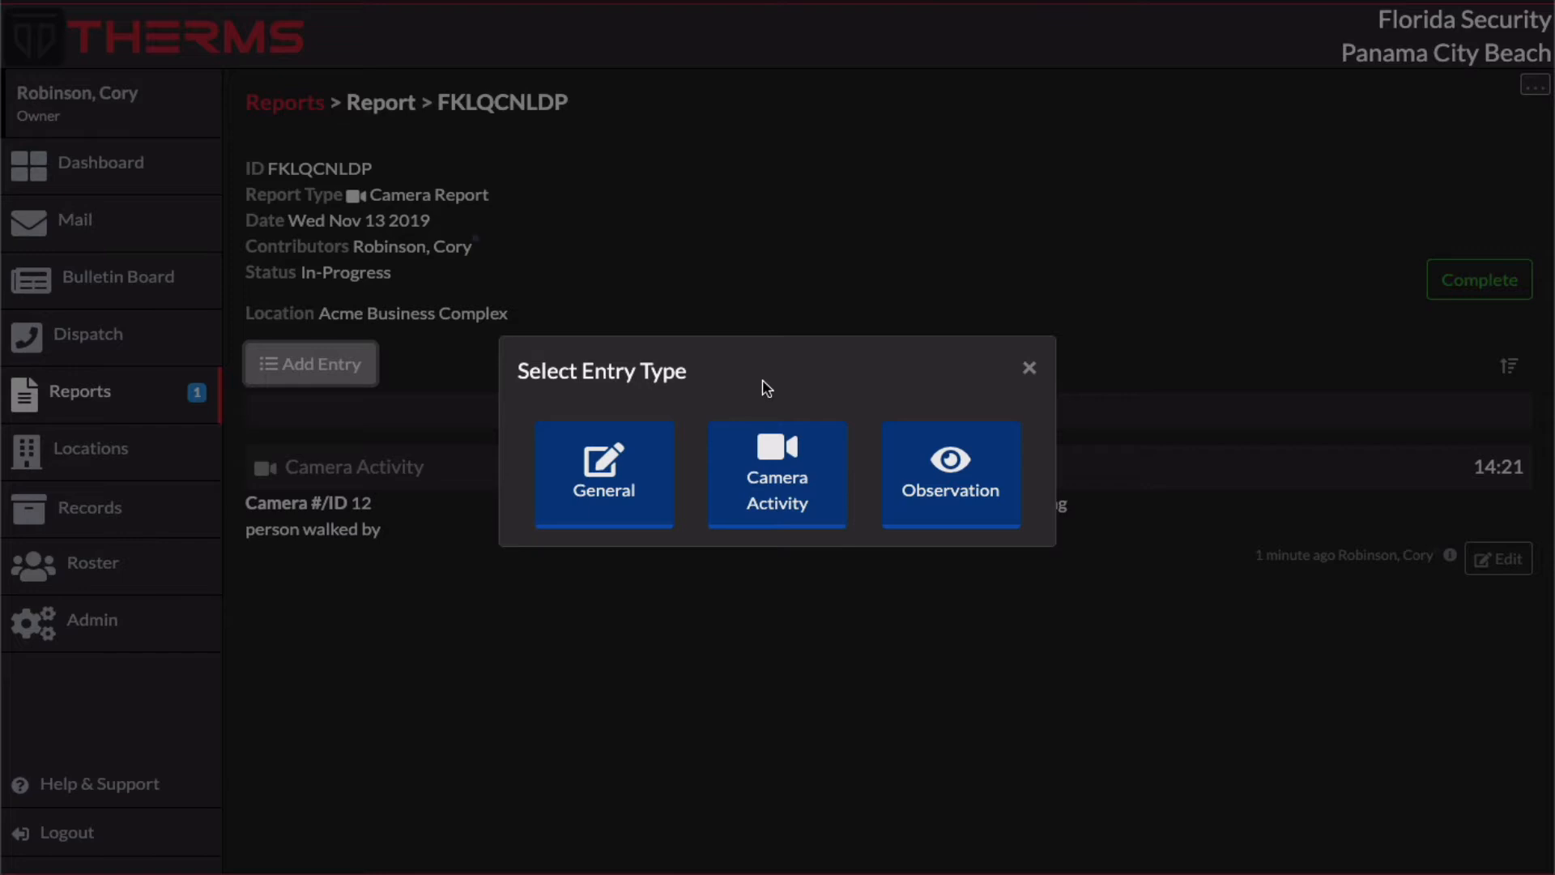
{"action": "left_click", "coordinate": [648, 462]}
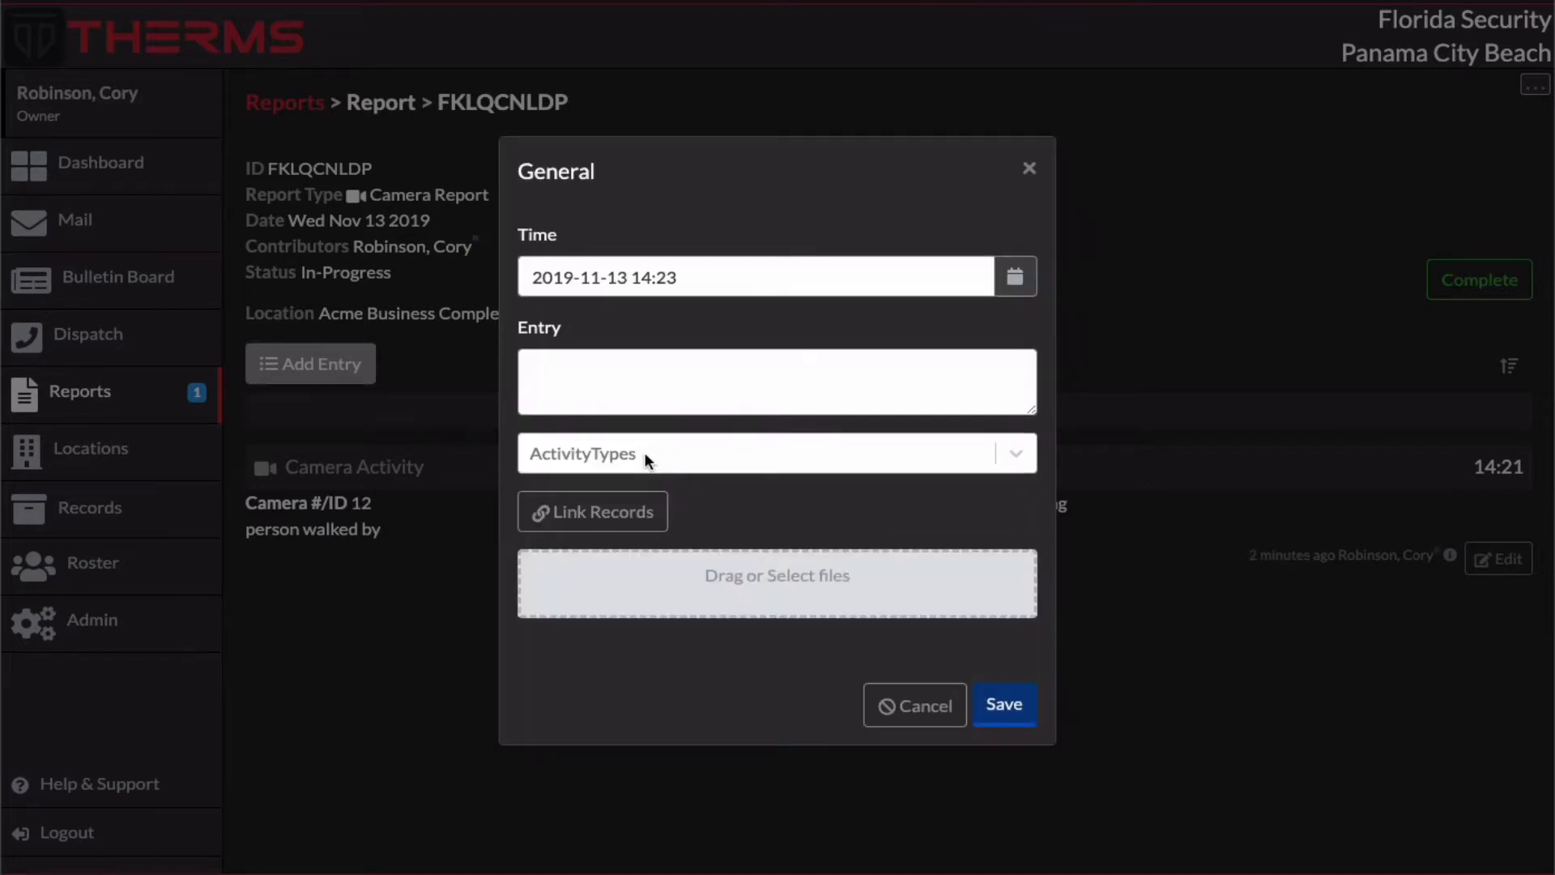
{"action": "left_click", "coordinate": [726, 361]}
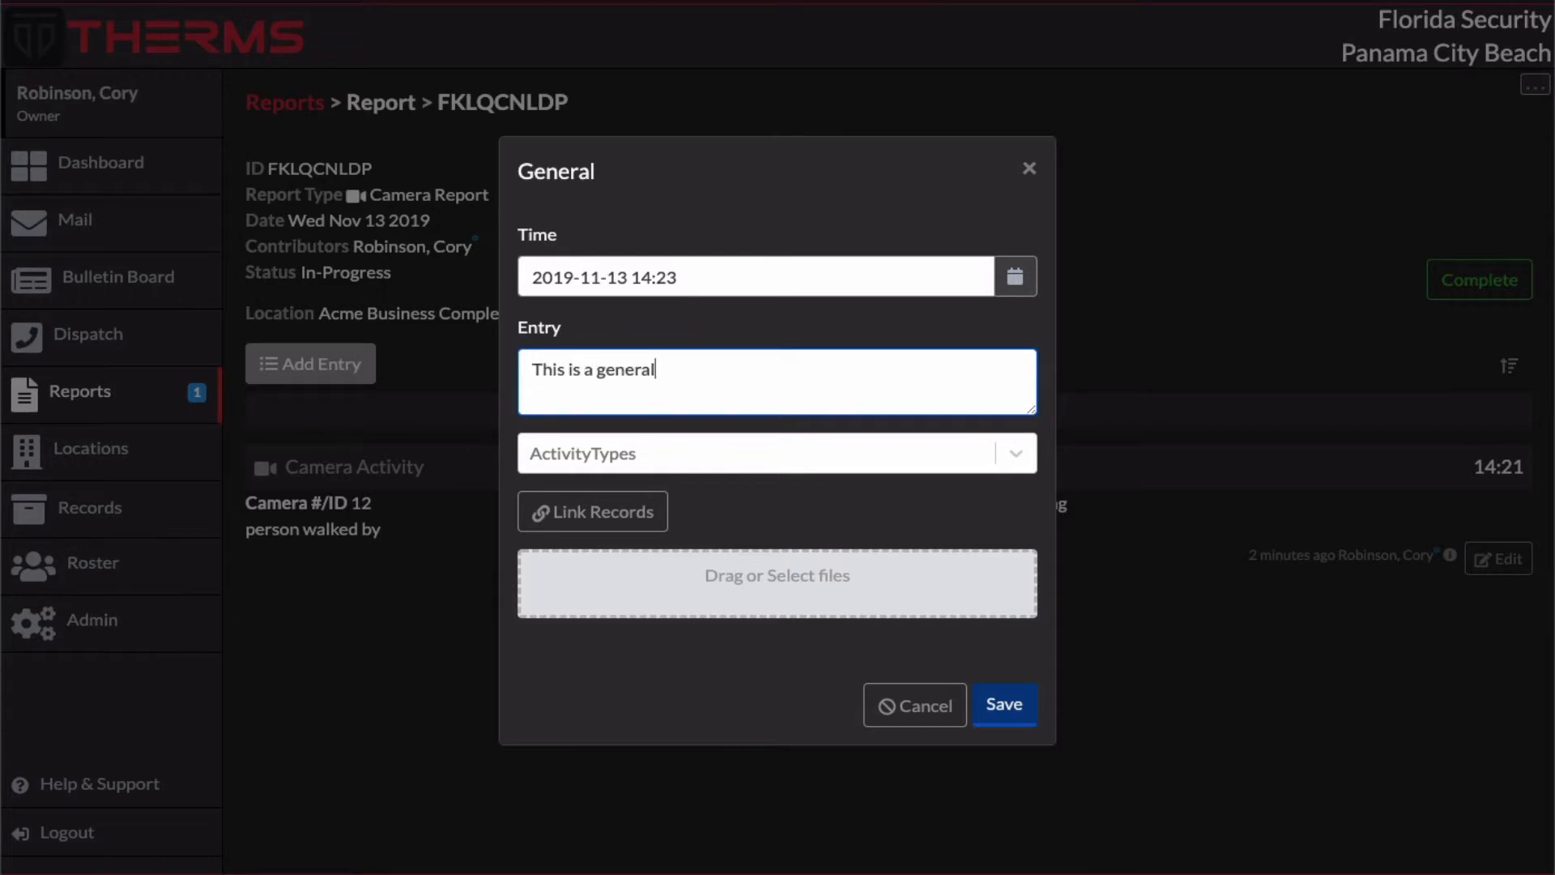
{"action": "left_click", "coordinate": [1001, 706]}
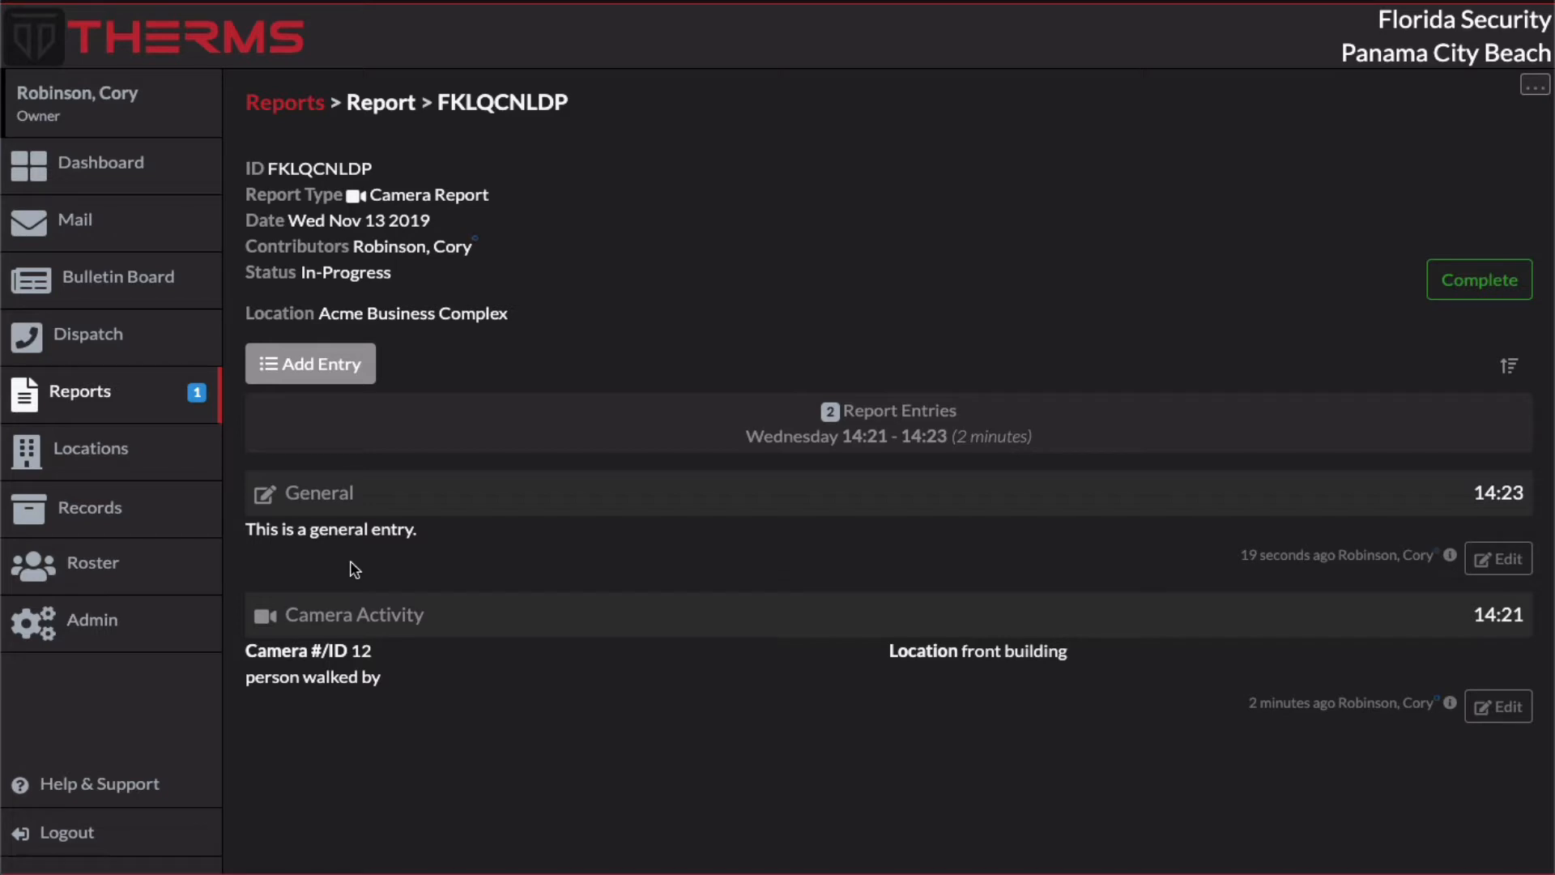
Step: Reopen the Camera Report type, try its two report date options, and return to the reports list without saving
{"action": "left_click", "coordinate": [283, 104]}
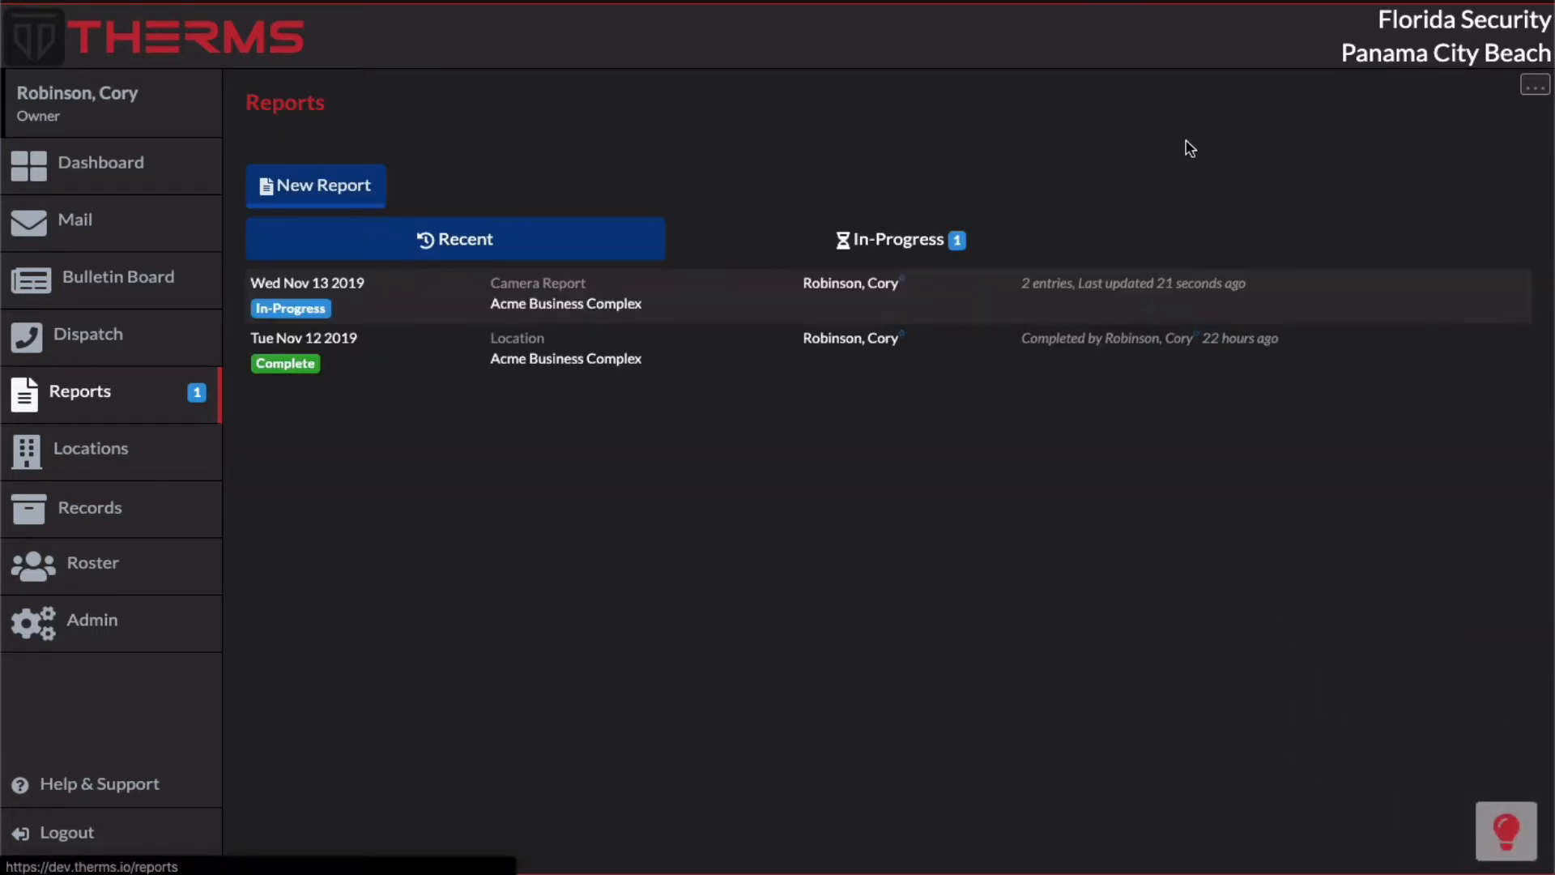
{"action": "left_click", "coordinate": [1534, 85]}
{"action": "left_click", "coordinate": [1425, 121]}
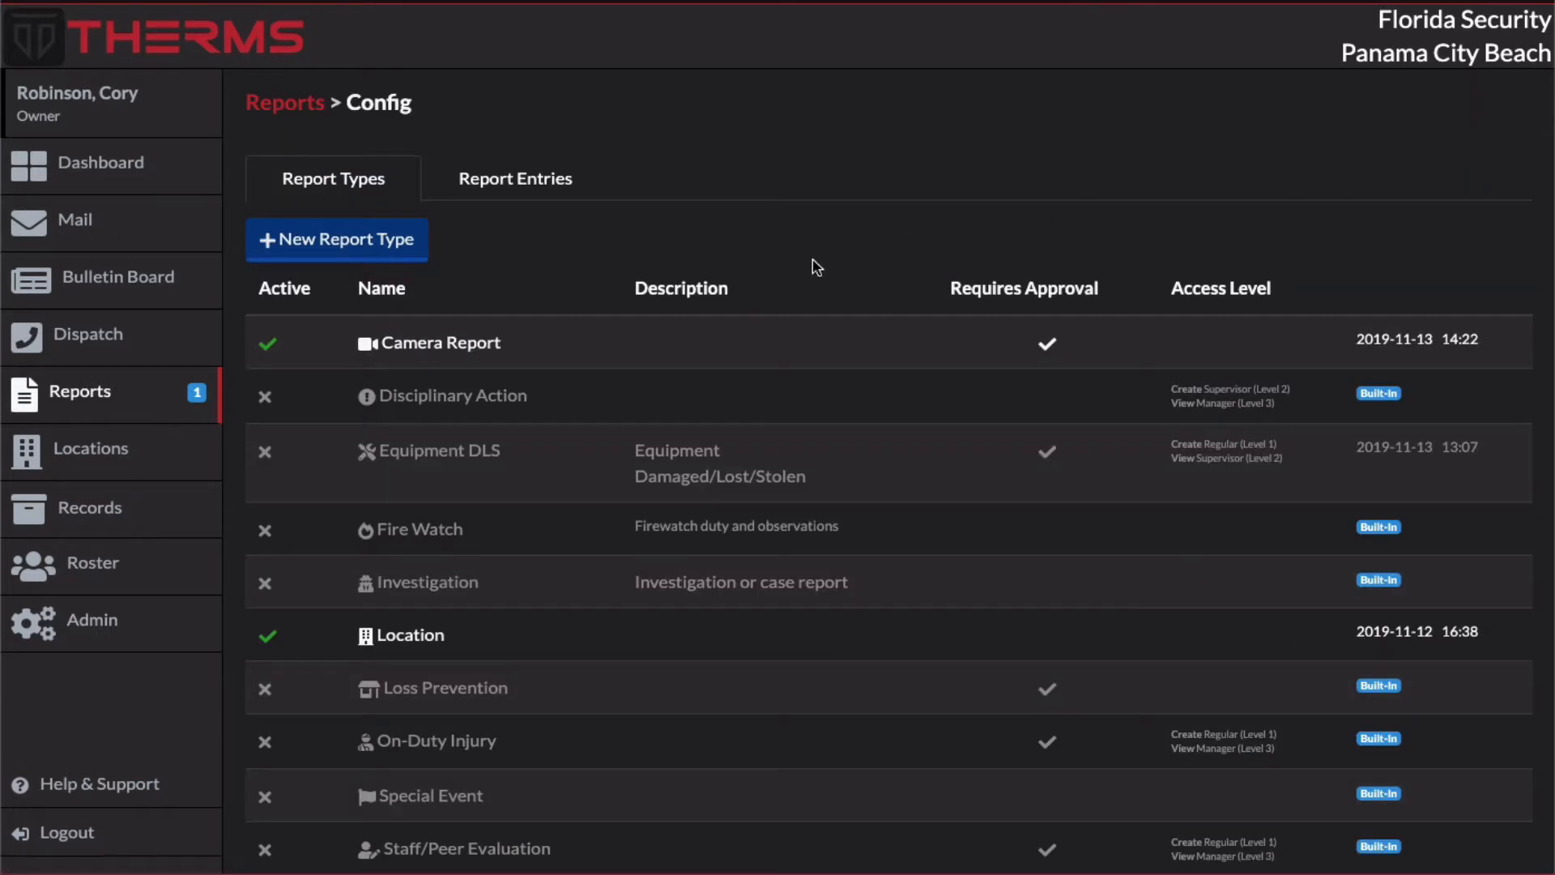
{"action": "left_click", "coordinate": [615, 349]}
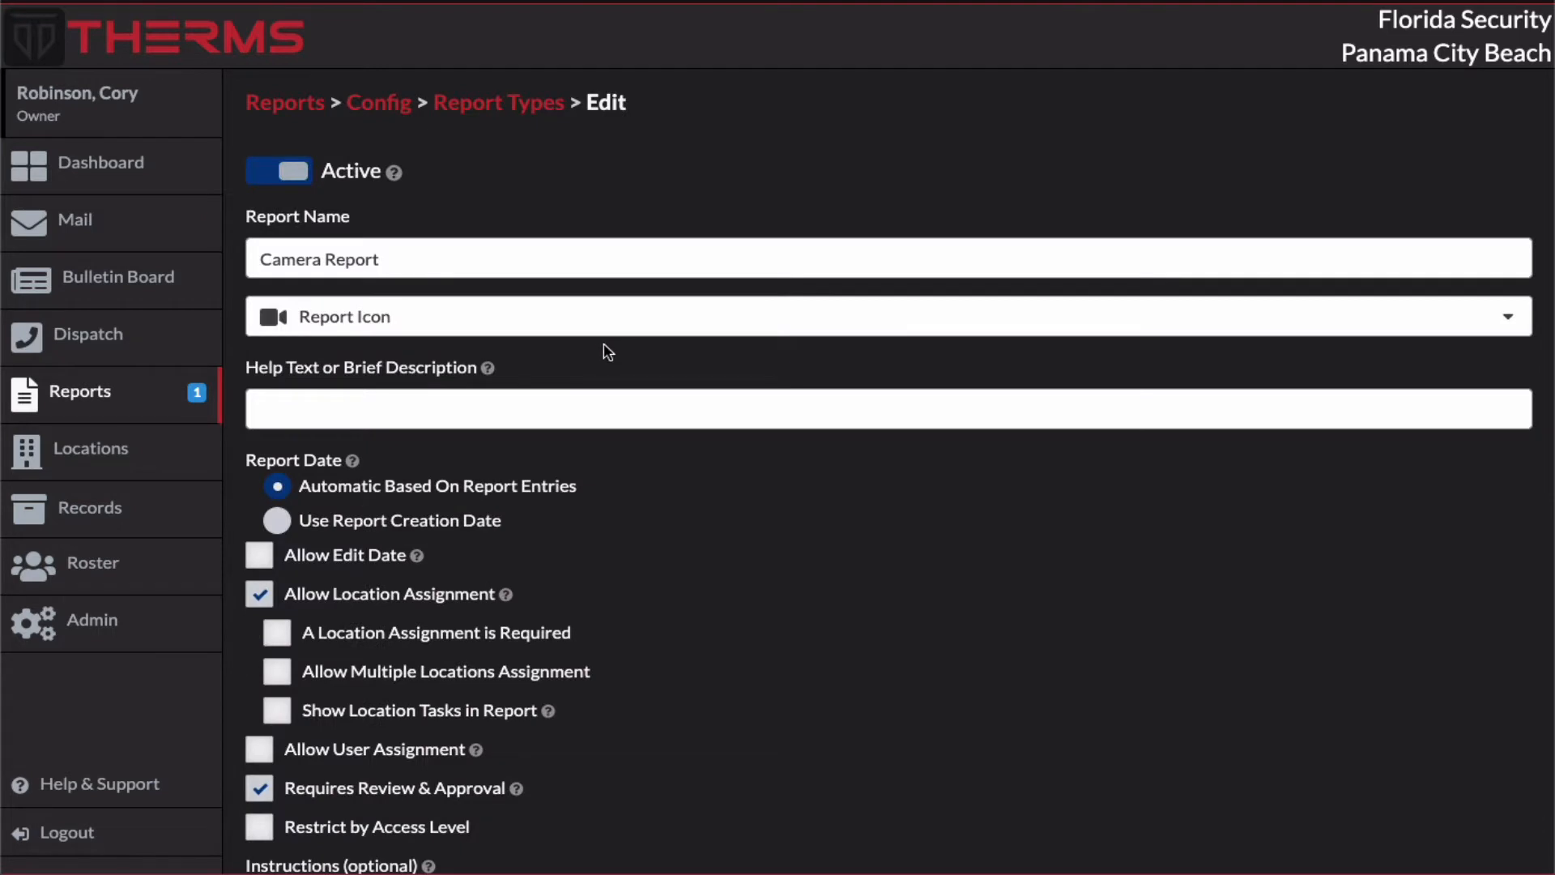
{"action": "scroll", "coordinate": [608, 451], "scroll_direction": "down", "scroll_amount": 2}
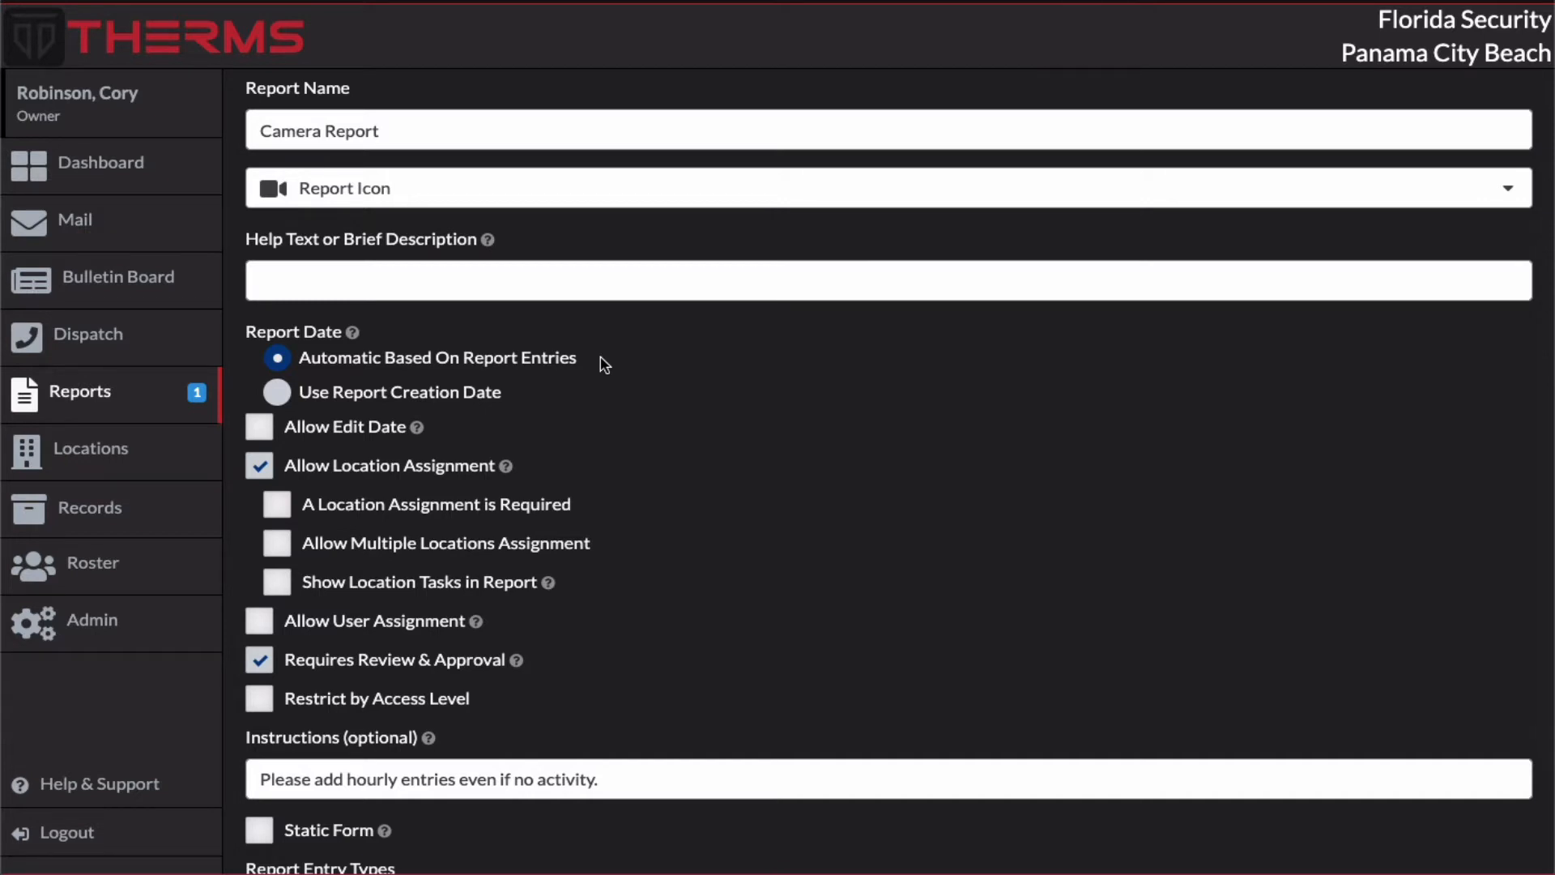
{"action": "left_click", "coordinate": [275, 392]}
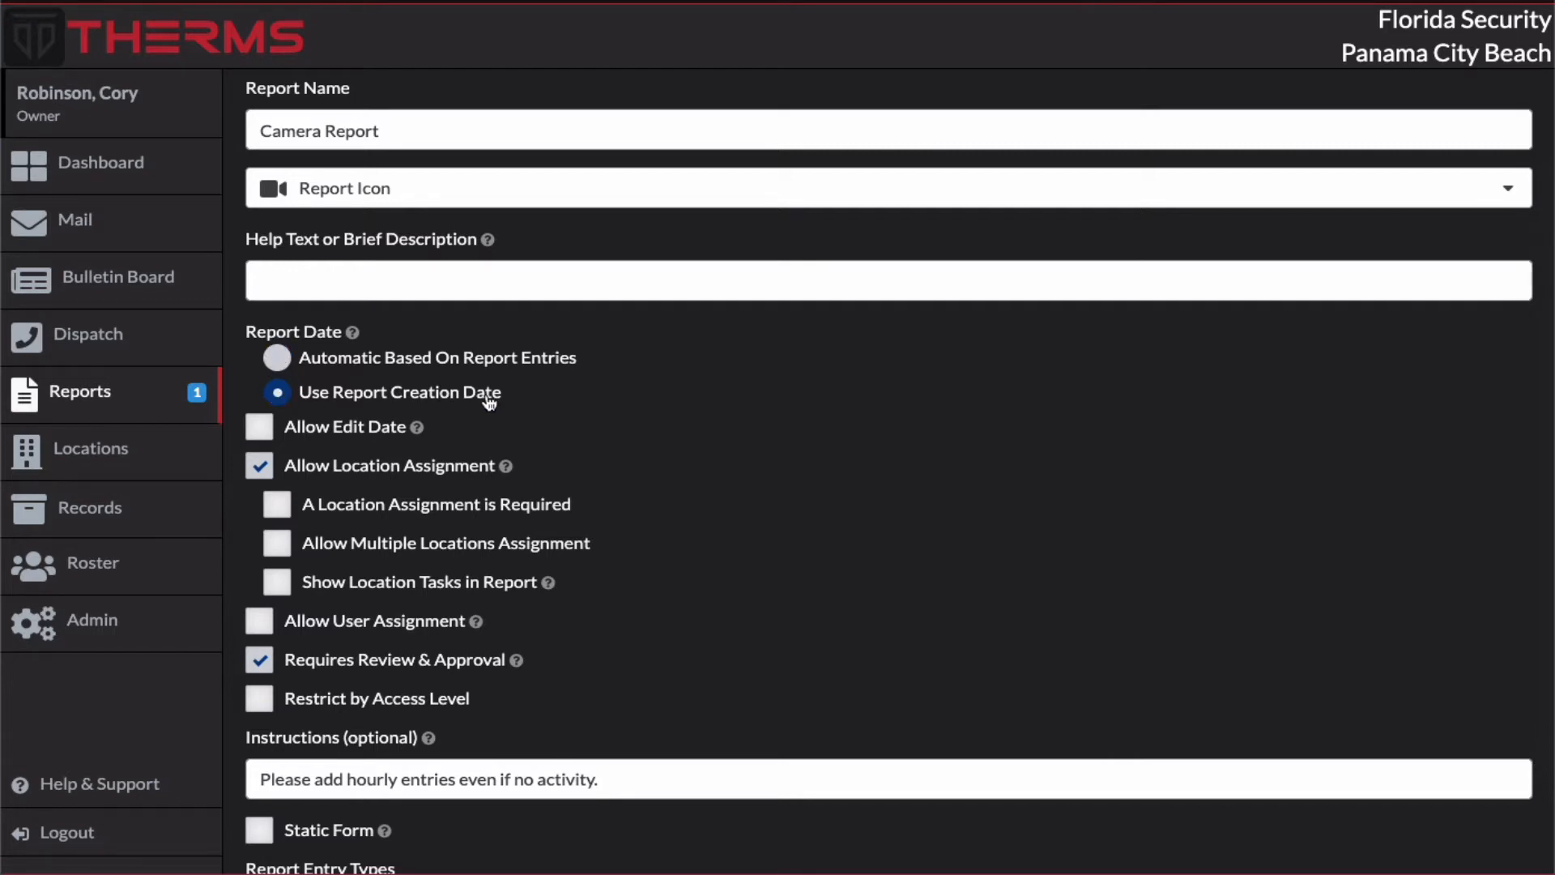
{"action": "left_click", "coordinate": [288, 368]}
{"action": "left_click", "coordinate": [278, 394]}
{"action": "left_click", "coordinate": [196, 396]}
Step: Start a new Camera Report without a location to check its date setting, and cancel before creating it
{"action": "left_click", "coordinate": [316, 201]}
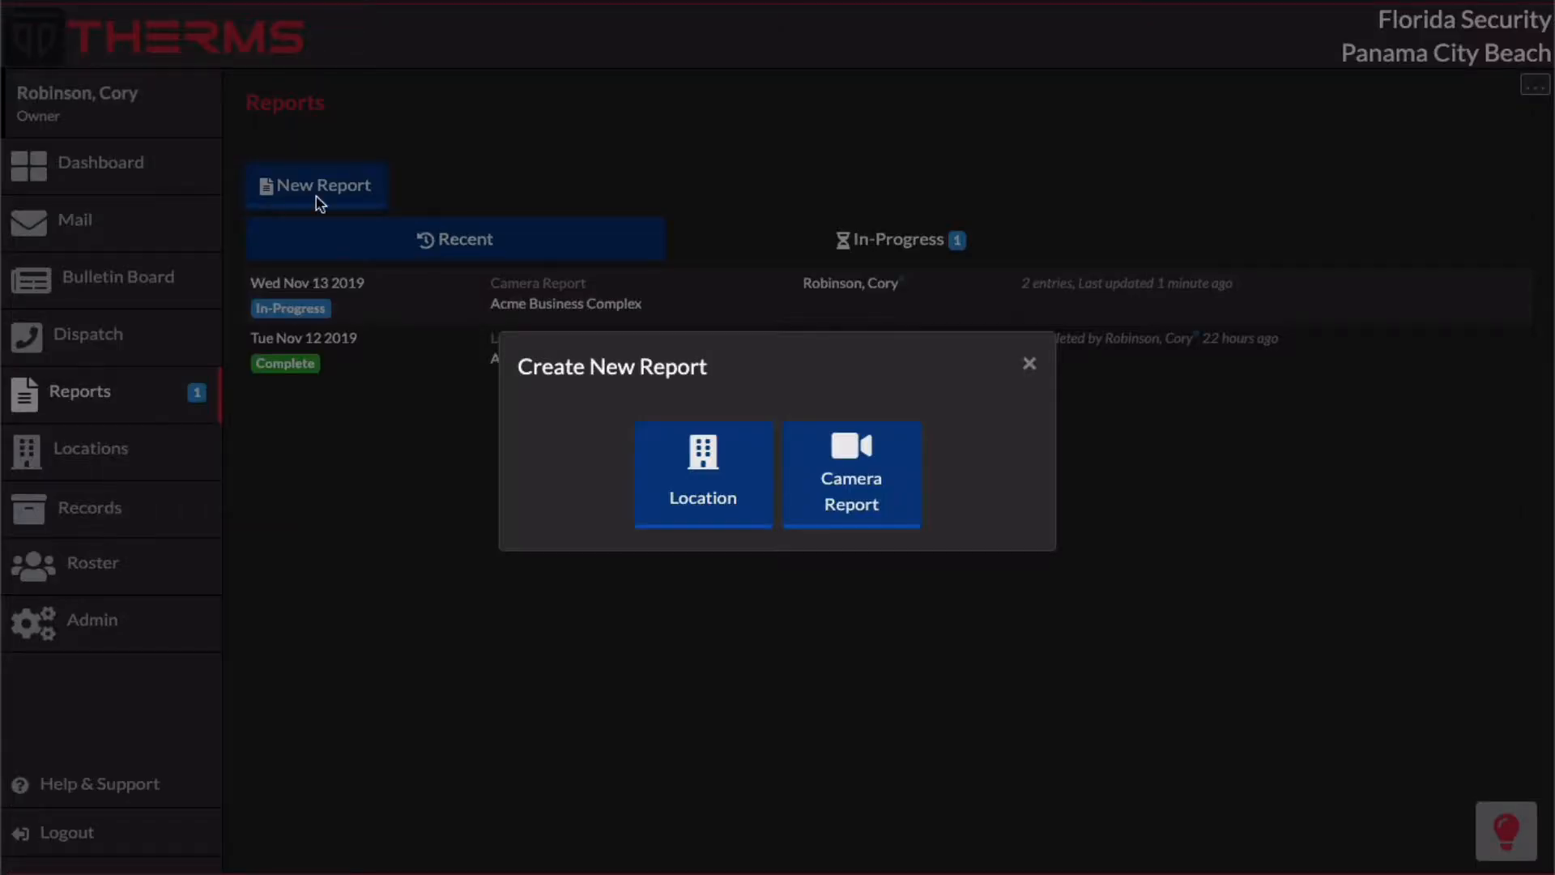
{"action": "left_click", "coordinate": [820, 475]}
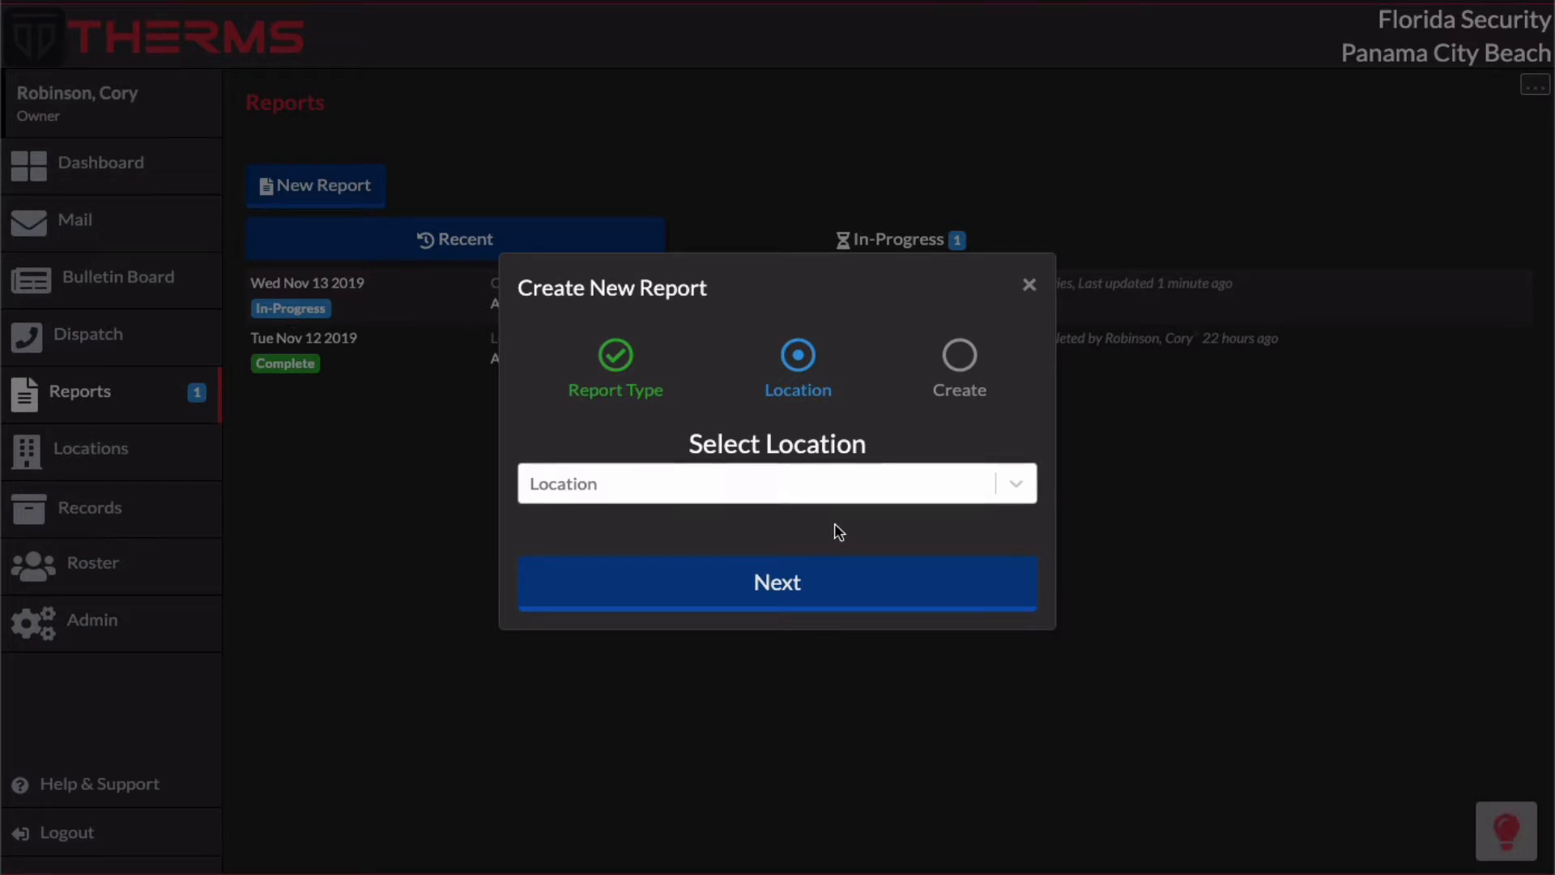
{"action": "left_click", "coordinate": [781, 580]}
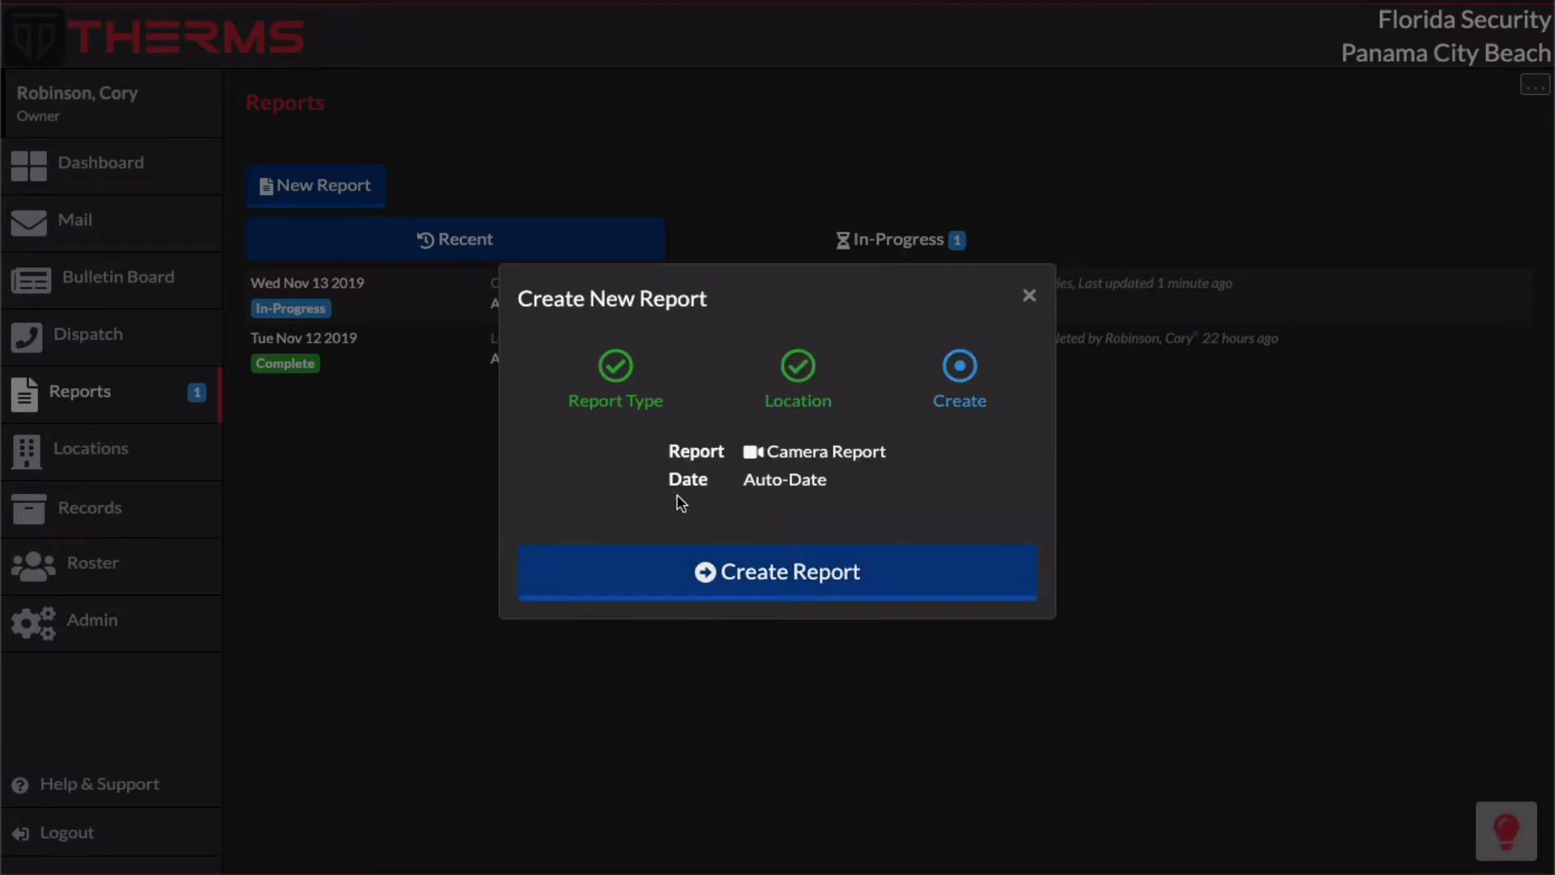
{"action": "left_click_drag", "start_coordinate": [669, 485], "coordinate": [771, 486]}
{"action": "left_click", "coordinate": [834, 486]}
{"action": "left_click", "coordinate": [1029, 296]}
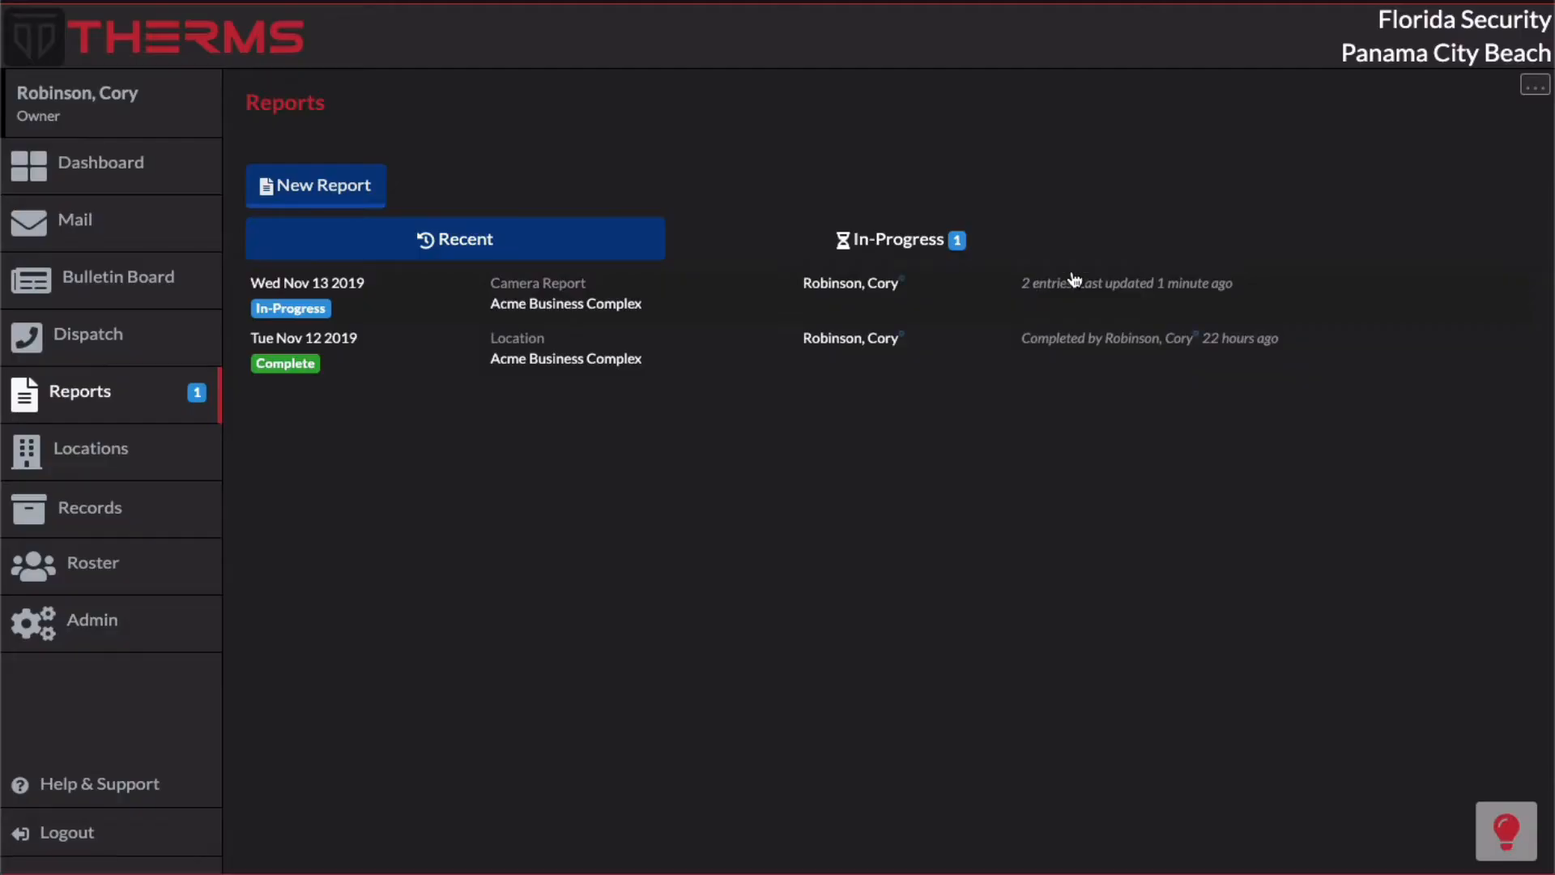
Step: Set the Camera Report type's report date to Use Report Creation Date and save the report type
{"action": "left_click", "coordinate": [1529, 95]}
{"action": "left_click", "coordinate": [1451, 141]}
{"action": "left_click", "coordinate": [716, 346]}
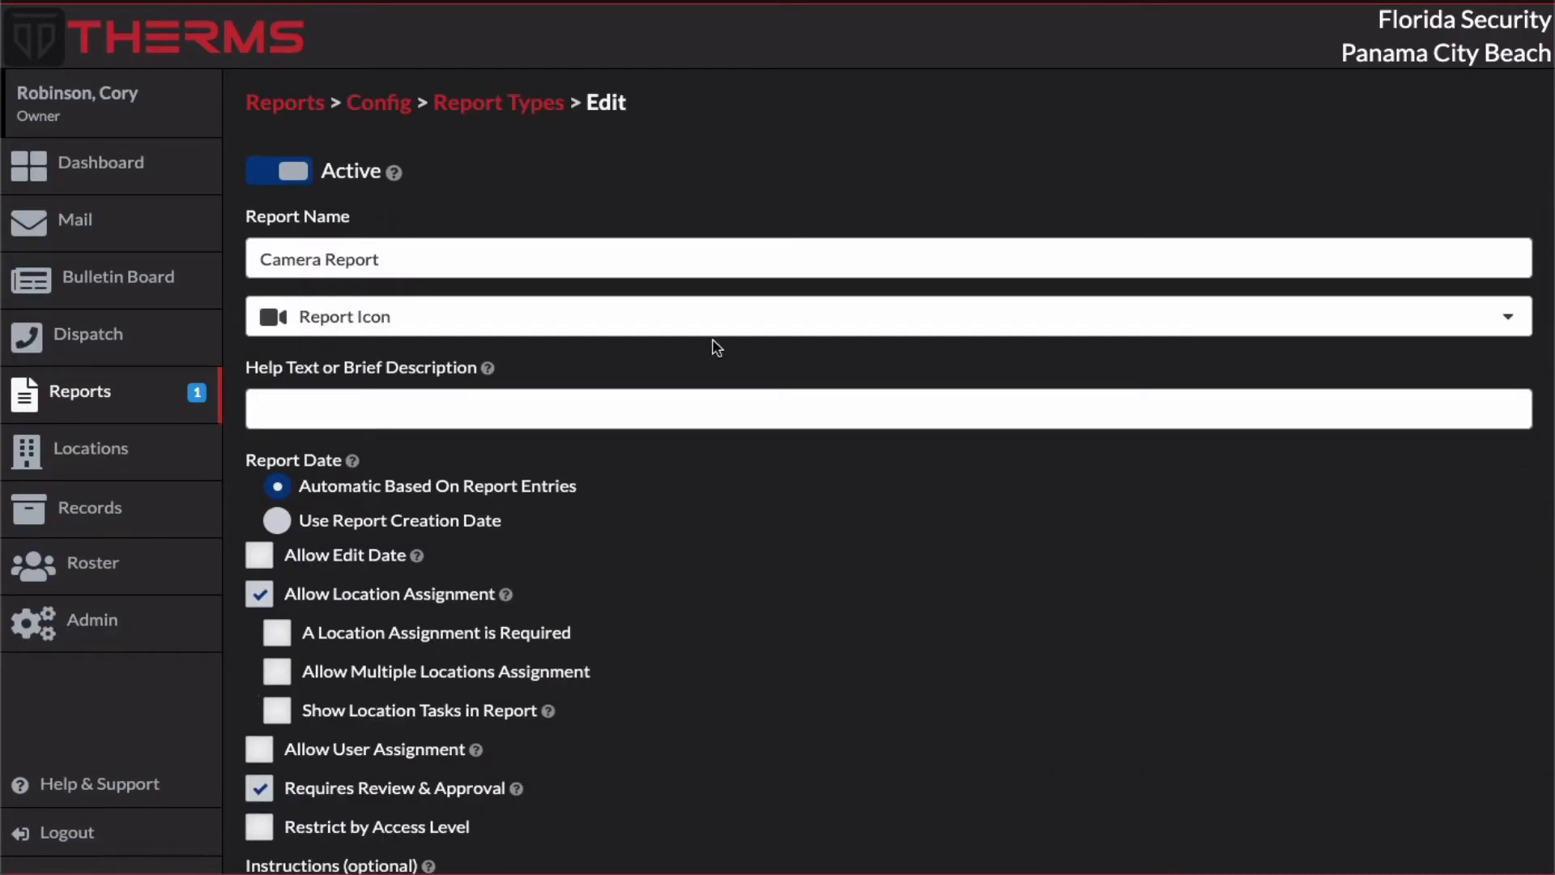
{"action": "left_click", "coordinate": [278, 525]}
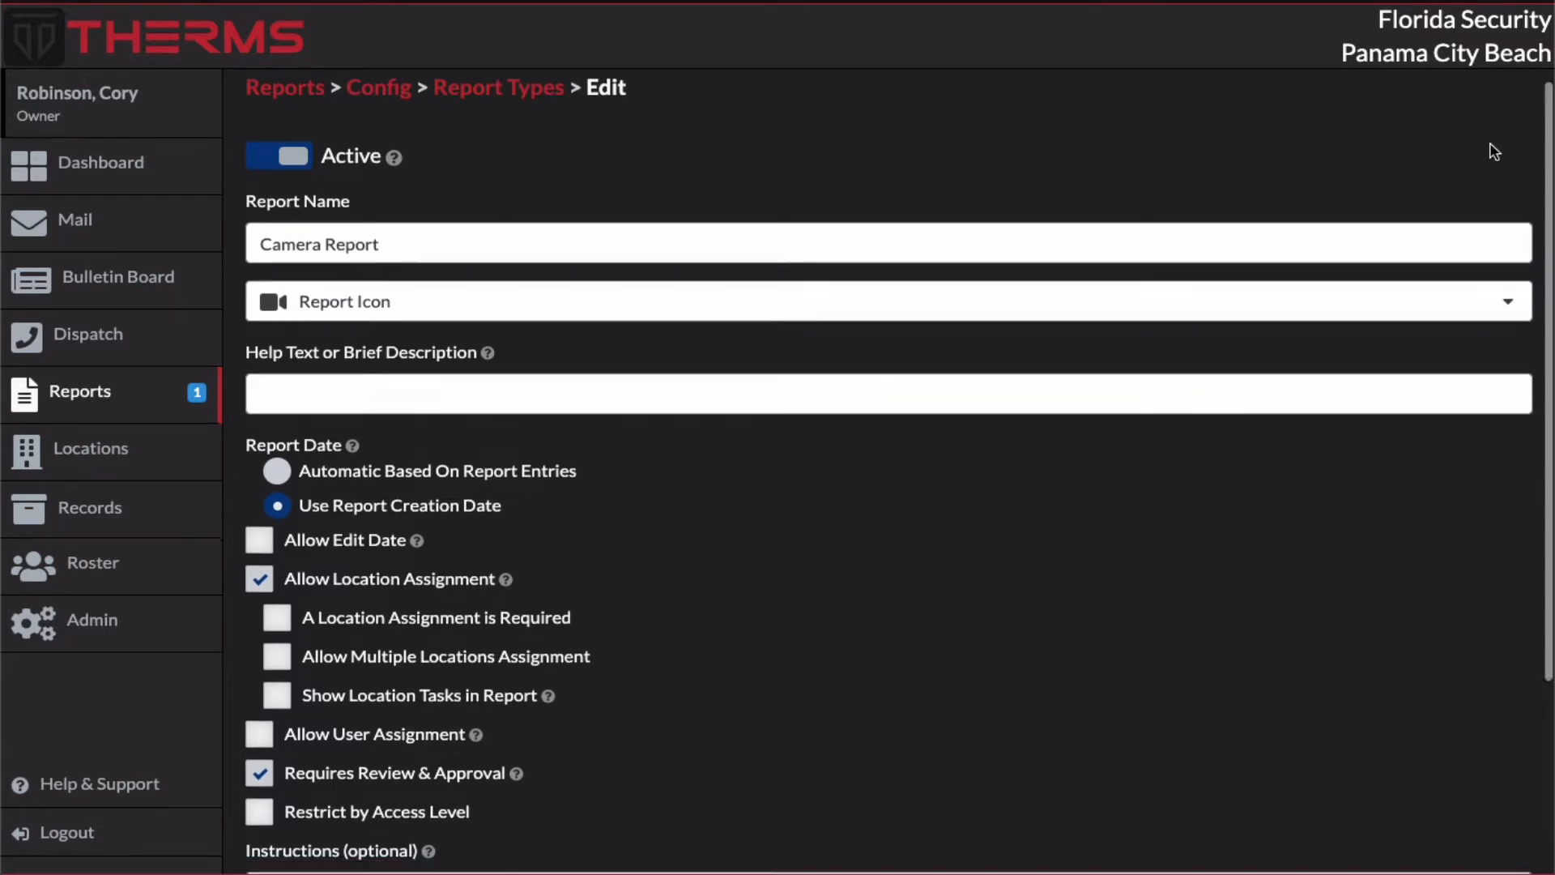
{"action": "scroll", "coordinate": [1500, 417], "scroll_direction": "down", "scroll_amount": 3}
{"action": "left_click", "coordinate": [1503, 834]}
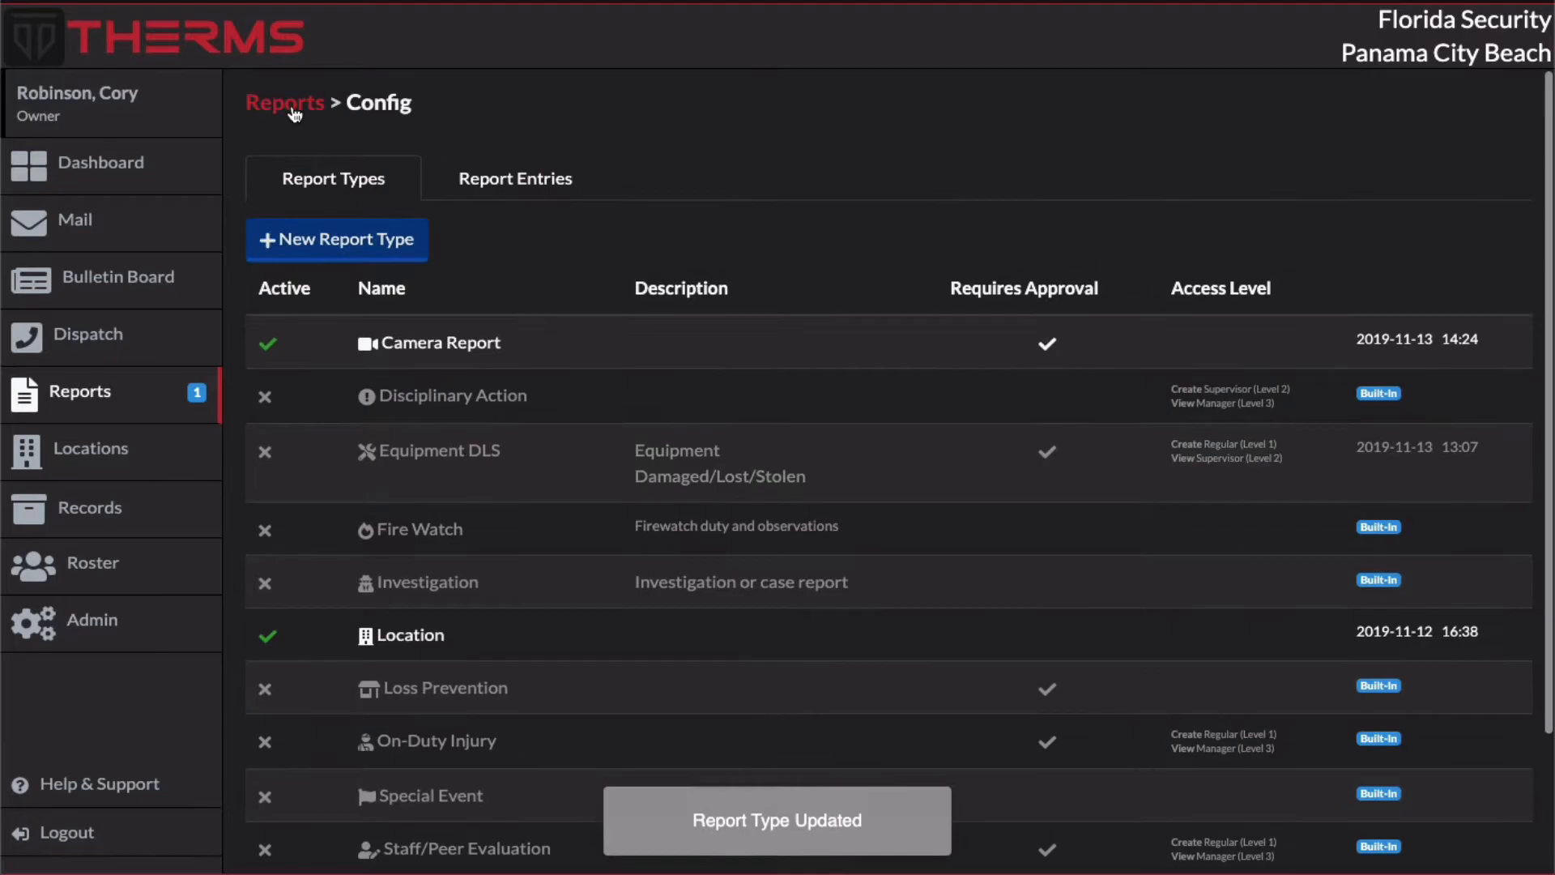
Step: Create a new Camera Report without selecting a location, and check its date
{"action": "left_click", "coordinate": [294, 114]}
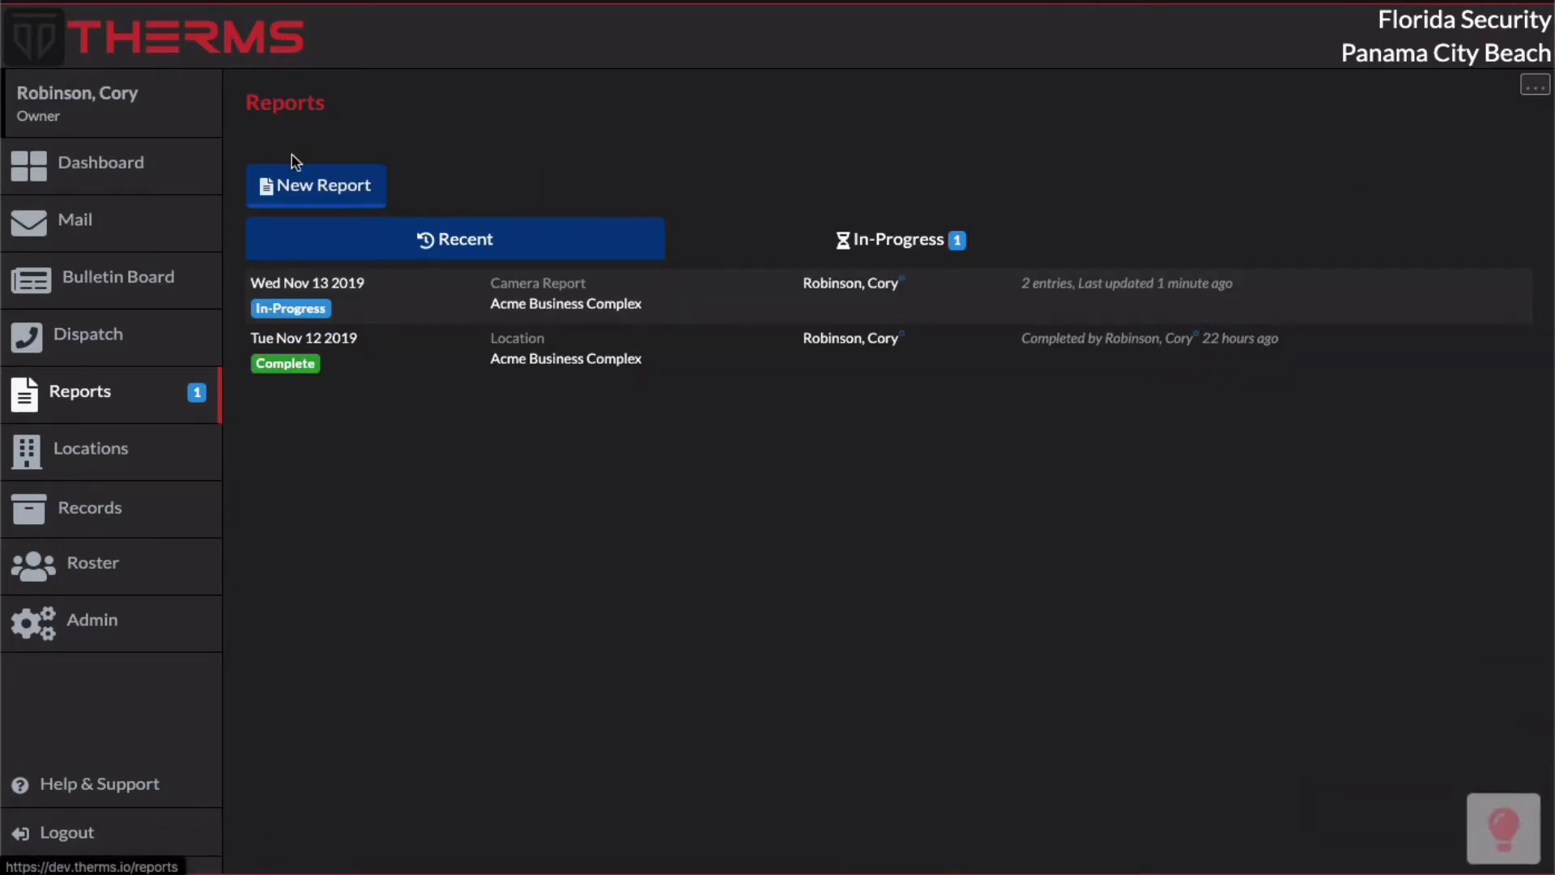
{"action": "left_click", "coordinate": [313, 191]}
{"action": "left_click", "coordinate": [822, 459]}
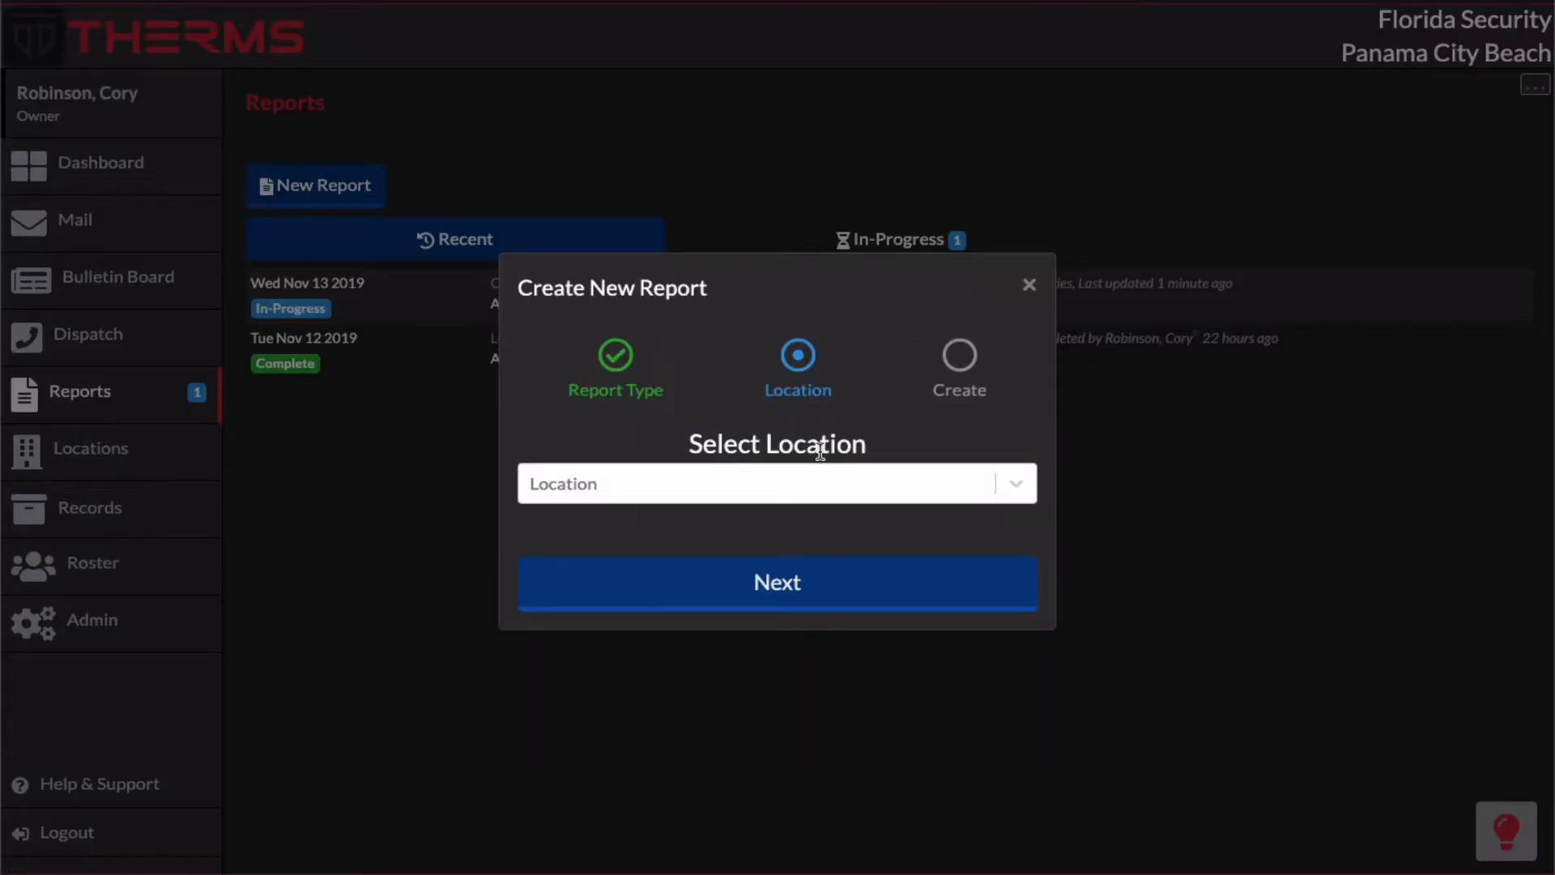
{"action": "left_click", "coordinate": [794, 584]}
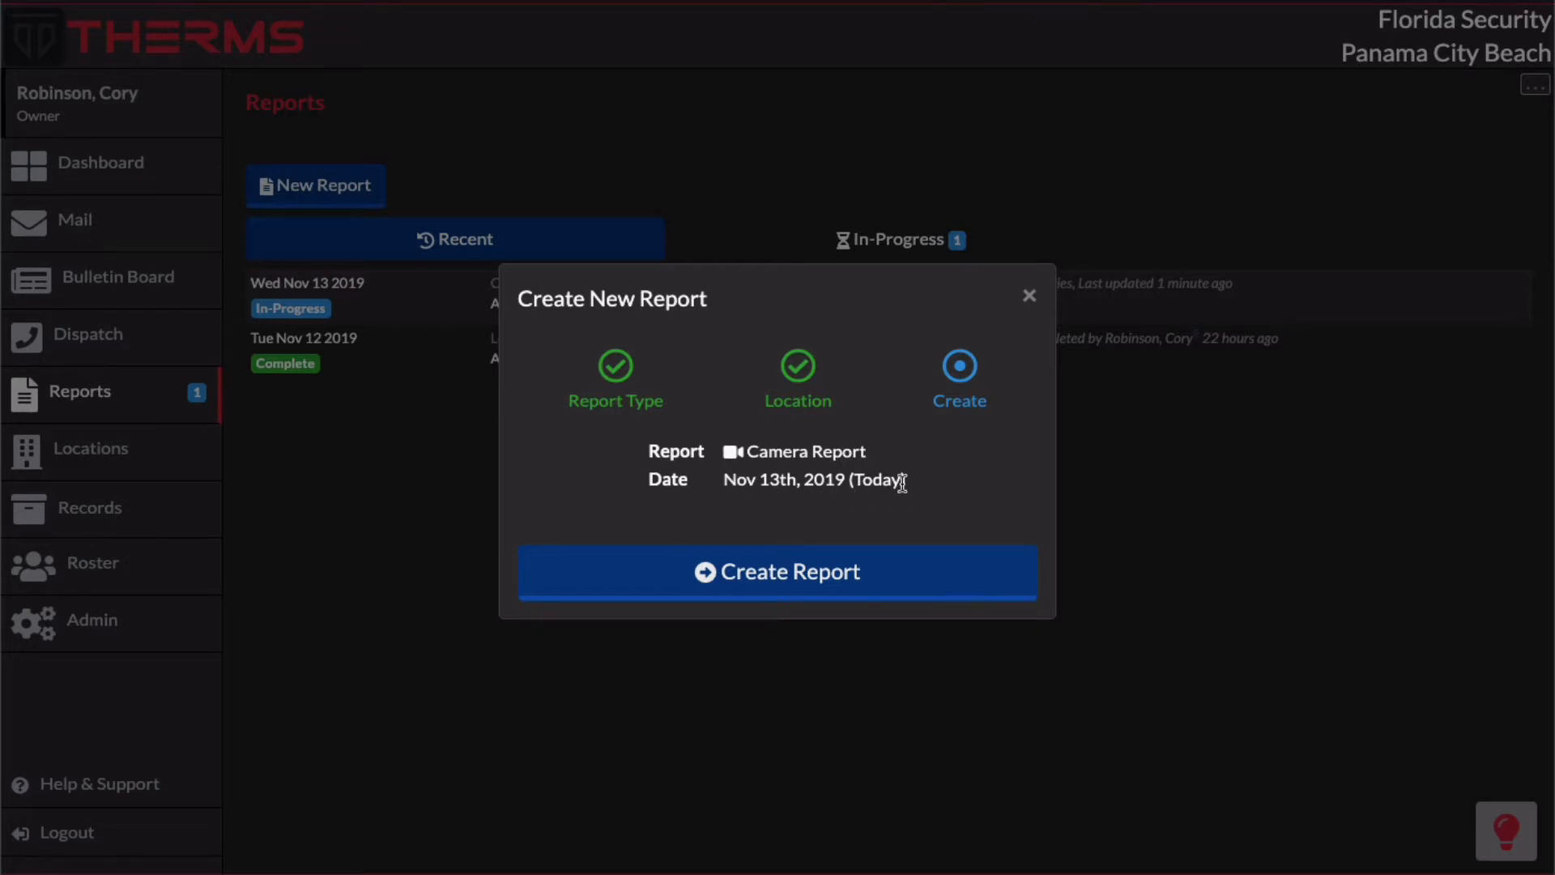
{"action": "left_click", "coordinate": [838, 563]}
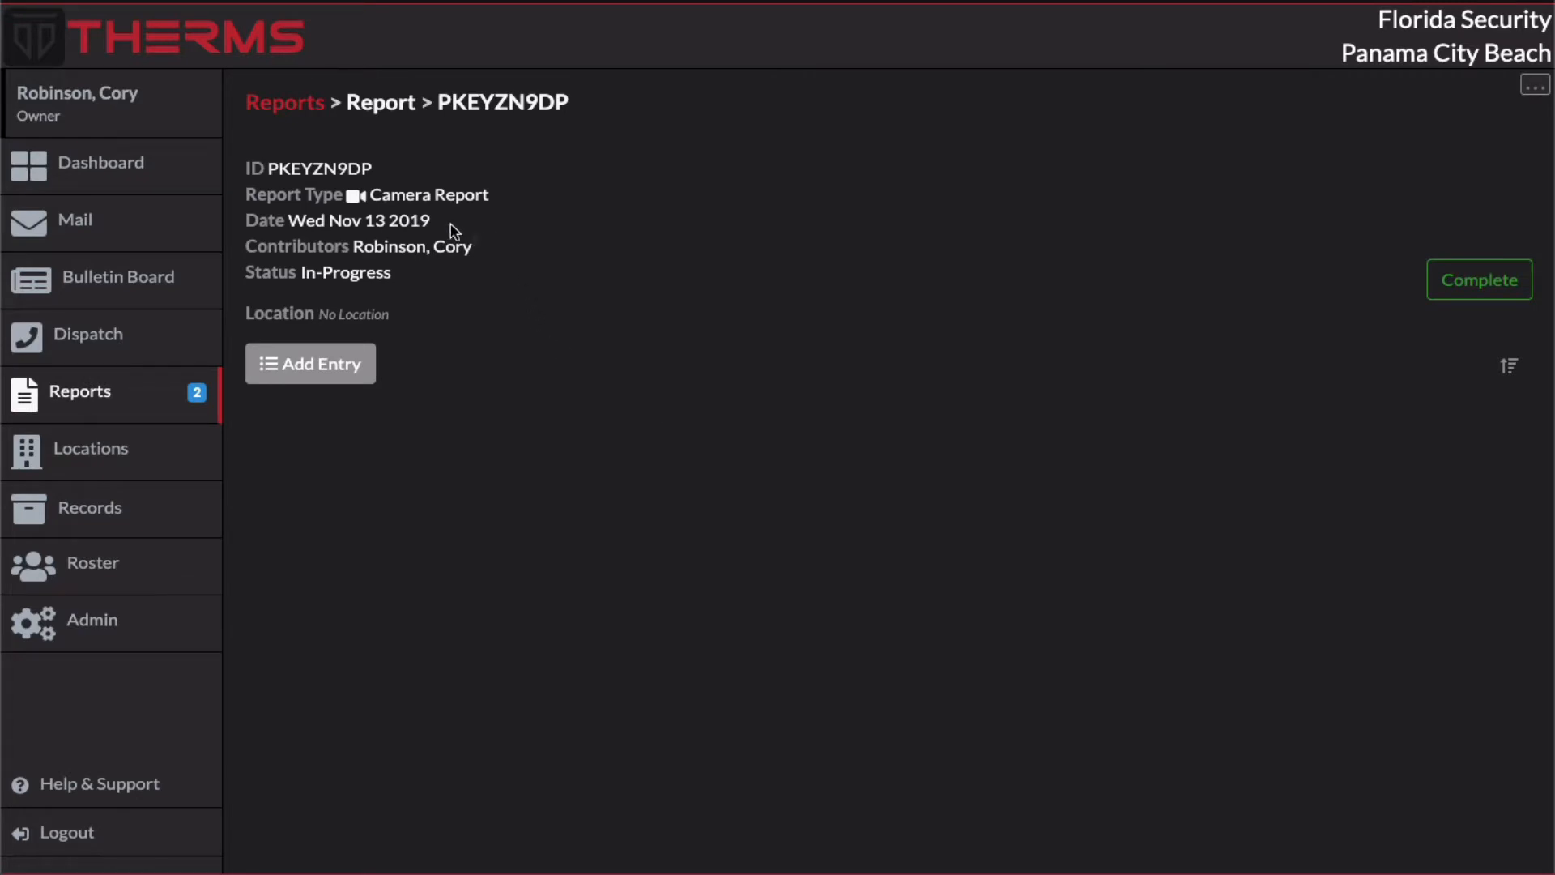
{"action": "double_click", "coordinate": [324, 220]}
{"action": "left_click", "coordinate": [391, 227]}
{"action": "left_click", "coordinate": [394, 363]}
{"action": "left_click", "coordinate": [639, 460]}
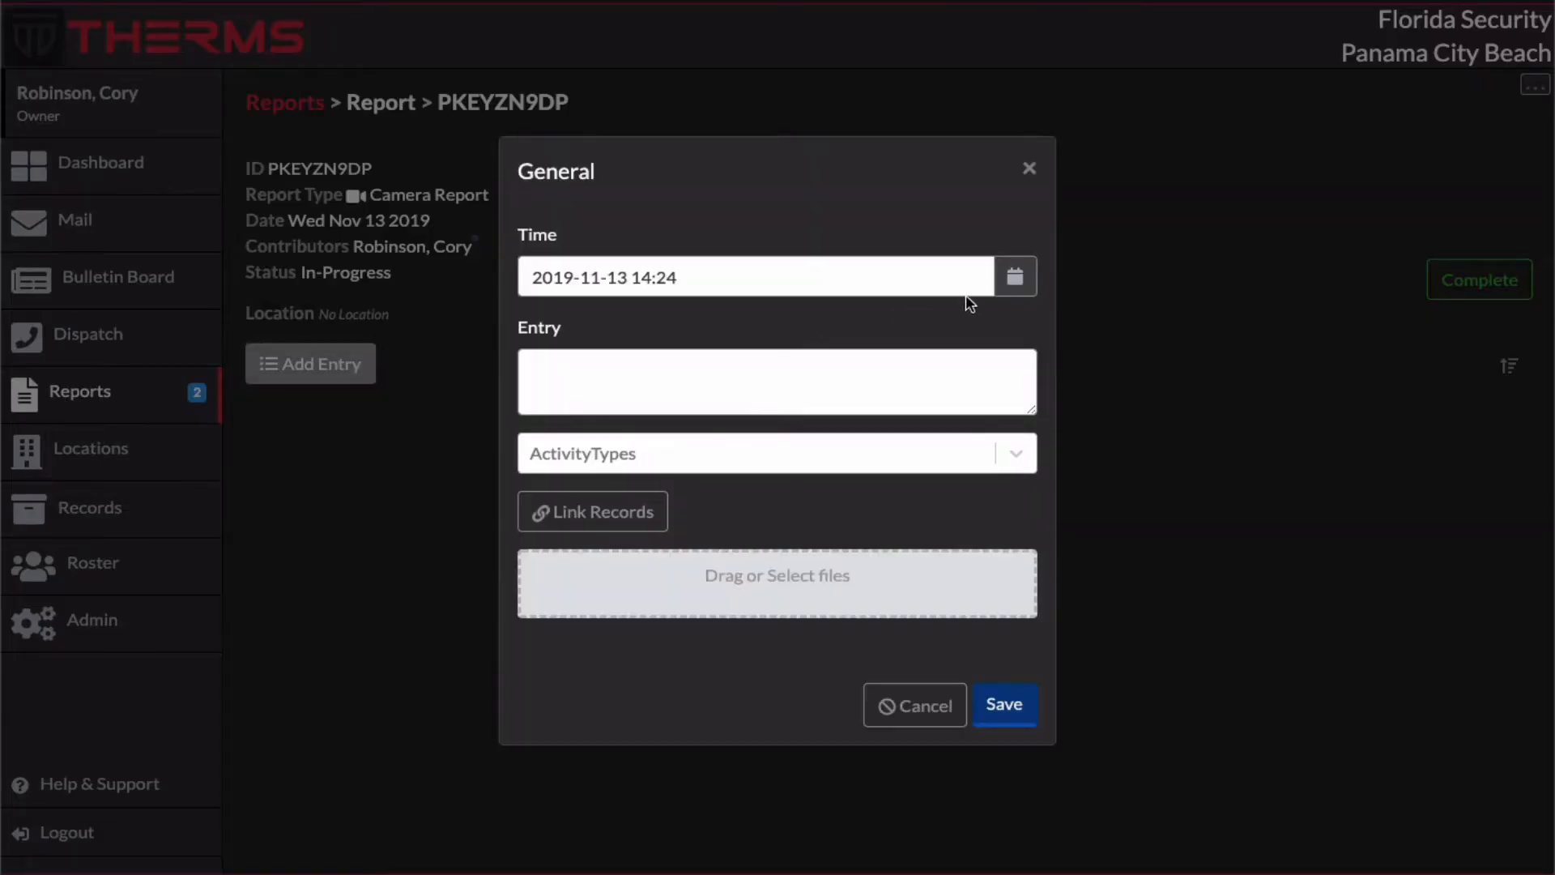
{"action": "left_click", "coordinate": [1013, 285]}
{"action": "left_click", "coordinate": [636, 337]}
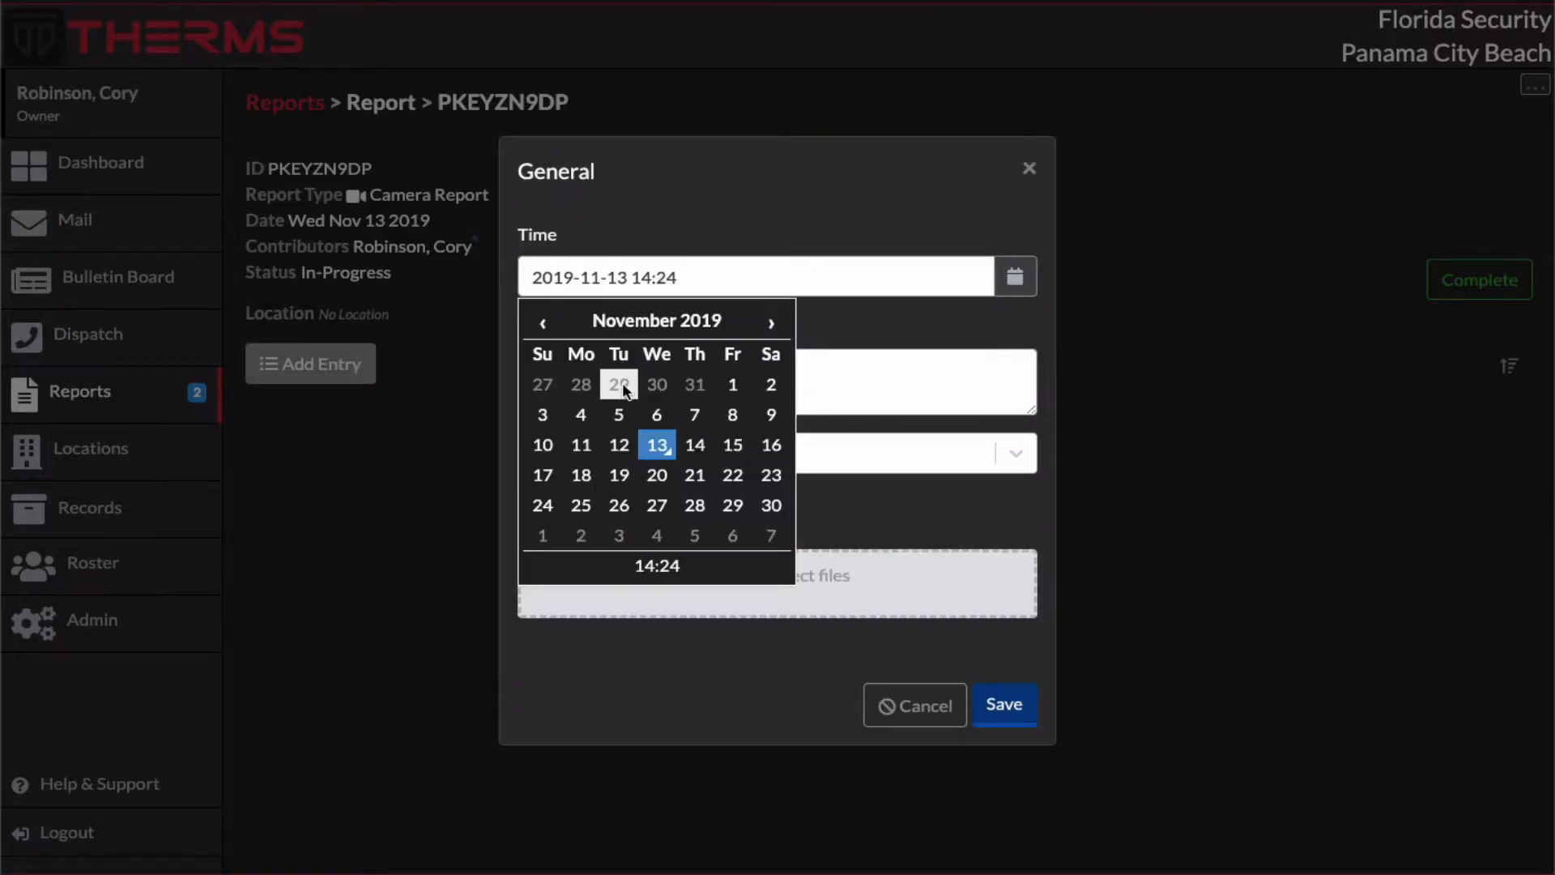
{"action": "left_click", "coordinate": [580, 445]}
{"action": "left_click", "coordinate": [912, 507]}
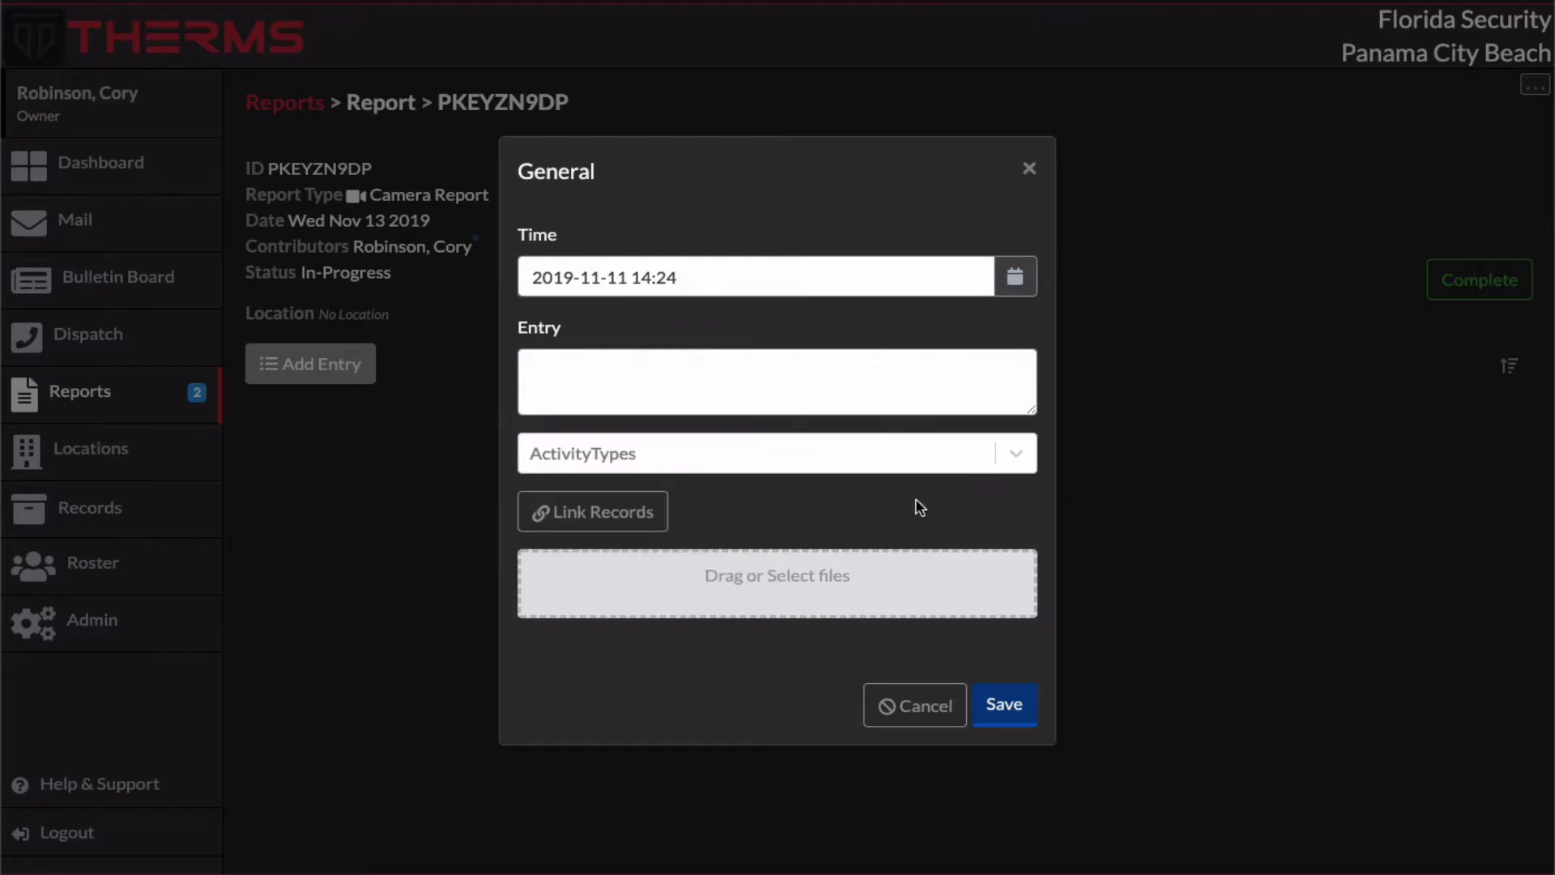
{"action": "left_click", "coordinate": [1004, 704]}
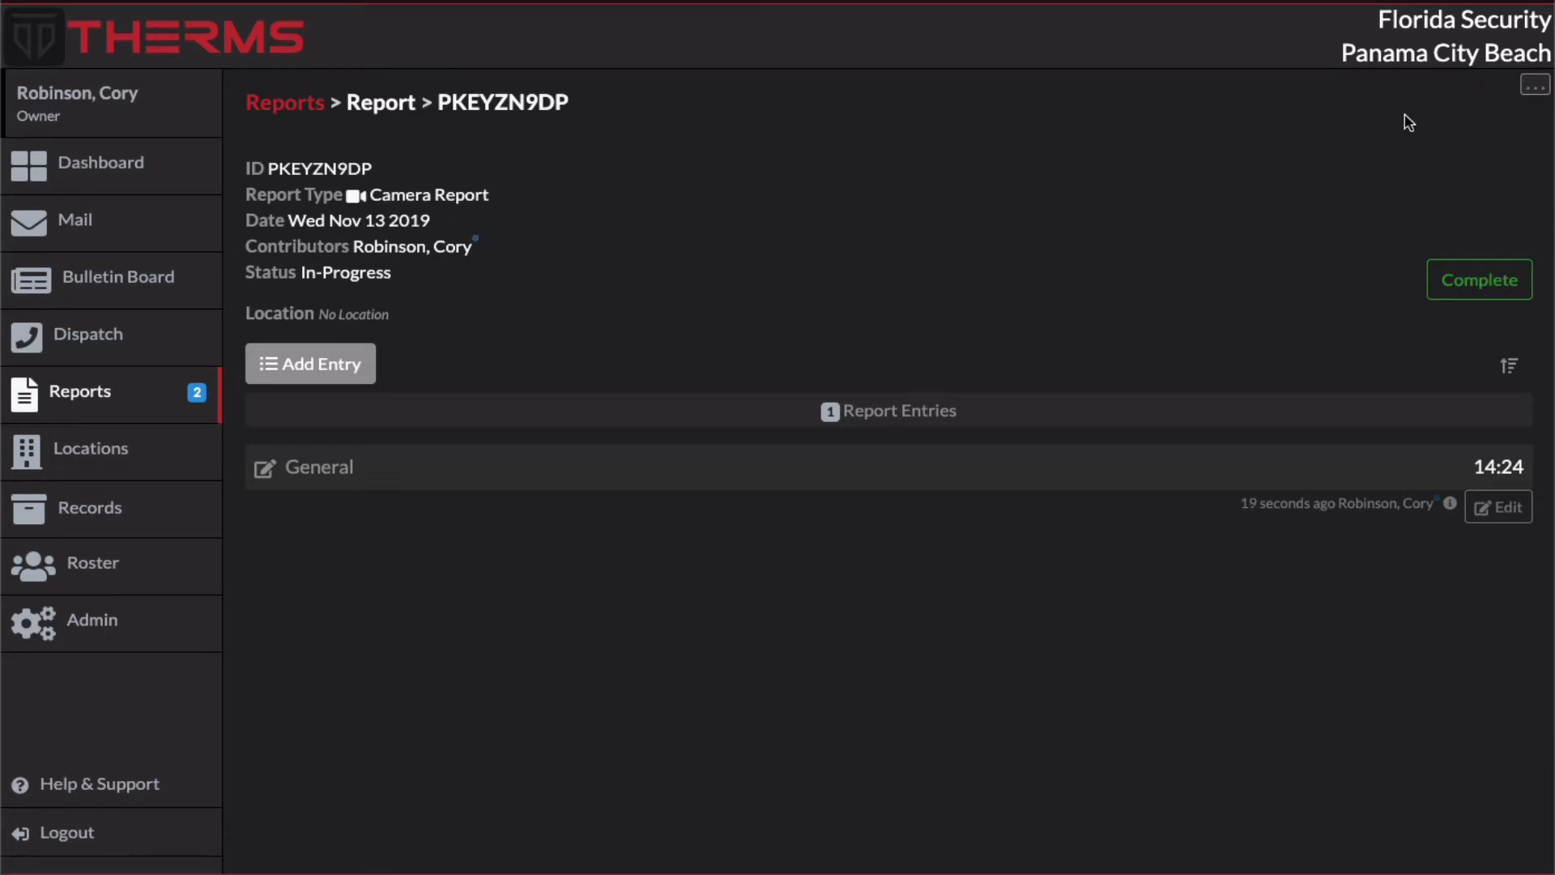
Step: Check the additional actions available for the report, and return to the reports list
{"action": "left_click", "coordinate": [1535, 85]}
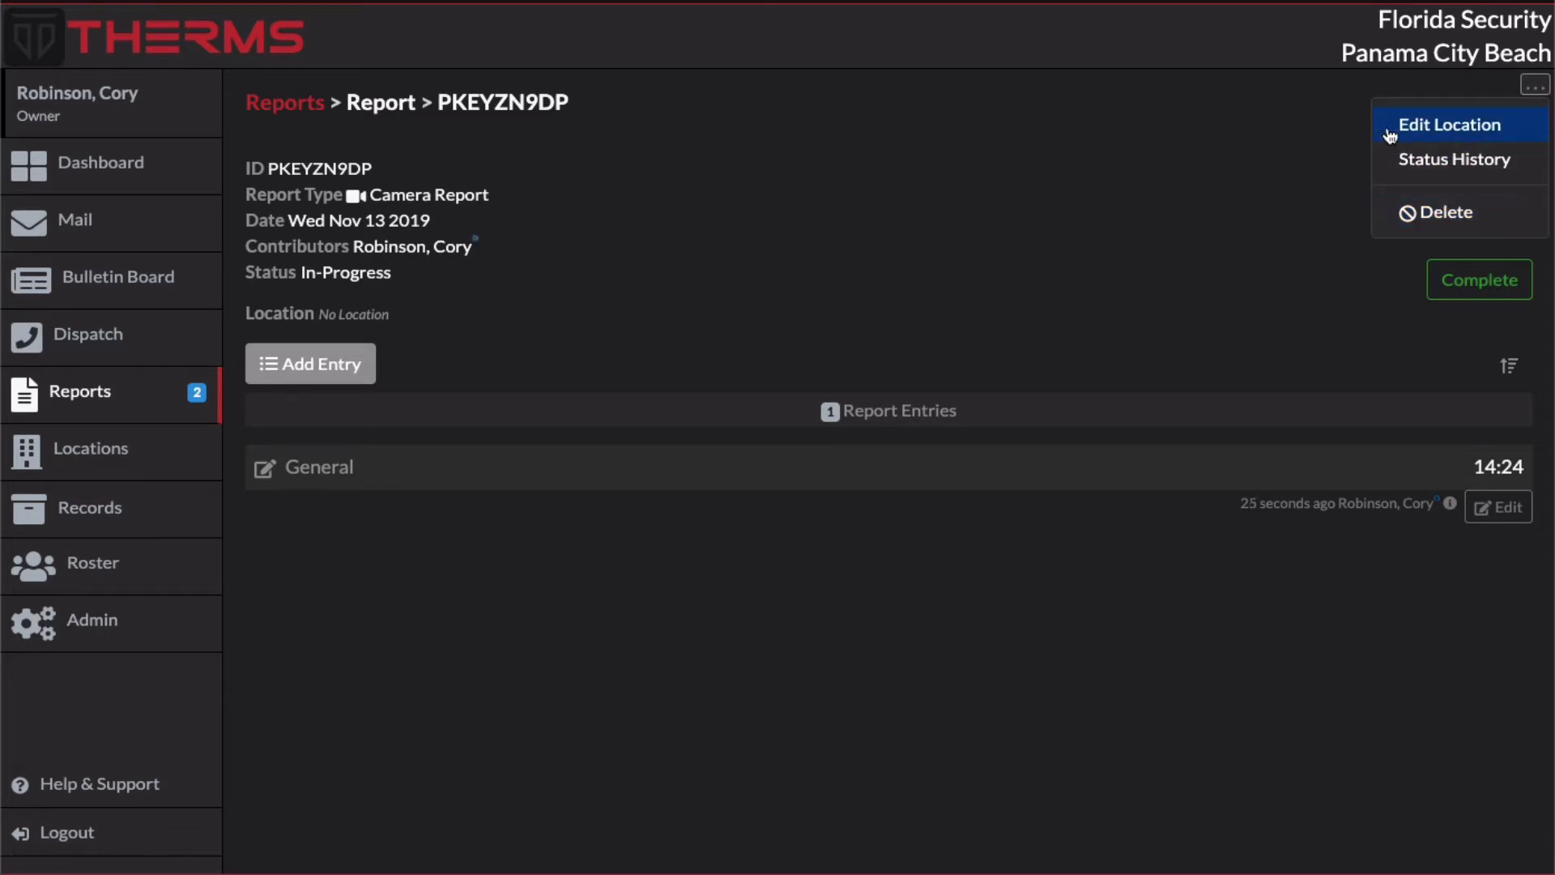
{"action": "left_click", "coordinate": [1037, 158]}
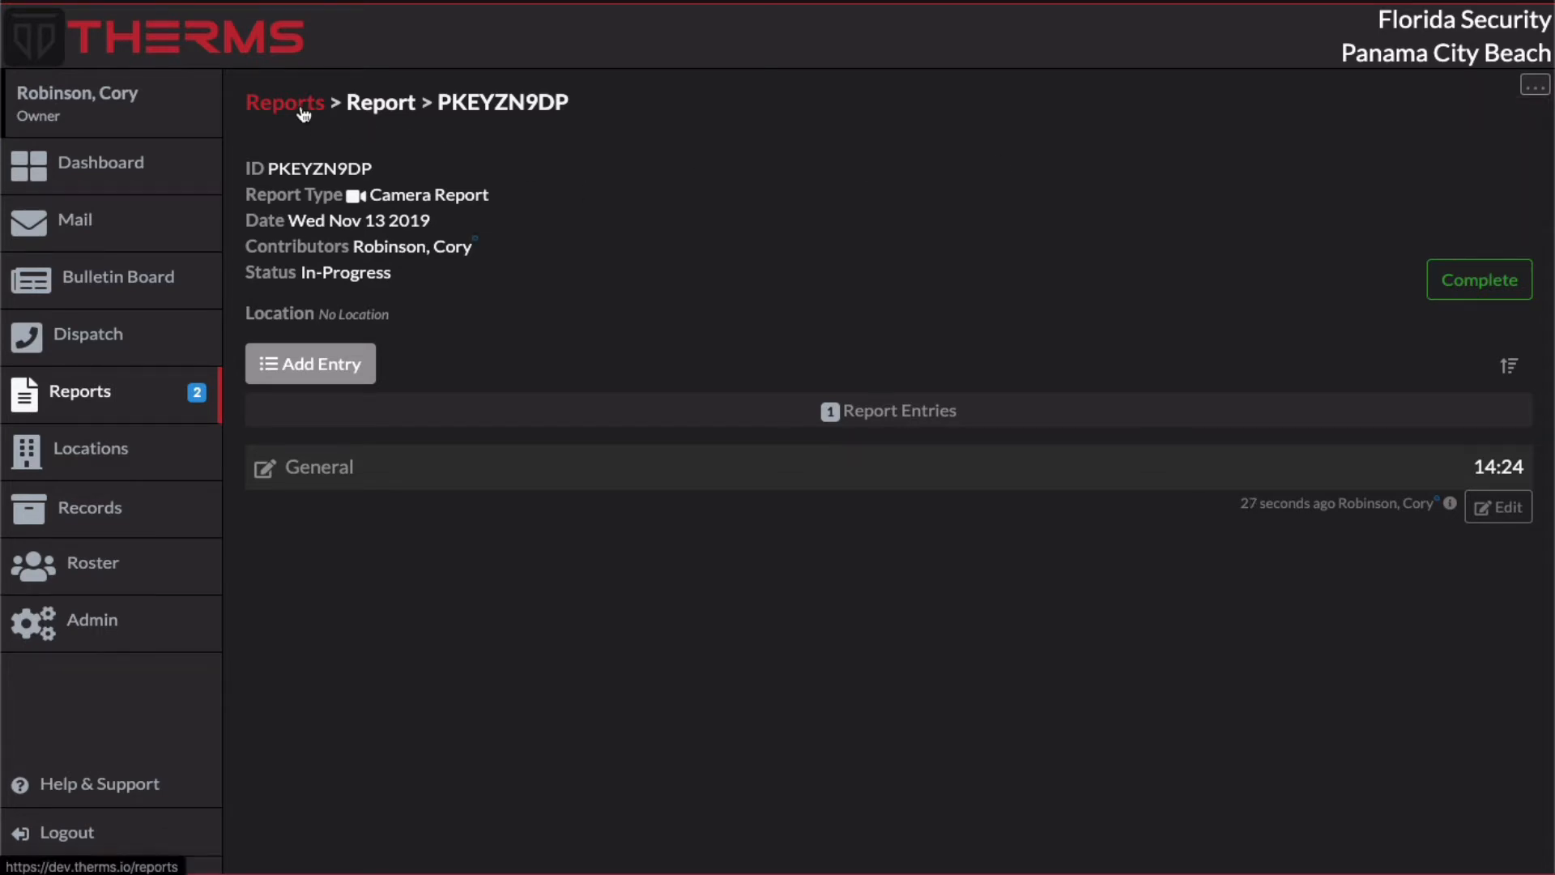
{"action": "left_click", "coordinate": [266, 101]}
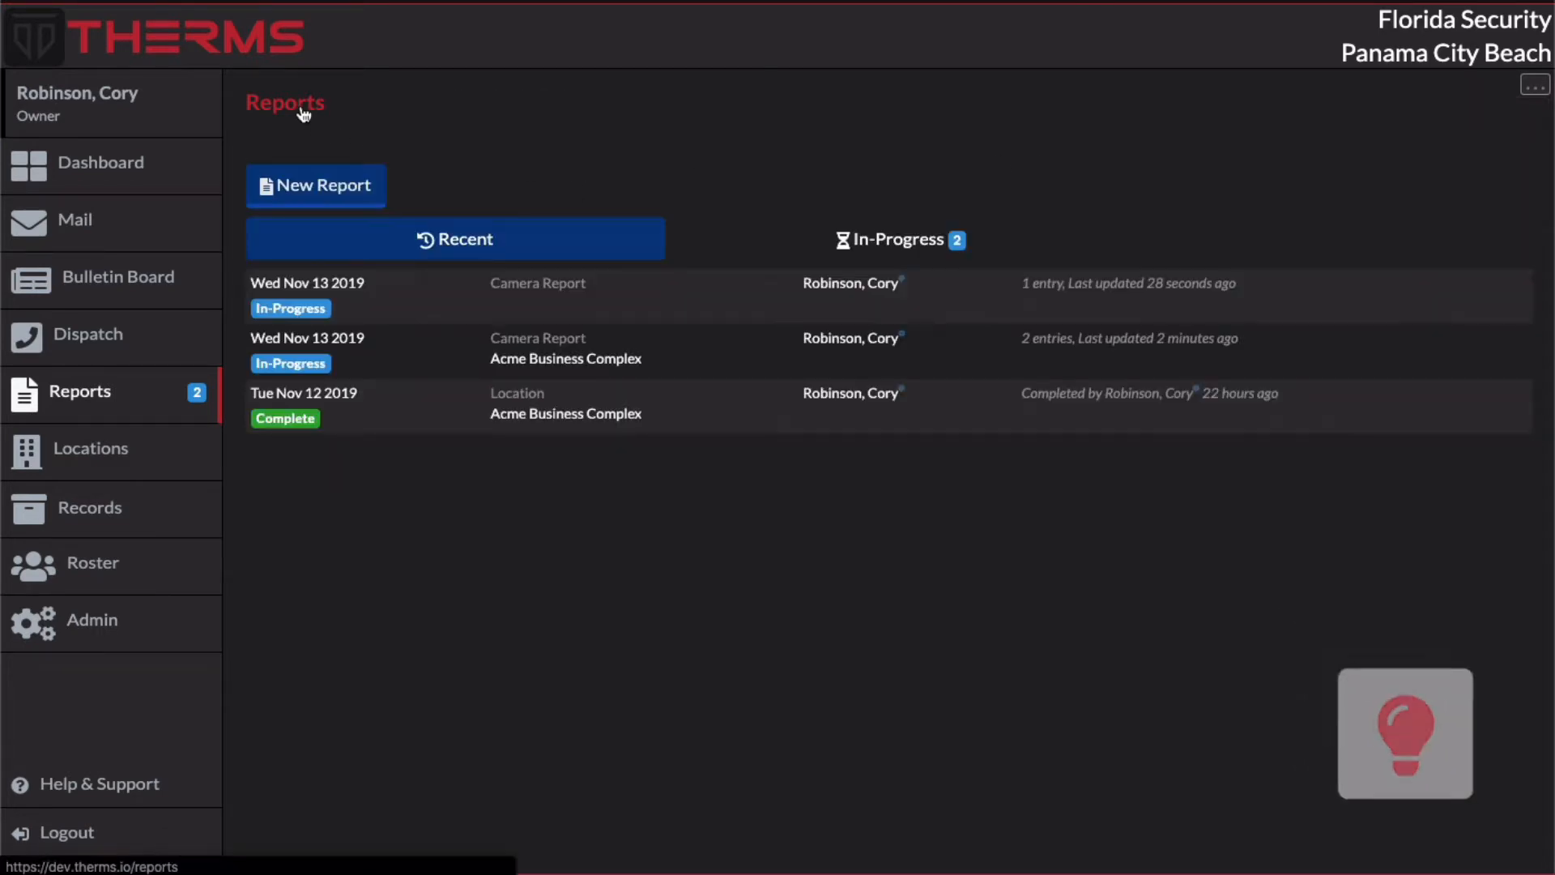
Step: Set the Camera Report type's report date to Automatic Based On Report Entries and save the report type
{"action": "left_click", "coordinate": [1534, 86]}
{"action": "left_click", "coordinate": [1490, 123]}
{"action": "left_click", "coordinate": [497, 364]}
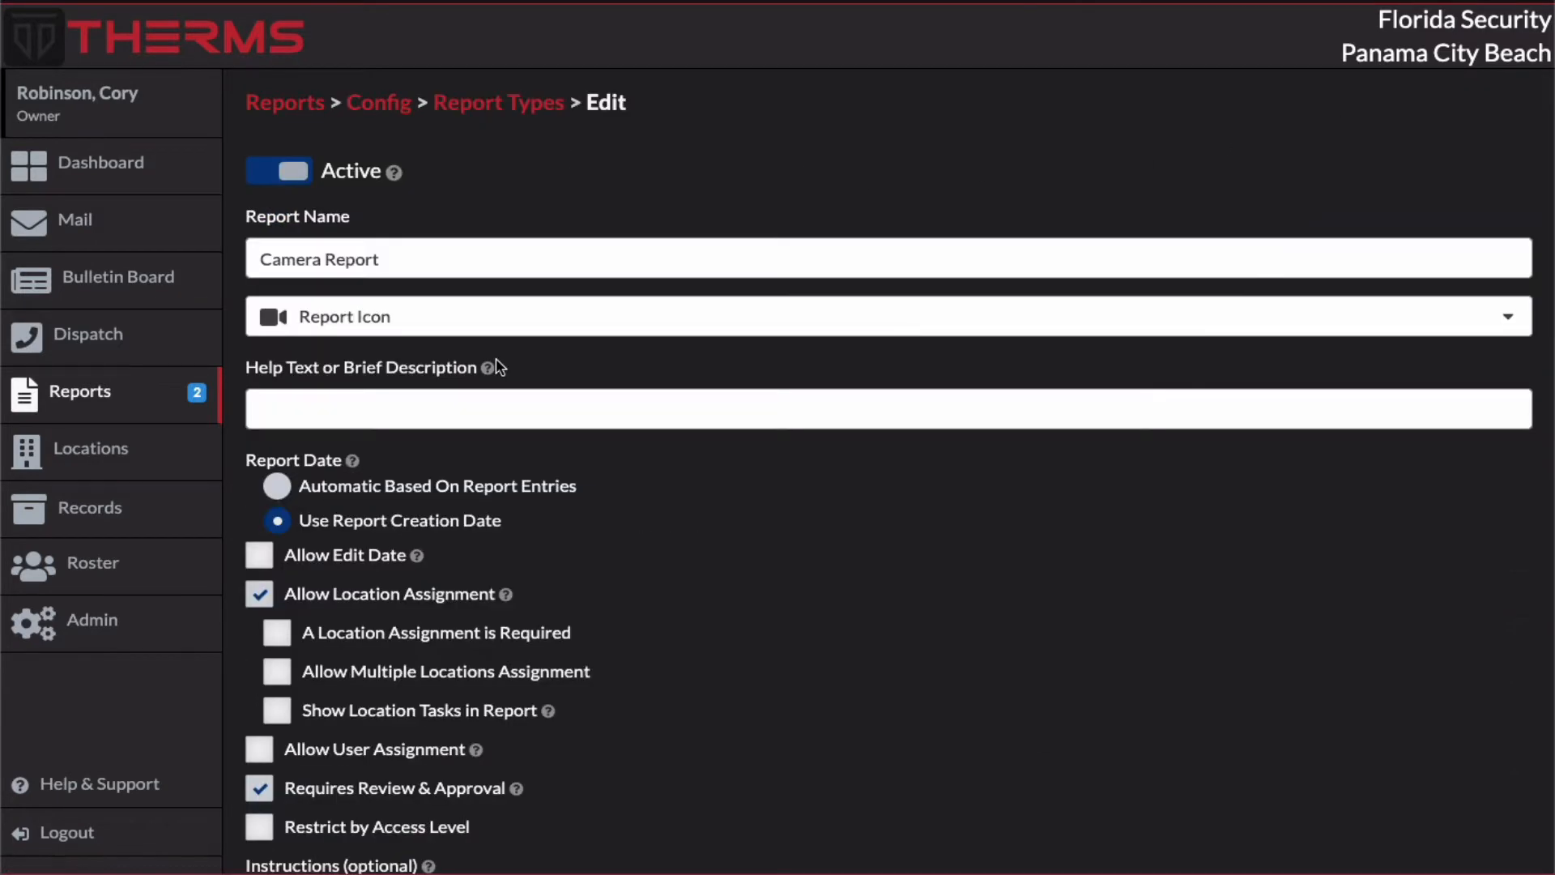
{"action": "left_click", "coordinate": [278, 488]}
{"action": "scroll", "coordinate": [1096, 635], "scroll_direction": "down", "scroll_amount": 3}
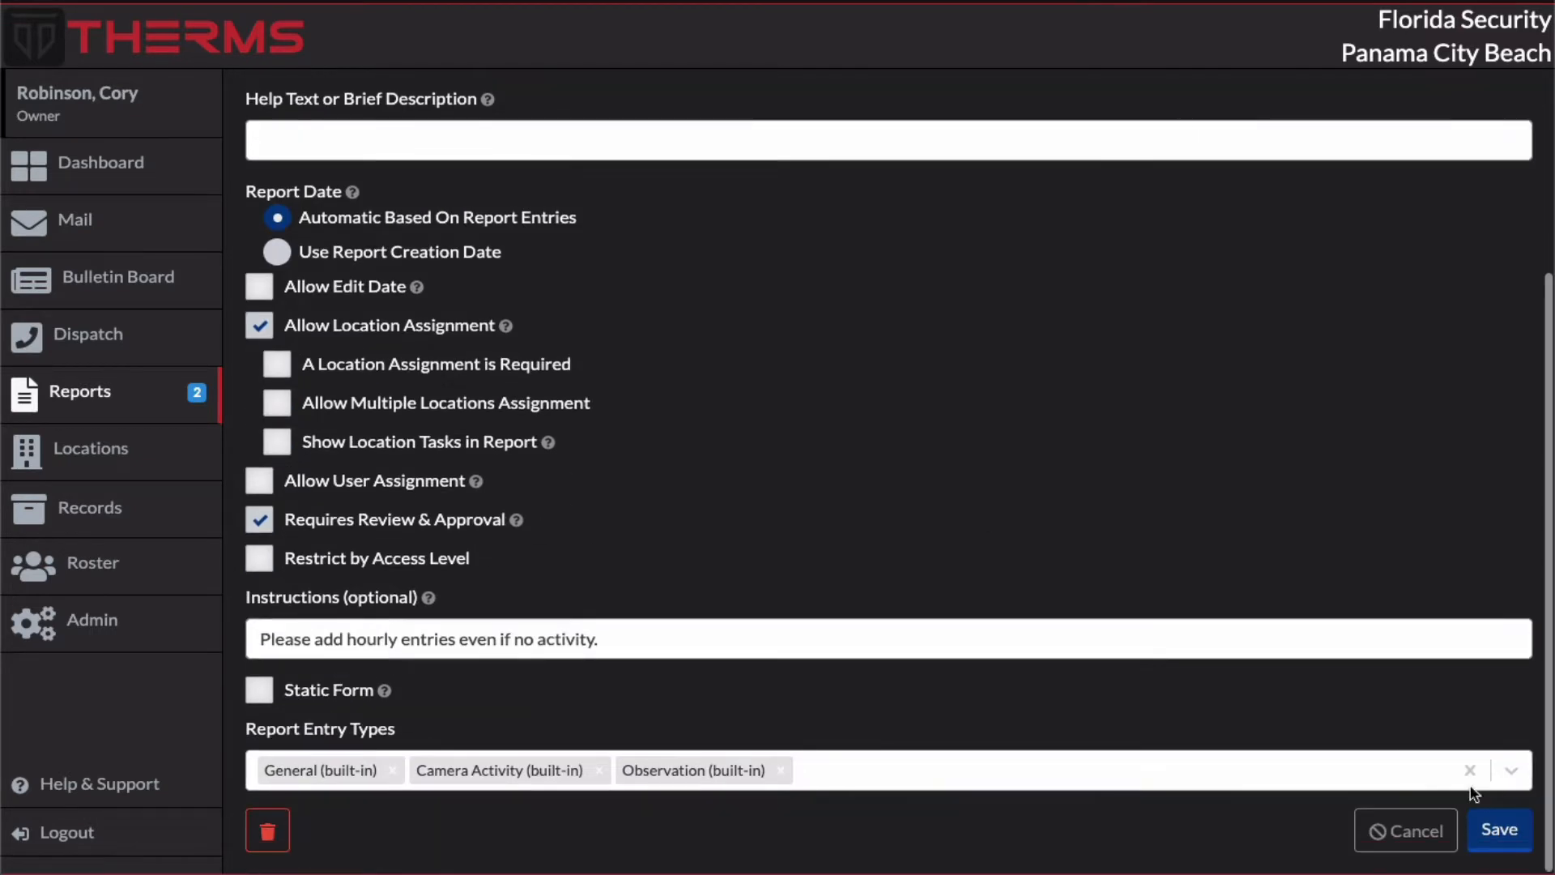
{"action": "left_click", "coordinate": [1498, 830]}
{"action": "scroll", "coordinate": [402, 193], "scroll_direction": "up", "scroll_amount": 3}
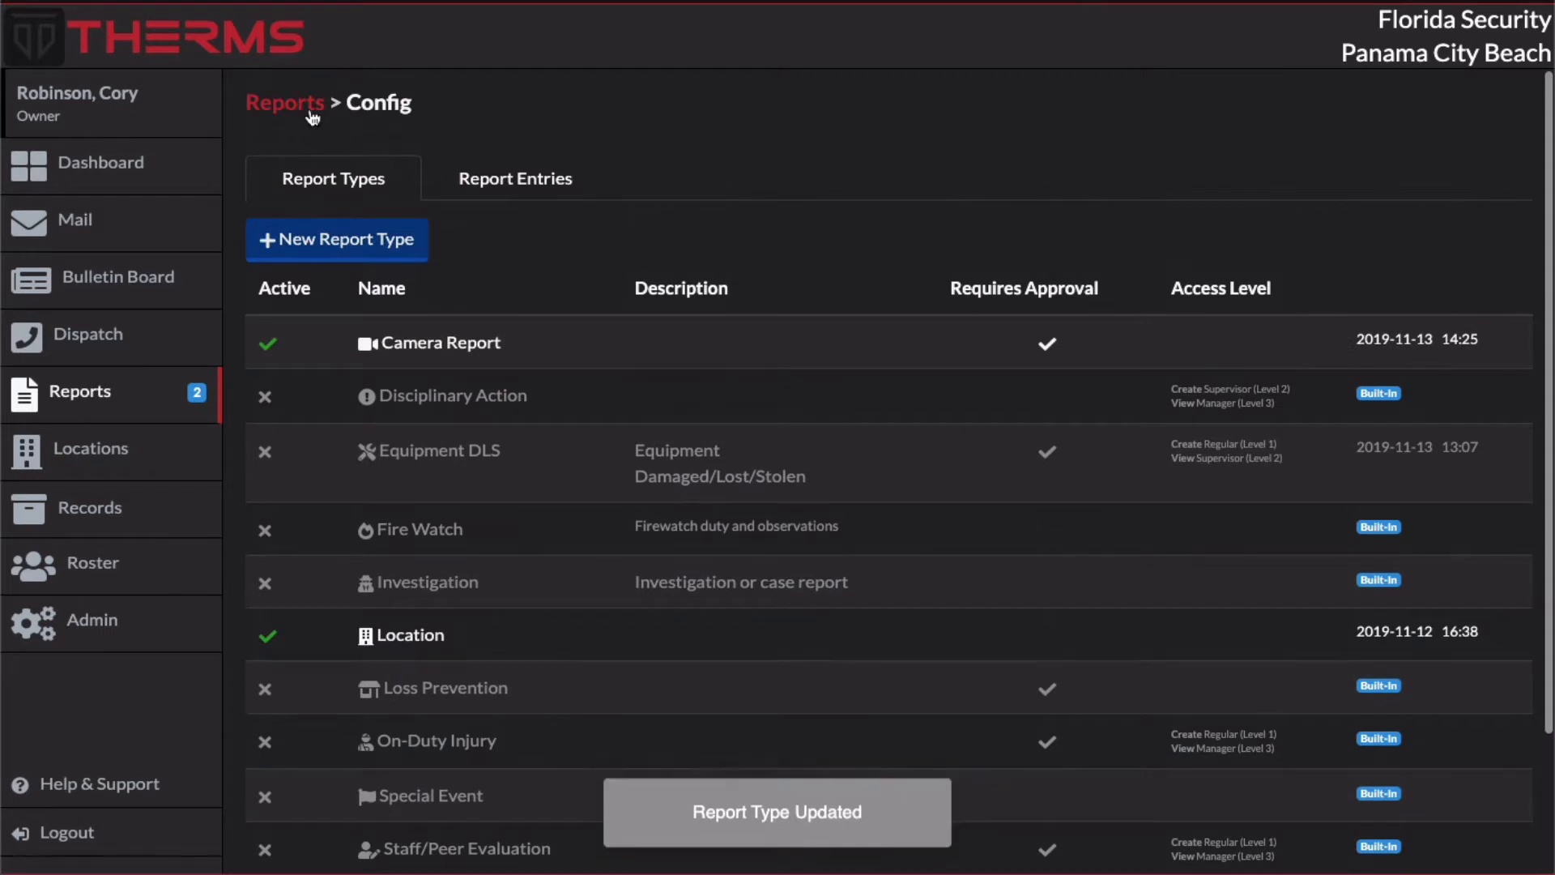
{"action": "left_click", "coordinate": [309, 115]}
{"action": "left_click", "coordinate": [438, 294]}
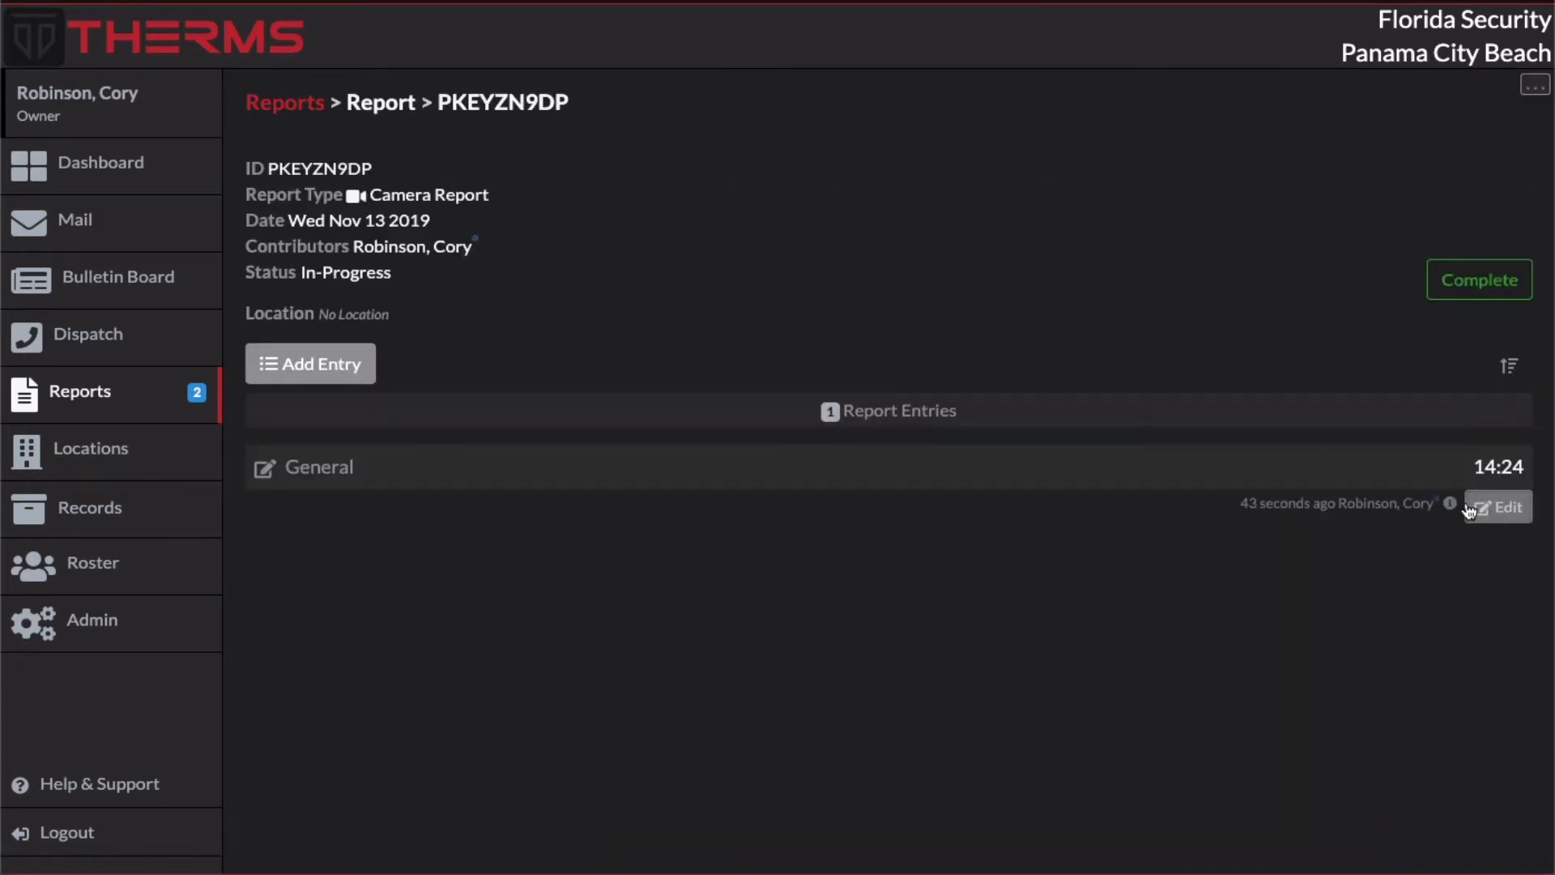
{"action": "left_click", "coordinate": [295, 361]}
{"action": "left_click", "coordinate": [595, 458]}
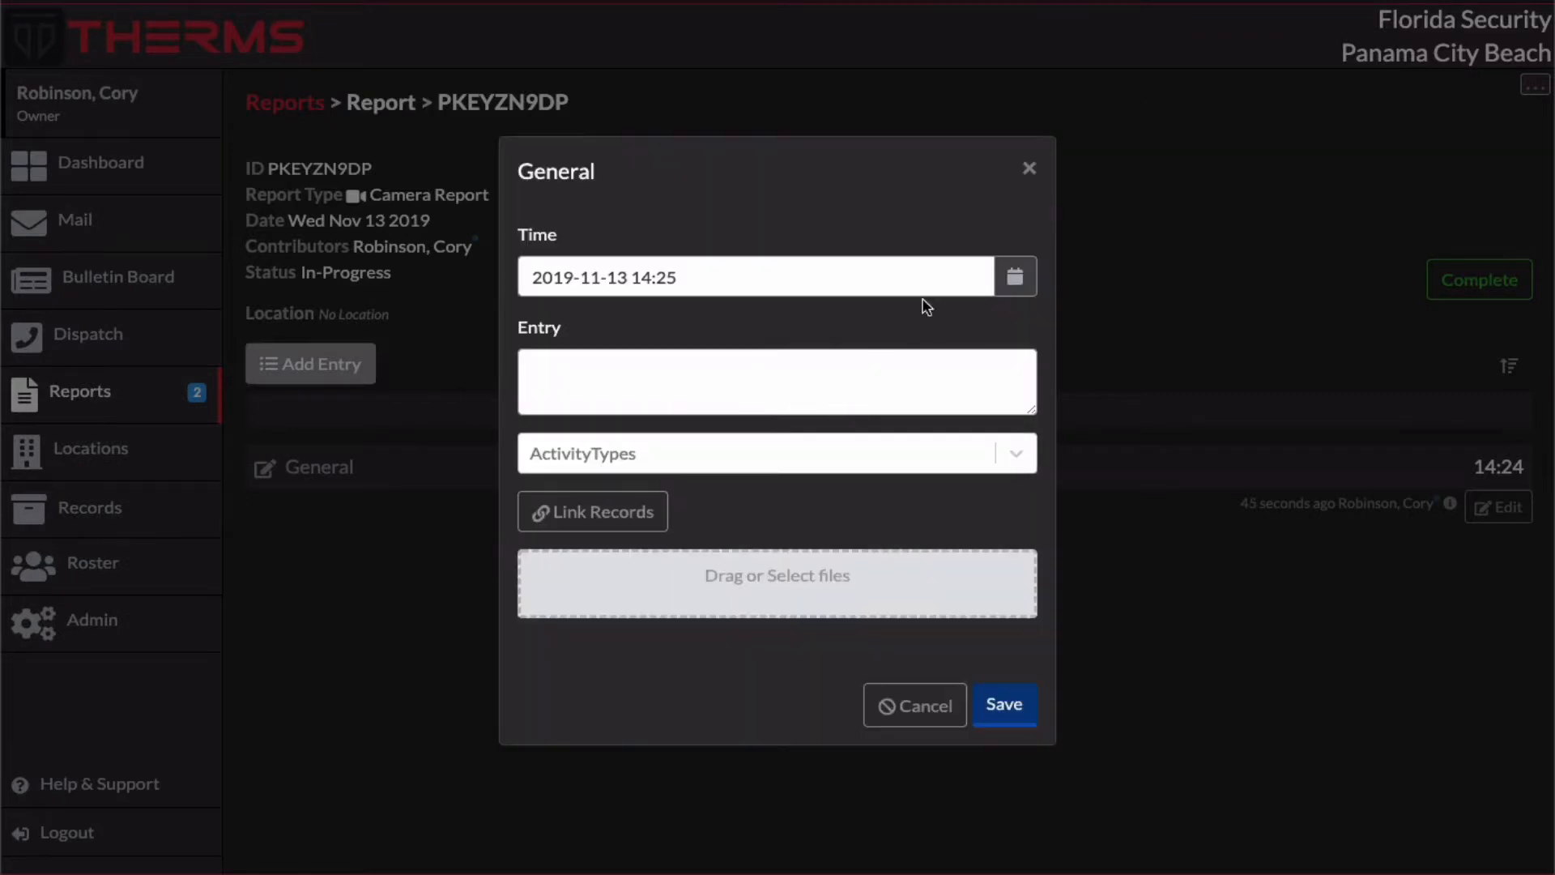
{"action": "left_click", "coordinate": [1022, 714]}
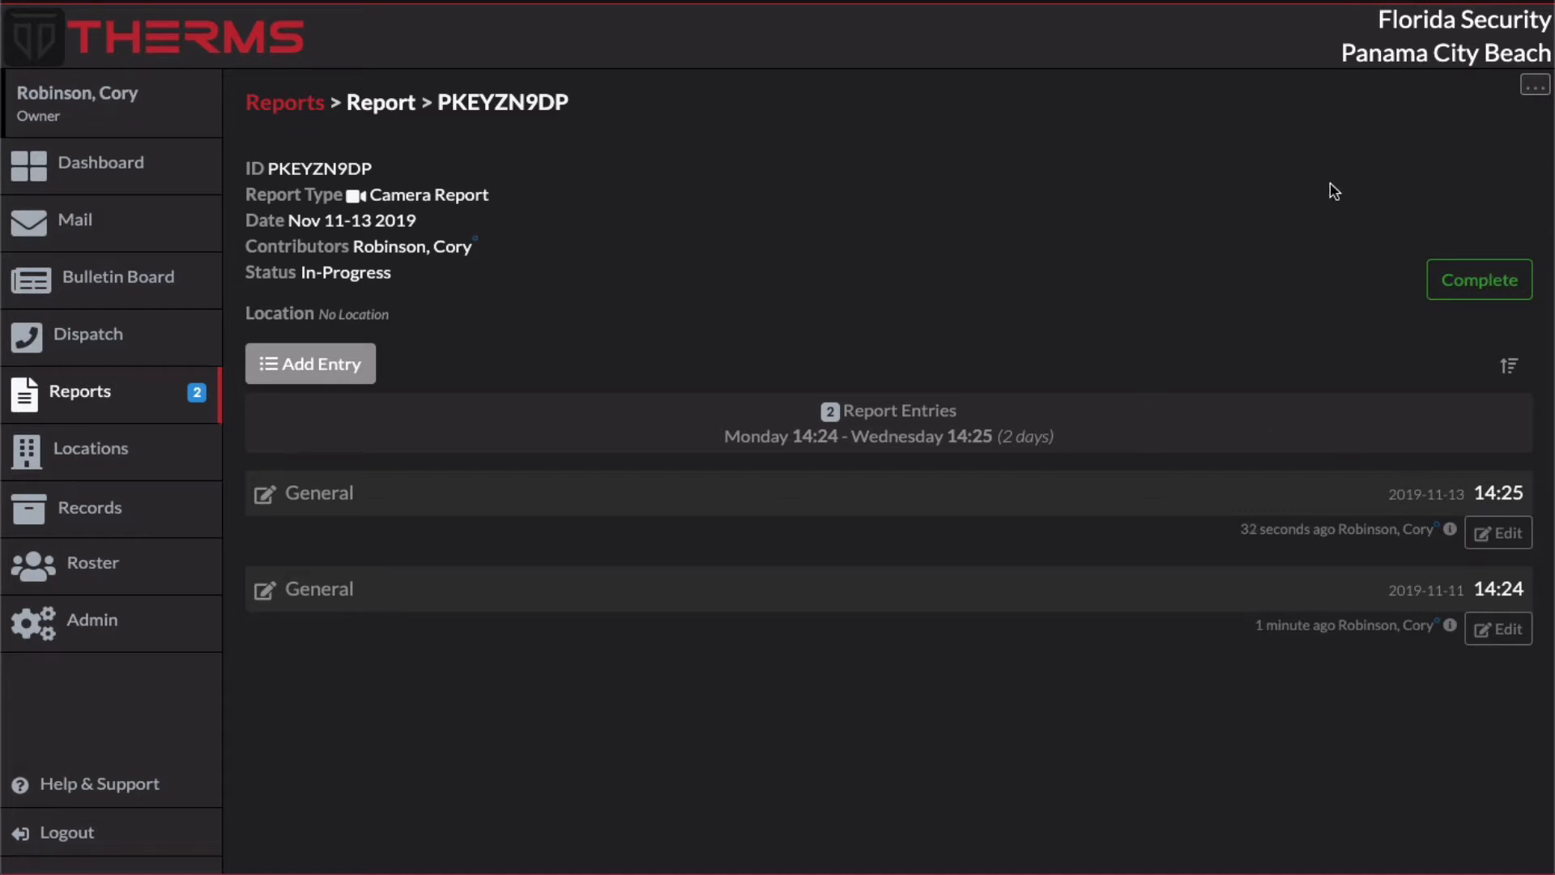
{"action": "double_click", "coordinate": [384, 226]}
{"action": "left_click", "coordinate": [293, 225]}
Step: Enable Allow Edit Date for the Camera Report type and save the report type
{"action": "left_click", "coordinate": [293, 103]}
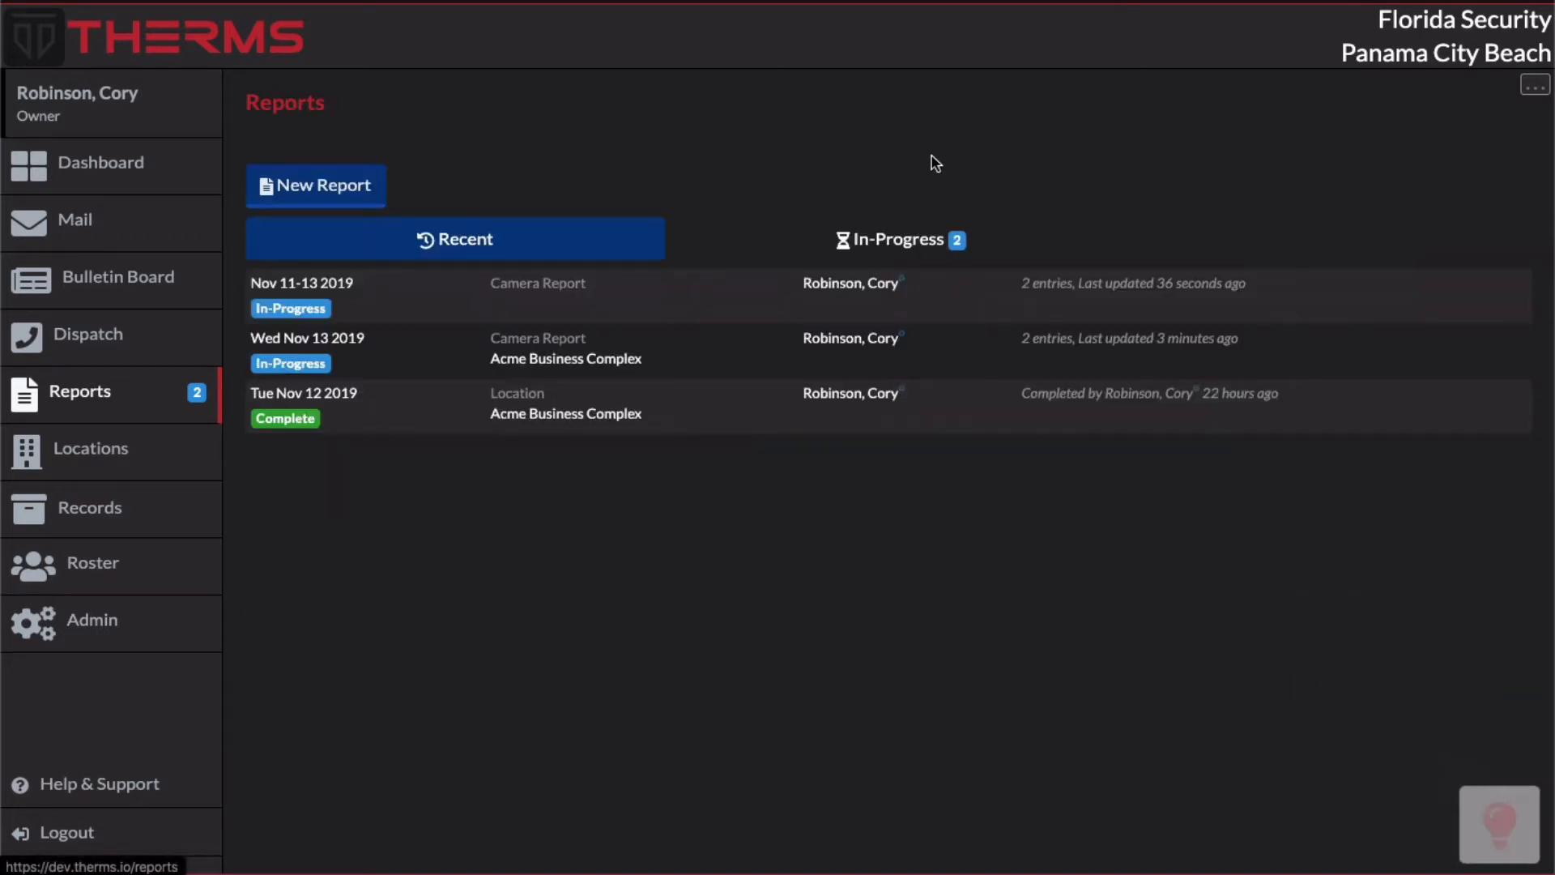
{"action": "left_click", "coordinate": [1535, 84]}
{"action": "left_click", "coordinate": [1479, 123]}
{"action": "left_click", "coordinate": [570, 353]}
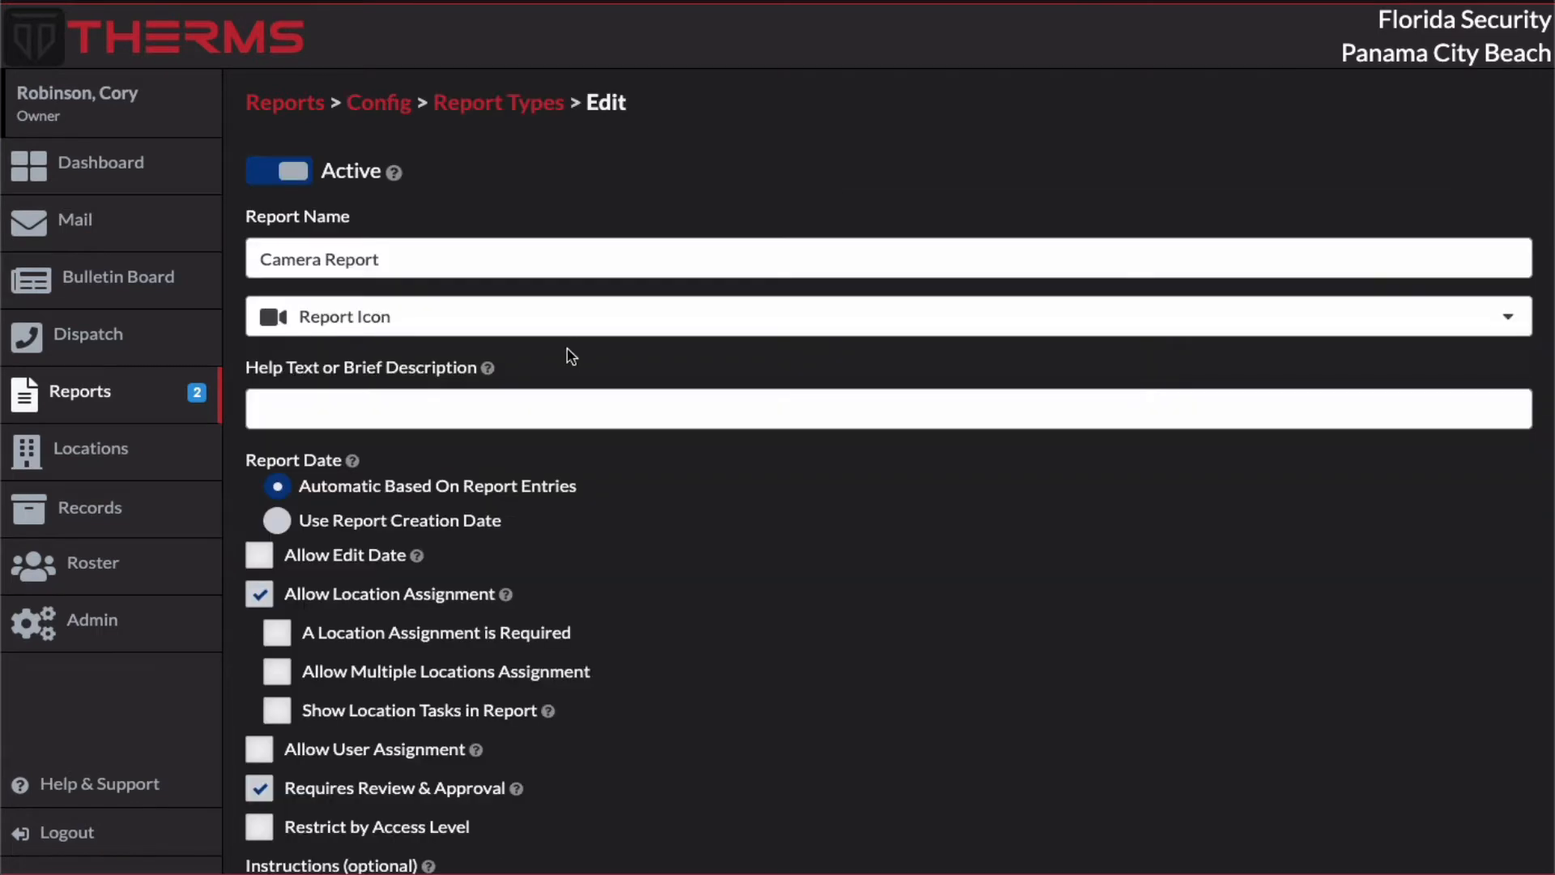
{"action": "left_click", "coordinate": [274, 564]}
{"action": "scroll", "coordinate": [1052, 560], "scroll_direction": "down", "scroll_amount": 3}
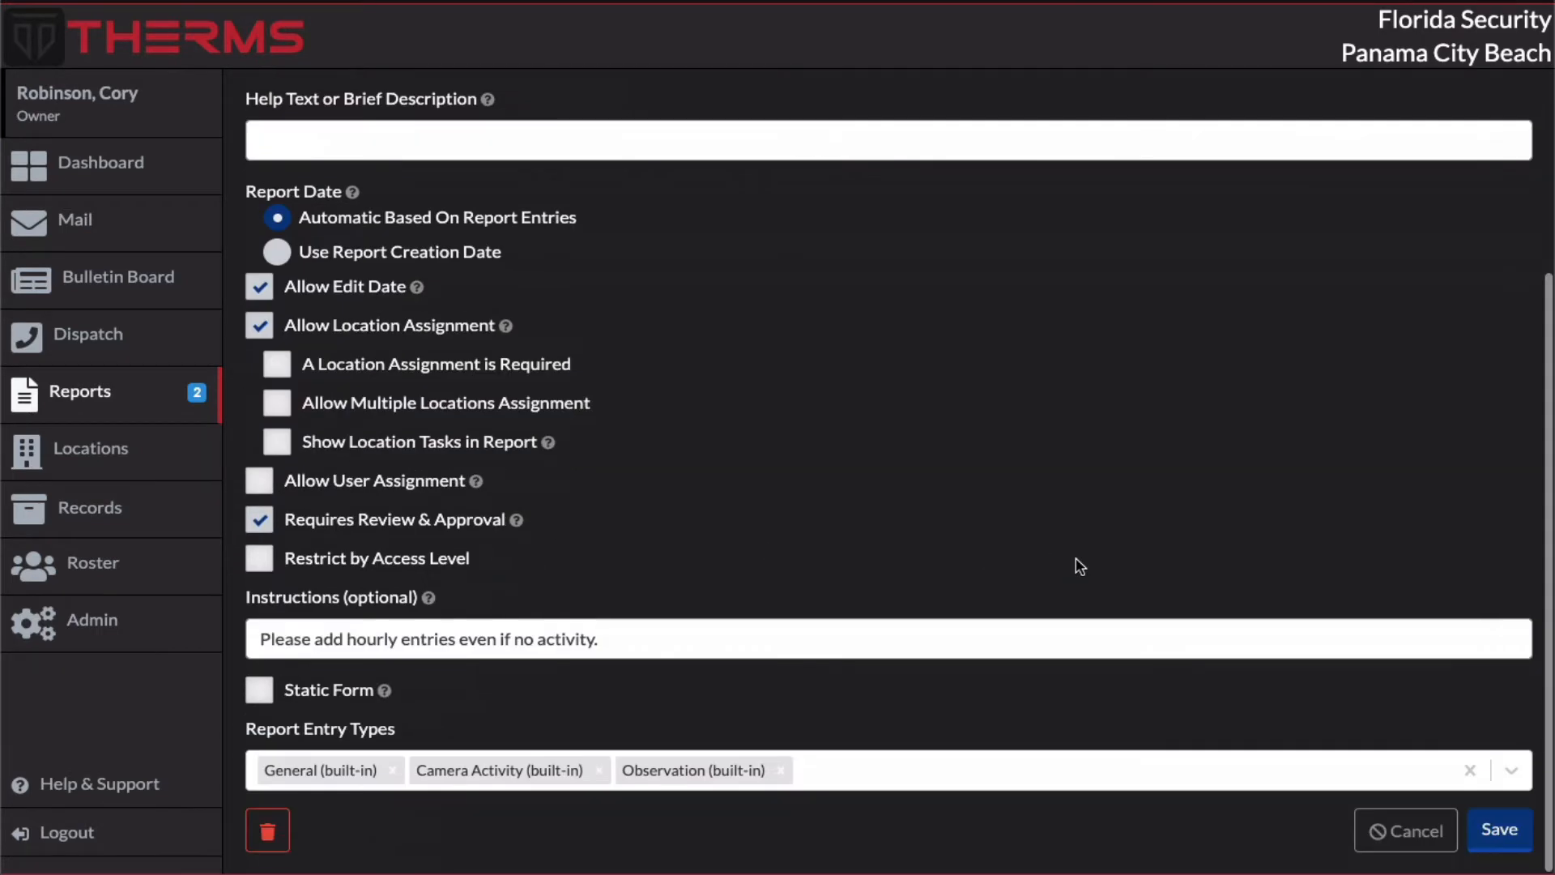
{"action": "left_click", "coordinate": [1497, 832]}
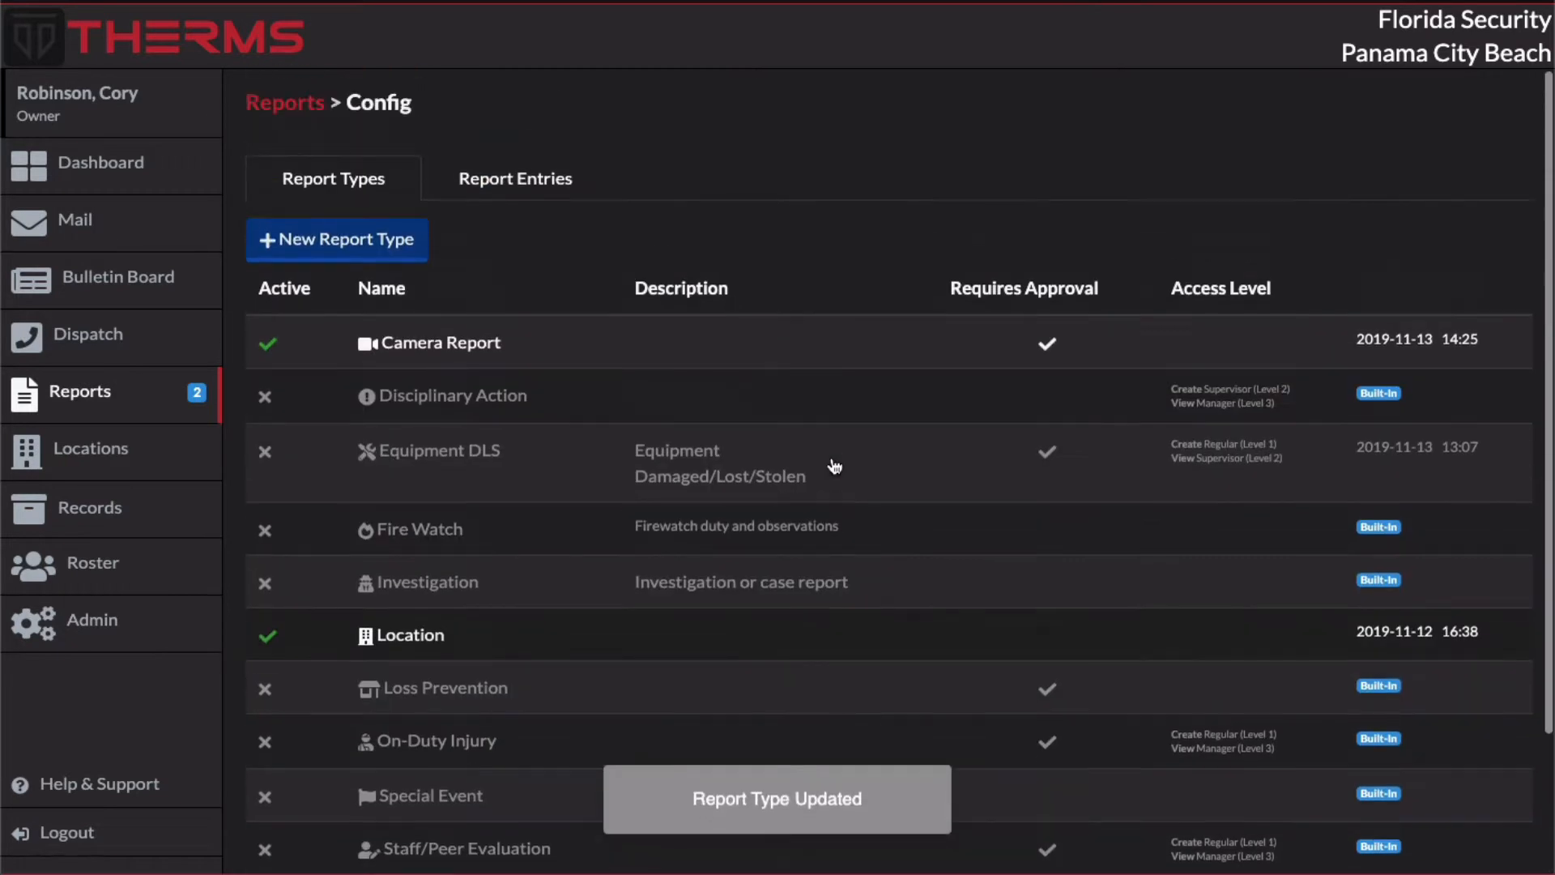
Step: In the Camera Report without a location, clear the end date, set the start date to 2019-11-01, save, and check the resulting date
{"action": "left_click", "coordinate": [310, 117]}
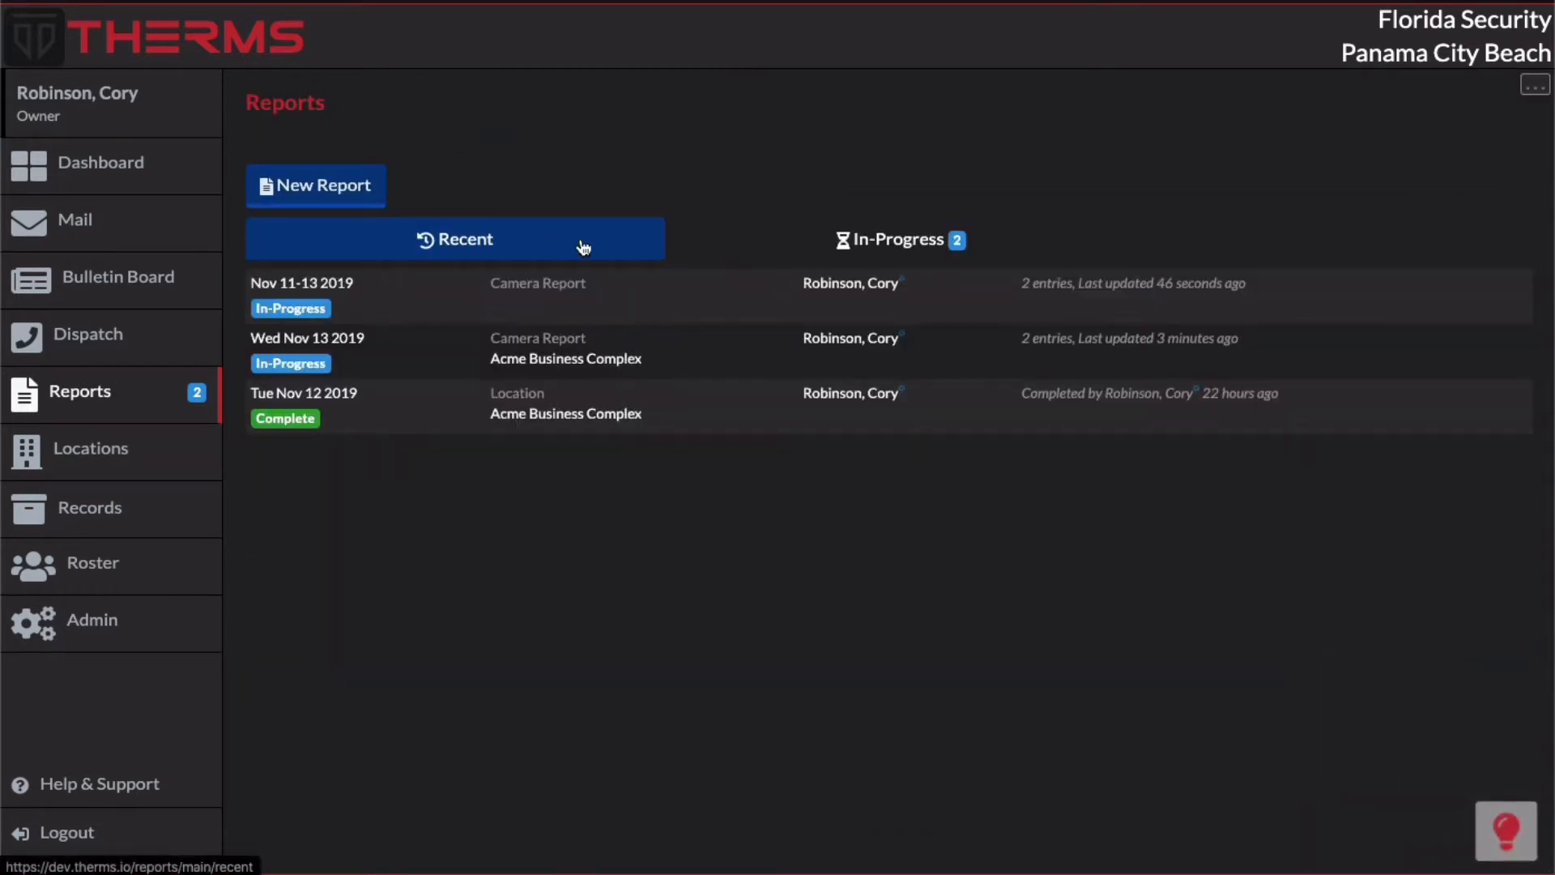
{"action": "left_click", "coordinate": [701, 305]}
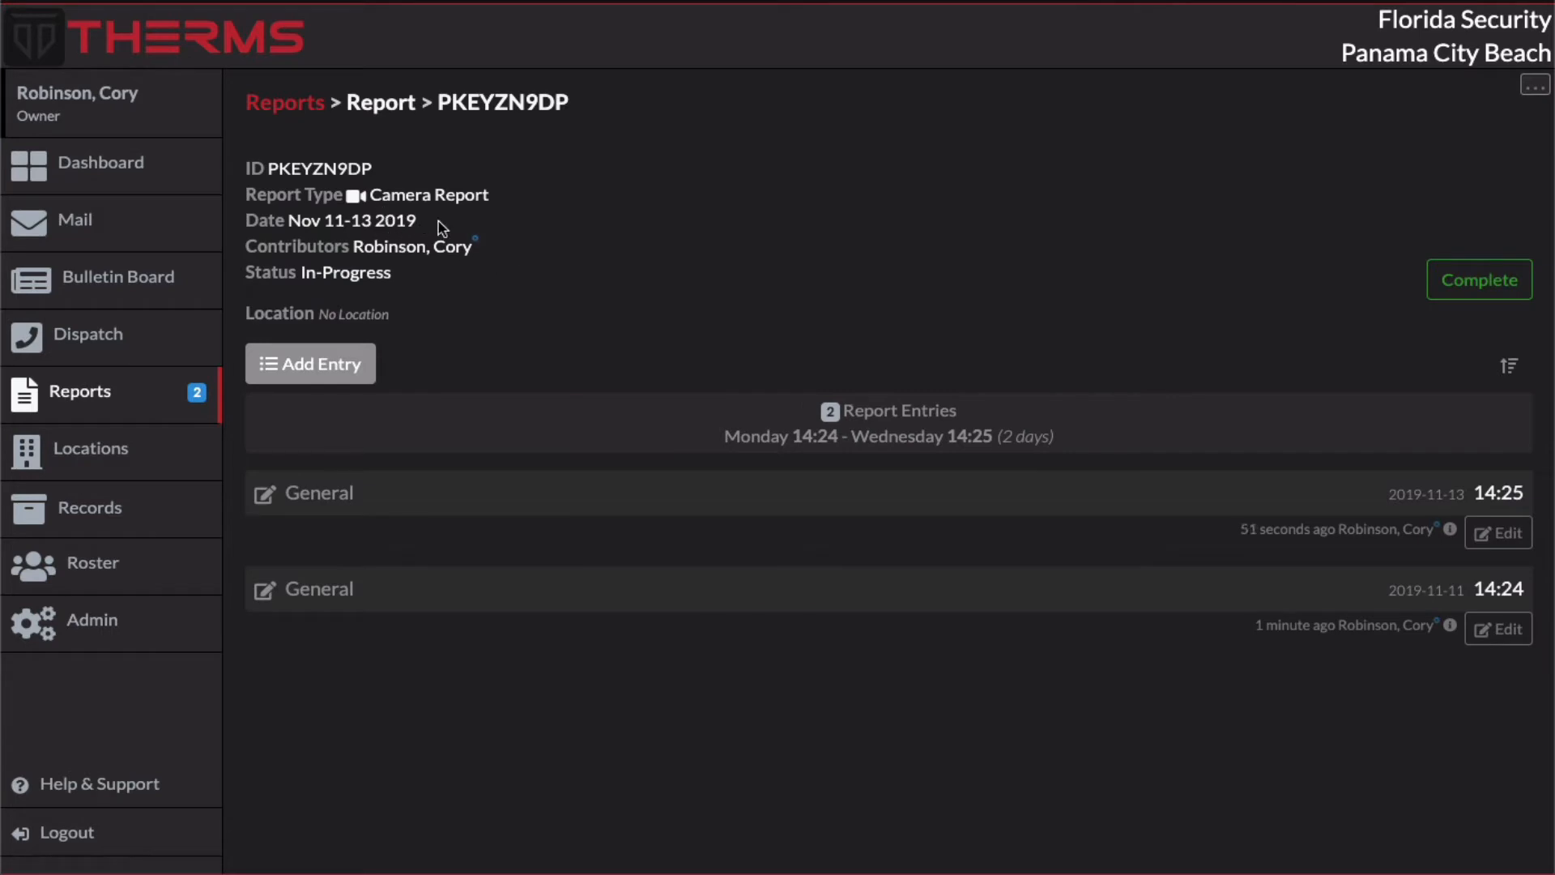
{"action": "left_click", "coordinate": [1535, 87]}
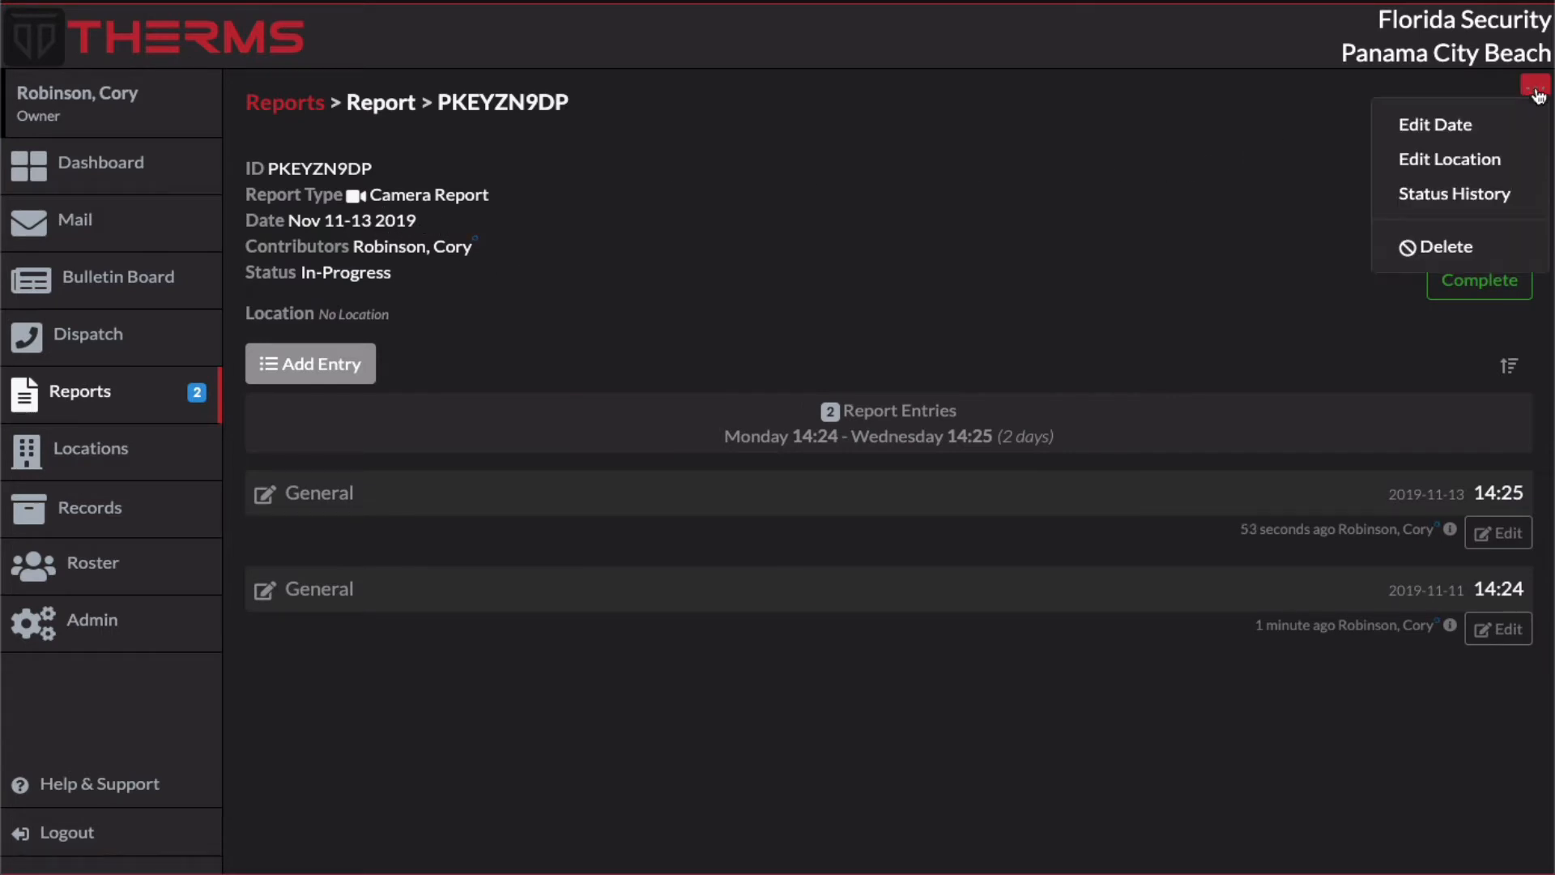
{"action": "left_click", "coordinate": [1477, 130]}
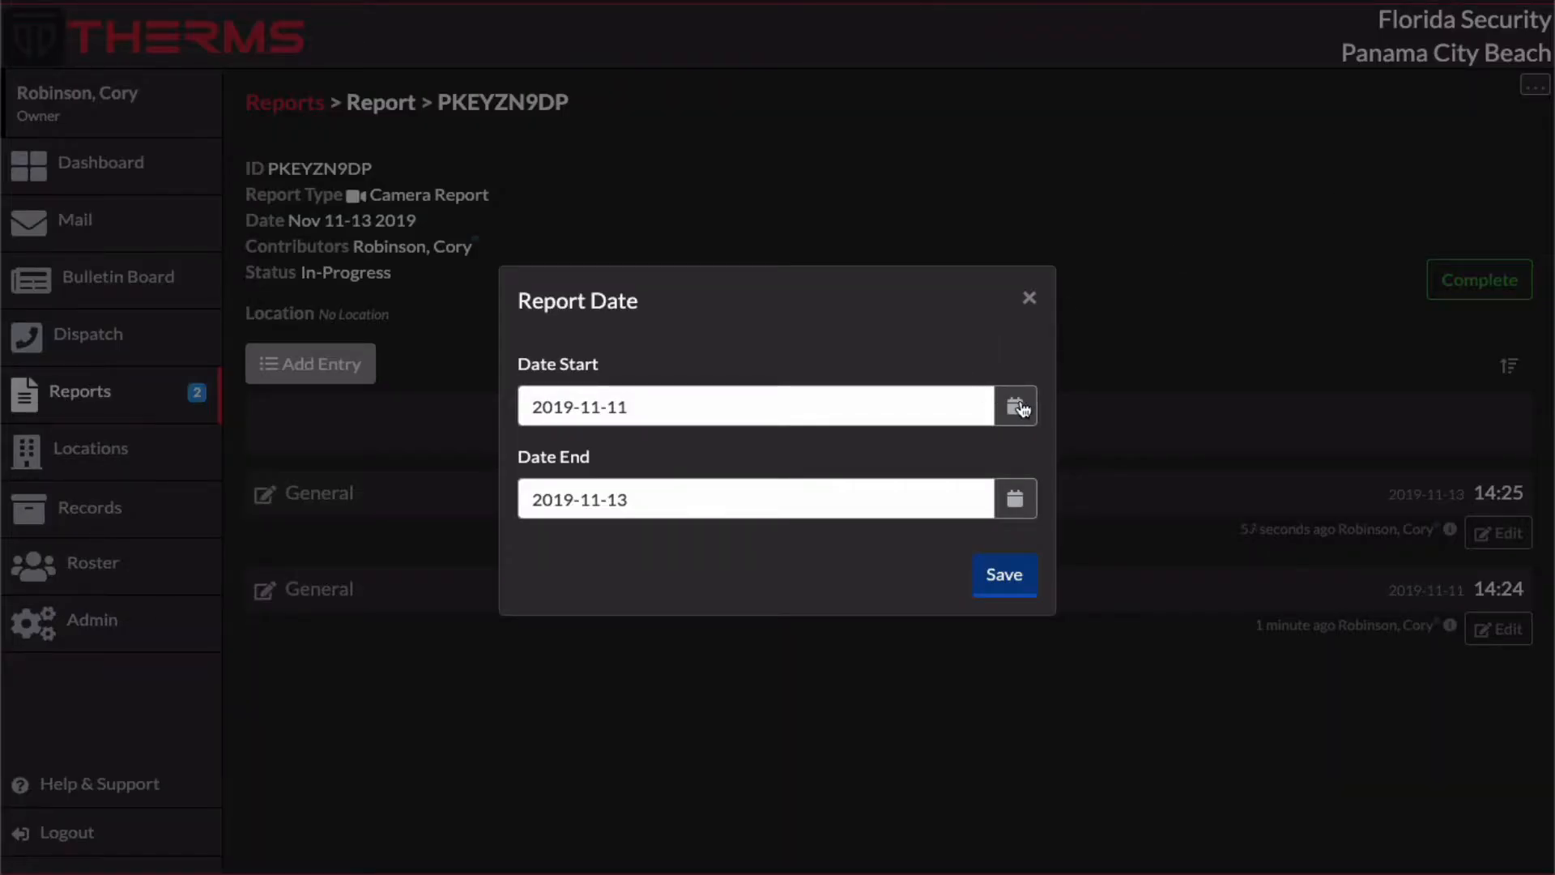
{"action": "left_click", "coordinate": [818, 498]}
{"action": "key", "text": "ctrl+a"}
{"action": "key", "text": "BackSpace"}
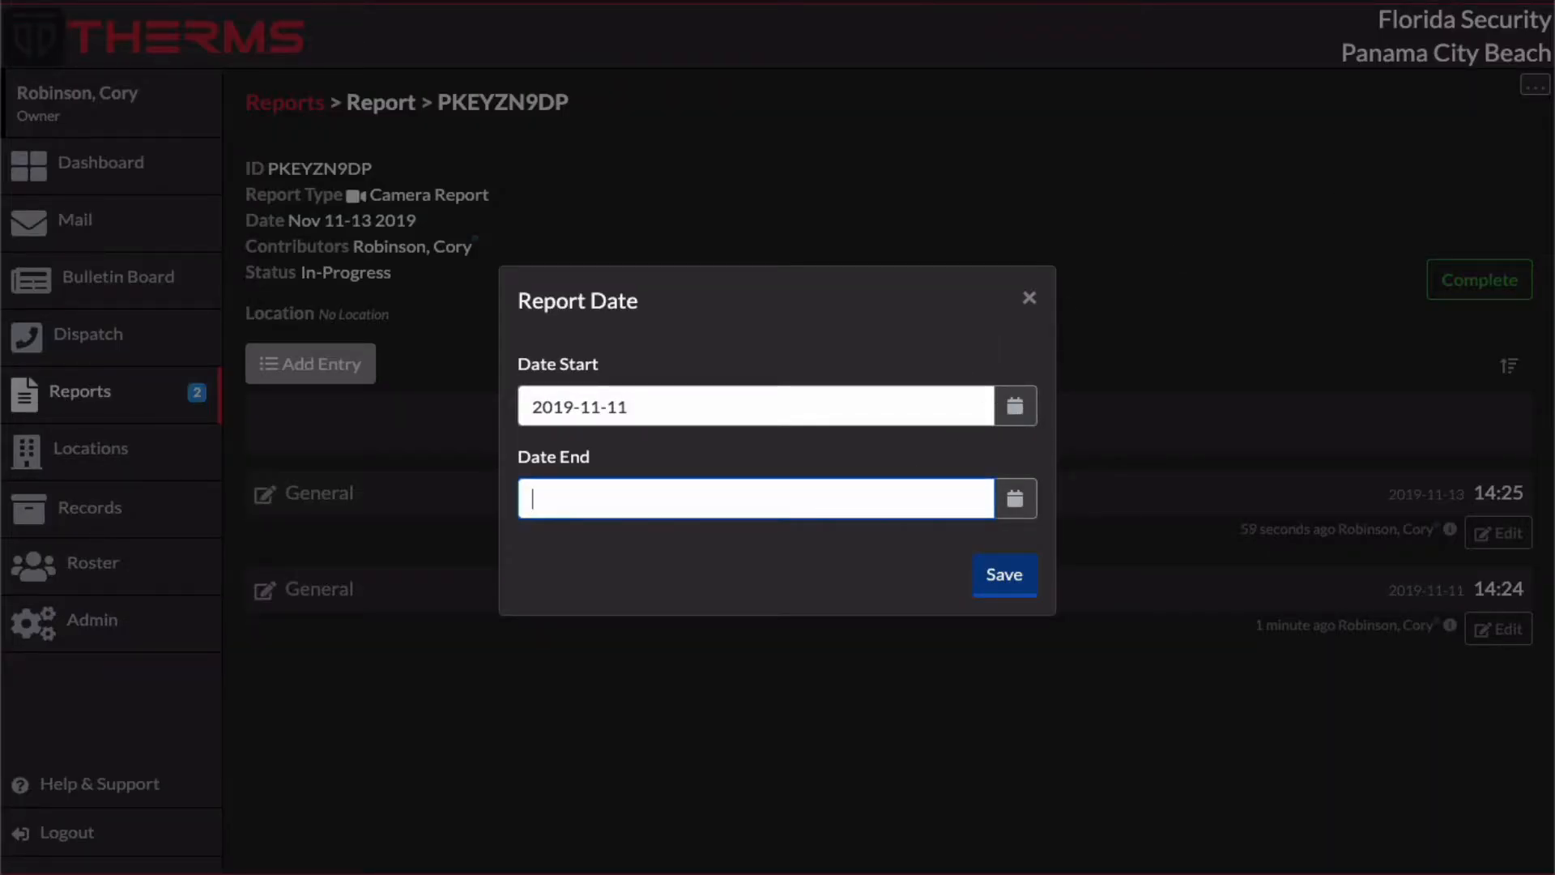
{"action": "left_click", "coordinate": [787, 416]}
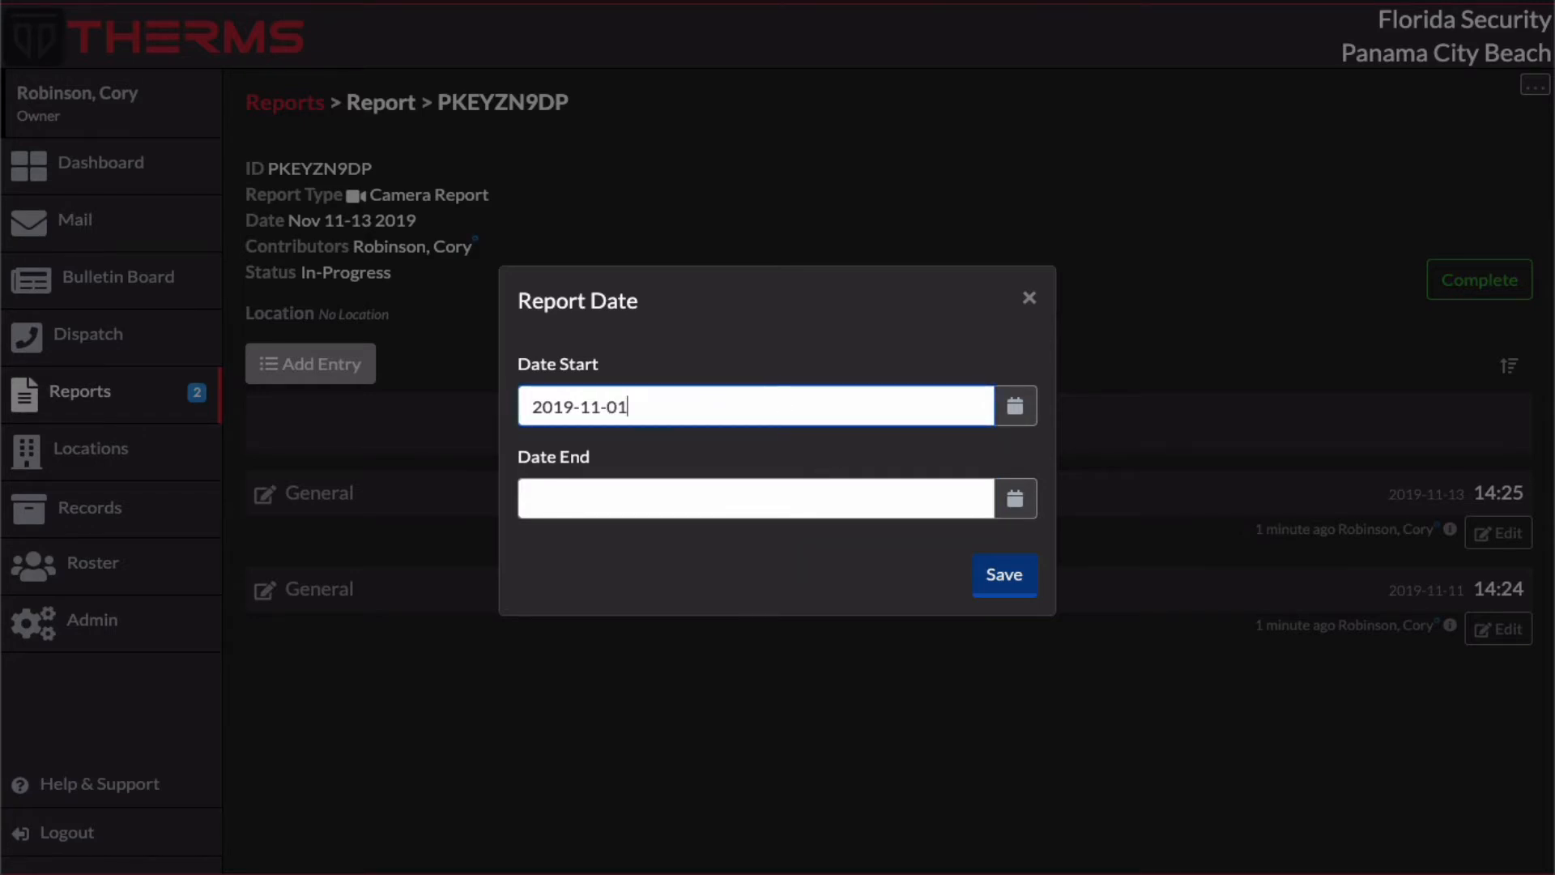
{"action": "left_click", "coordinate": [1004, 575]}
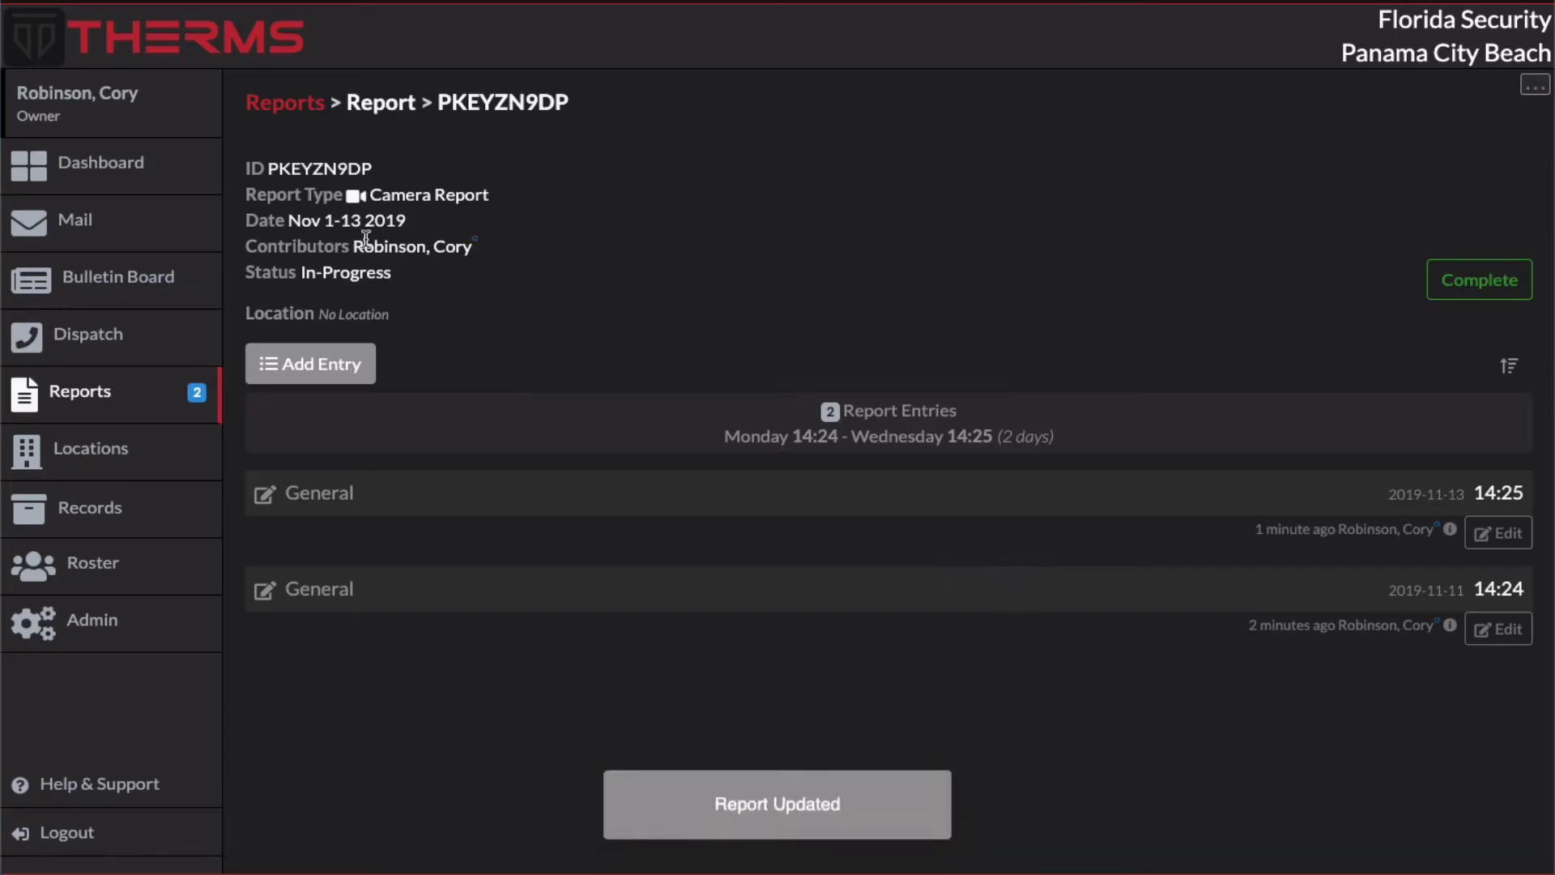
{"action": "left_click_drag", "start_coordinate": [324, 223], "coordinate": [362, 224]}
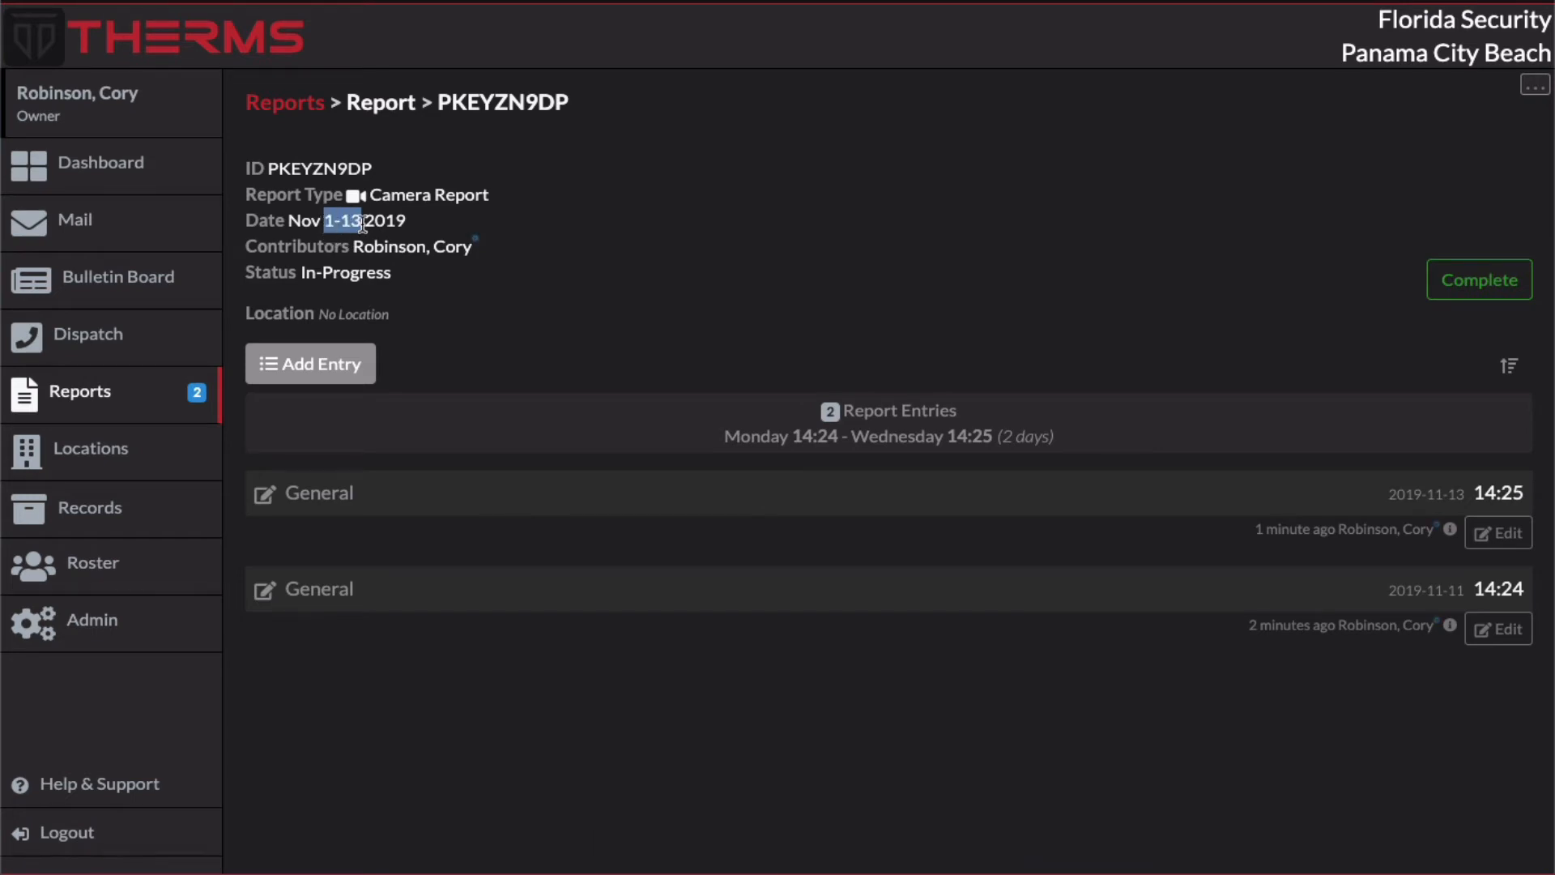
Step: Set the report's end date to 2019-11-01 and save the report date
{"action": "left_click", "coordinate": [1533, 86]}
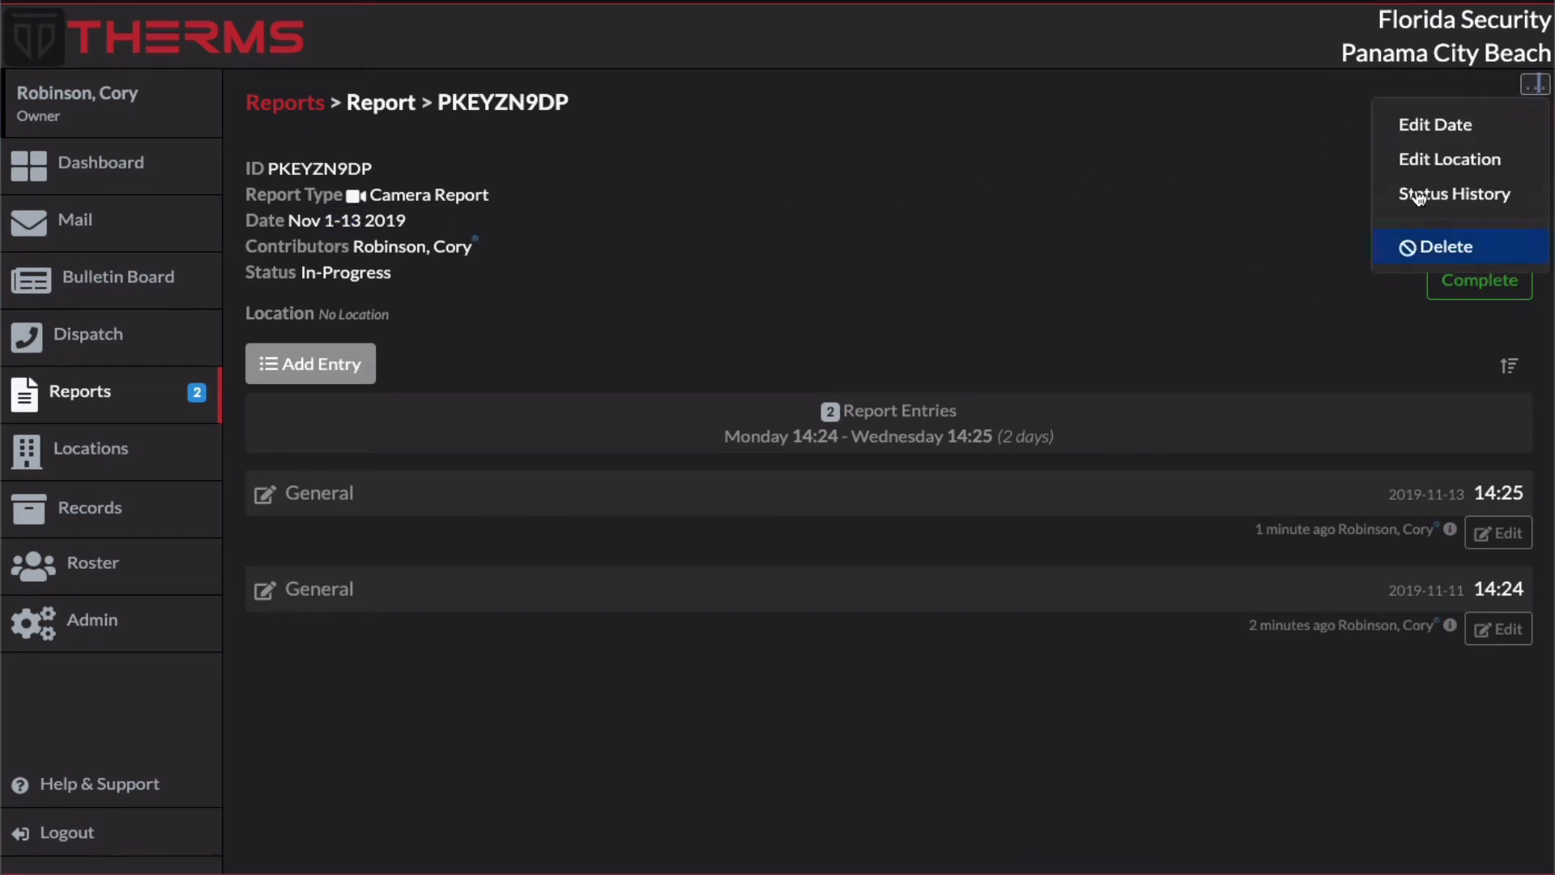
{"action": "left_click", "coordinate": [1456, 109]}
{"action": "left_click", "coordinate": [1534, 84]}
{"action": "left_click", "coordinate": [1473, 127]}
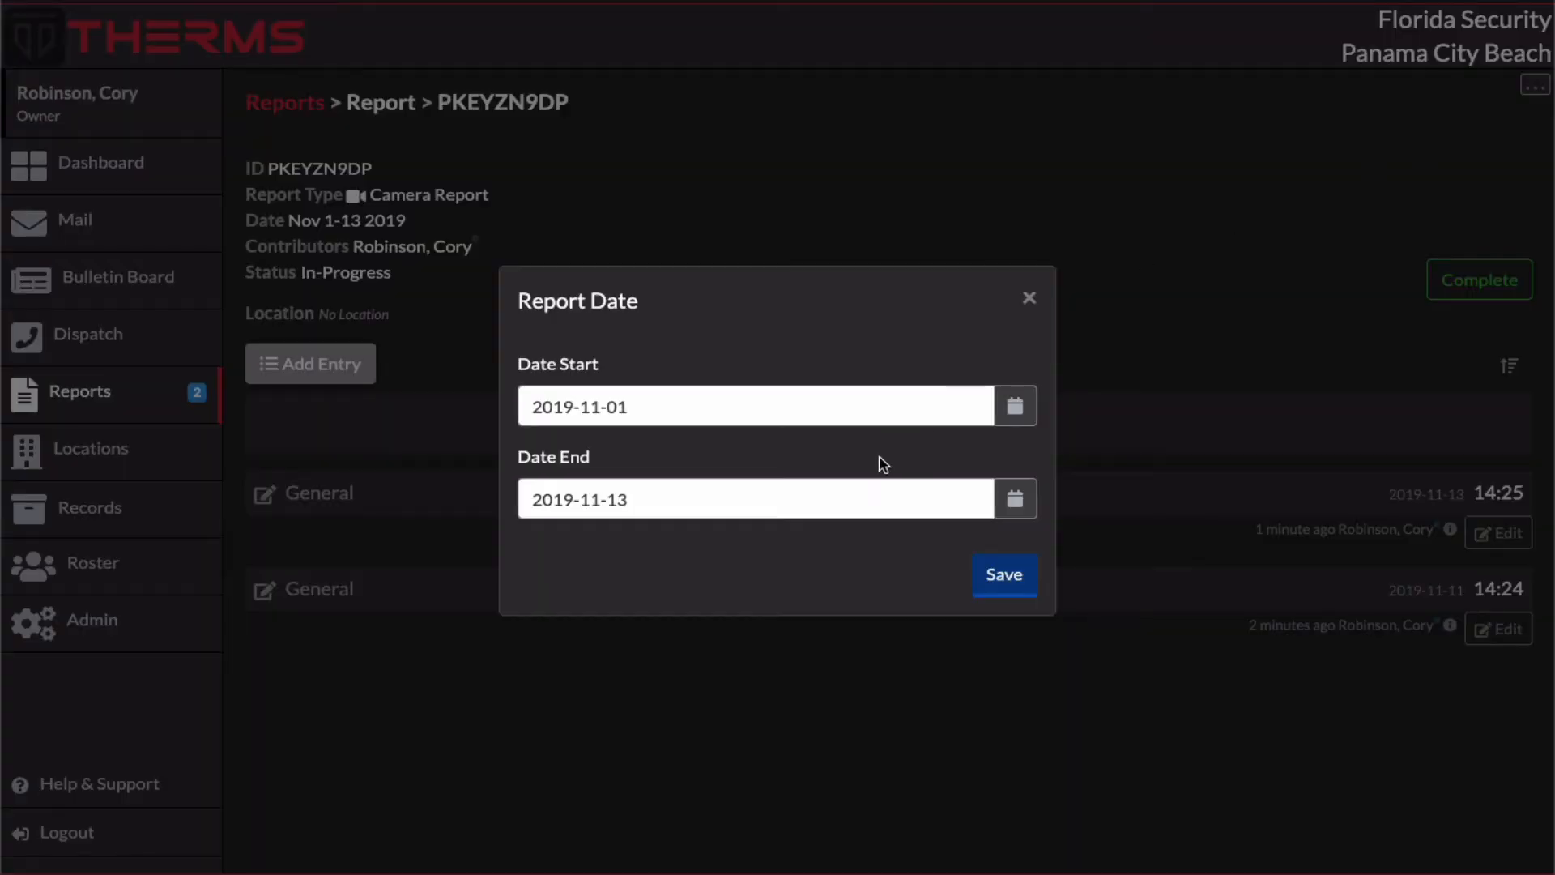
{"action": "left_click", "coordinate": [841, 505]}
{"action": "key", "text": "BackSpace"}
{"action": "key", "text": "BackSpace"}
{"action": "type", "text": "01"}
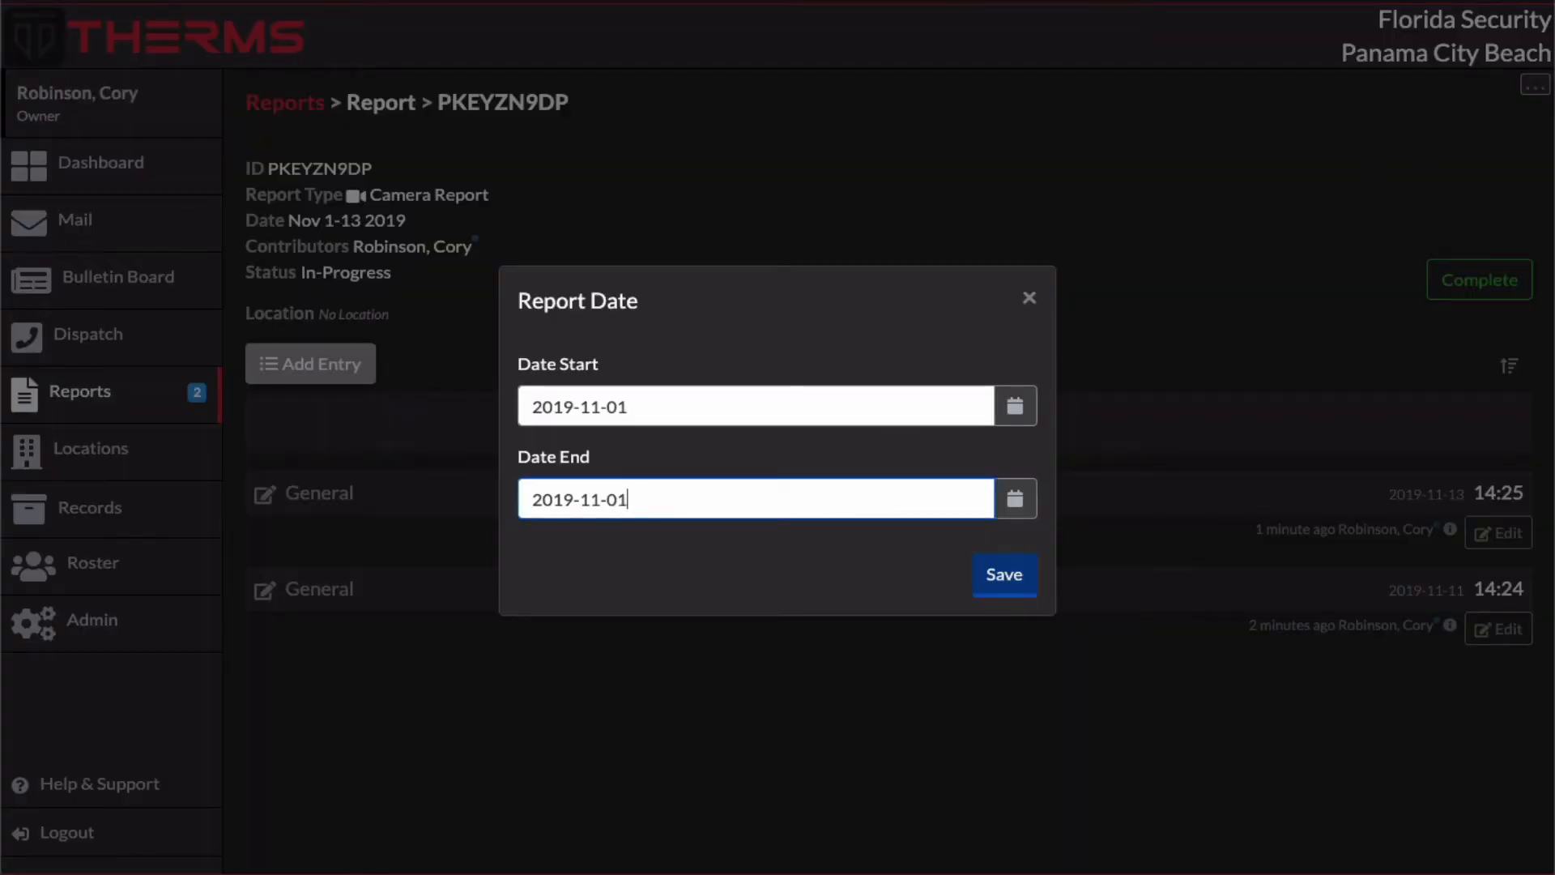
{"action": "left_click", "coordinate": [1029, 574]}
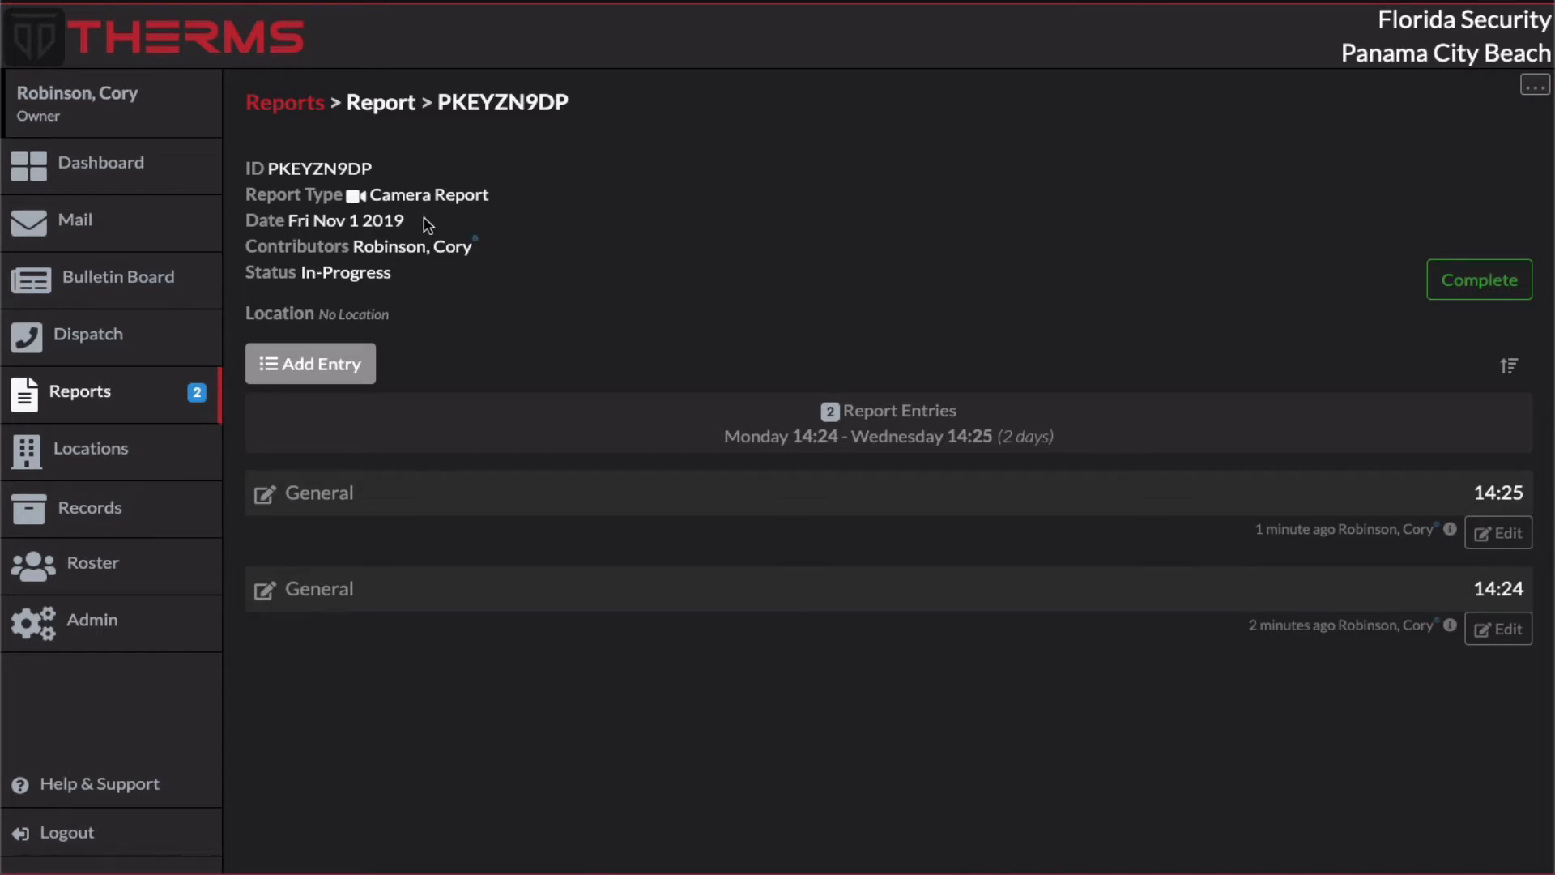
{"action": "left_click", "coordinate": [1496, 532]}
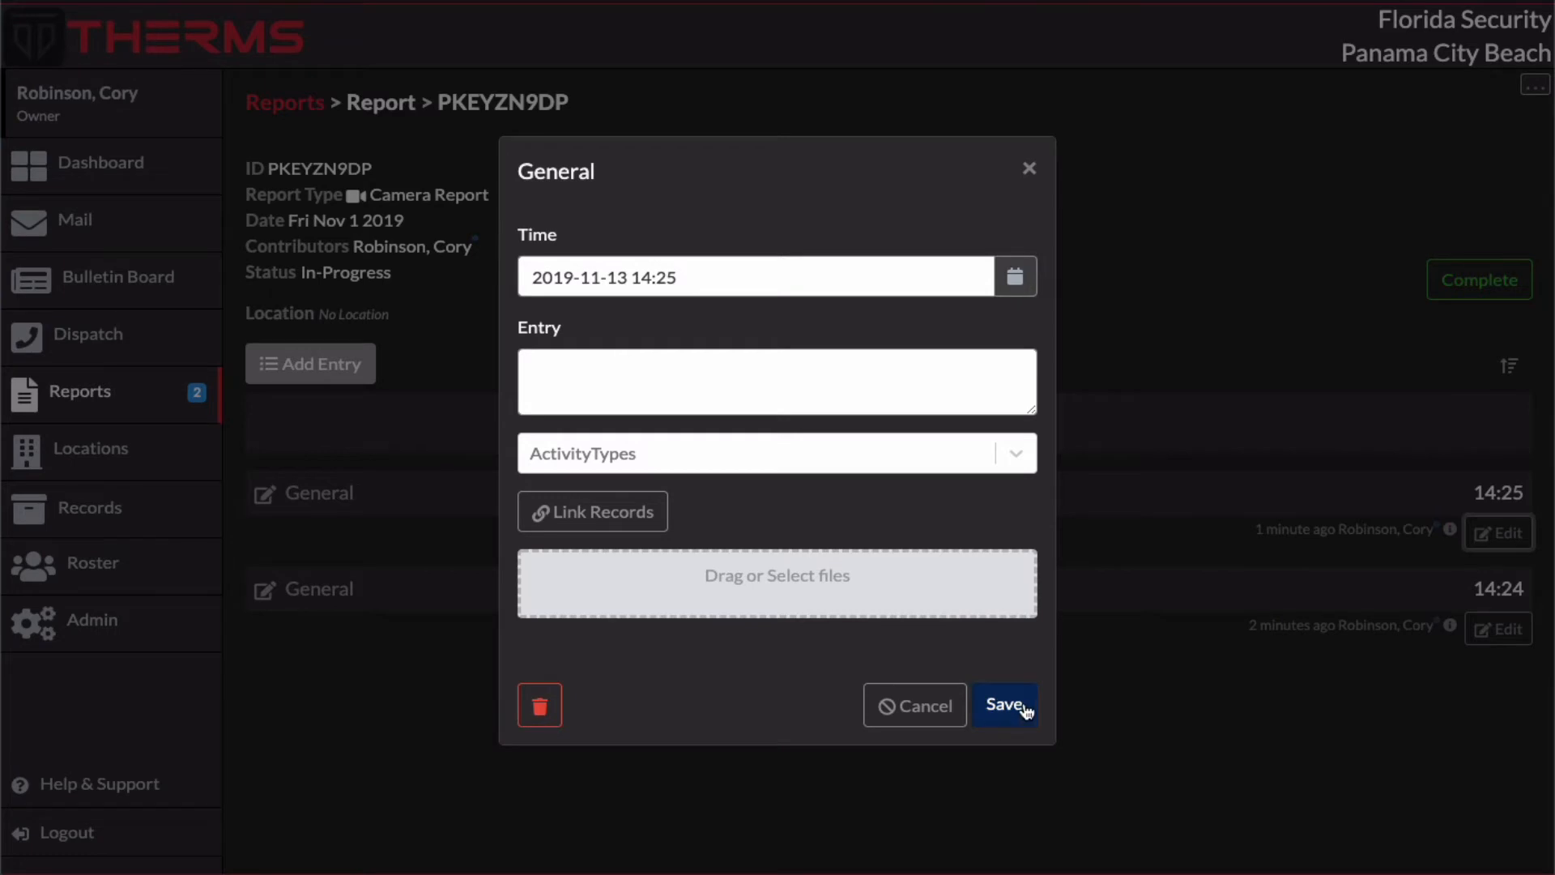
{"action": "left_click", "coordinate": [1015, 276]}
{"action": "left_click", "coordinate": [628, 316]}
{"action": "left_click", "coordinate": [695, 444]}
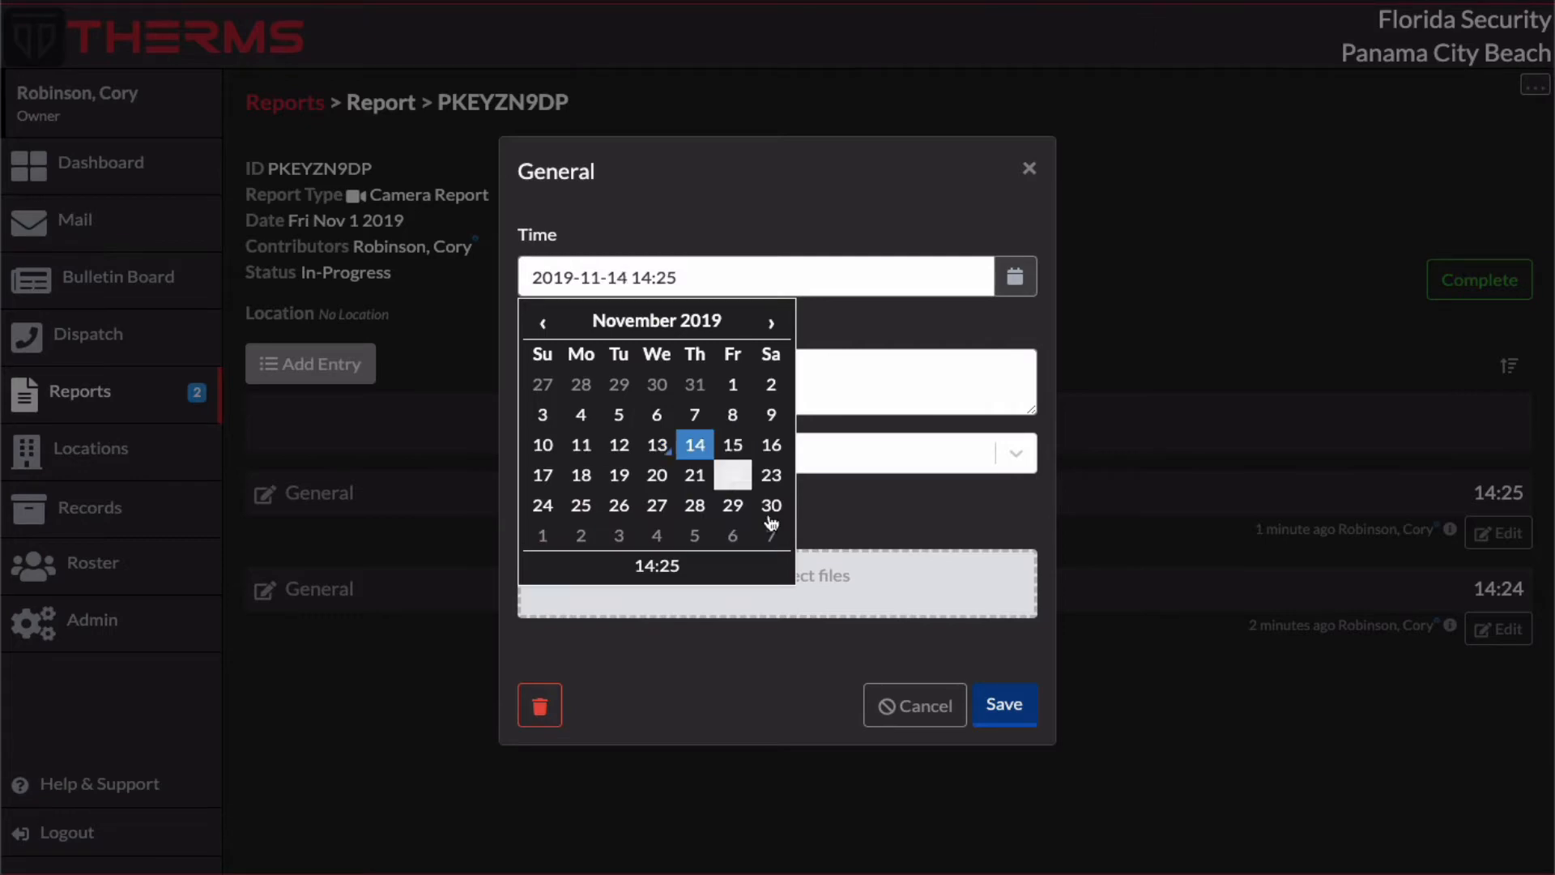
{"action": "left_click", "coordinate": [990, 690]}
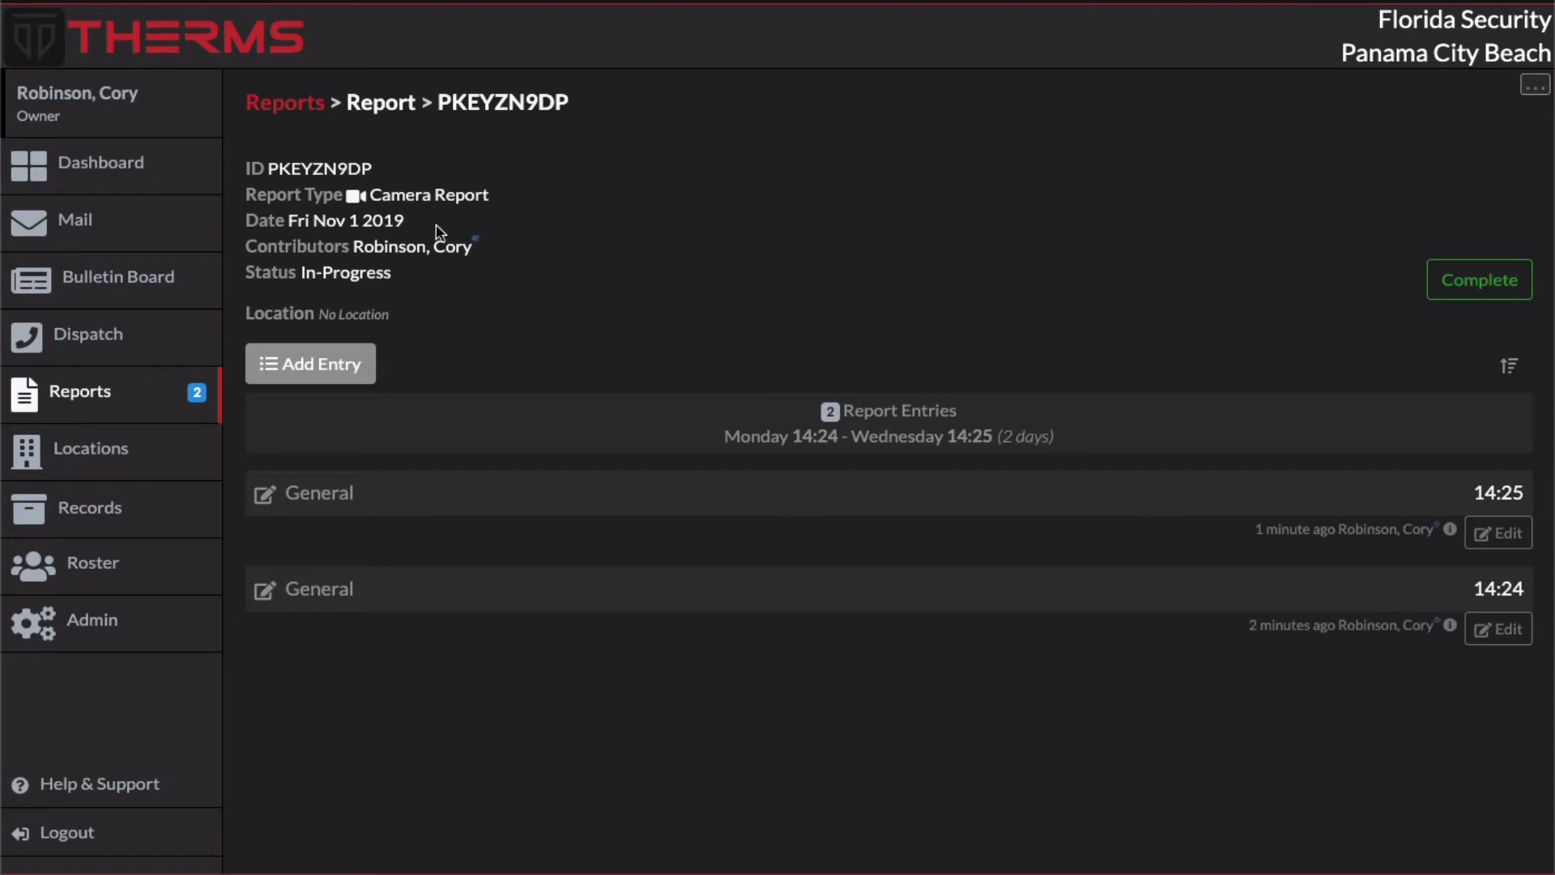
Step: Review the Camera Report type's report date and location assignment settings, and view the list of locations
{"action": "left_click", "coordinate": [1528, 87]}
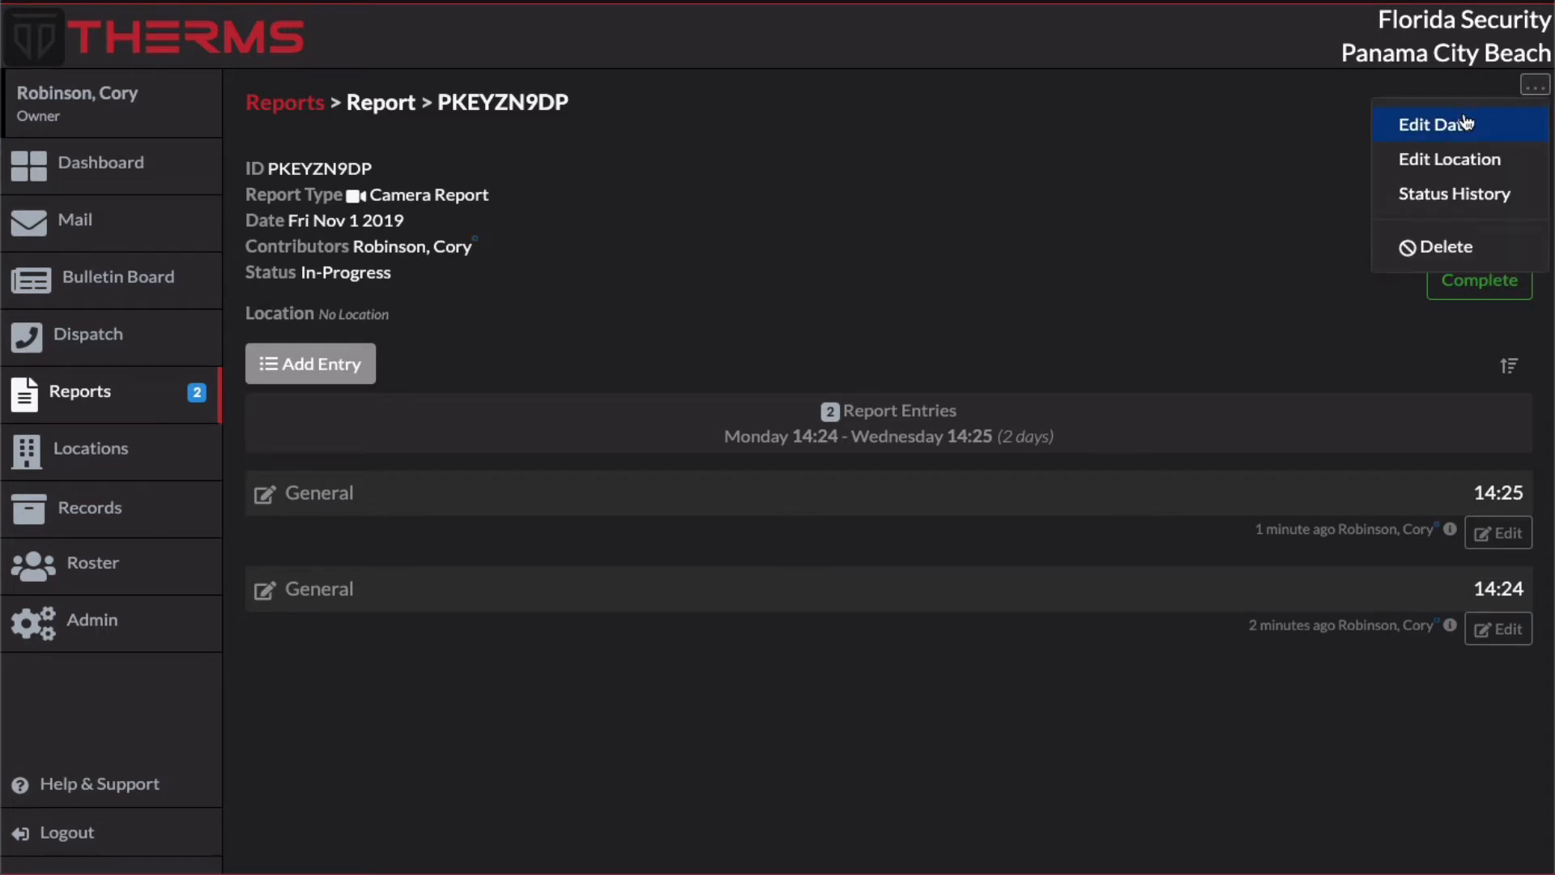
{"action": "left_click", "coordinate": [285, 103]}
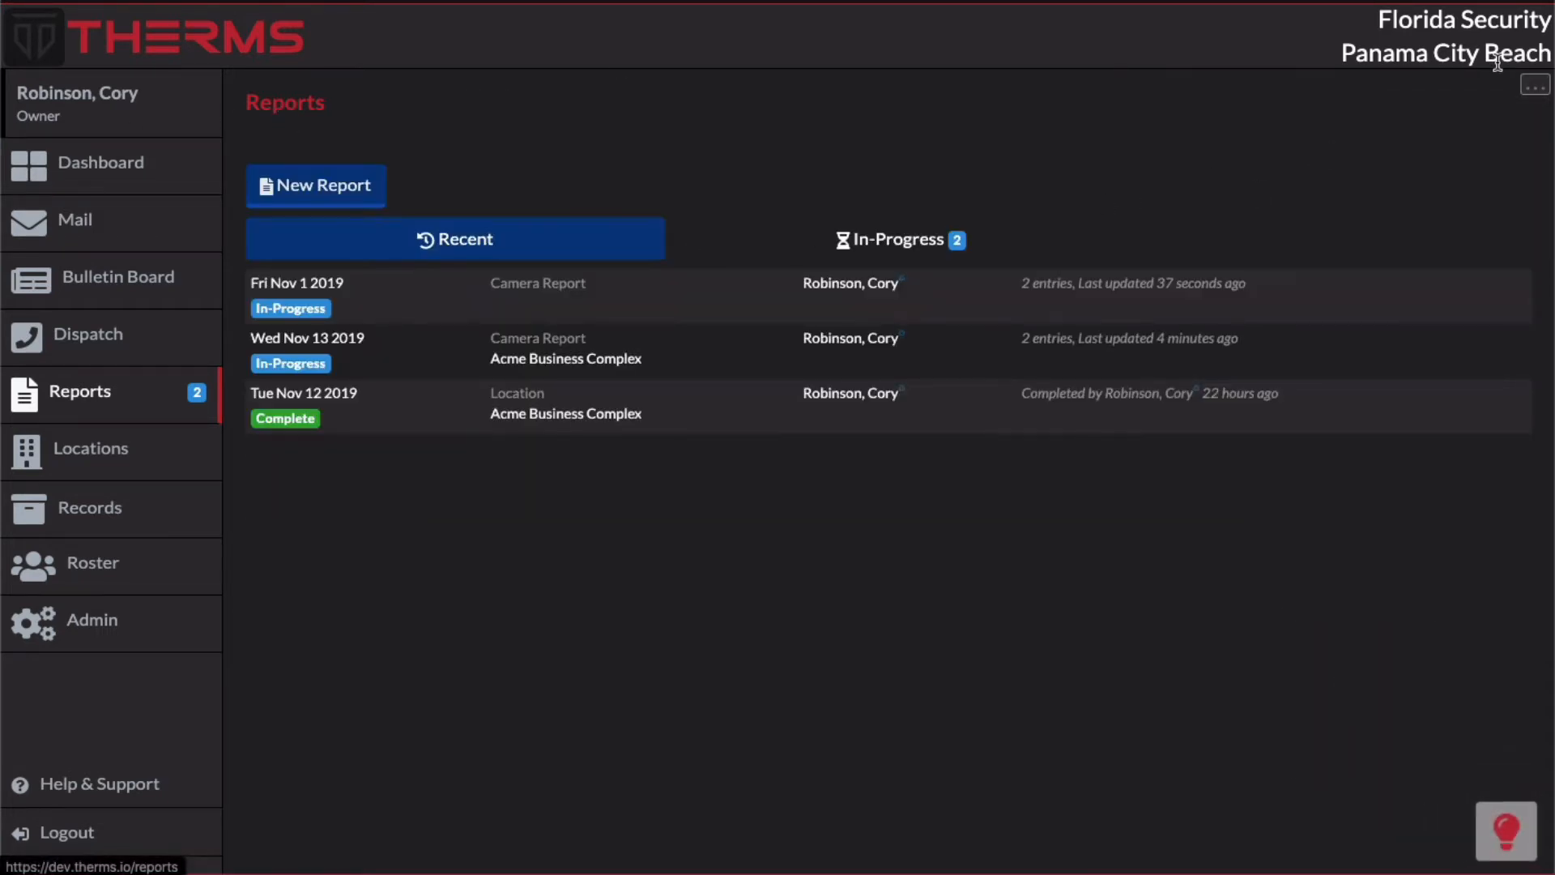
{"action": "left_click", "coordinate": [1533, 86]}
{"action": "left_click", "coordinate": [1475, 122]}
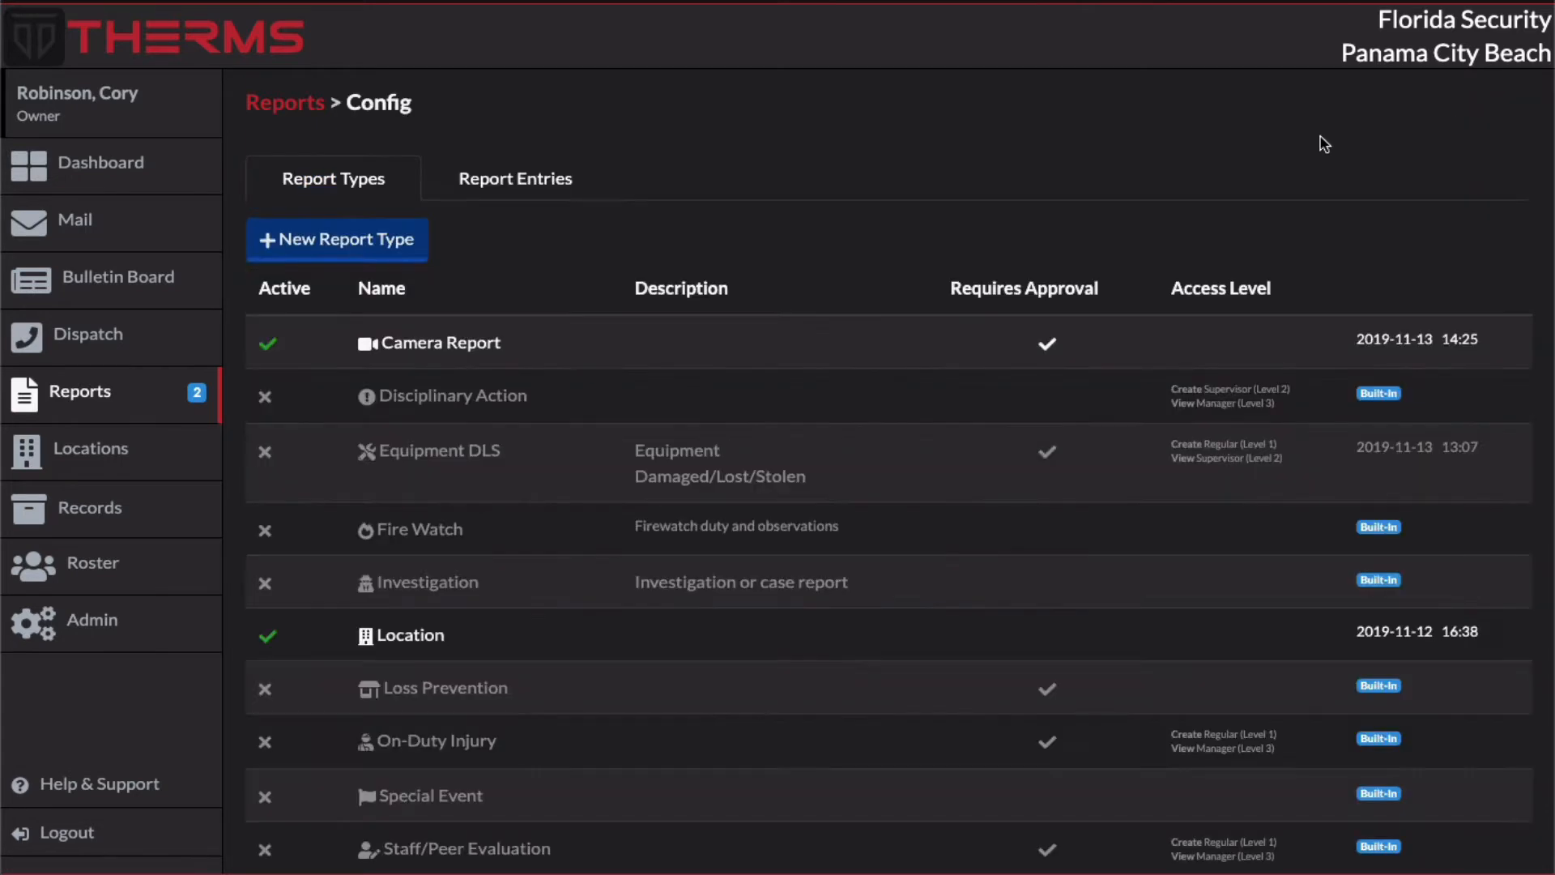
{"action": "left_click", "coordinate": [571, 352]}
{"action": "scroll", "coordinate": [739, 538], "scroll_direction": "down", "scroll_amount": 5}
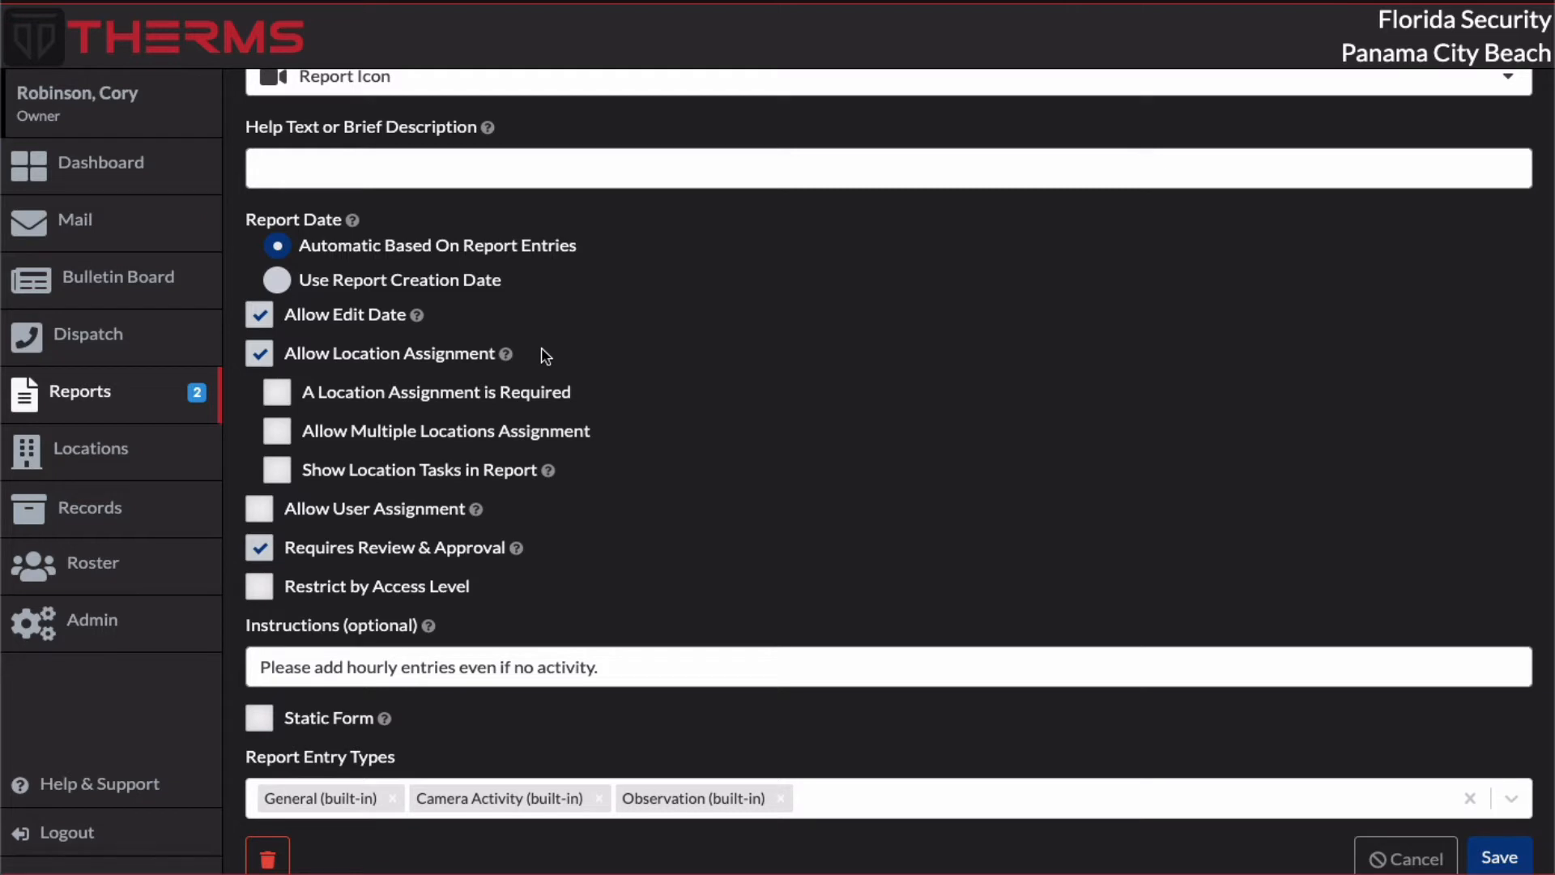
{"action": "left_click", "coordinate": [158, 455]}
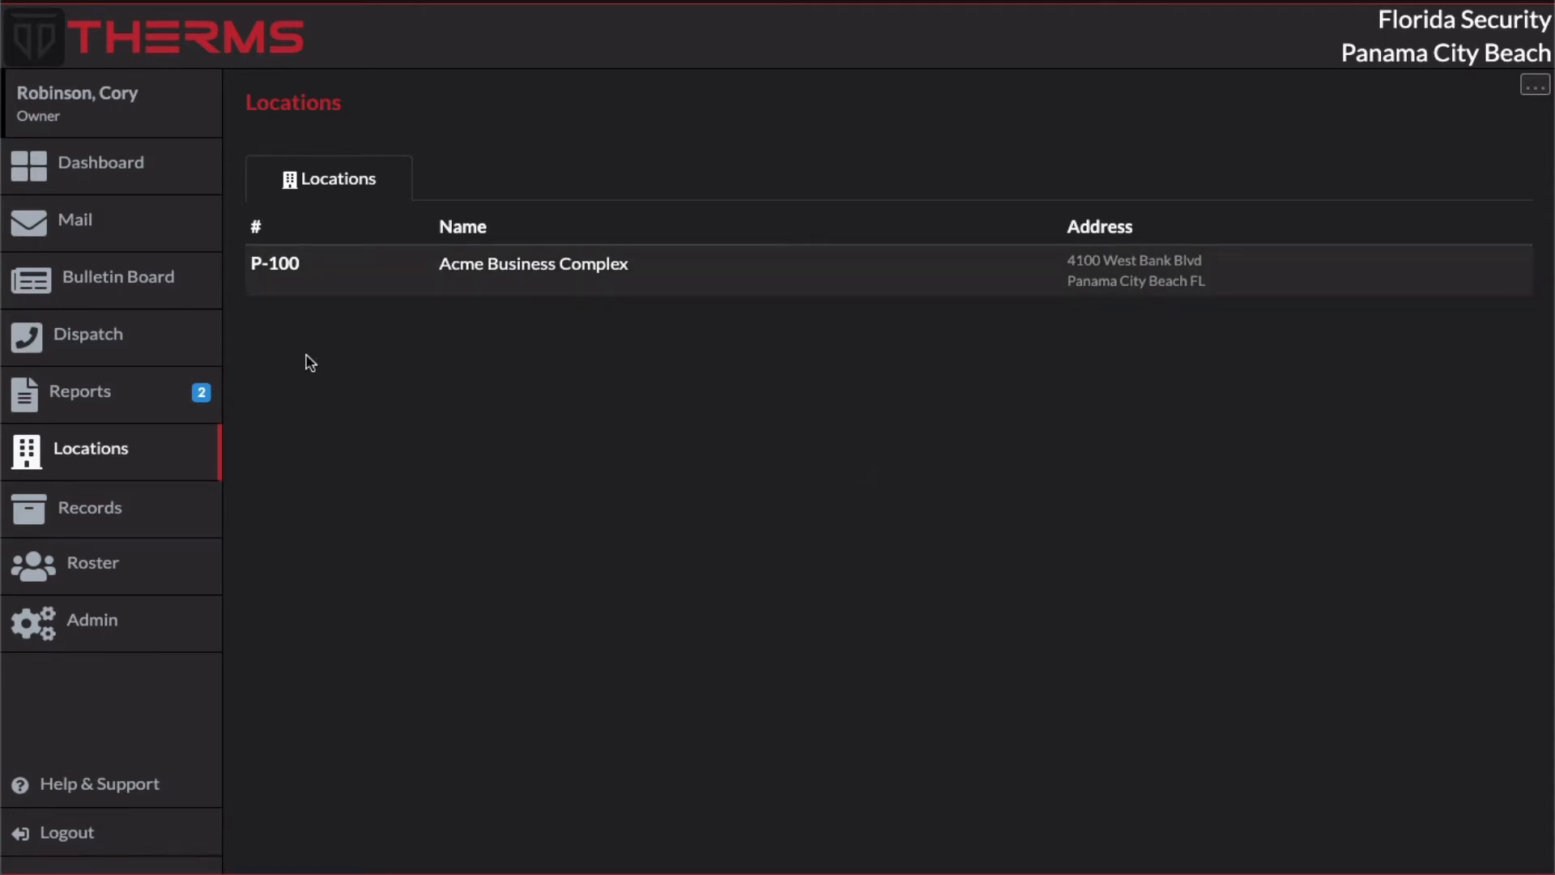
Step: Create a new Camera Report using the auto-date and assign it to the Acme Business Complex location
{"action": "left_click", "coordinate": [166, 411]}
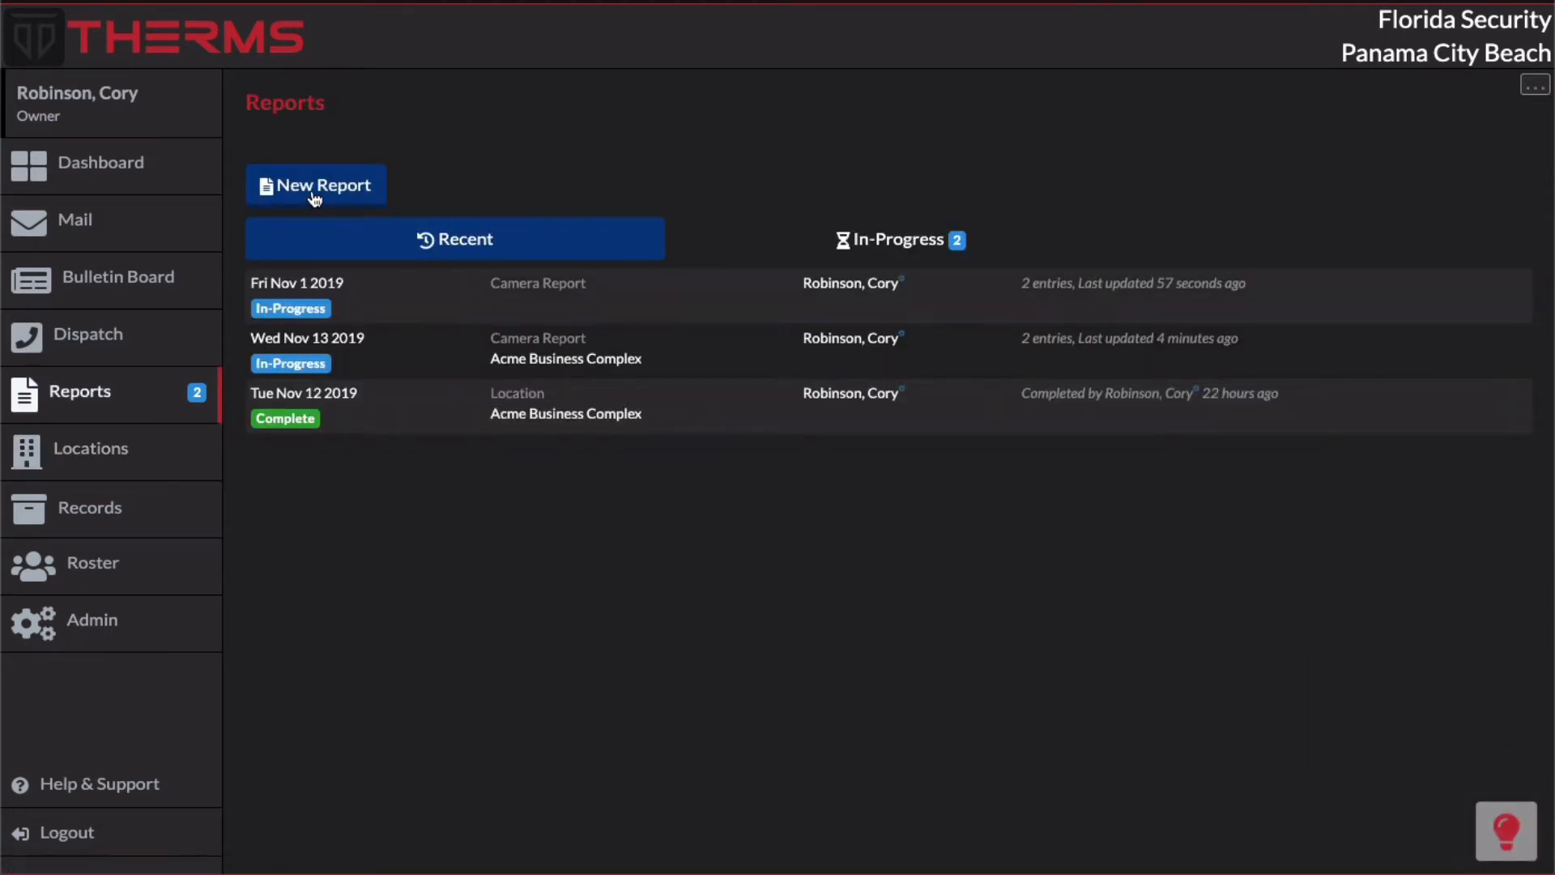
{"action": "left_click", "coordinate": [315, 194]}
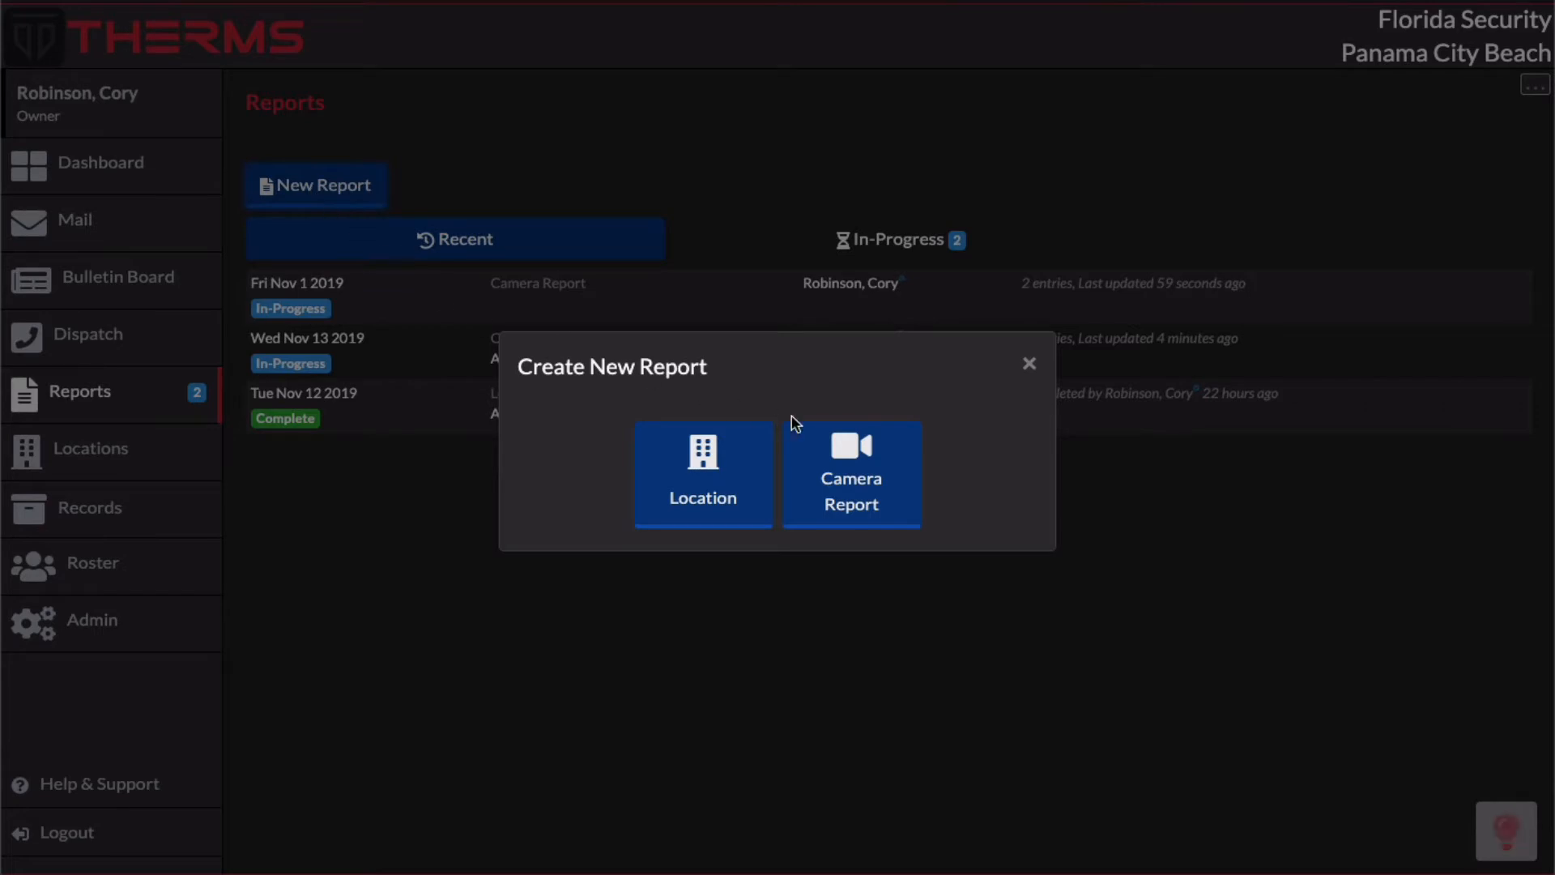
{"action": "left_click", "coordinate": [859, 465]}
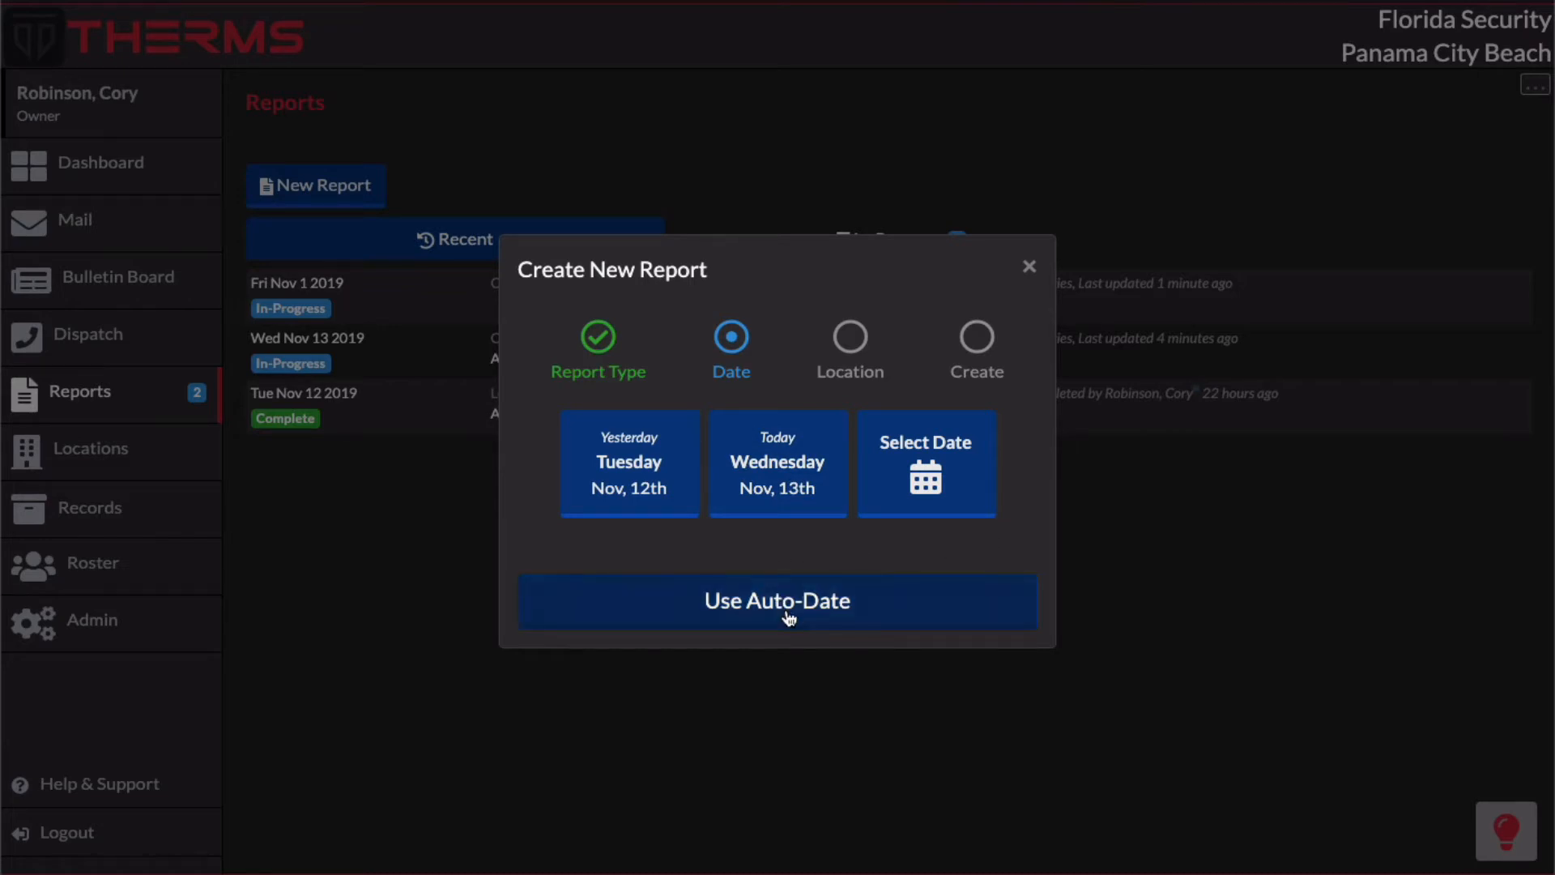
{"action": "left_click", "coordinate": [635, 617]}
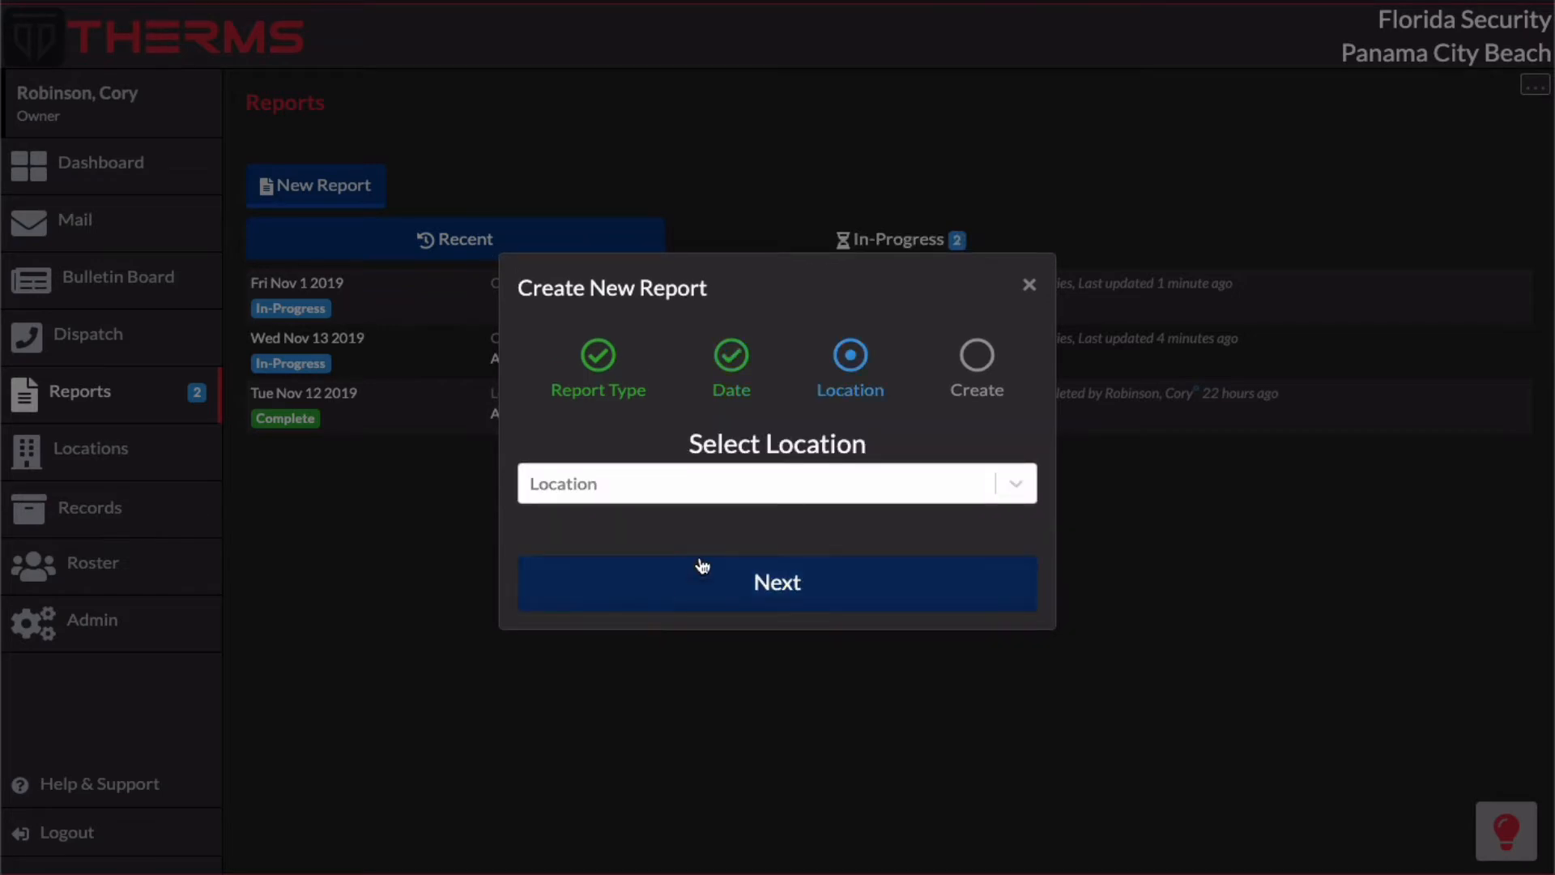
{"action": "left_click", "coordinate": [834, 483]}
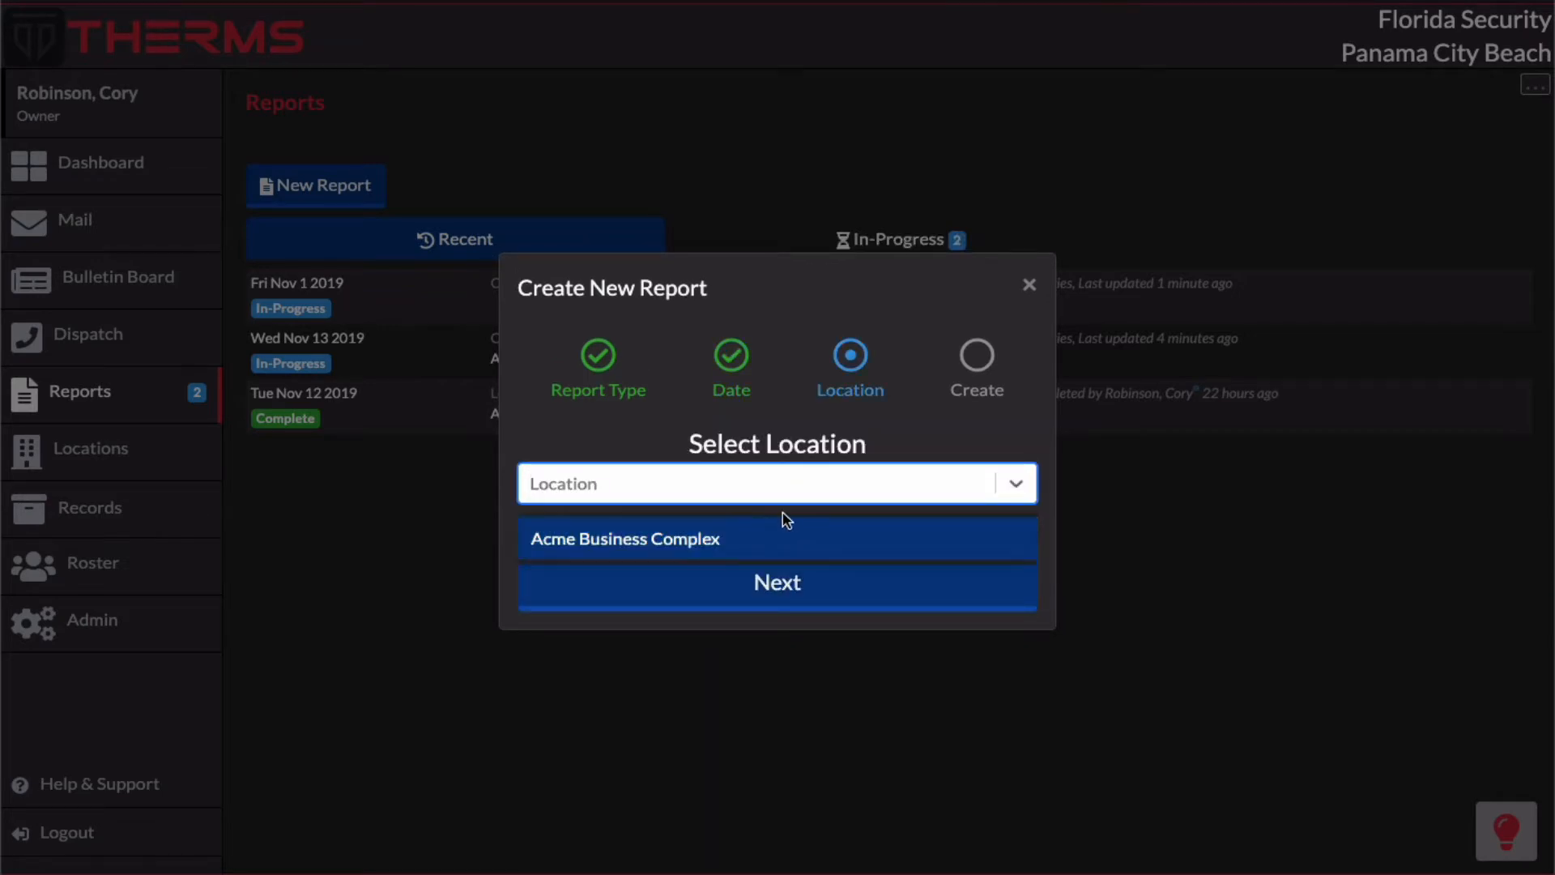
{"action": "left_click", "coordinate": [884, 450]}
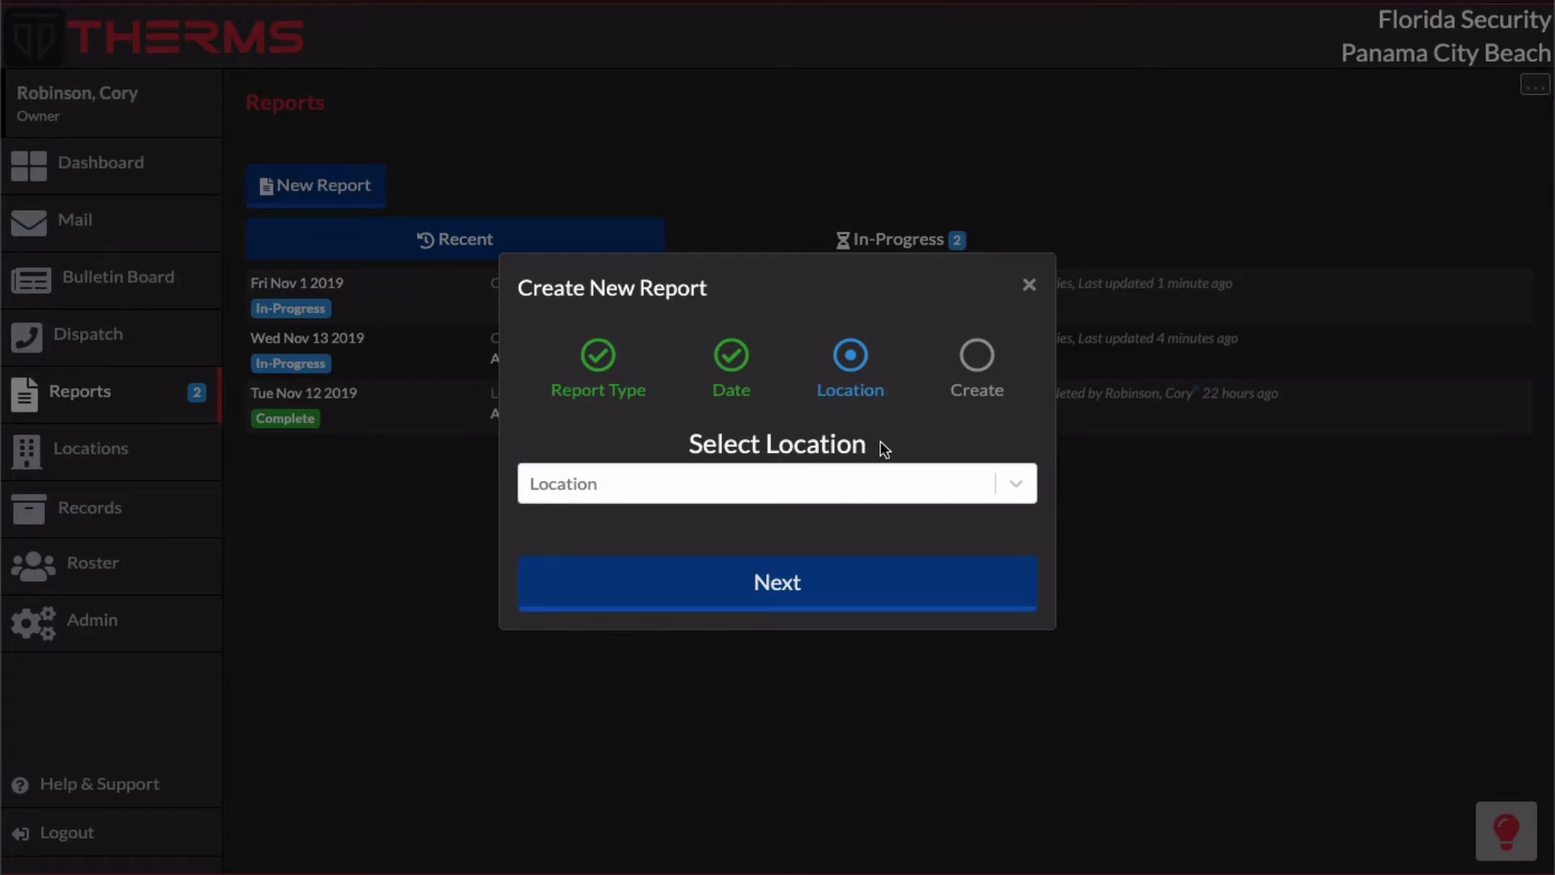
{"action": "left_click", "coordinate": [885, 482]}
{"action": "left_click", "coordinate": [766, 531]}
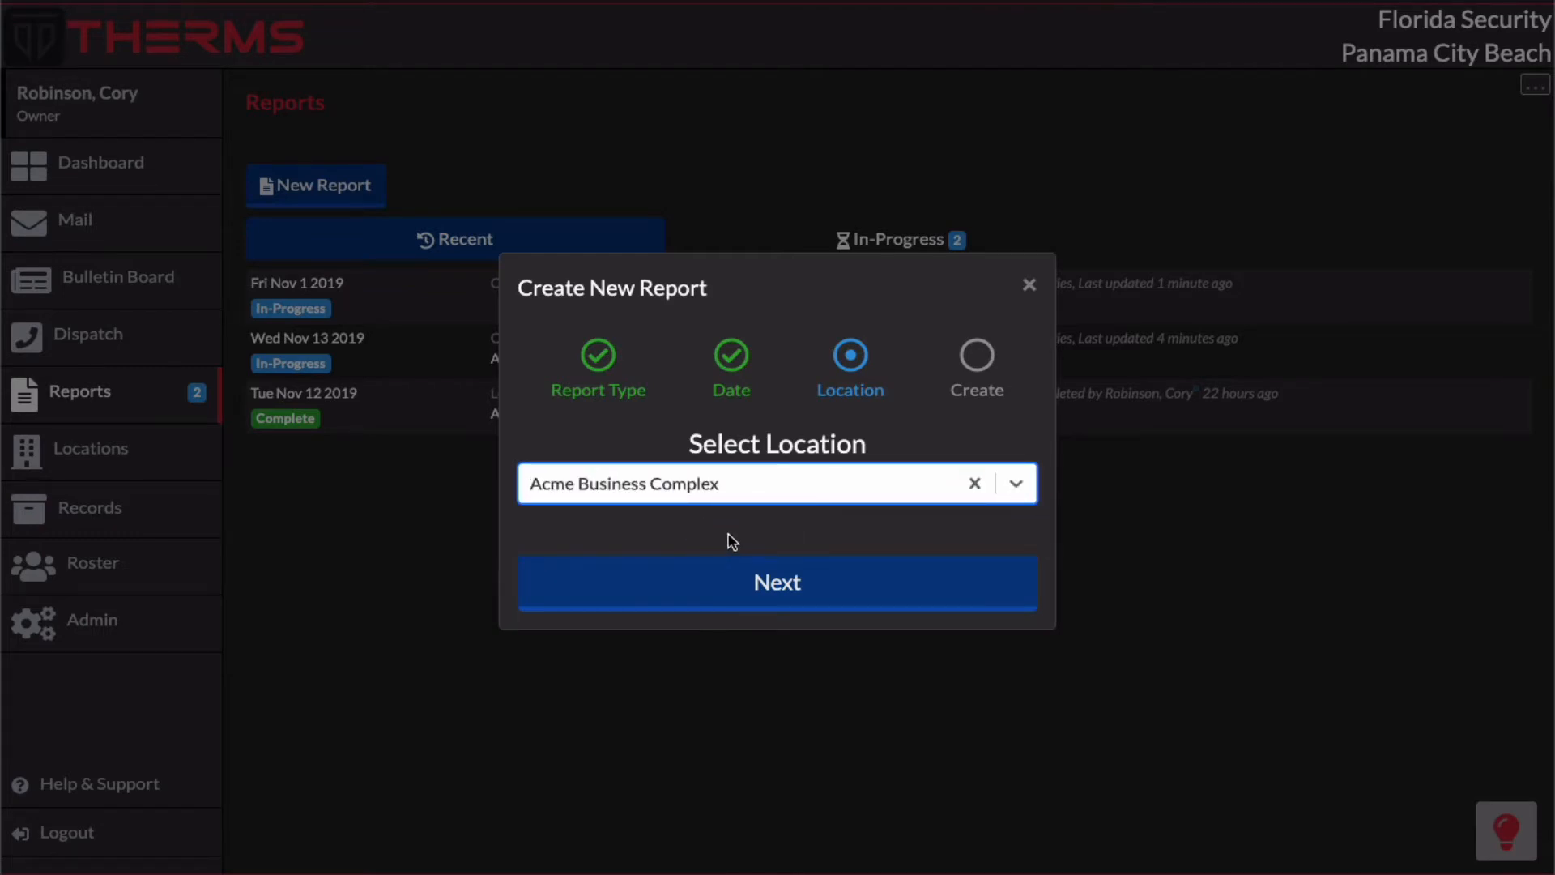
{"action": "left_click", "coordinate": [792, 573]}
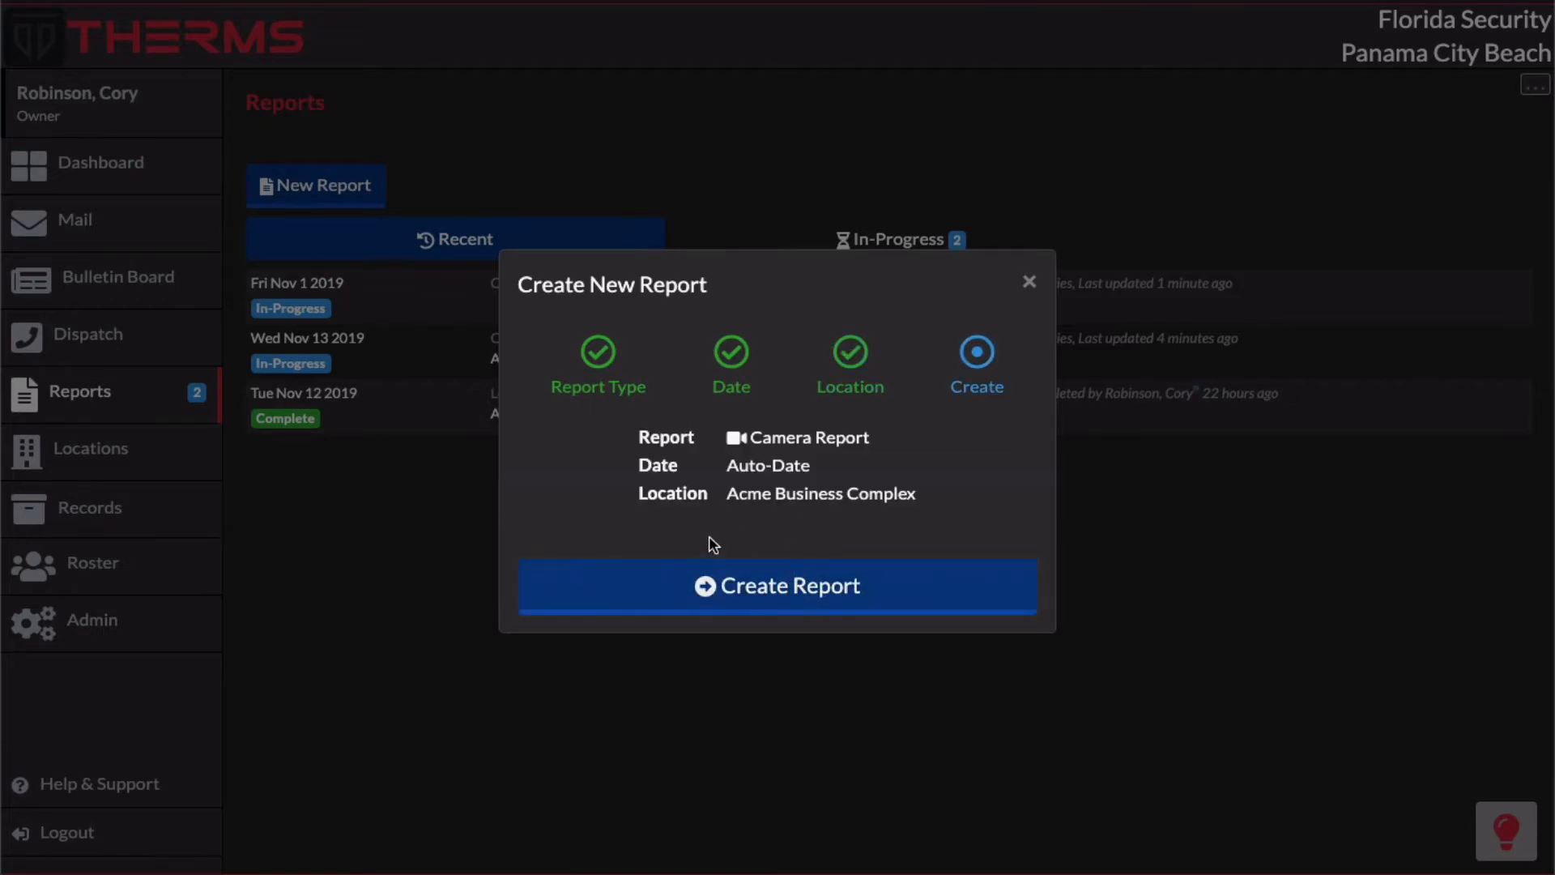
{"action": "left_click", "coordinate": [798, 574]}
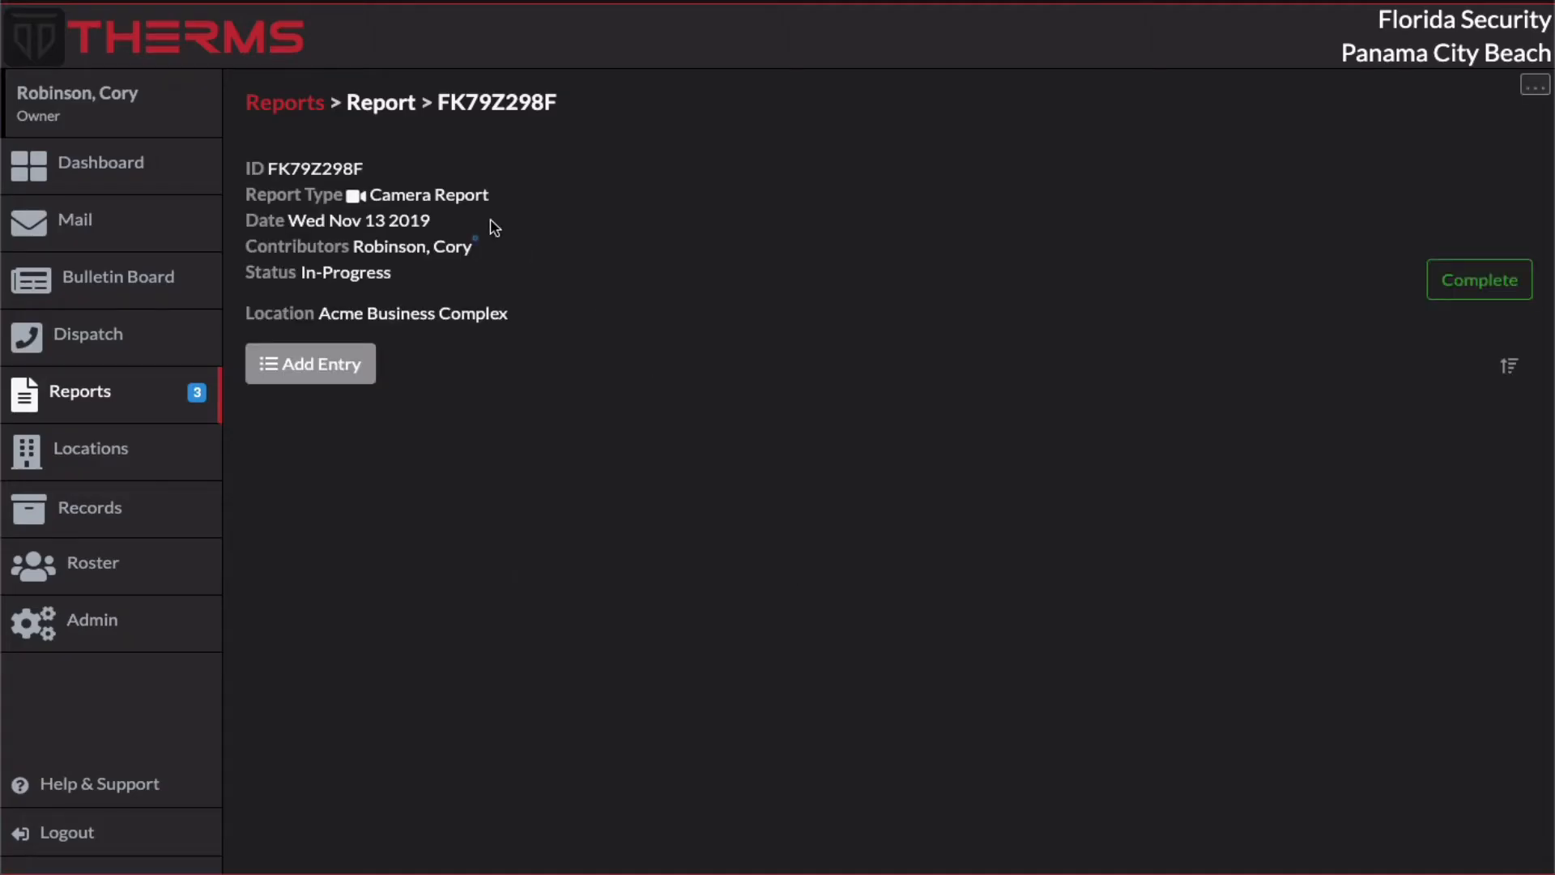
Step: In the Camera Report type's configuration, make a location assignment required and allow multiple locations assignment
{"action": "left_click", "coordinate": [312, 110]}
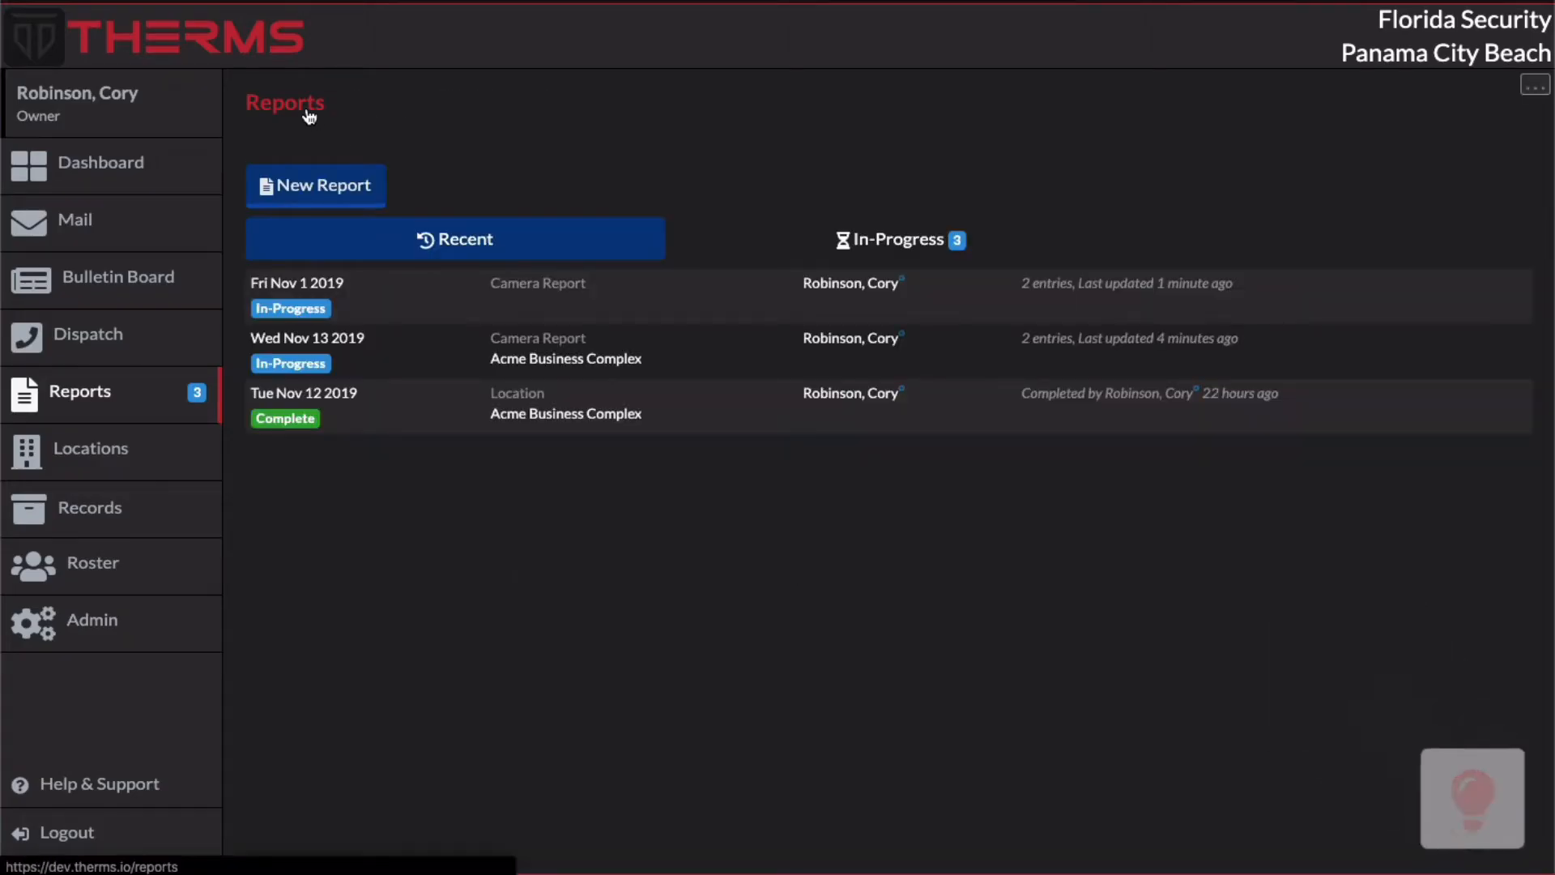
{"action": "left_click", "coordinate": [1533, 84]}
{"action": "left_click", "coordinate": [1440, 154]}
{"action": "scroll", "coordinate": [1445, 150], "scroll_direction": "left", "scroll_amount": 5}
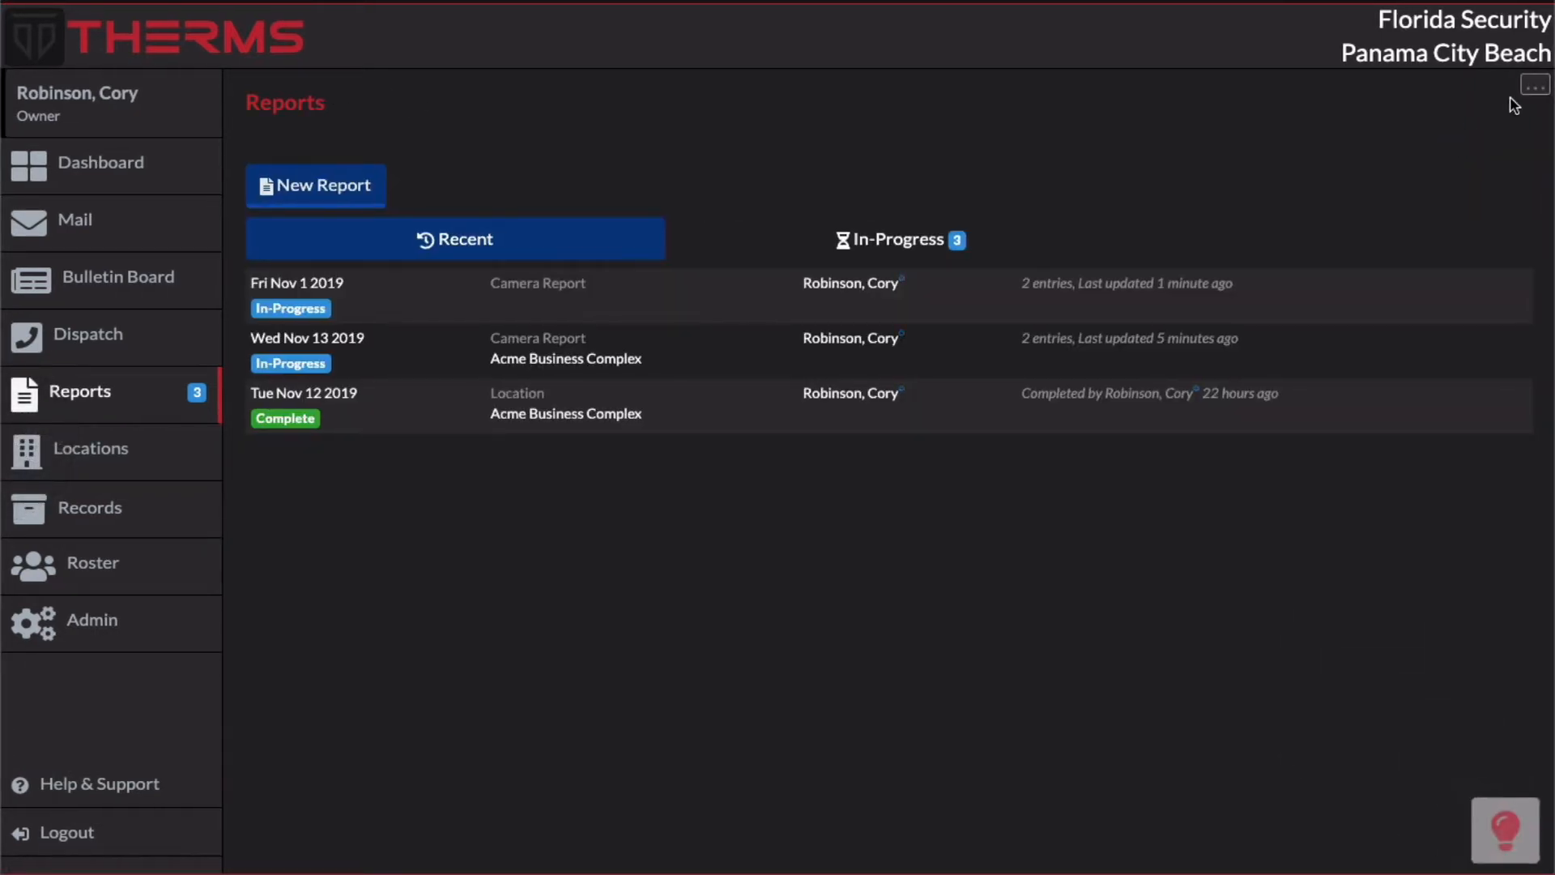
{"action": "left_click", "coordinate": [1515, 96]}
{"action": "left_click", "coordinate": [1491, 124]}
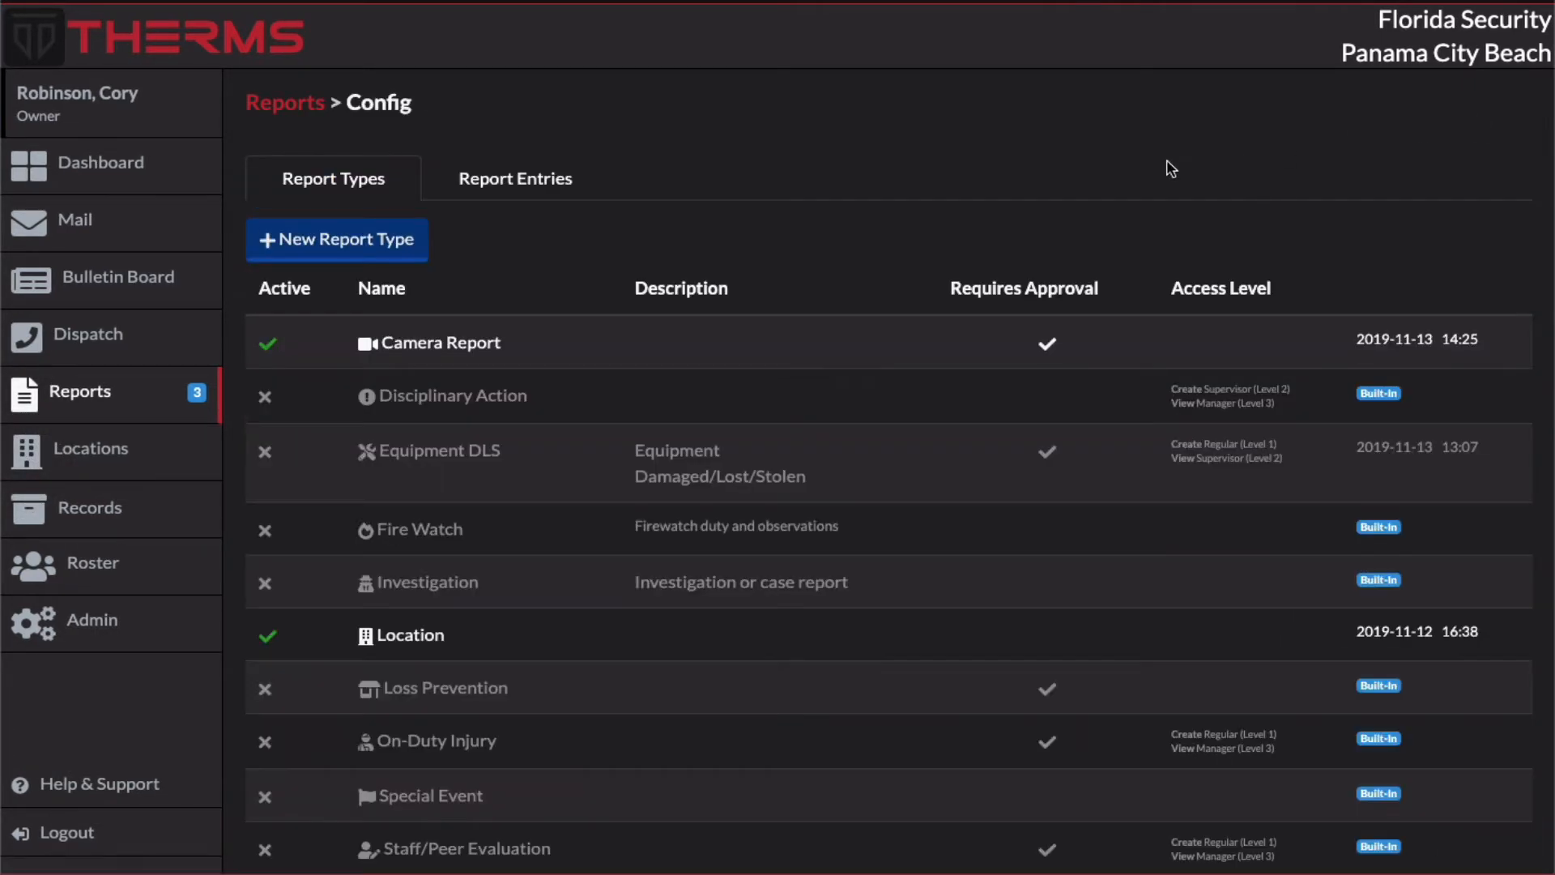
{"action": "left_click", "coordinate": [715, 336]}
{"action": "scroll", "coordinate": [600, 635], "scroll_direction": "down", "scroll_amount": 2}
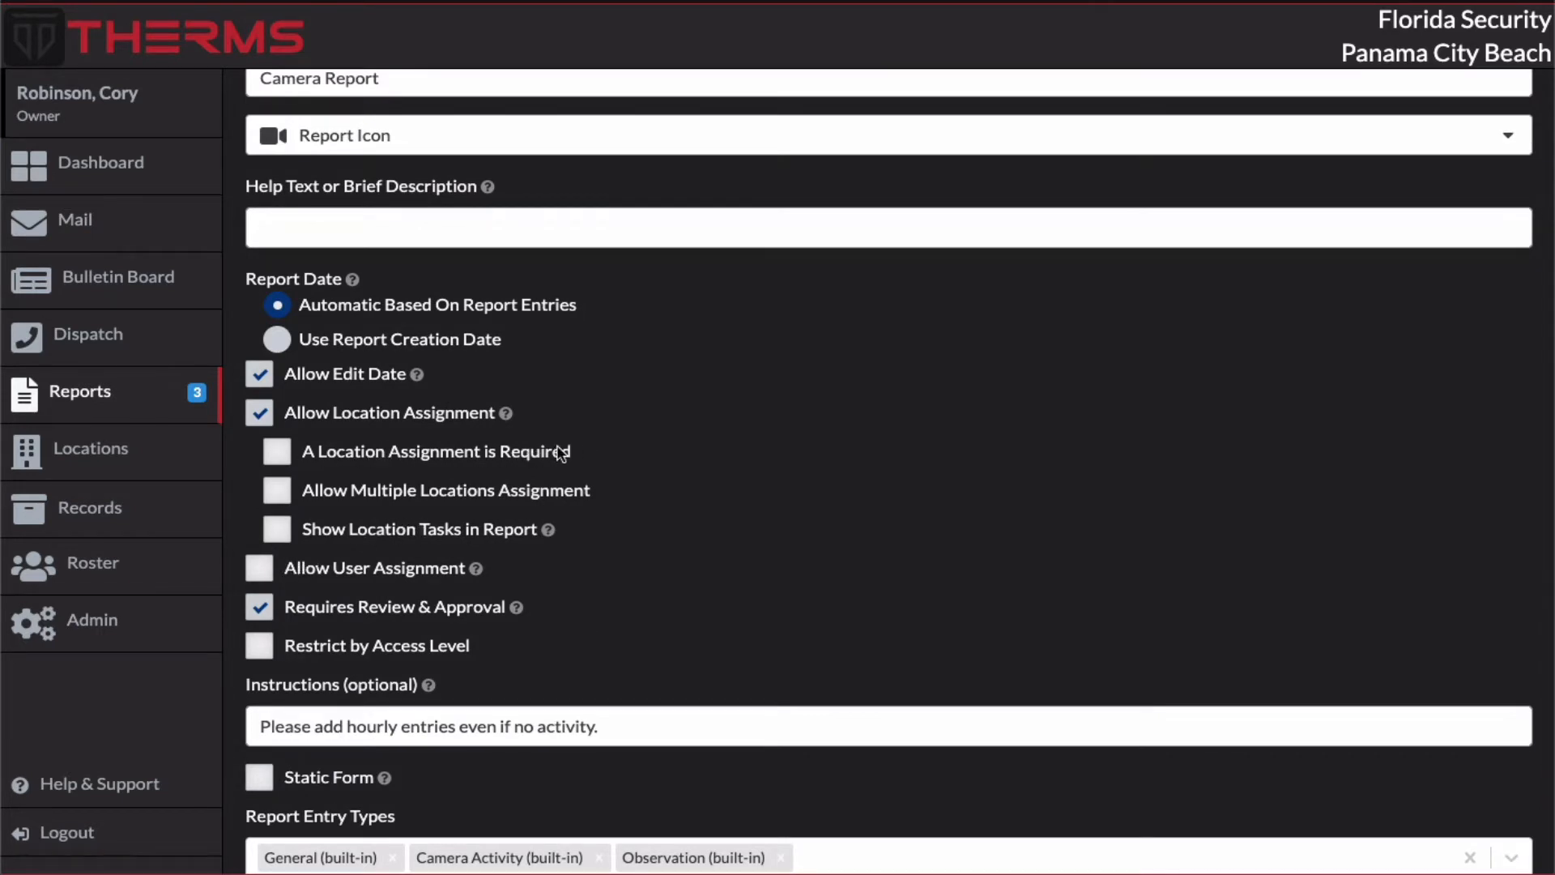
{"action": "left_click", "coordinate": [276, 459]}
{"action": "left_click", "coordinate": [279, 491]}
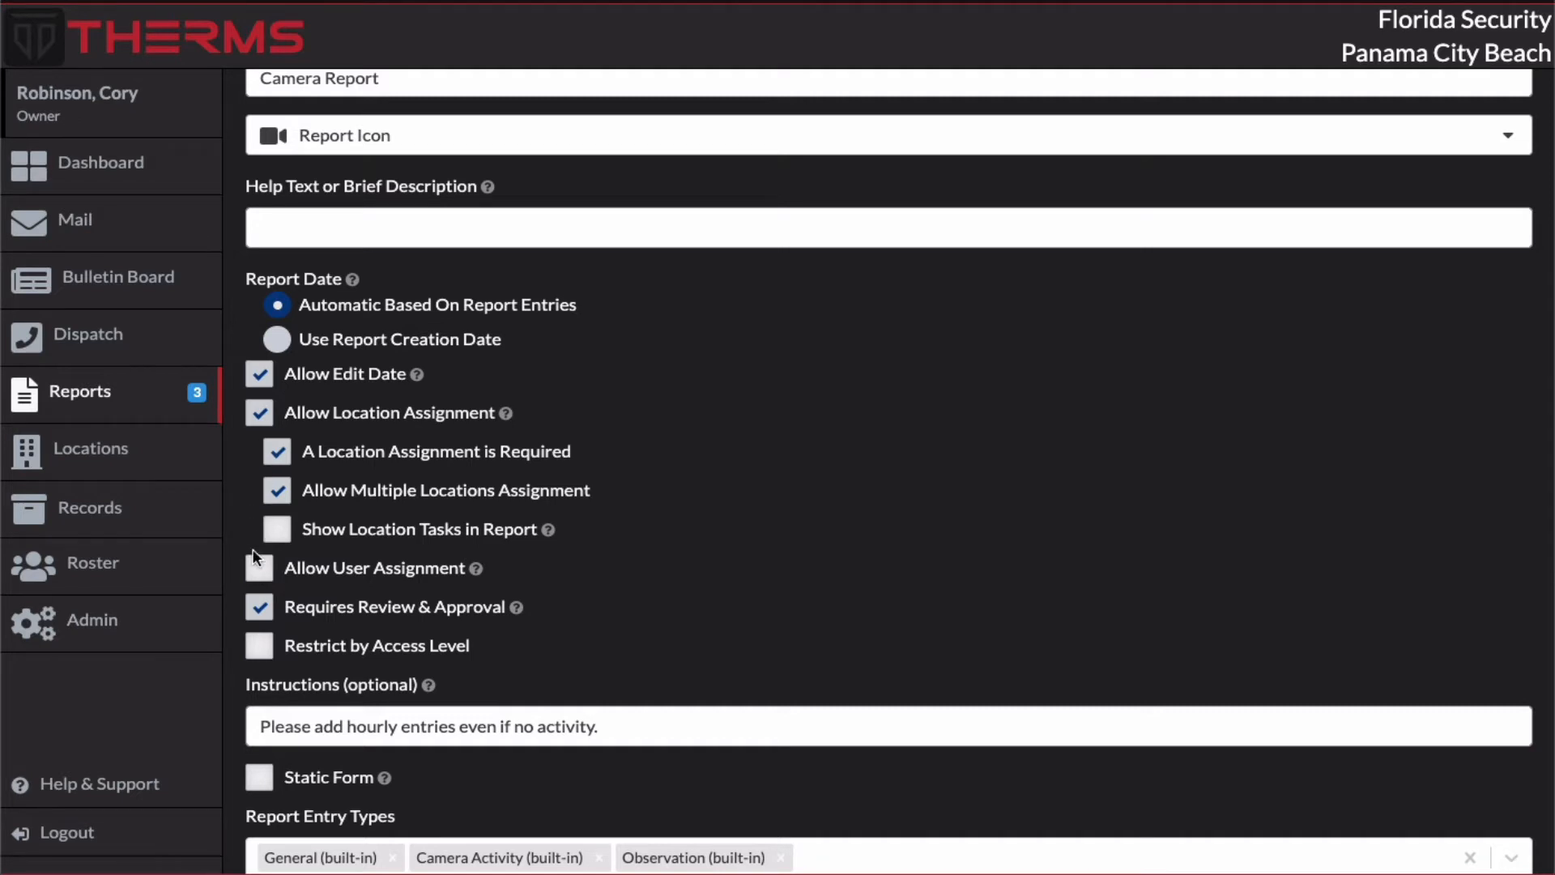
Step: Allow user assignment for the Camera Report type and save the report type
{"action": "left_click", "coordinate": [260, 568]}
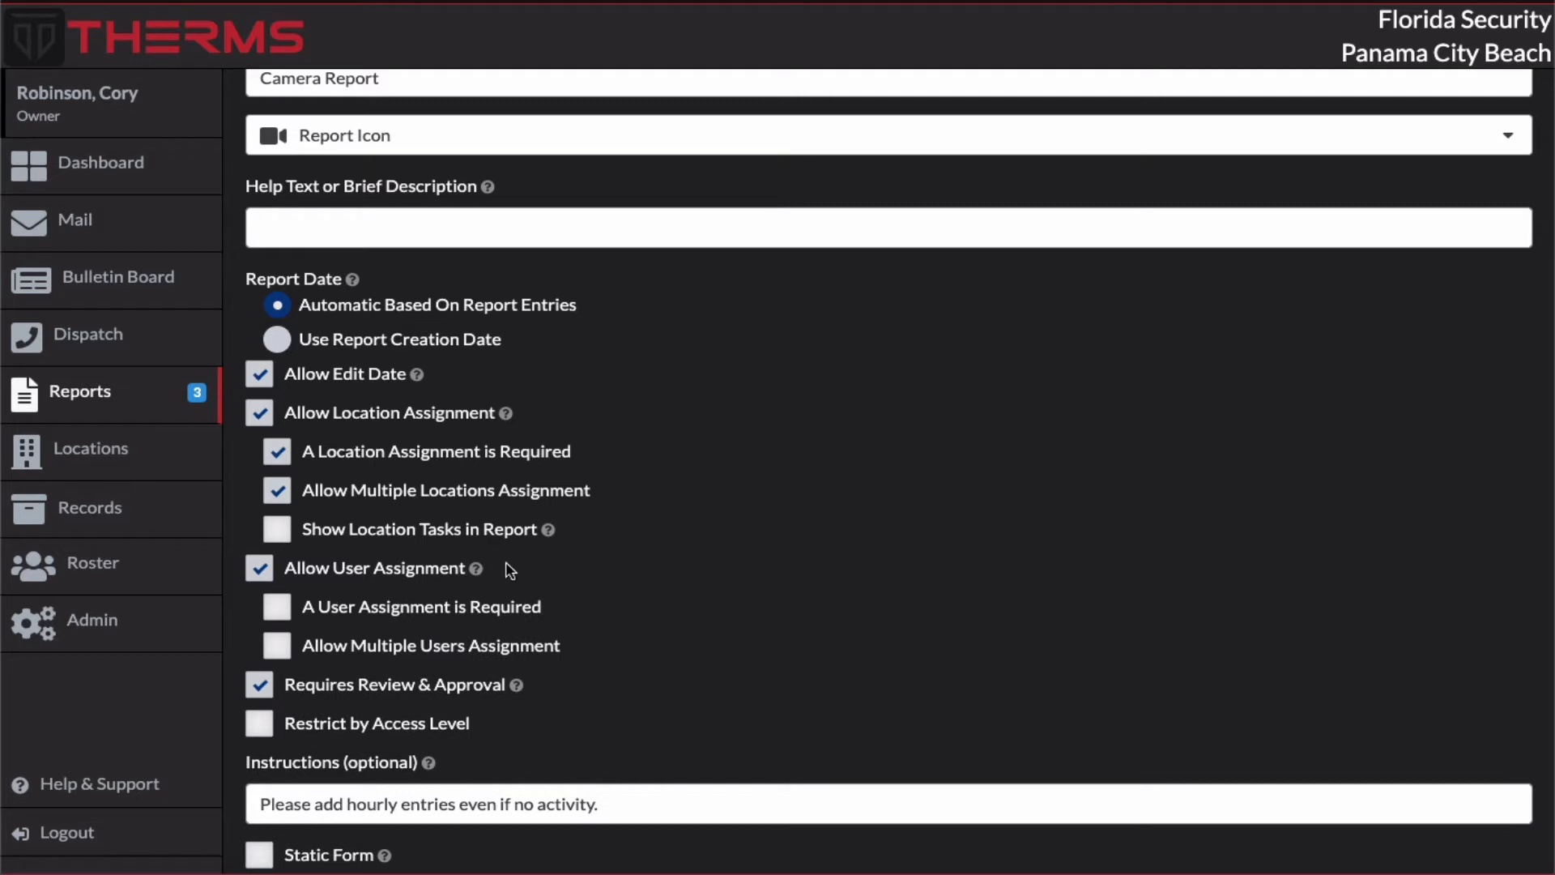
{"action": "scroll", "coordinate": [934, 538], "scroll_direction": "down", "scroll_amount": 2}
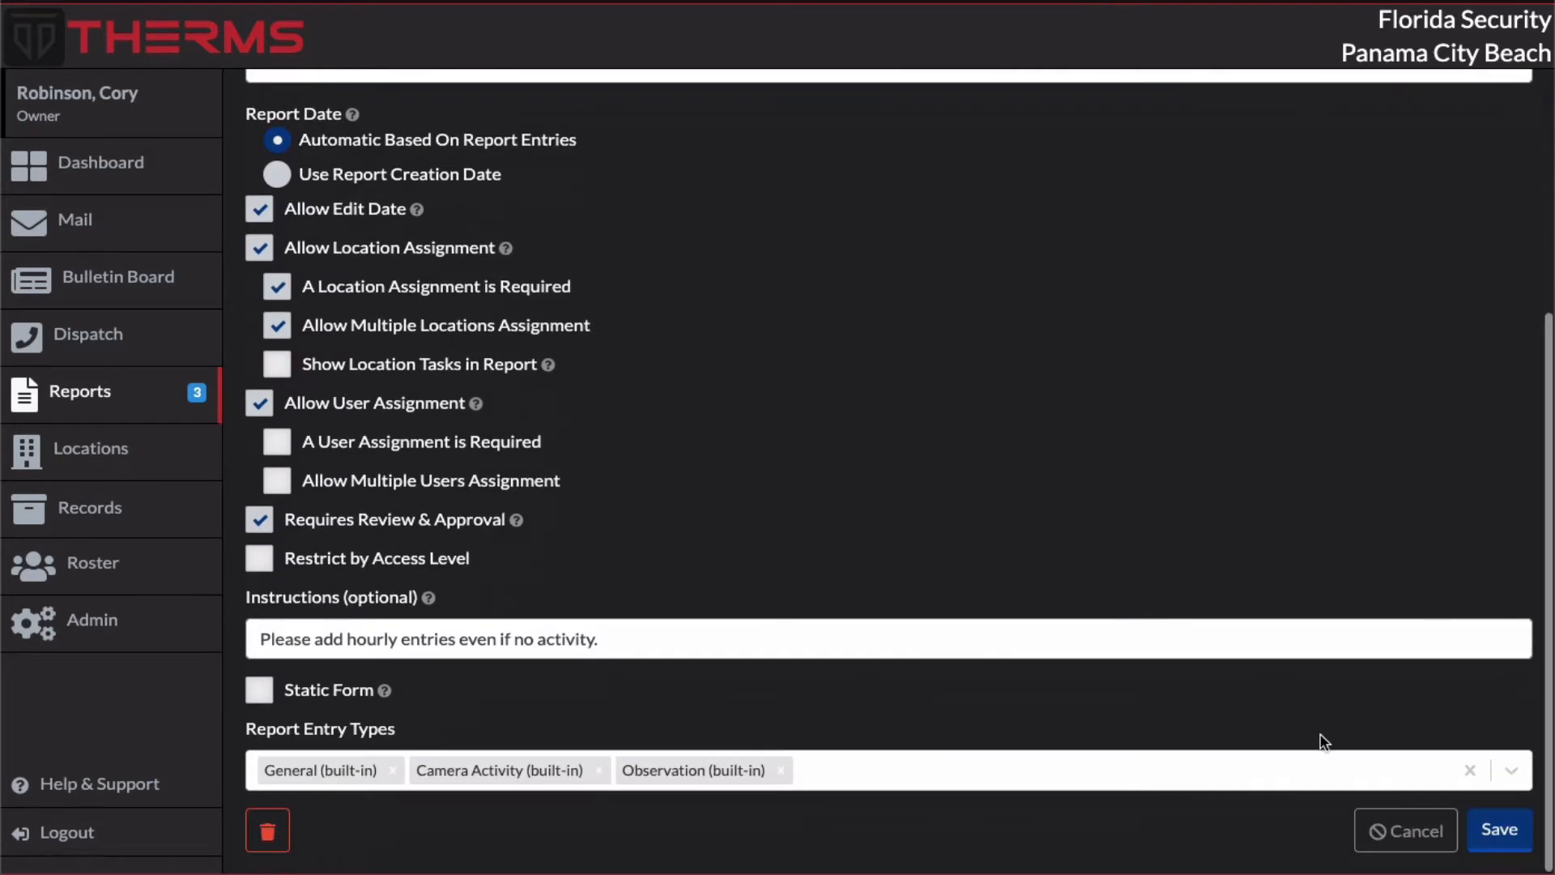
{"action": "left_click", "coordinate": [1502, 830]}
{"action": "scroll", "coordinate": [875, 578], "scroll_direction": "up", "scroll_amount": 3}
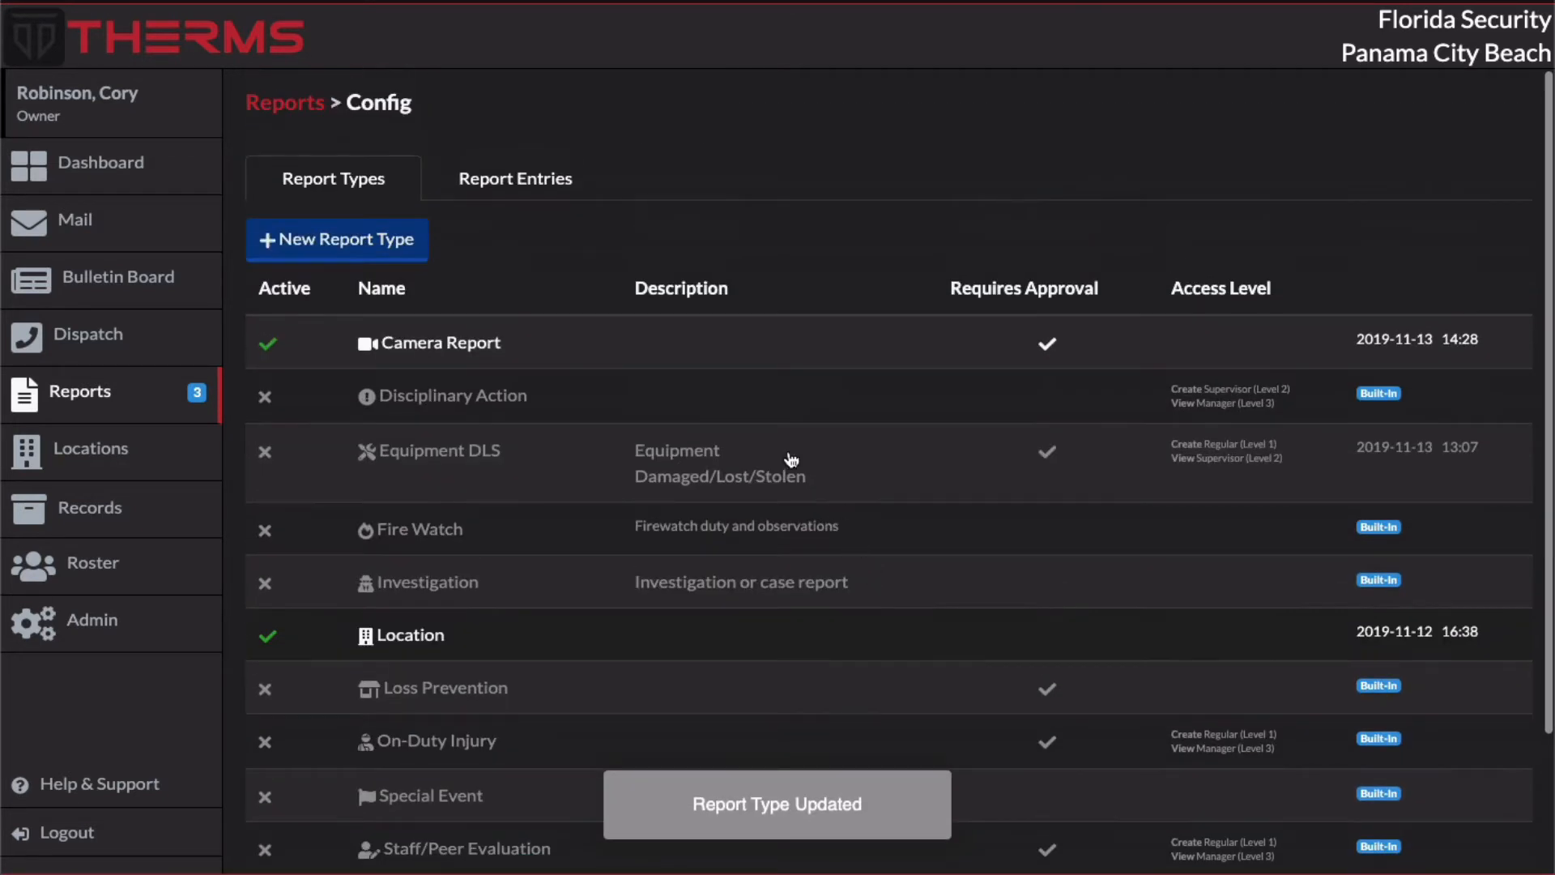
Step: Create another Camera Report with the auto-date, the Acme Business Complex location and the second listed user assigned
{"action": "left_click", "coordinate": [273, 109]}
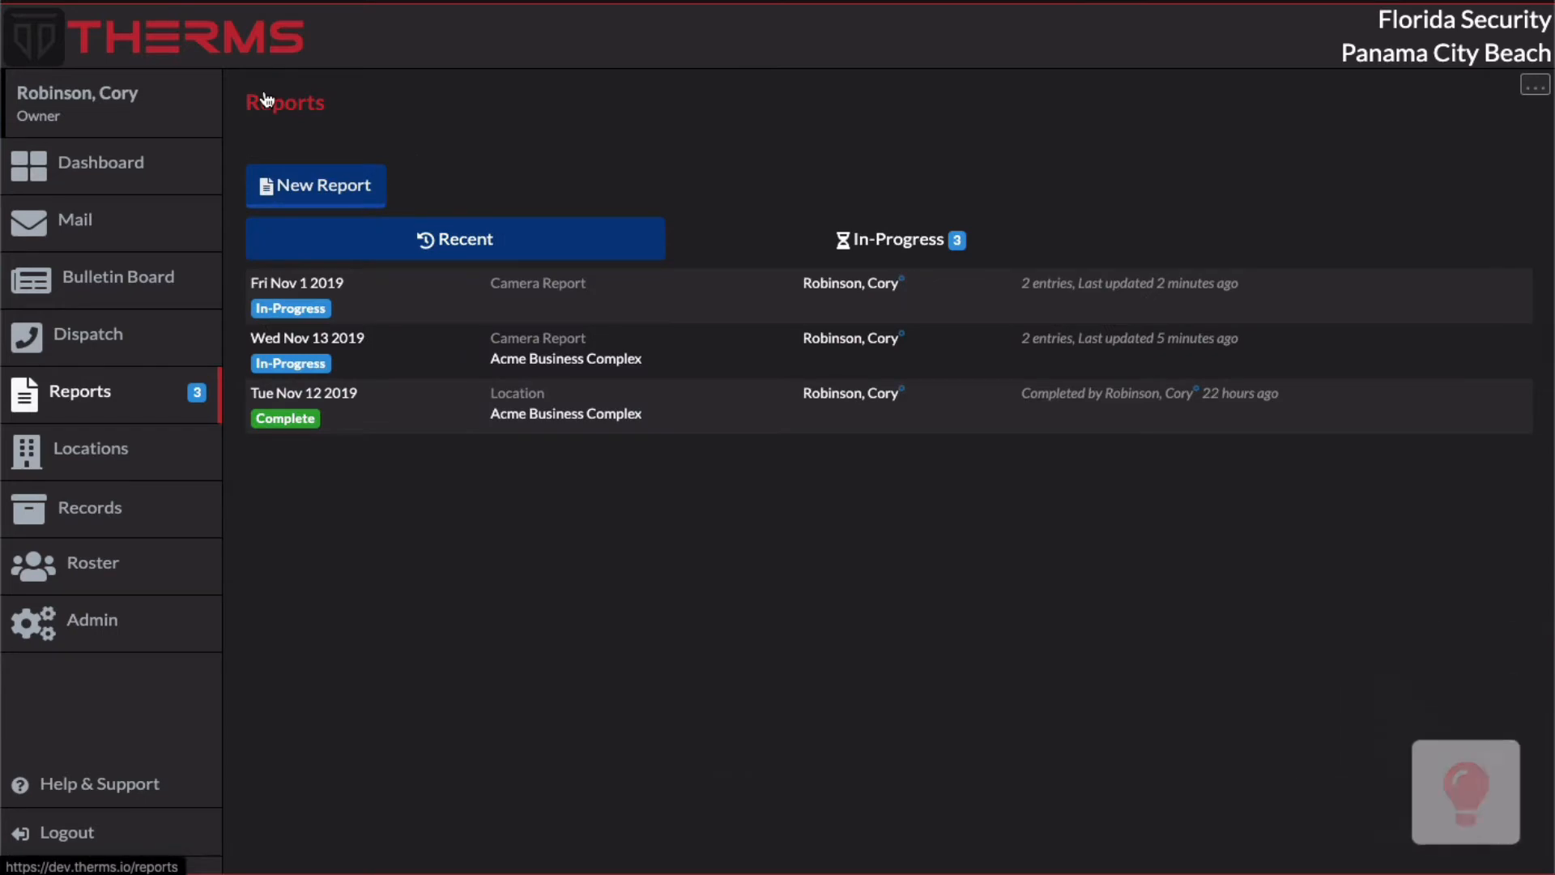
{"action": "left_click", "coordinate": [327, 191]}
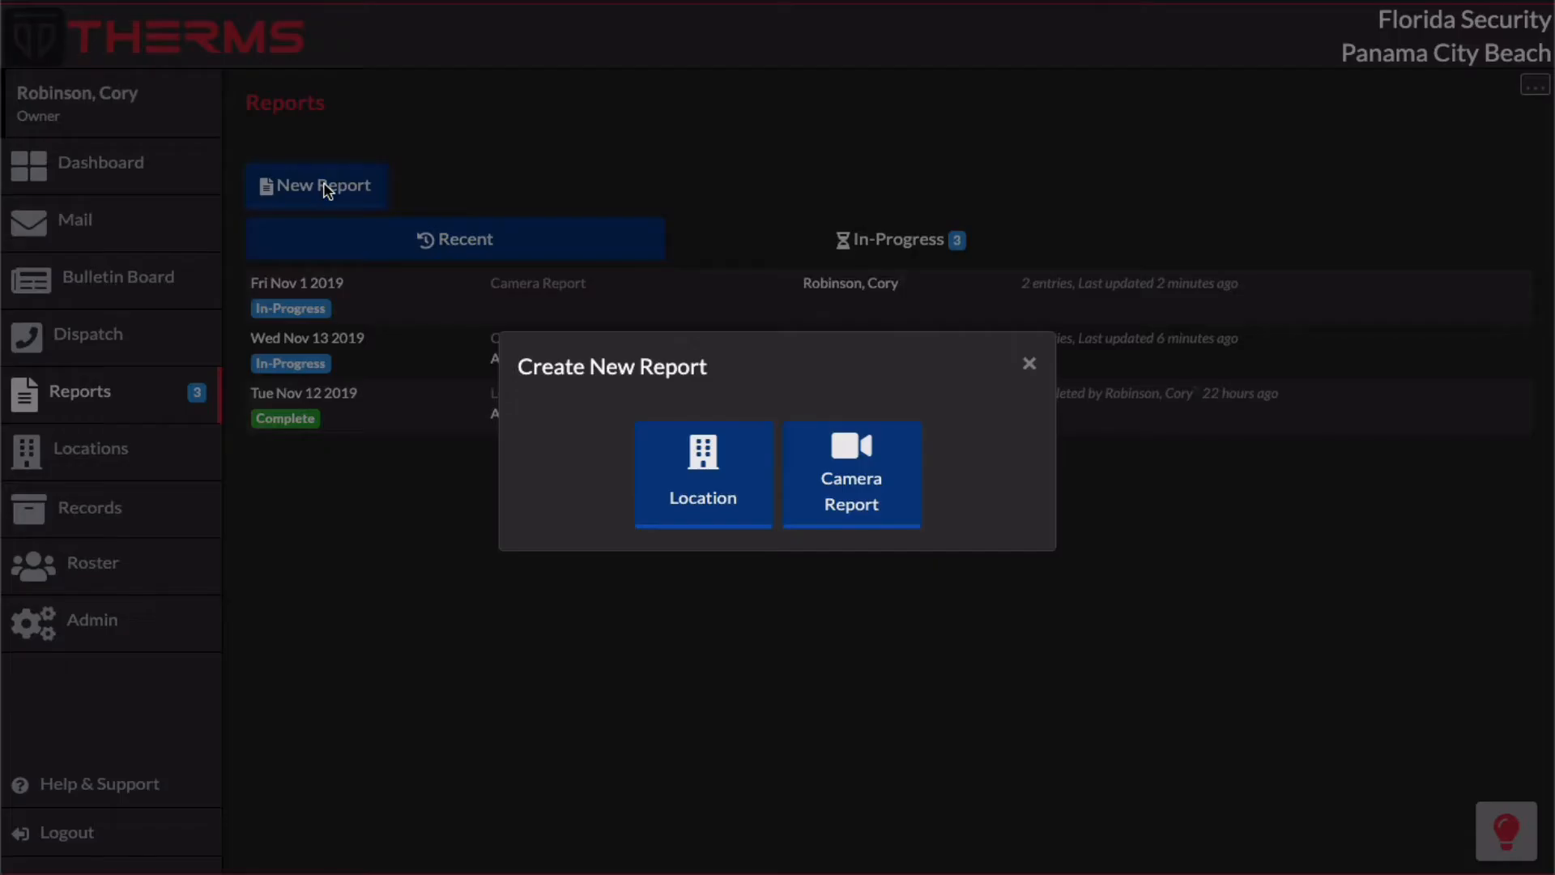
{"action": "left_click", "coordinate": [847, 476]}
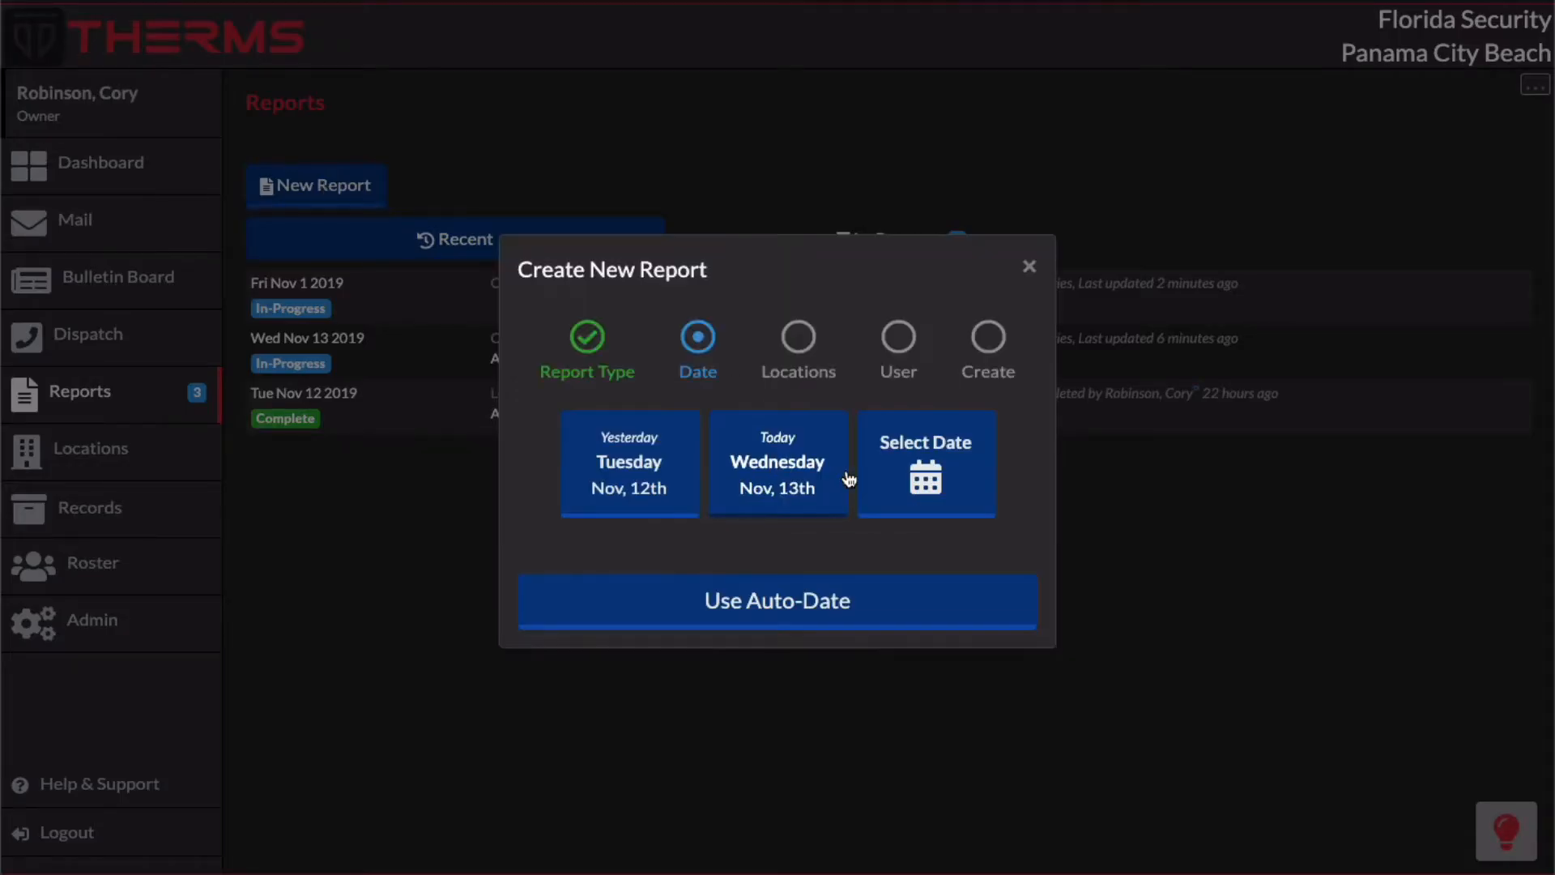
{"action": "left_click", "coordinate": [777, 601]}
{"action": "left_click", "coordinate": [767, 496]}
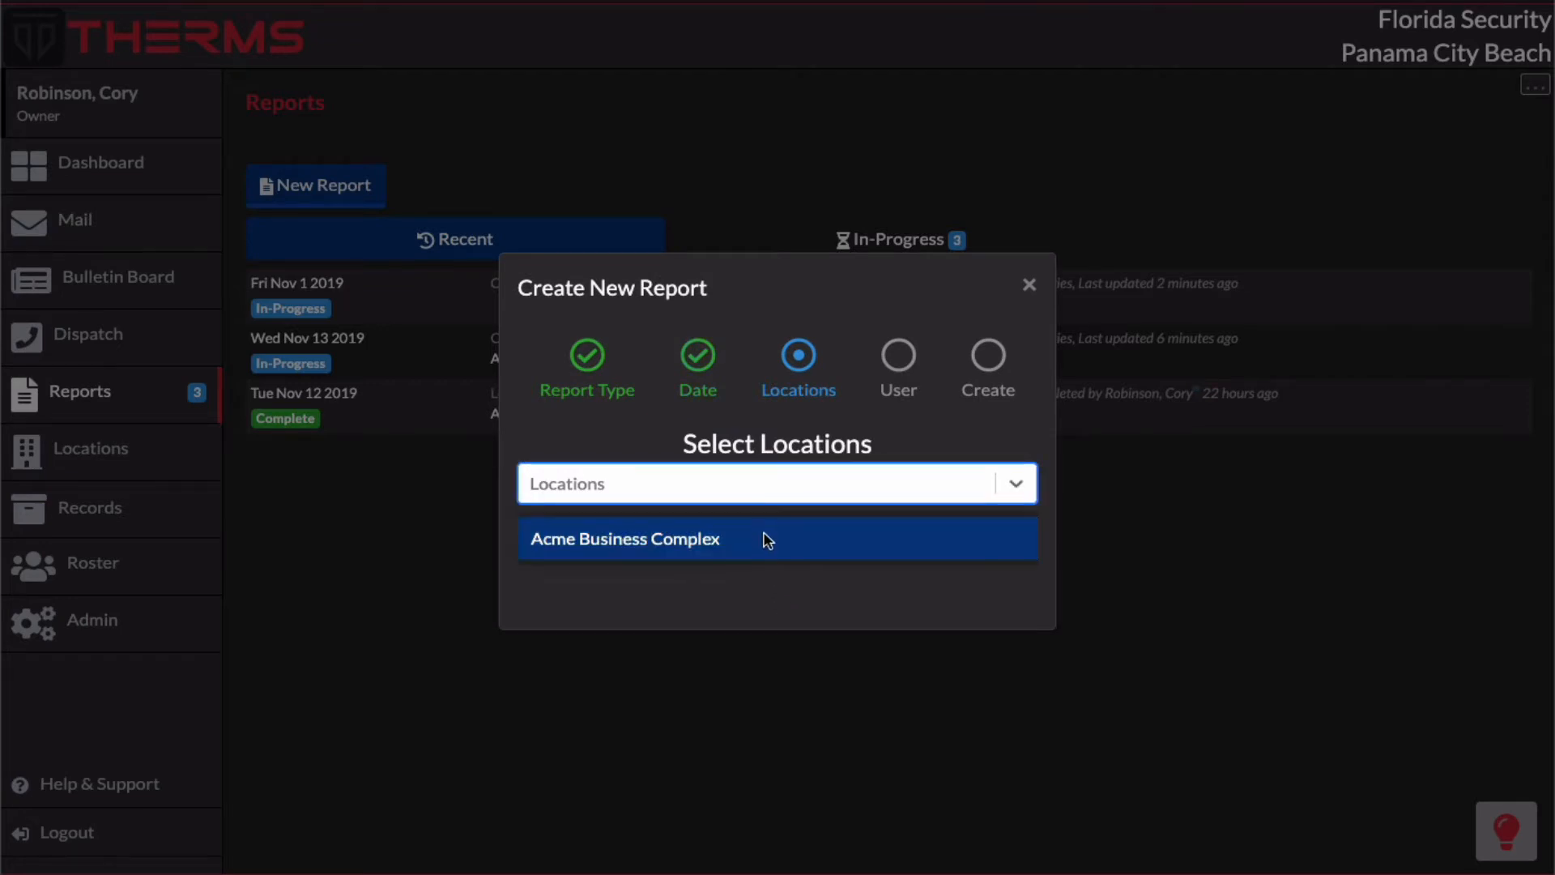
{"action": "left_click", "coordinate": [767, 537]}
{"action": "left_click", "coordinate": [772, 591]}
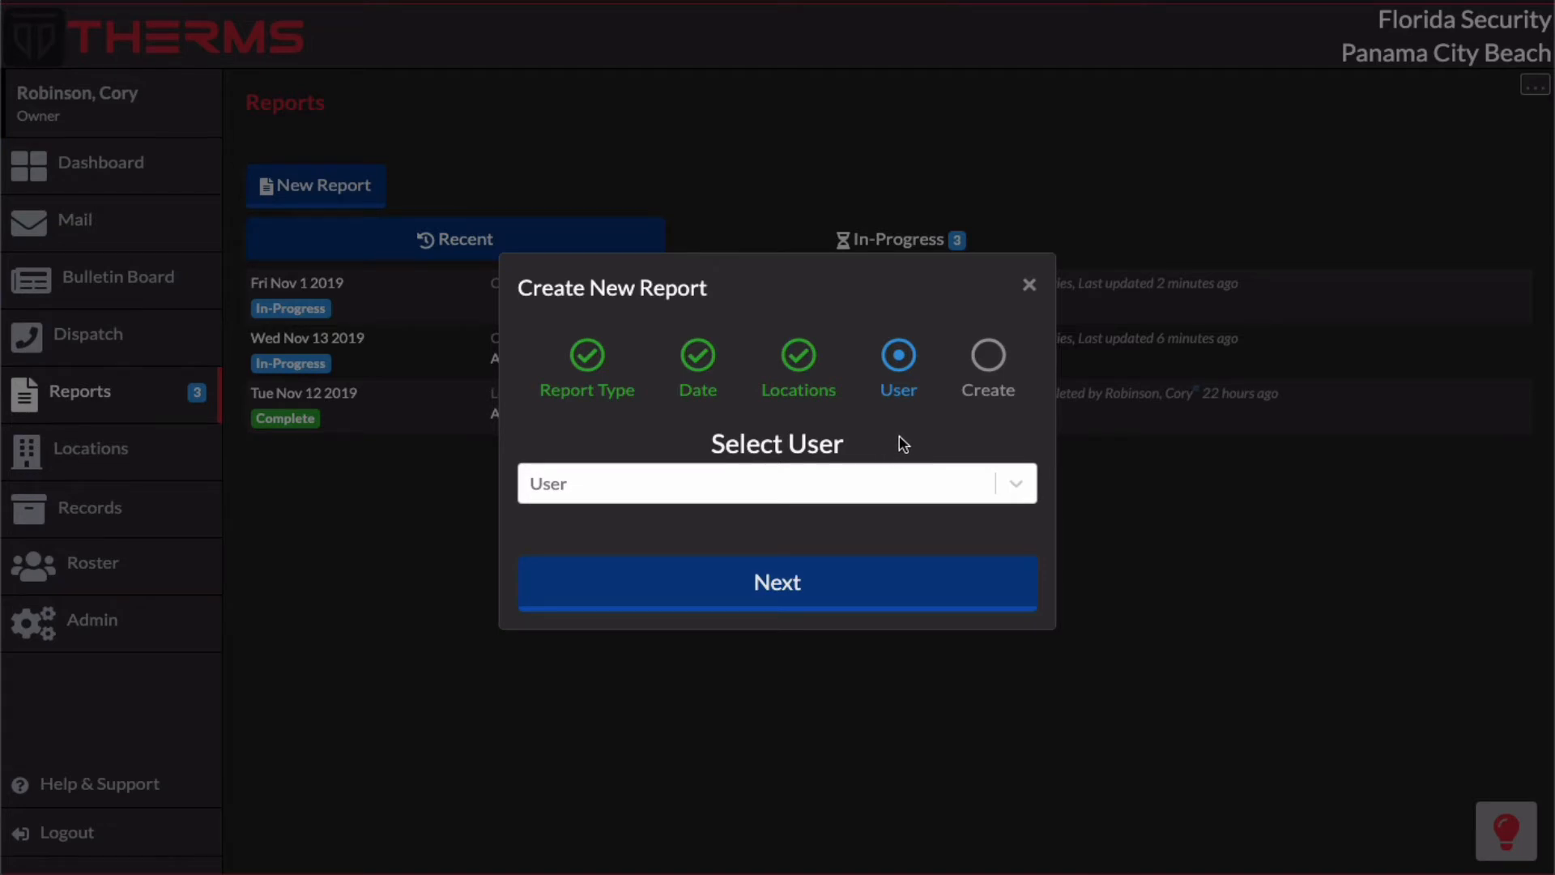
{"action": "left_click", "coordinate": [872, 483]}
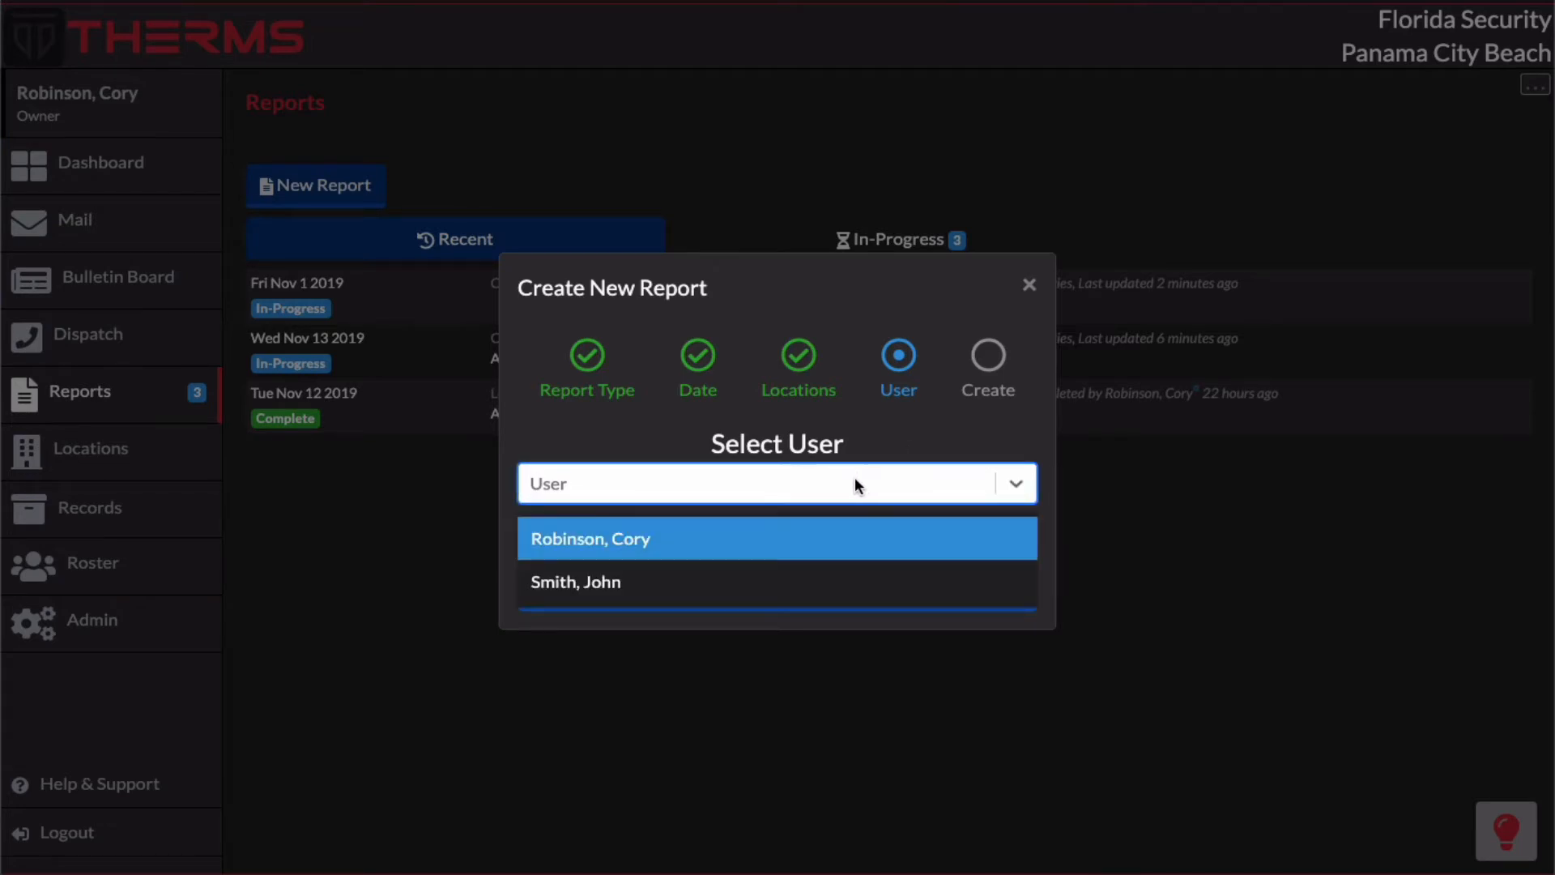
{"action": "left_click", "coordinate": [769, 581]}
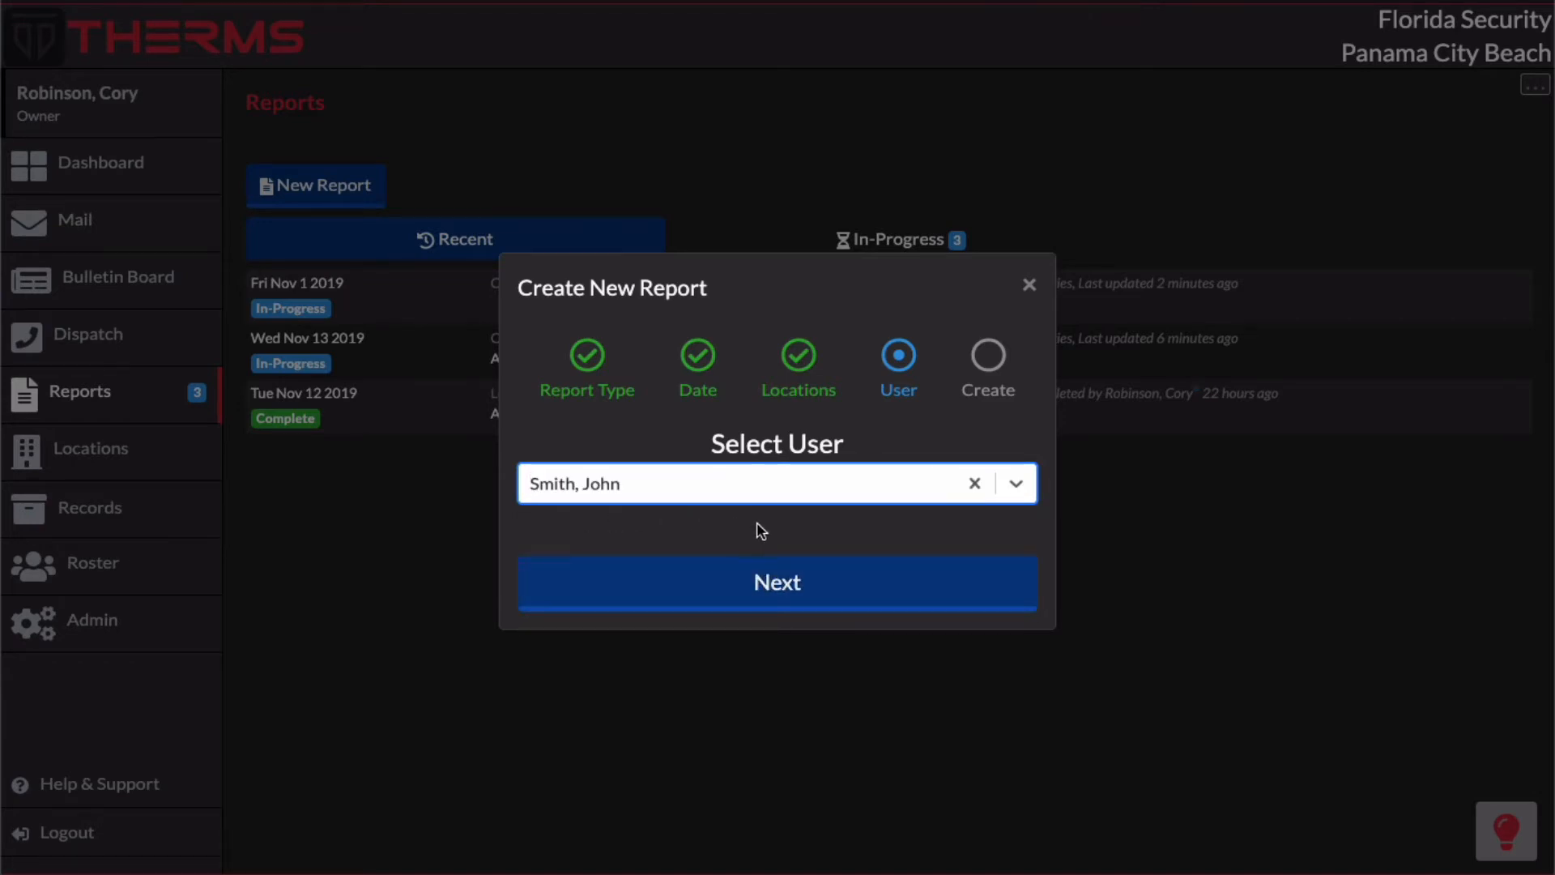
{"action": "left_click", "coordinate": [788, 583]}
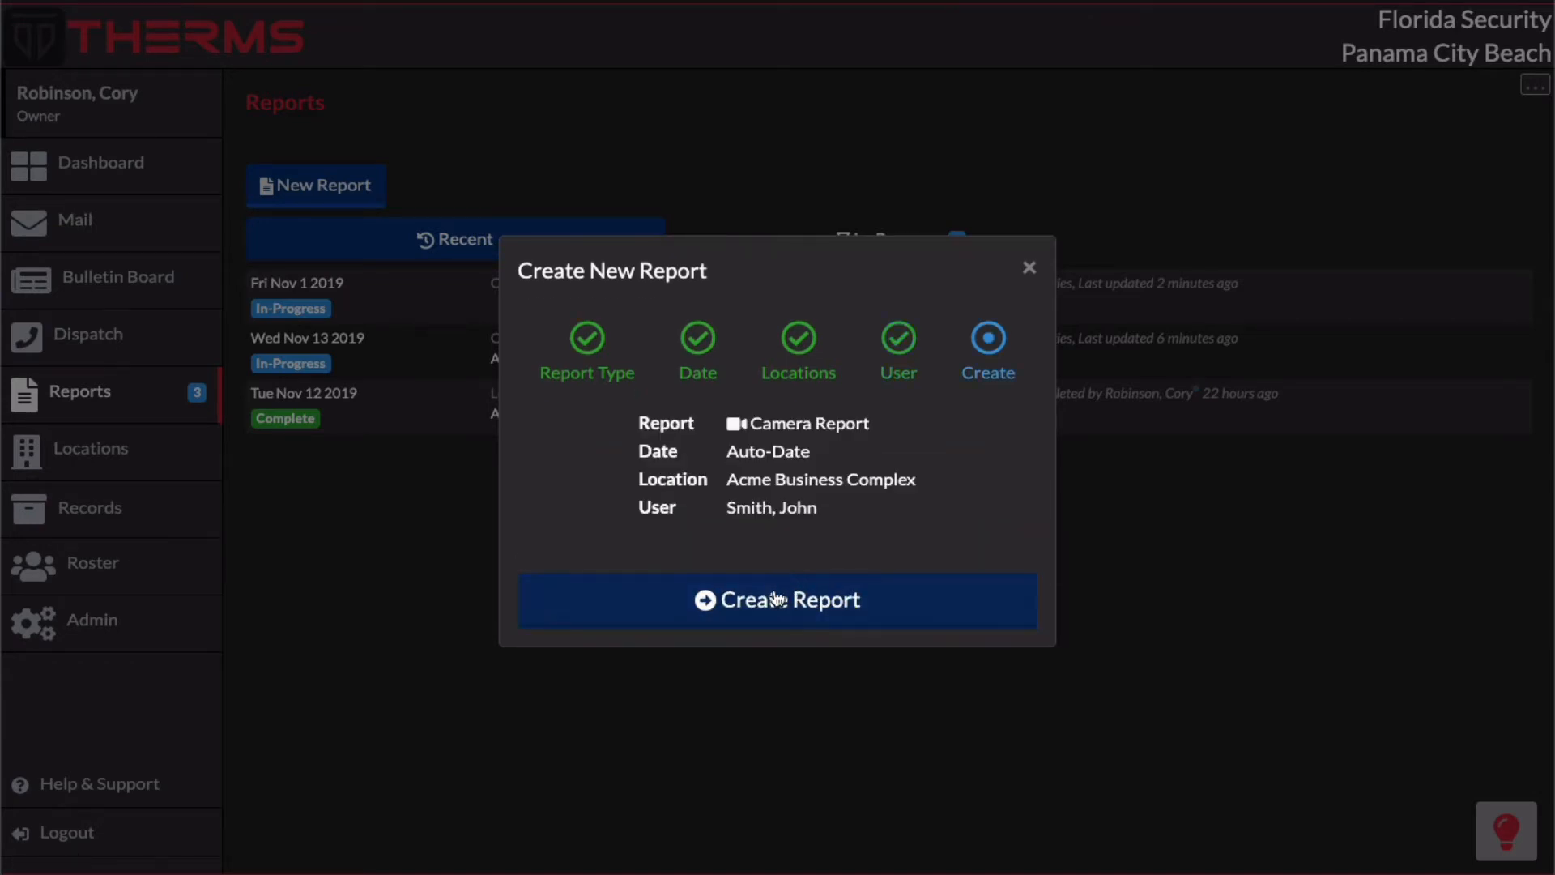
{"action": "left_click", "coordinate": [766, 607]}
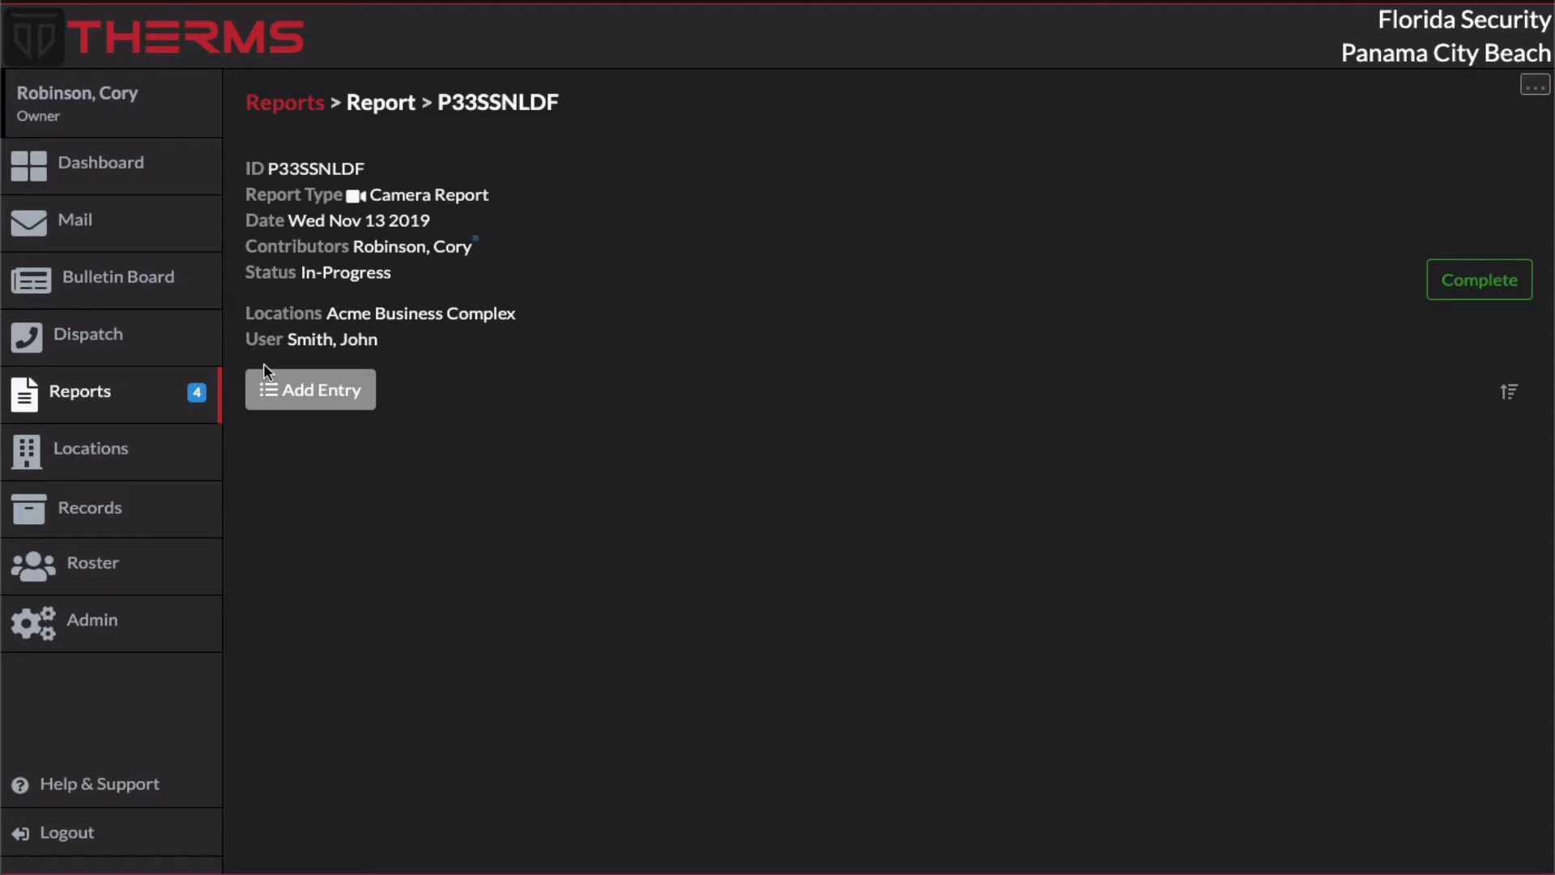
Step: Add a General entry reading "this is an entry" to the new report and save it
{"action": "left_click", "coordinate": [304, 387]}
{"action": "left_click", "coordinate": [620, 477]}
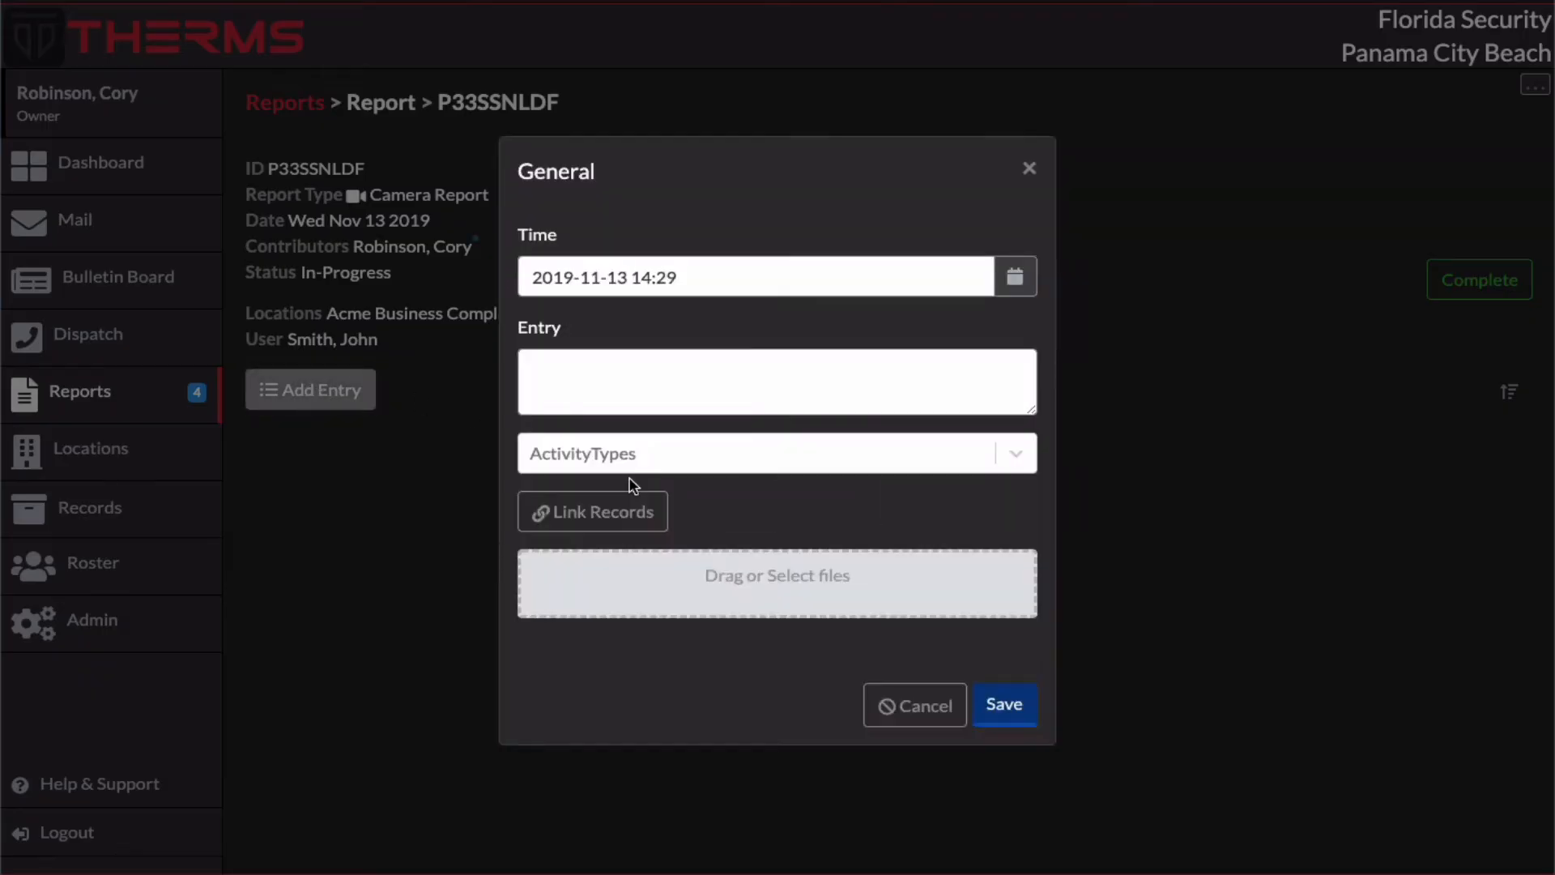
{"action": "left_click", "coordinate": [810, 408]}
{"action": "type", "text": "this is an entry"}
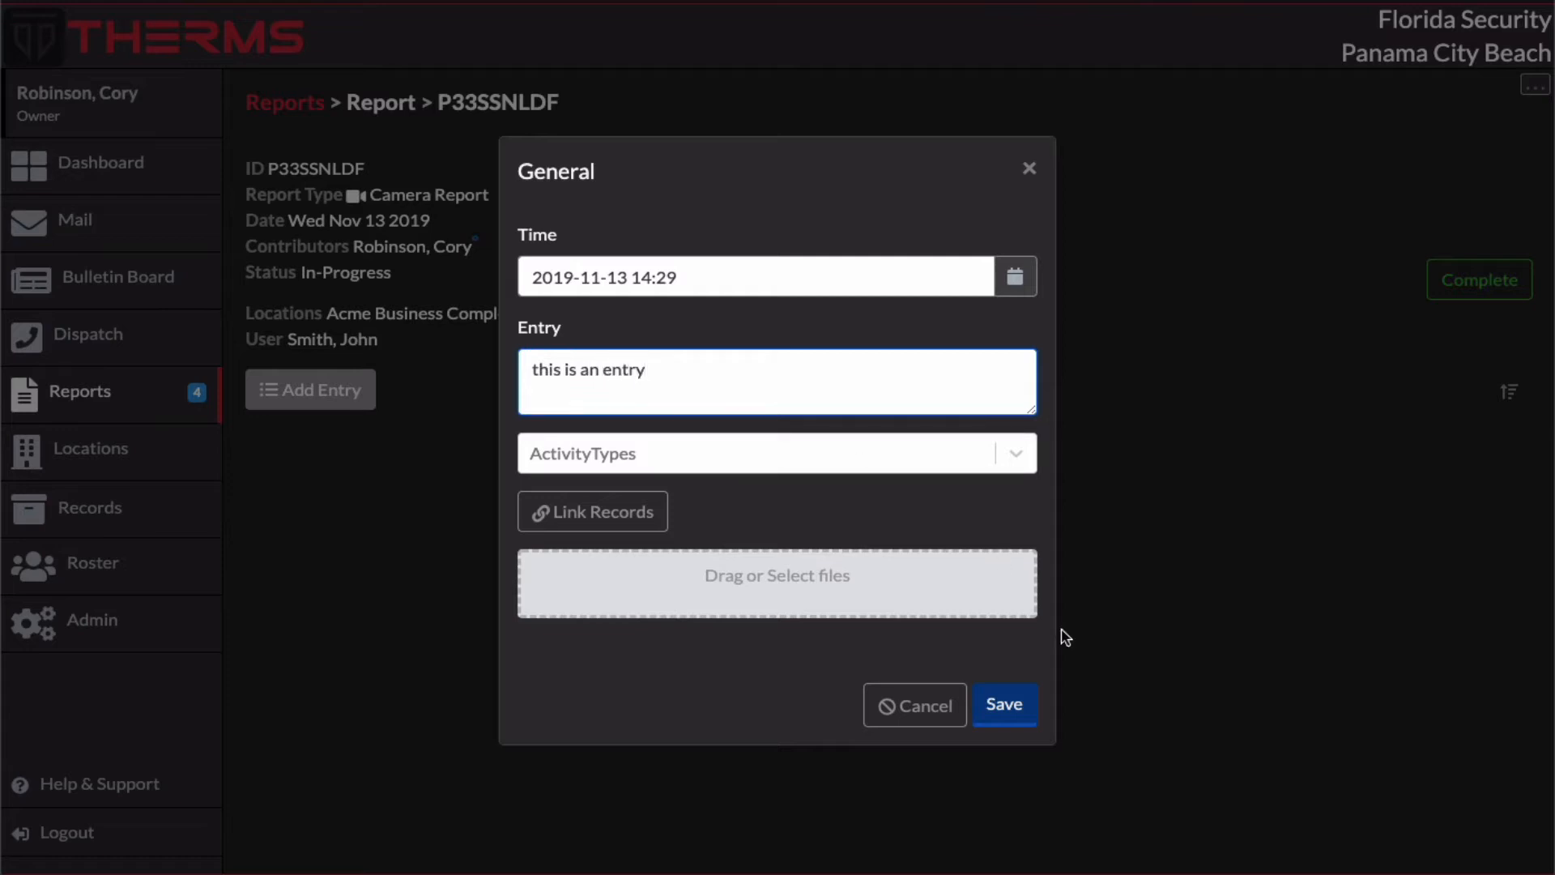
{"action": "left_click", "coordinate": [1004, 704]}
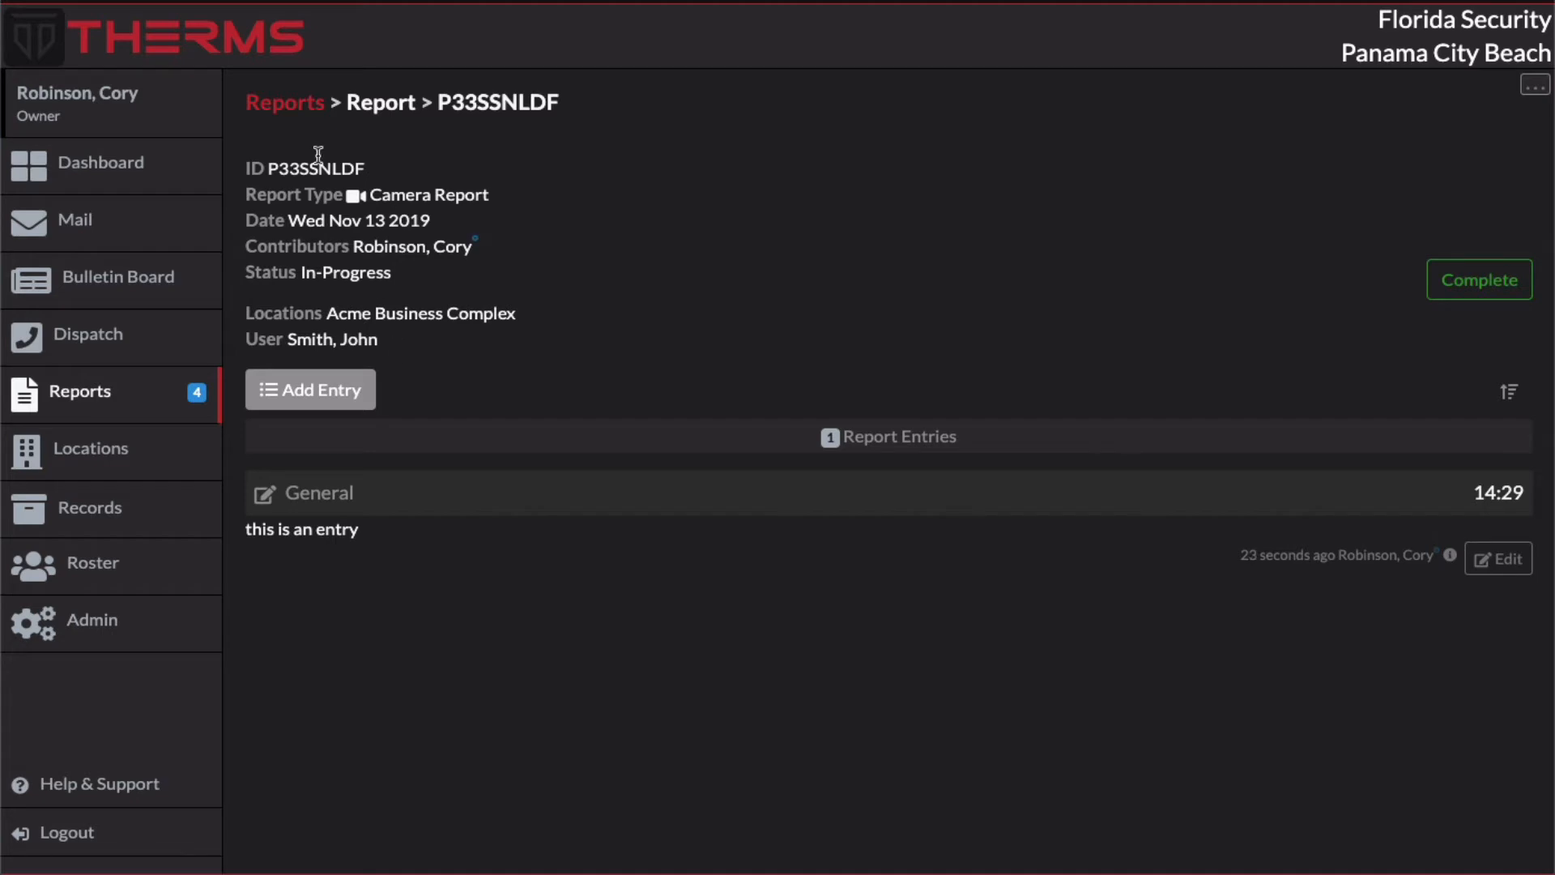
Step: Open the On-Duty Injury report type's configuration and review its date, user assignment and access level settings
{"action": "left_click", "coordinate": [300, 117]}
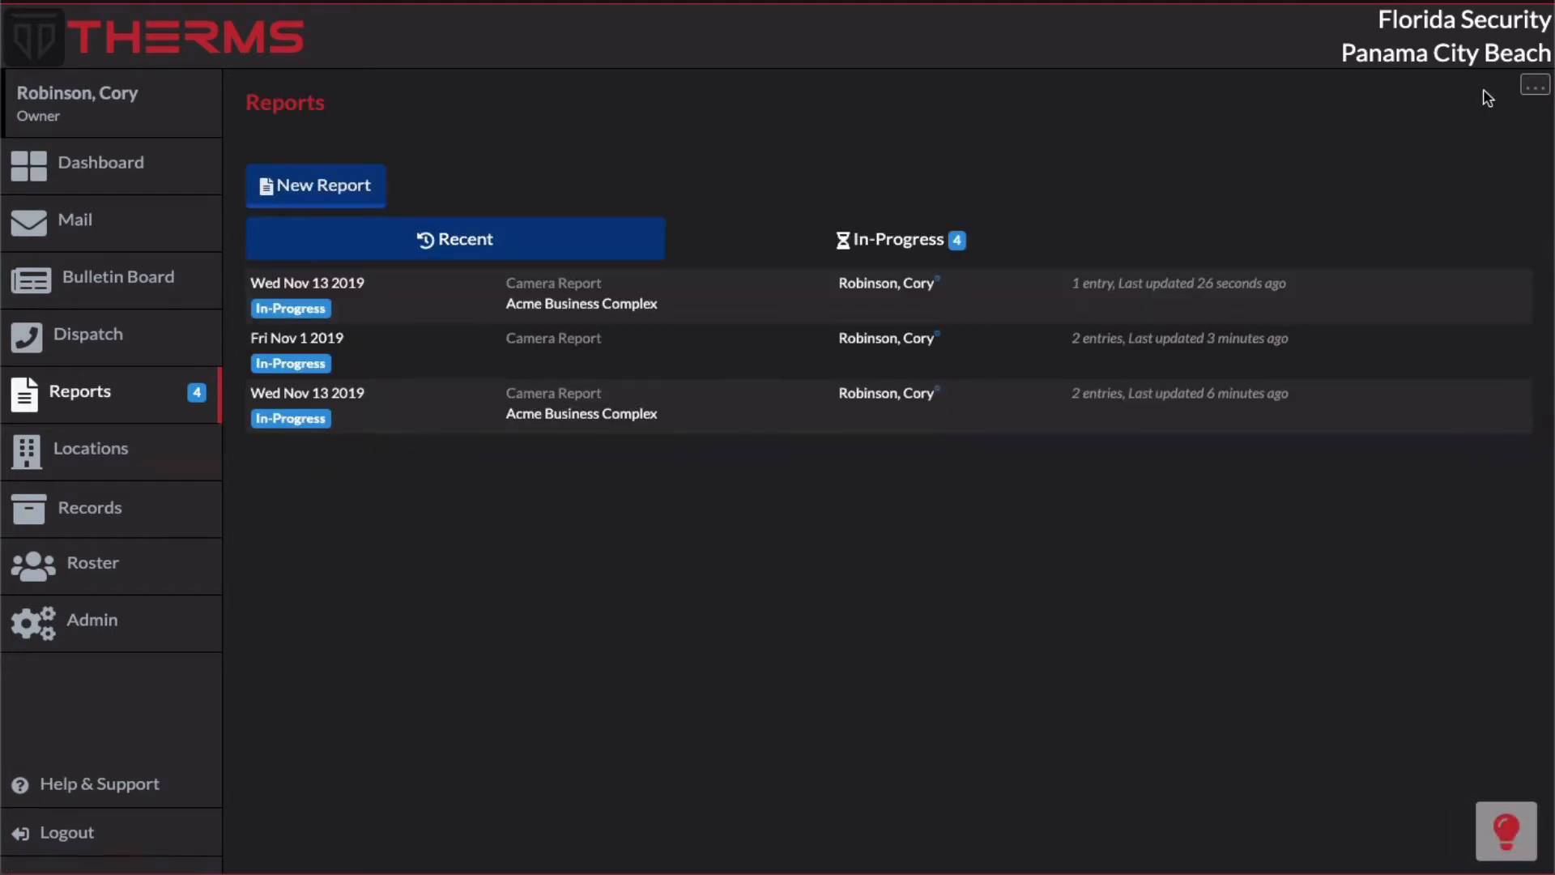
{"action": "left_click", "coordinate": [1533, 86]}
{"action": "left_click", "coordinate": [1490, 125]}
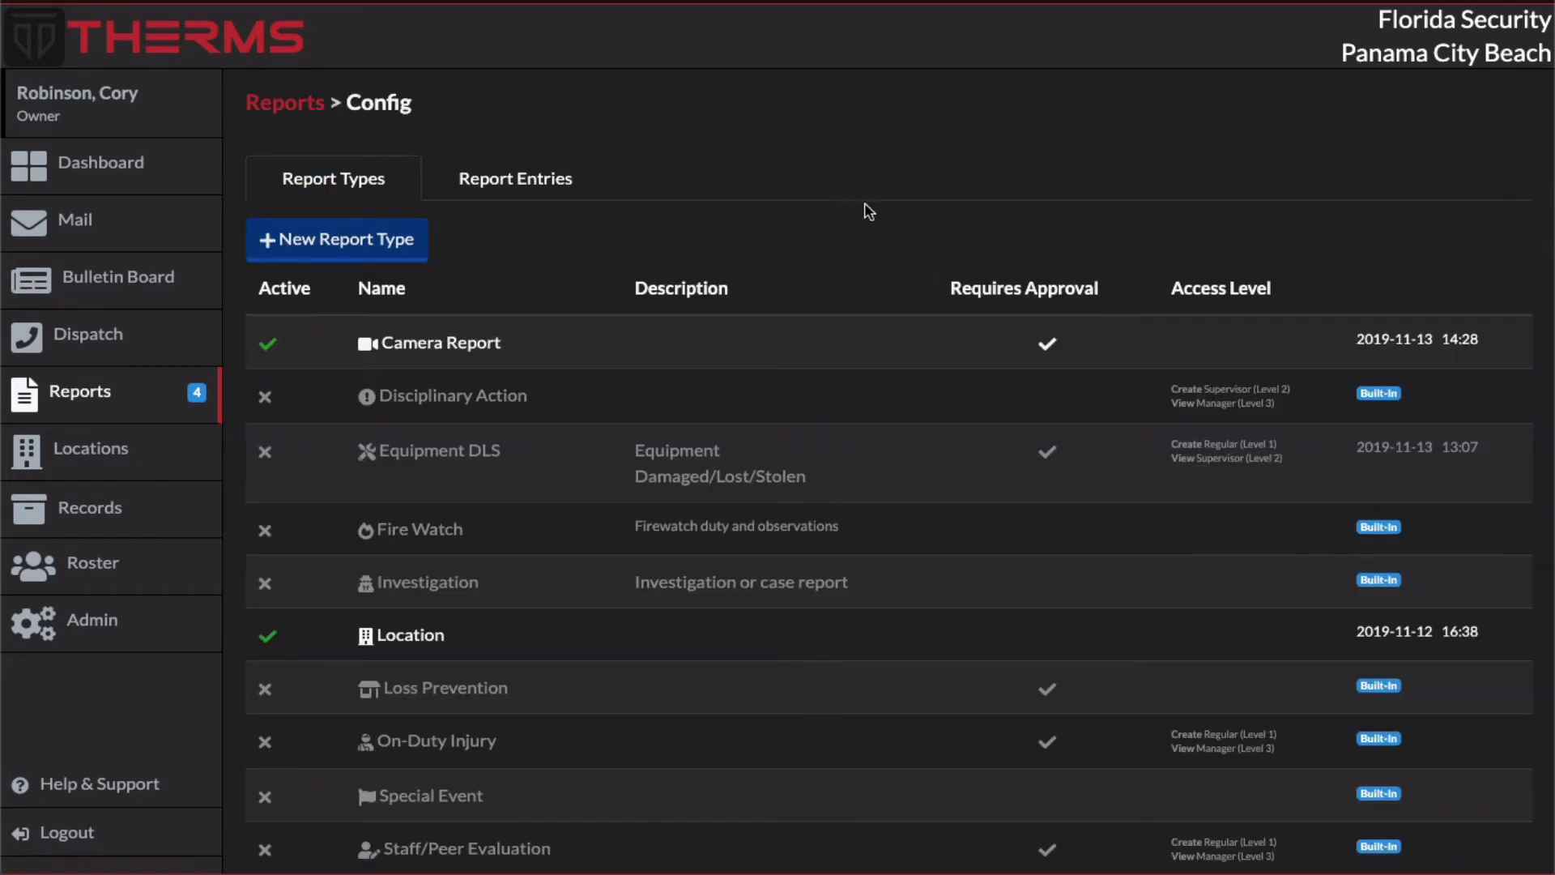
{"action": "scroll", "coordinate": [569, 251], "scroll_direction": "down", "scroll_amount": 2}
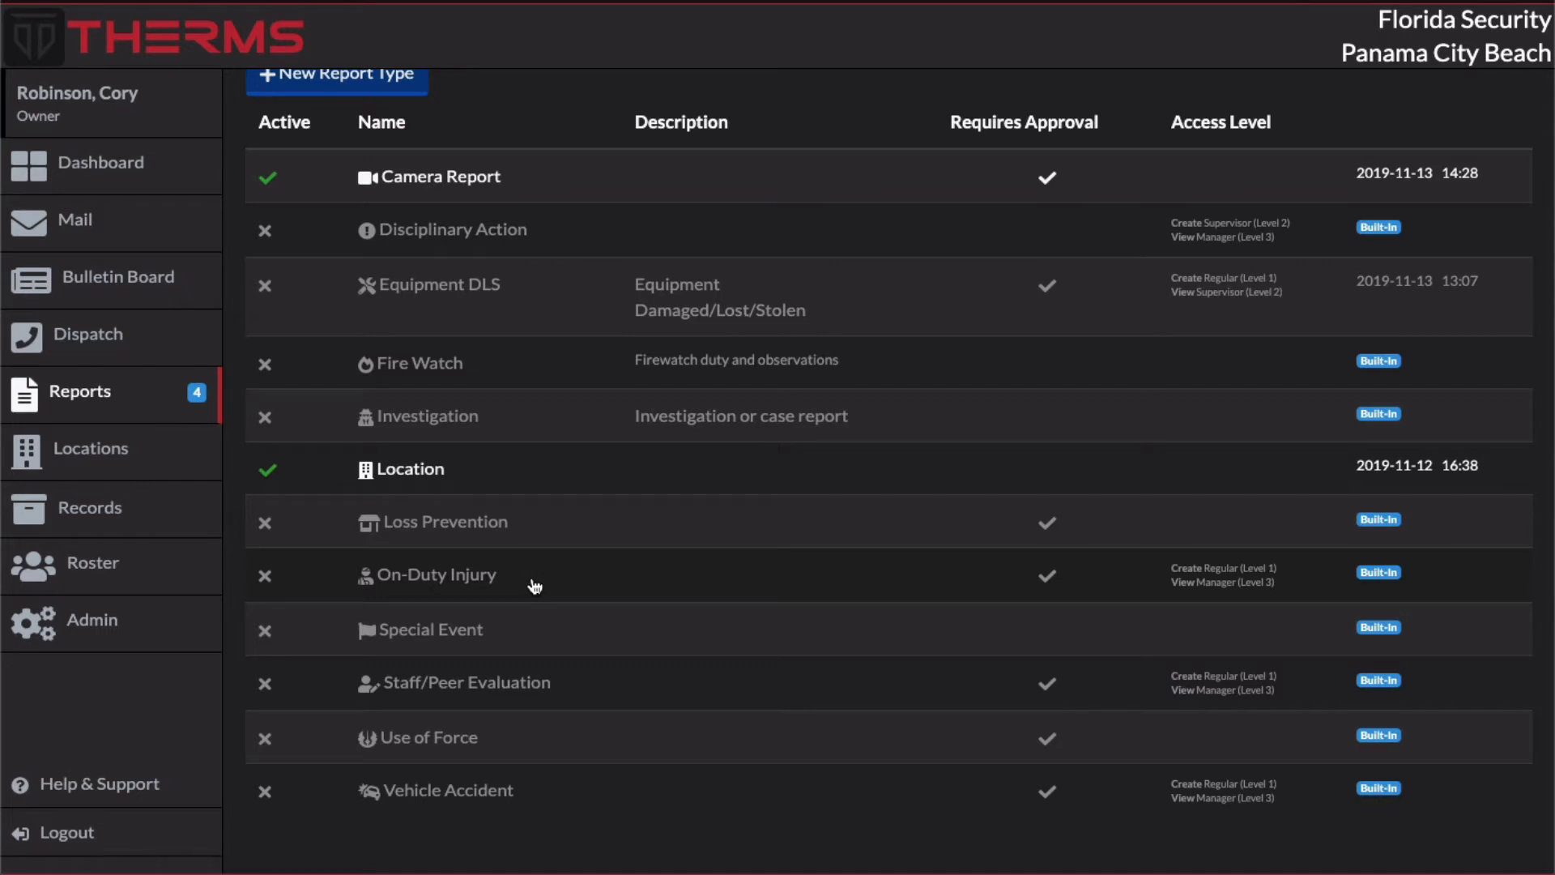
{"action": "left_click", "coordinate": [535, 586]}
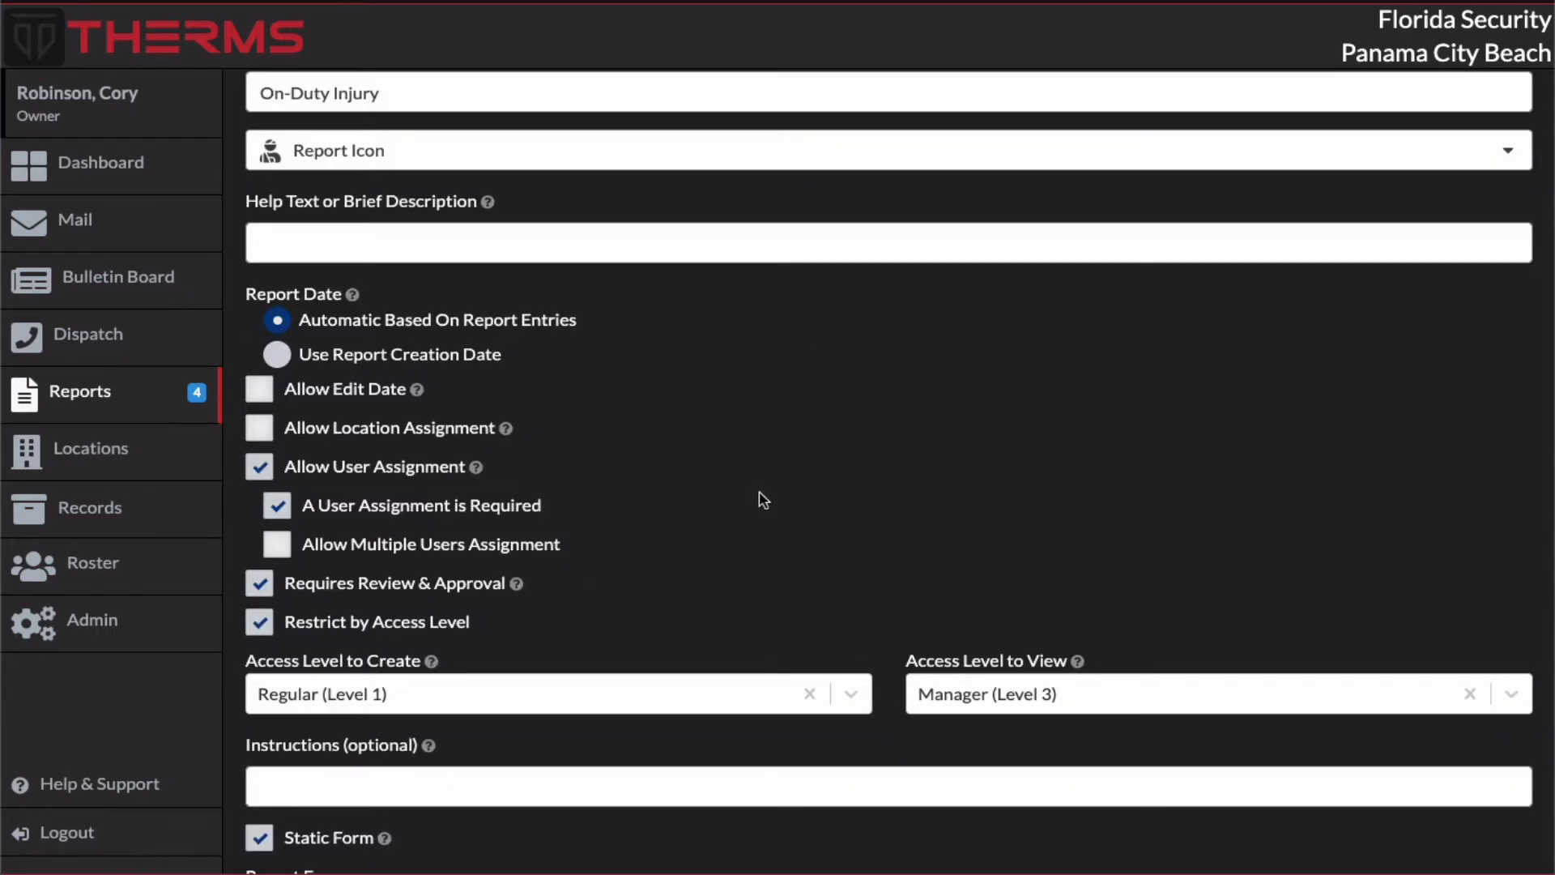
{"action": "scroll", "coordinate": [623, 480], "scroll_direction": "up", "scroll_amount": 2}
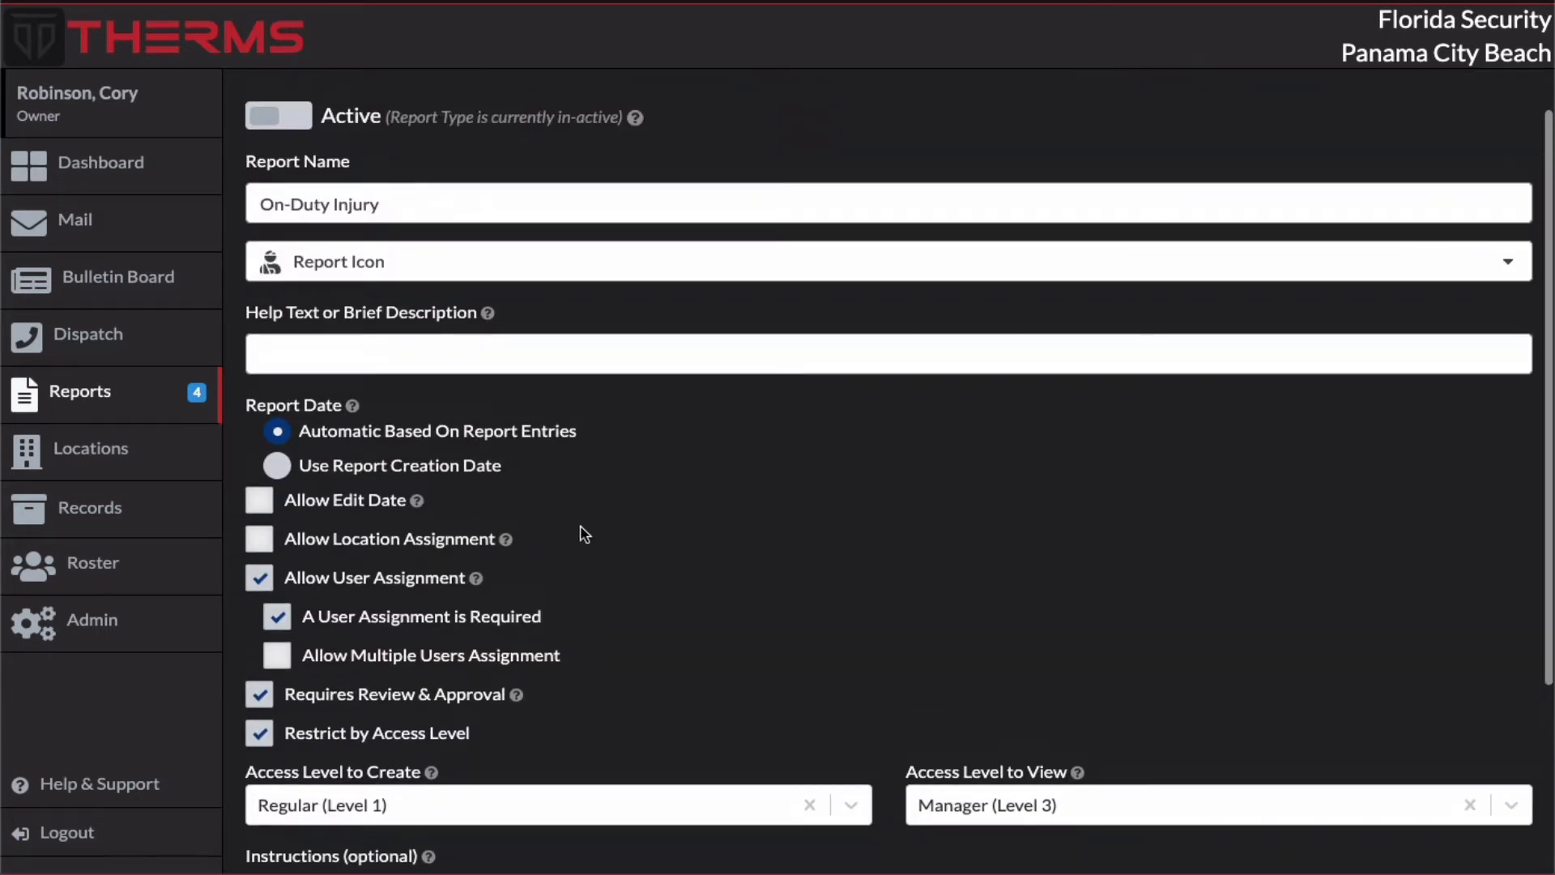
{"action": "scroll", "coordinate": [577, 574], "scroll_direction": "down", "scroll_amount": 1}
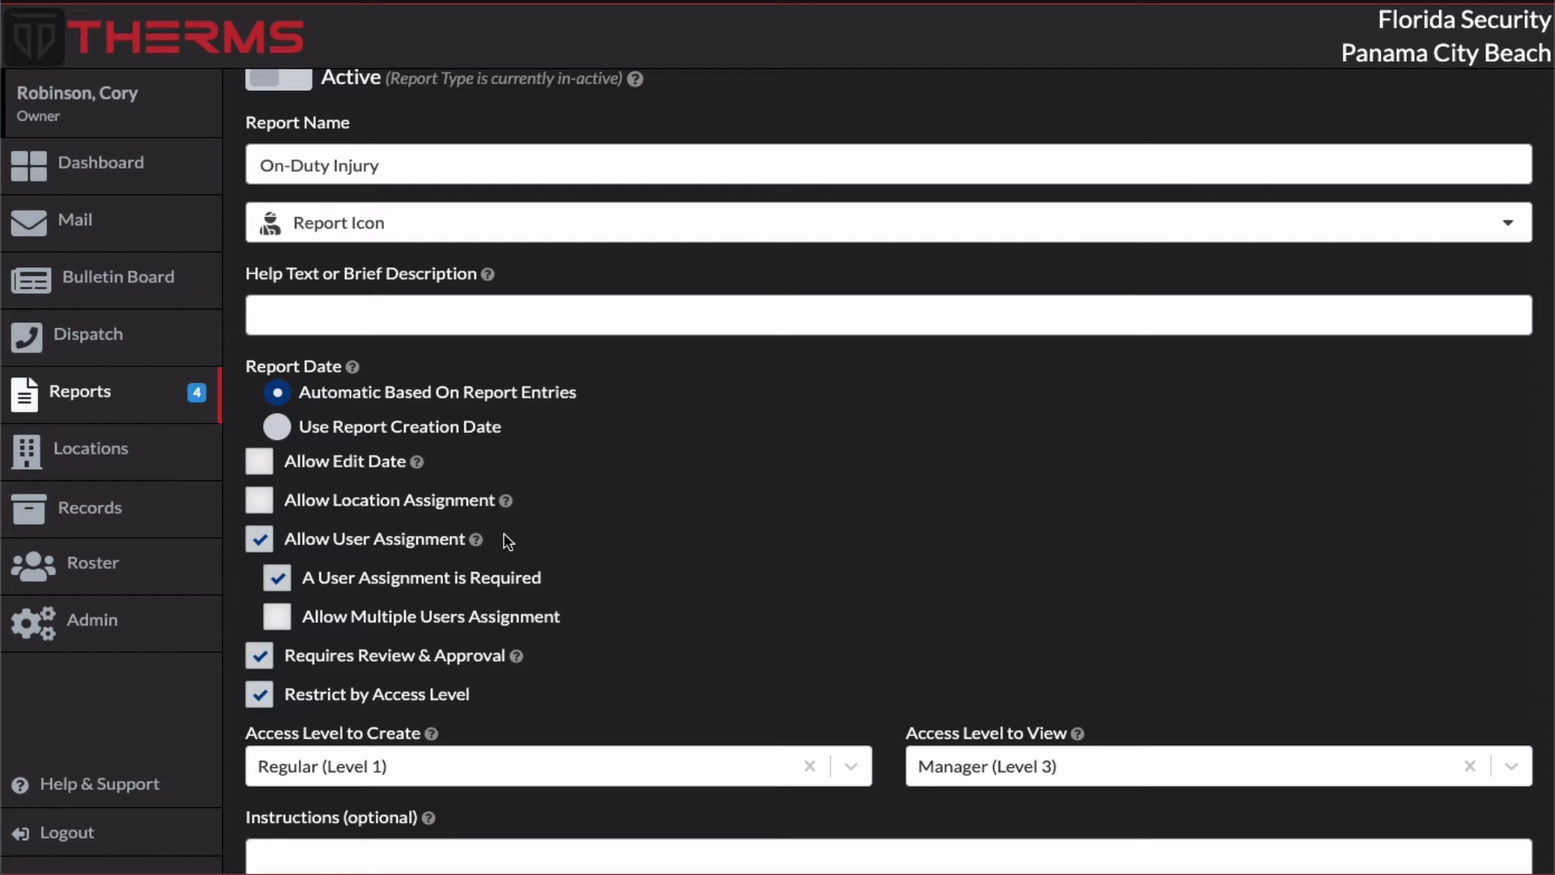
Step: Activate the On-Duty Injury report type and save it
{"action": "left_click", "coordinate": [290, 83]}
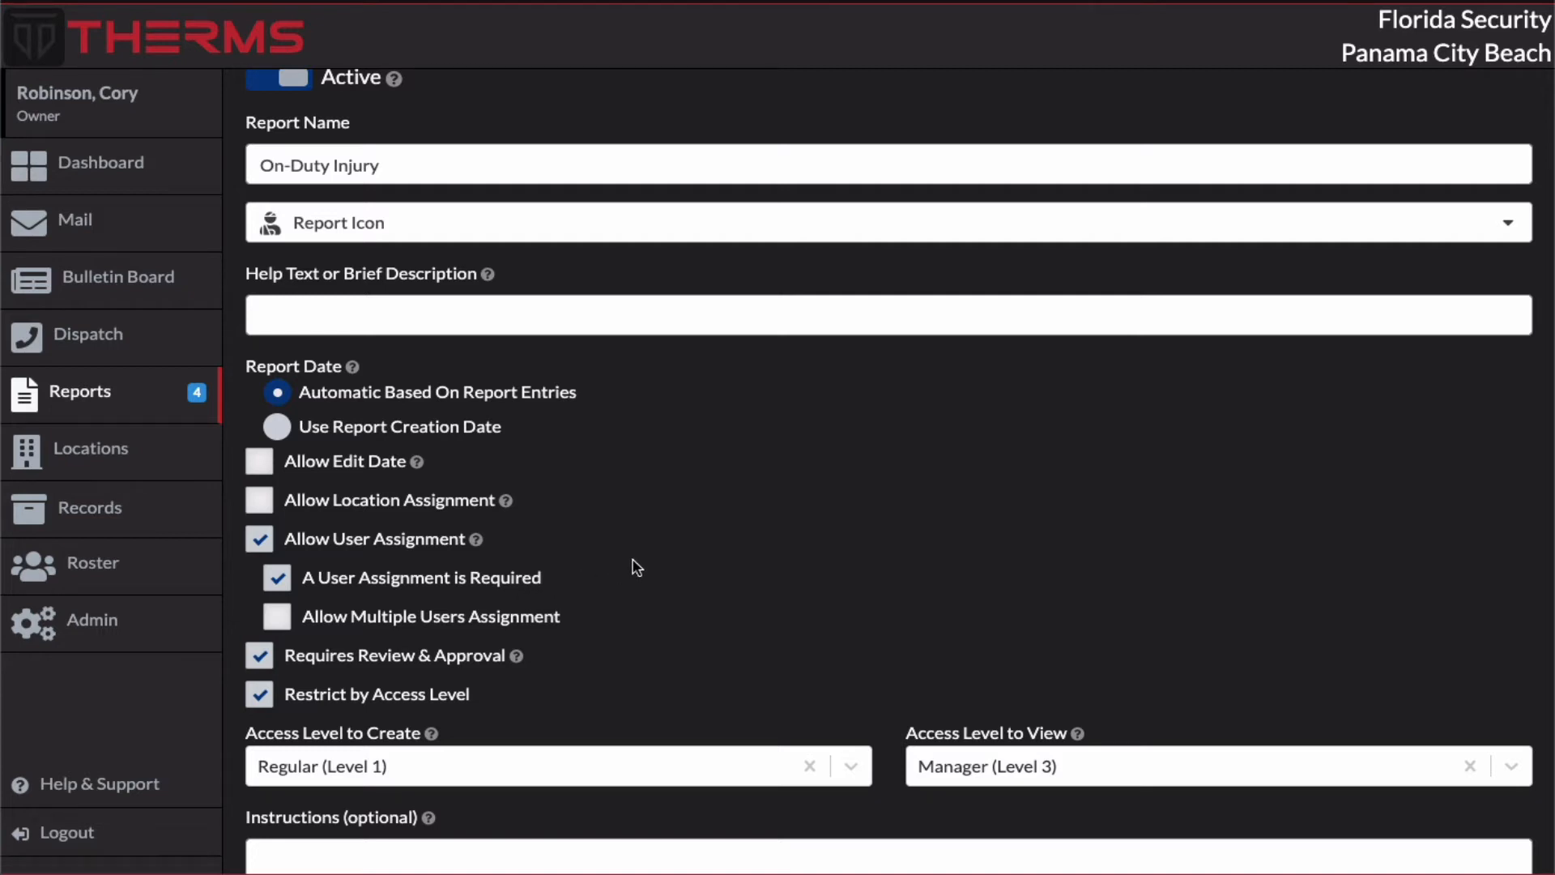
{"action": "scroll", "coordinate": [635, 566], "scroll_direction": "down", "scroll_amount": 3}
{"action": "left_click", "coordinate": [1482, 821]}
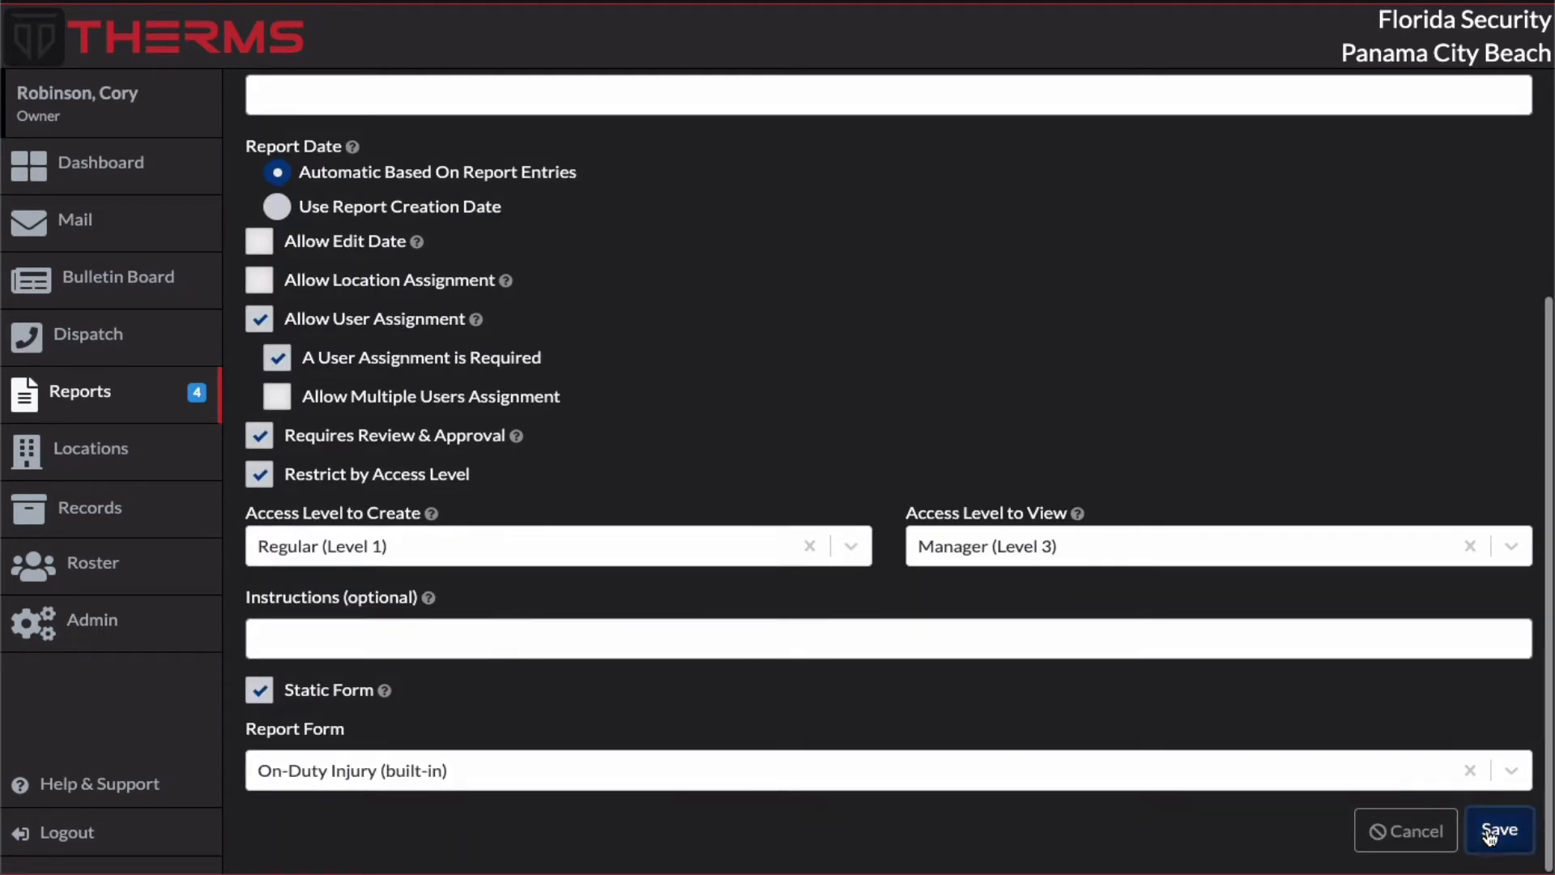
{"action": "scroll", "coordinate": [743, 478], "scroll_direction": "up", "scroll_amount": 2}
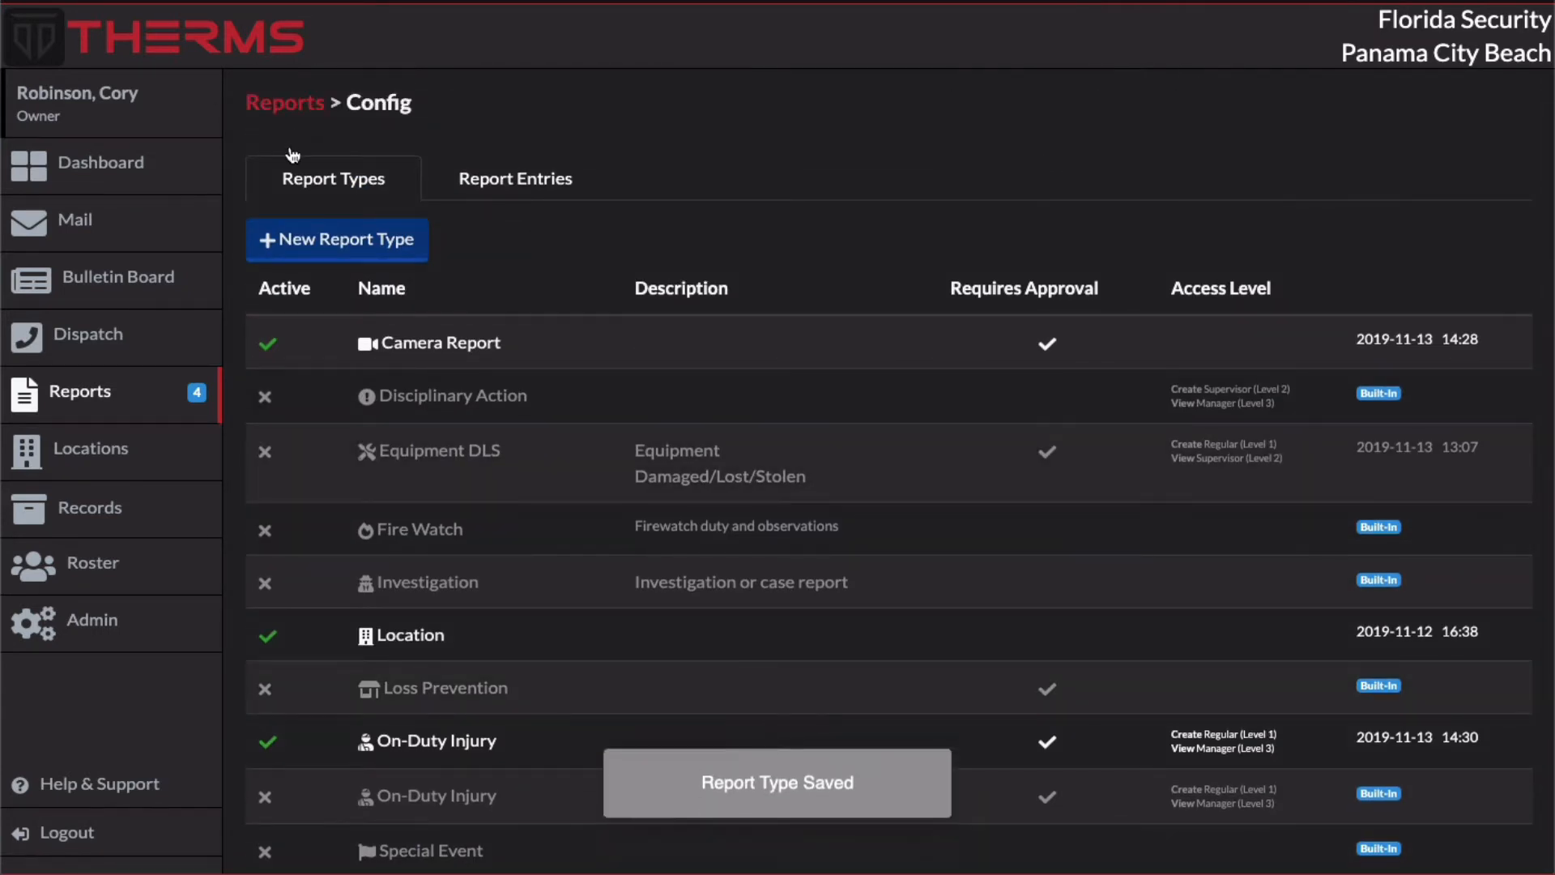
Step: Create a new On-Duty Injury report with the auto-date and the second listed user assigned
{"action": "left_click", "coordinate": [298, 112]}
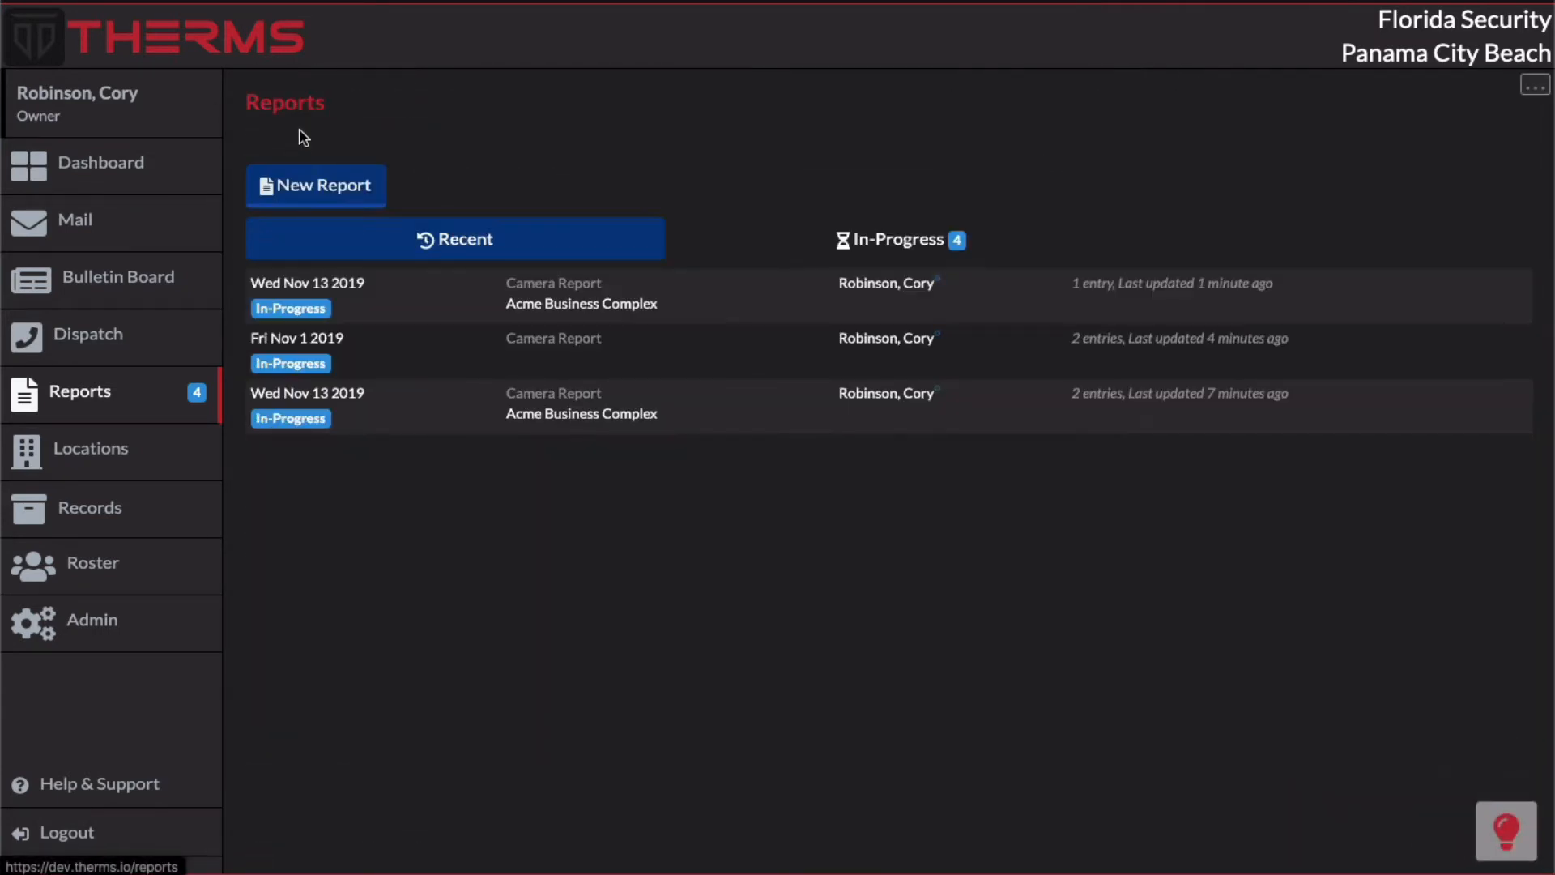
{"action": "left_click", "coordinate": [316, 193]}
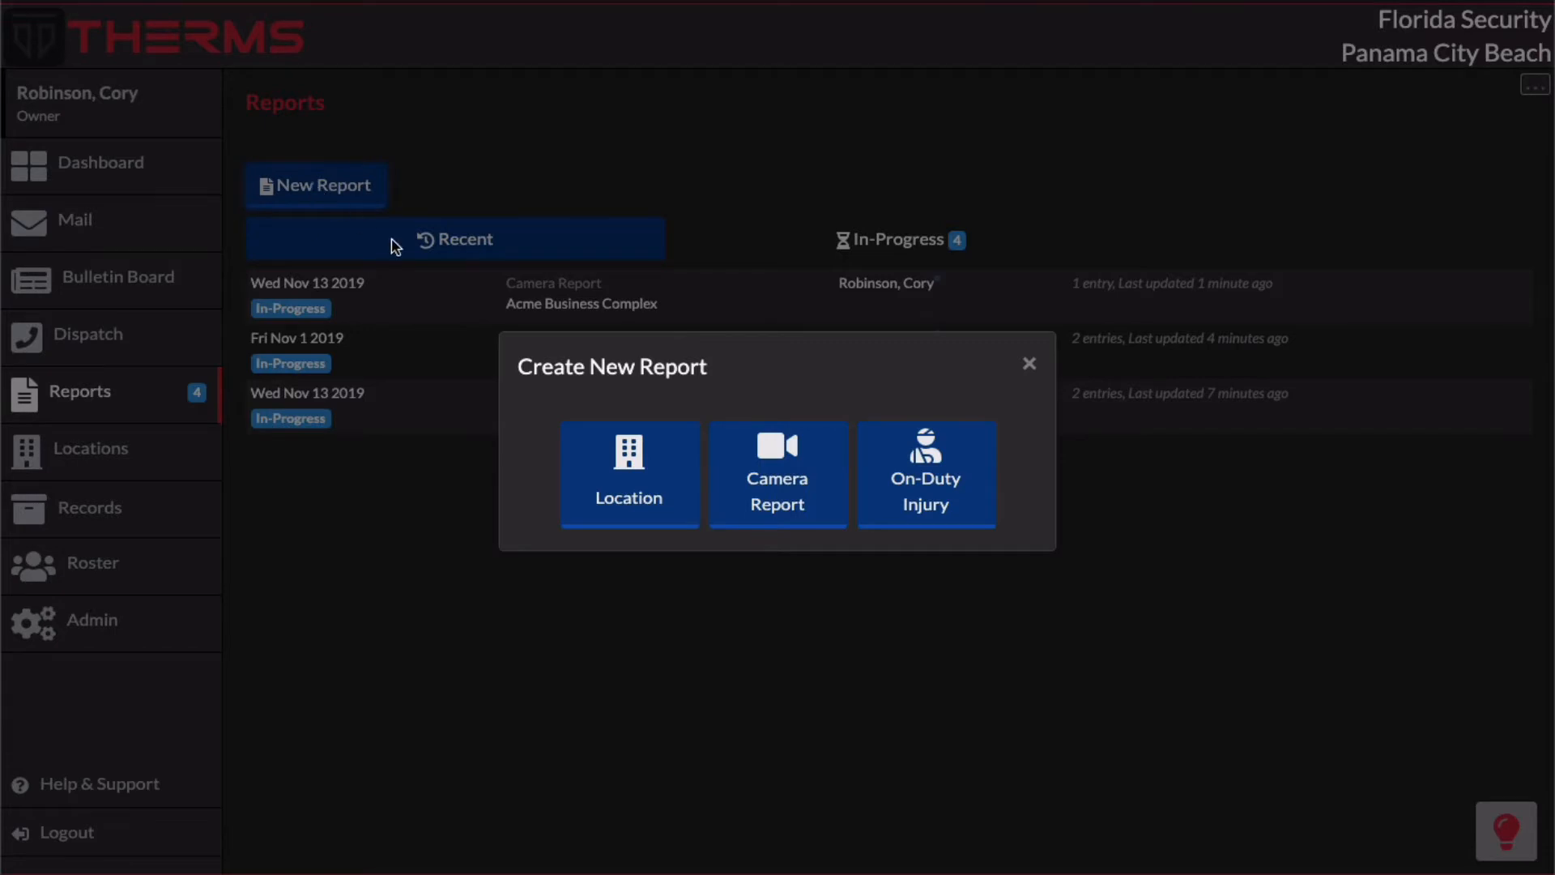
{"action": "left_click", "coordinate": [983, 474]}
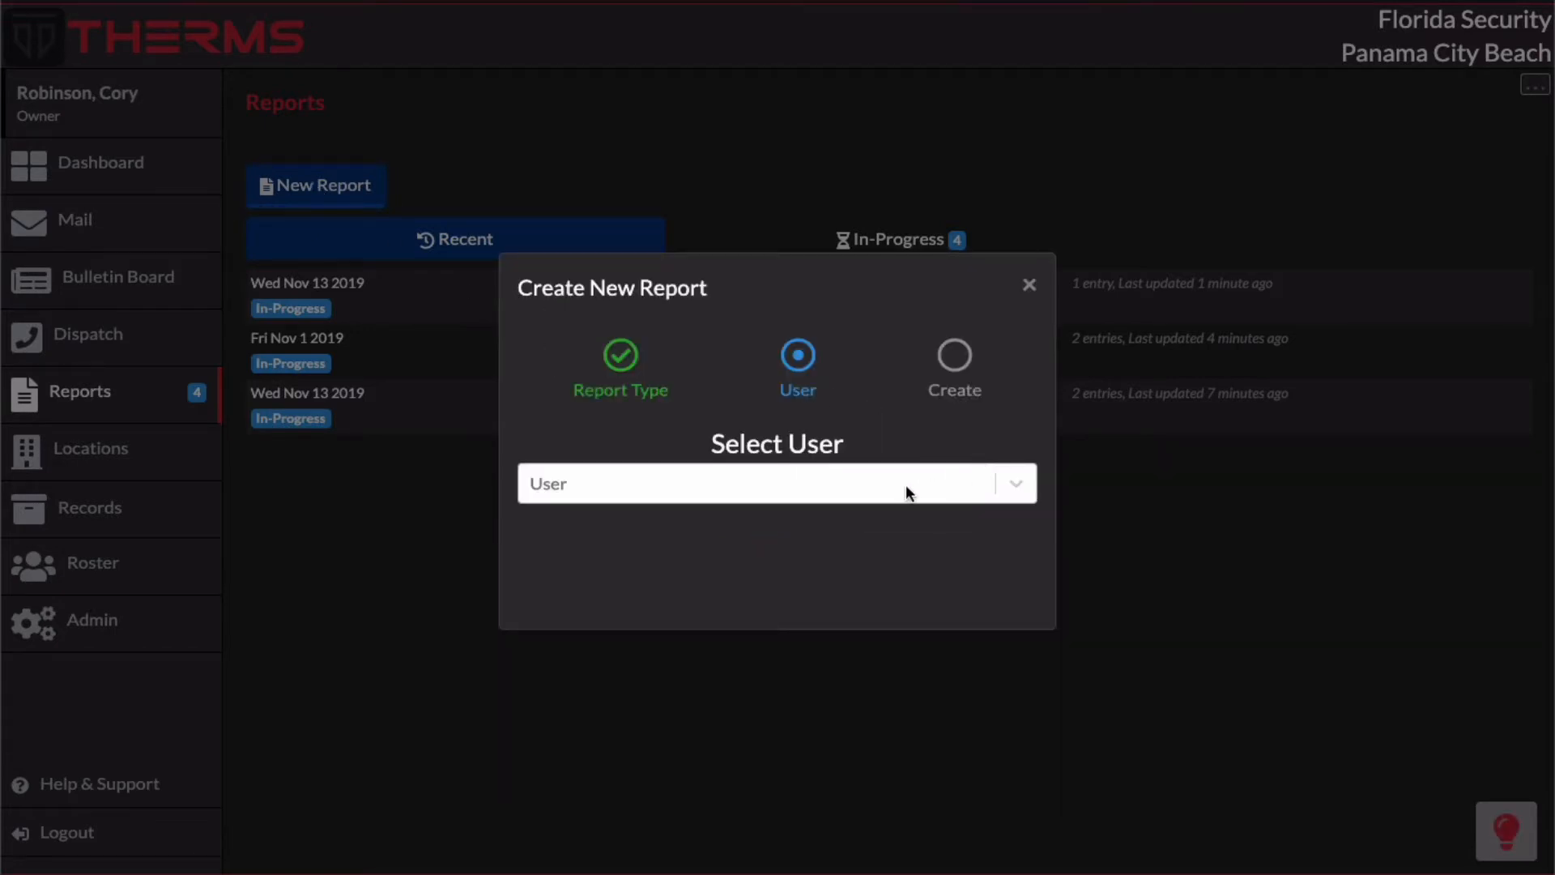
{"action": "left_click", "coordinate": [780, 471]}
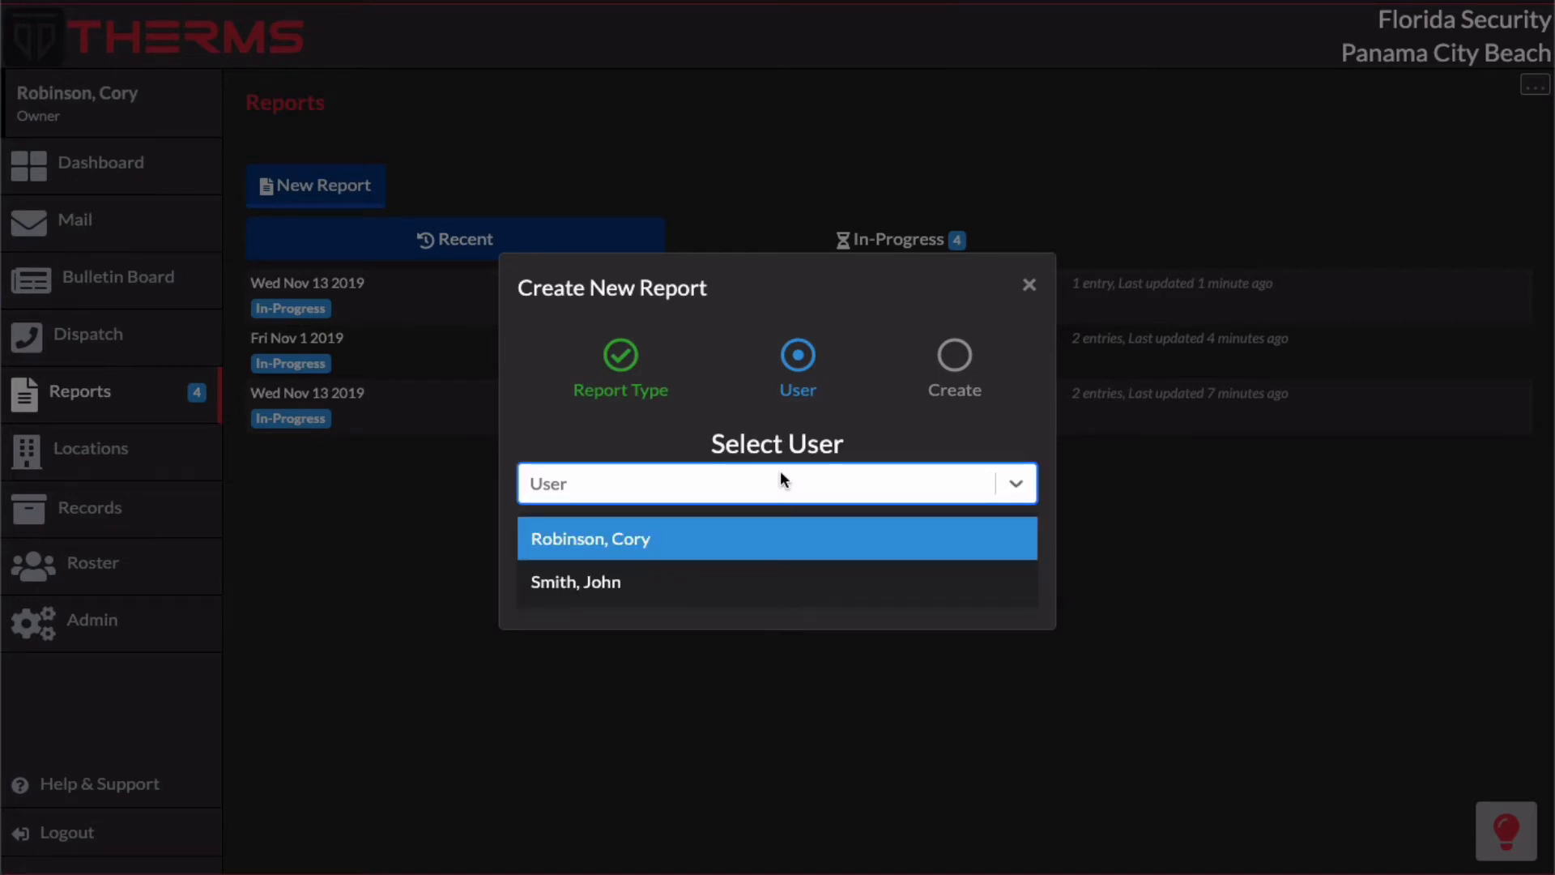
{"action": "left_click", "coordinate": [774, 538]}
{"action": "left_click", "coordinate": [771, 485]}
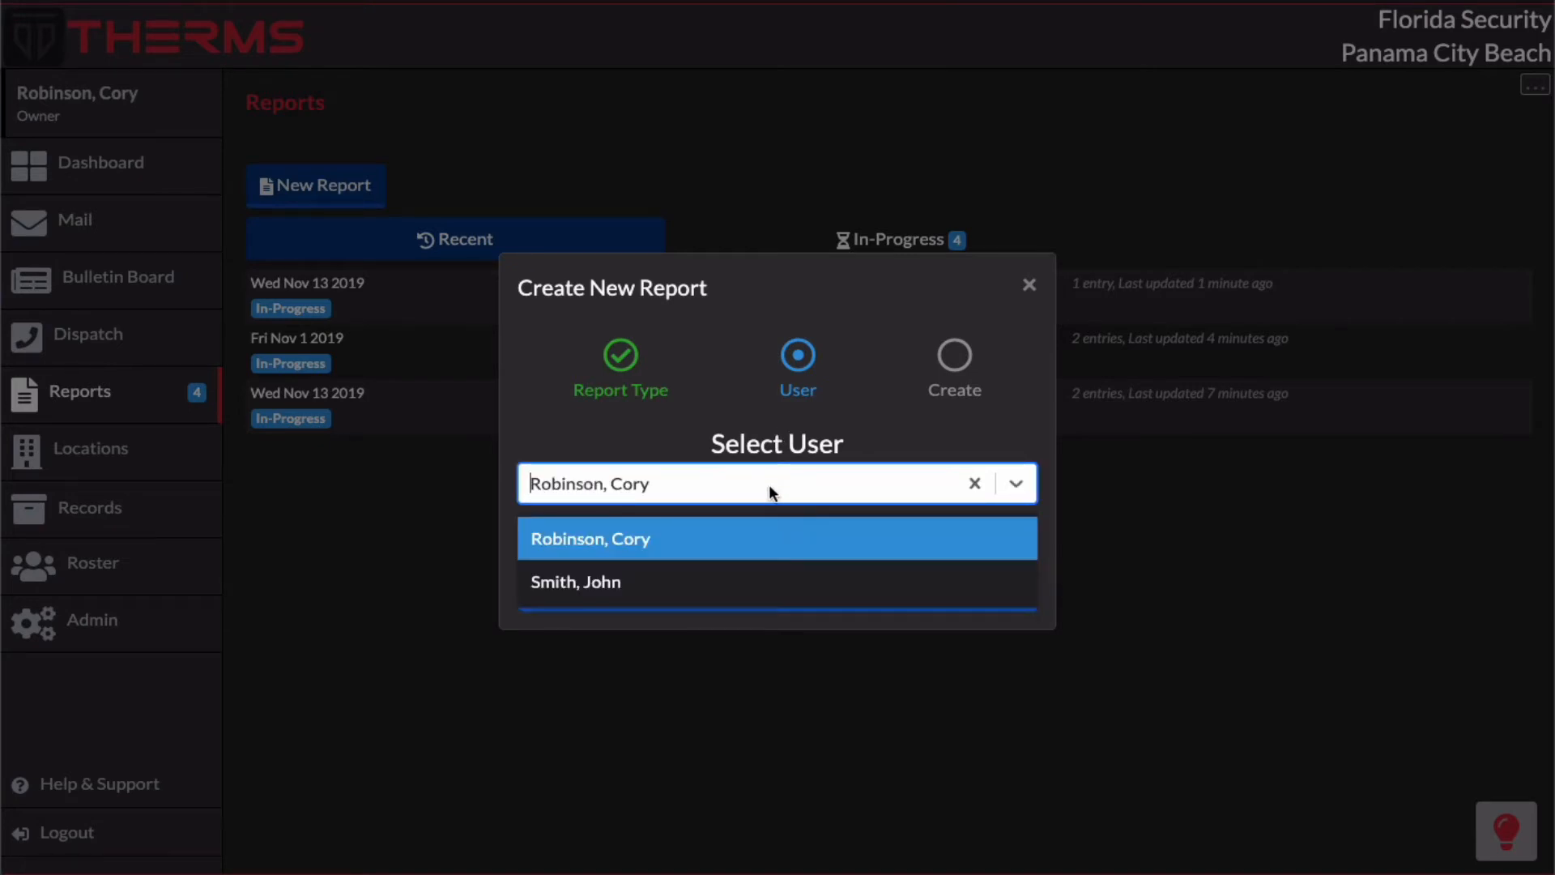
{"action": "left_click", "coordinate": [770, 587]}
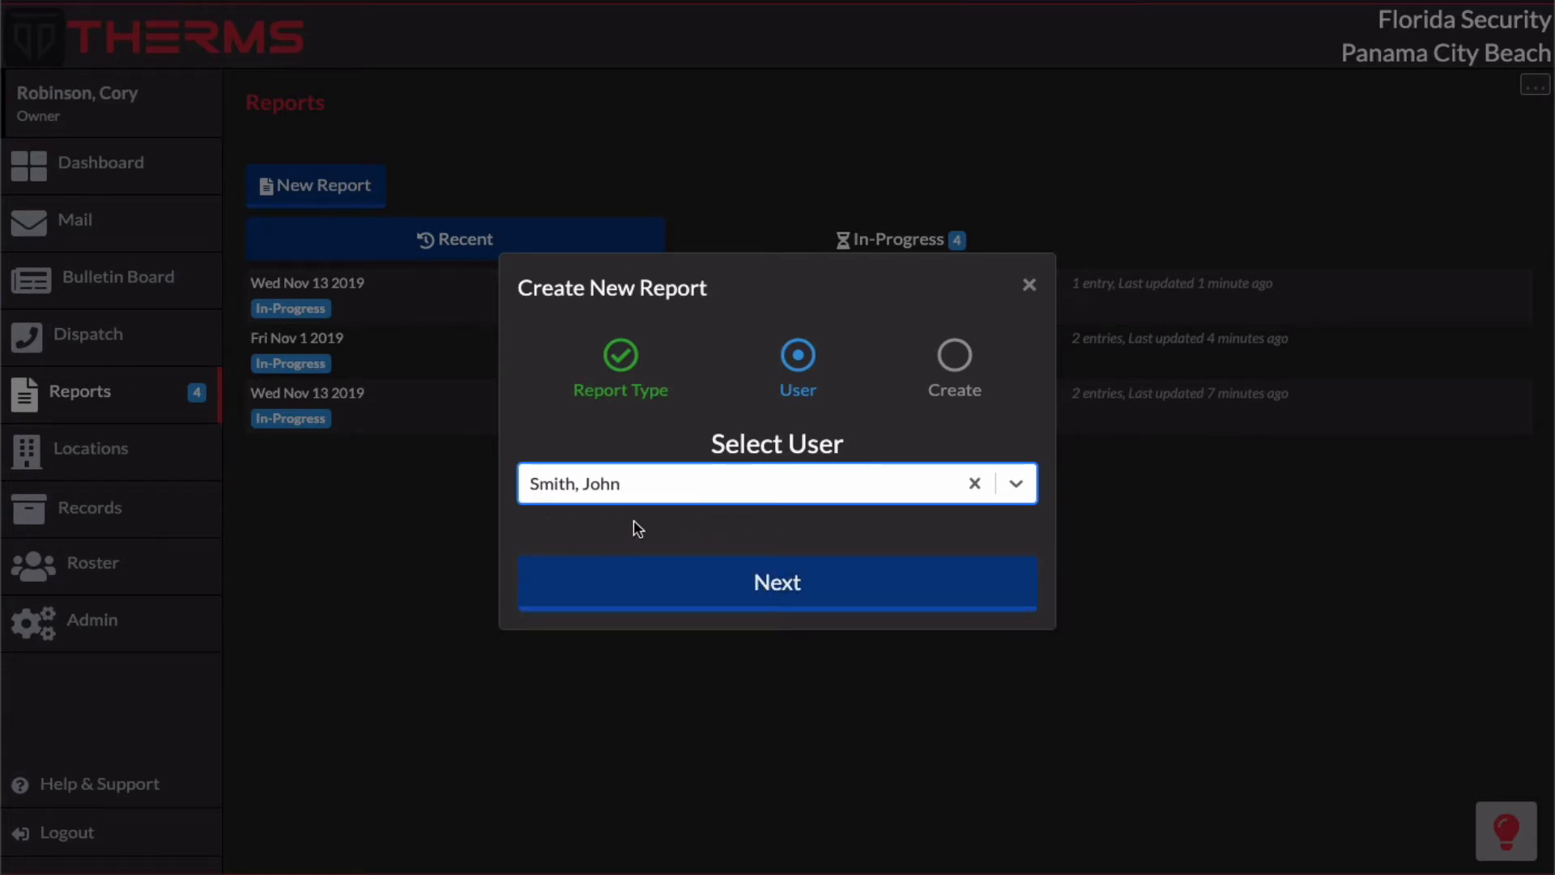
{"action": "left_click", "coordinate": [808, 580]}
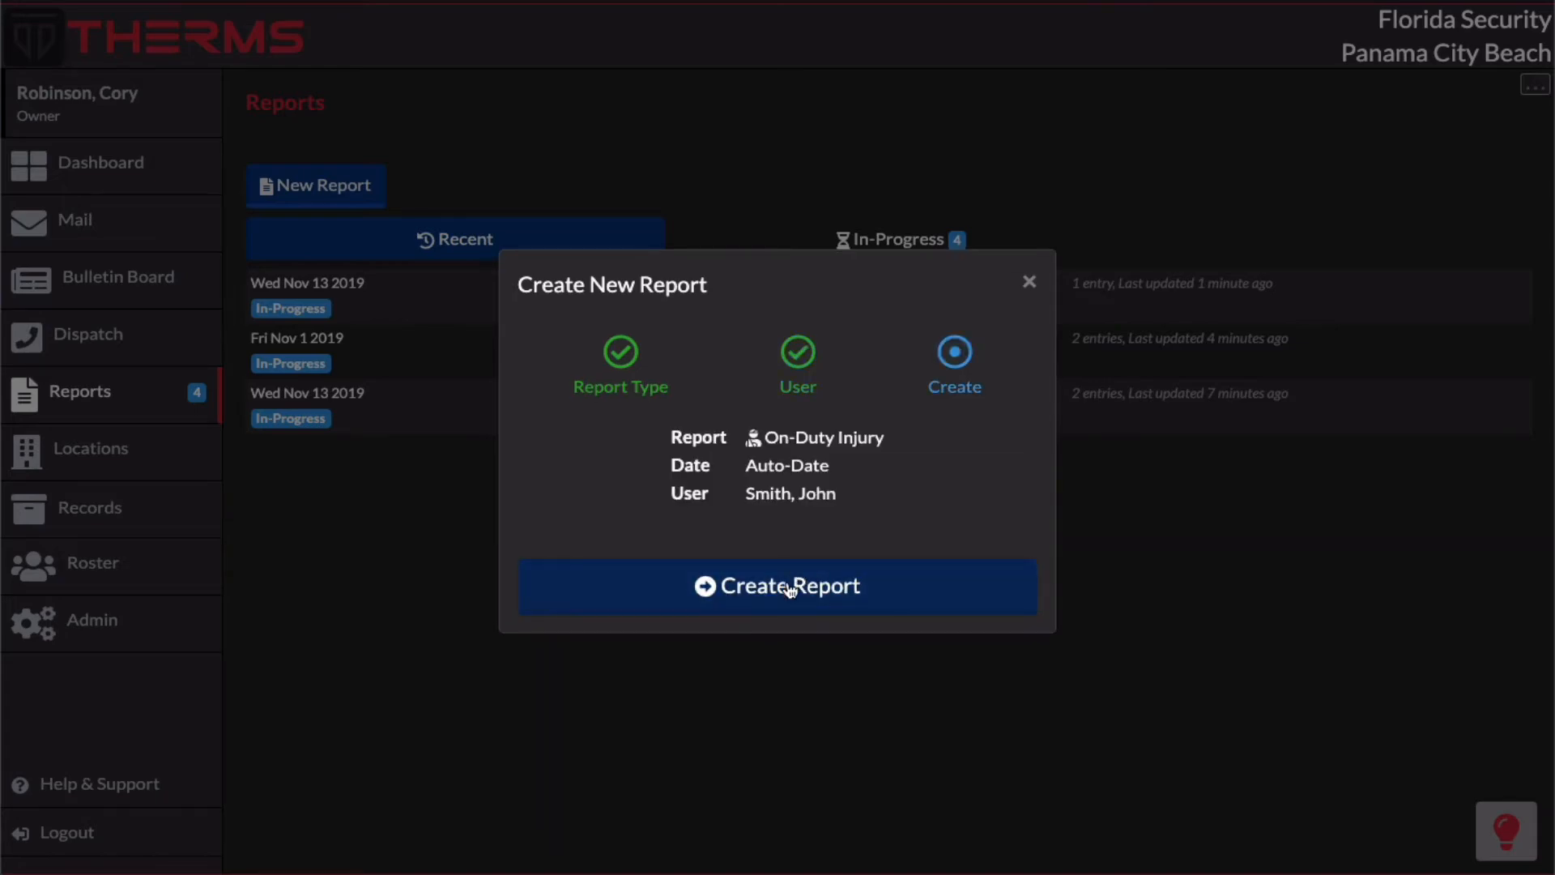
{"action": "left_click", "coordinate": [789, 585]}
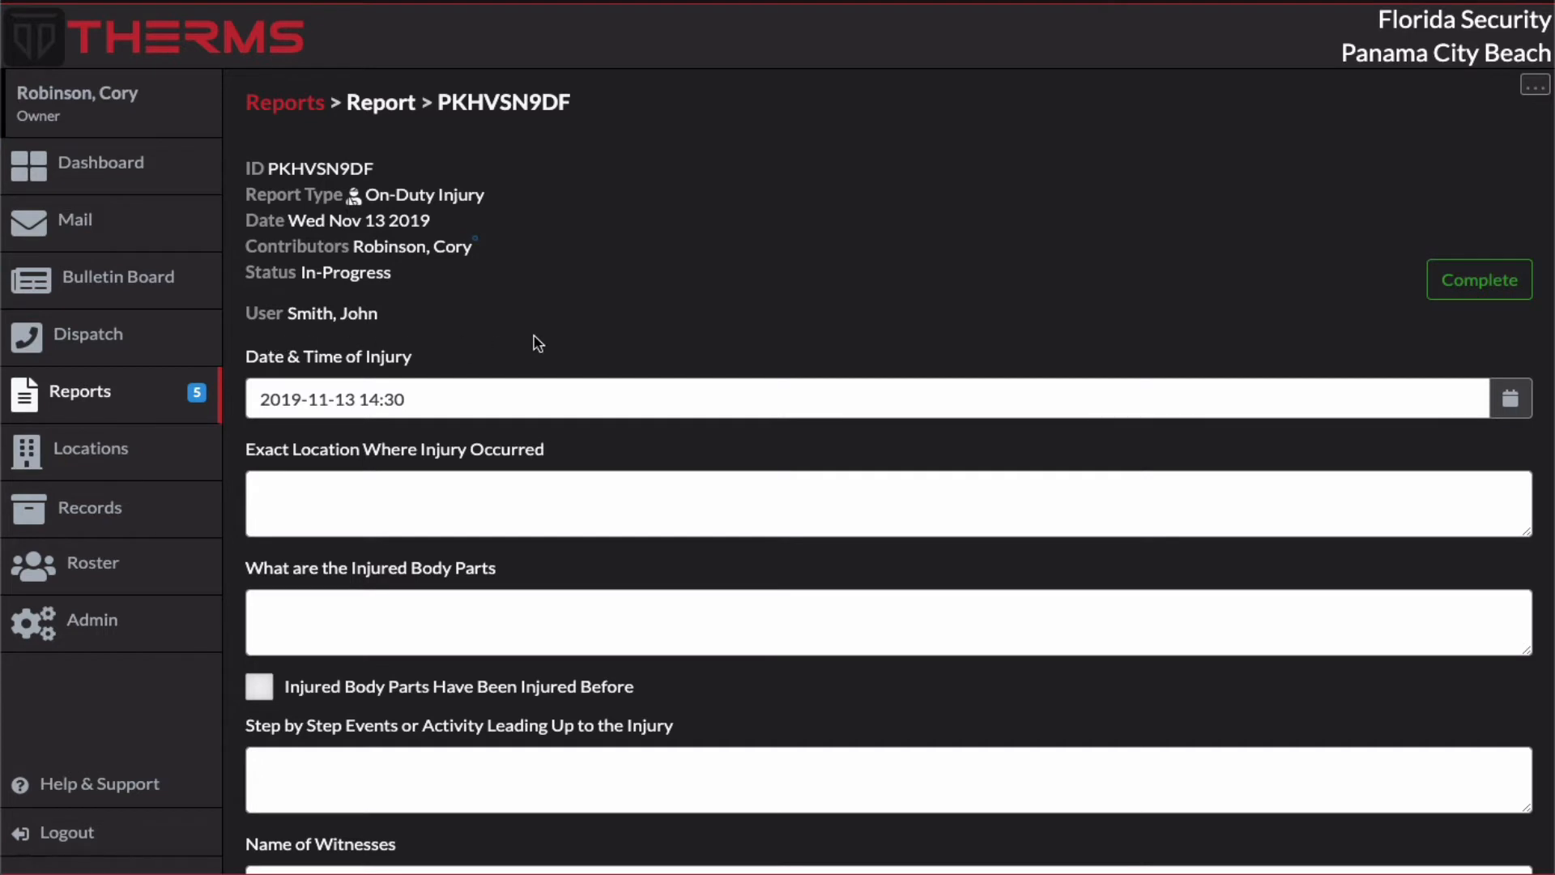
Step: Look over the injury form and enter "At ashton apartments" as the exact location where the injury occurred
{"action": "scroll", "coordinate": [808, 310], "scroll_direction": "down", "scroll_amount": 3}
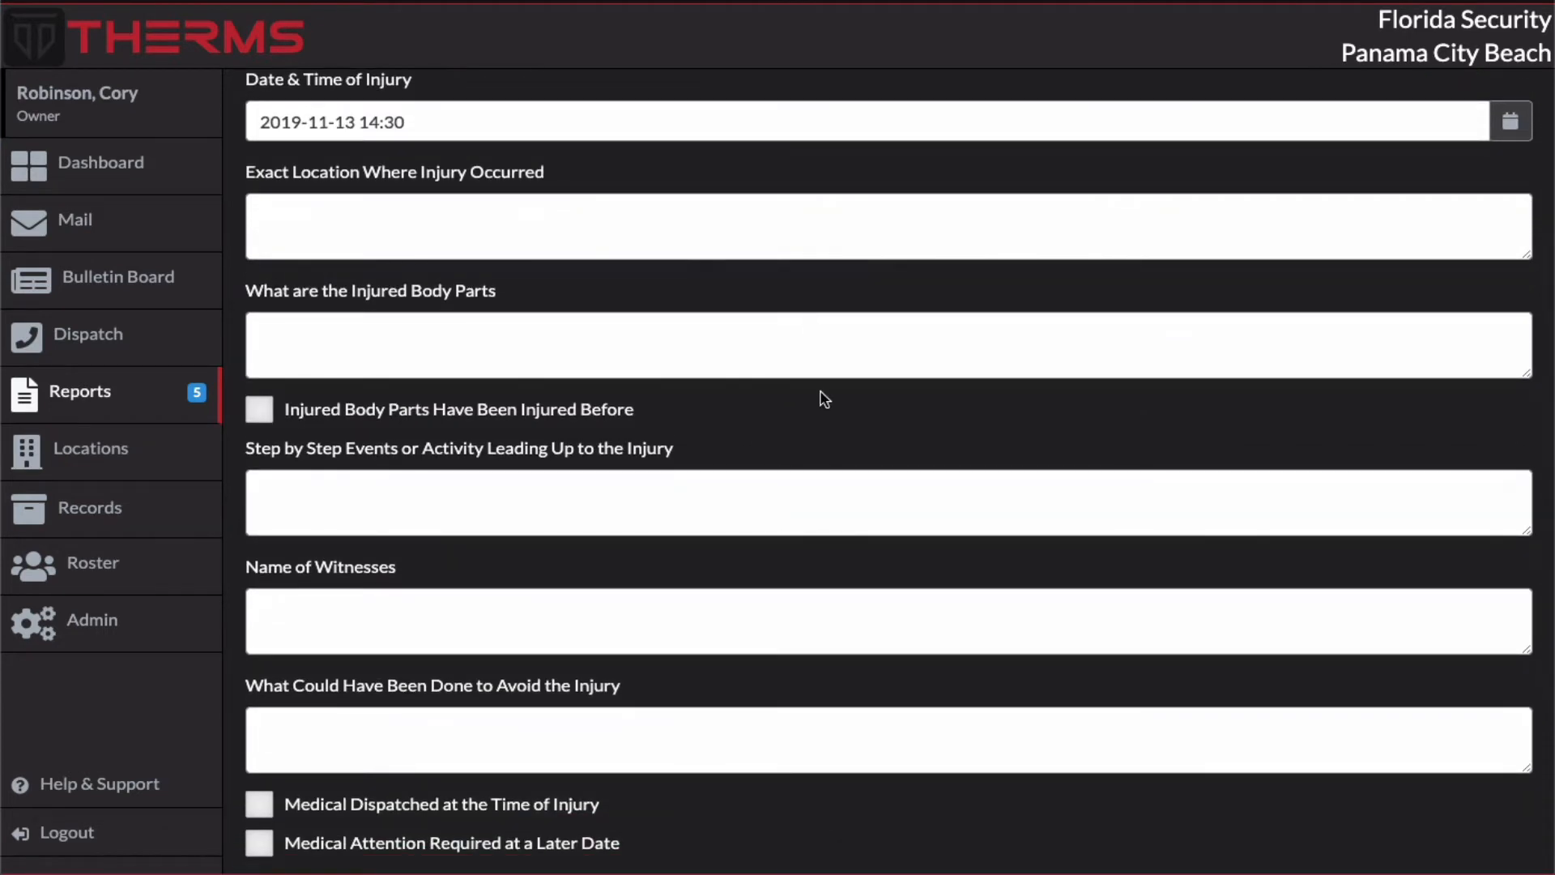
{"action": "scroll", "coordinate": [819, 389], "scroll_direction": "down", "scroll_amount": 3}
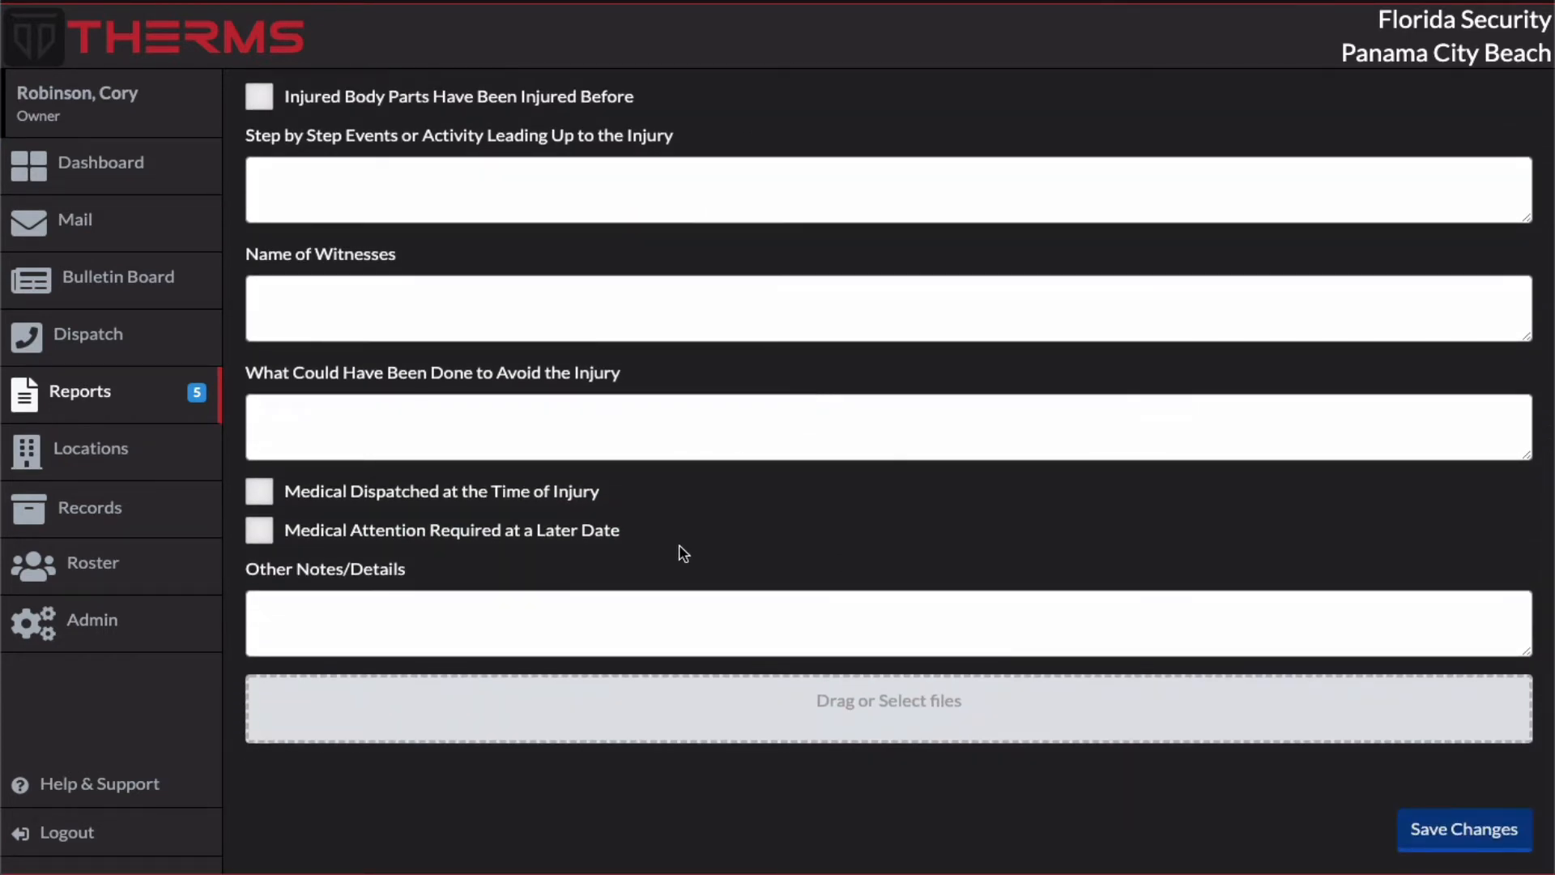
{"action": "scroll", "coordinate": [680, 549], "scroll_direction": "up", "scroll_amount": 6}
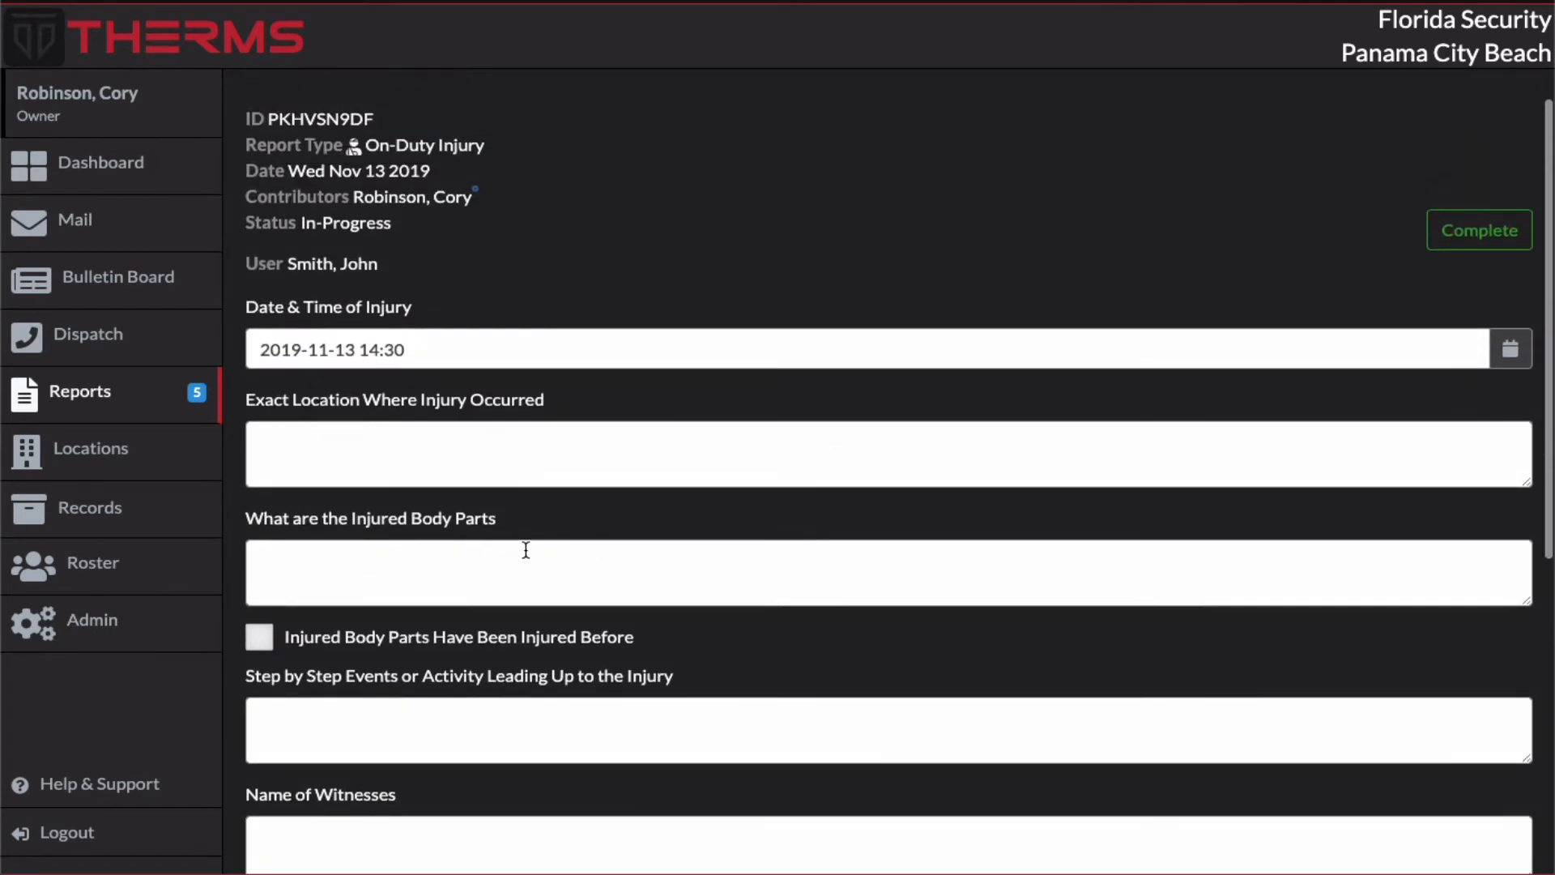
{"action": "left_click", "coordinate": [323, 548]}
{"action": "left_click", "coordinate": [403, 459]}
{"action": "scroll", "coordinate": [403, 459], "scroll_direction": "up", "scroll_amount": 1}
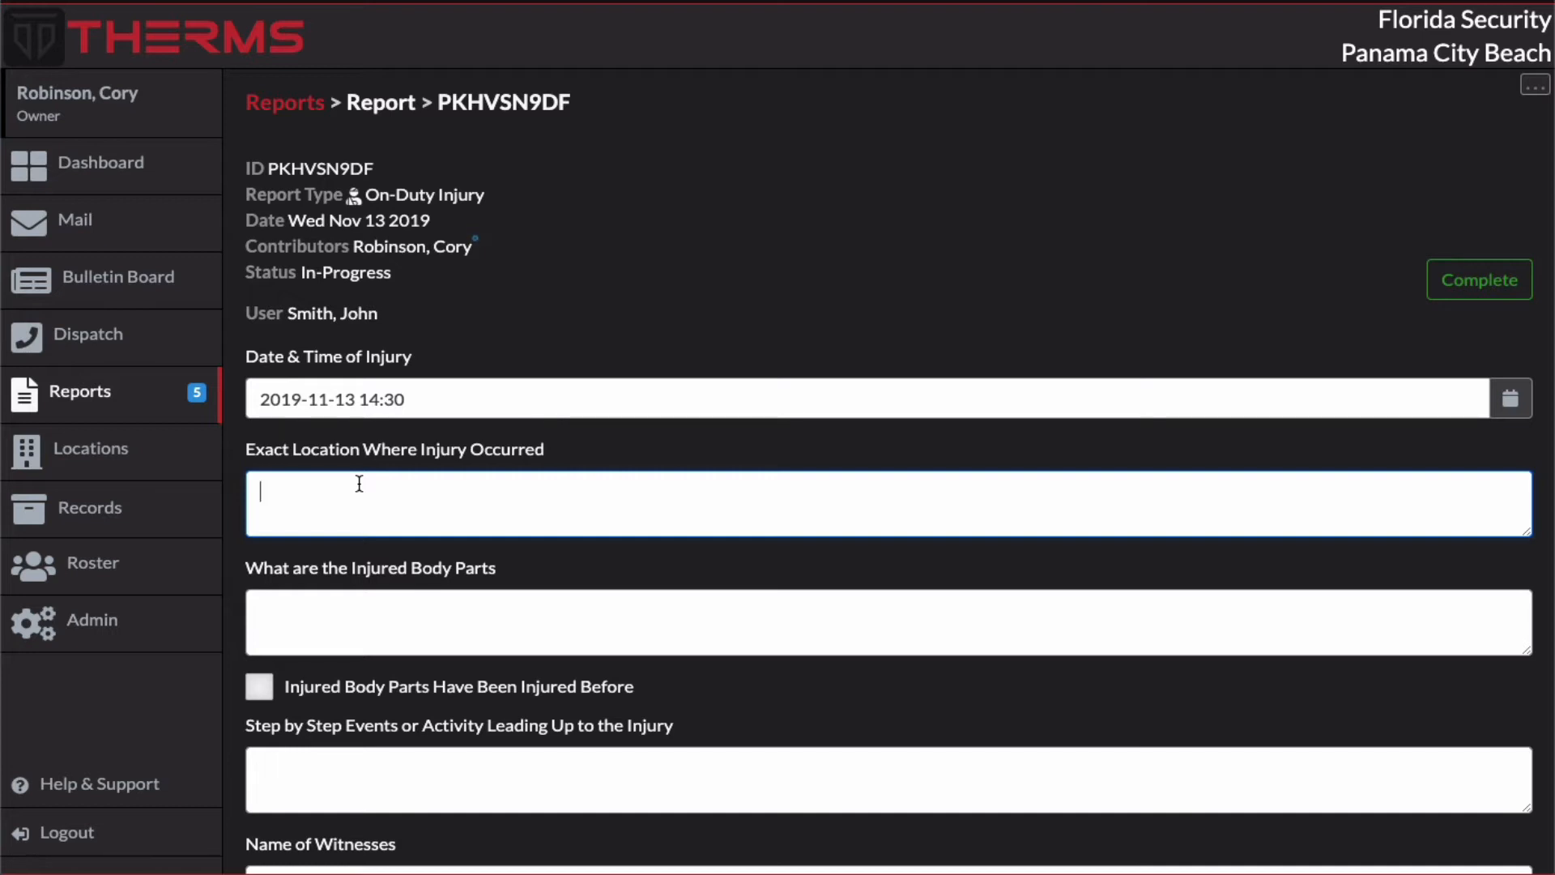
{"action": "type", "text": "t ashton apartments"}
{"action": "key", "text": "Tab"}
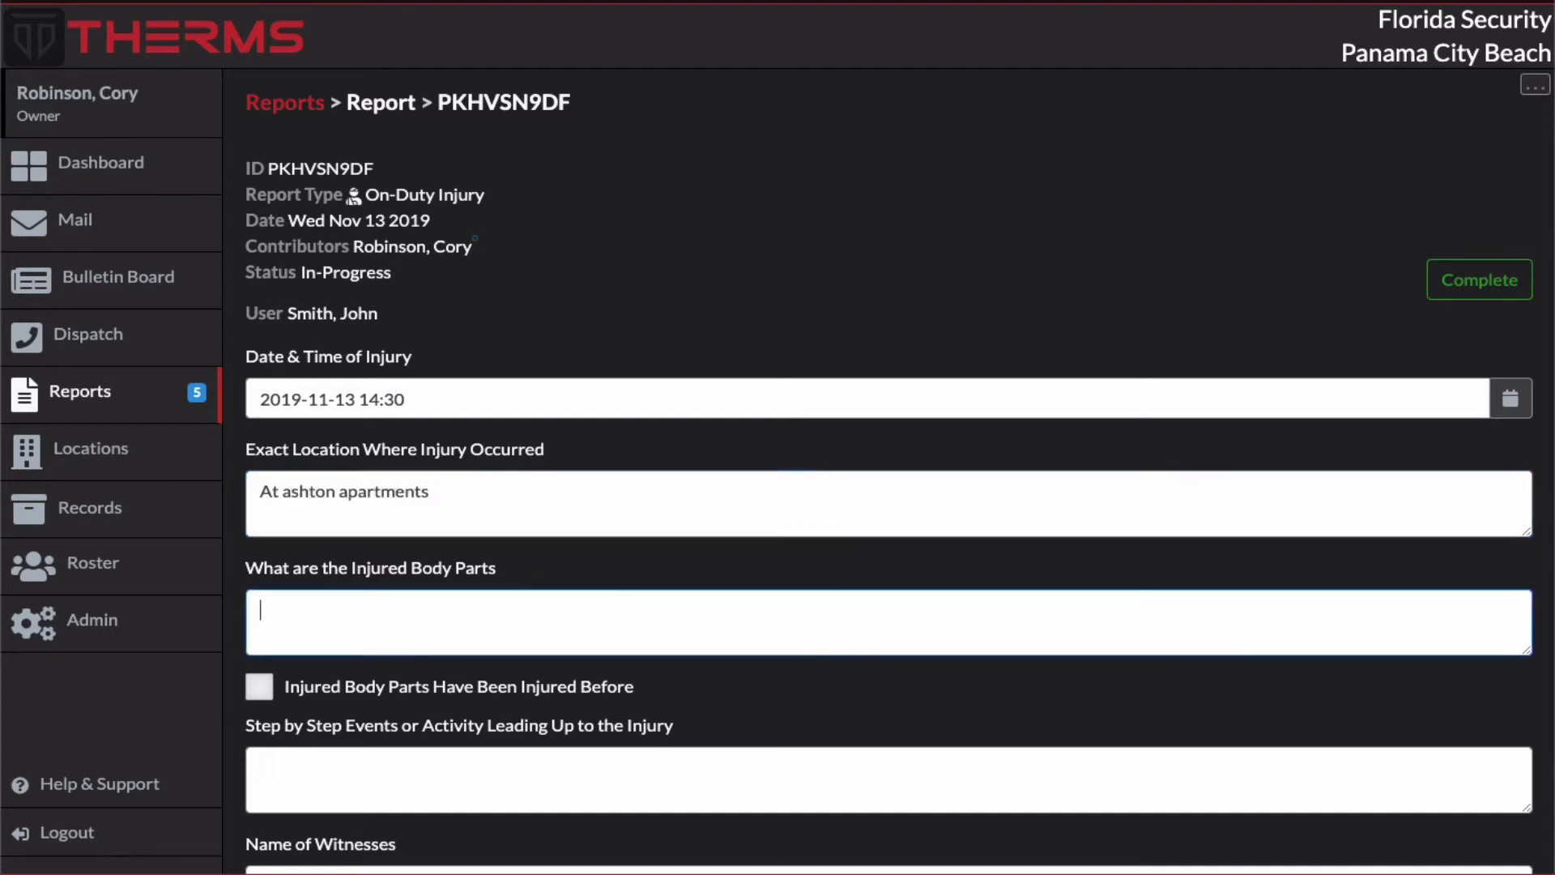
Step: Enter "leg" as the injured body part and "I tripped over a tree branch" as the events leading up to the injury
{"action": "scroll", "coordinate": [379, 610], "scroll_direction": "down", "scroll_amount": 3}
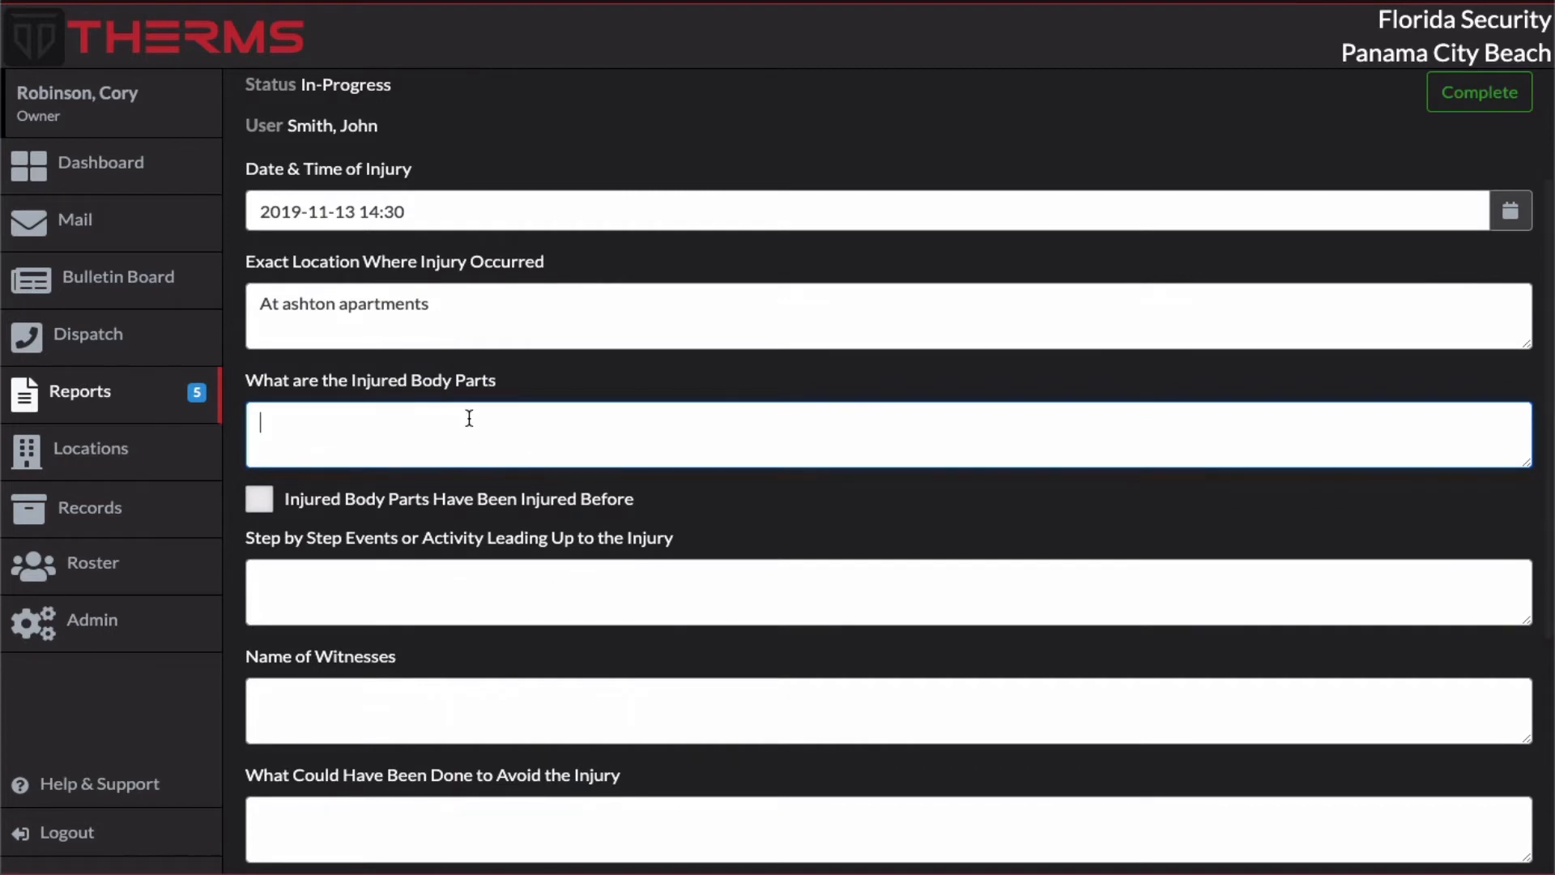
{"action": "type", "text": "leg"}
{"action": "left_click", "coordinate": [378, 593]}
{"action": "scroll", "coordinate": [378, 592], "scroll_direction": "down", "scroll_amount": 3}
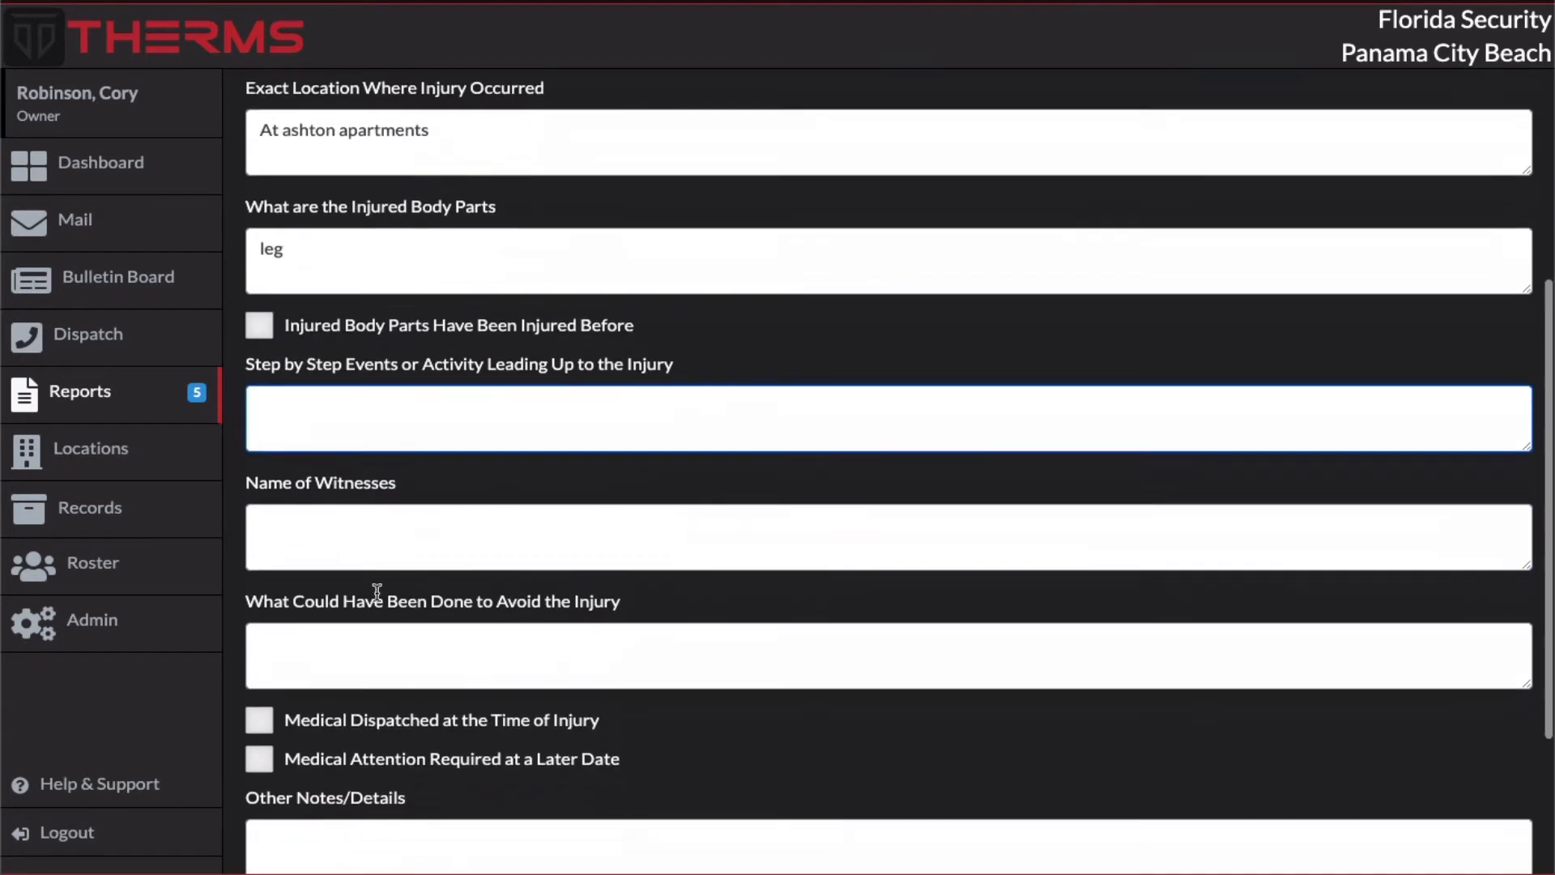
{"action": "type", "text": "I trip"}
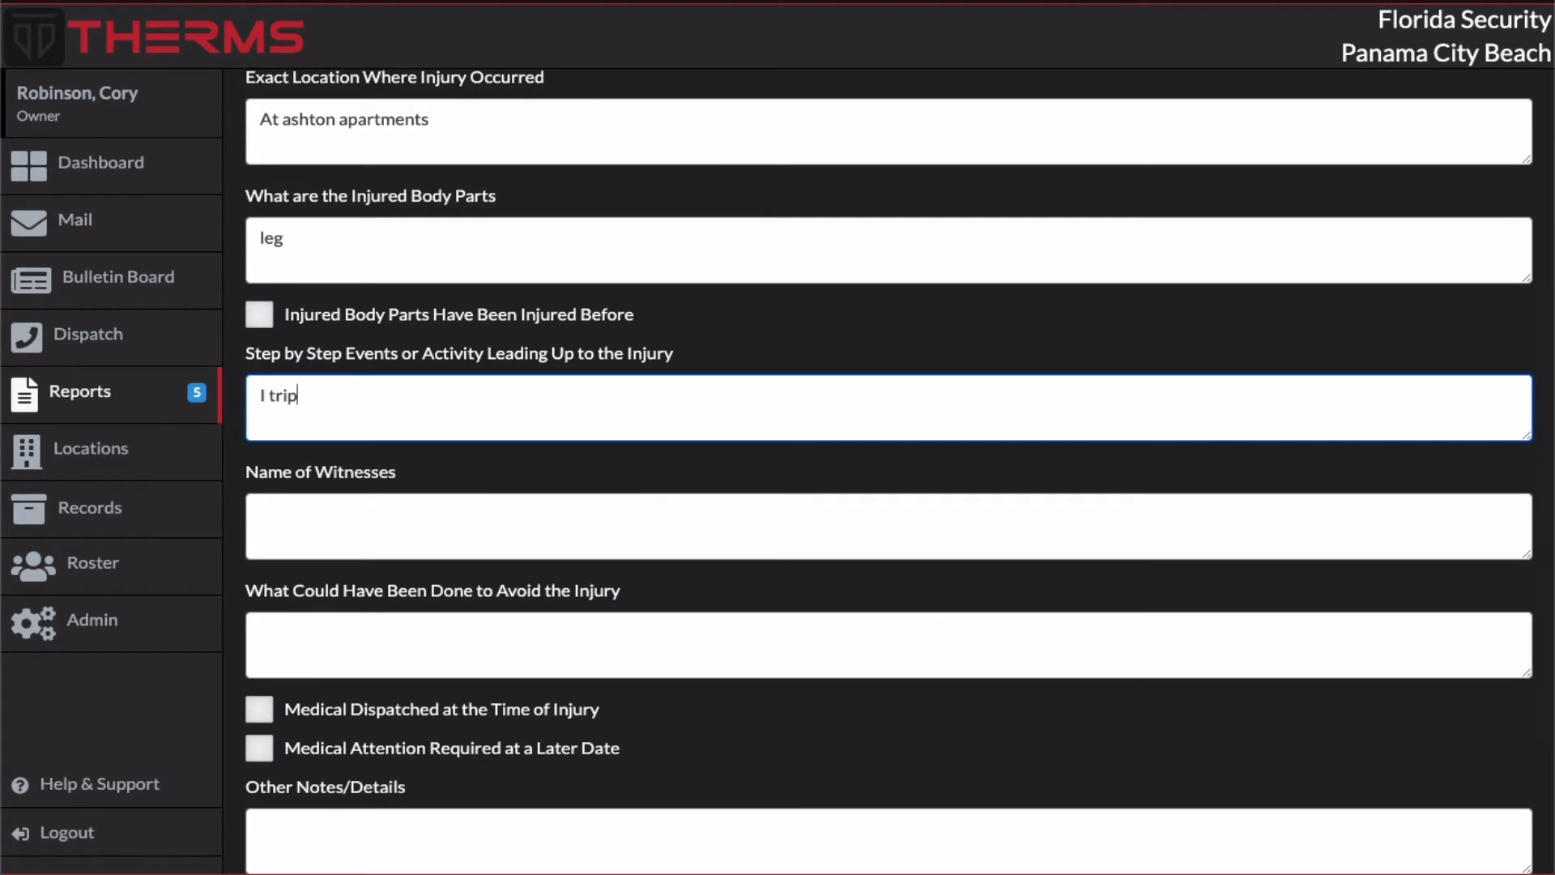
{"action": "type", "text": "ped over a tree branch"}
Step: Enter "n/a" for the witnesses and begin the injury-avoidance answer with "I could hav"
{"action": "scroll", "coordinate": [888, 469], "scroll_direction": "down", "scroll_amount": 1}
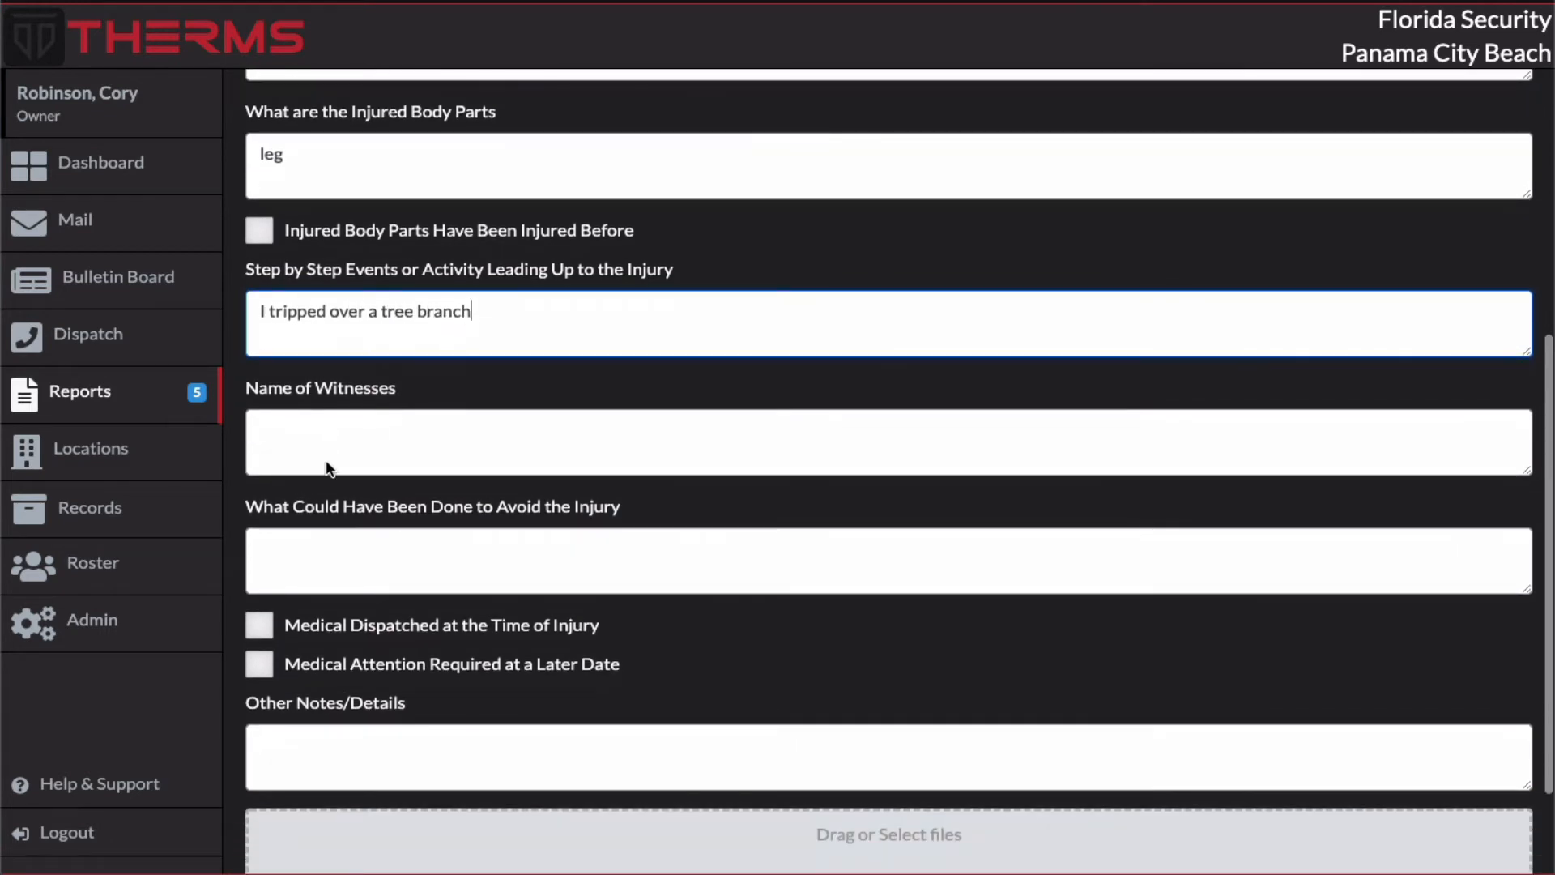
{"action": "left_click", "coordinate": [326, 459]}
{"action": "scroll", "coordinate": [371, 430], "scroll_direction": "down", "scroll_amount": 2}
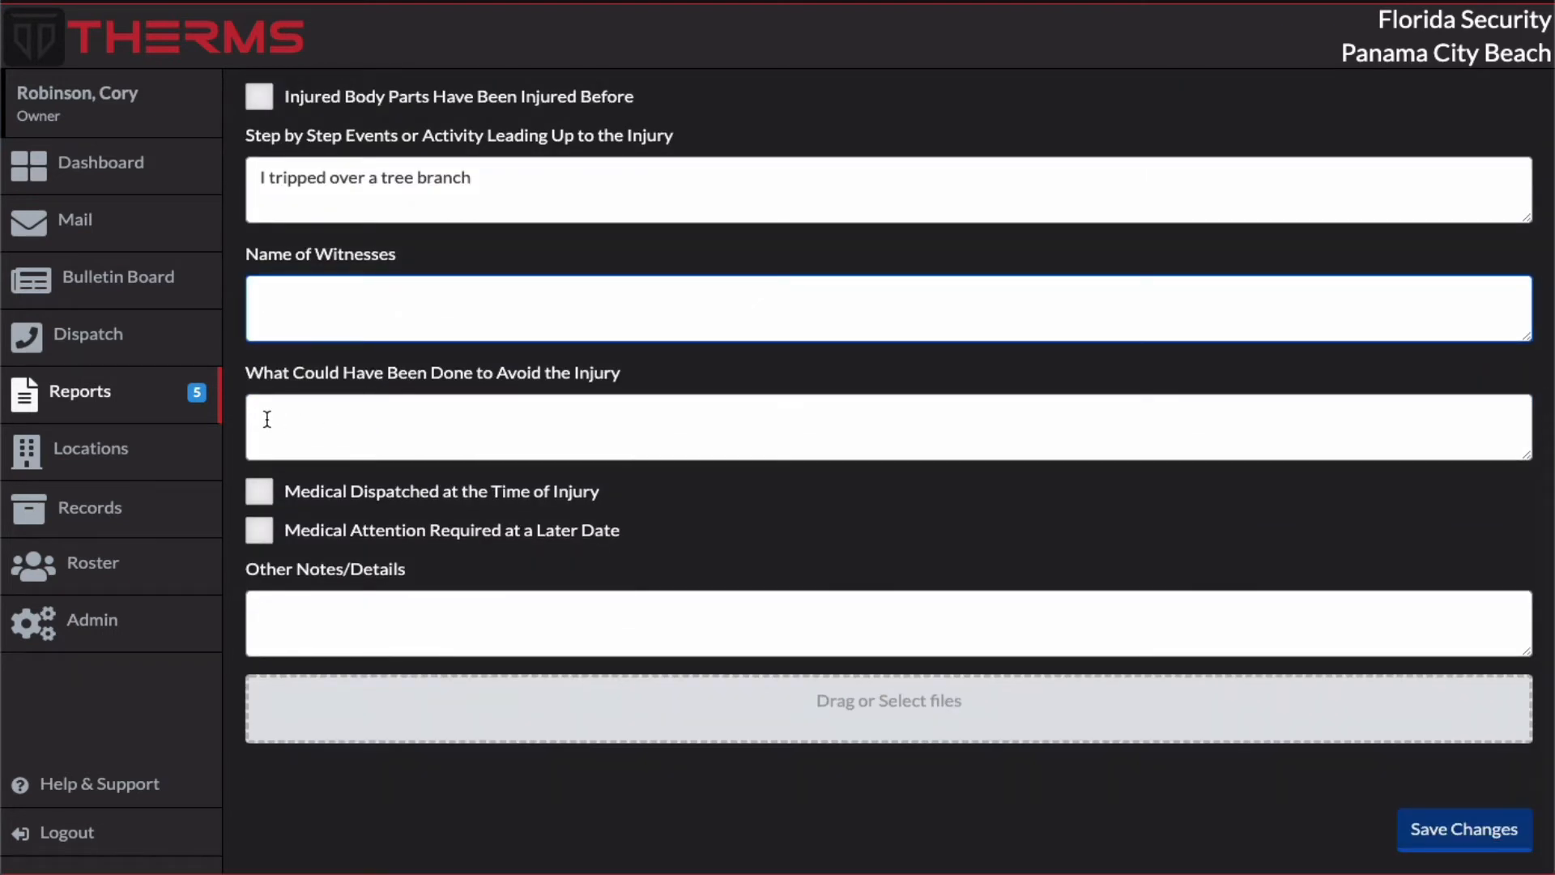
{"action": "type", "text": "n/a"}
{"action": "left_click", "coordinate": [586, 420]}
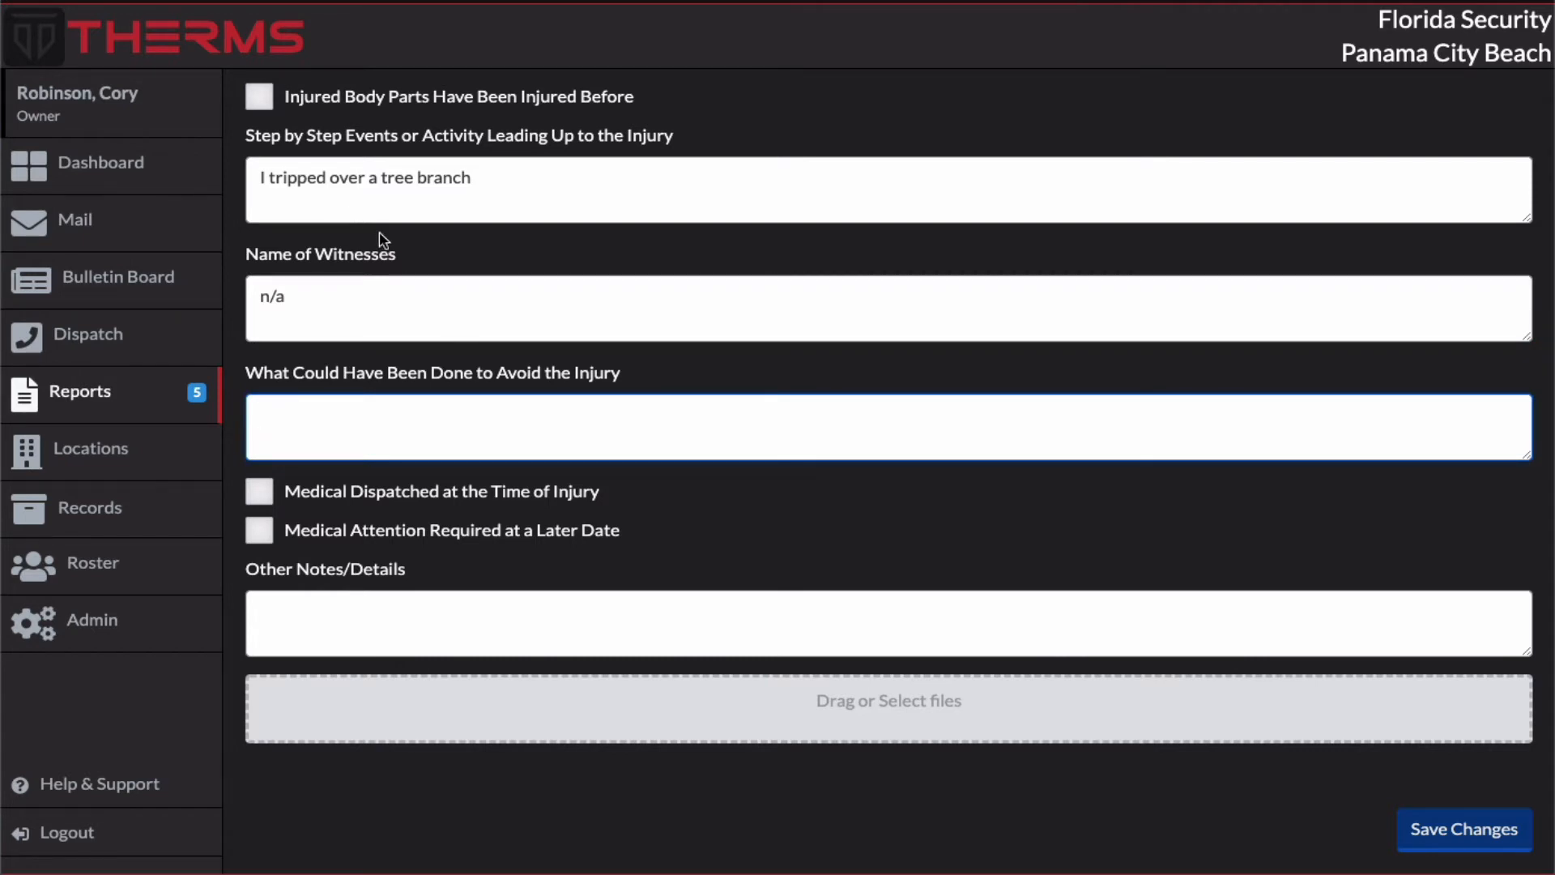
{"action": "scroll", "coordinate": [381, 236], "scroll_direction": "up", "scroll_amount": 7}
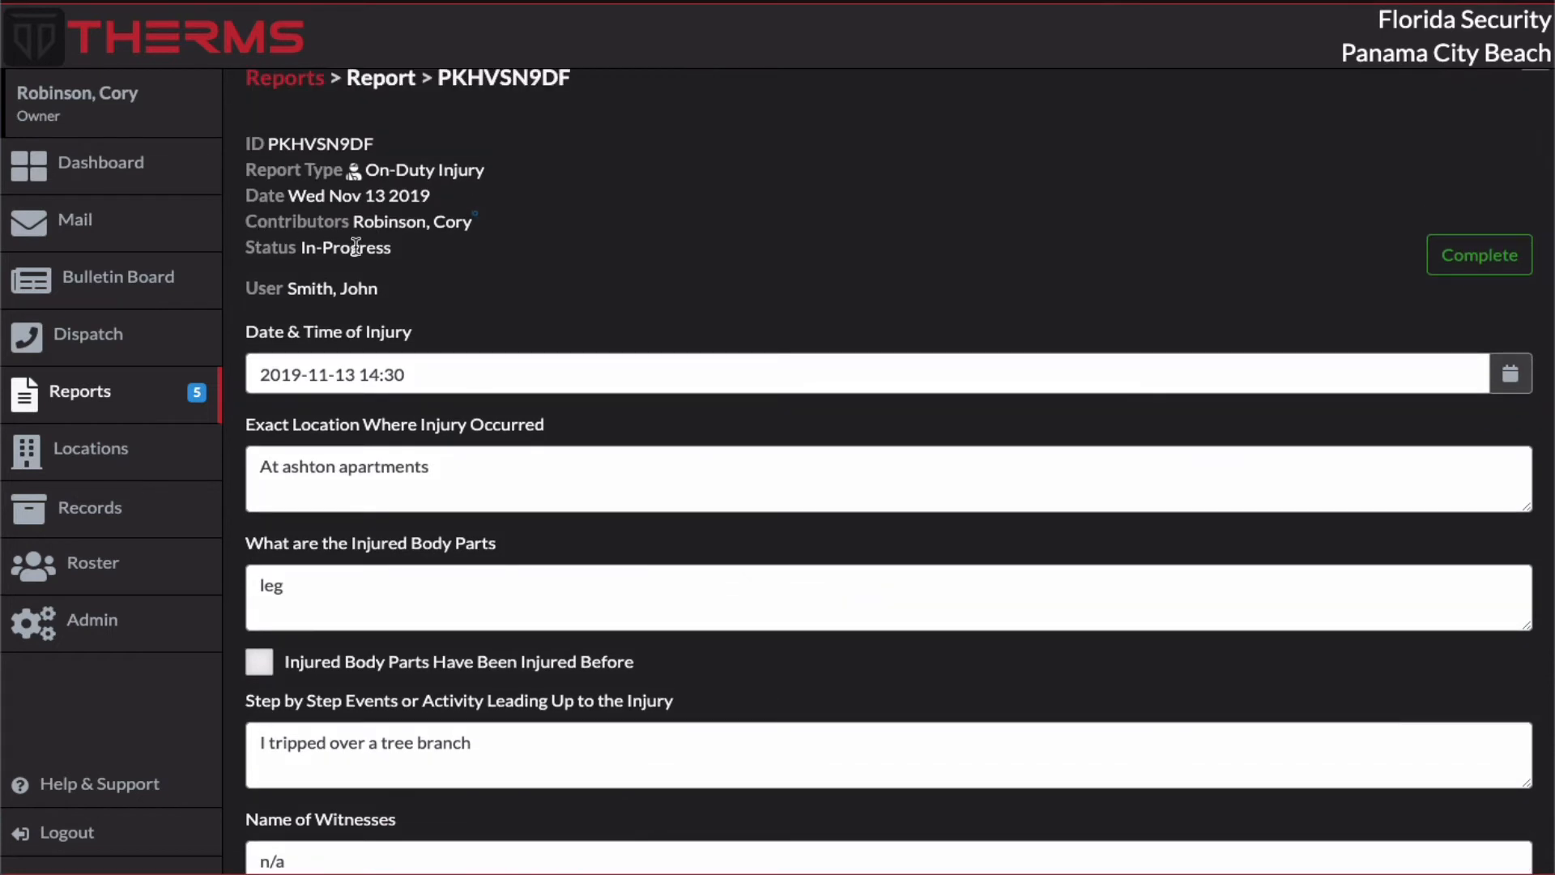
{"action": "scroll", "coordinate": [356, 247], "scroll_direction": "down", "scroll_amount": 2}
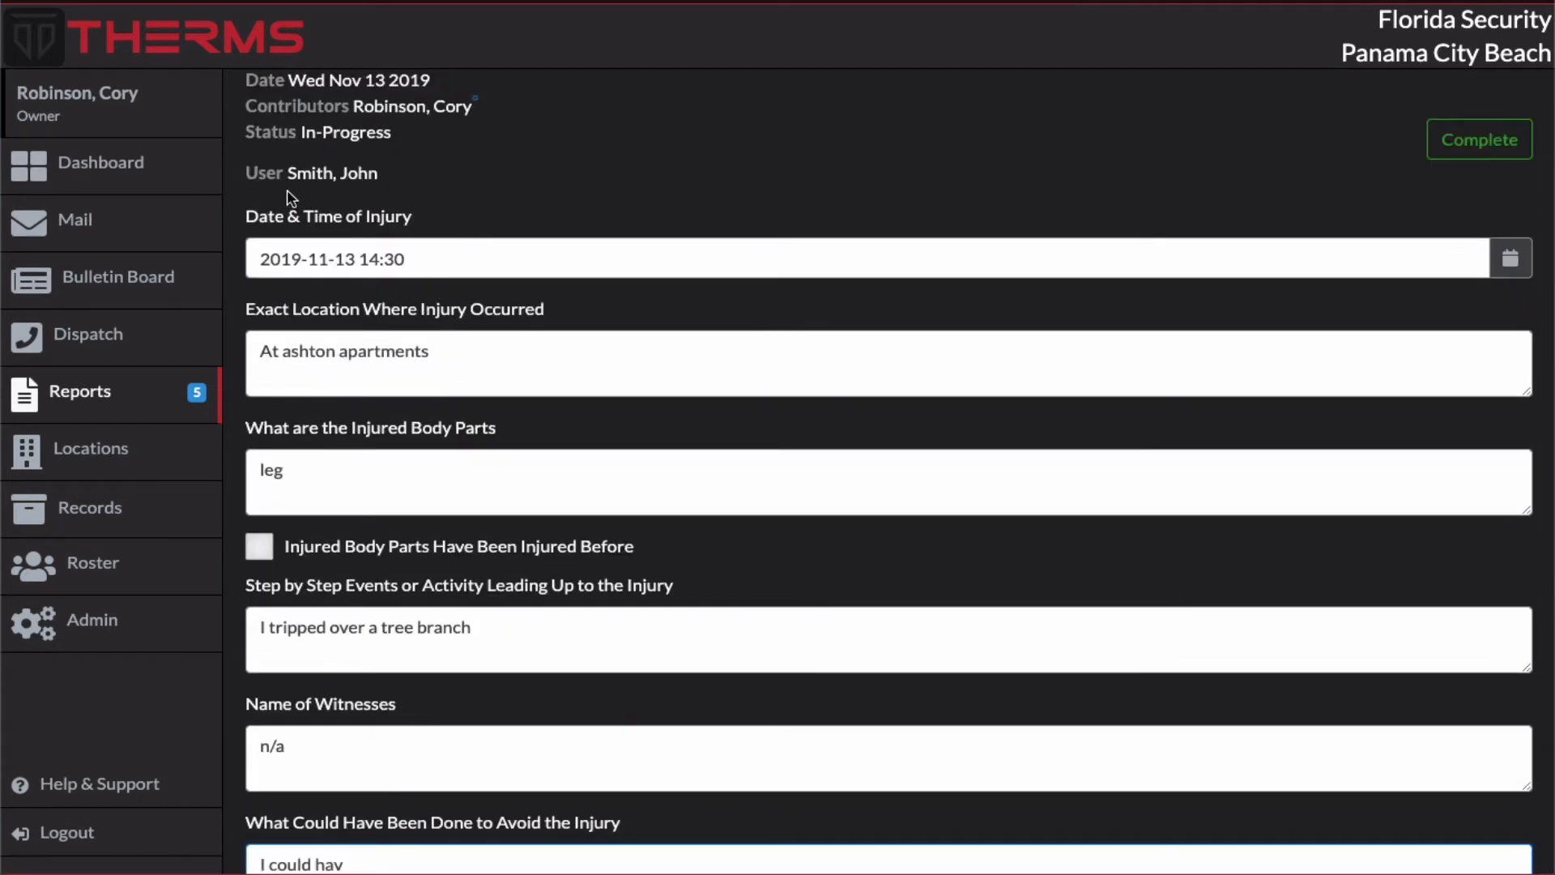
Step: Remove the leading "I" from the description of events so it reads "tripped over a tree branch"
{"action": "left_click", "coordinate": [329, 465]}
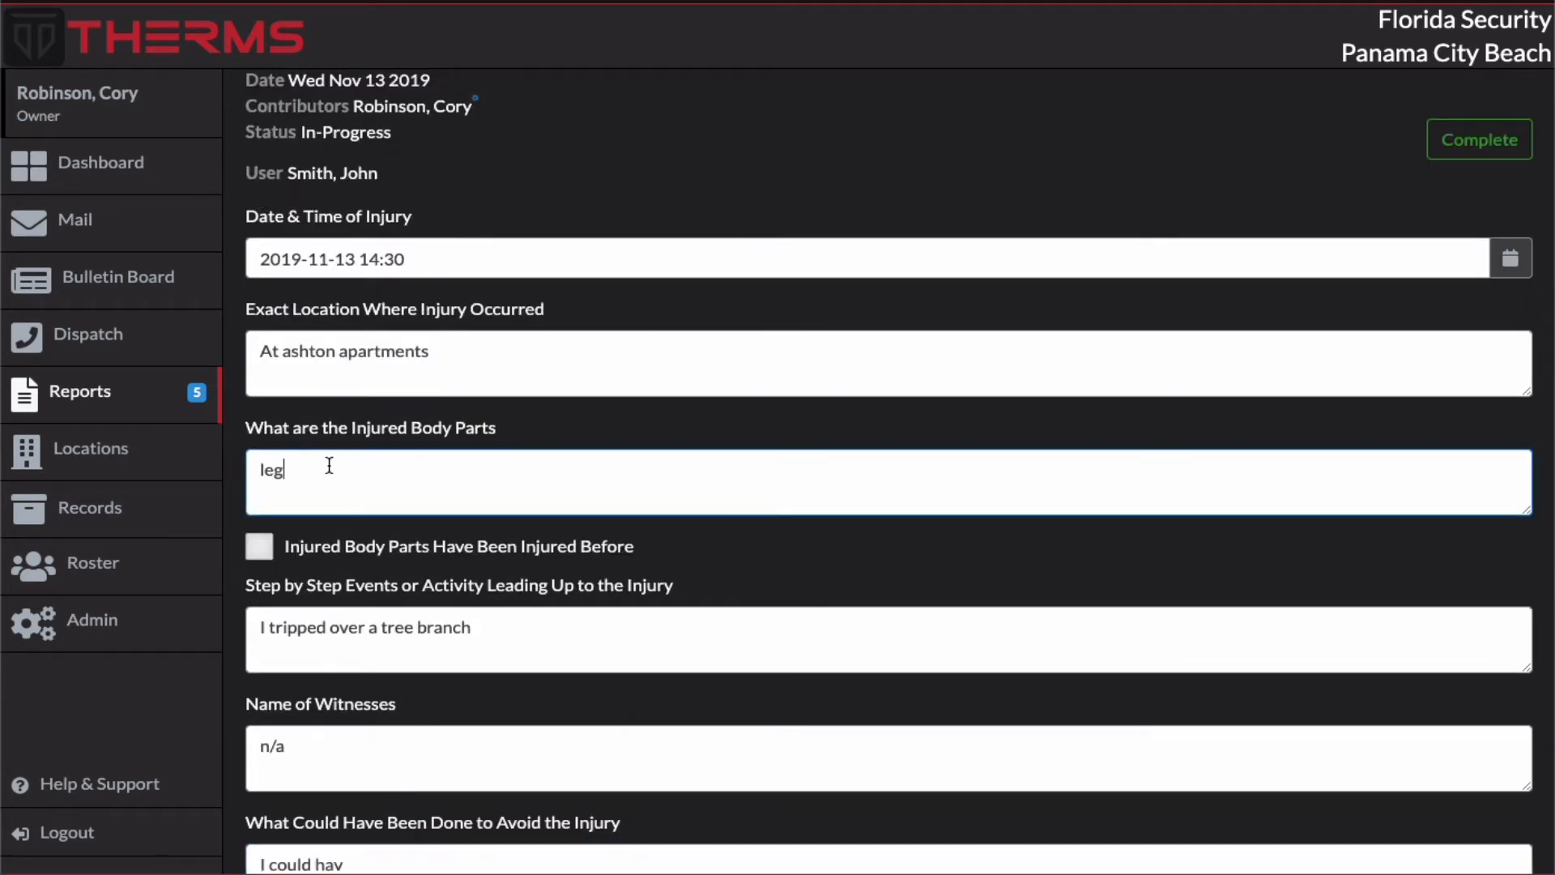
{"action": "scroll", "coordinate": [421, 465], "scroll_direction": "down", "scroll_amount": 3}
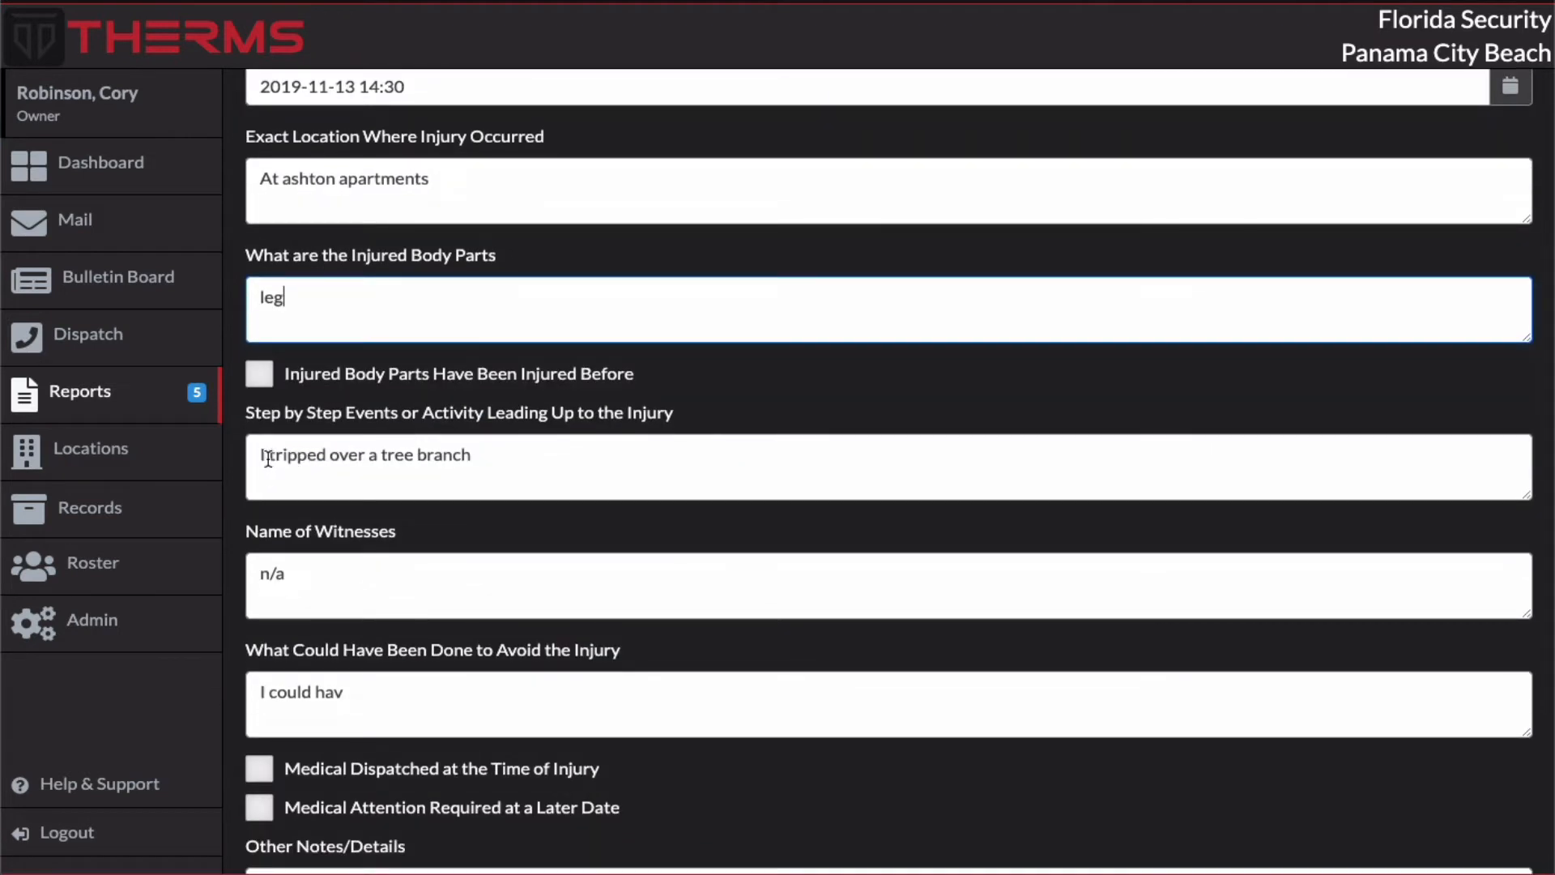
{"action": "left_click_drag", "start_coordinate": [261, 455], "coordinate": [275, 458]}
{"action": "key", "text": "BackSpace"}
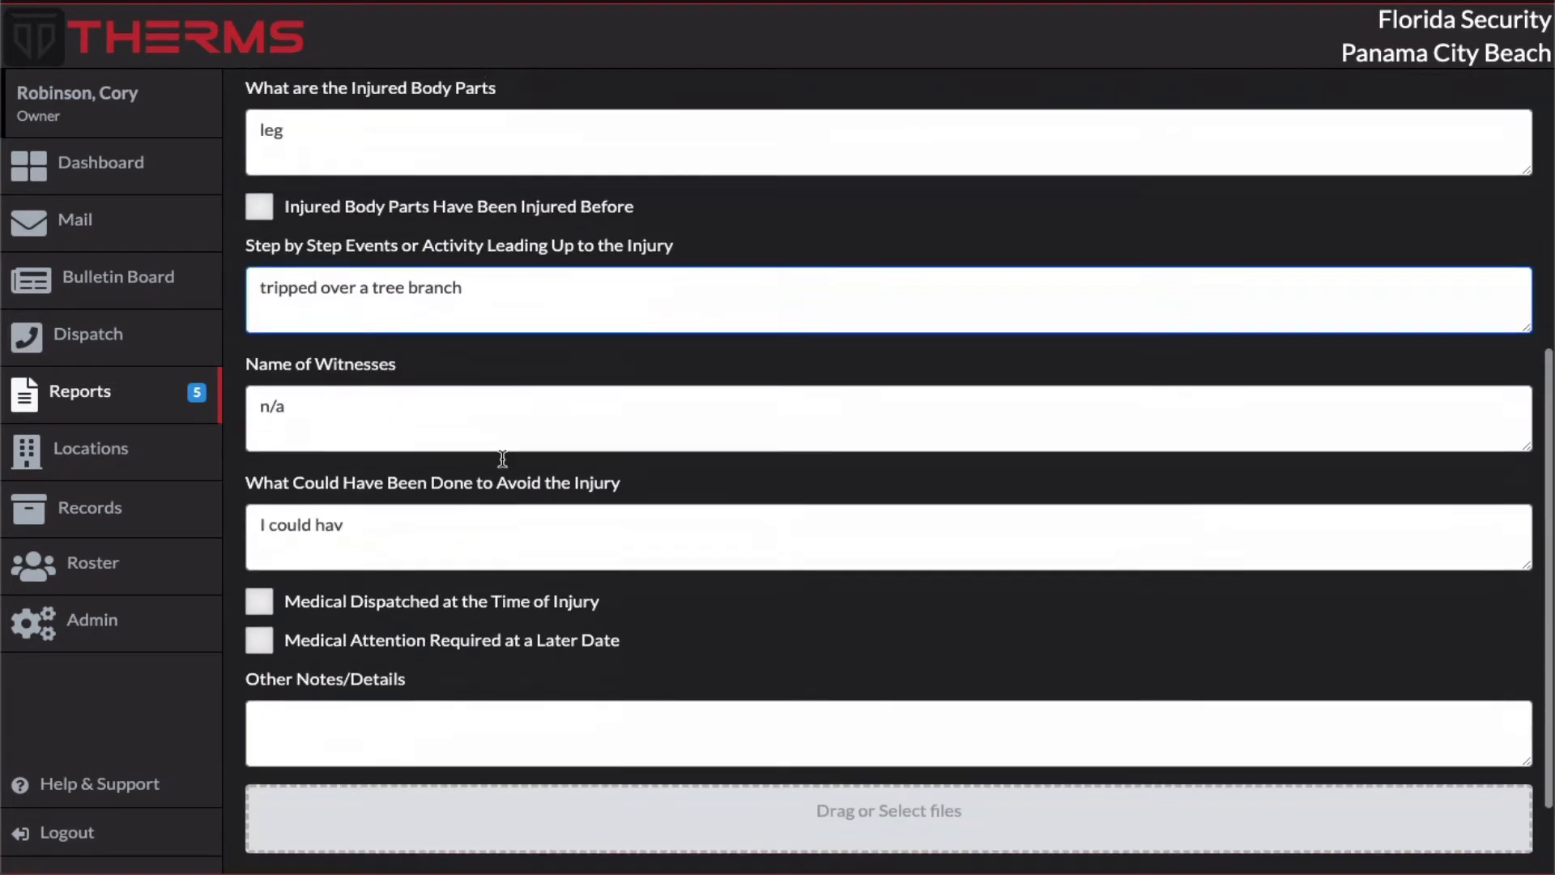
Step: Replace the injury-avoidance answer with "no flashlight" and mark that medical attention is required at a later date
{"action": "scroll", "coordinate": [503, 461], "scroll_direction": "down", "scroll_amount": 3}
{"action": "left_click_drag", "start_coordinate": [367, 514], "coordinate": [191, 506]}
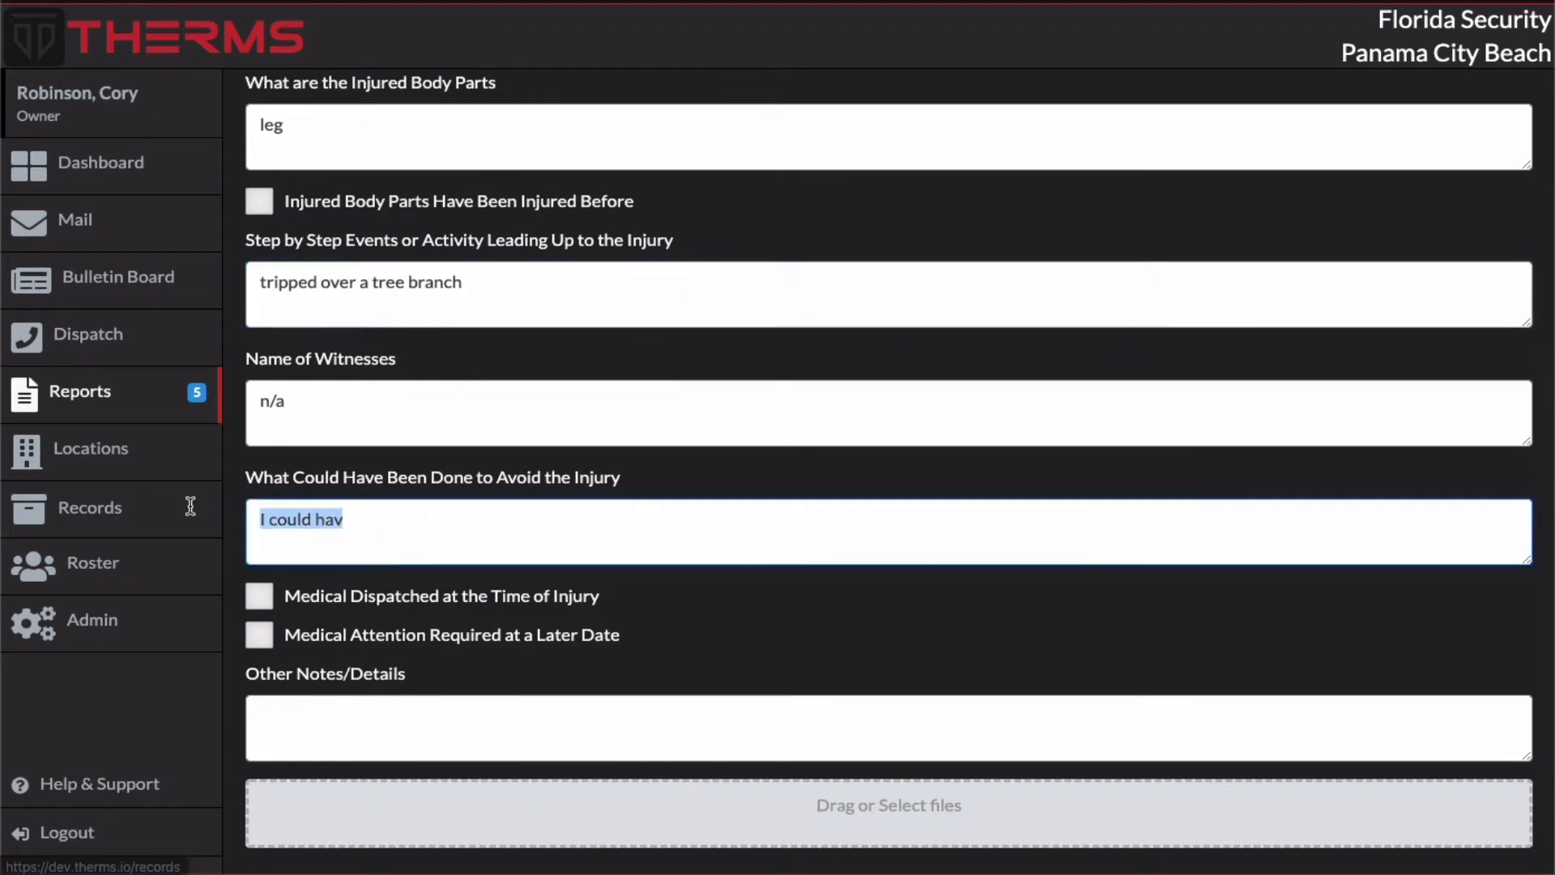
{"action": "type", "text": "no flash"}
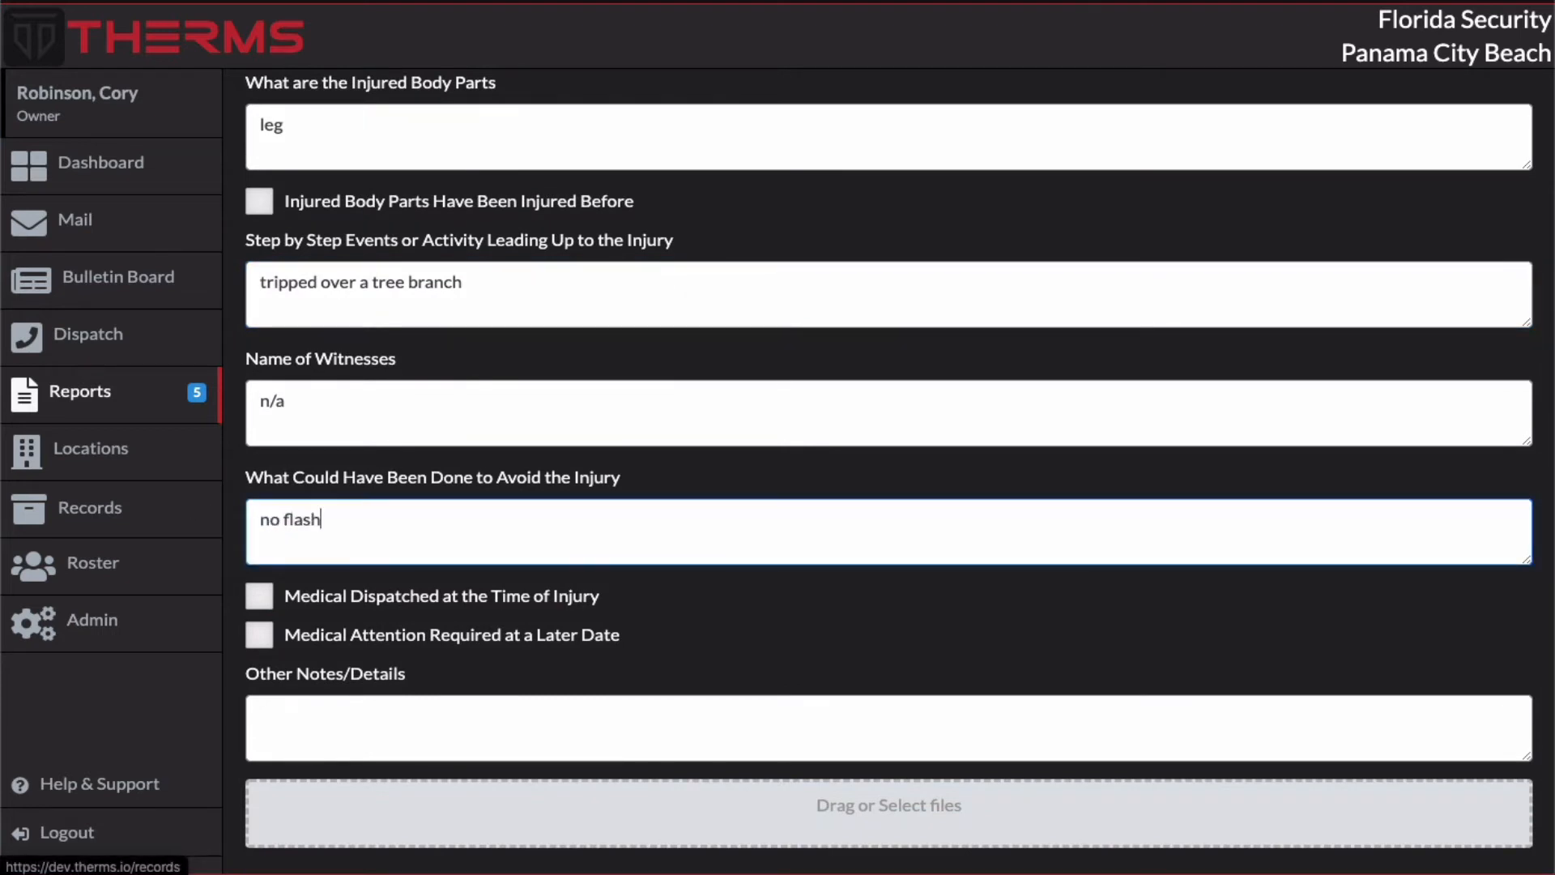
{"action": "type", "text": "light"}
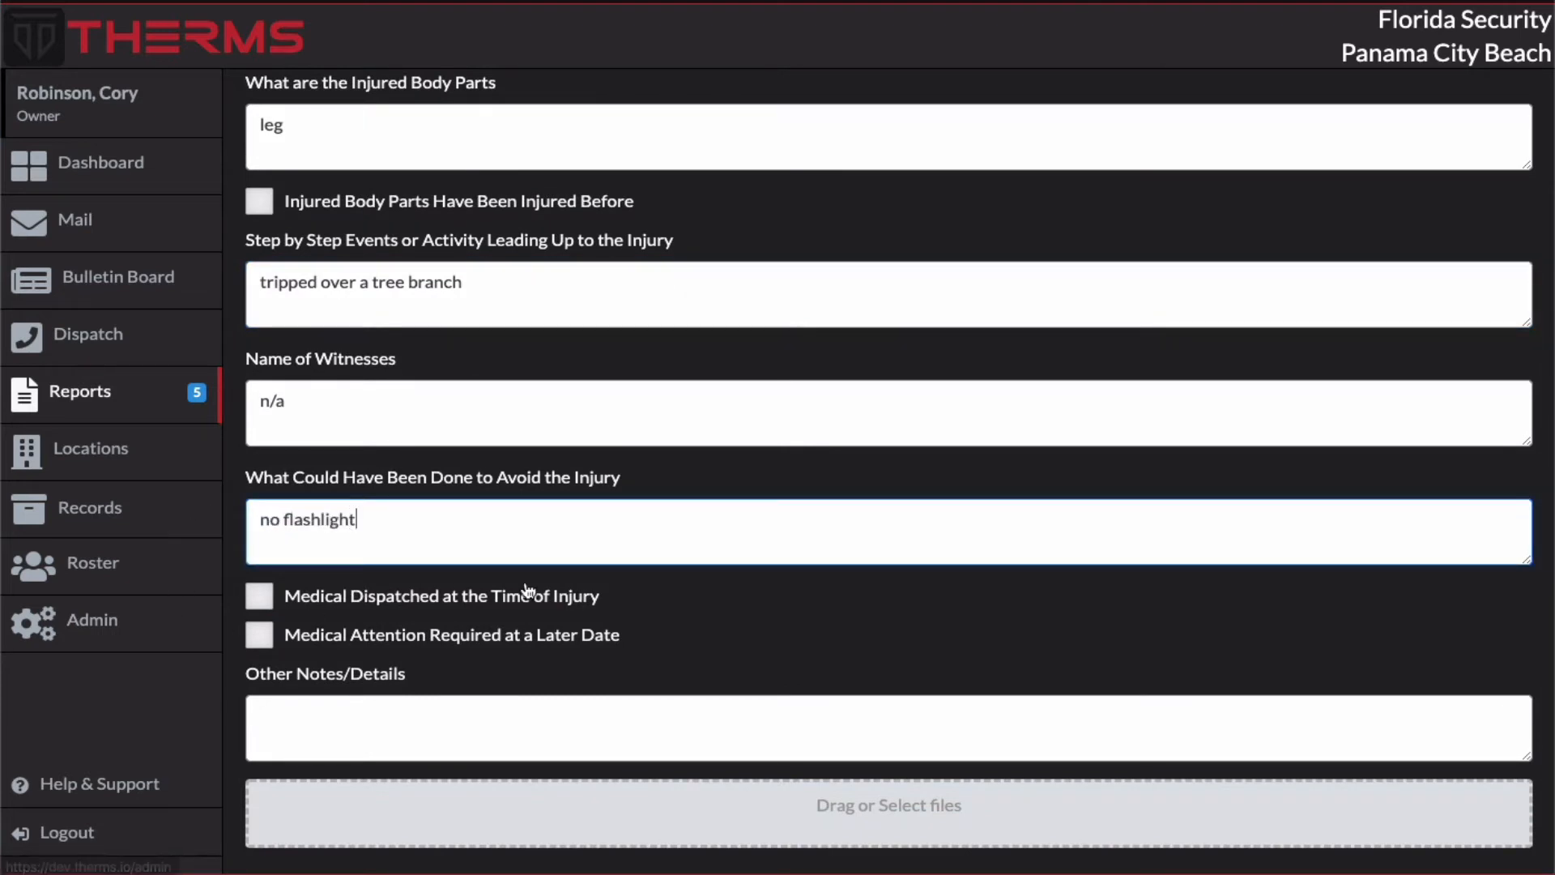
{"action": "left_click", "coordinate": [261, 637]}
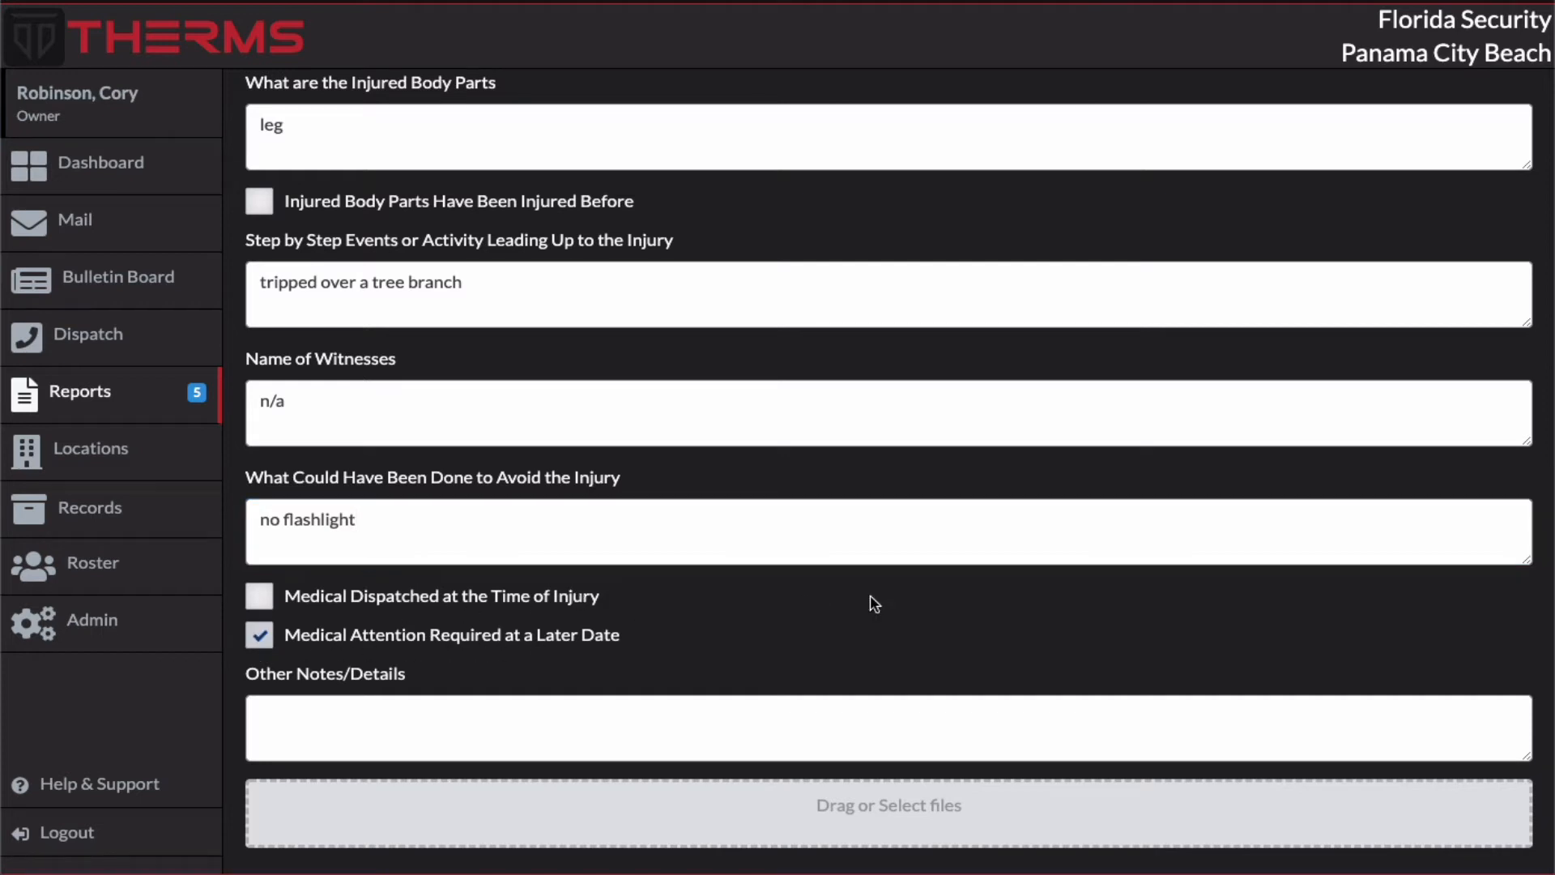
Step: Save the On-Duty Injury report's changes and mark the report as Complete
{"action": "scroll", "coordinate": [932, 600], "scroll_direction": "down", "scroll_amount": 2}
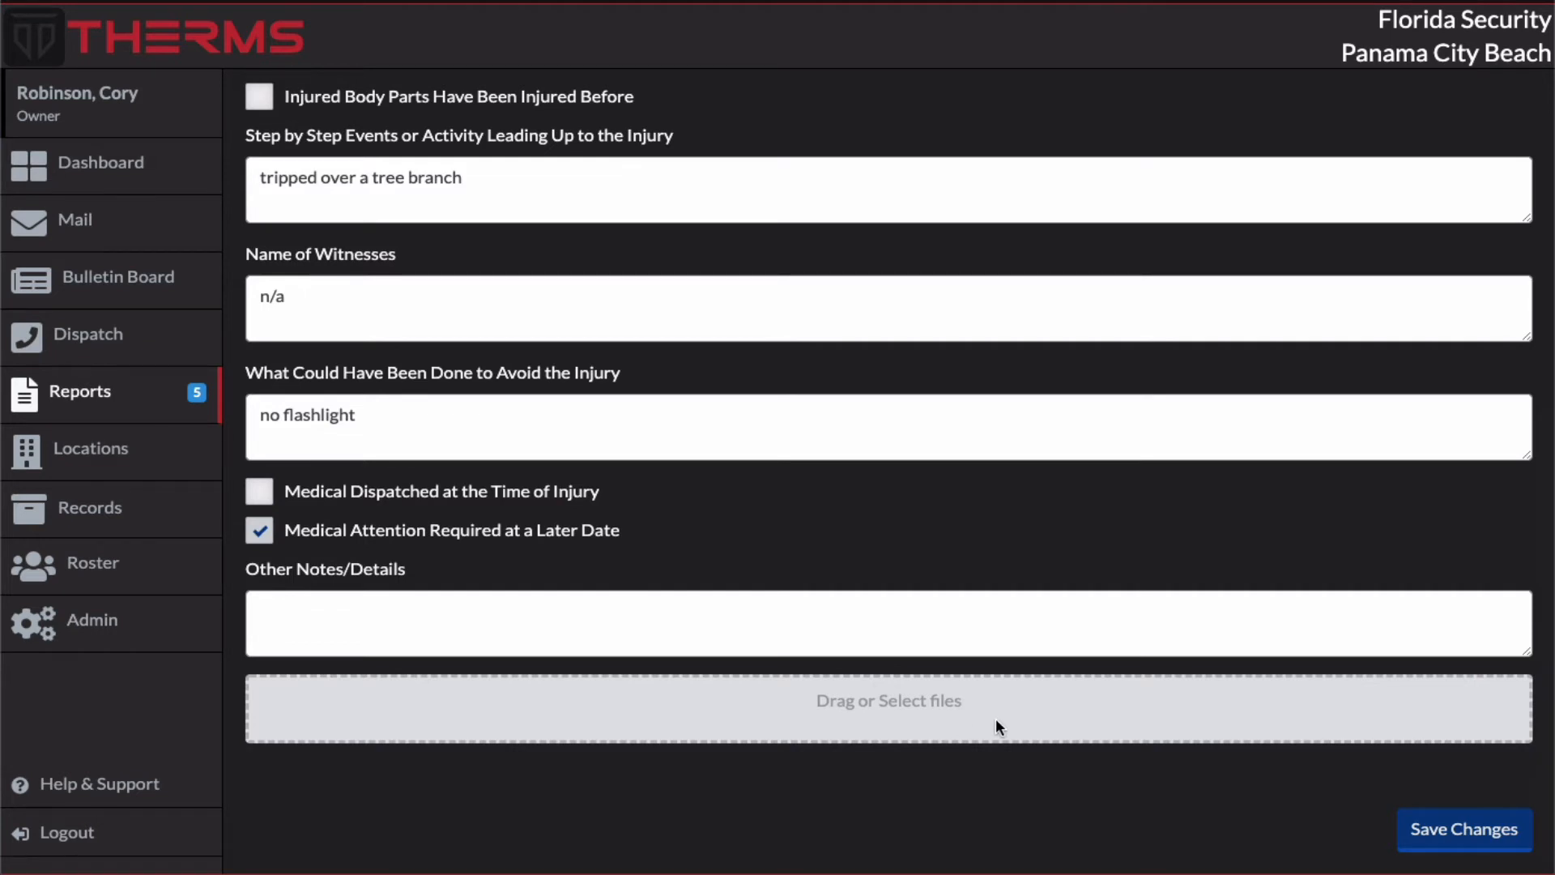
{"action": "left_click", "coordinate": [1454, 841]}
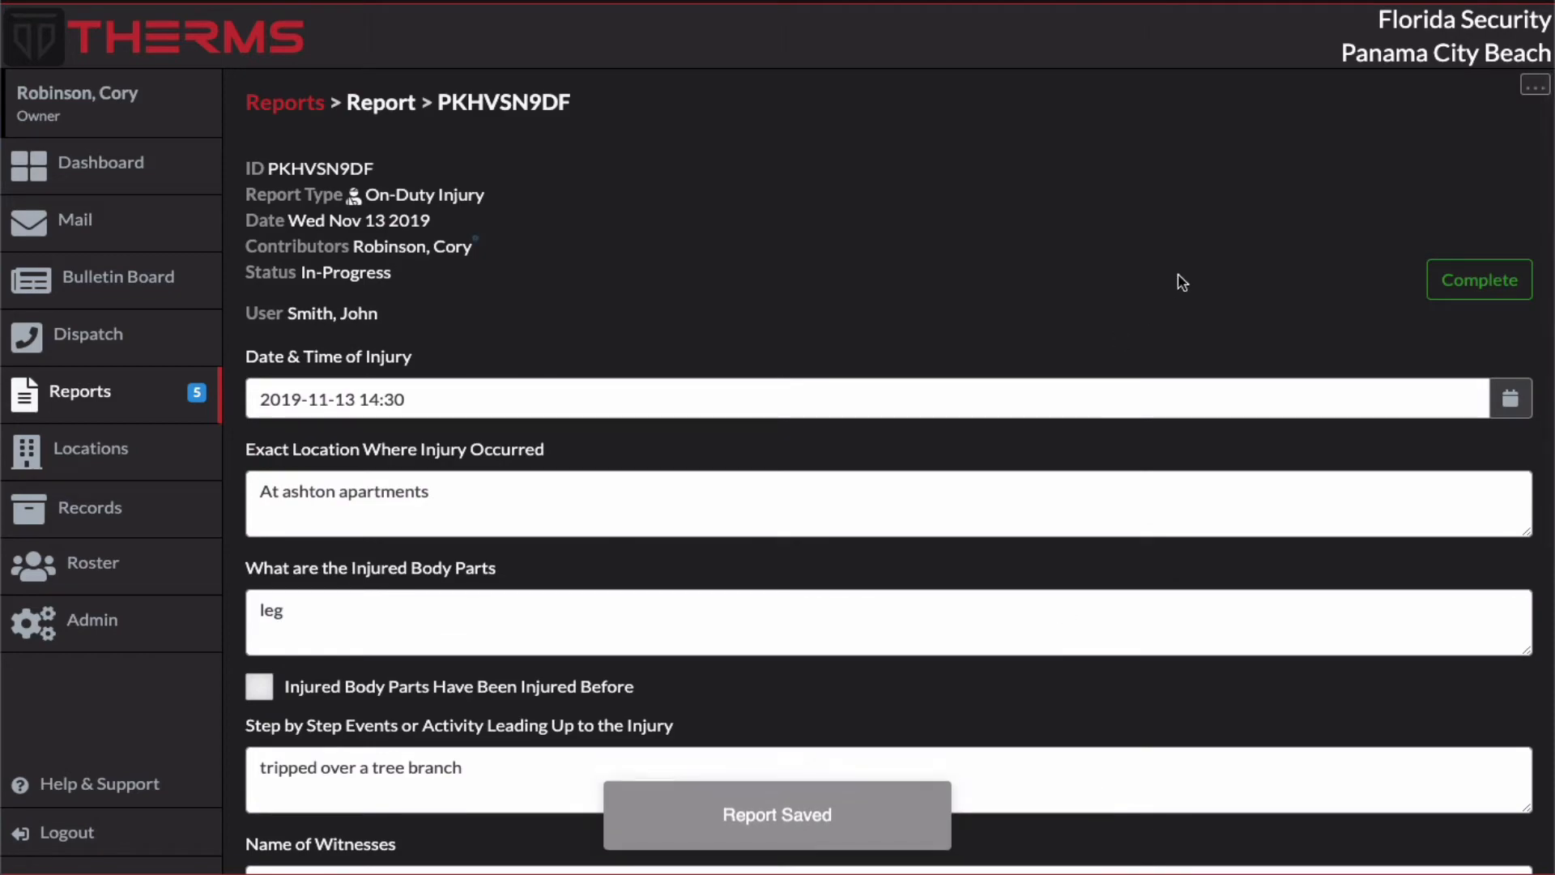
{"action": "left_click", "coordinate": [1479, 279]}
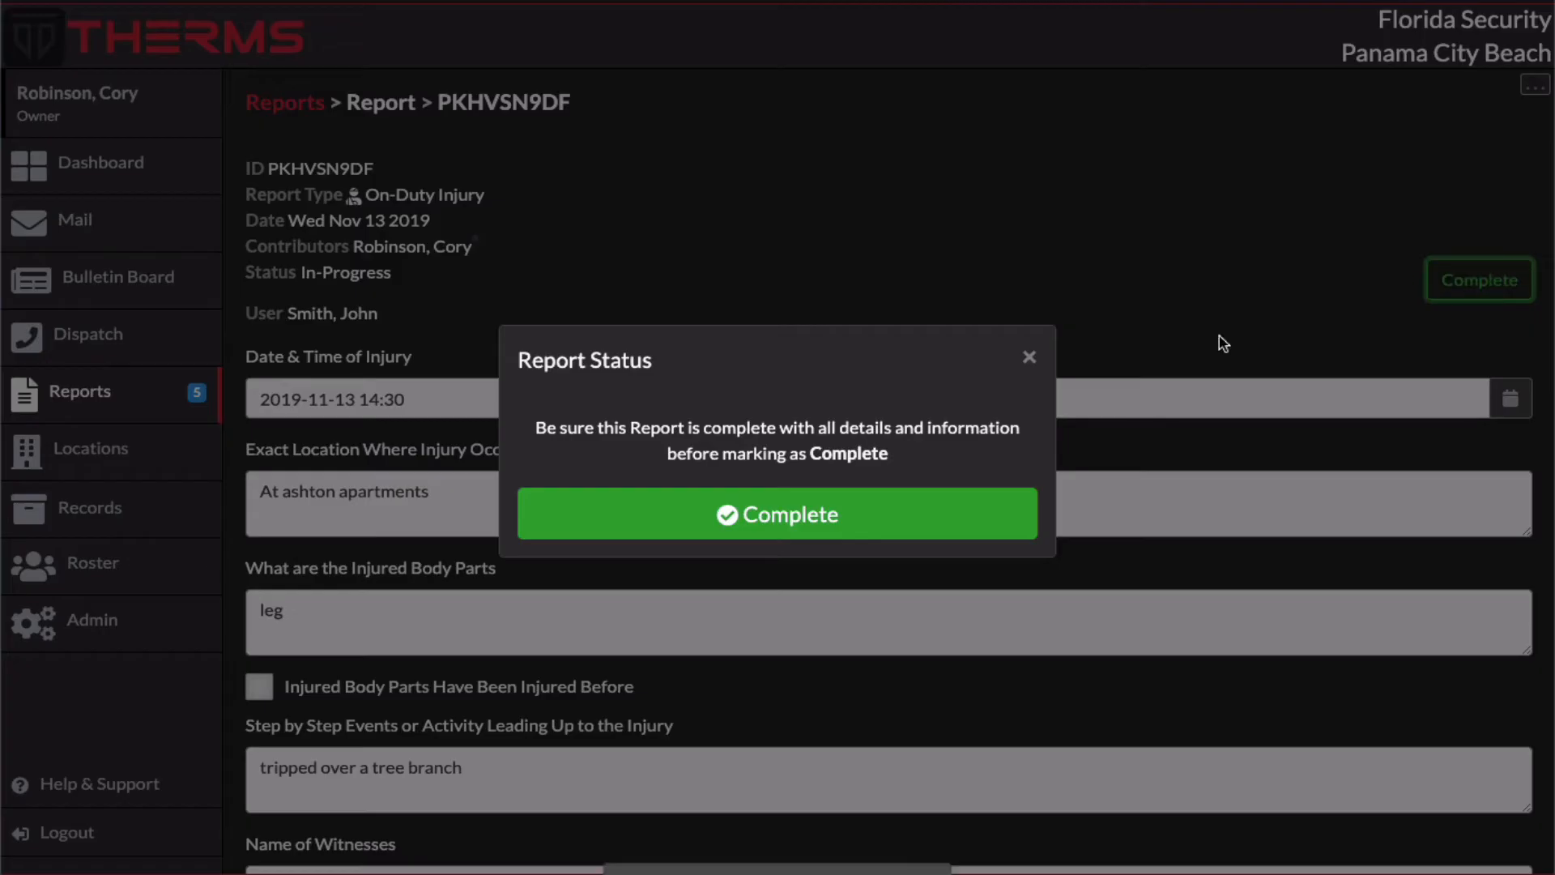
{"action": "left_click", "coordinate": [818, 513]}
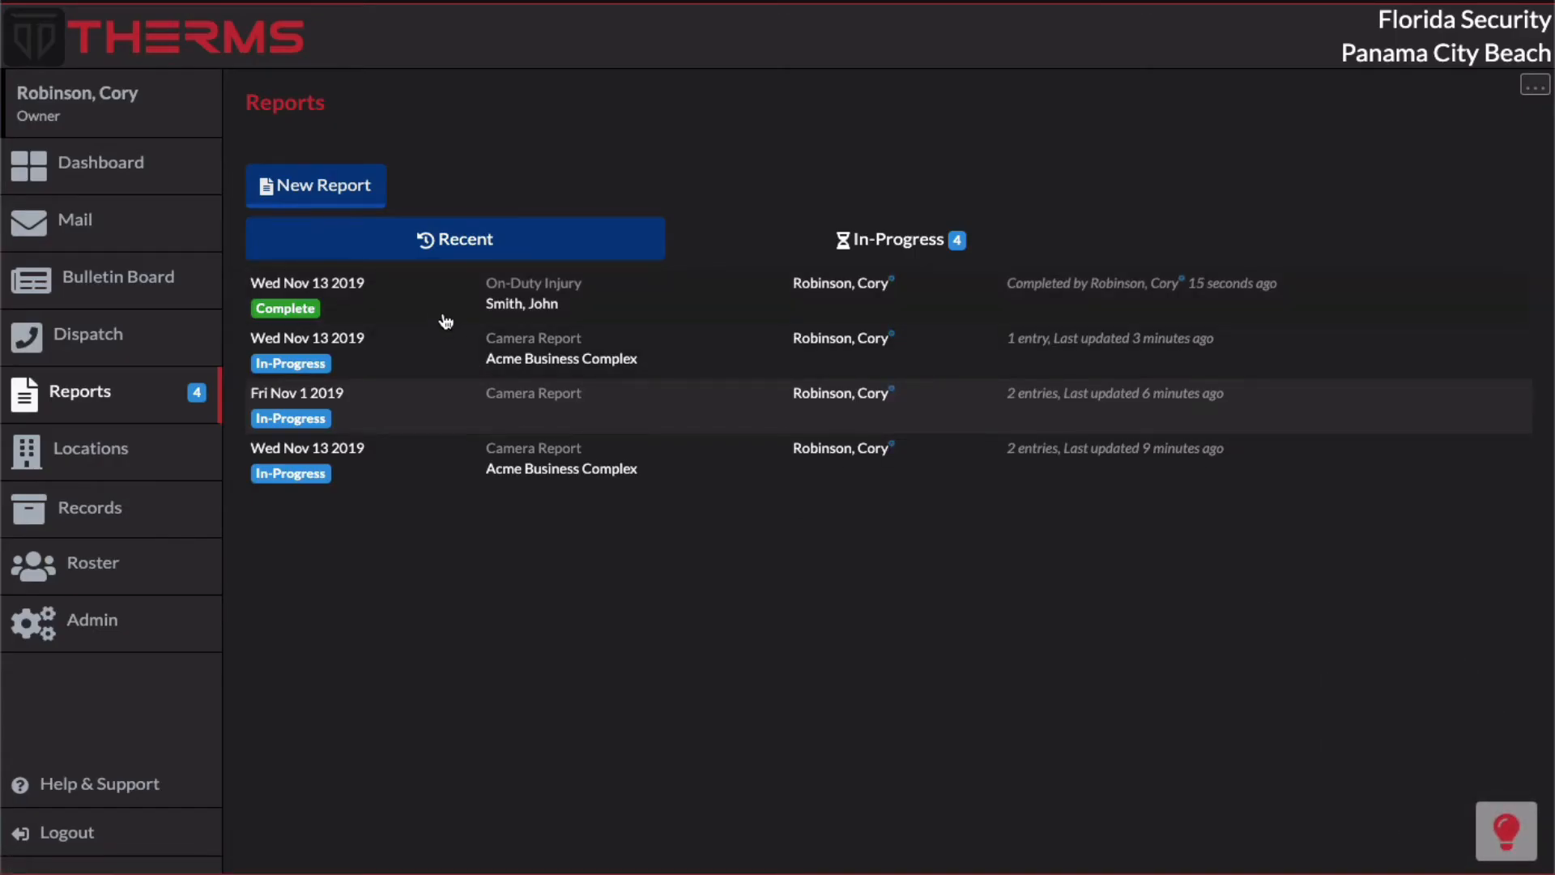
Step: Review the answers in the completed On-Duty Injury report and return to the reports list
{"action": "left_click", "coordinate": [443, 312]}
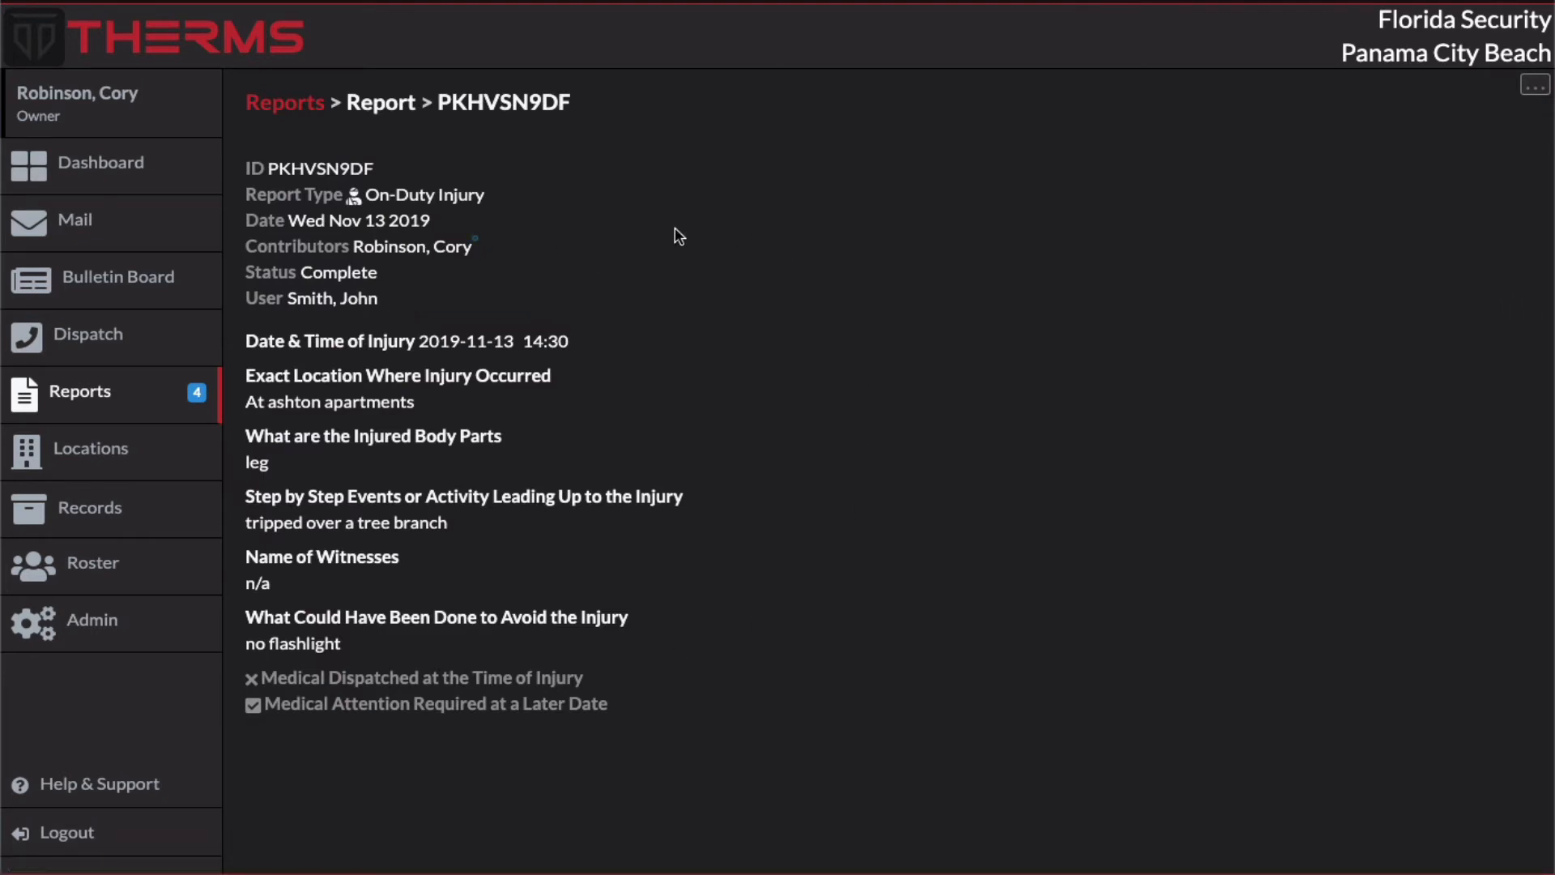
{"action": "left_click", "coordinate": [282, 102]}
Step: Open the active On-Duty Injury report type in the reports configuration and examine its assignment, access level and form settings
{"action": "left_click", "coordinate": [1527, 88]}
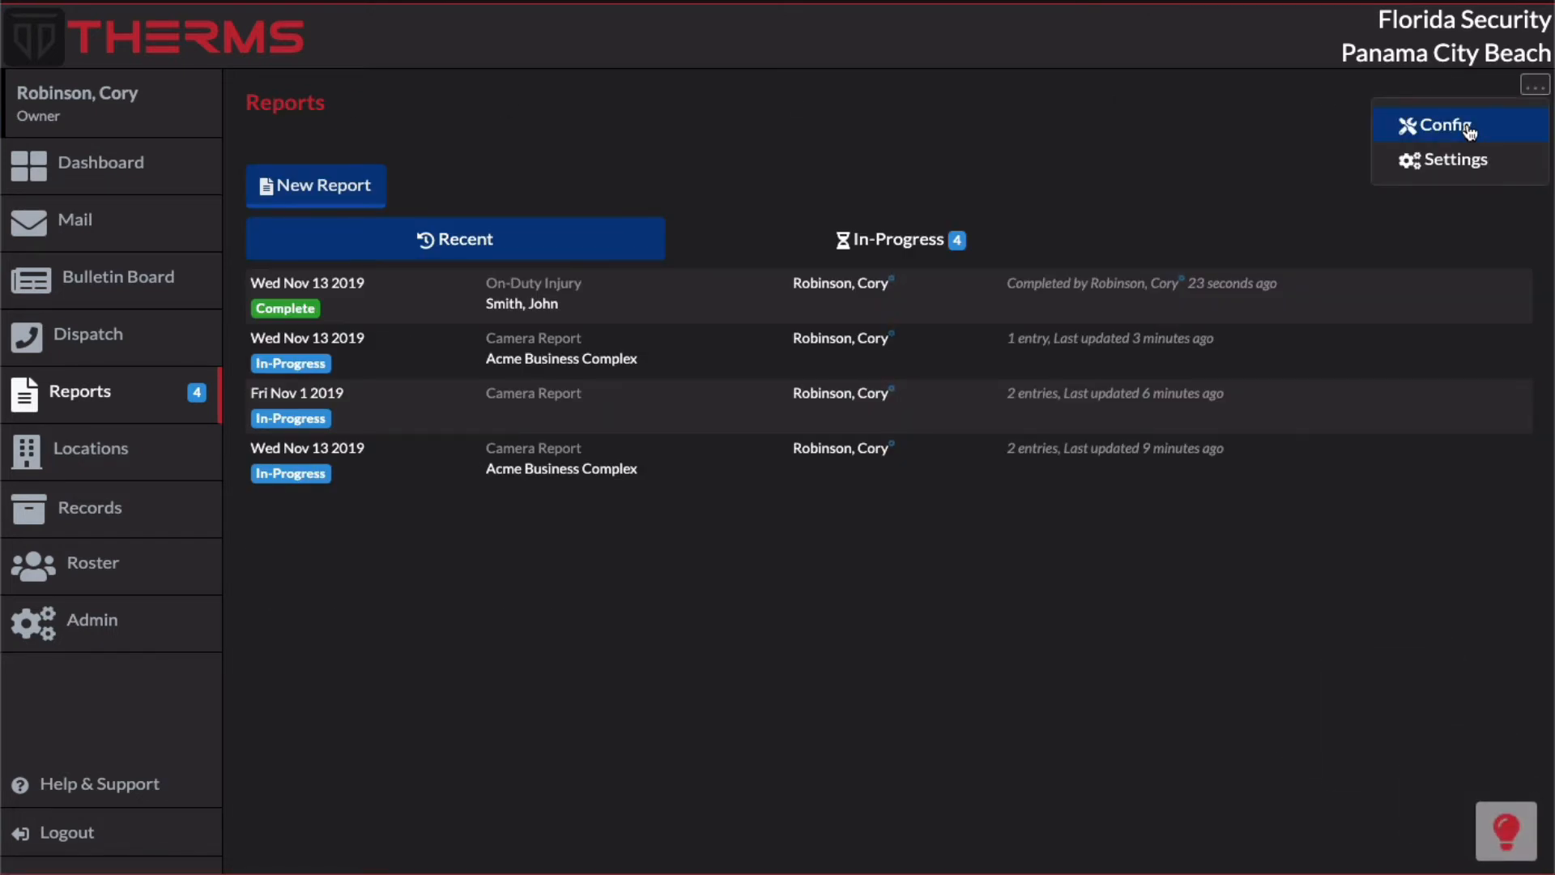
{"action": "left_click", "coordinate": [1470, 125]}
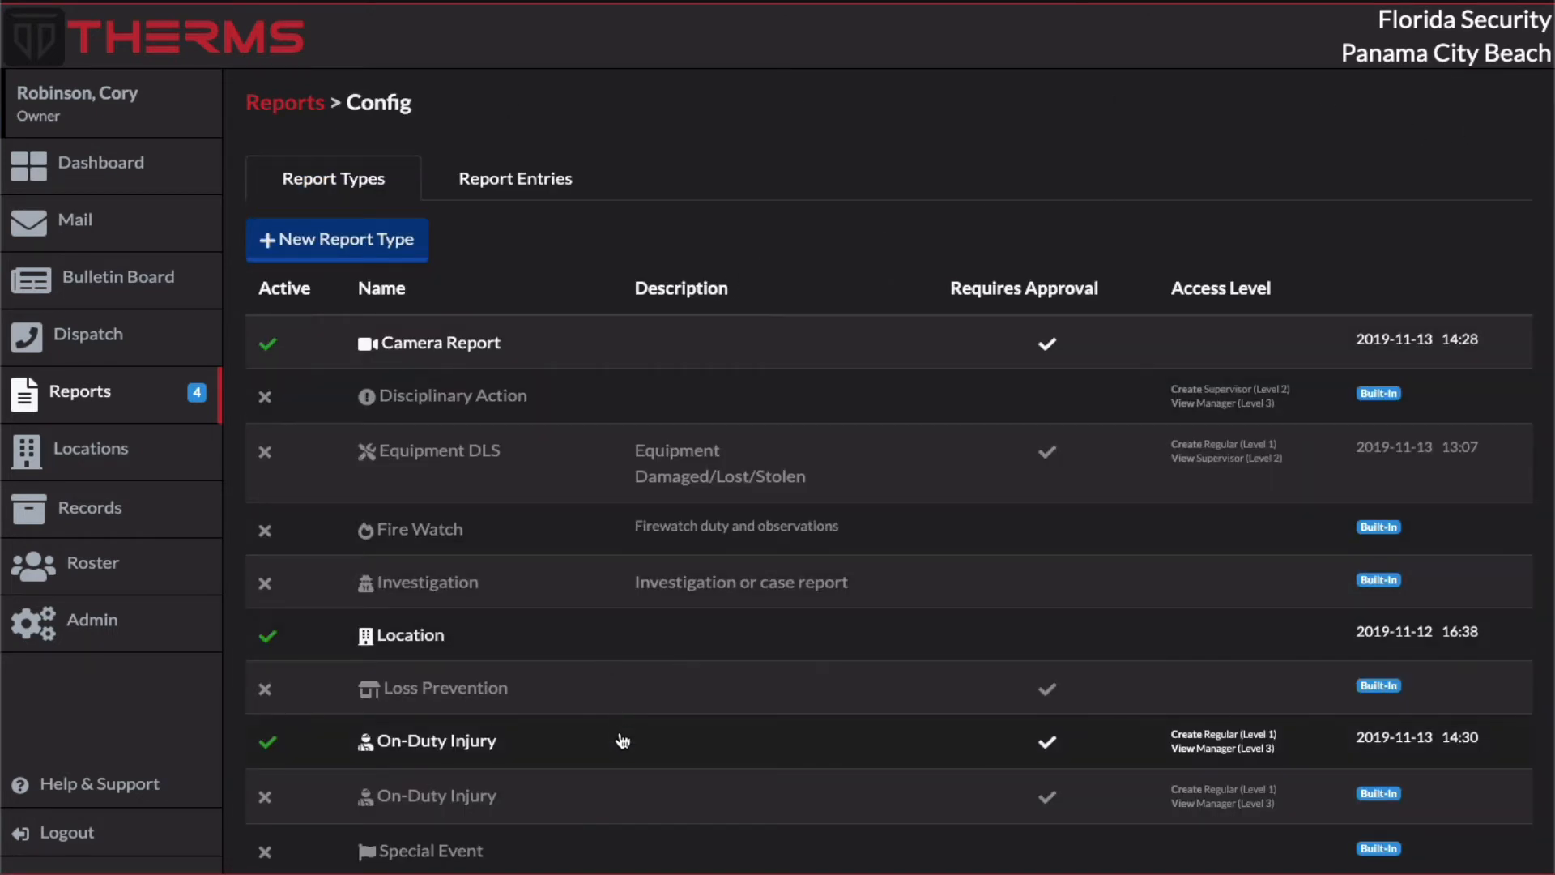
{"action": "left_click", "coordinate": [622, 739]}
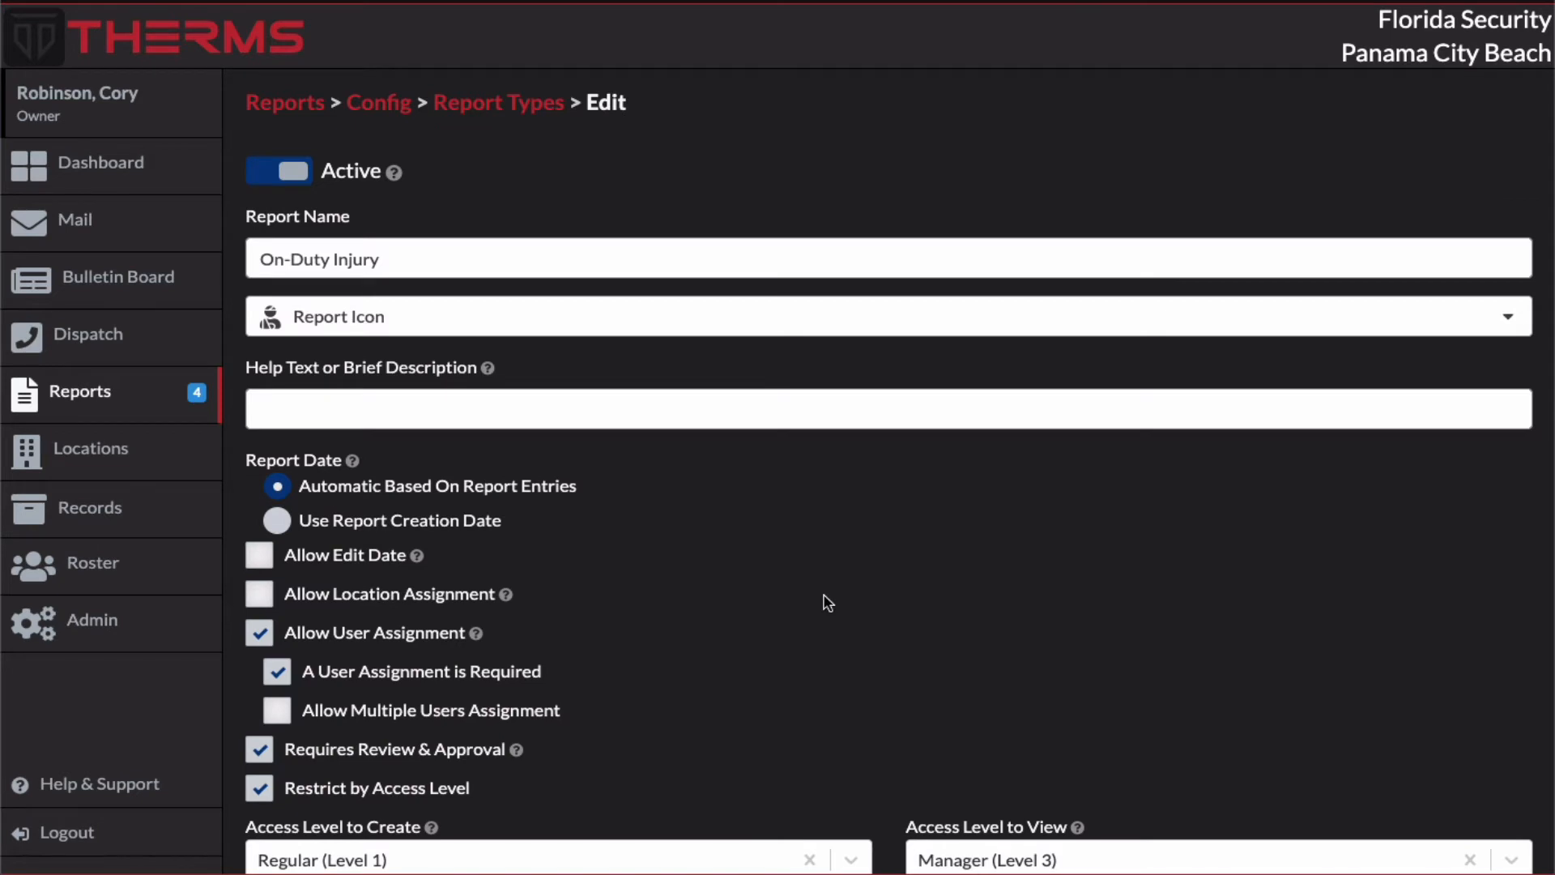
{"action": "scroll", "coordinate": [614, 624], "scroll_direction": "down", "scroll_amount": 4}
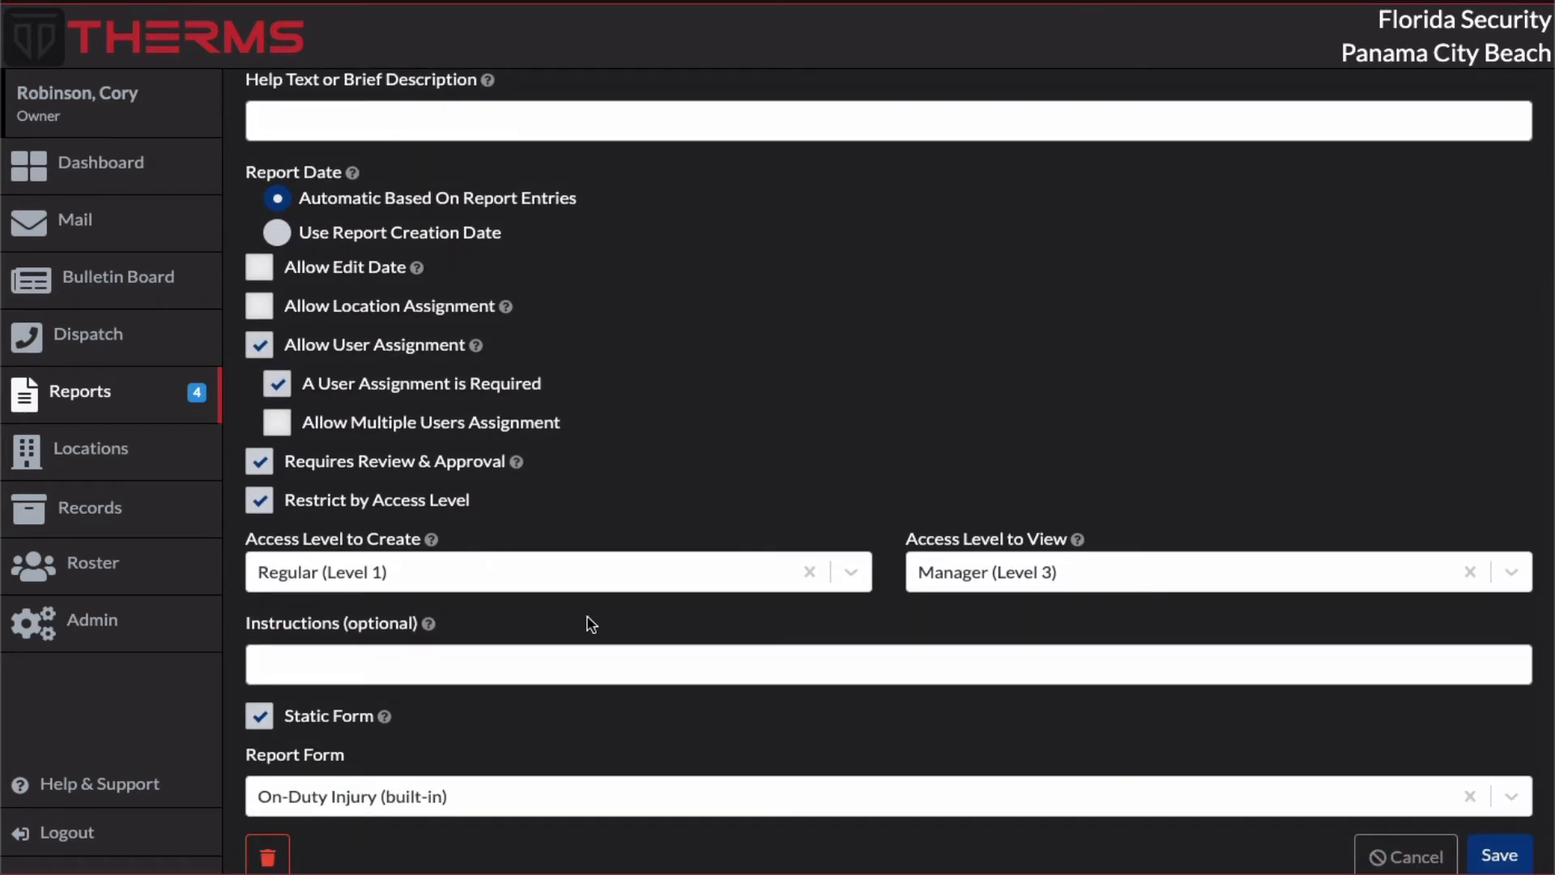
{"action": "scroll", "coordinate": [458, 614], "scroll_direction": "down", "scroll_amount": 1}
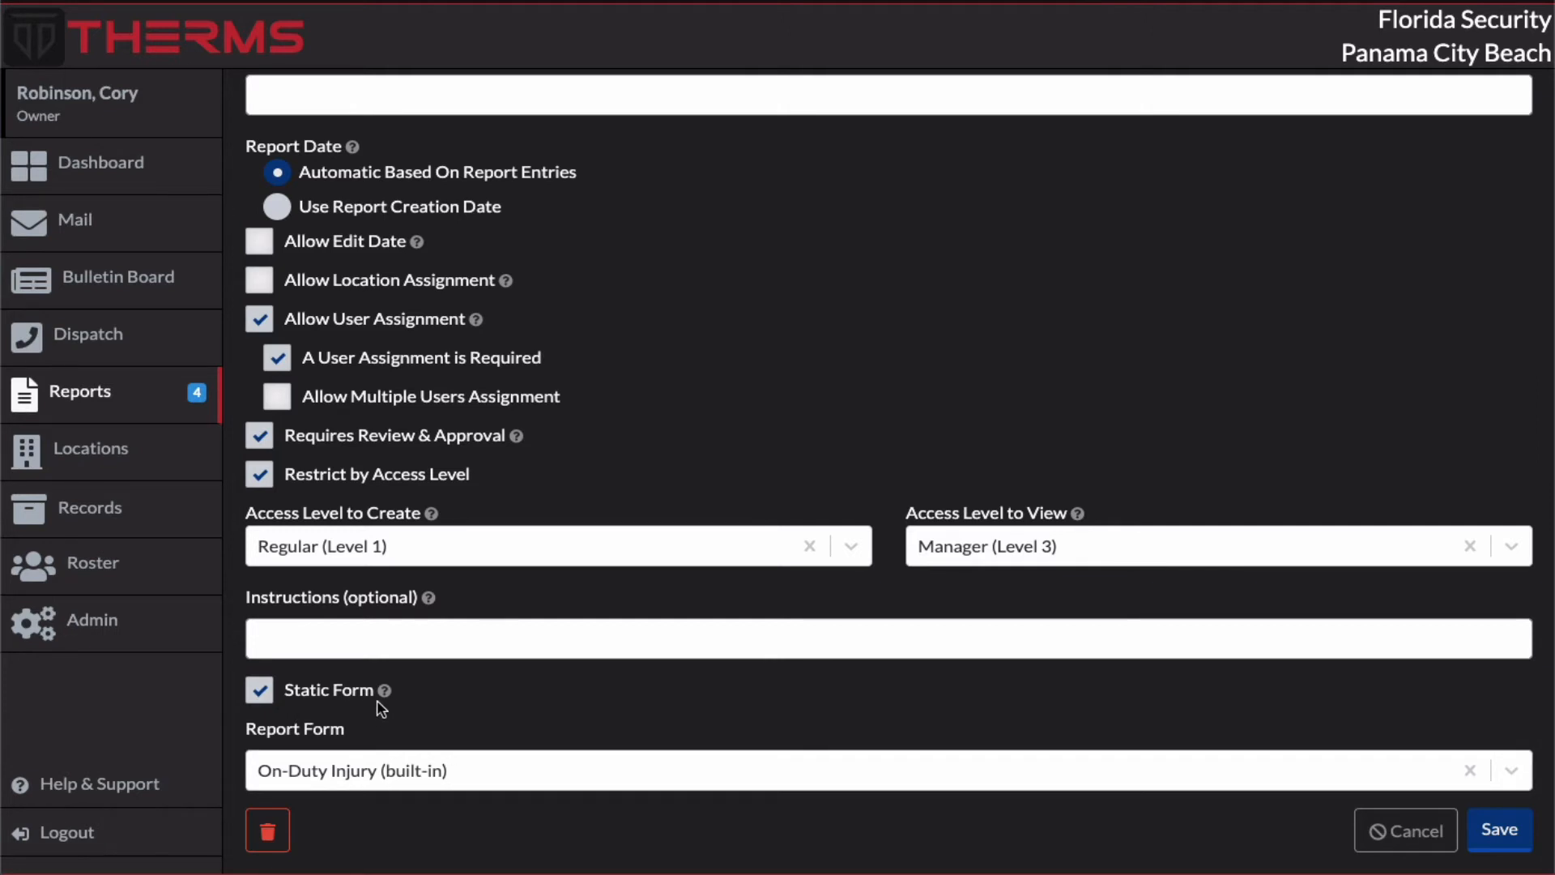
Step: Turn off Static Form to view the available report entry types, and turn Static Form back on
{"action": "left_click", "coordinate": [271, 695]}
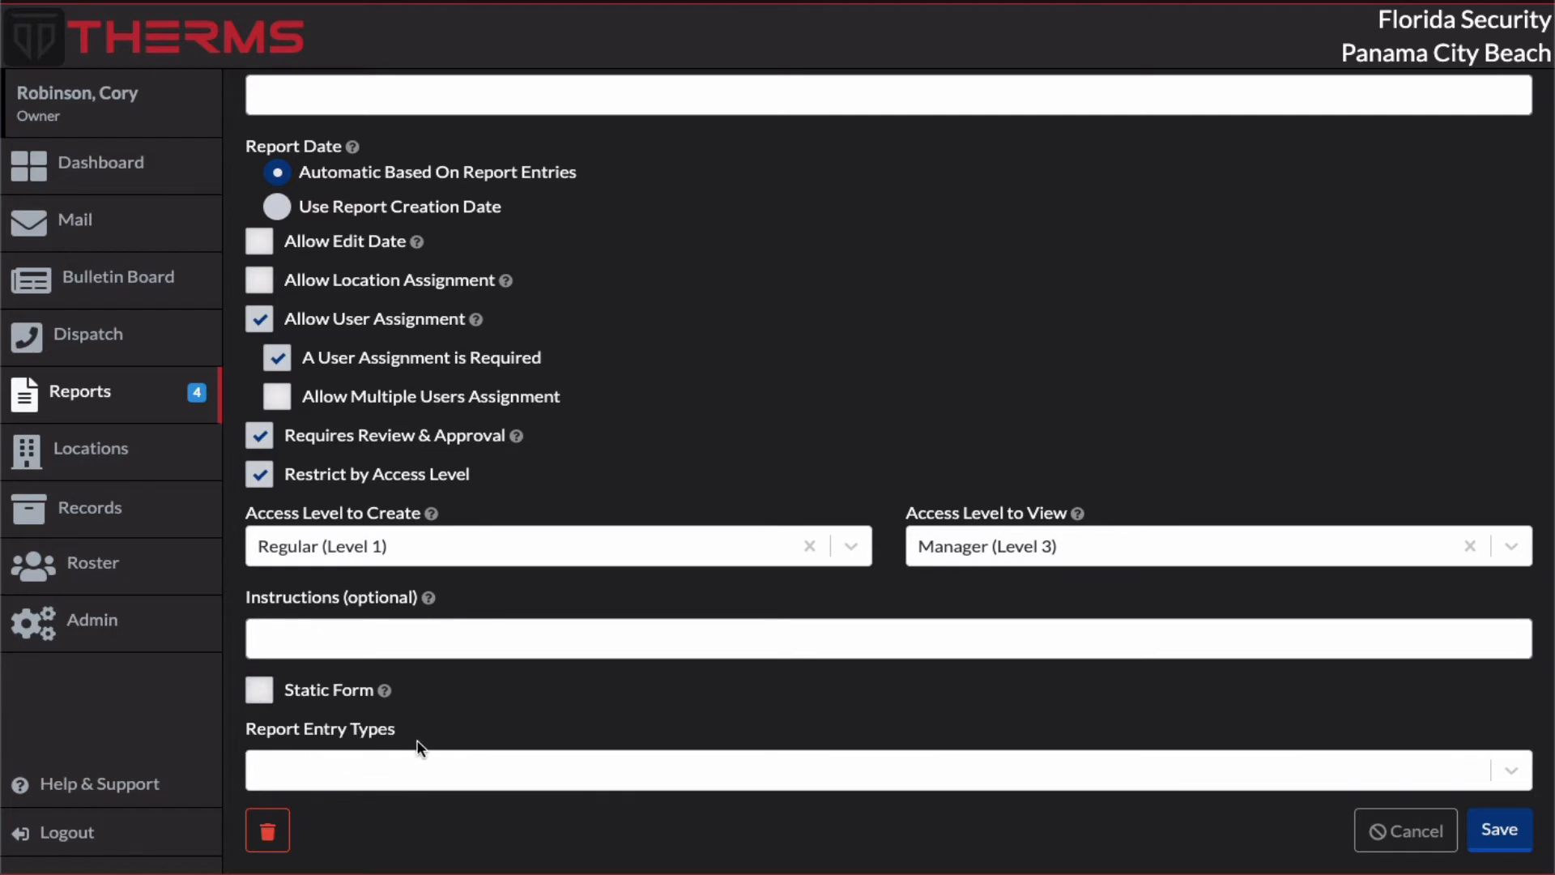
{"action": "left_click", "coordinate": [411, 769]}
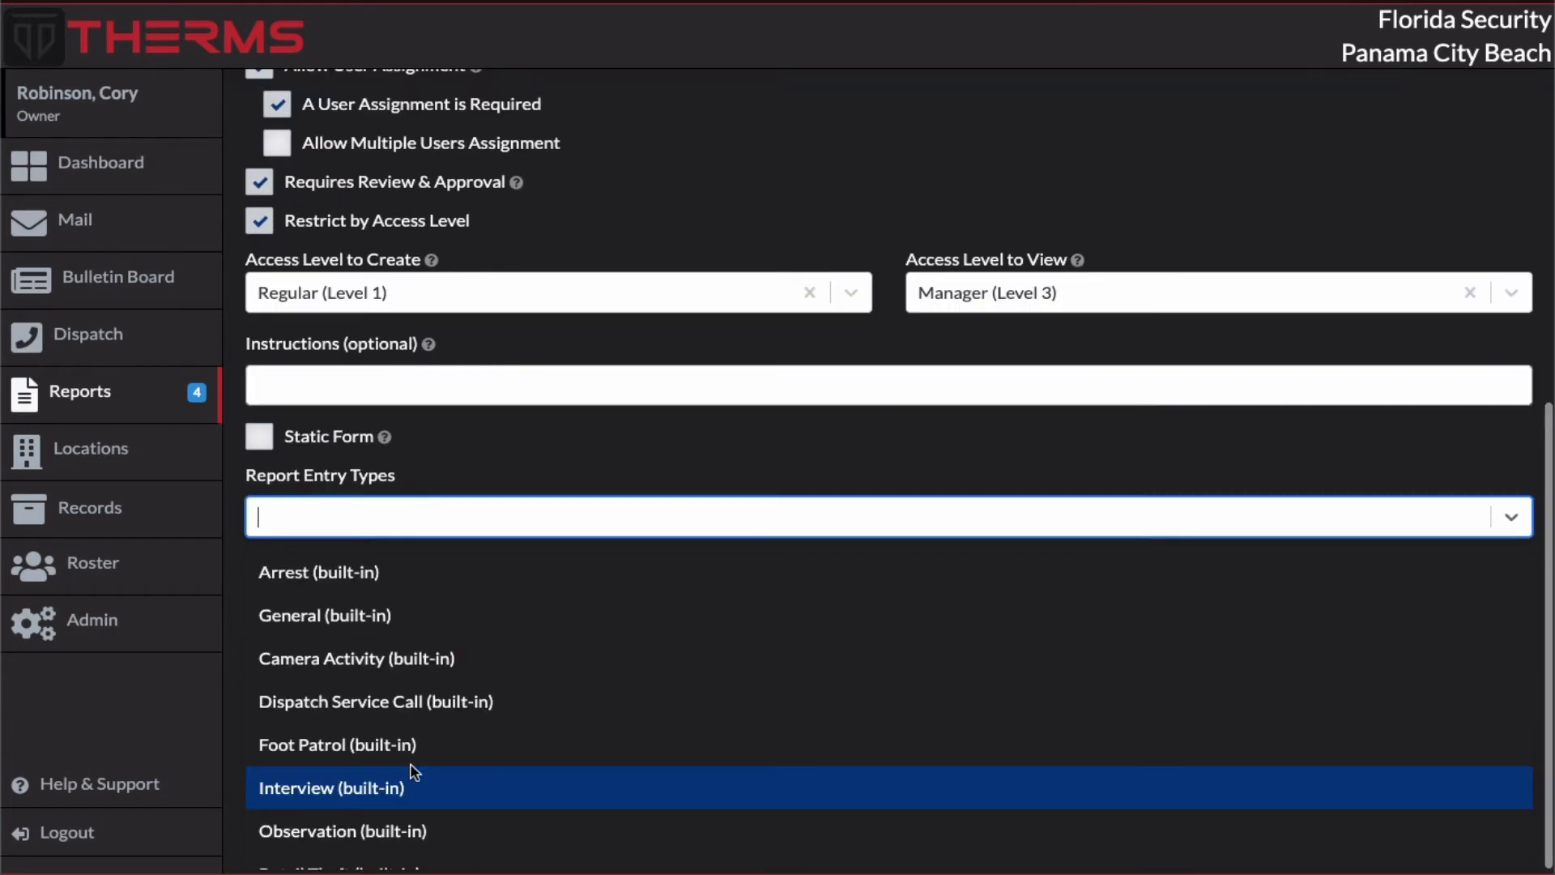
{"action": "left_click", "coordinate": [458, 466]}
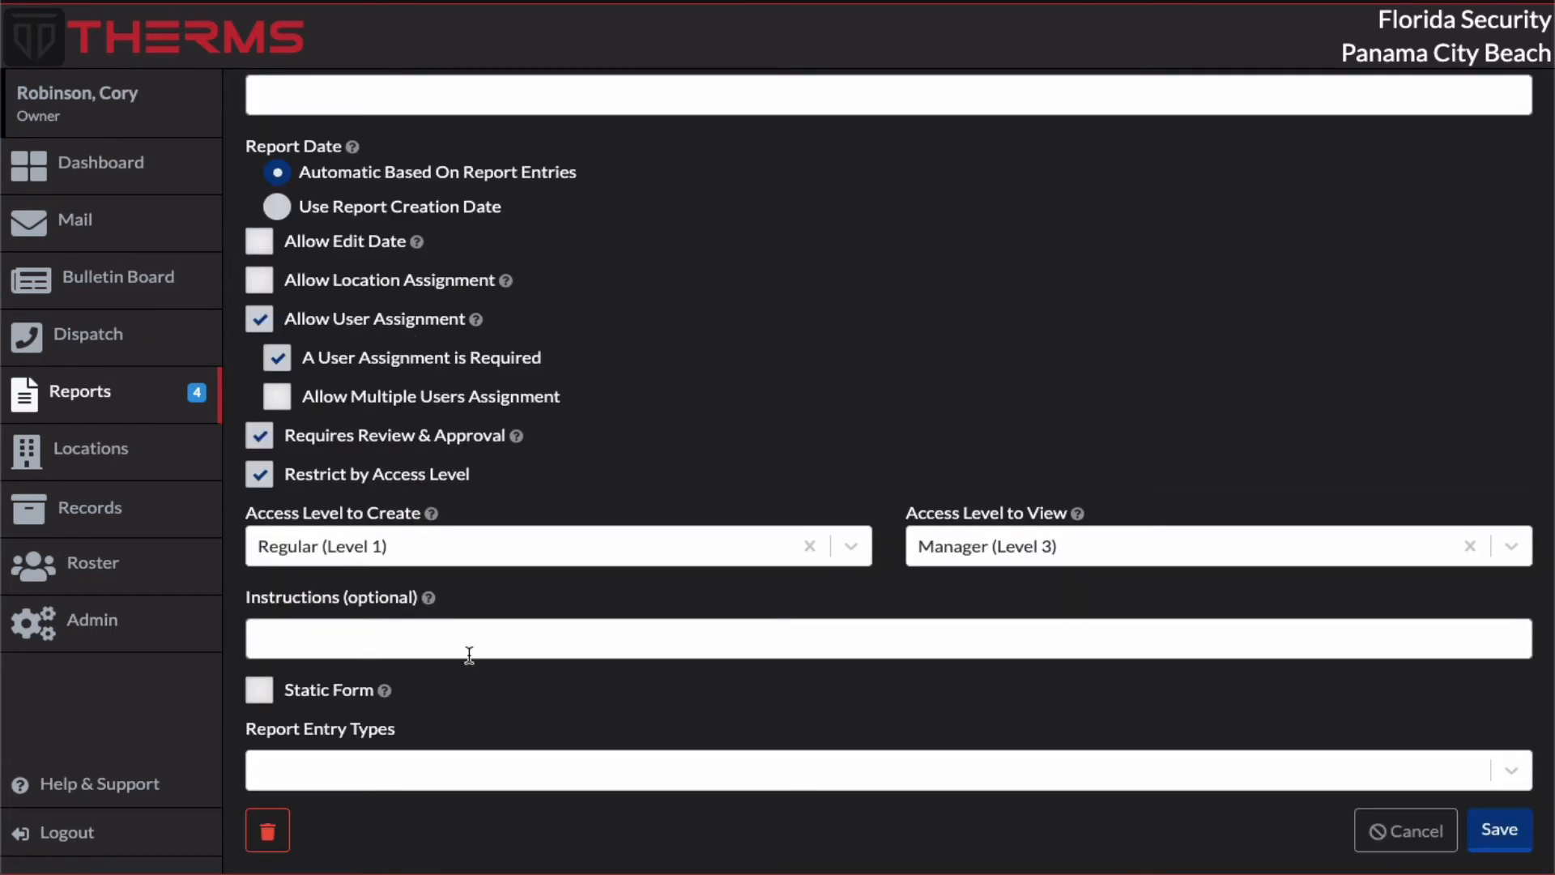
{"action": "left_click", "coordinate": [268, 697]}
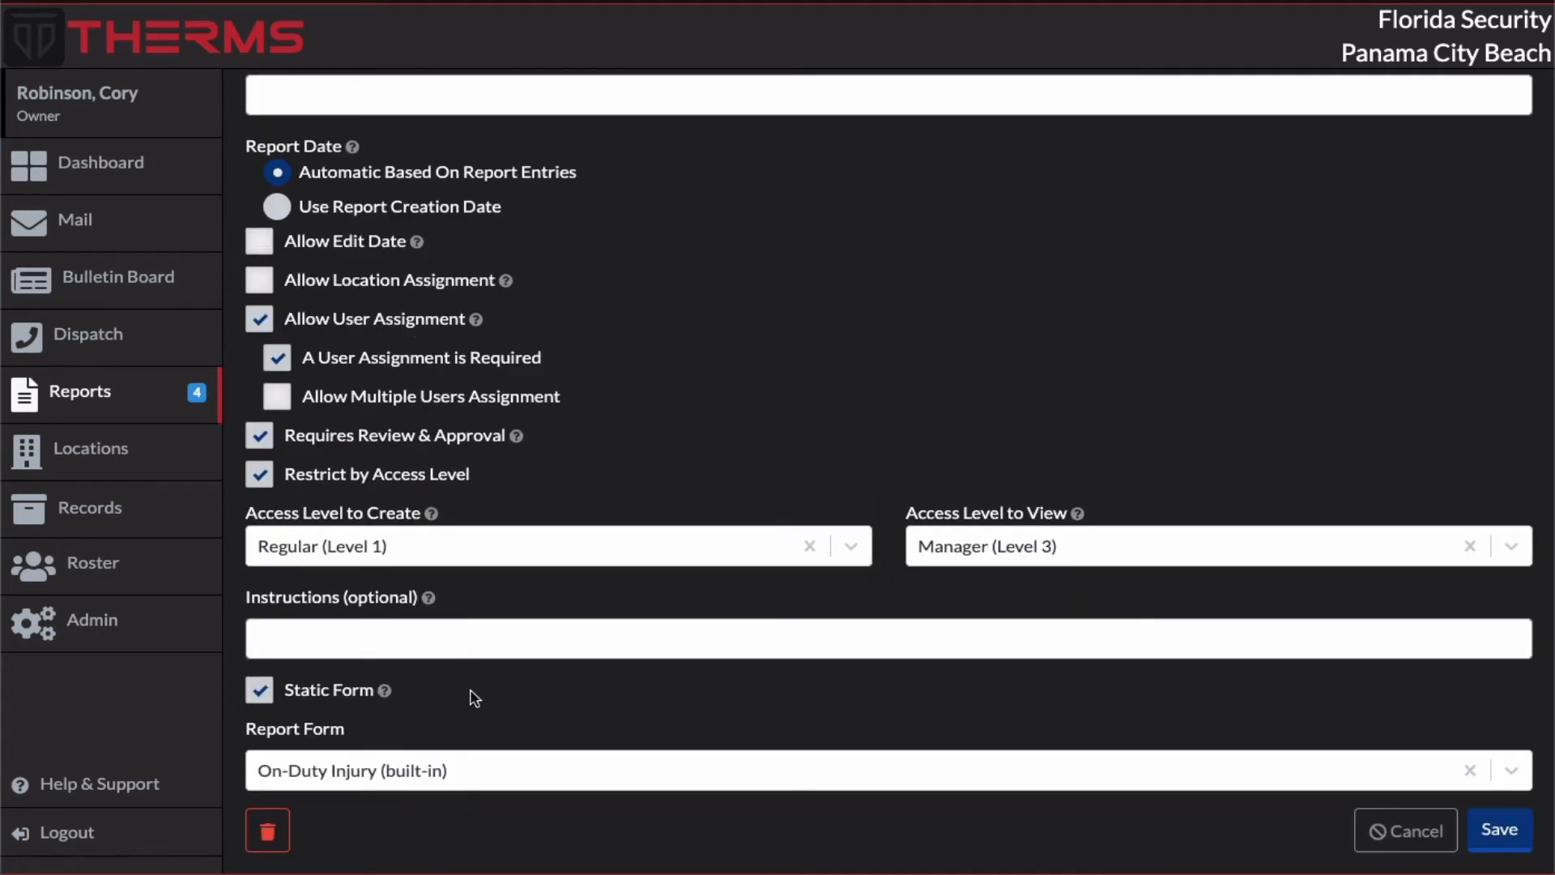
Step: Choose On-Duty Injury (built-in) as the report form and save the On-Duty Injury report type
{"action": "left_click", "coordinate": [449, 761]}
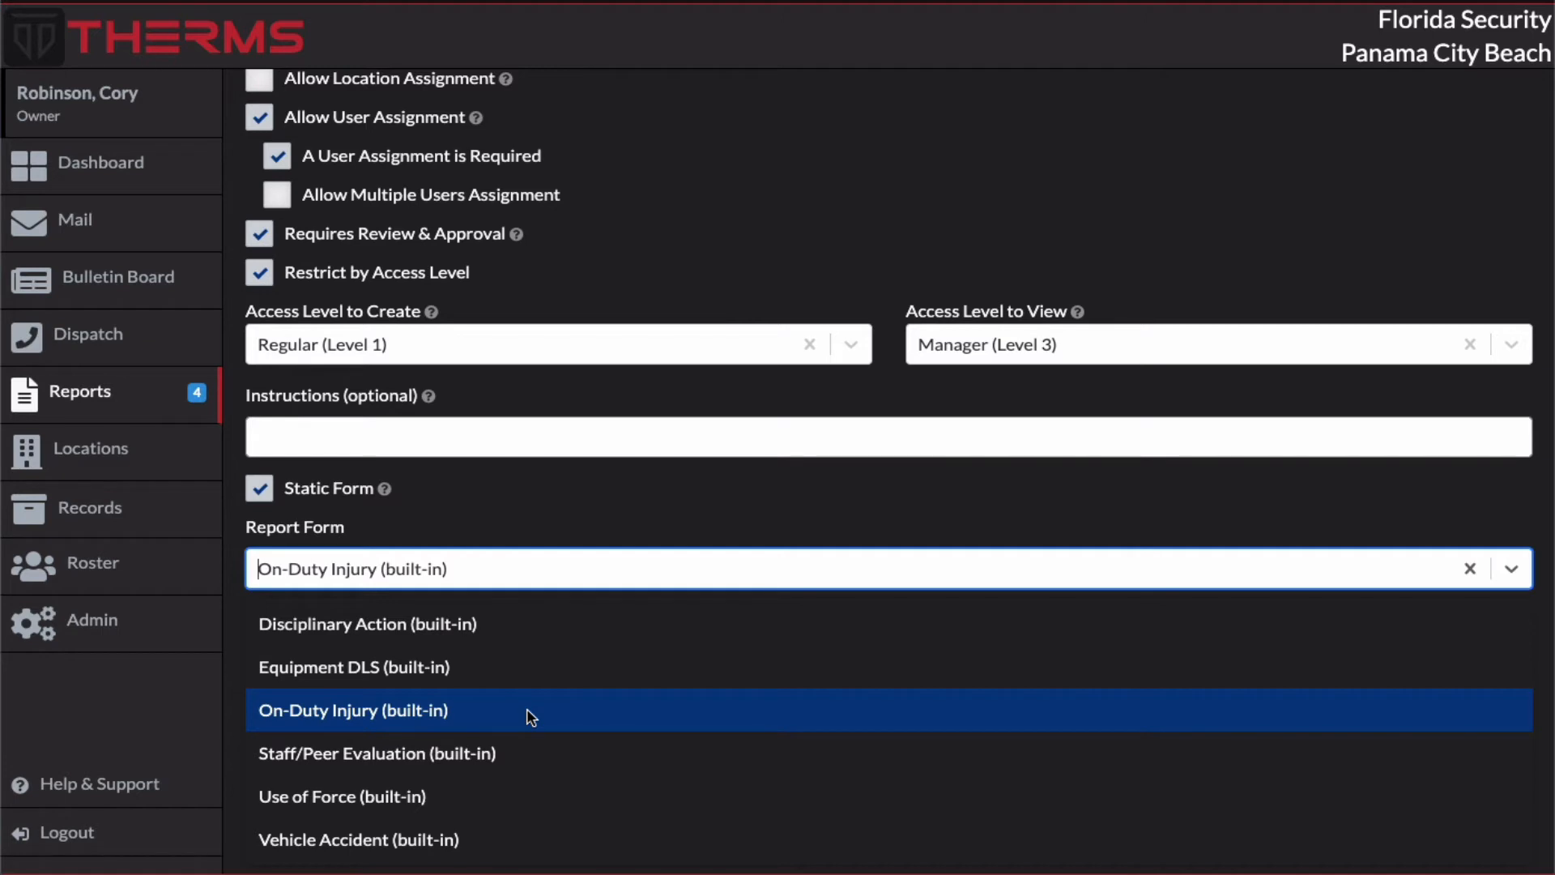
{"action": "left_click", "coordinate": [310, 711]}
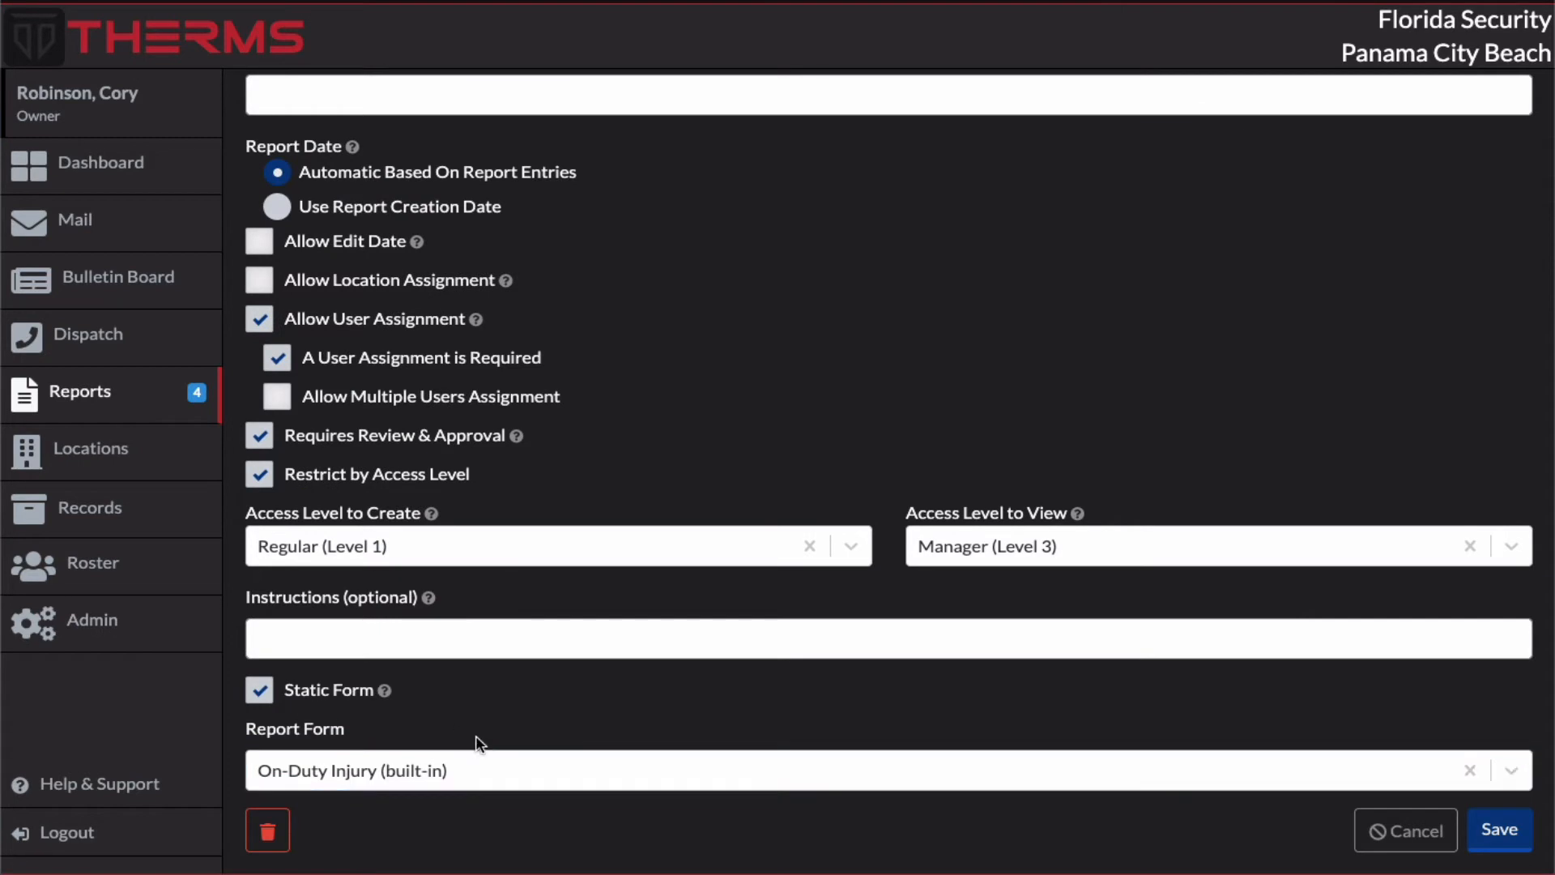
{"action": "left_click", "coordinate": [1500, 832]}
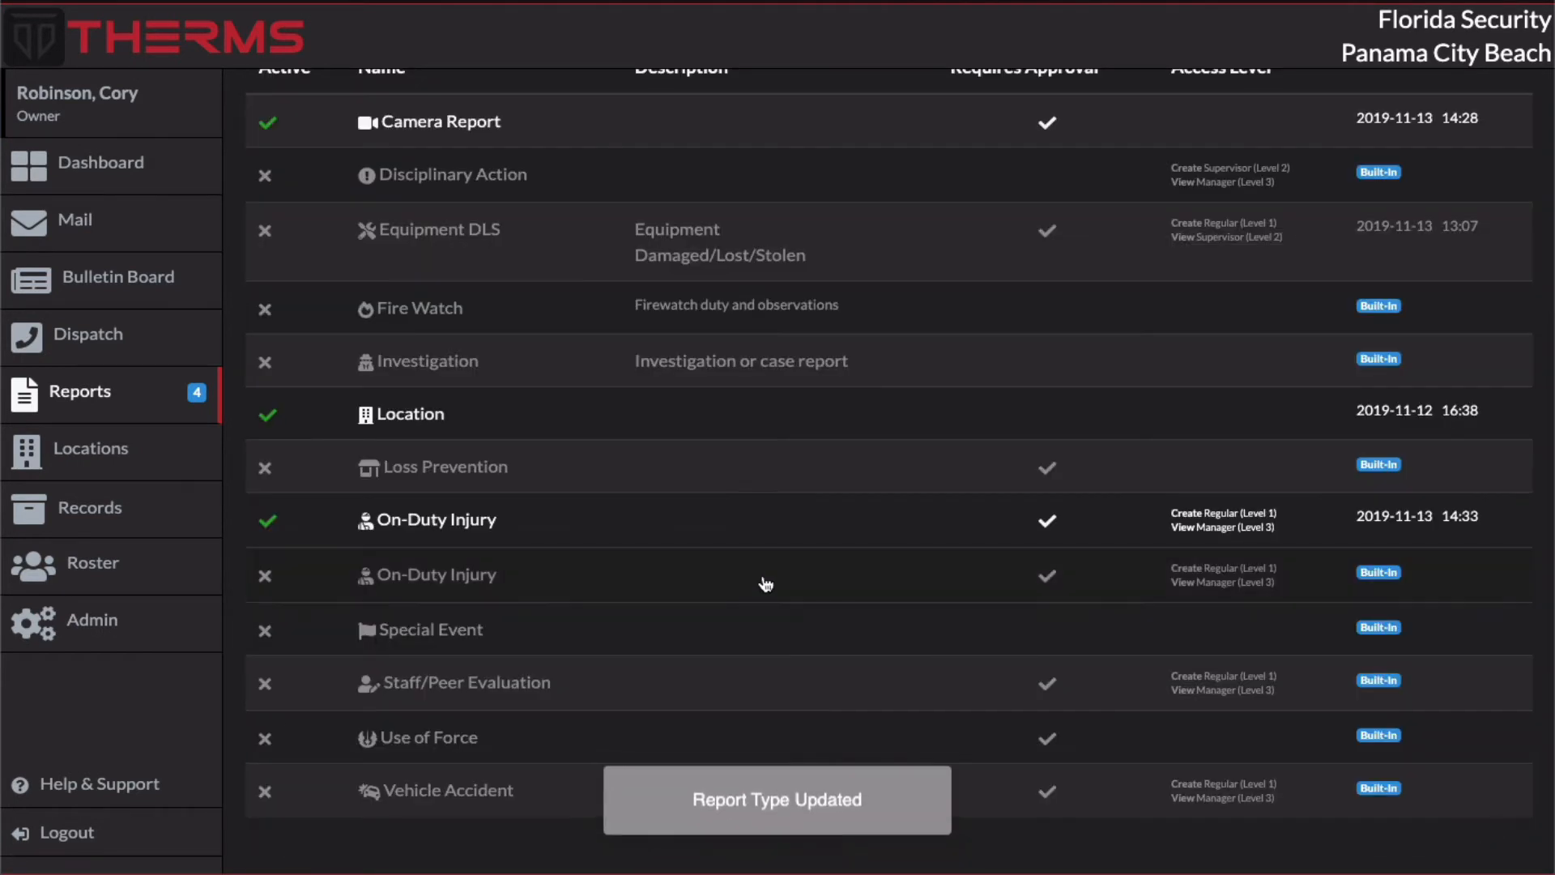
Step: Open the built-in Disciplinary Action report type, review its settings and save it without activating it
{"action": "scroll", "coordinate": [761, 581], "scroll_direction": "up", "scroll_amount": 3}
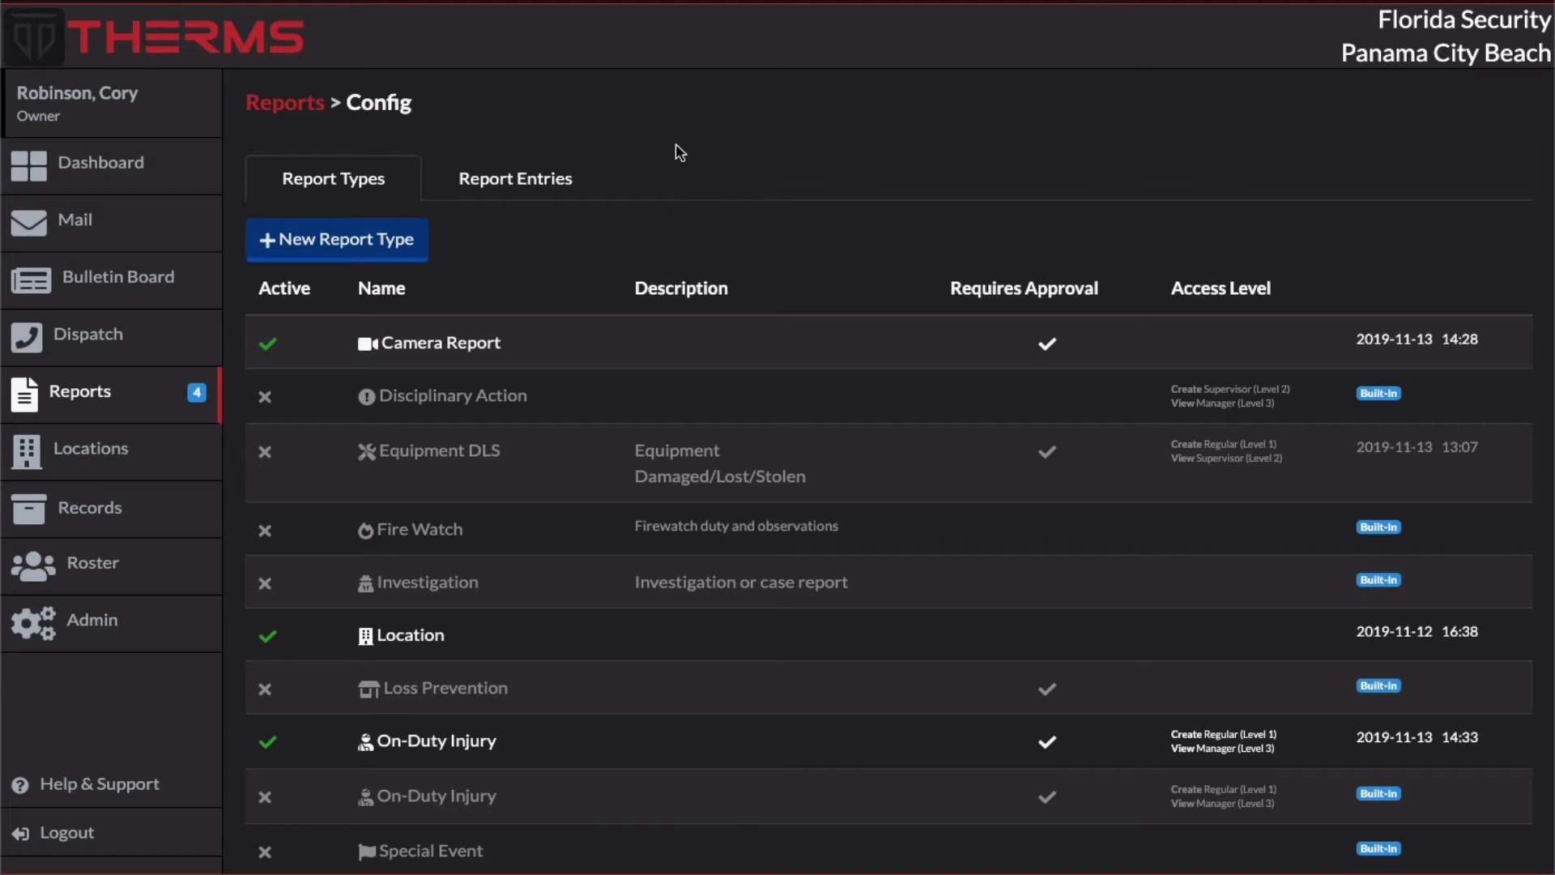
{"action": "left_click", "coordinate": [672, 405]}
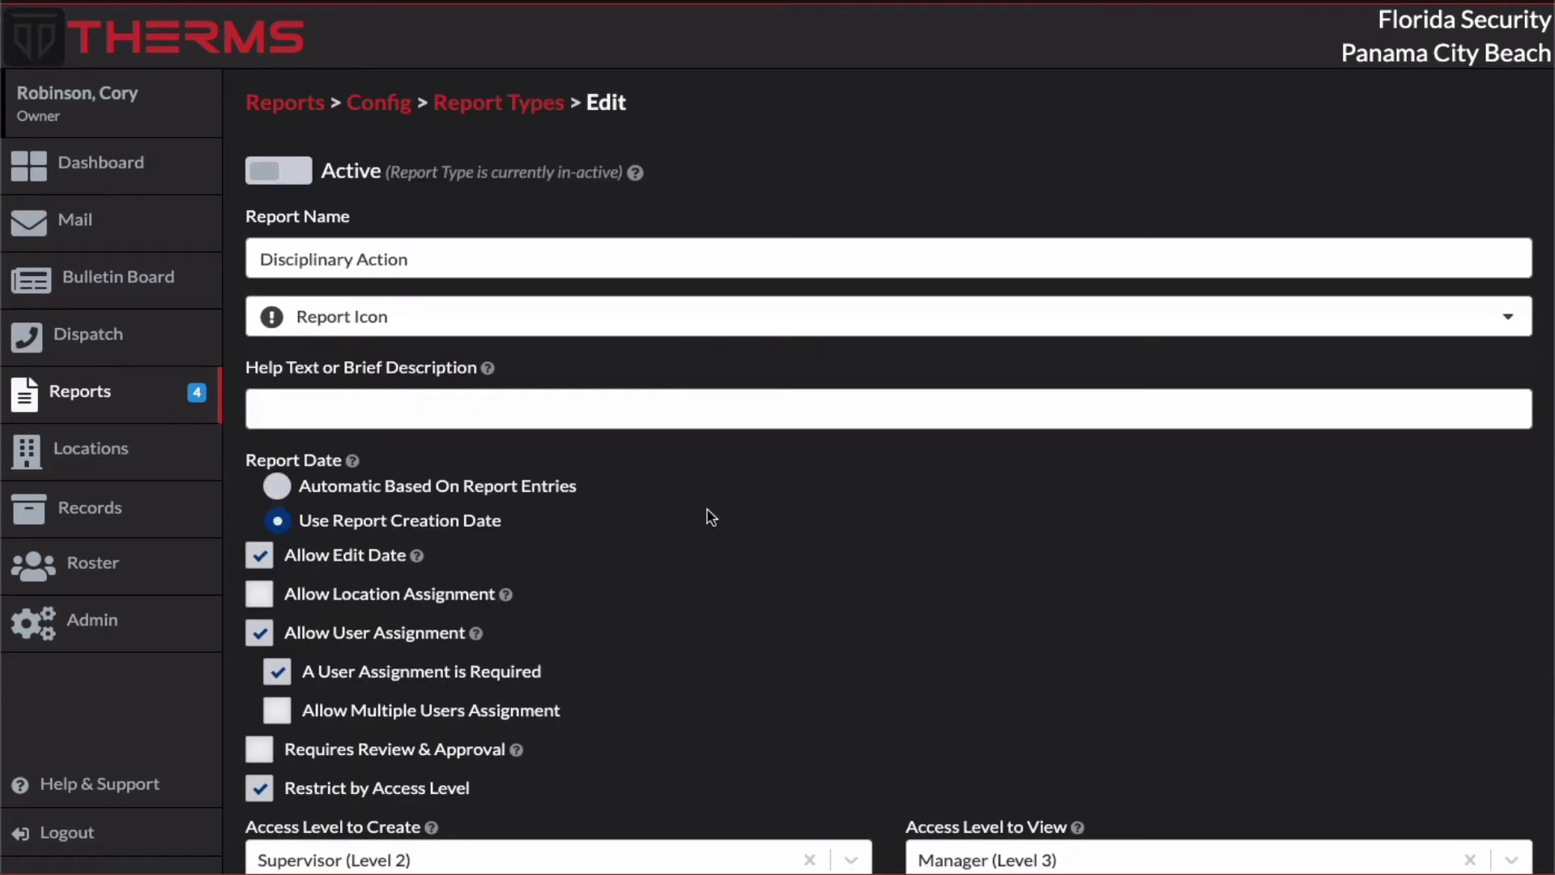
{"action": "scroll", "coordinate": [706, 503], "scroll_direction": "down", "scroll_amount": 4}
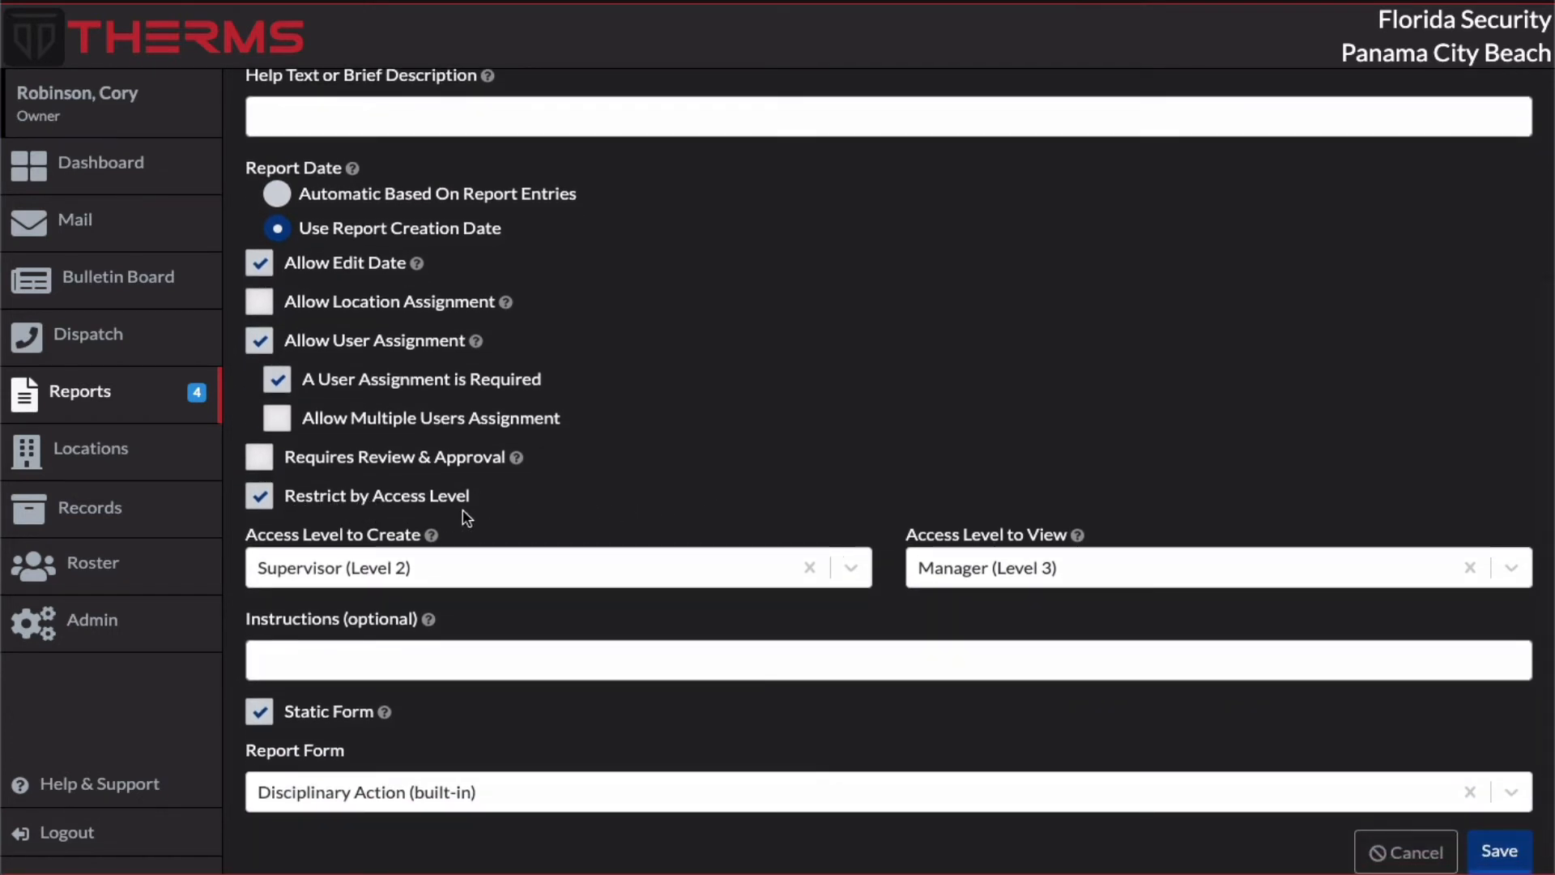
{"action": "scroll", "coordinate": [466, 518], "scroll_direction": "up", "scroll_amount": 4}
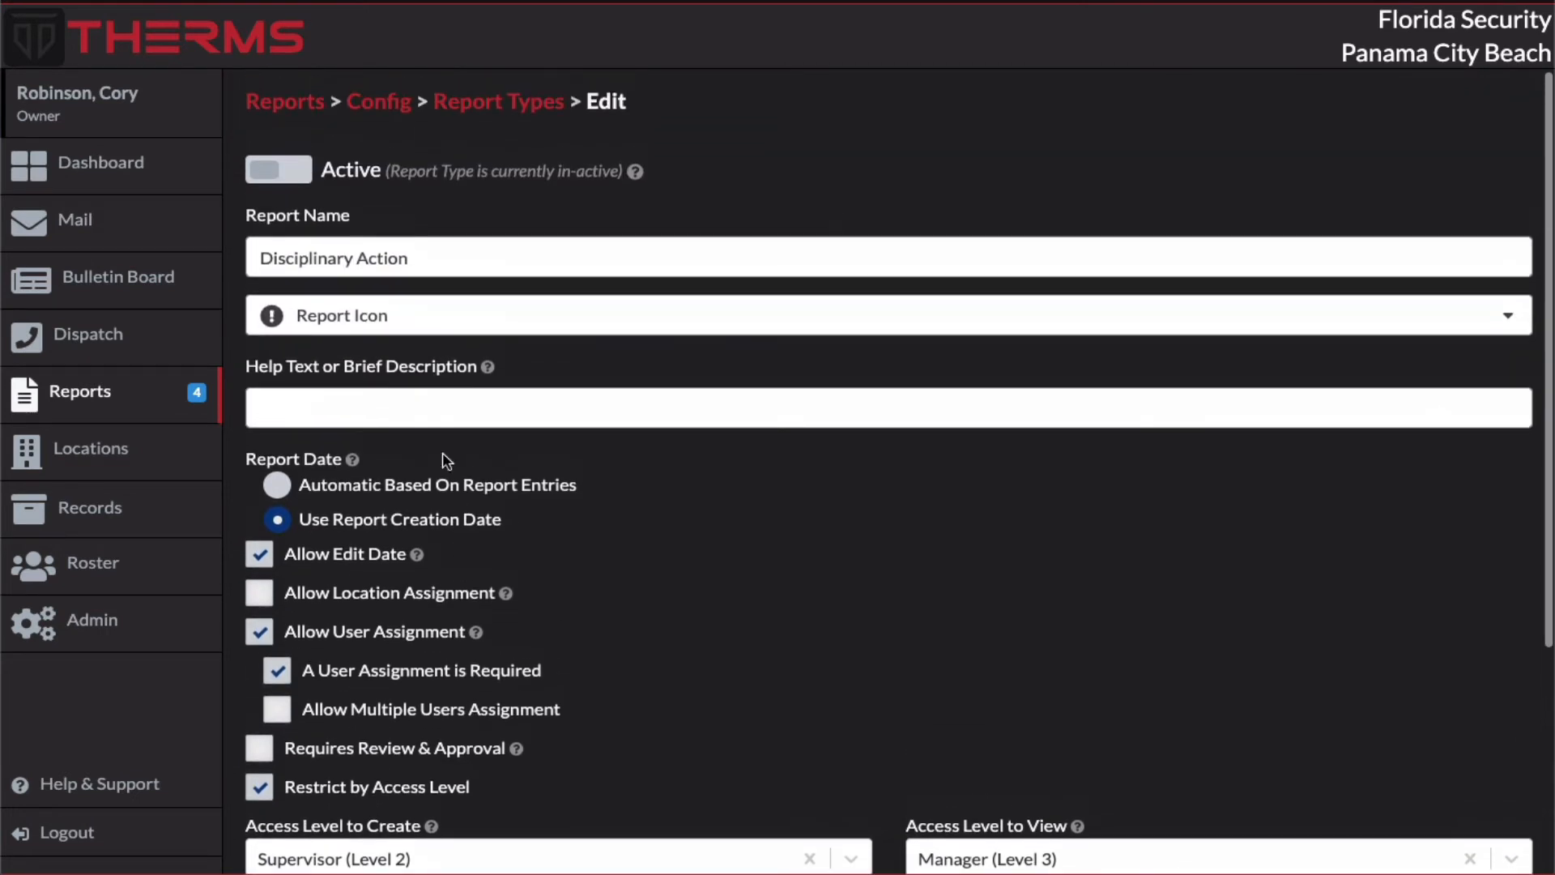
{"action": "left_click", "coordinate": [424, 260]}
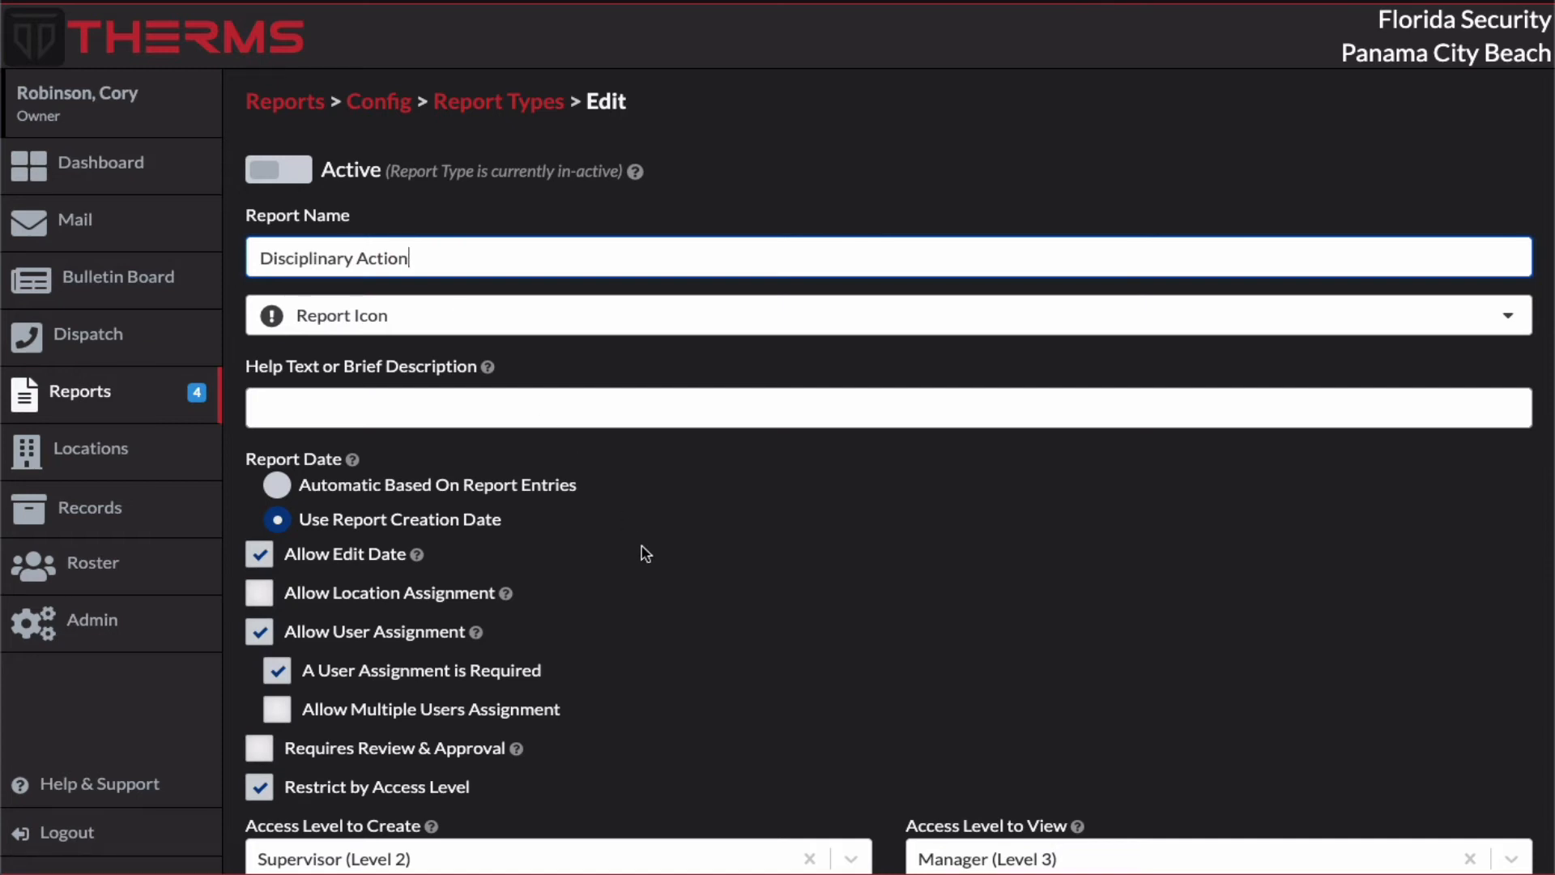
{"action": "scroll", "coordinate": [645, 554], "scroll_direction": "down", "scroll_amount": 4}
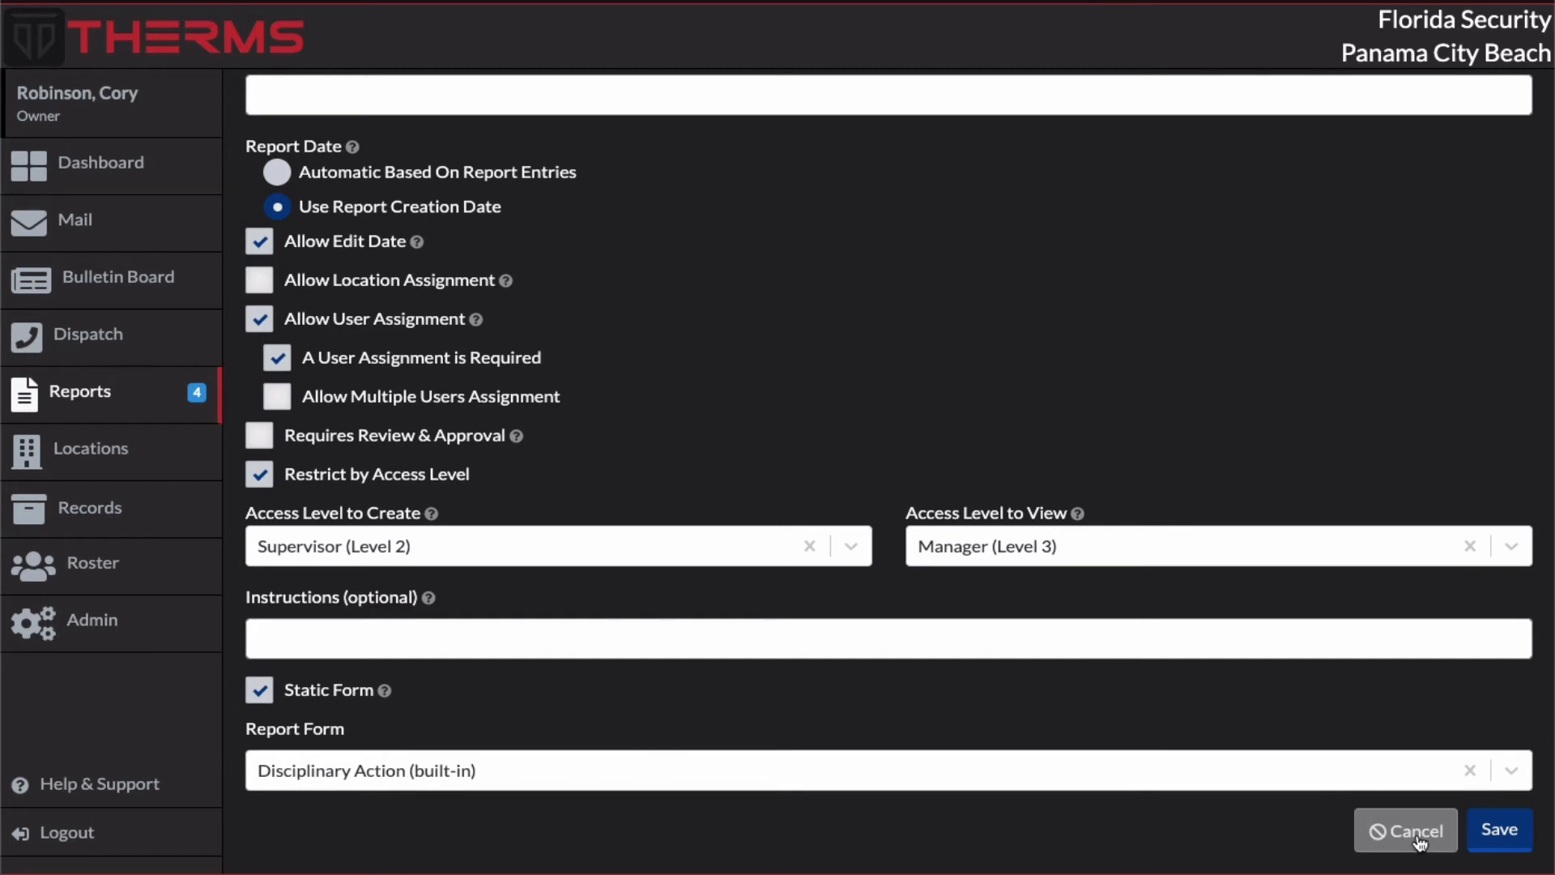
{"action": "left_click", "coordinate": [1502, 830]}
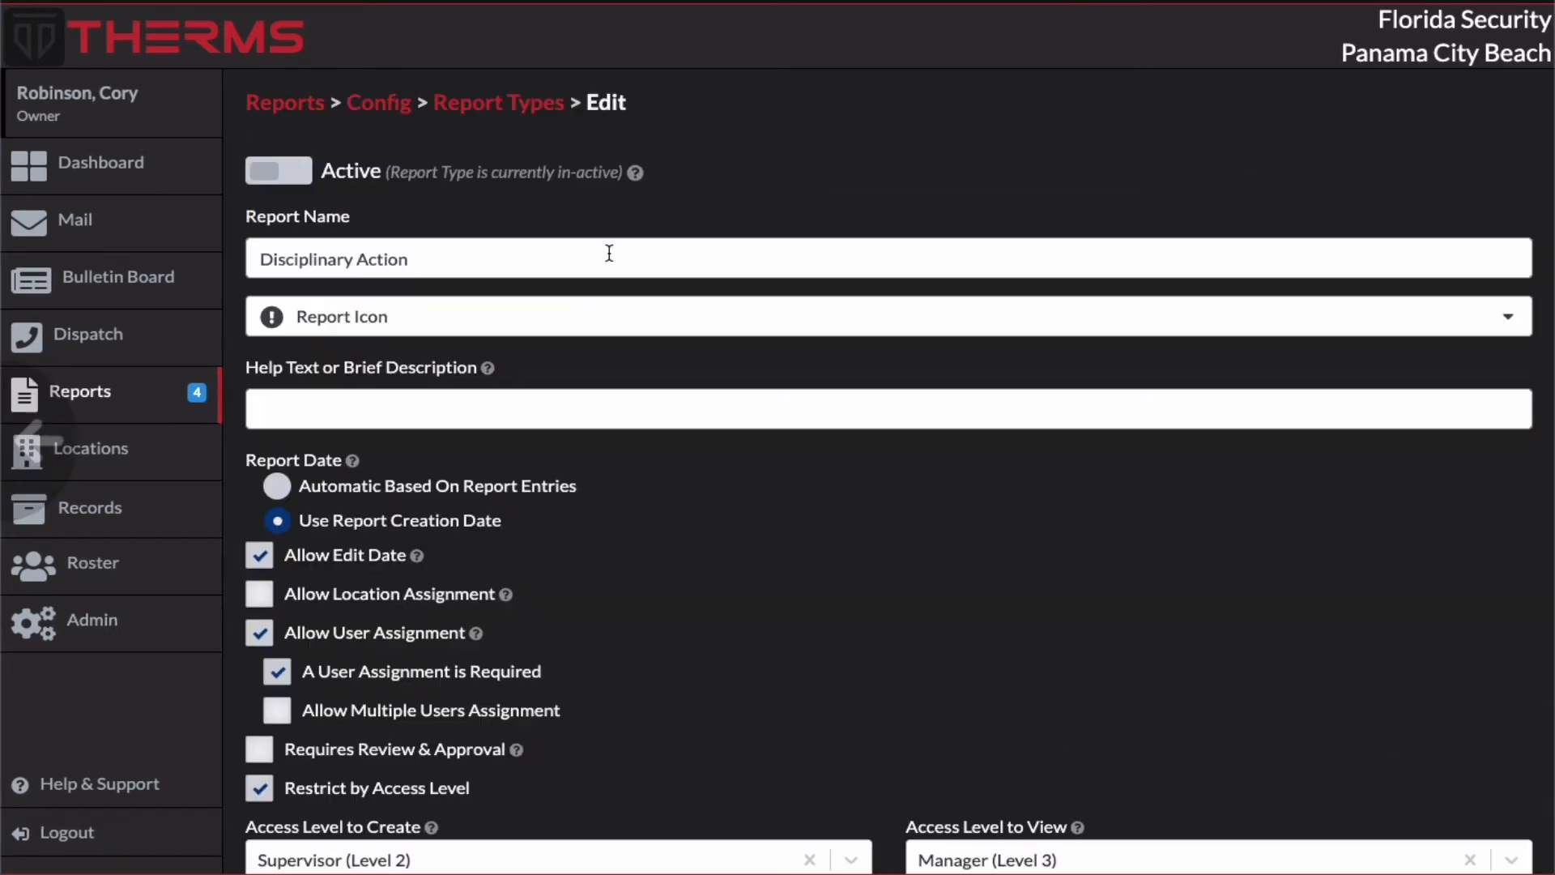
Step: Set the Disciplinary Action report type to active and save it
{"action": "left_click", "coordinate": [332, 182]}
{"action": "scroll", "coordinate": [756, 174], "scroll_direction": "down", "scroll_amount": 4}
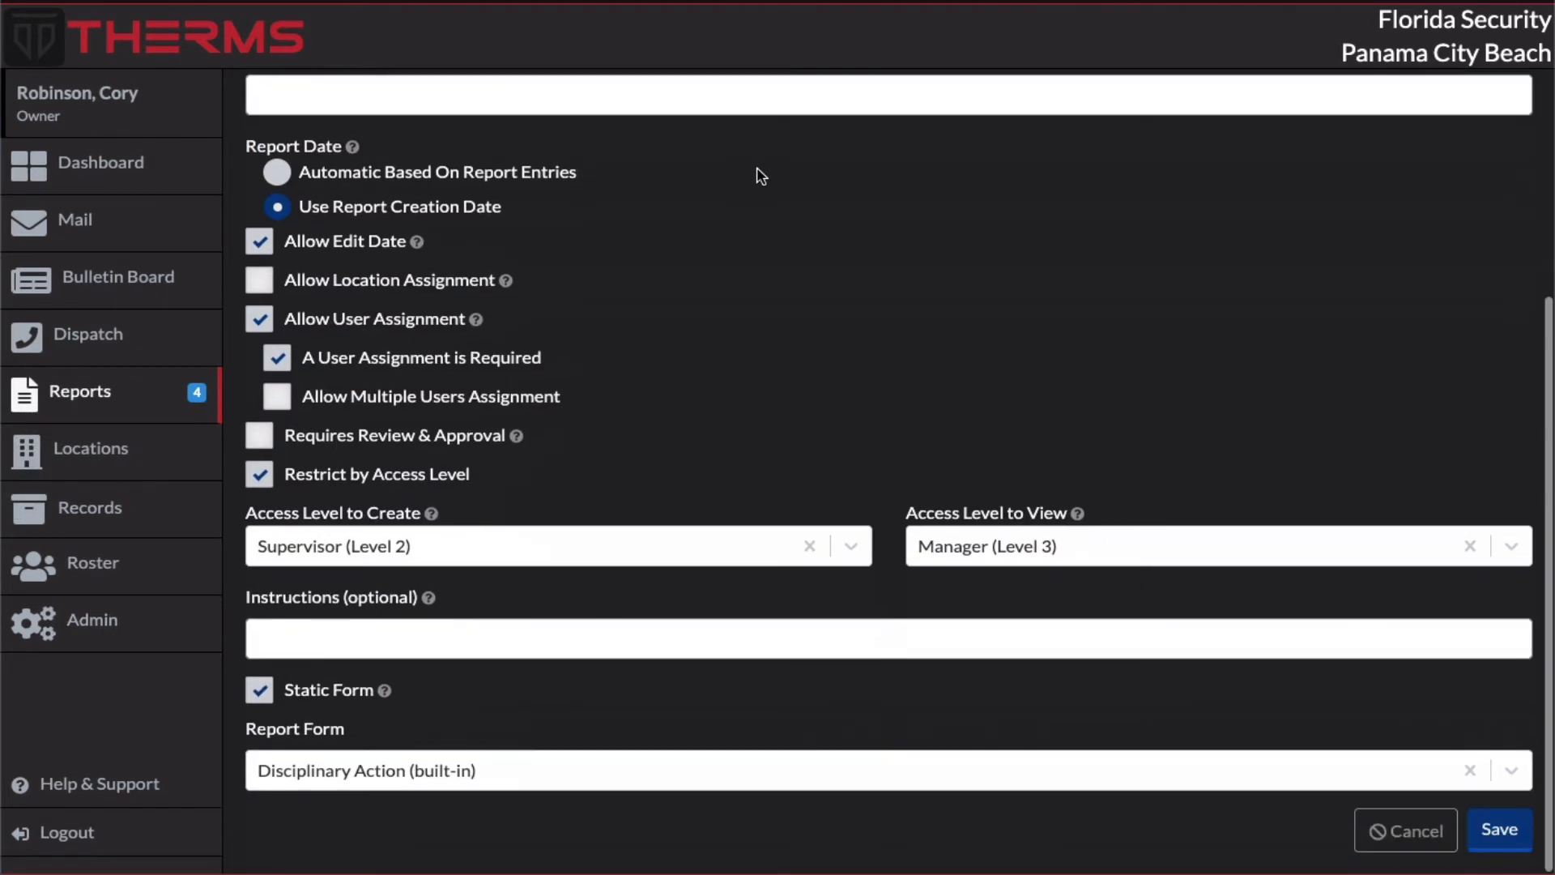
{"action": "left_click", "coordinate": [1472, 831]}
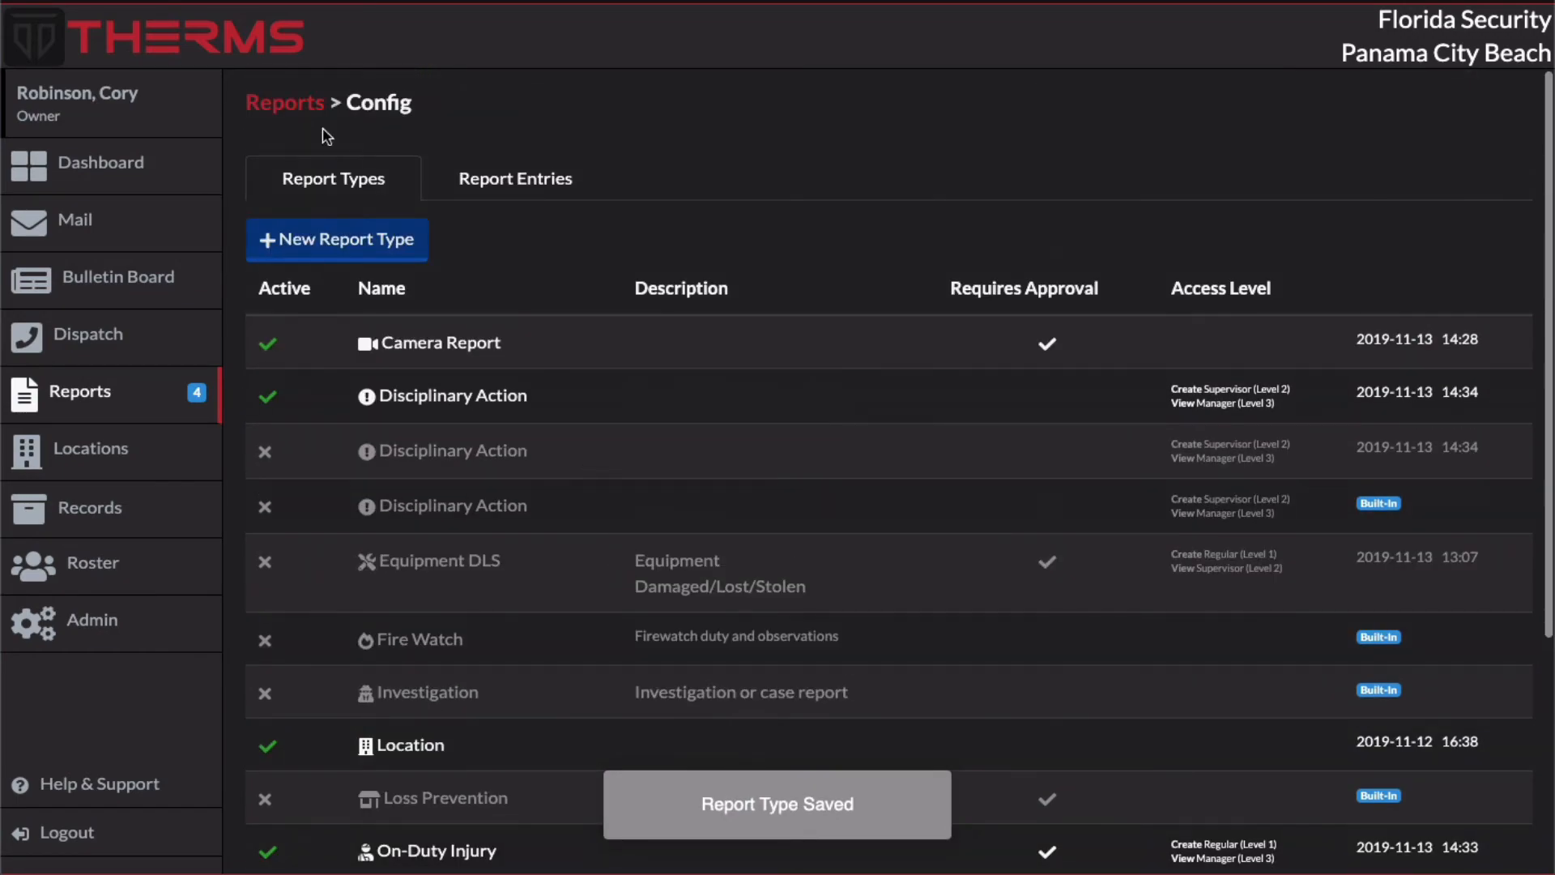
Step: Create a new Disciplinary Action report dated today, Nov 13th, 2019, for the same employee as the On-Duty Injury report
{"action": "left_click", "coordinate": [290, 104]}
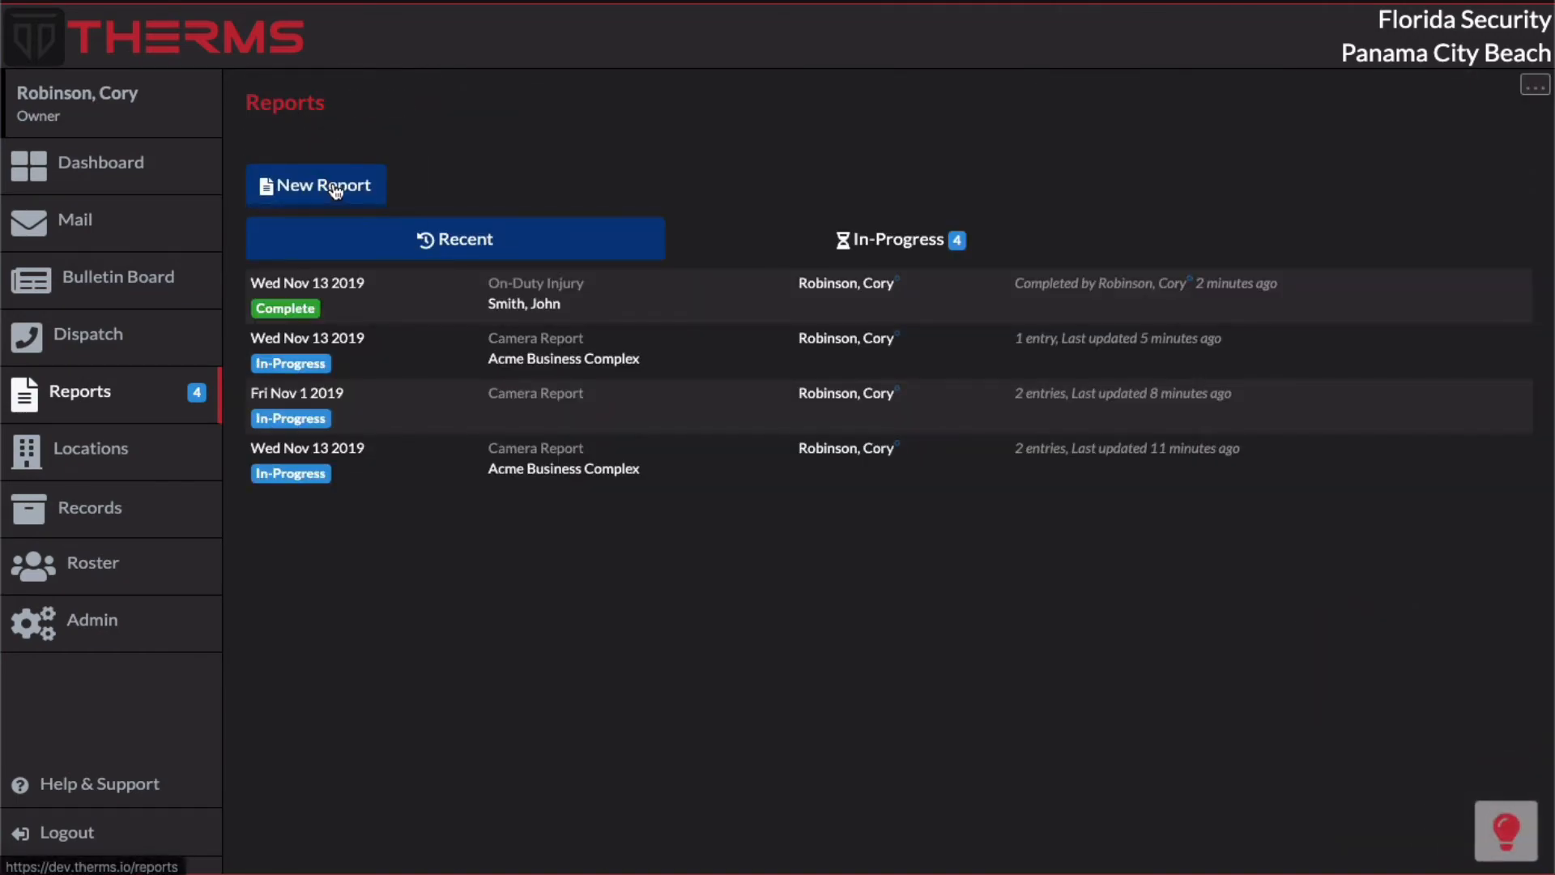
{"action": "left_click", "coordinate": [326, 188]}
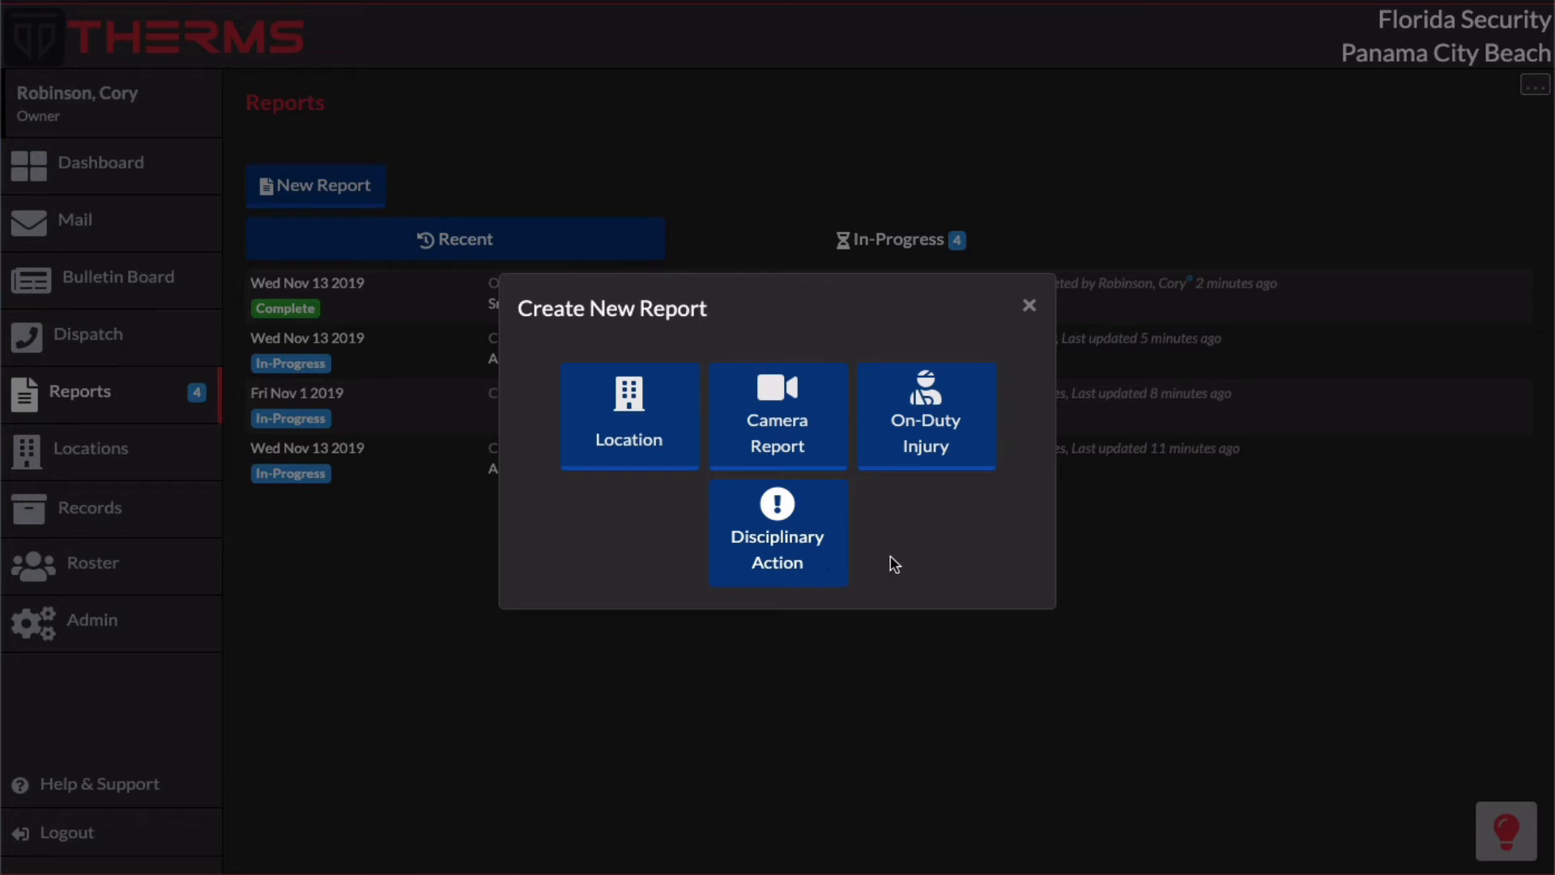
{"action": "left_click", "coordinate": [838, 566]}
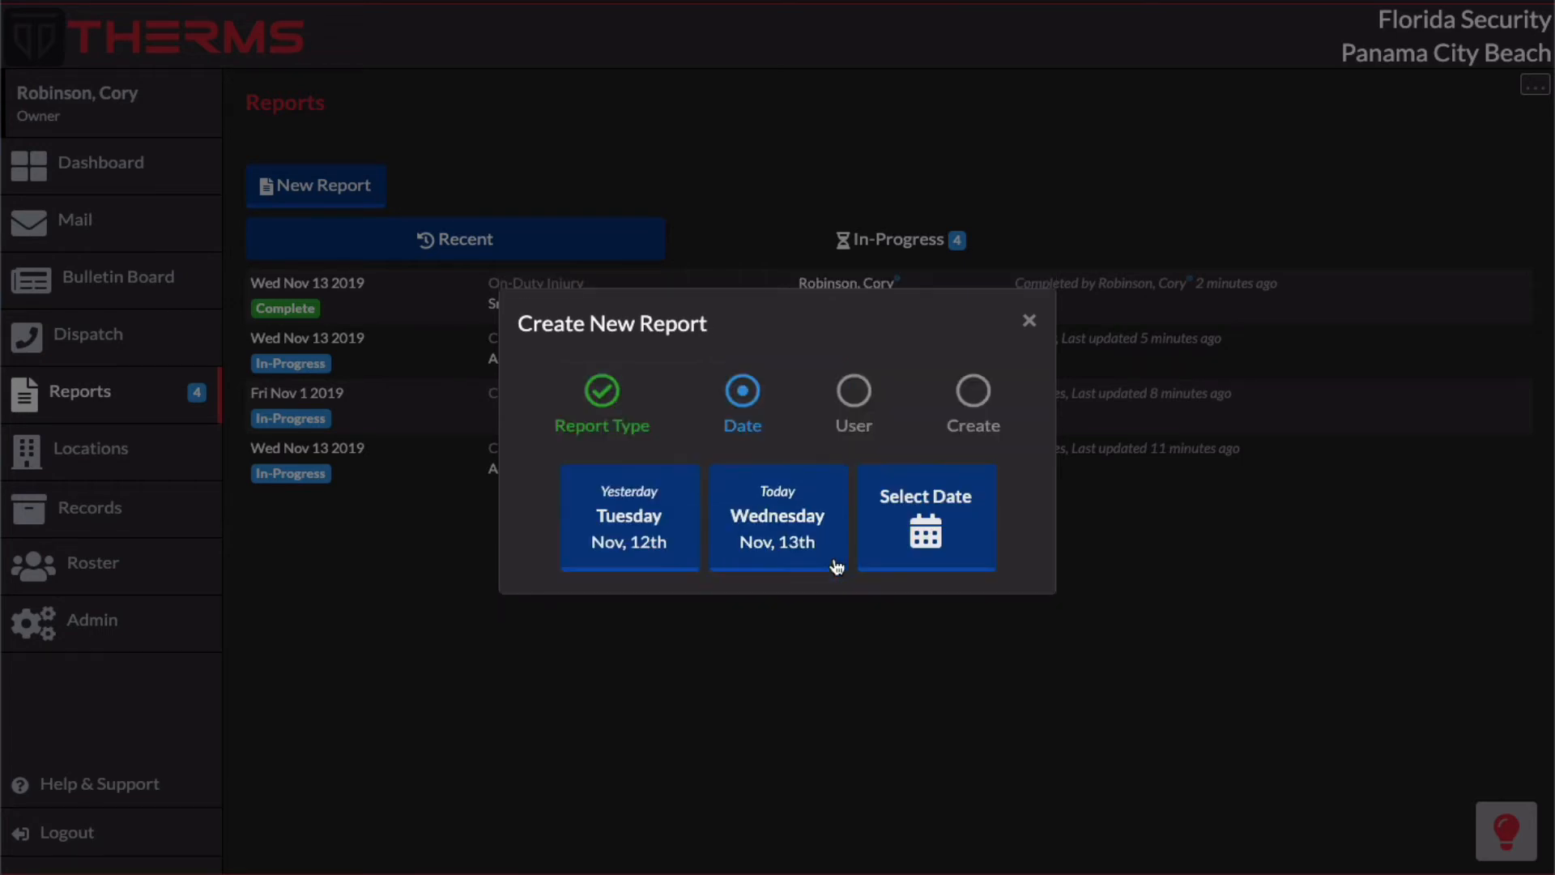
{"action": "left_click", "coordinate": [837, 566]}
{"action": "left_click", "coordinate": [778, 470]}
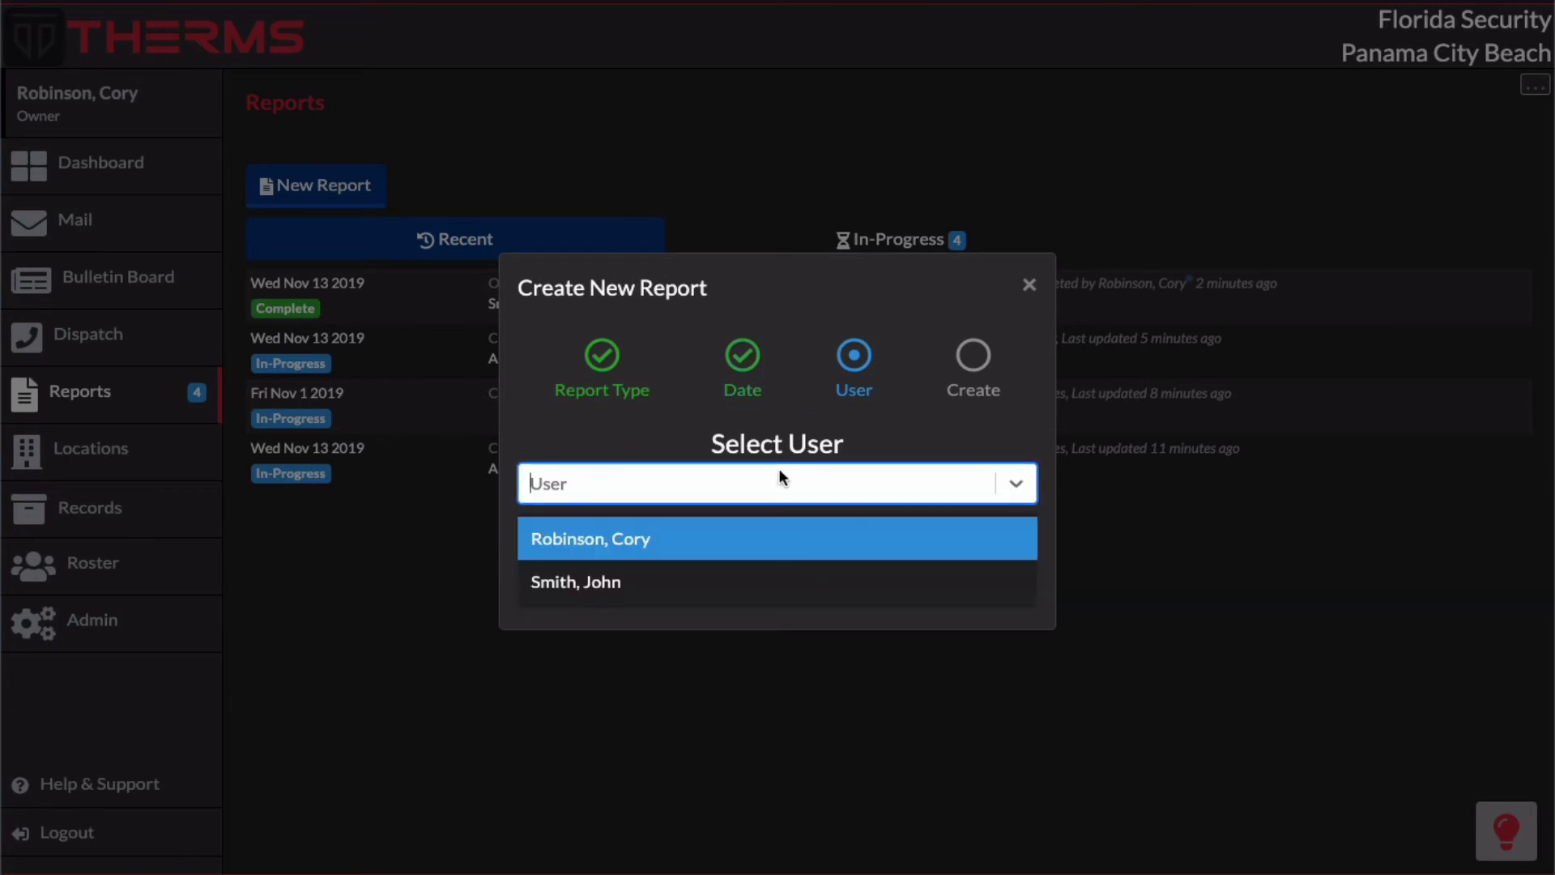
{"action": "left_click", "coordinate": [761, 577]}
{"action": "left_click", "coordinate": [763, 585]}
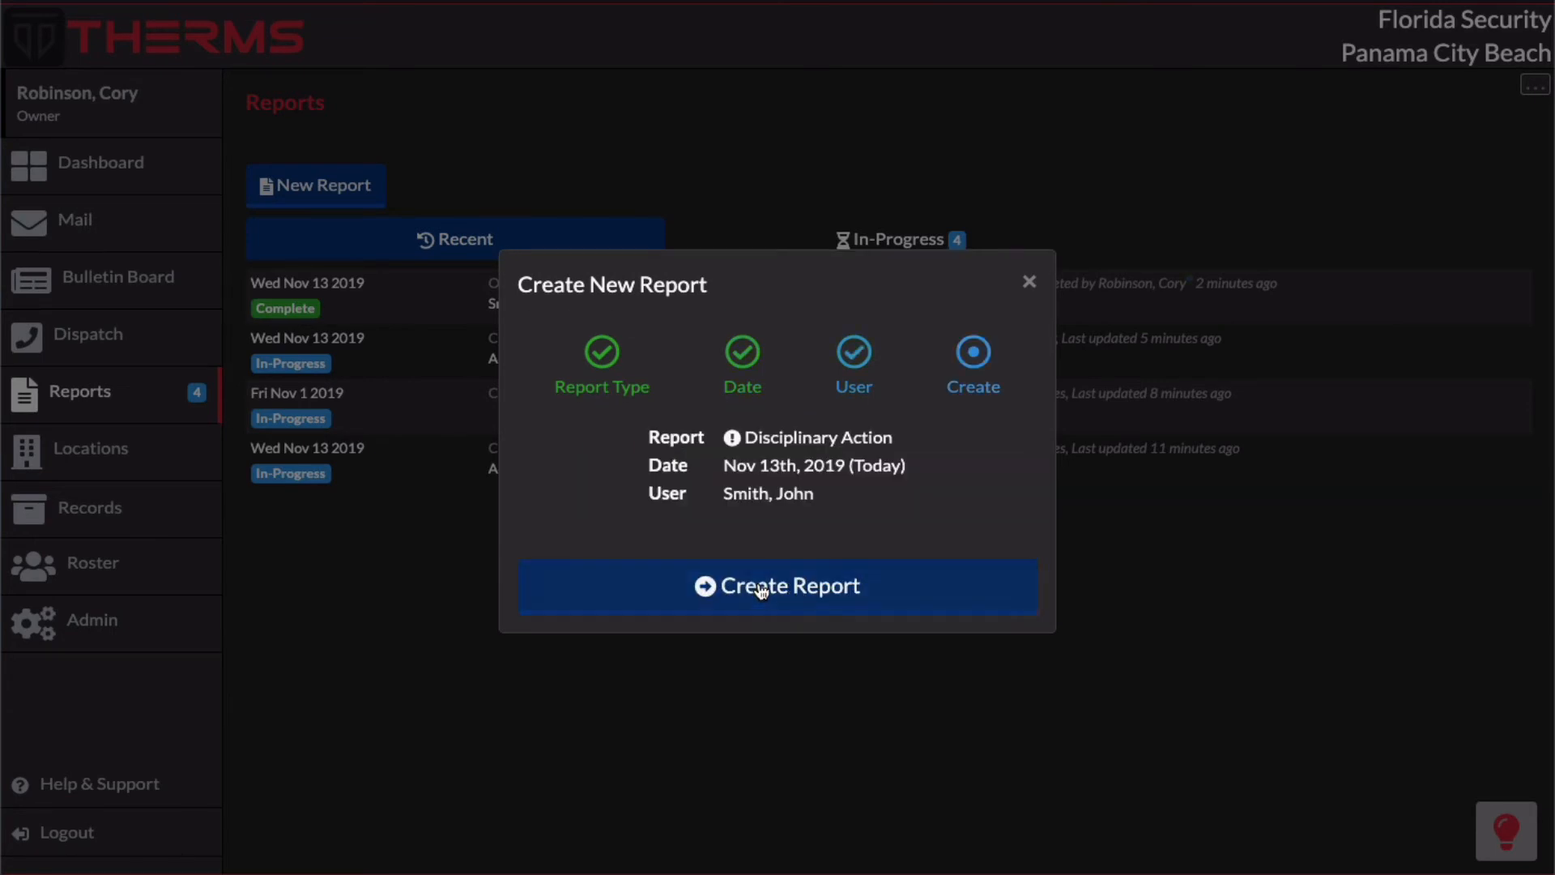
{"action": "left_click", "coordinate": [761, 589]}
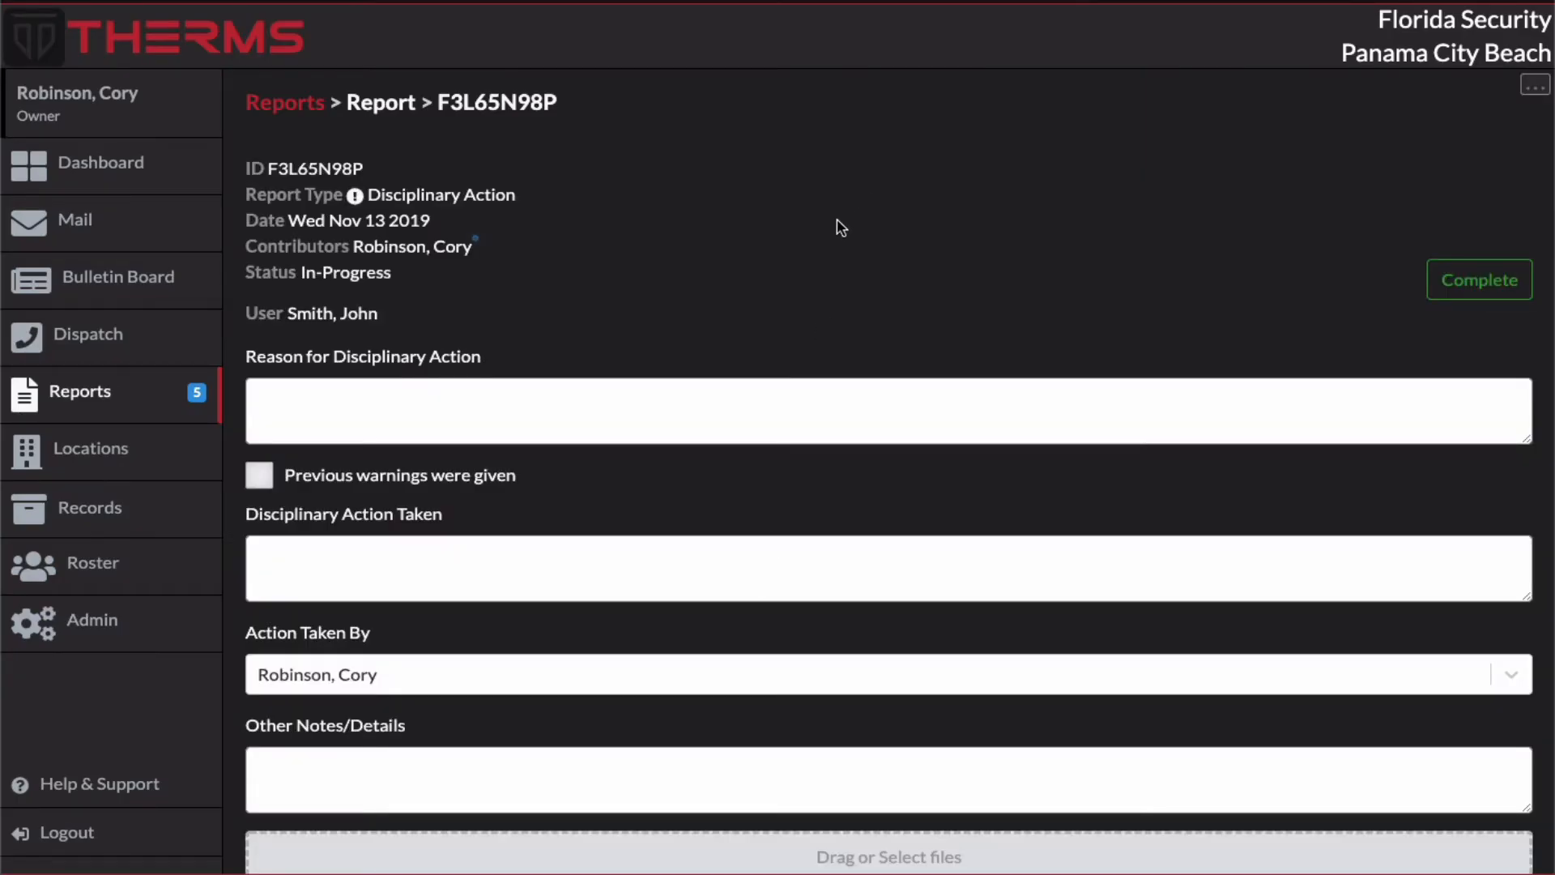
Step: Enter "Out of uniform" as the reason for disciplinary action and mark that previous warnings were given
{"action": "scroll", "coordinate": [842, 567], "scroll_direction": "down", "scroll_amount": 2}
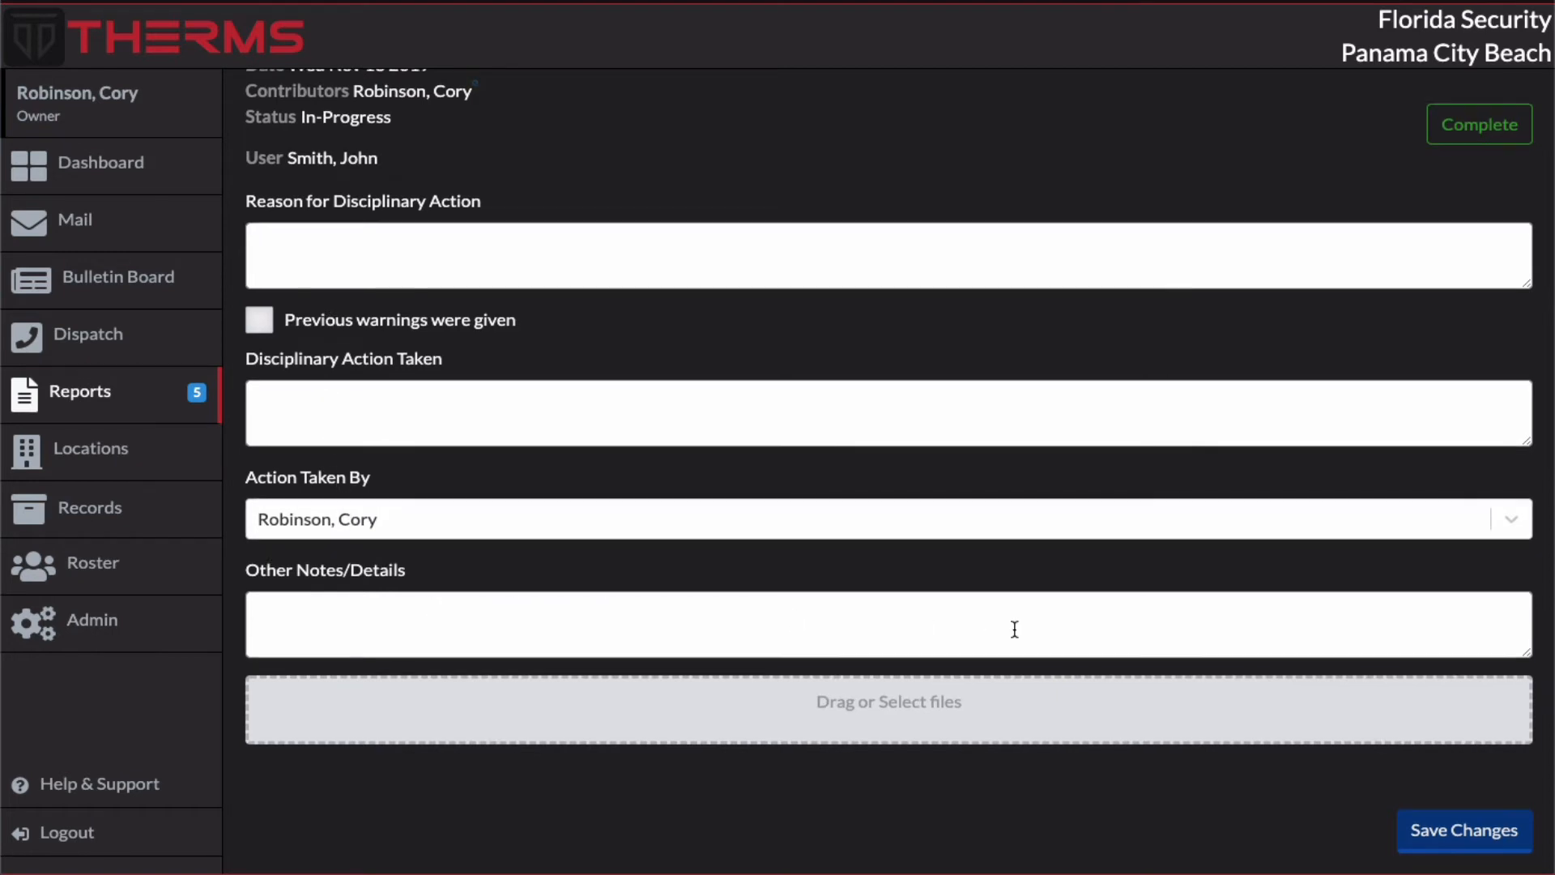
{"action": "scroll", "coordinate": [1013, 628], "scroll_direction": "up", "scroll_amount": 2}
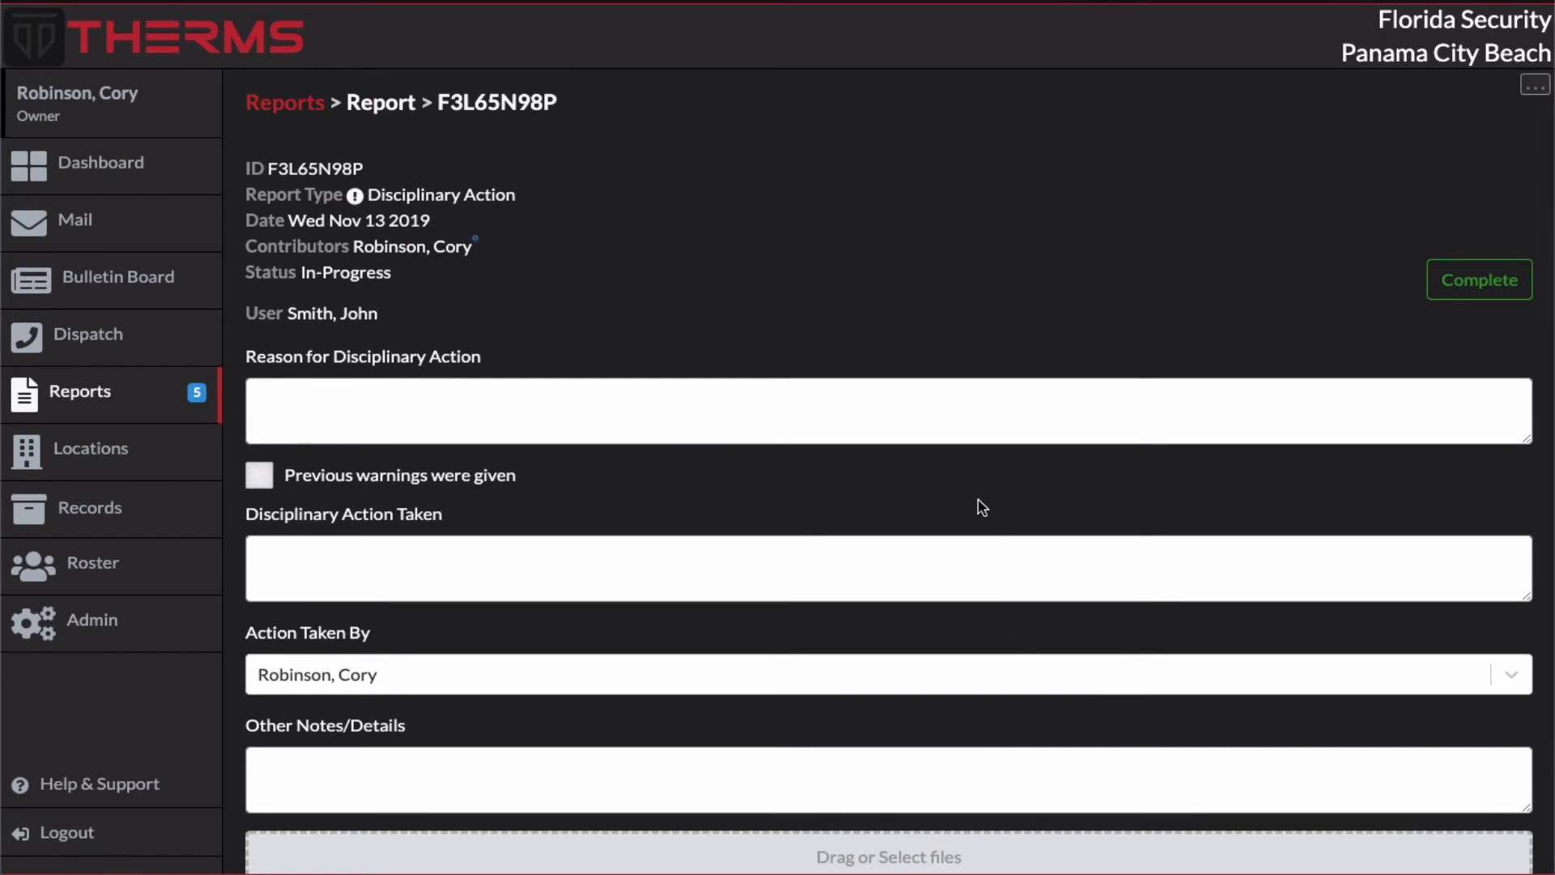
{"action": "left_click", "coordinate": [861, 396]}
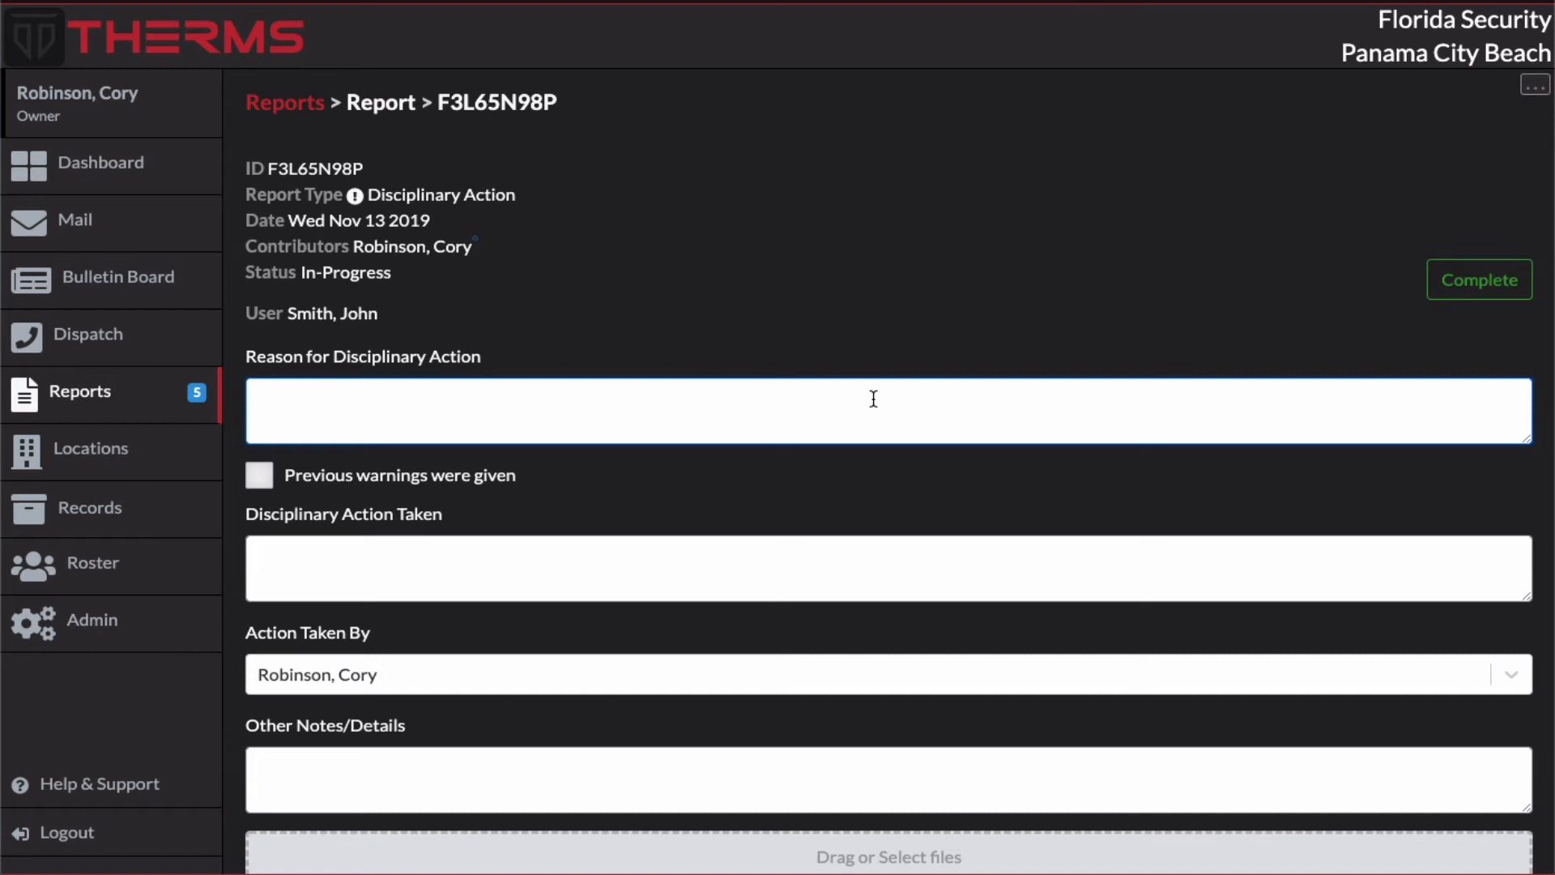
{"action": "type", "text": "Out of uniform"}
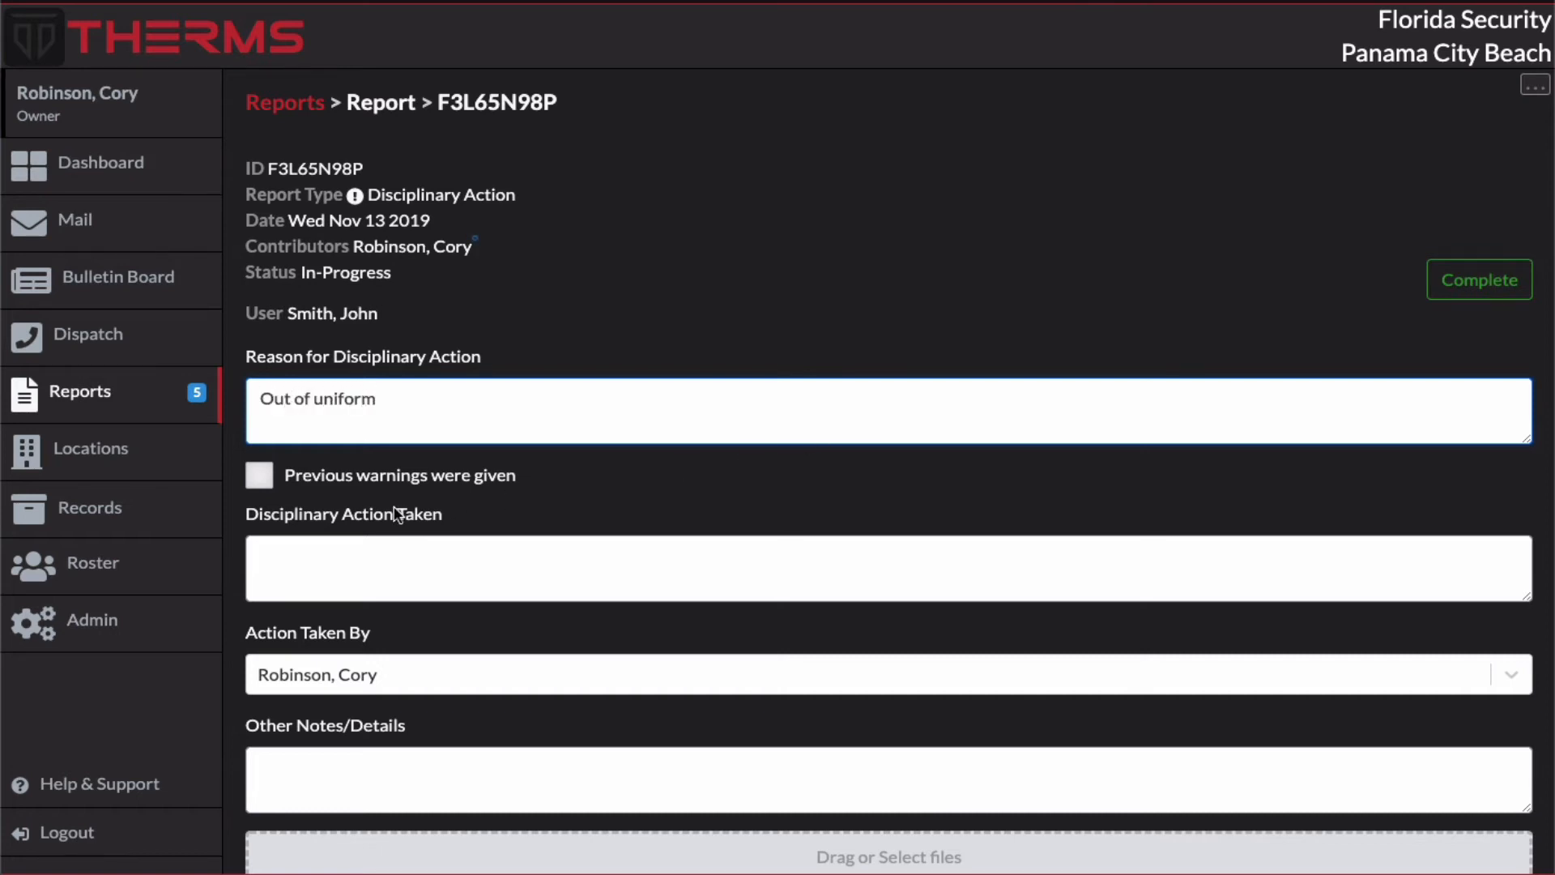
{"action": "left_click", "coordinate": [269, 481]}
Step: Enter "Verbal warning" as the disciplinary action taken and go to the Other Notes/Details field
{"action": "scroll", "coordinate": [501, 500], "scroll_direction": "down", "scroll_amount": 2}
{"action": "left_click", "coordinate": [413, 451]}
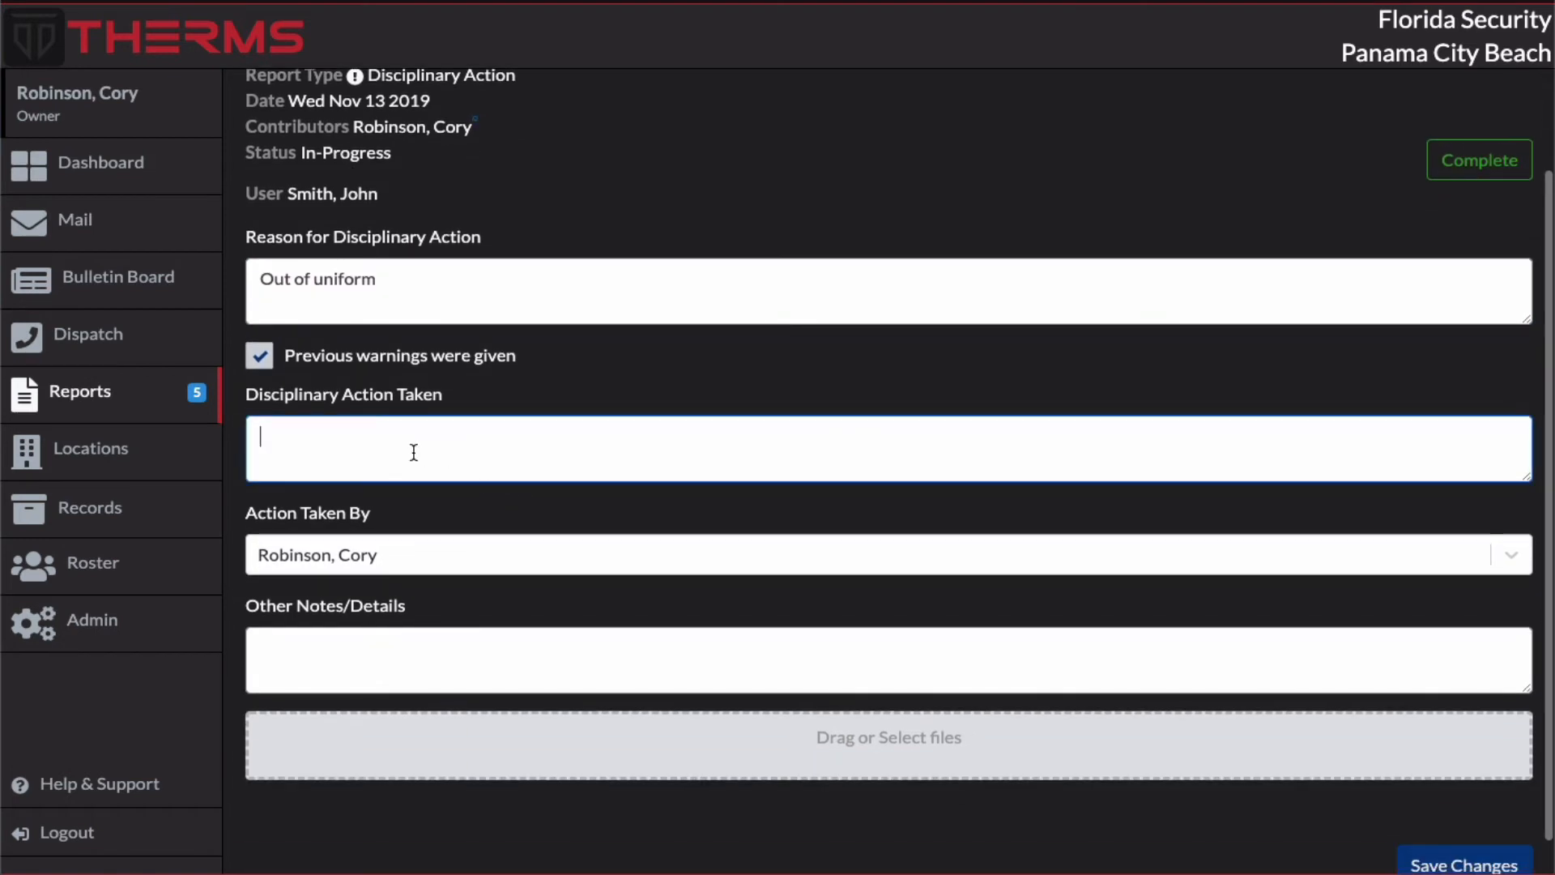
{"action": "type", "text": "Ver"}
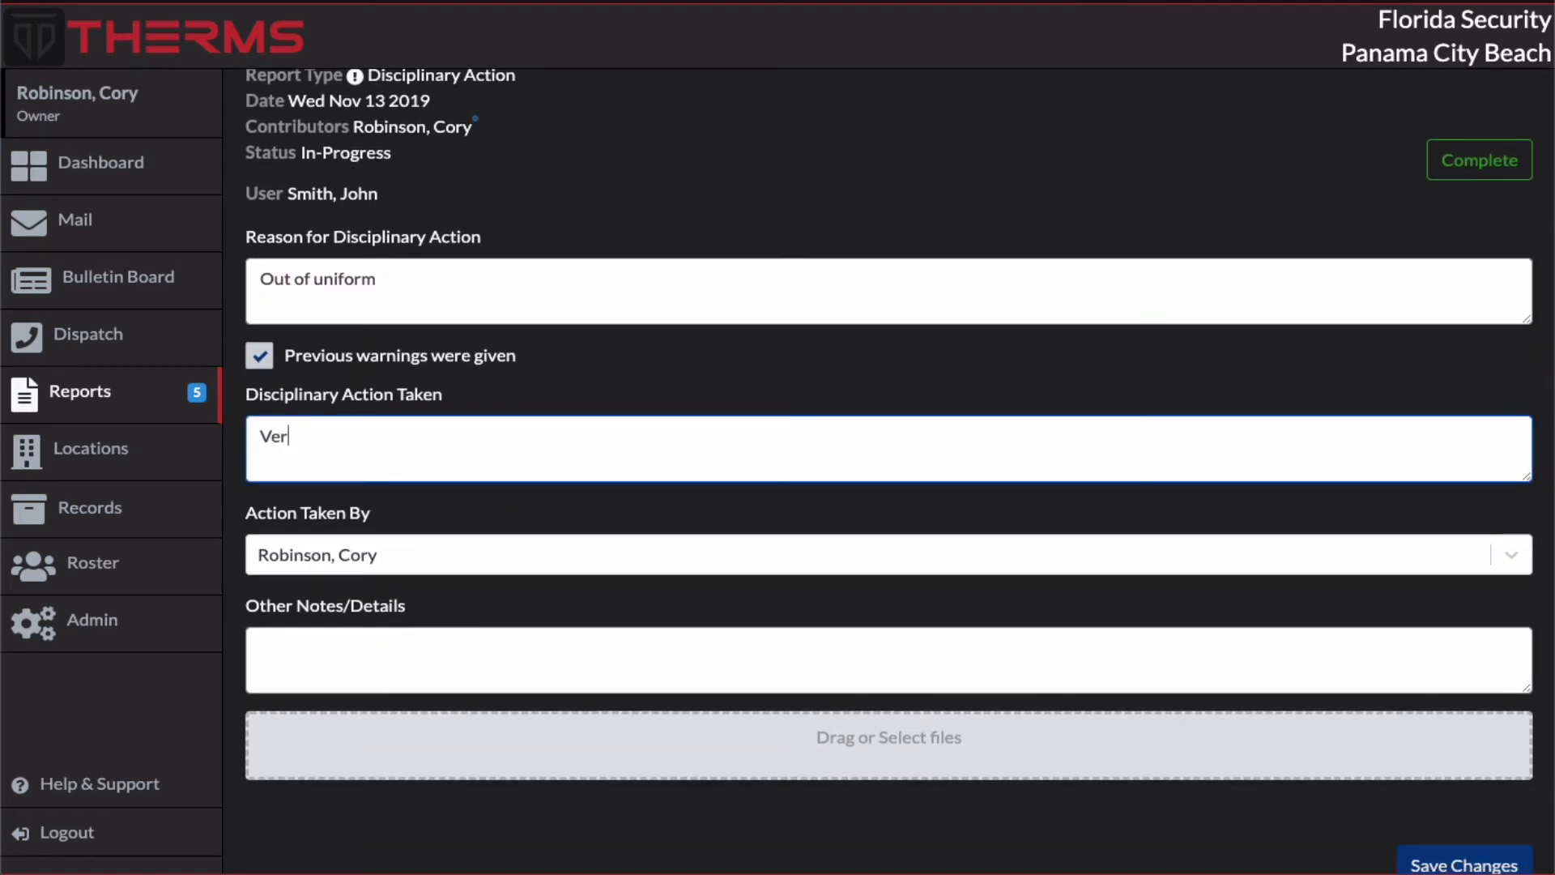
{"action": "type", "text": "bal warning"}
{"action": "scroll", "coordinate": [350, 588], "scroll_direction": "down", "scroll_amount": 1}
{"action": "left_click", "coordinate": [361, 603]}
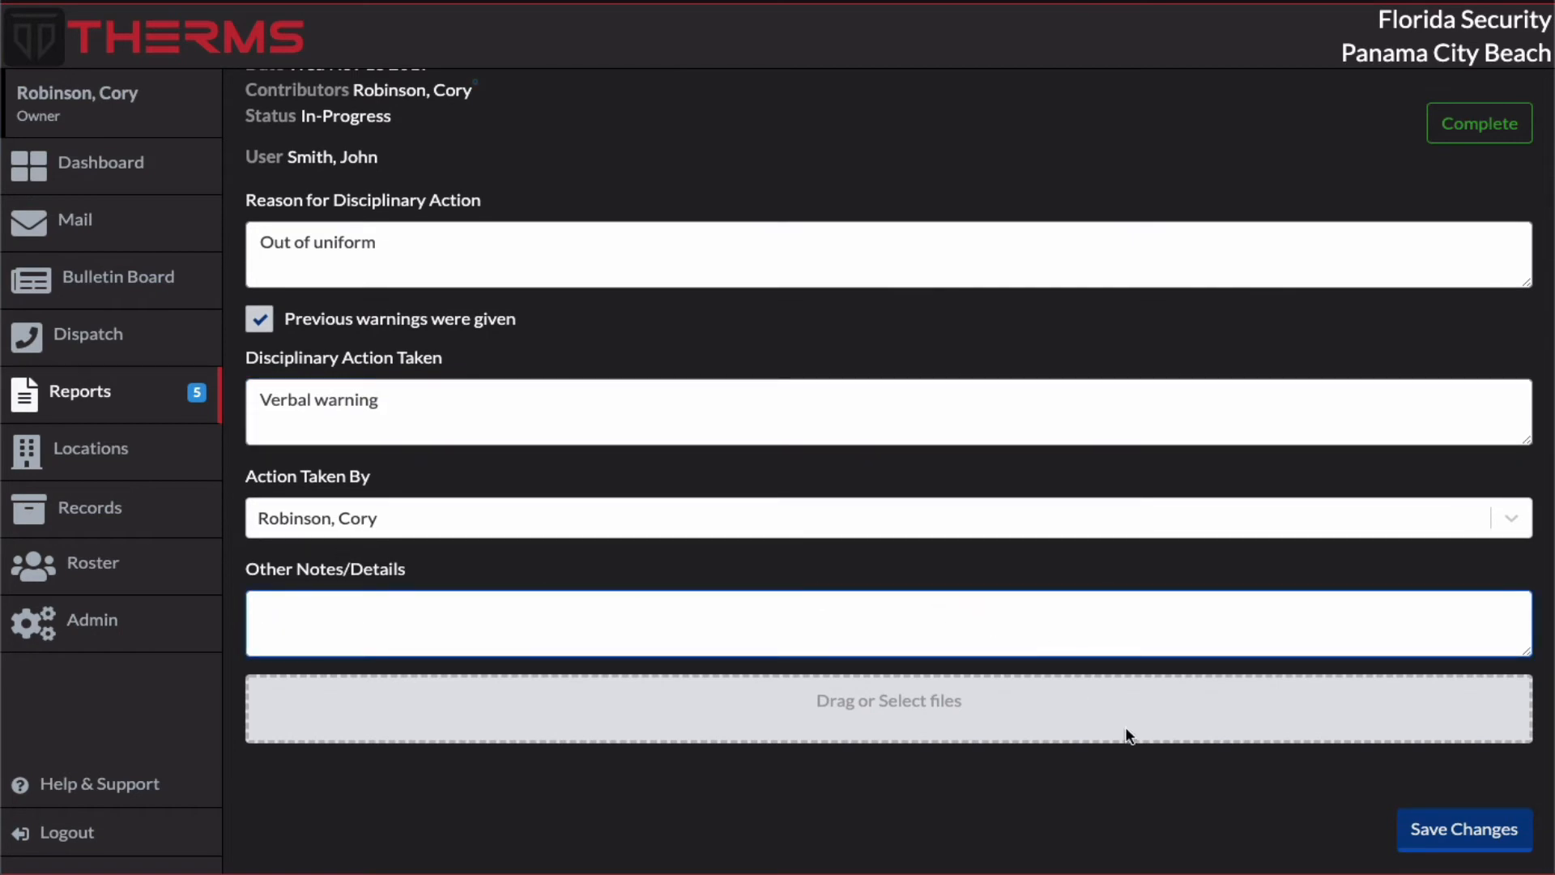
Step: Save the changes to the Disciplinary Action report and mark the report as complete
{"action": "left_click", "coordinate": [1436, 832]}
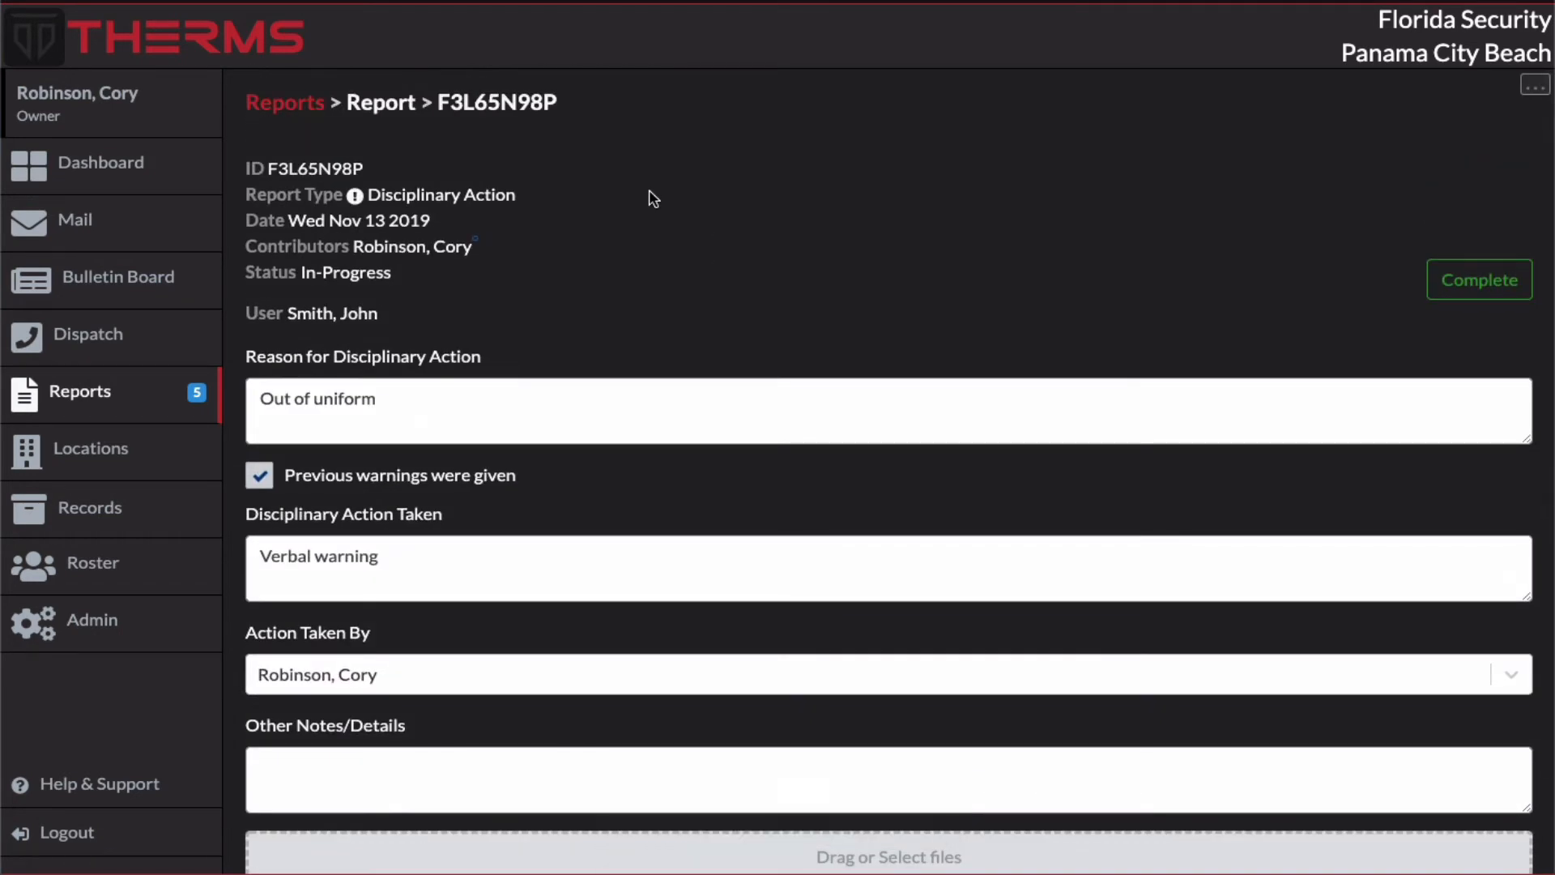
{"action": "left_click", "coordinate": [1482, 289]}
{"action": "left_click", "coordinate": [810, 528]}
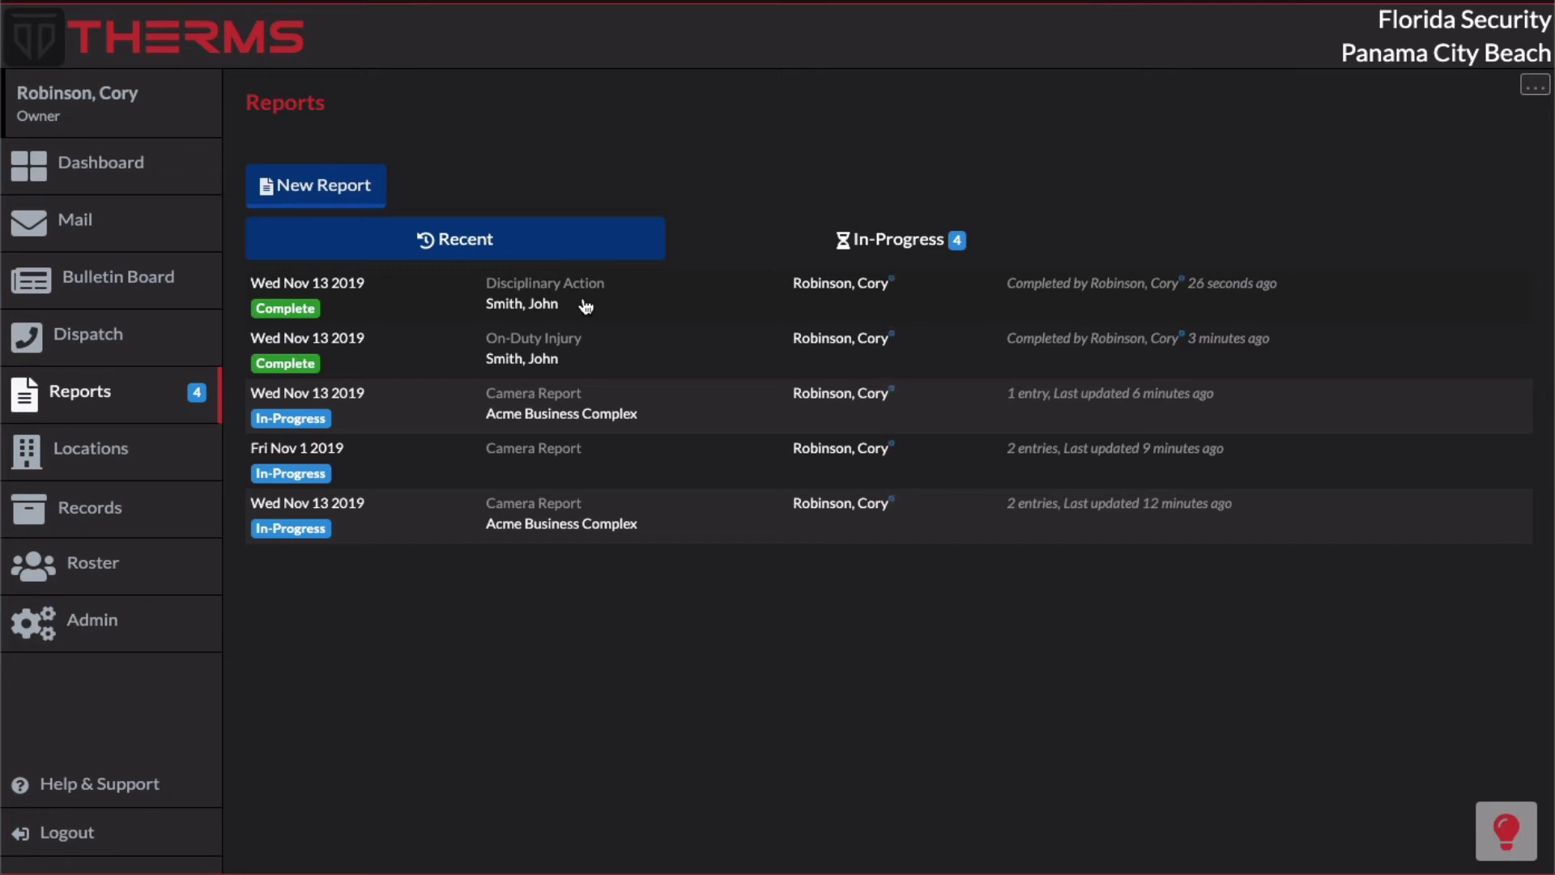
Step: Open the active Disciplinary Action report type from the reports configuration and review its date, assignment, access level and form settings
{"action": "left_click", "coordinate": [1534, 84]}
{"action": "left_click", "coordinate": [1458, 121]}
{"action": "scroll", "coordinate": [784, 324], "scroll_direction": "down", "scroll_amount": 4}
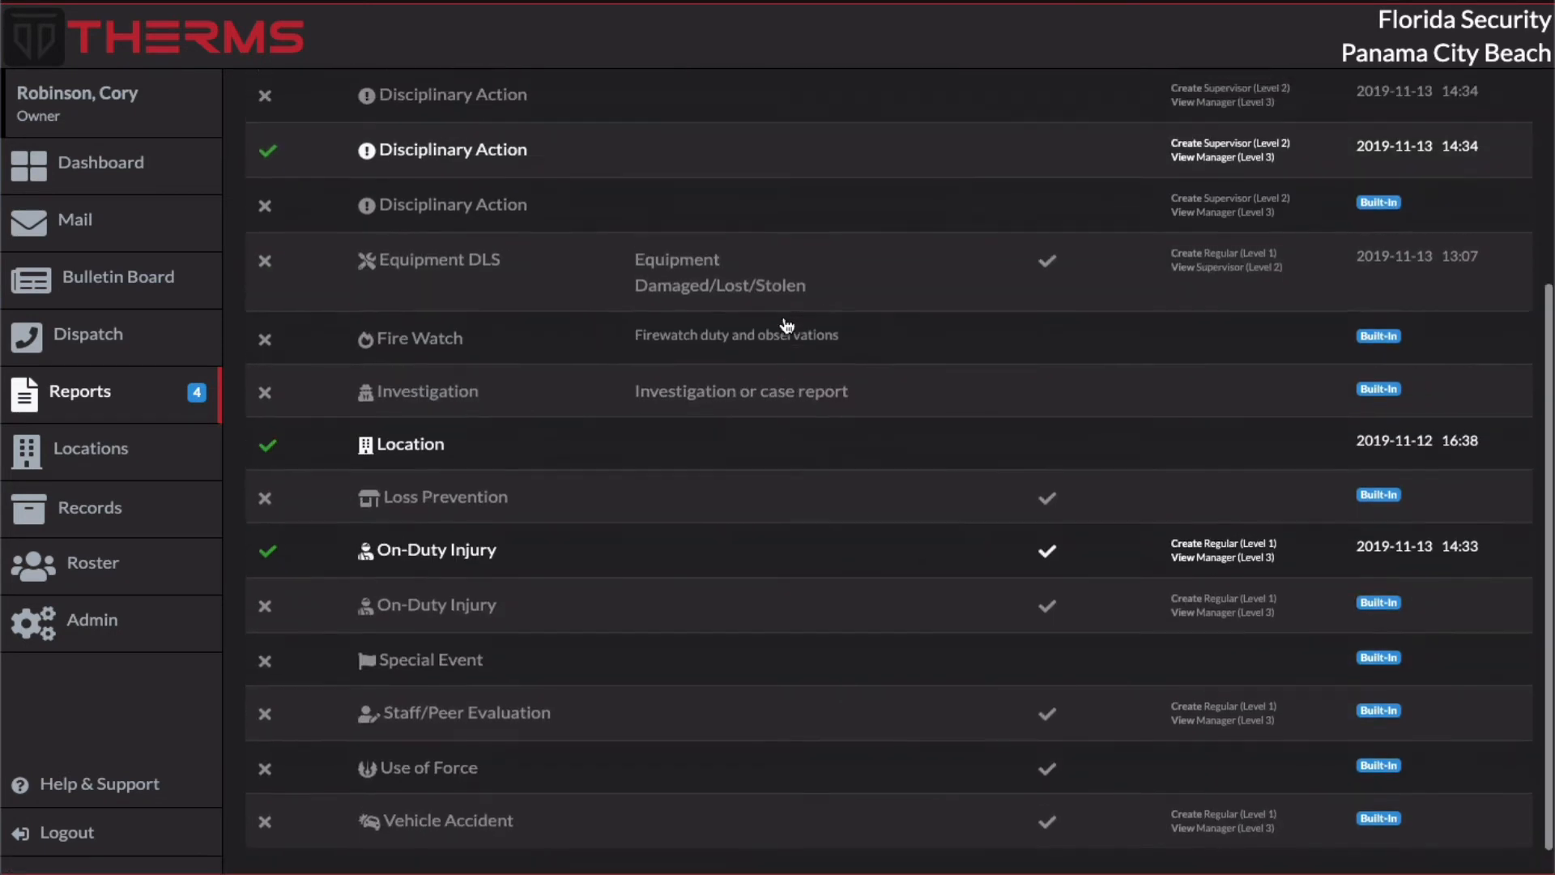
{"action": "scroll", "coordinate": [785, 326], "scroll_direction": "up", "scroll_amount": 2}
{"action": "left_click", "coordinate": [609, 277]}
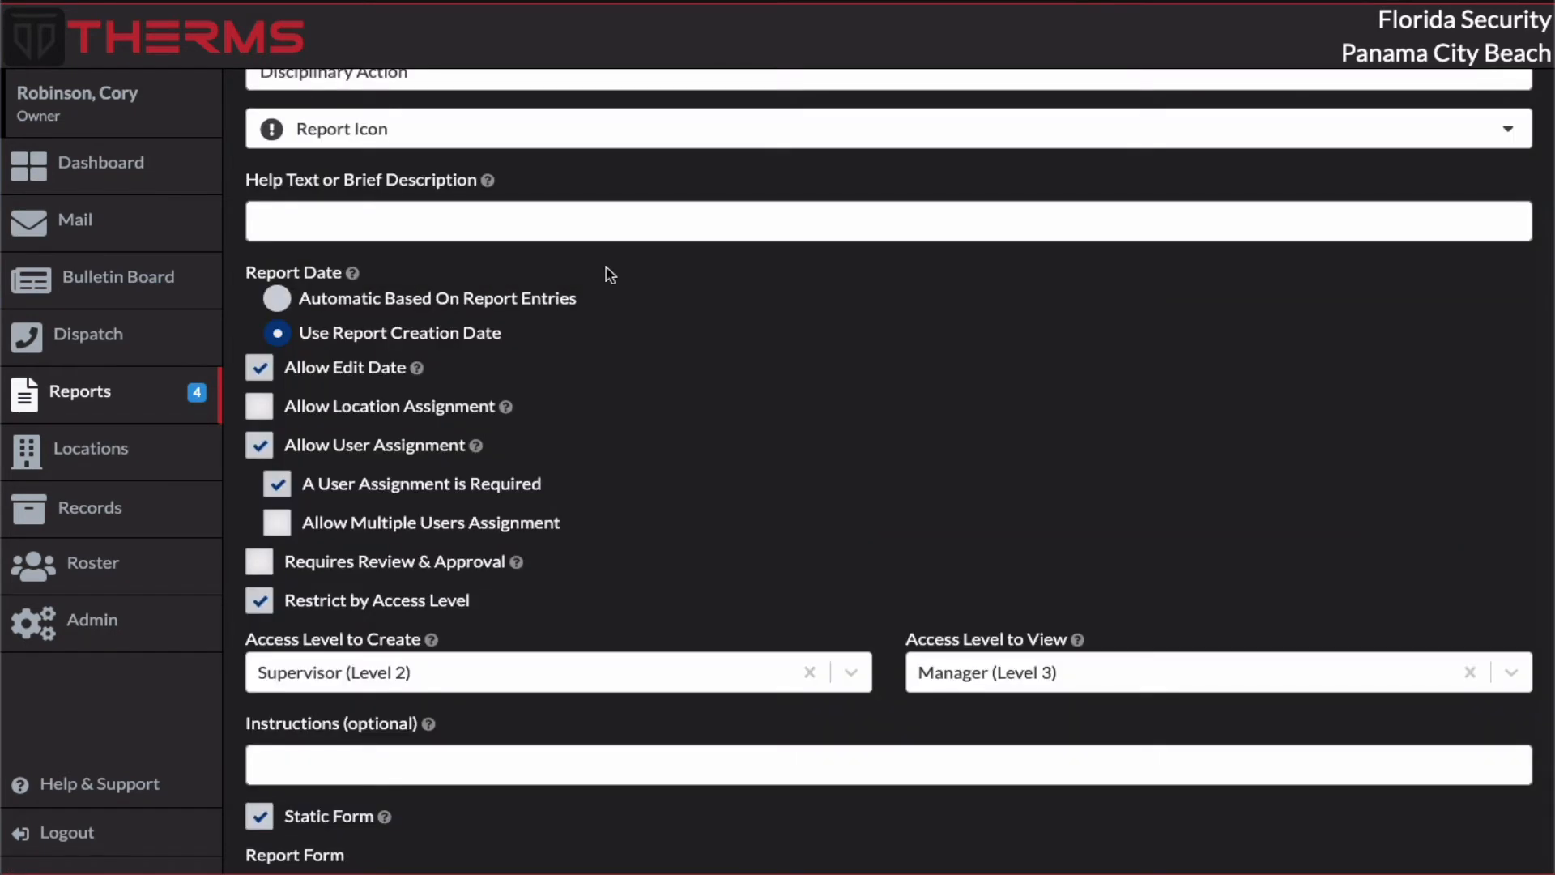
{"action": "scroll", "coordinate": [609, 276], "scroll_direction": "down", "scroll_amount": 2}
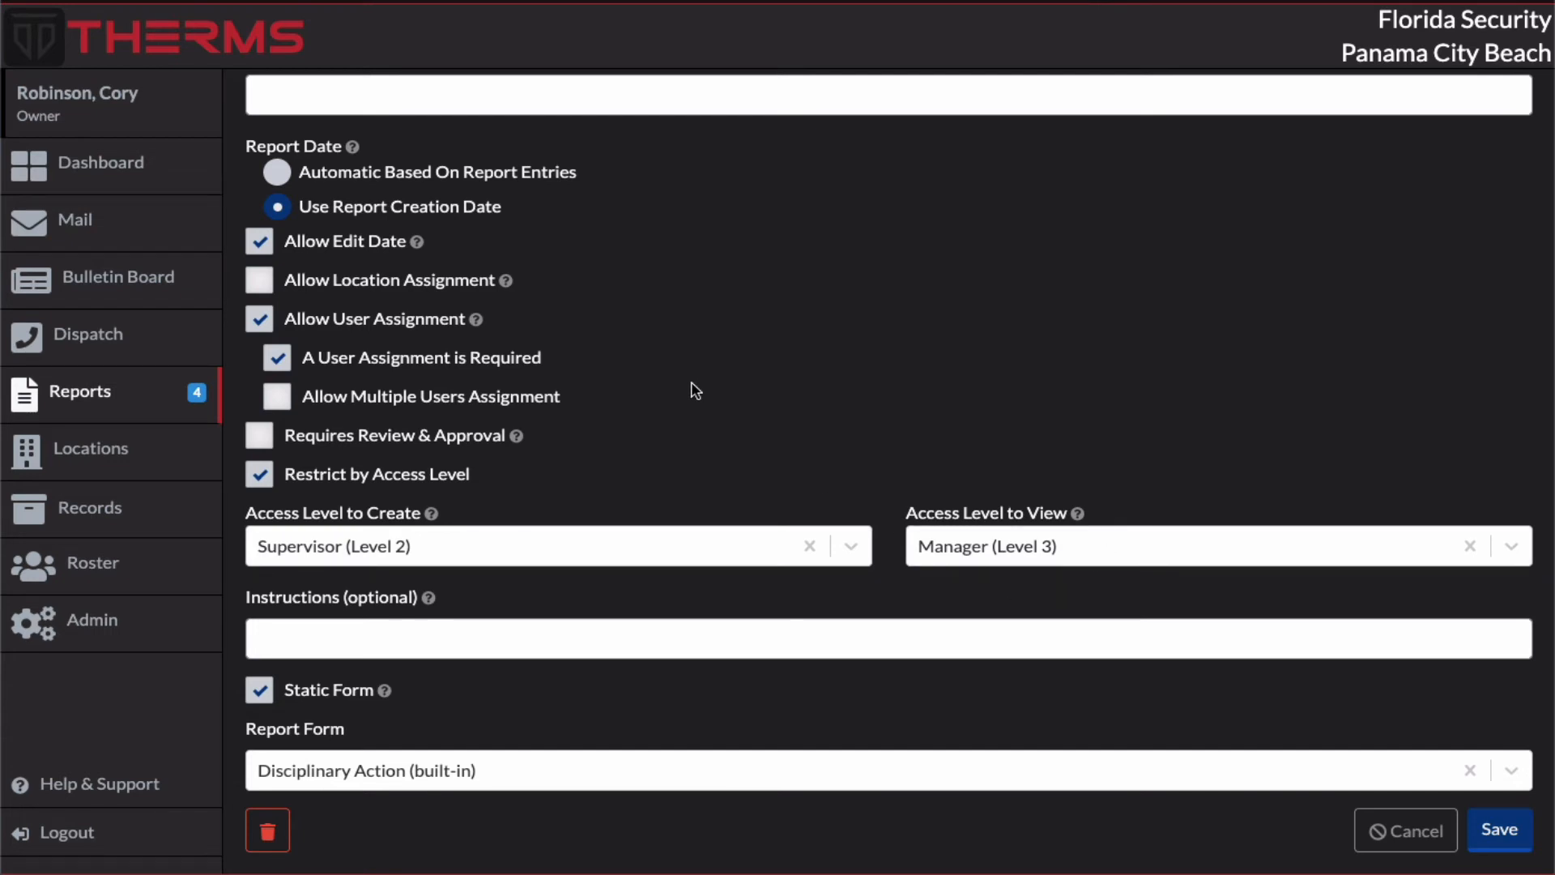
Step: Check the signed-in owner's privileges in the profile and the officer's access level in the roster
{"action": "left_click", "coordinate": [188, 123]}
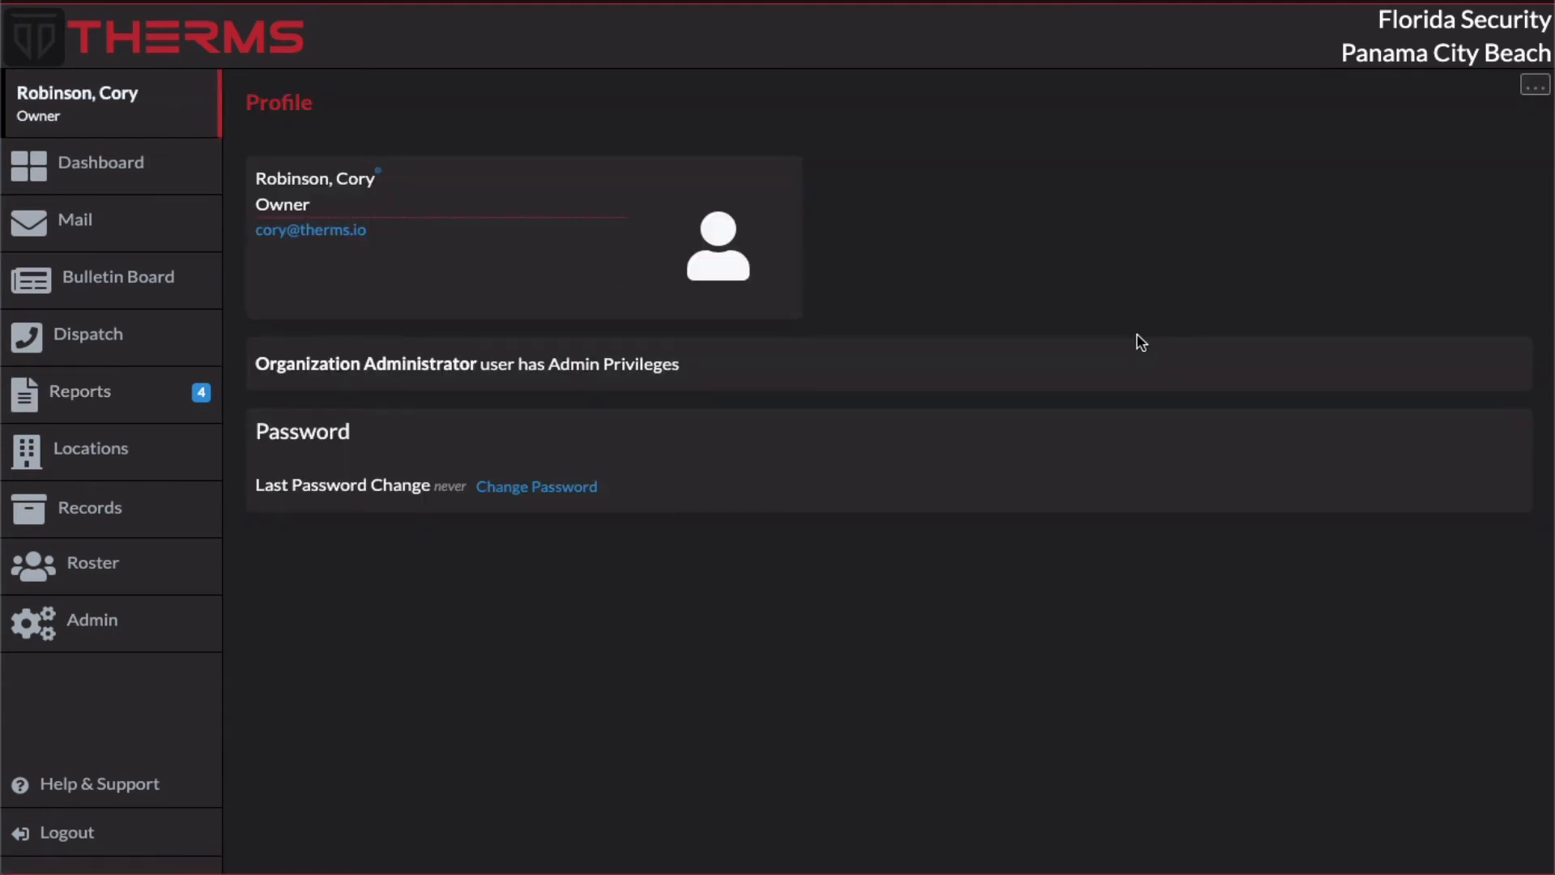
{"action": "left_click_drag", "start_coordinate": [501, 371], "coordinate": [712, 371]}
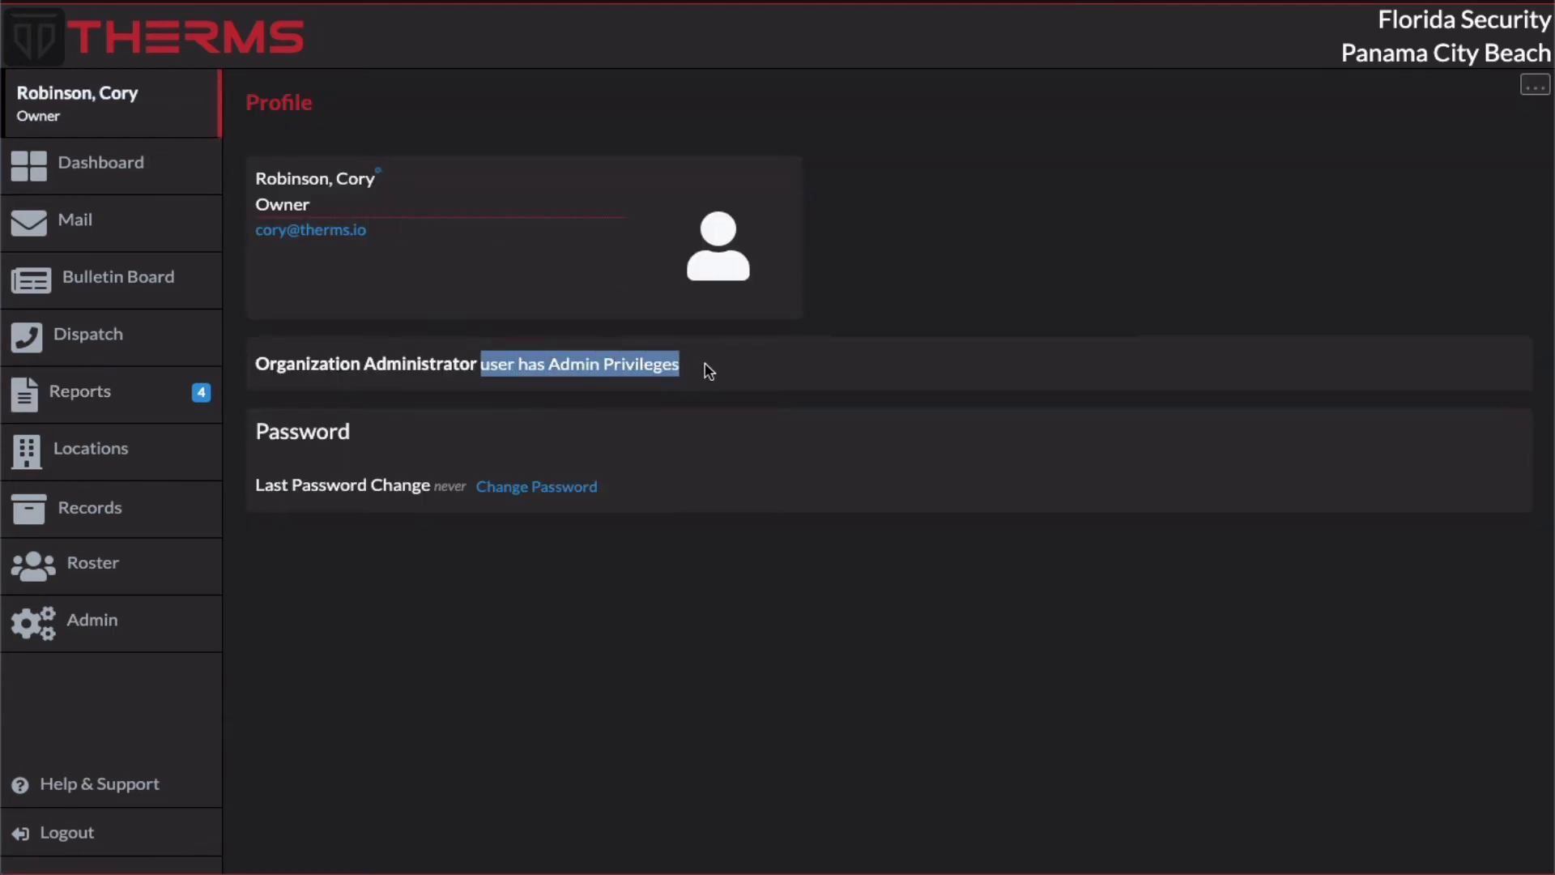
{"action": "left_click", "coordinate": [710, 371]}
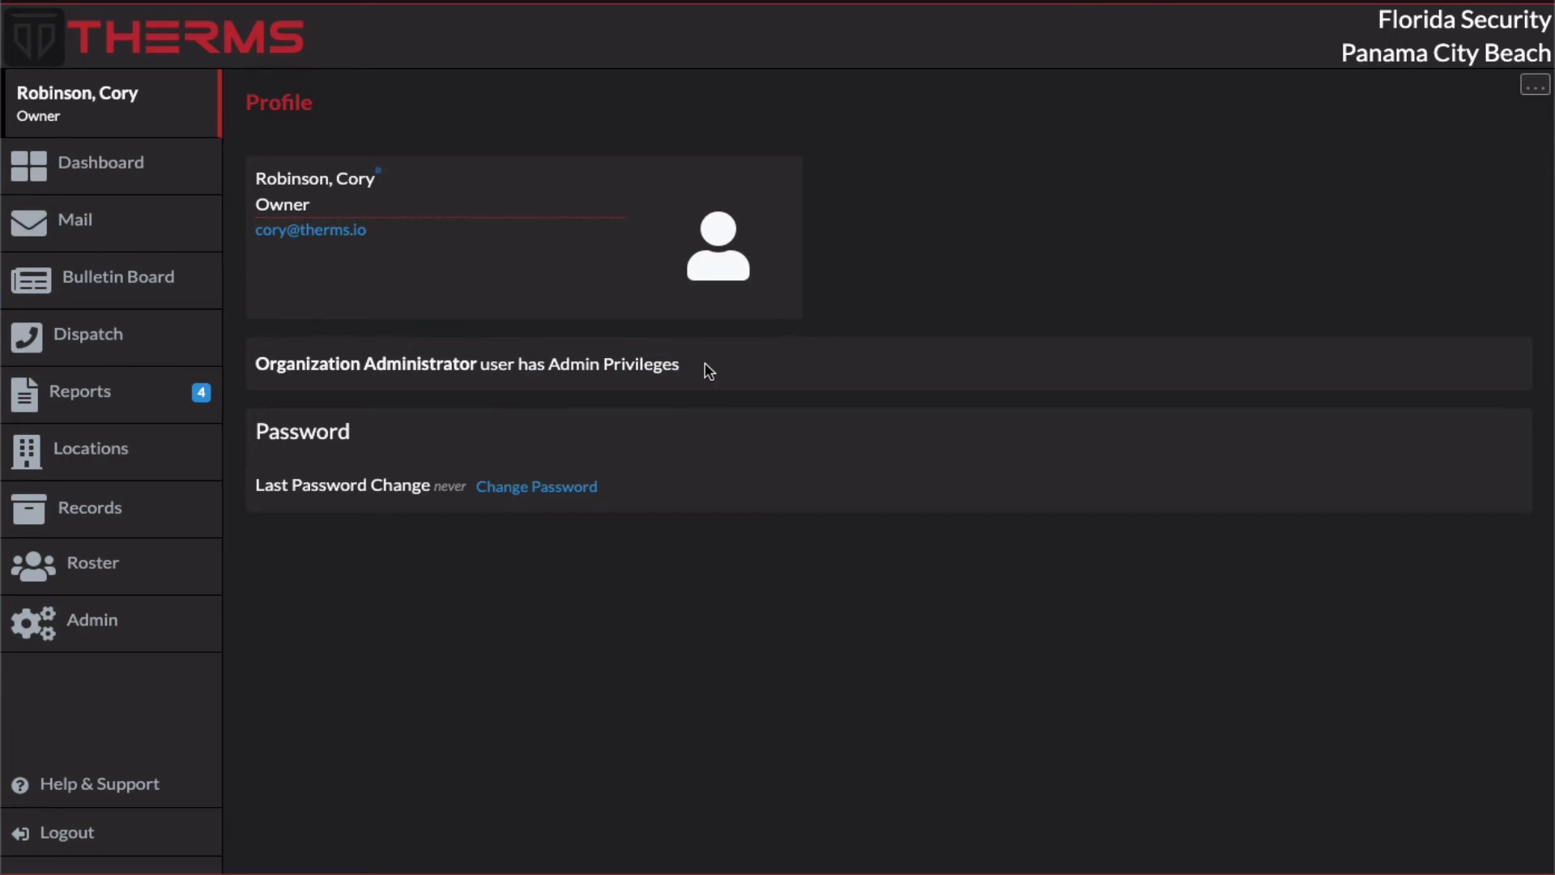
{"action": "left_click", "coordinate": [144, 559]}
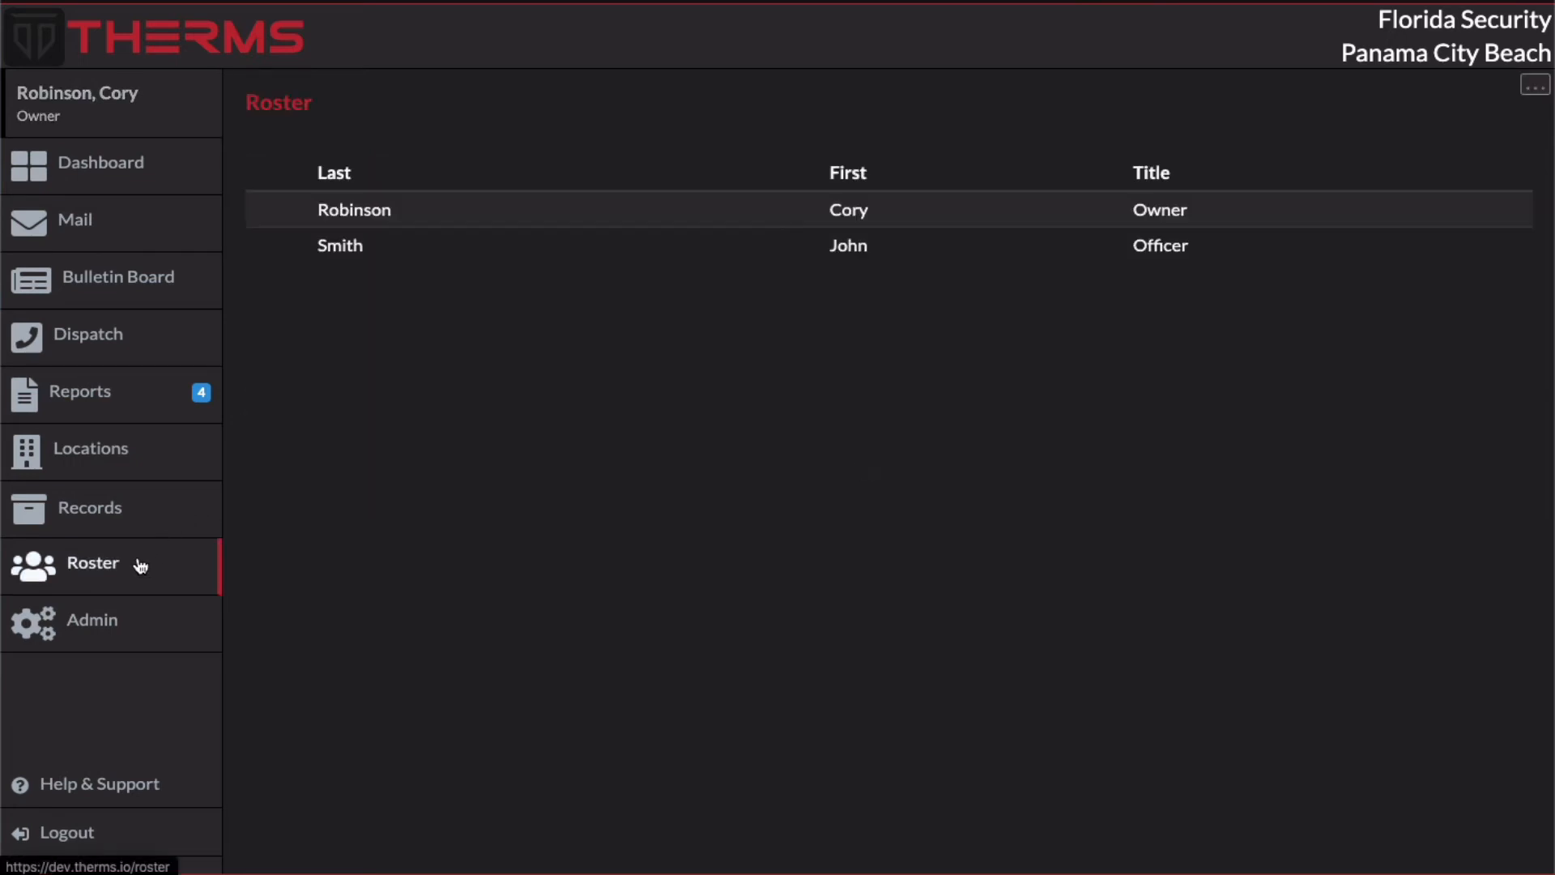
{"action": "left_click", "coordinate": [572, 253]}
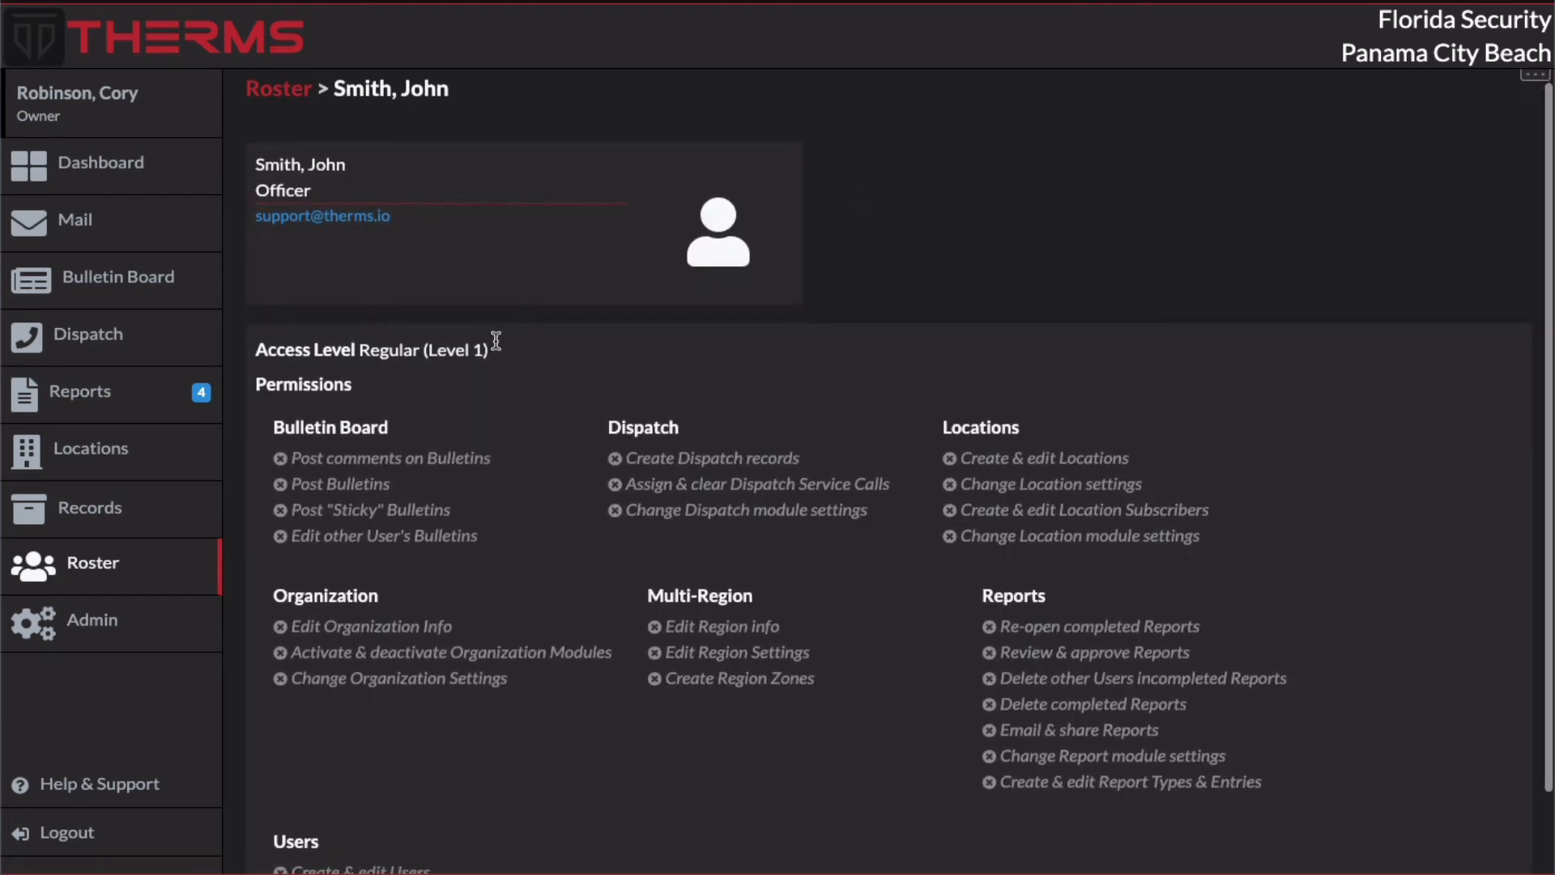
{"action": "left_click_drag", "start_coordinate": [489, 349], "coordinate": [423, 350]}
{"action": "left_click", "coordinate": [427, 350]}
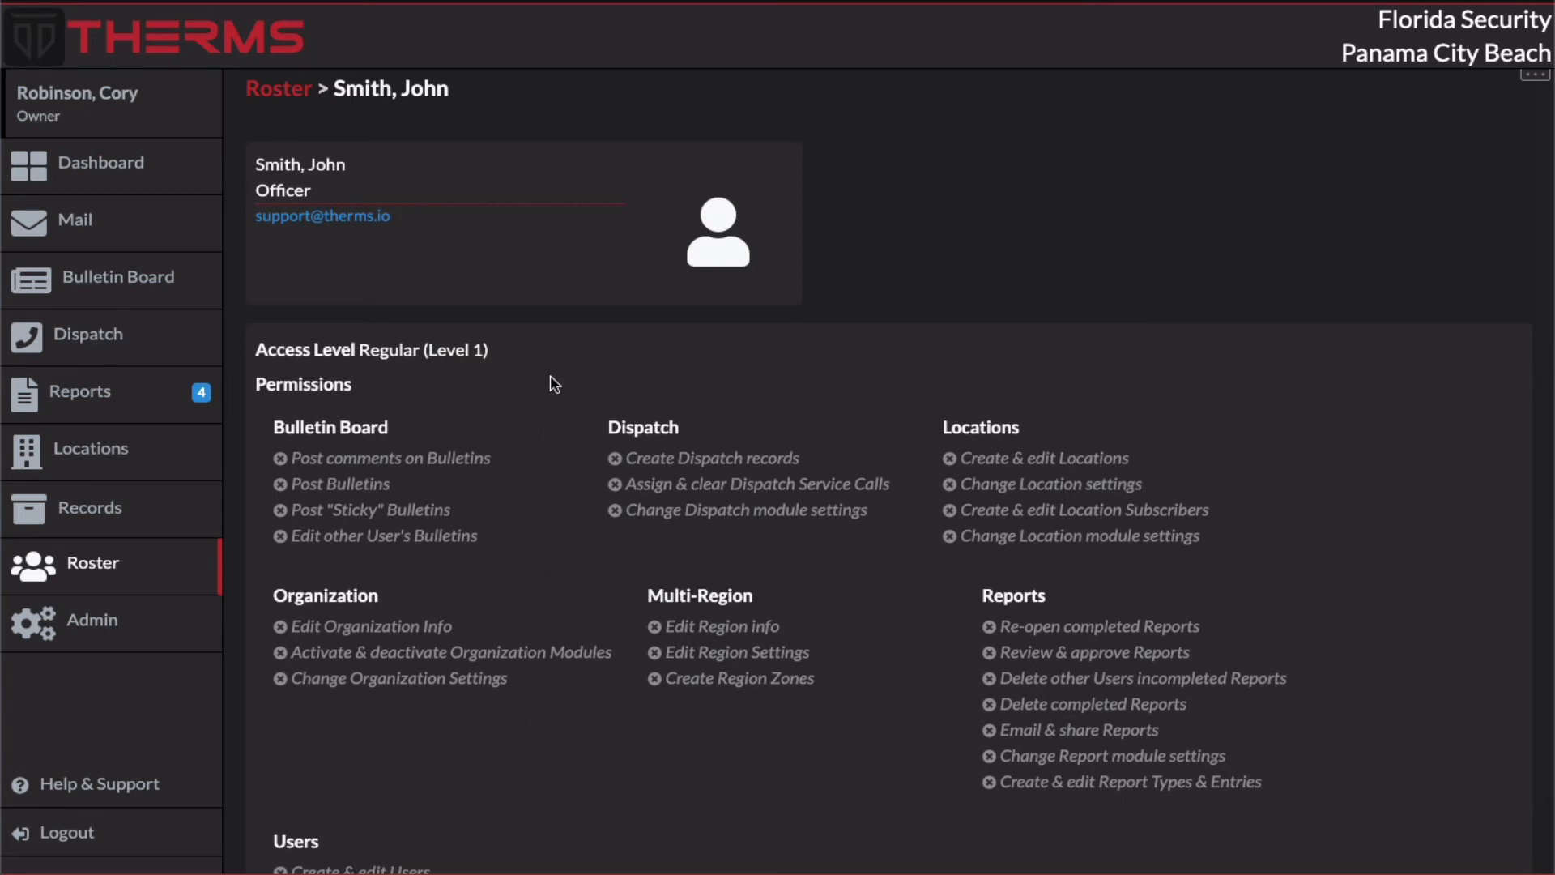
Step: Return to the Disciplinary Action report type and review the access levels offered for creating it
{"action": "key", "text": "alt+Left"}
{"action": "key", "text": "alt+Left"}
{"action": "key", "text": "alt+Left"}
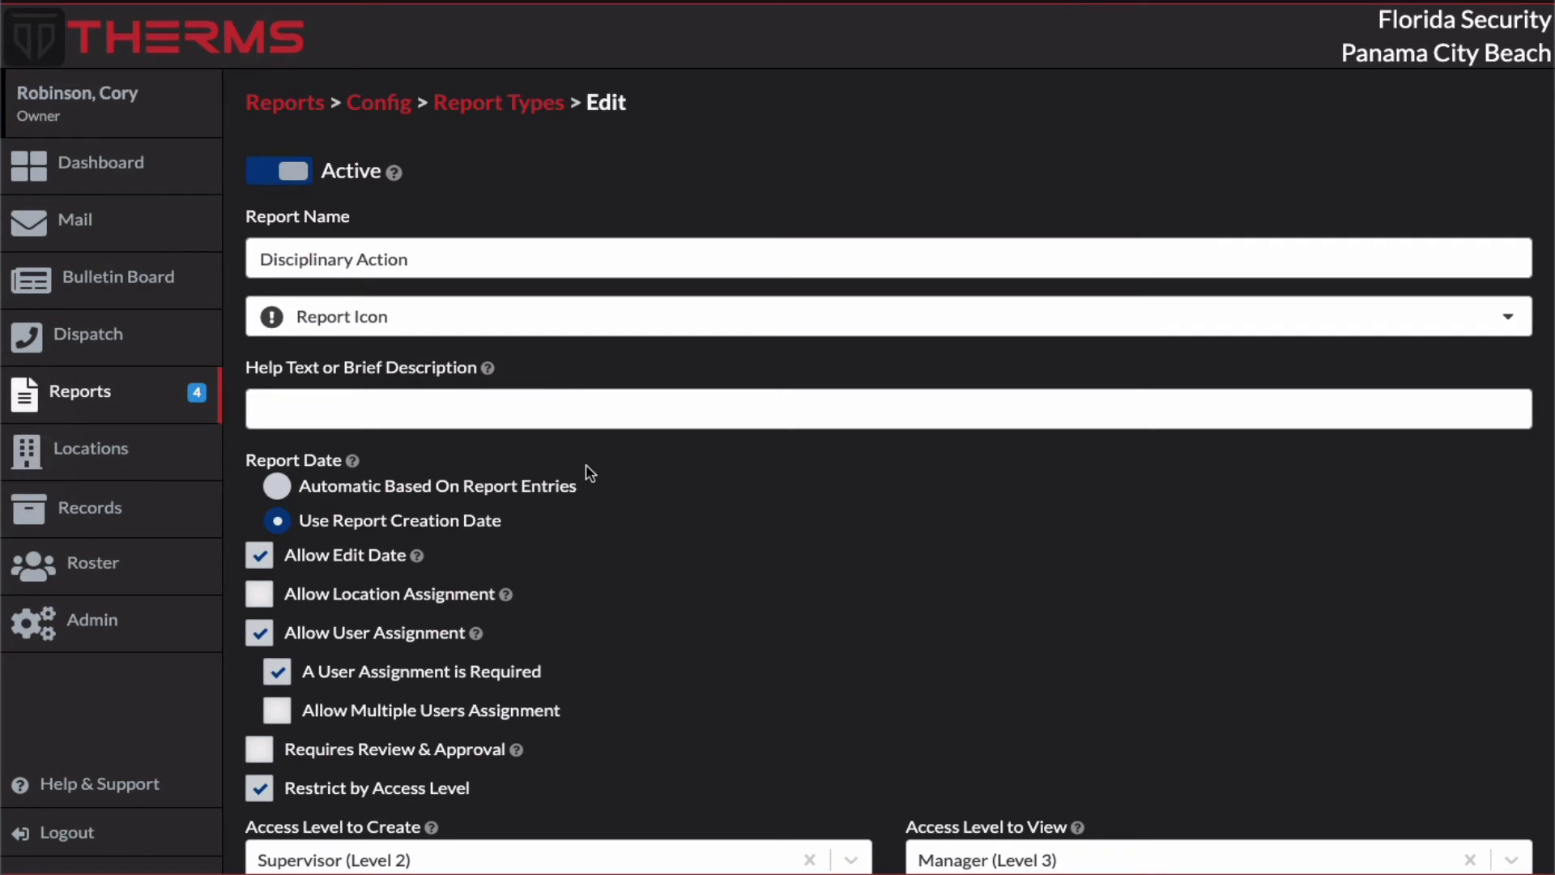
{"action": "scroll", "coordinate": [589, 474], "scroll_direction": "down", "scroll_amount": 4}
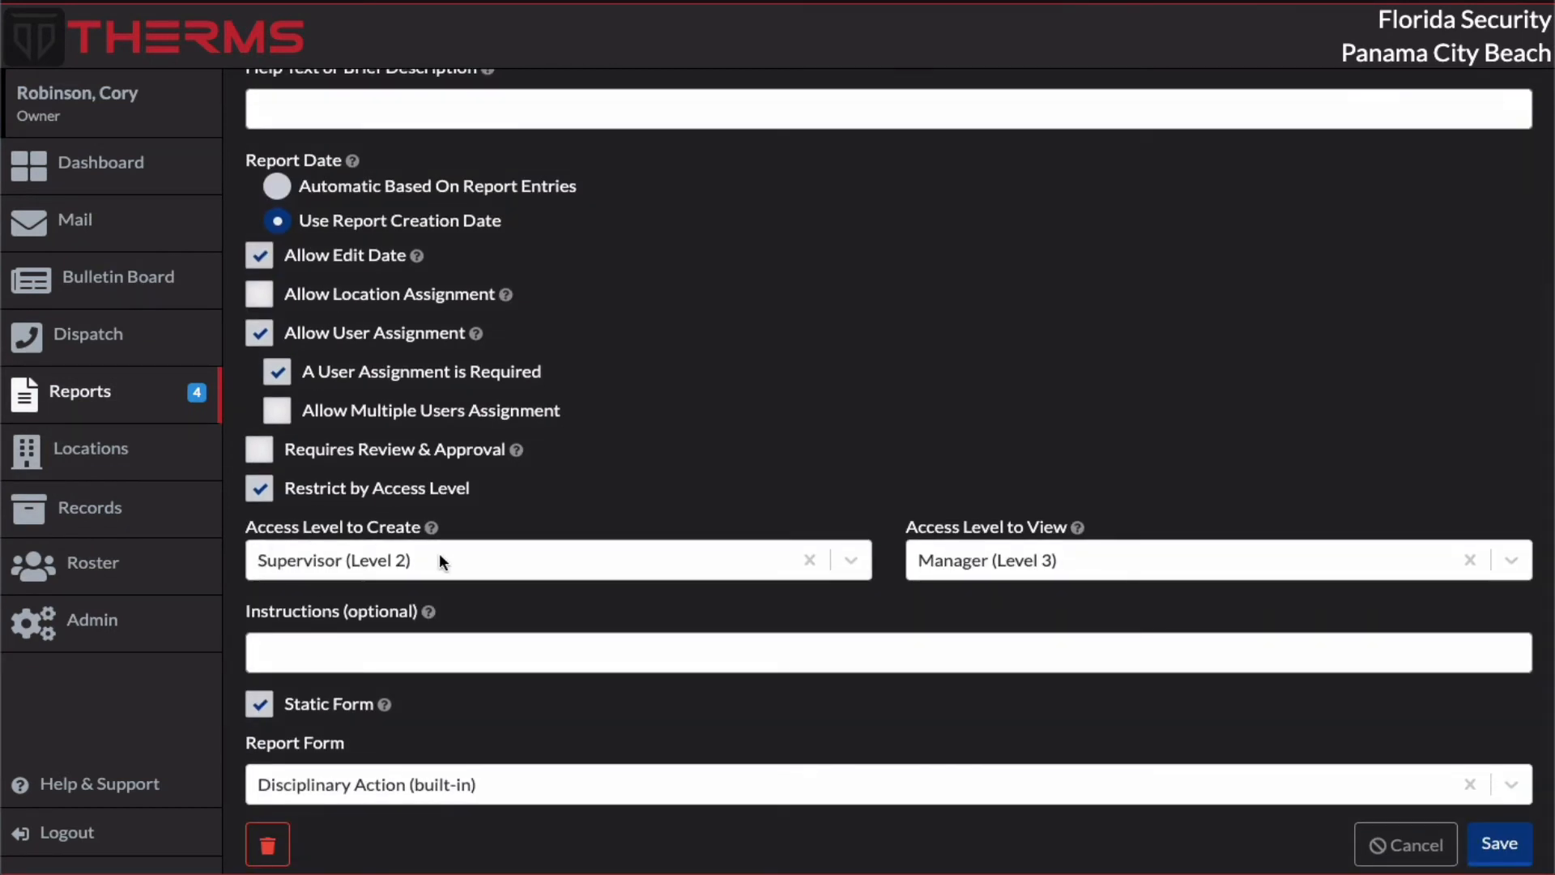
{"action": "left_click", "coordinate": [320, 573]}
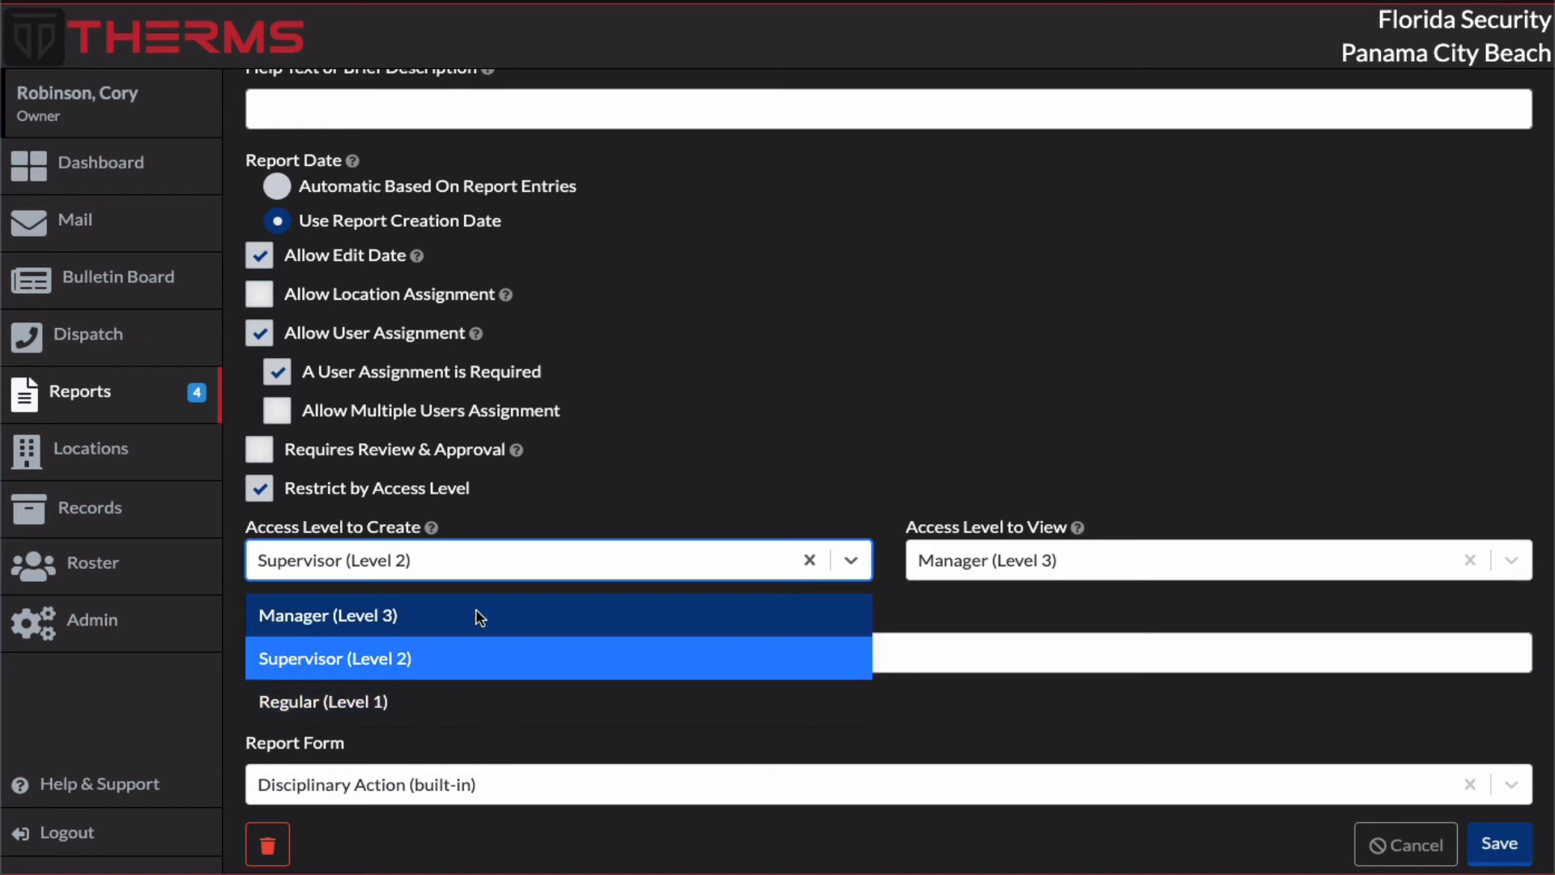
{"action": "left_click", "coordinate": [589, 519]}
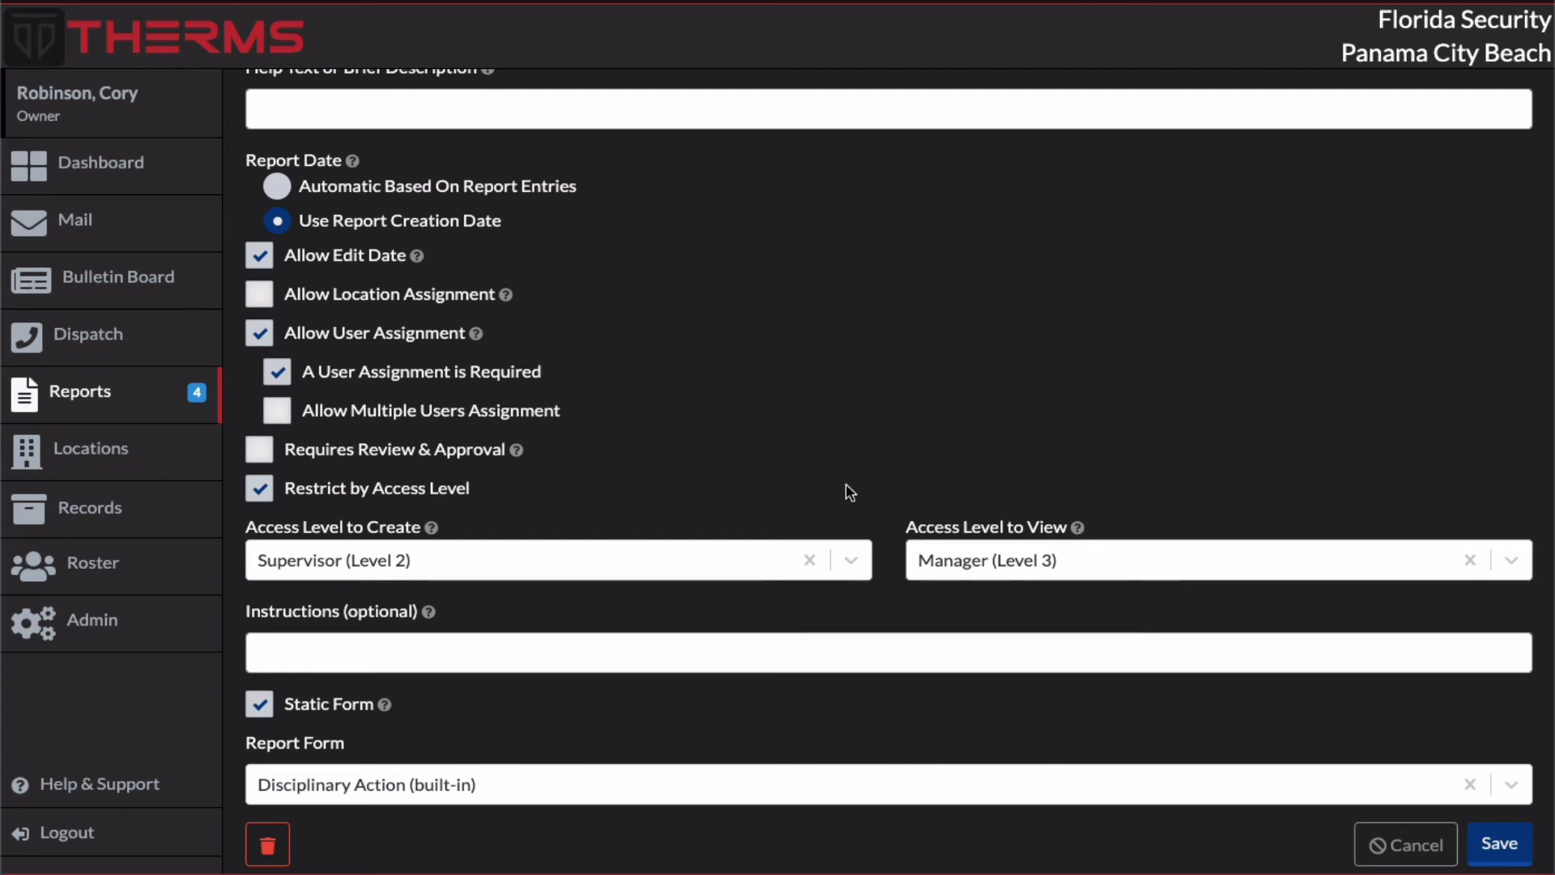
{"action": "scroll", "coordinate": [850, 492], "scroll_direction": "up", "scroll_amount": 4}
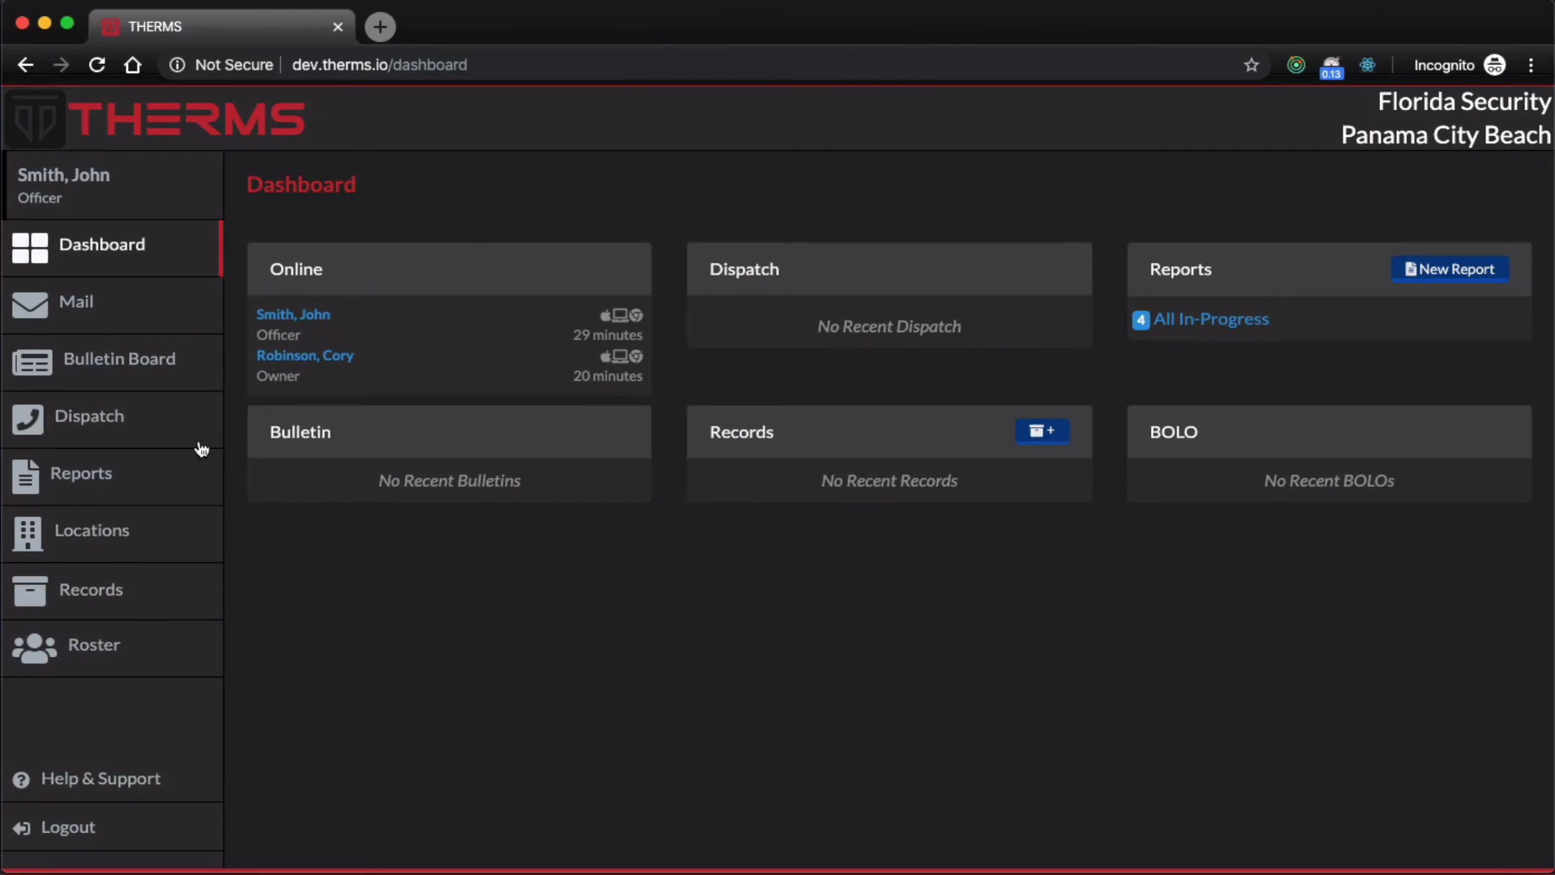
Step: Switch to the officer's browser session, view all in-progress reports, and check the access level in the officer's profile
{"action": "left_click", "coordinate": [168, 484]}
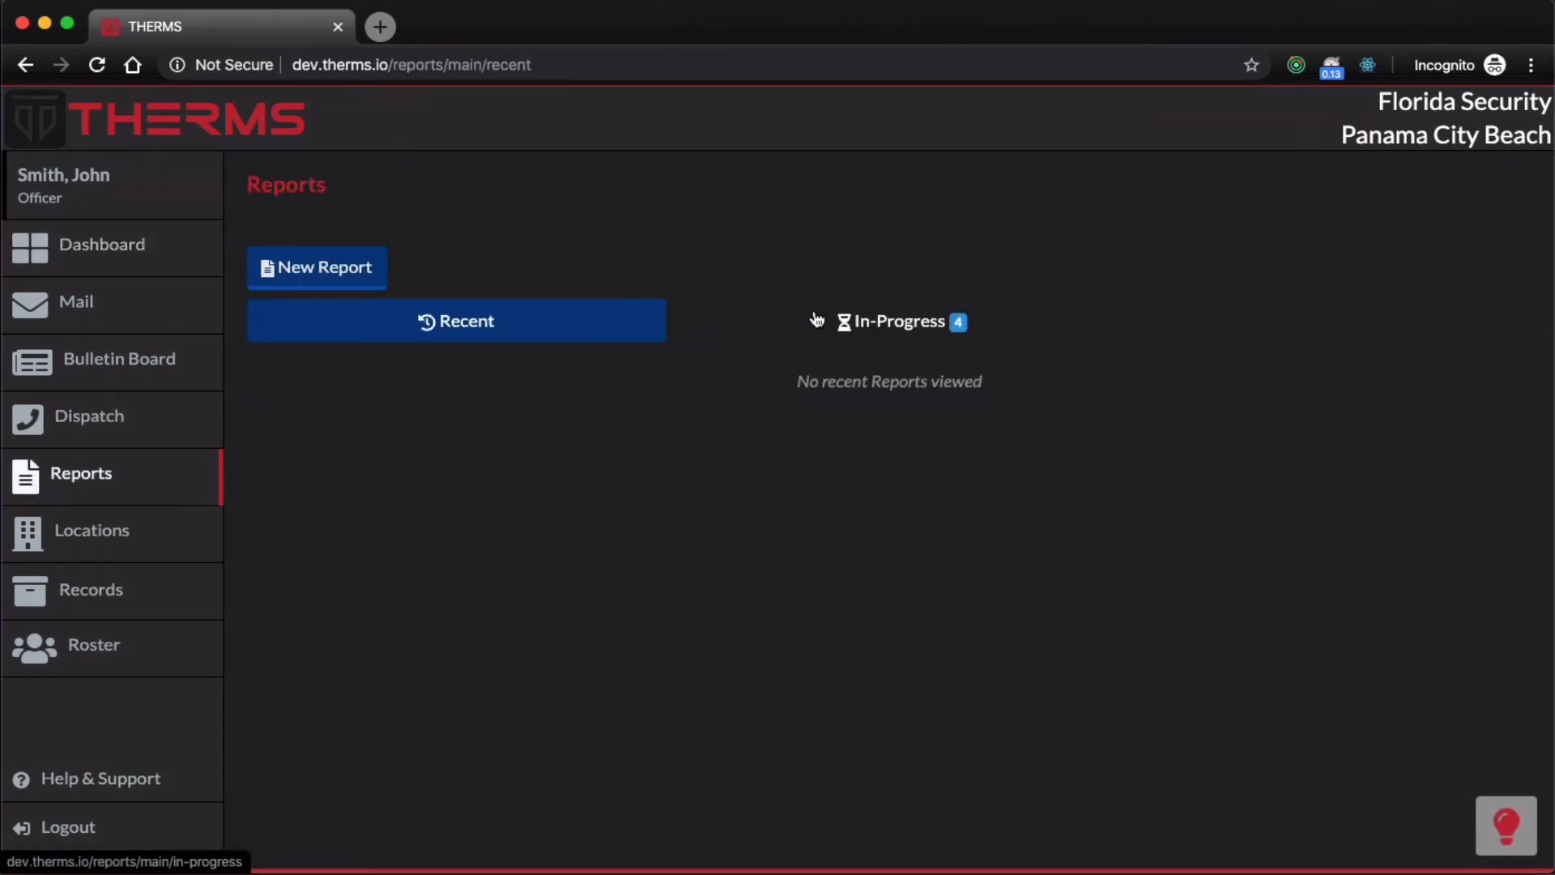
{"action": "left_click", "coordinate": [816, 320]}
{"action": "left_click", "coordinate": [457, 389]}
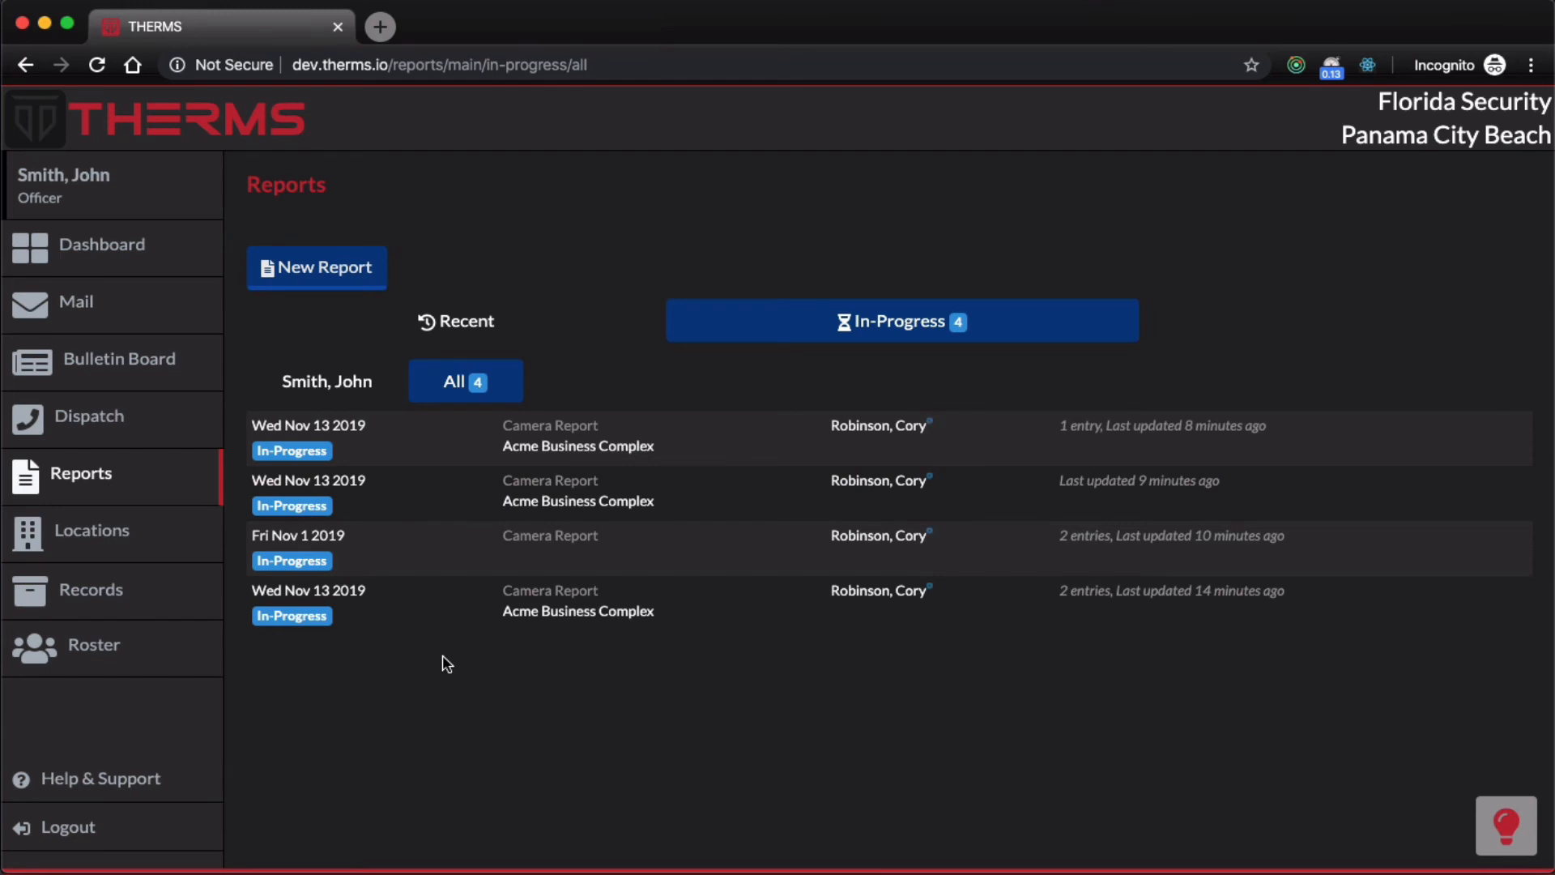
{"action": "left_click", "coordinate": [165, 209]}
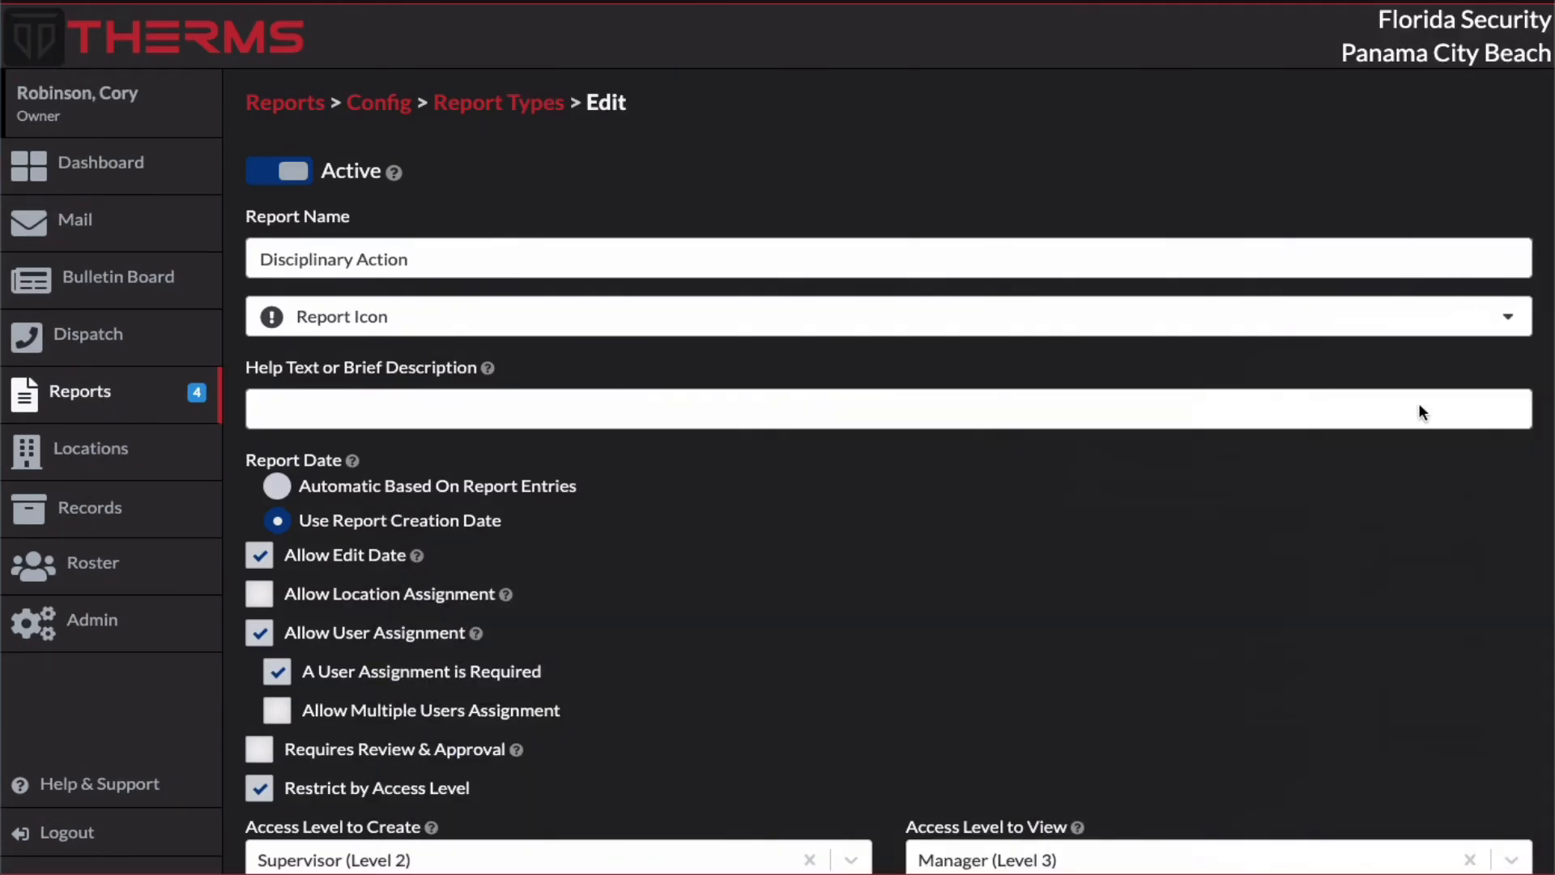
{"action": "scroll", "coordinate": [1121, 534], "scroll_direction": "down", "scroll_amount": 3}
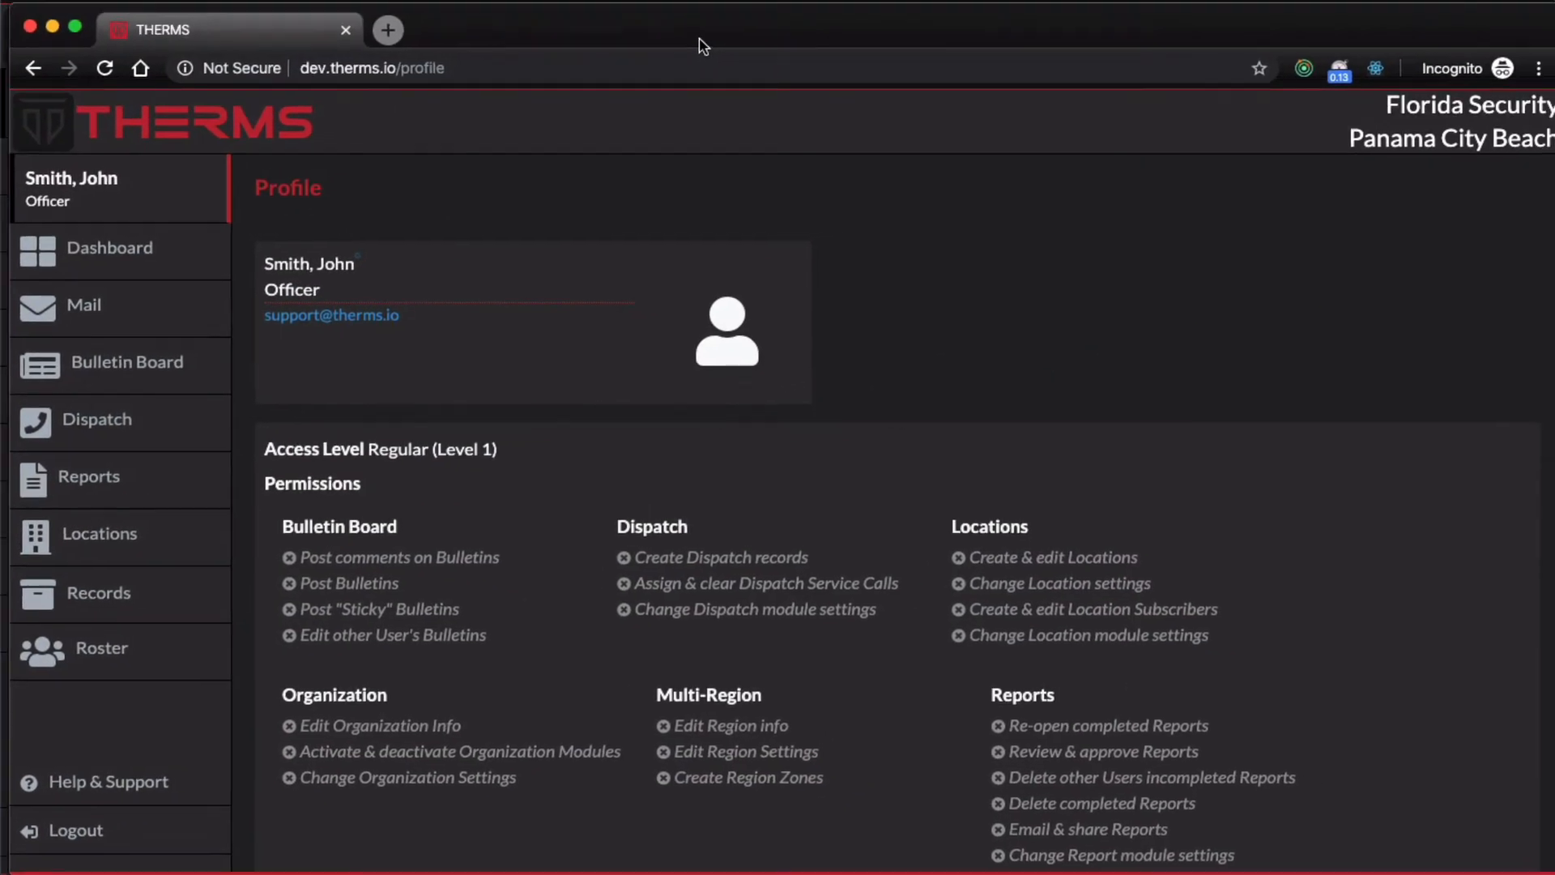
Step: Open the new report options in the officer's session and compare them with the Disciplinary Action access settings in the owner's session
{"action": "left_click", "coordinate": [138, 488]}
{"action": "left_click", "coordinate": [385, 273]}
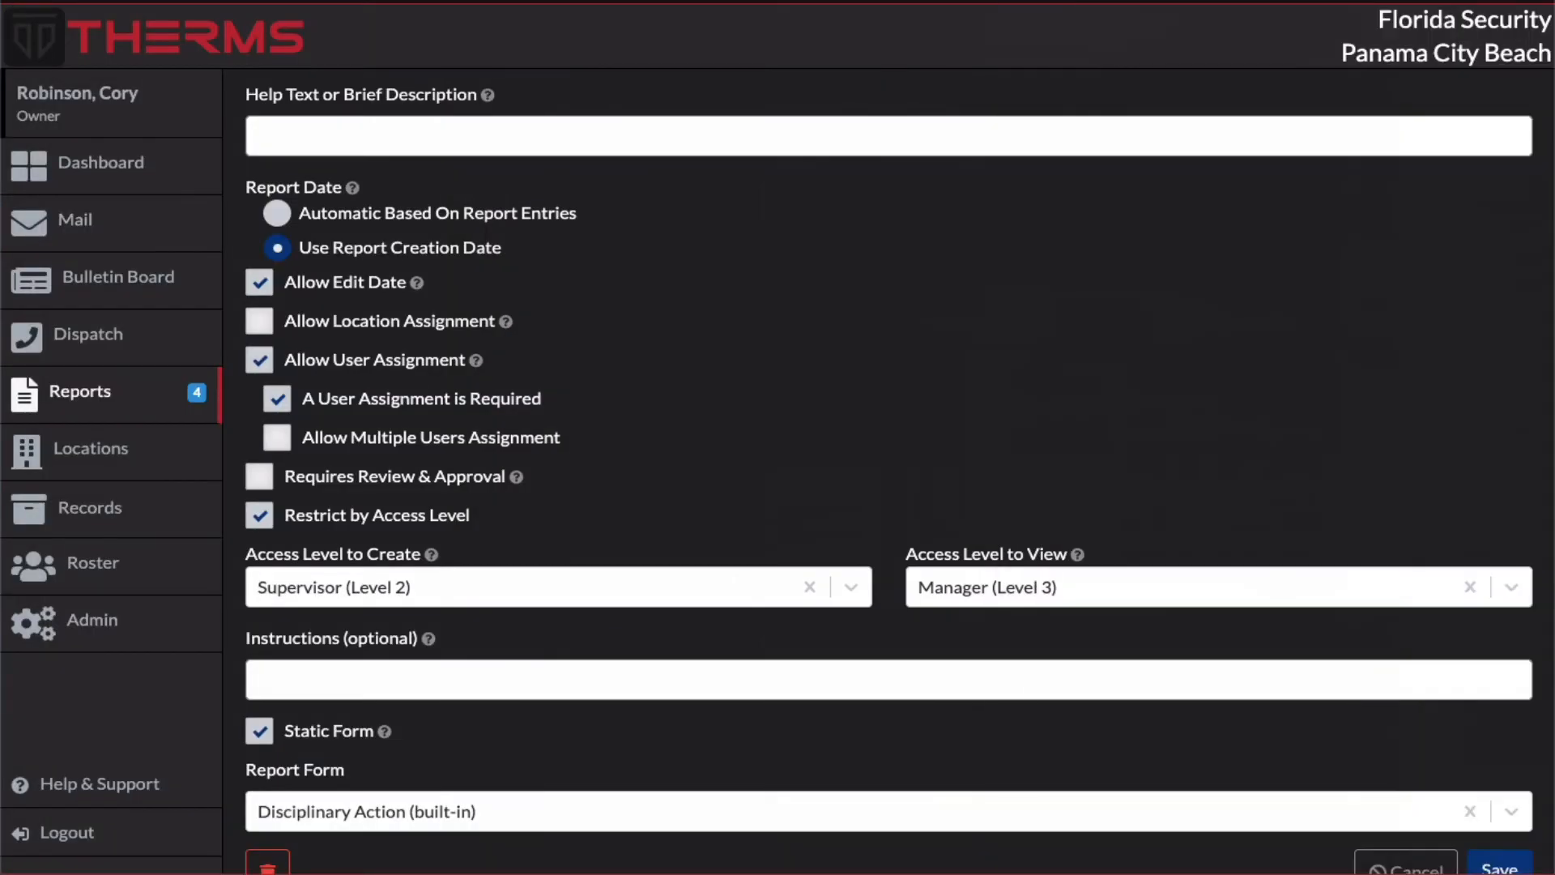
{"action": "scroll", "coordinate": [850, 490], "scroll_direction": "down", "scroll_amount": 1}
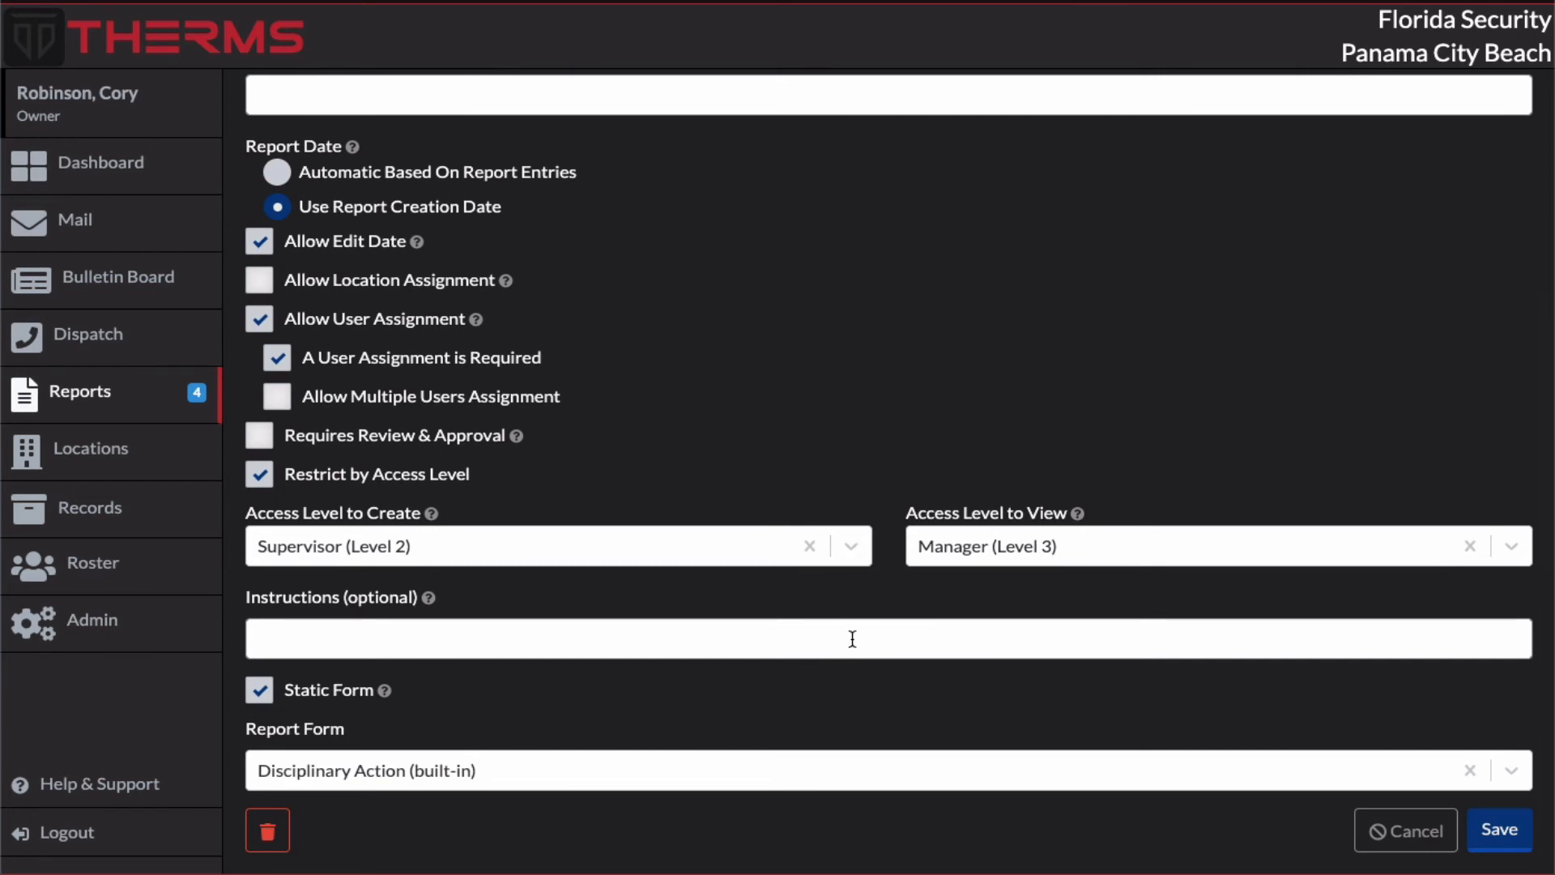
{"action": "scroll", "coordinate": [852, 639], "scroll_direction": "up", "scroll_amount": 5}
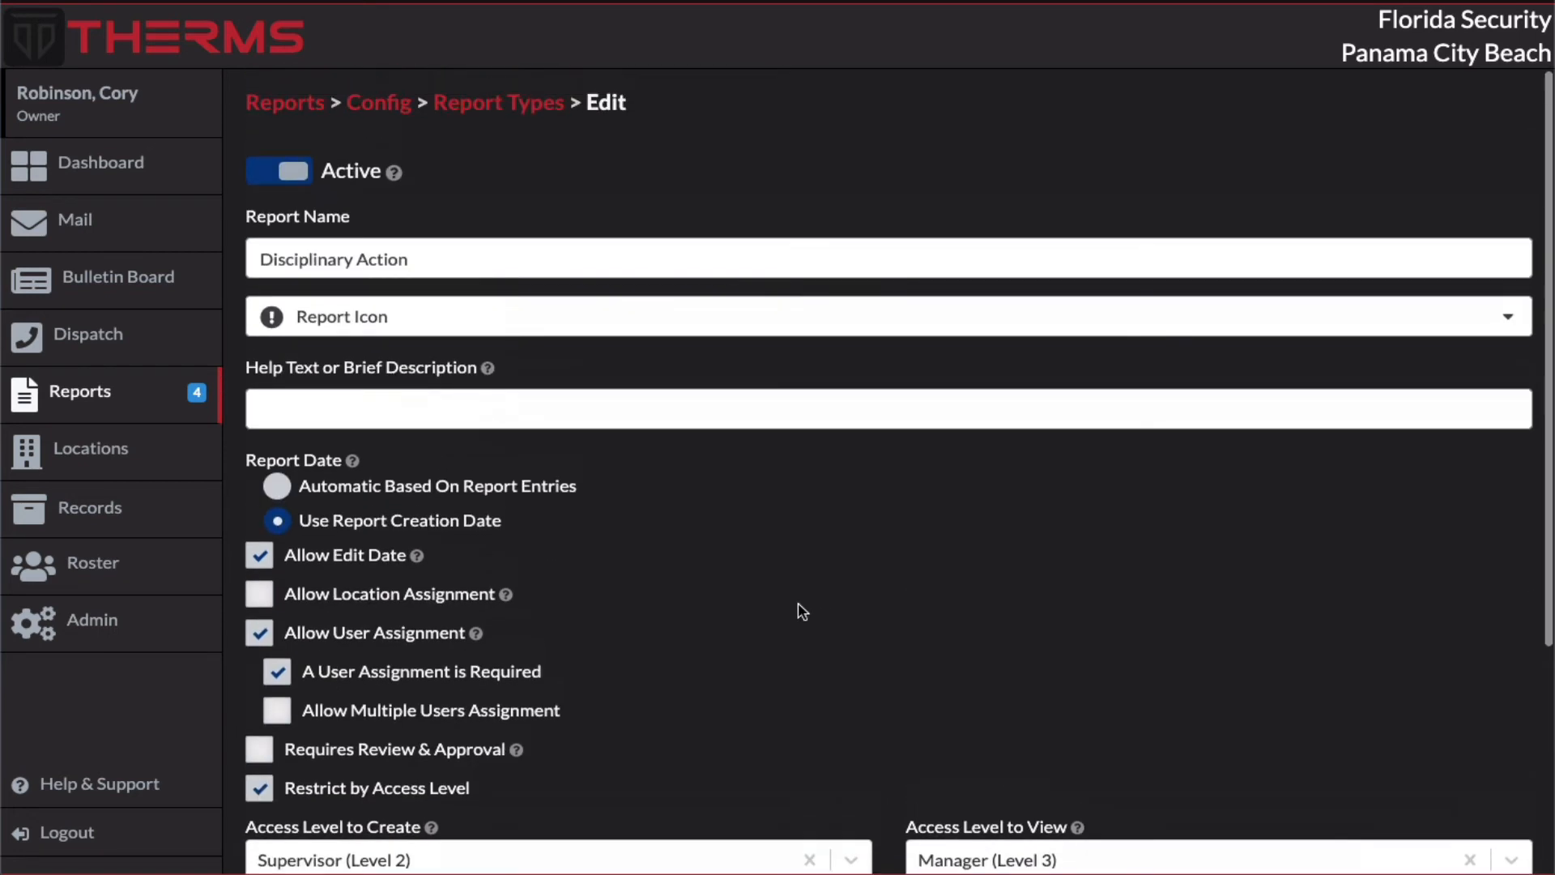
Step: Open the built-in Loss Prevention report type from the report types list, set it to active and review its settings and entry types
{"action": "left_click", "coordinate": [512, 99]}
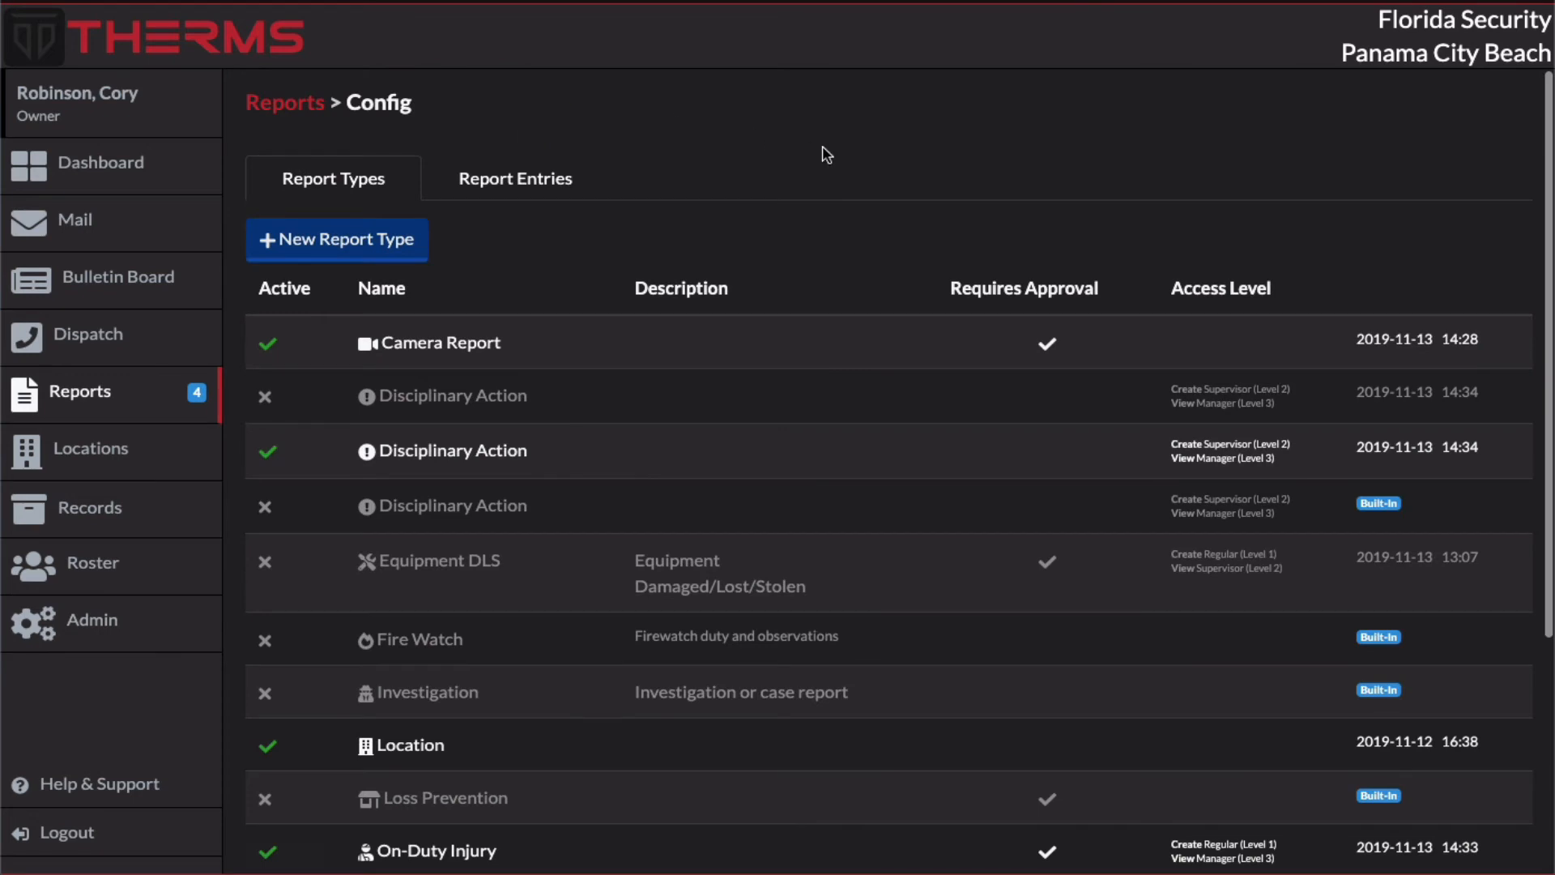
{"action": "scroll", "coordinate": [822, 152], "scroll_direction": "down", "scroll_amount": 3}
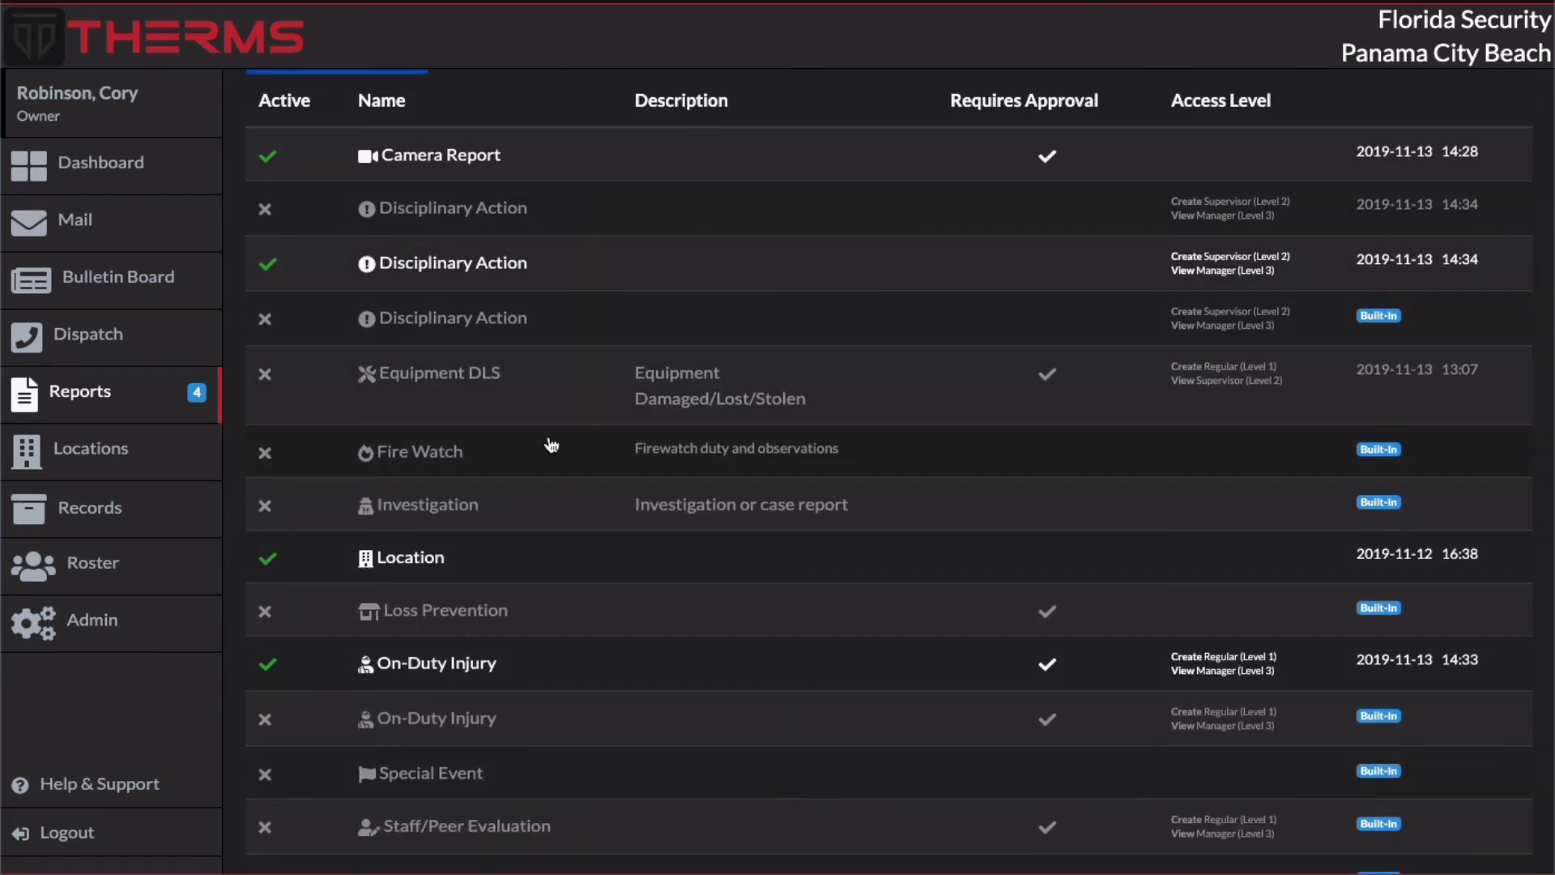
{"action": "left_click", "coordinate": [589, 613]}
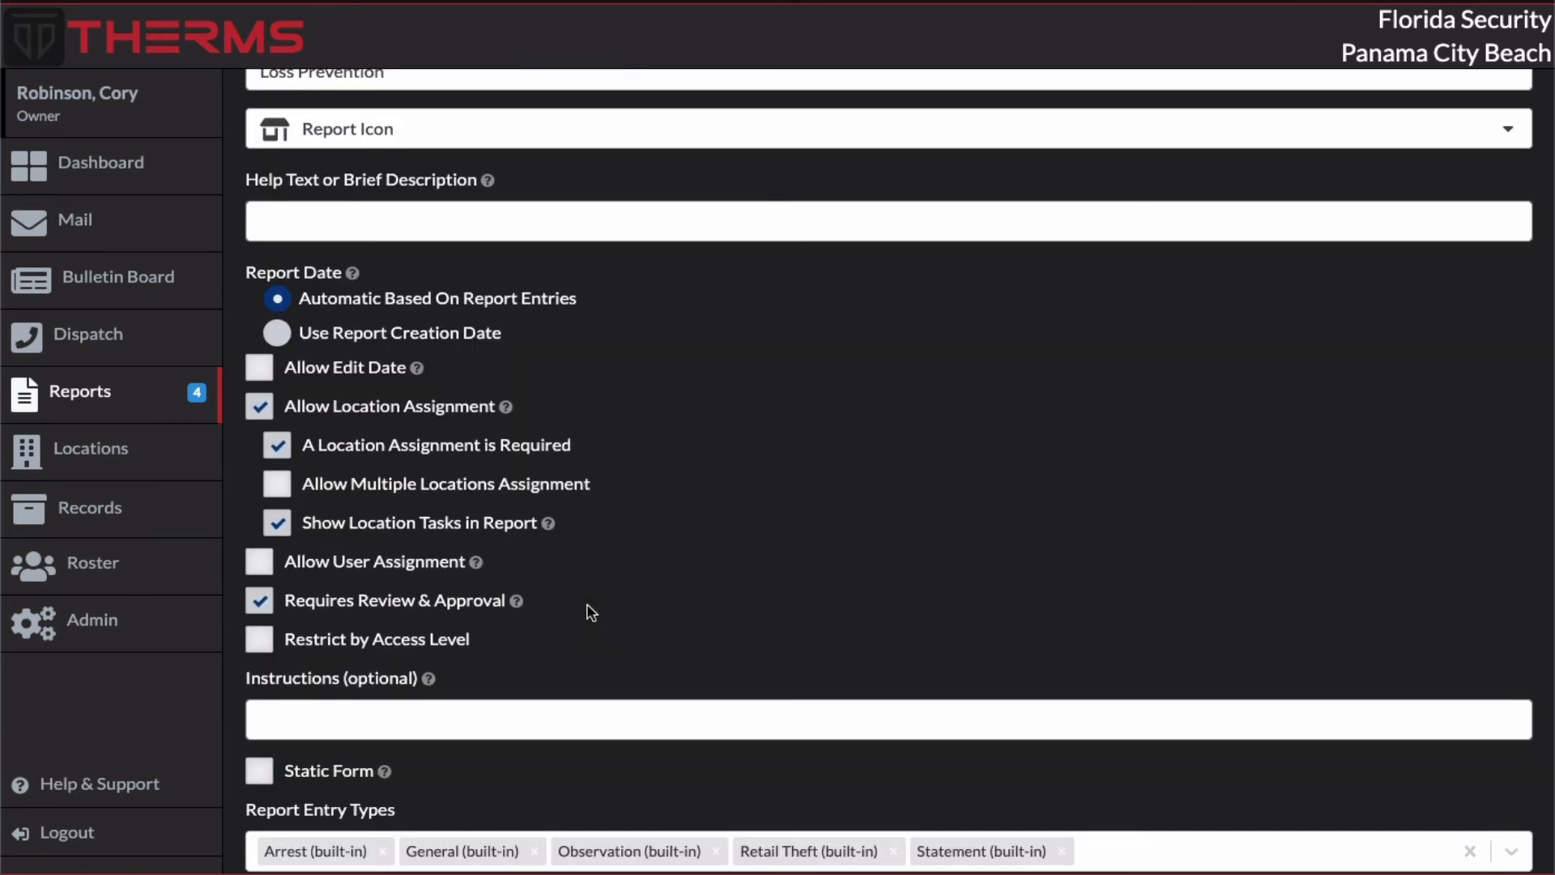
{"action": "scroll", "coordinate": [784, 513], "scroll_direction": "up", "scroll_amount": 3}
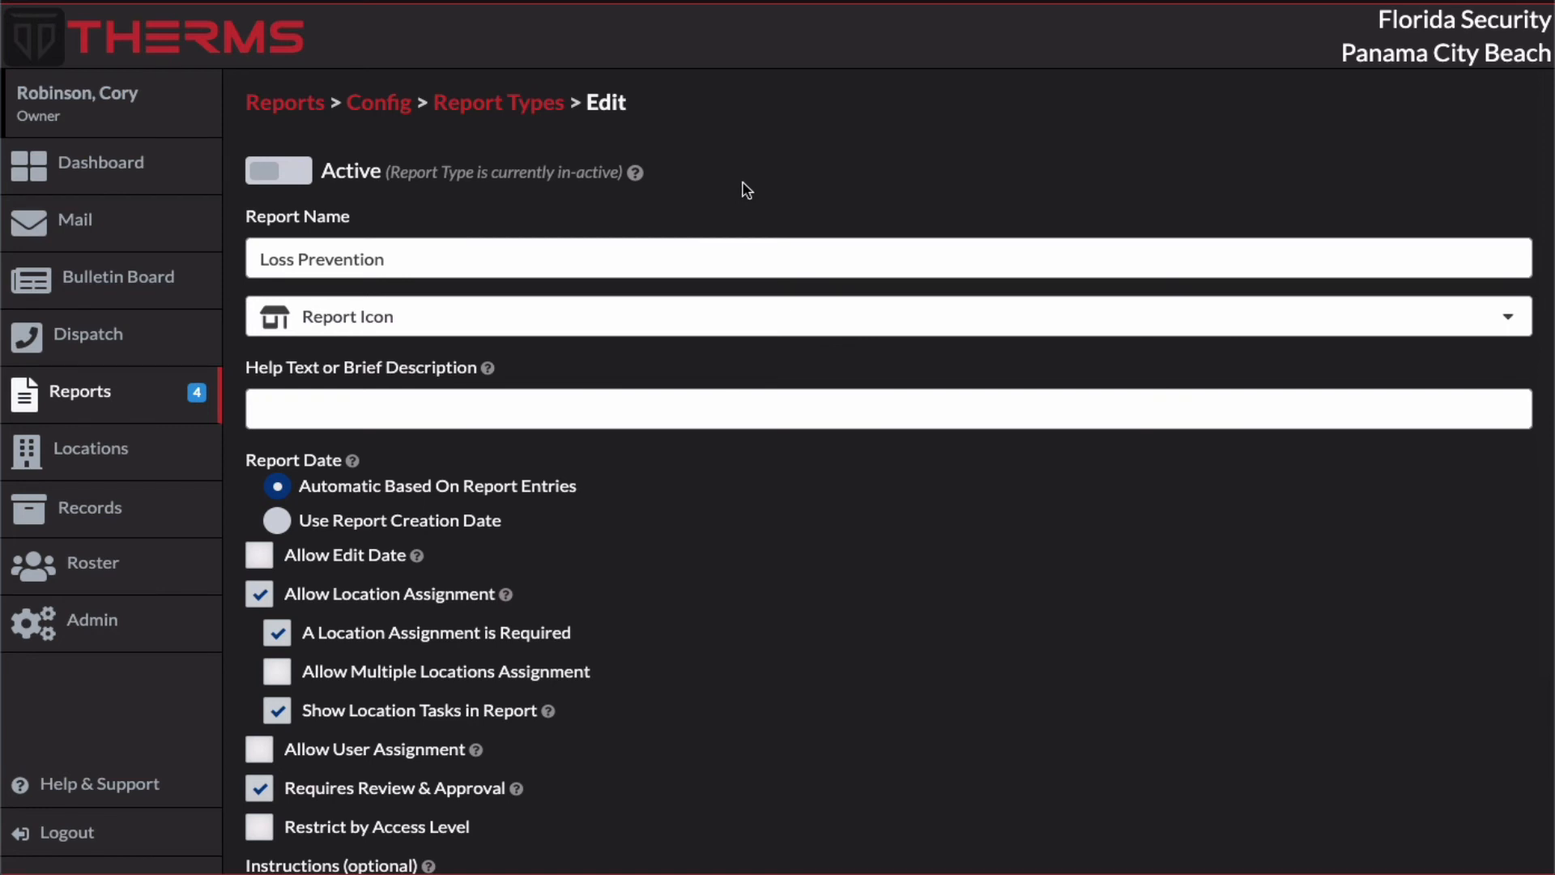
{"action": "left_click", "coordinate": [284, 177]}
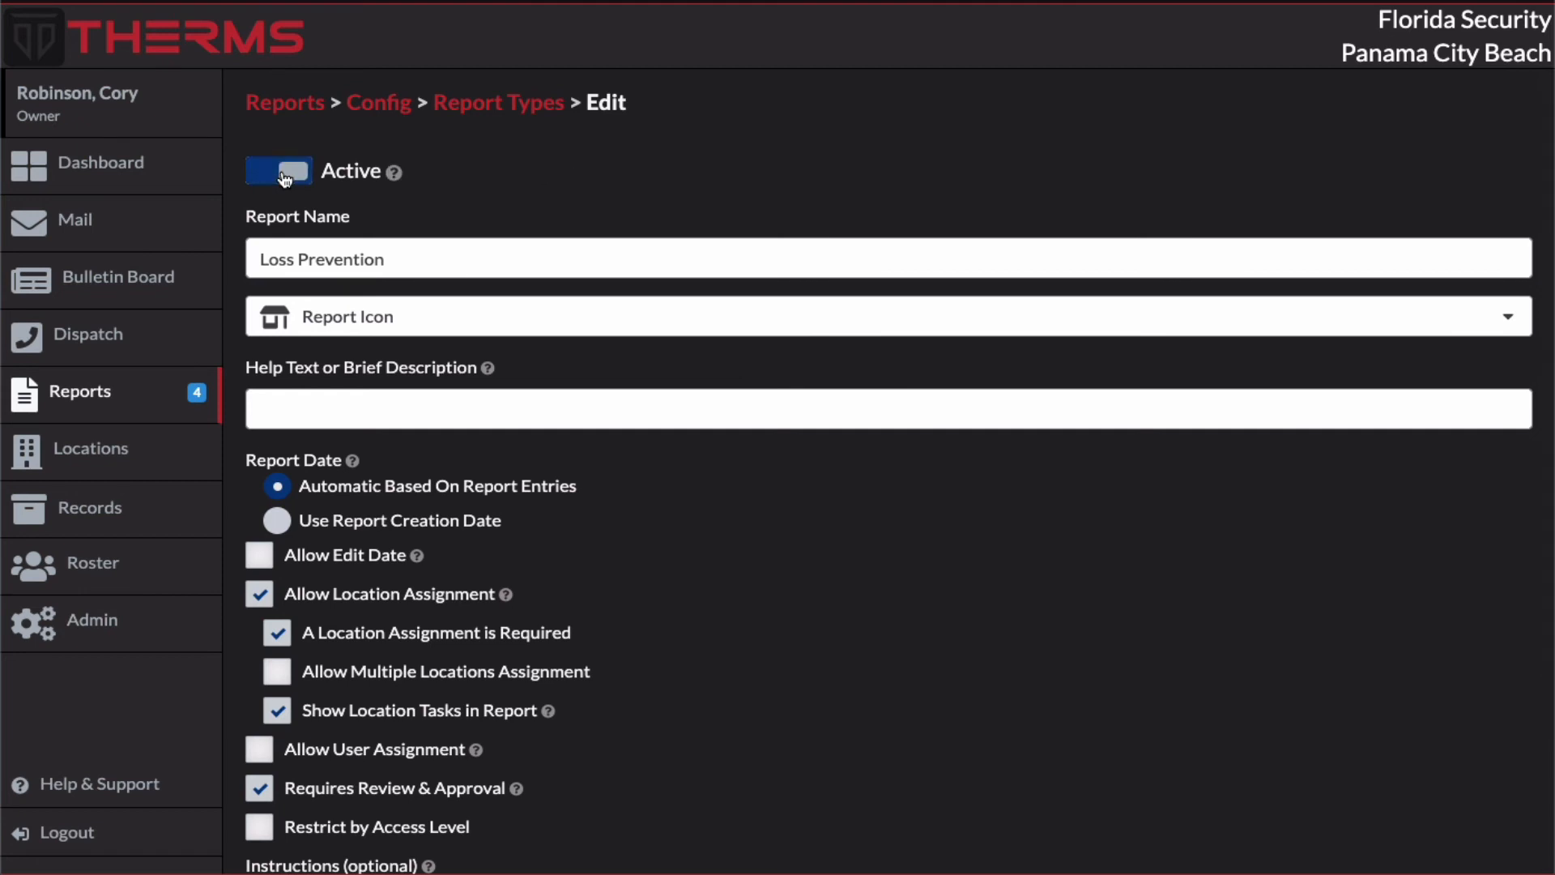
{"action": "scroll", "coordinate": [723, 188], "scroll_direction": "down", "scroll_amount": 3}
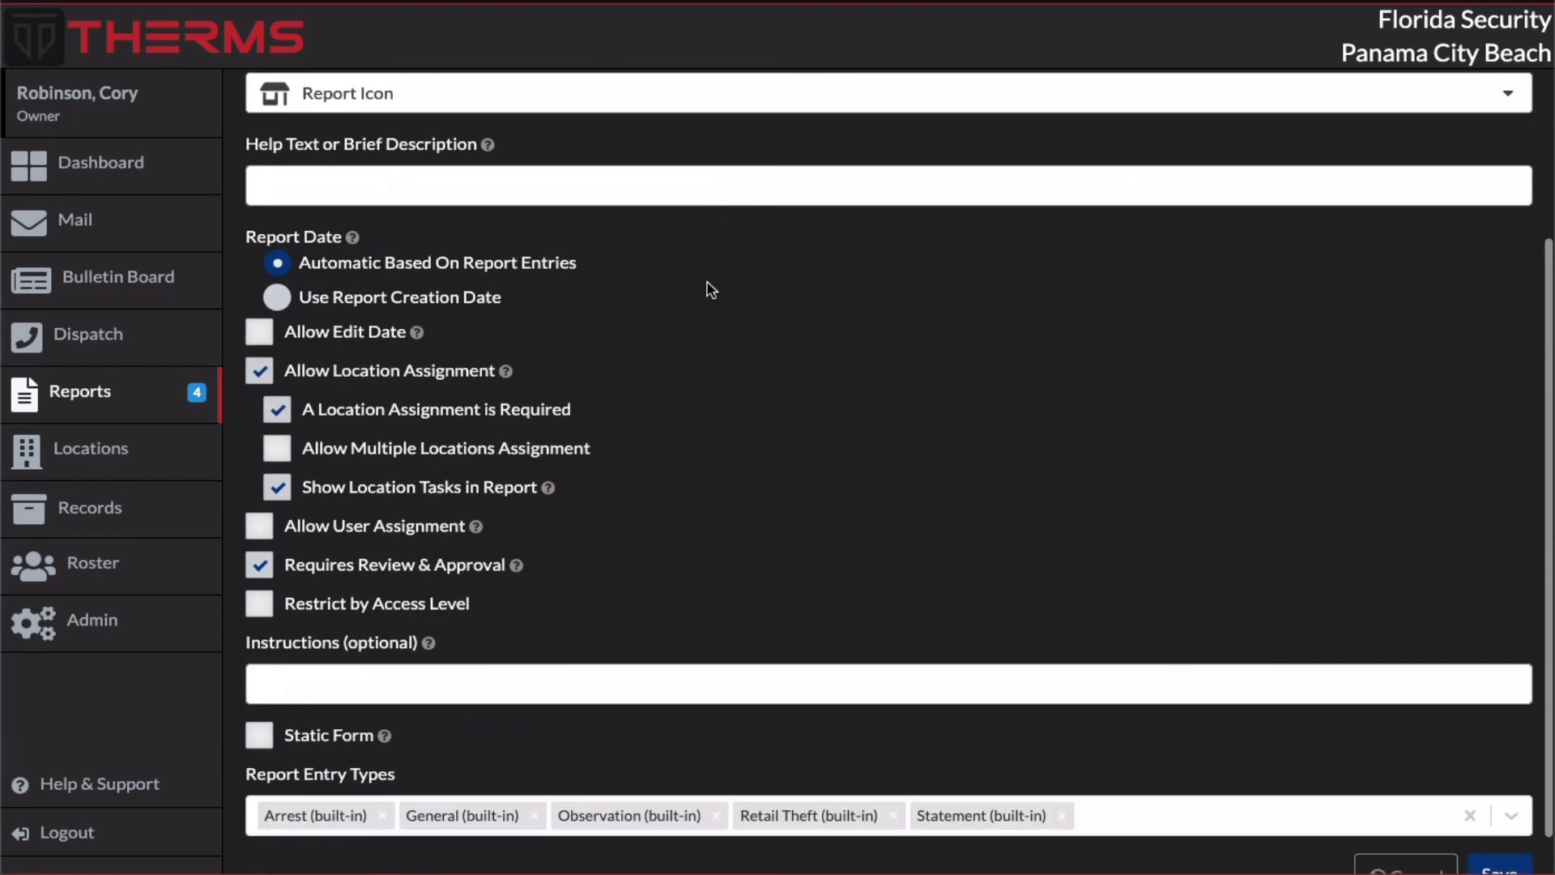
{"action": "scroll", "coordinate": [702, 445], "scroll_direction": "down", "scroll_amount": 1}
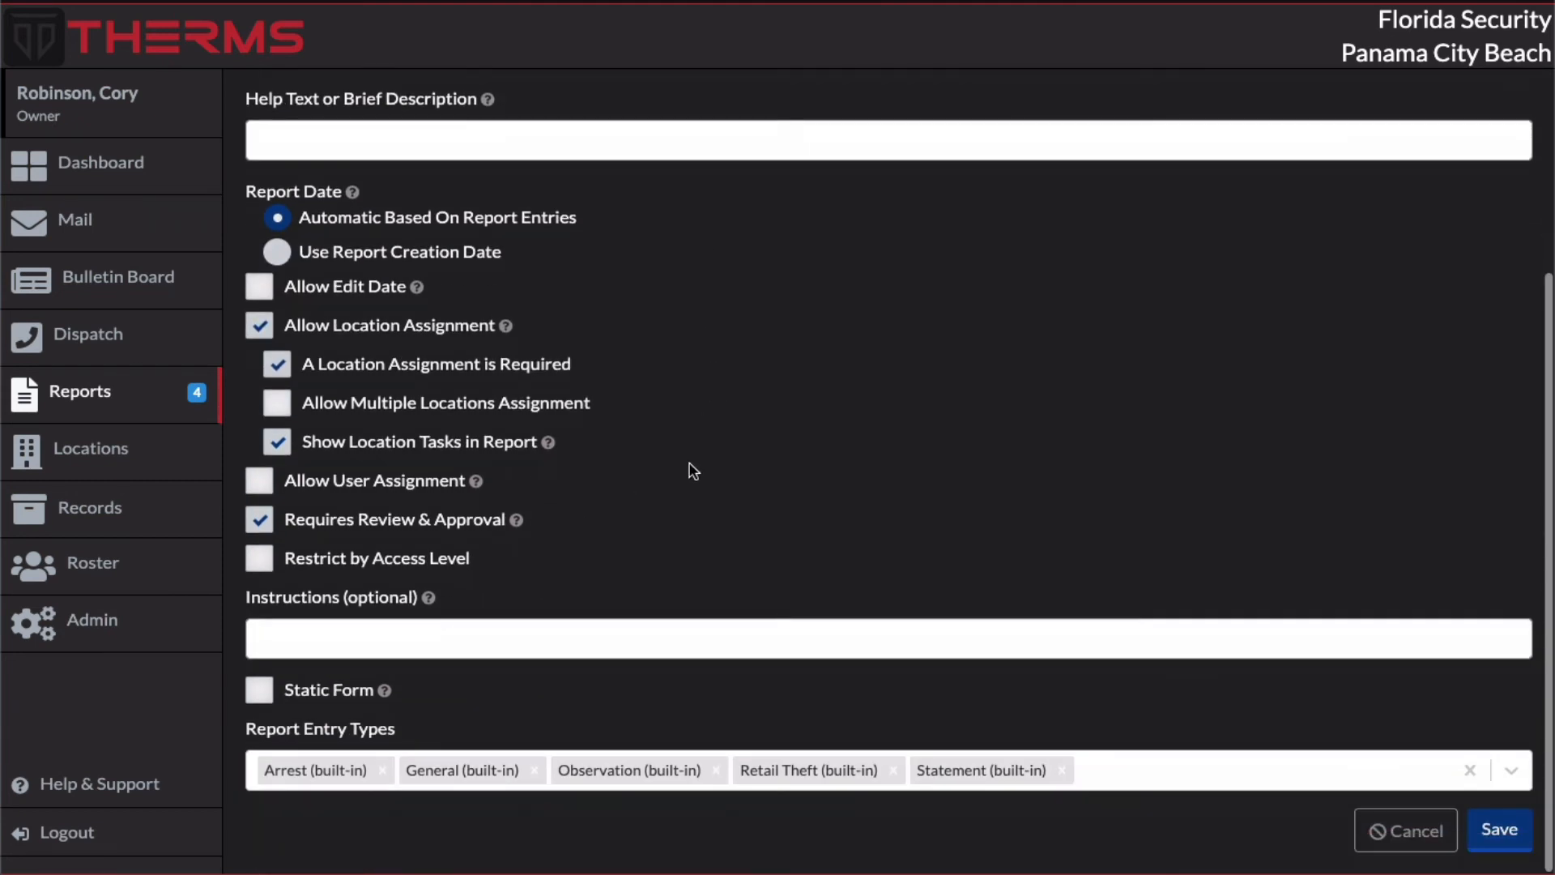
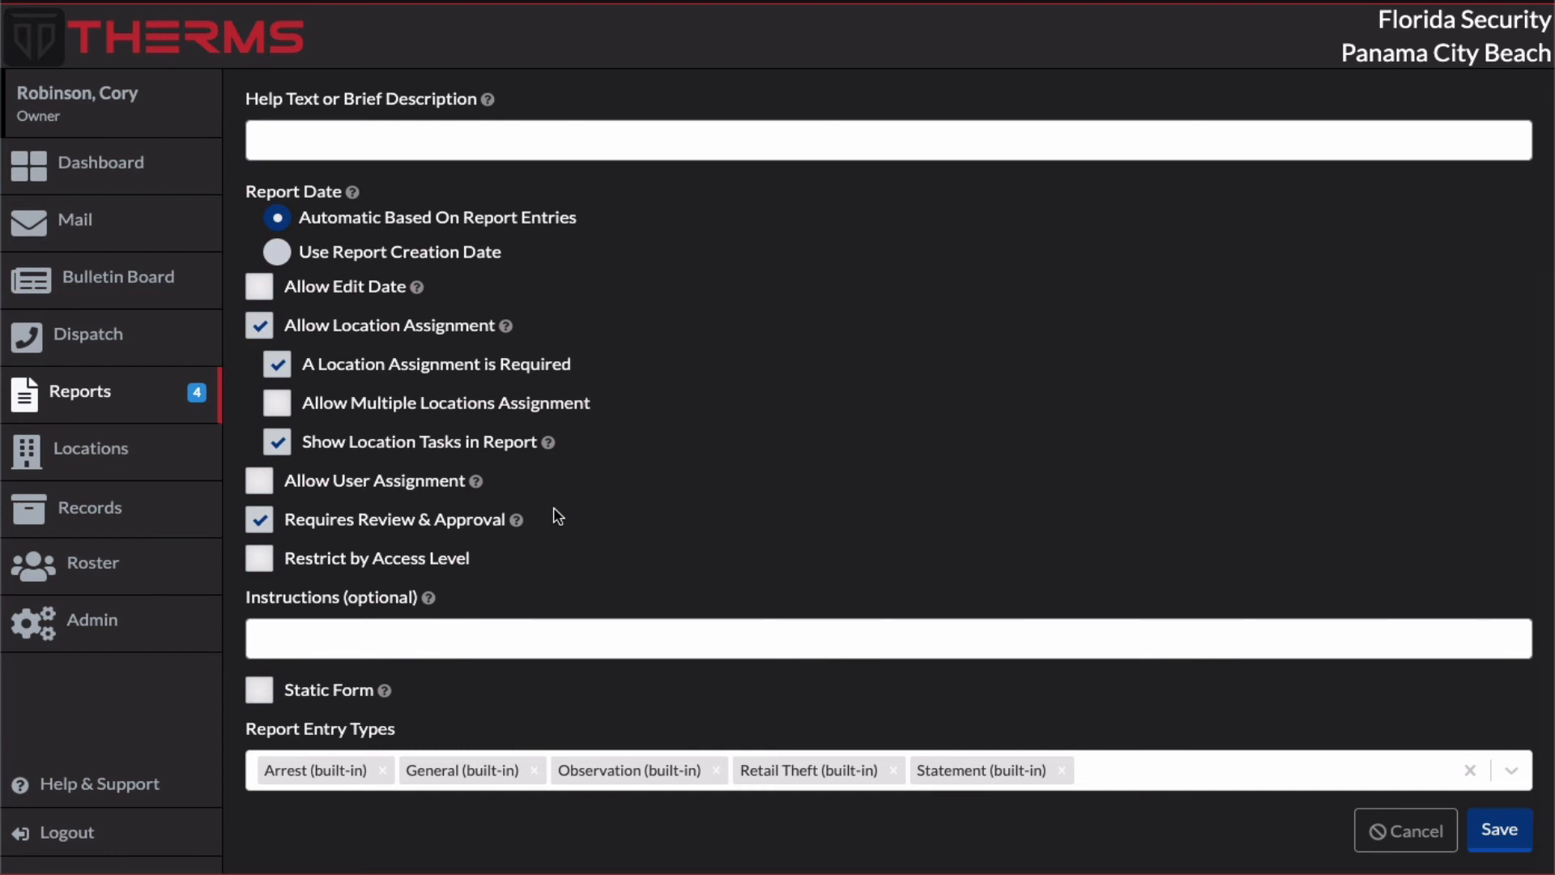
Step: Review the Loss Prevention report type's settings, save the report type and return to the main reports page
{"action": "scroll", "coordinate": [555, 518], "scroll_direction": "up", "scroll_amount": 3}
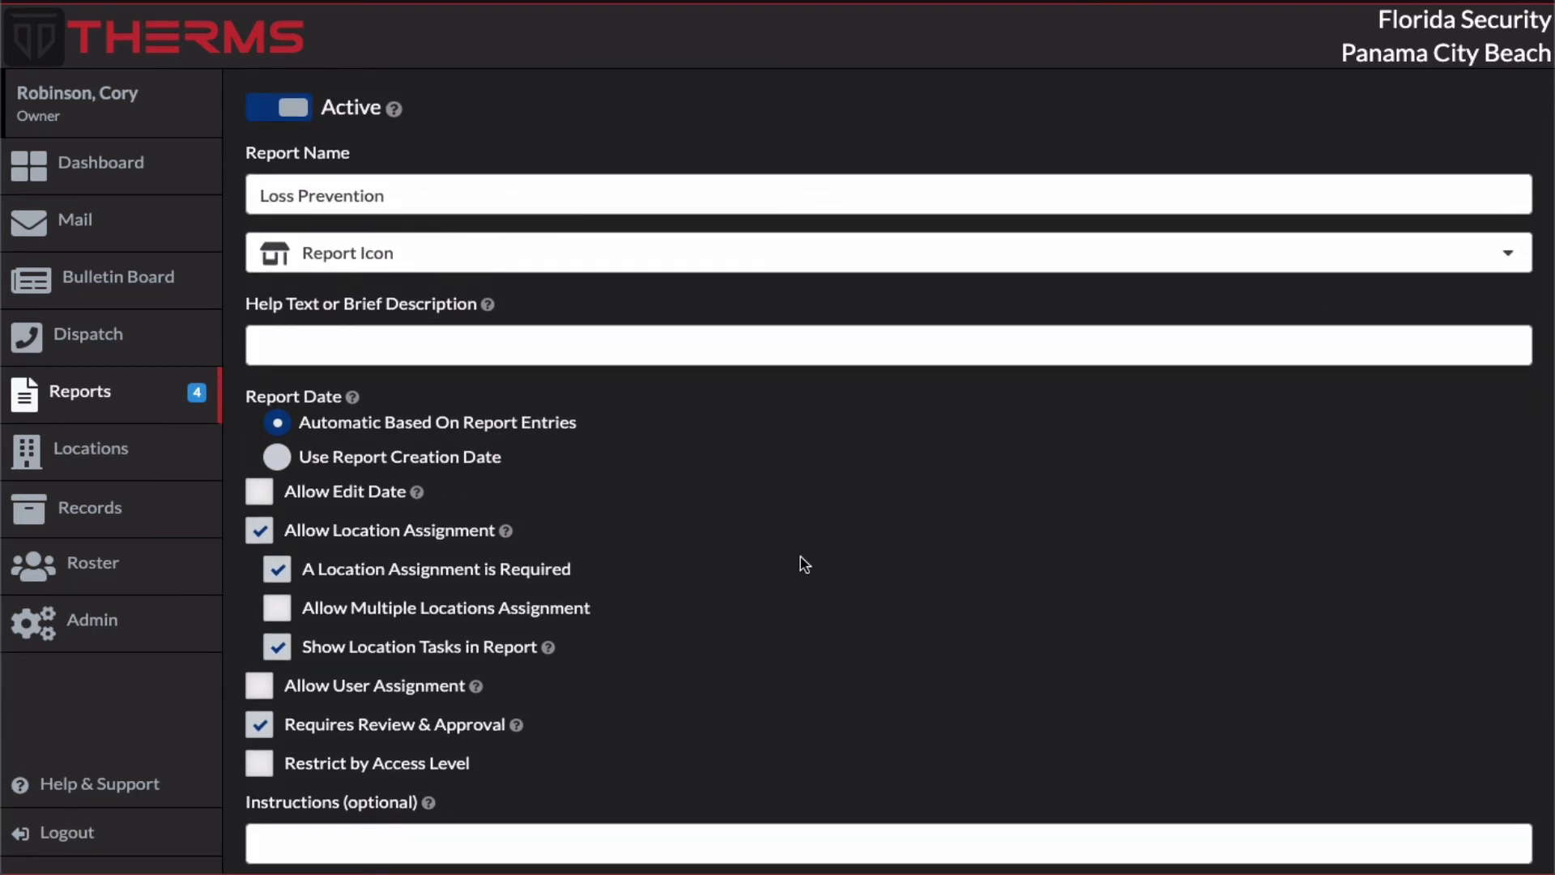
{"action": "scroll", "coordinate": [804, 565], "scroll_direction": "down", "scroll_amount": 2}
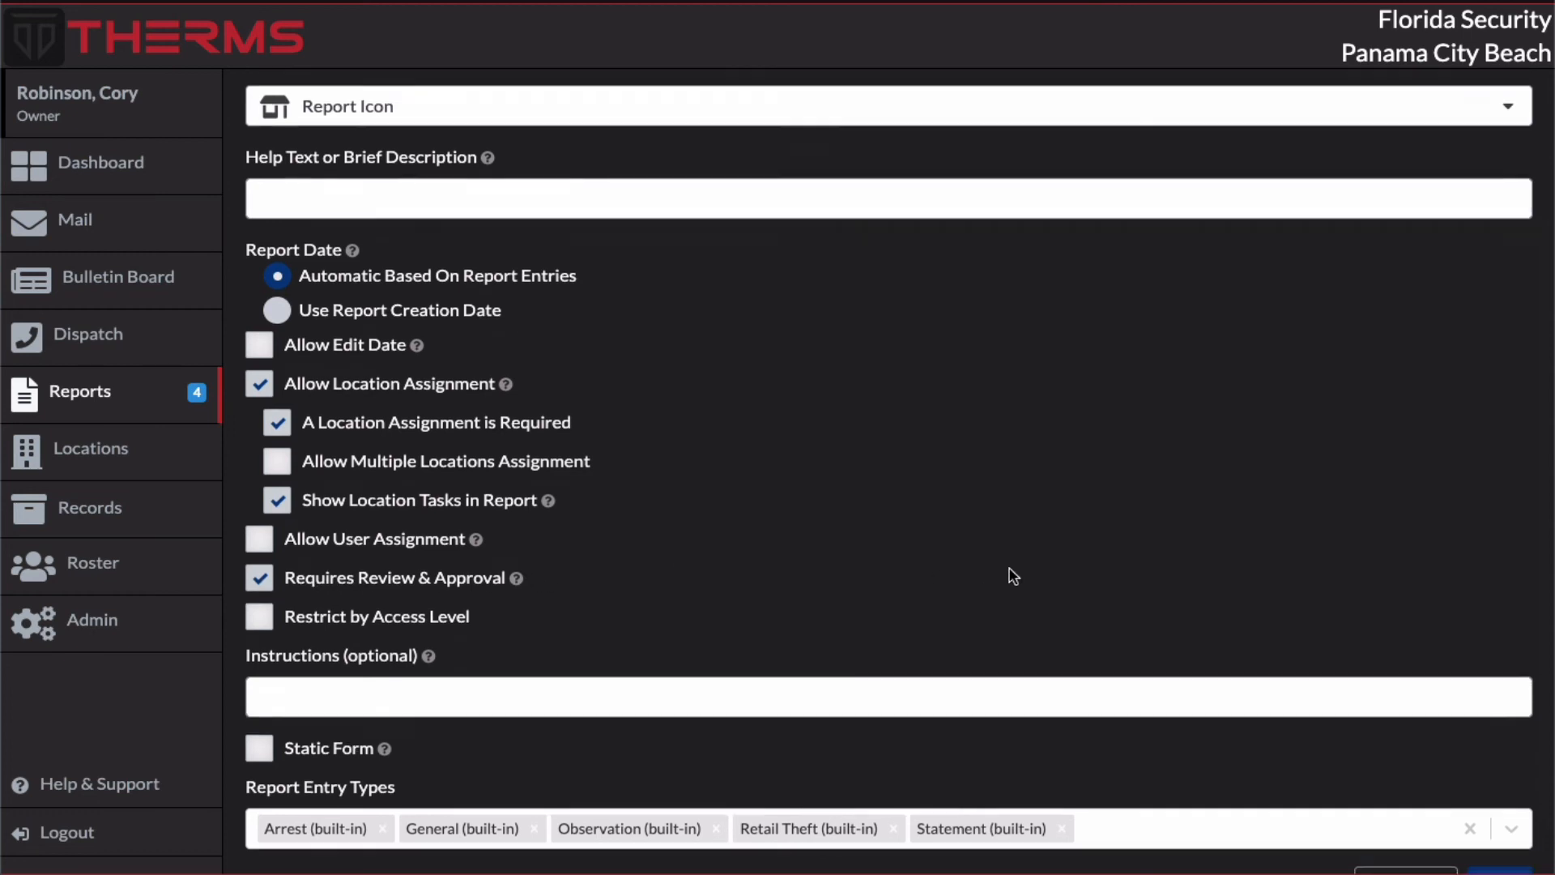
{"action": "scroll", "coordinate": [1013, 575], "scroll_direction": "down", "scroll_amount": 1}
{"action": "left_click", "coordinate": [1505, 838]}
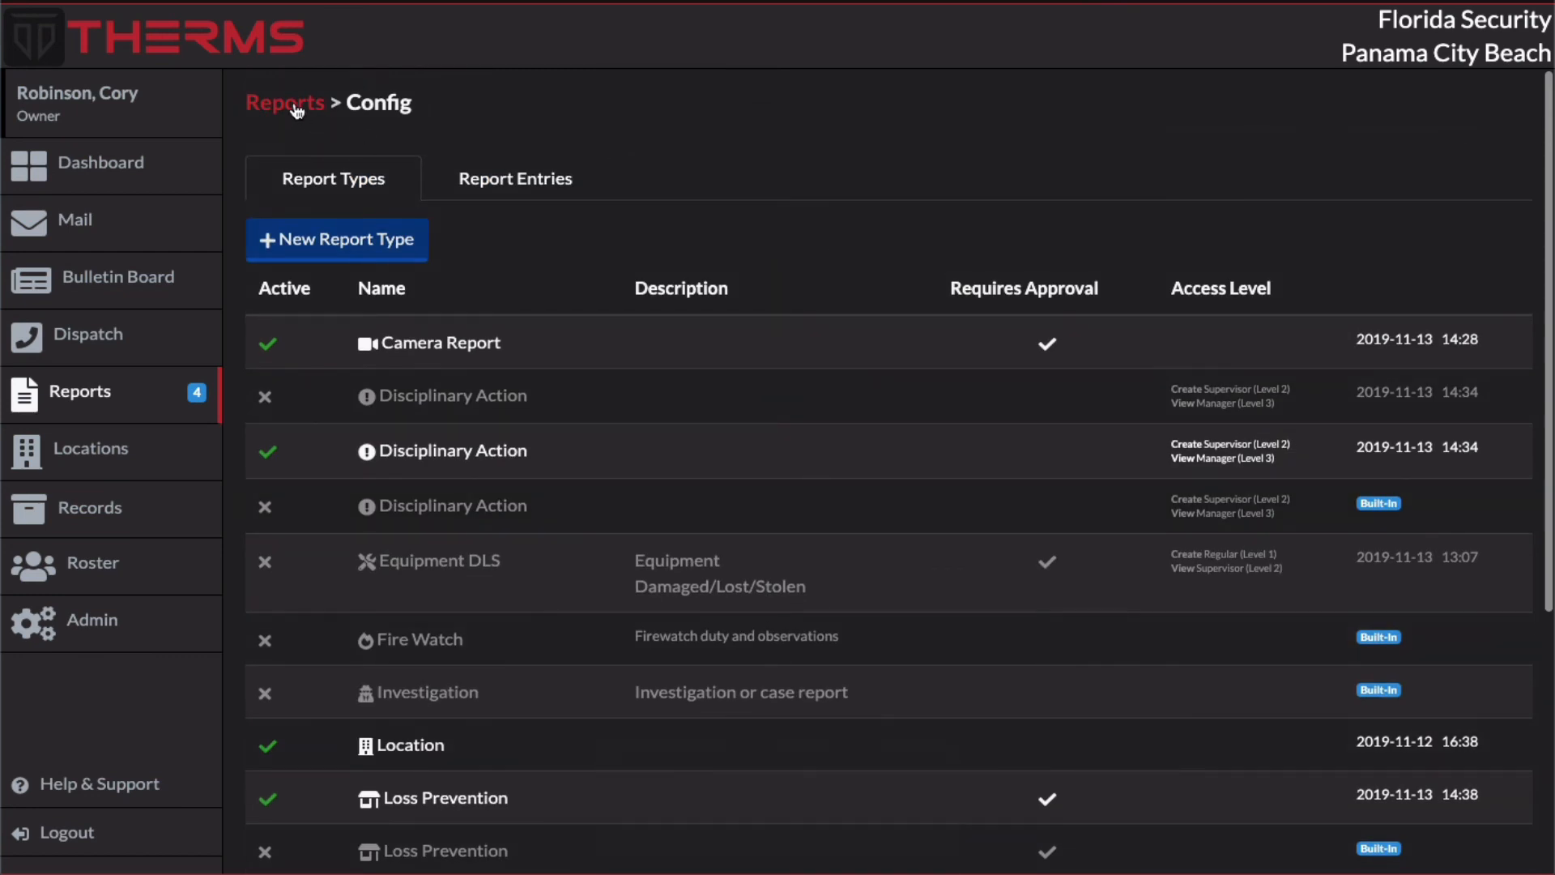
{"action": "left_click", "coordinate": [298, 109]}
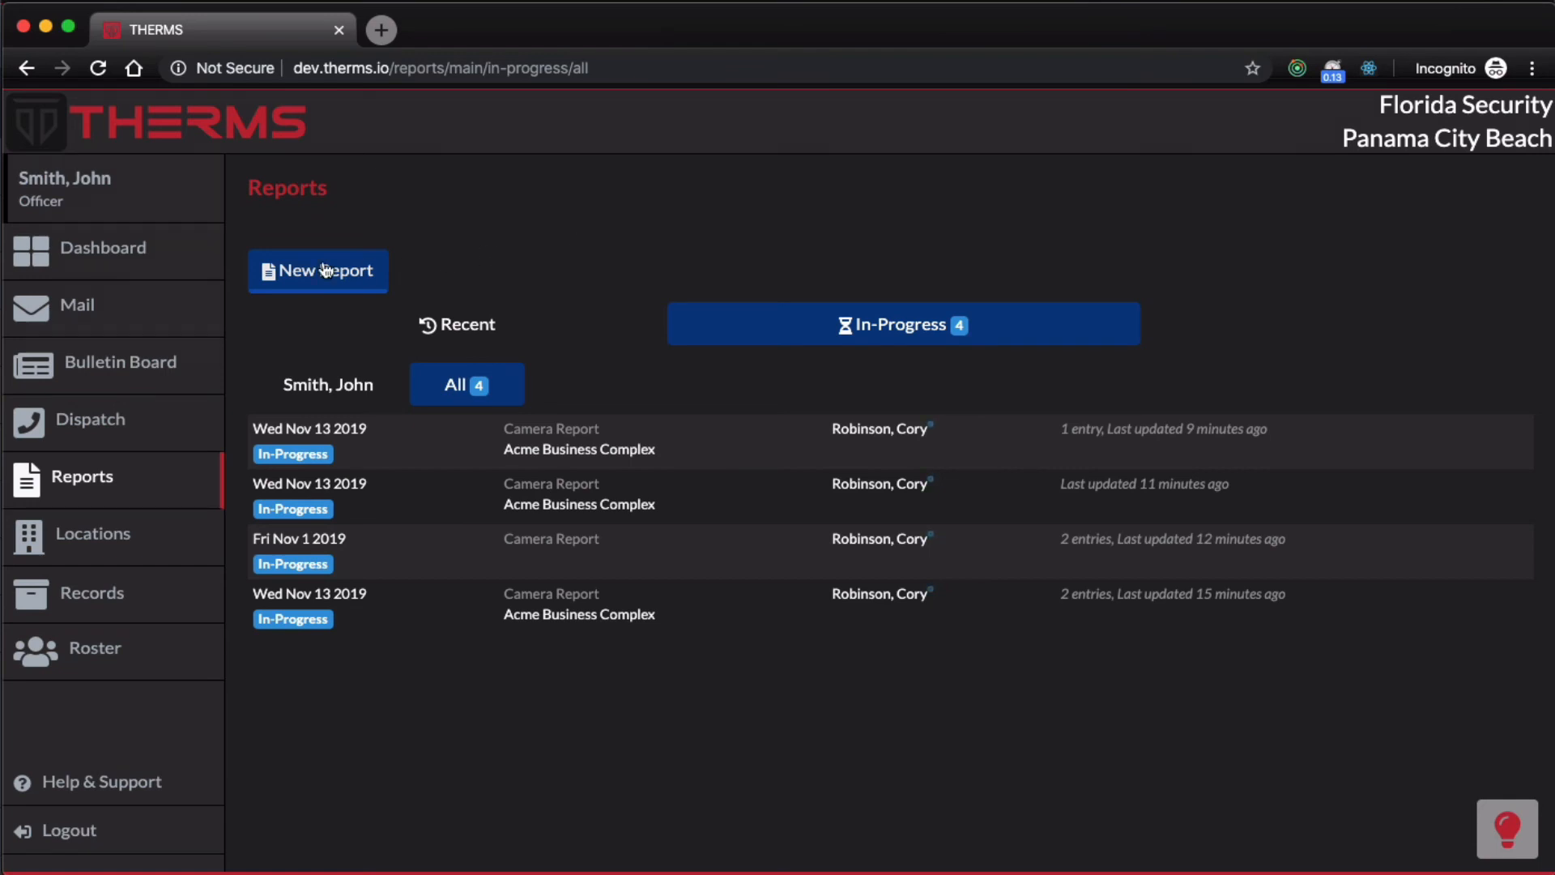
Step: Switch to the officer's browser session, review the access level and permissions in the officer's profile, and return to the reports
{"action": "left_click", "coordinate": [192, 207]}
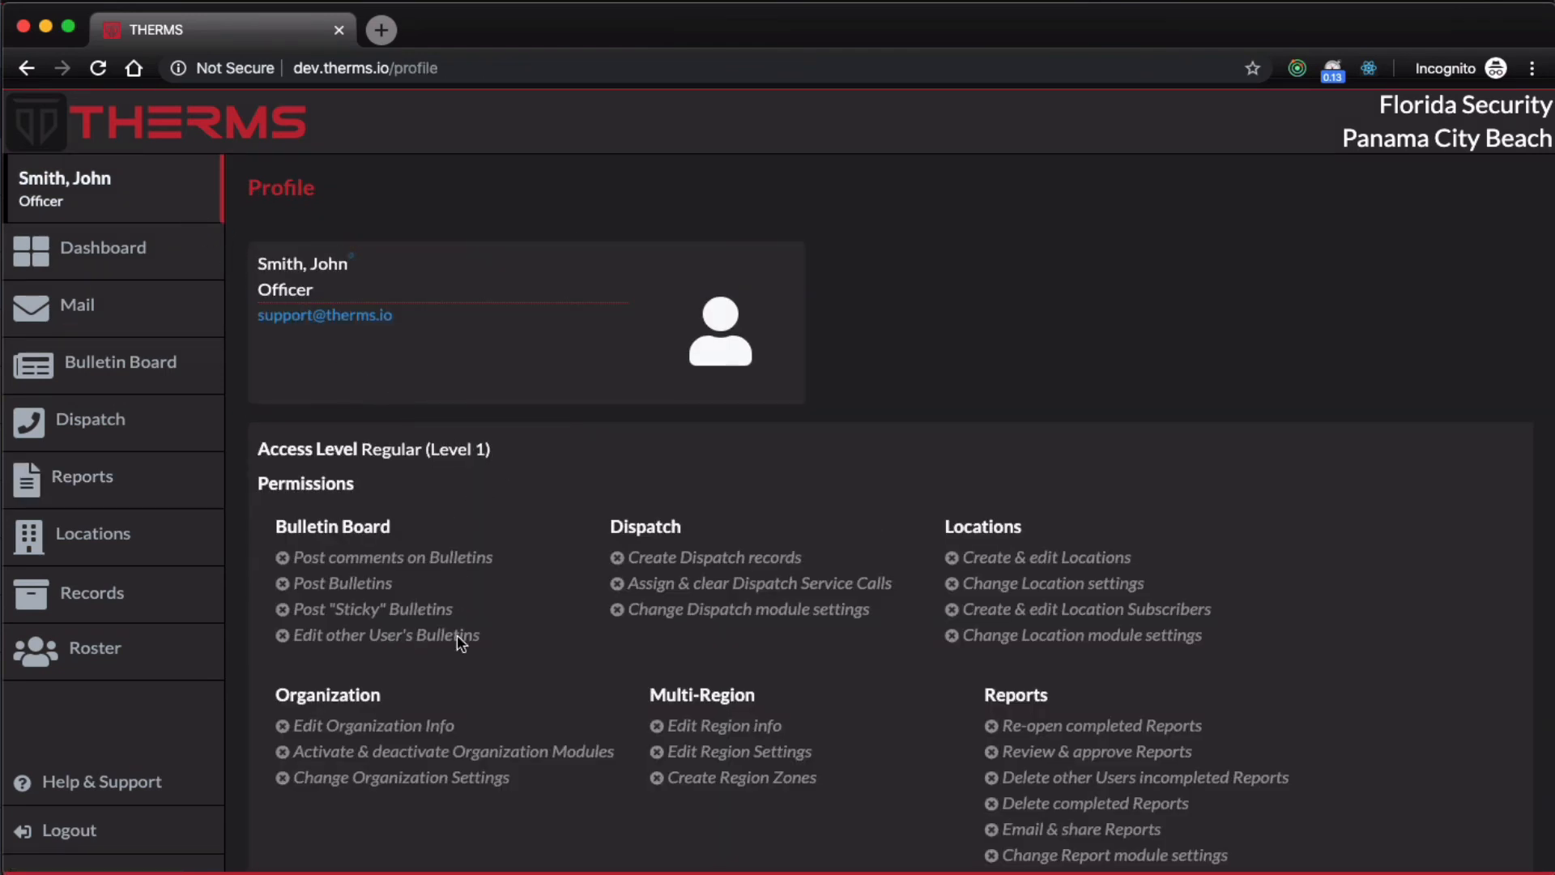
{"action": "scroll", "coordinate": [444, 826], "scroll_direction": "down", "scroll_amount": 3}
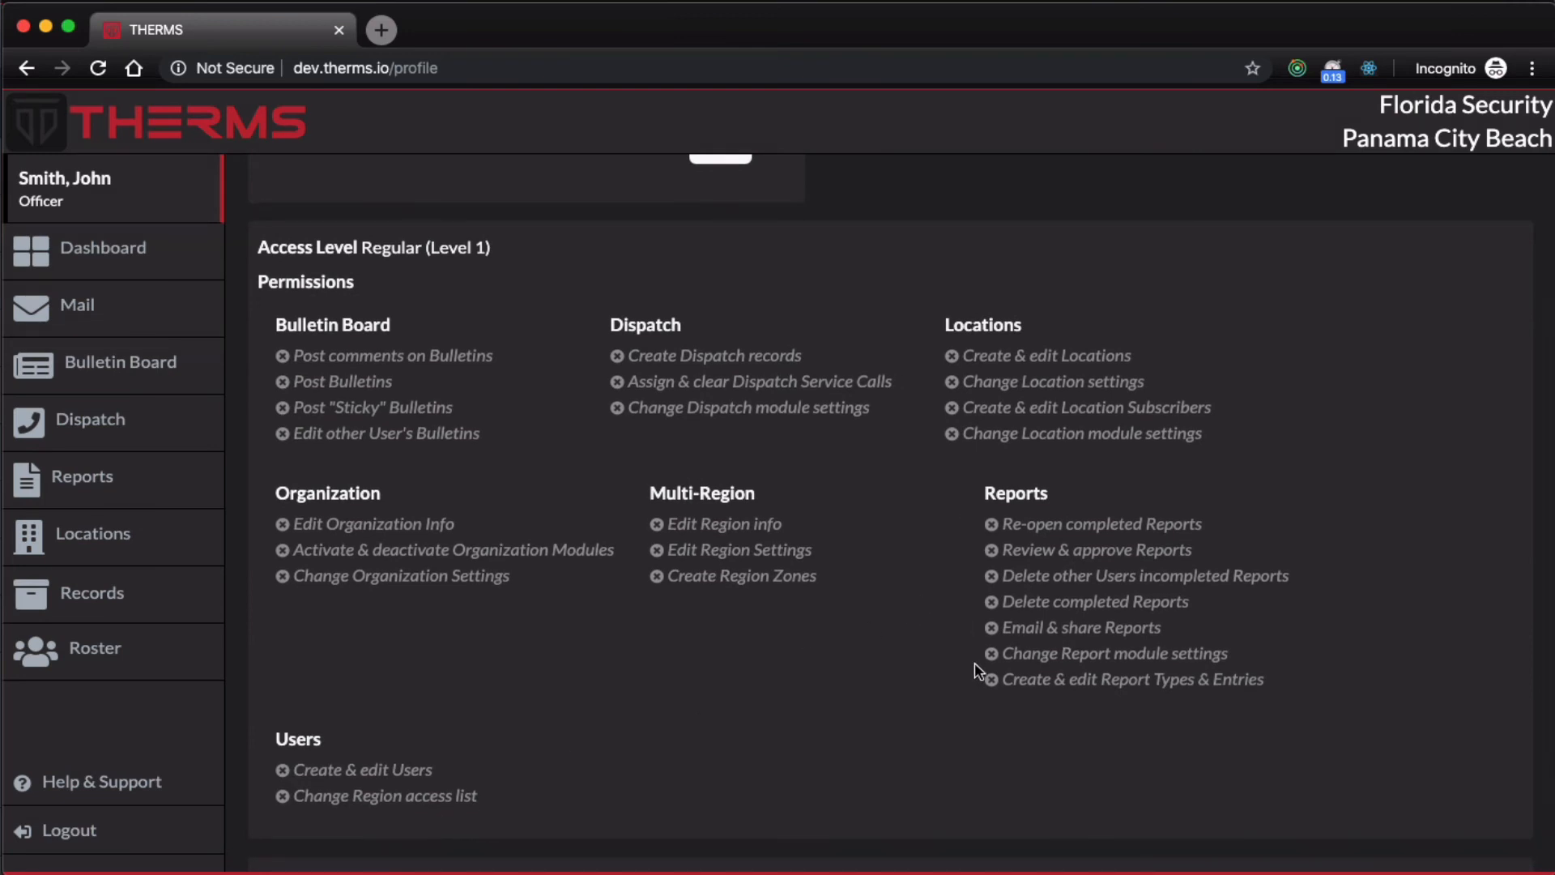
{"action": "left_click", "coordinate": [142, 484]}
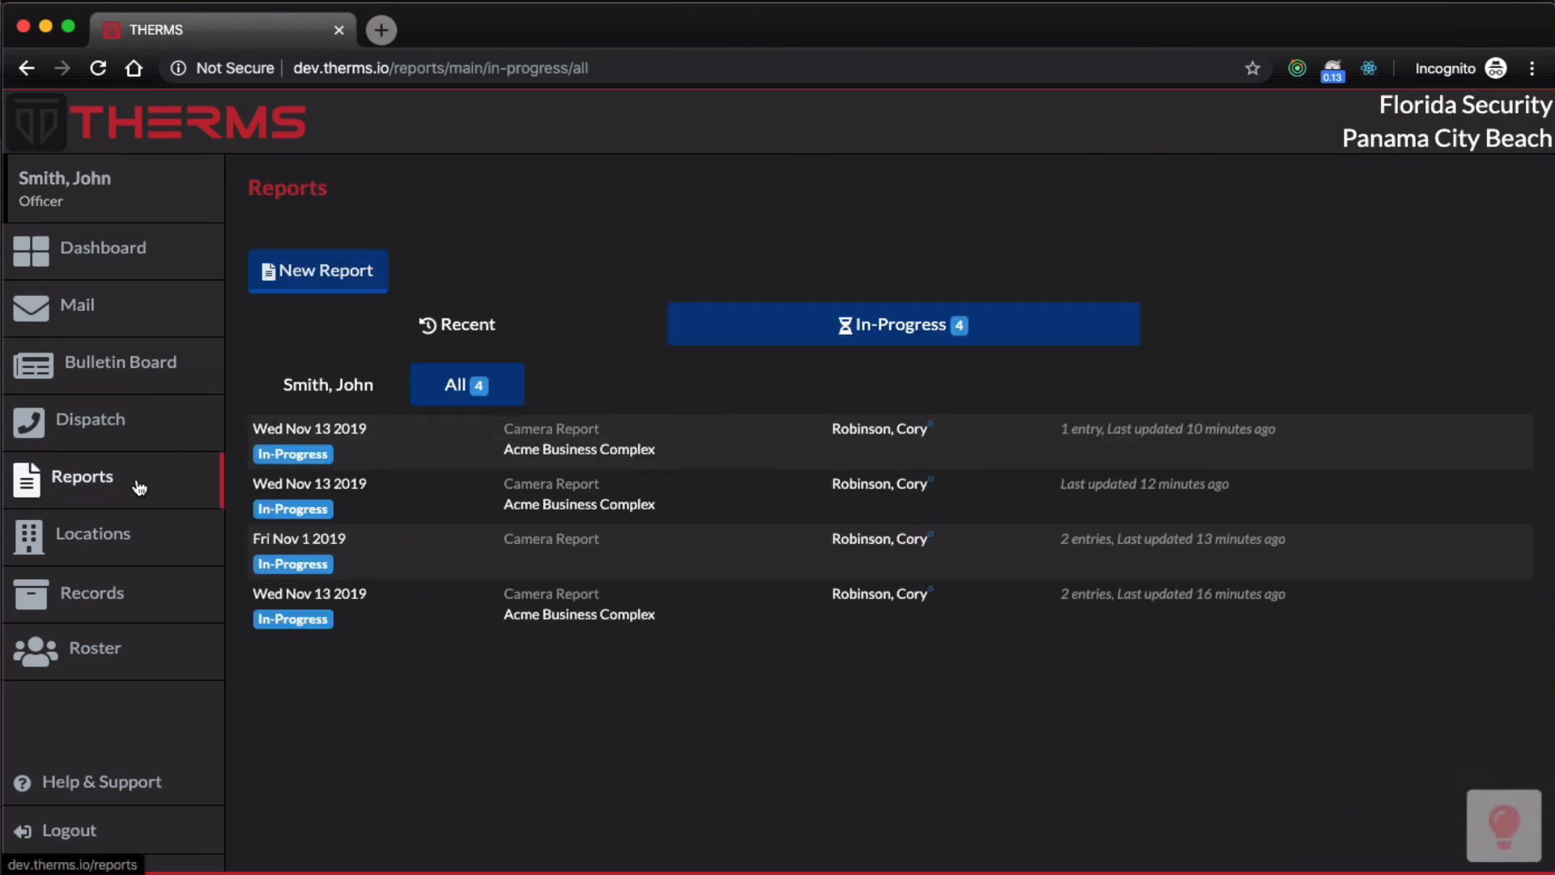
Step: Create a new Loss Prevention report for the Acme Business Complex location in the officer's session
{"action": "left_click", "coordinate": [328, 270]}
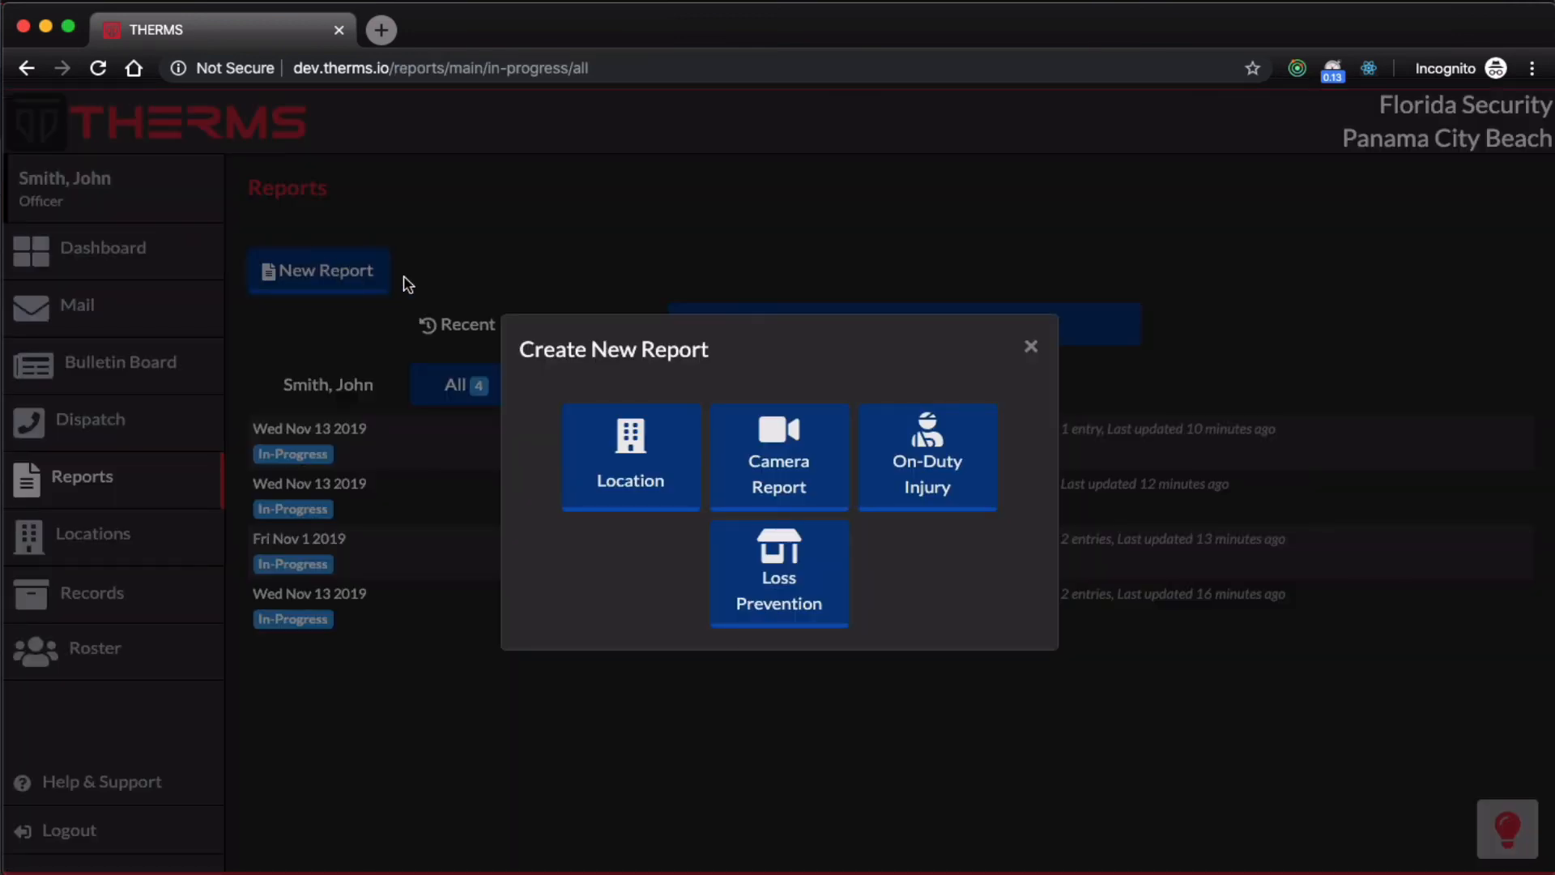
{"action": "left_click", "coordinate": [819, 564]}
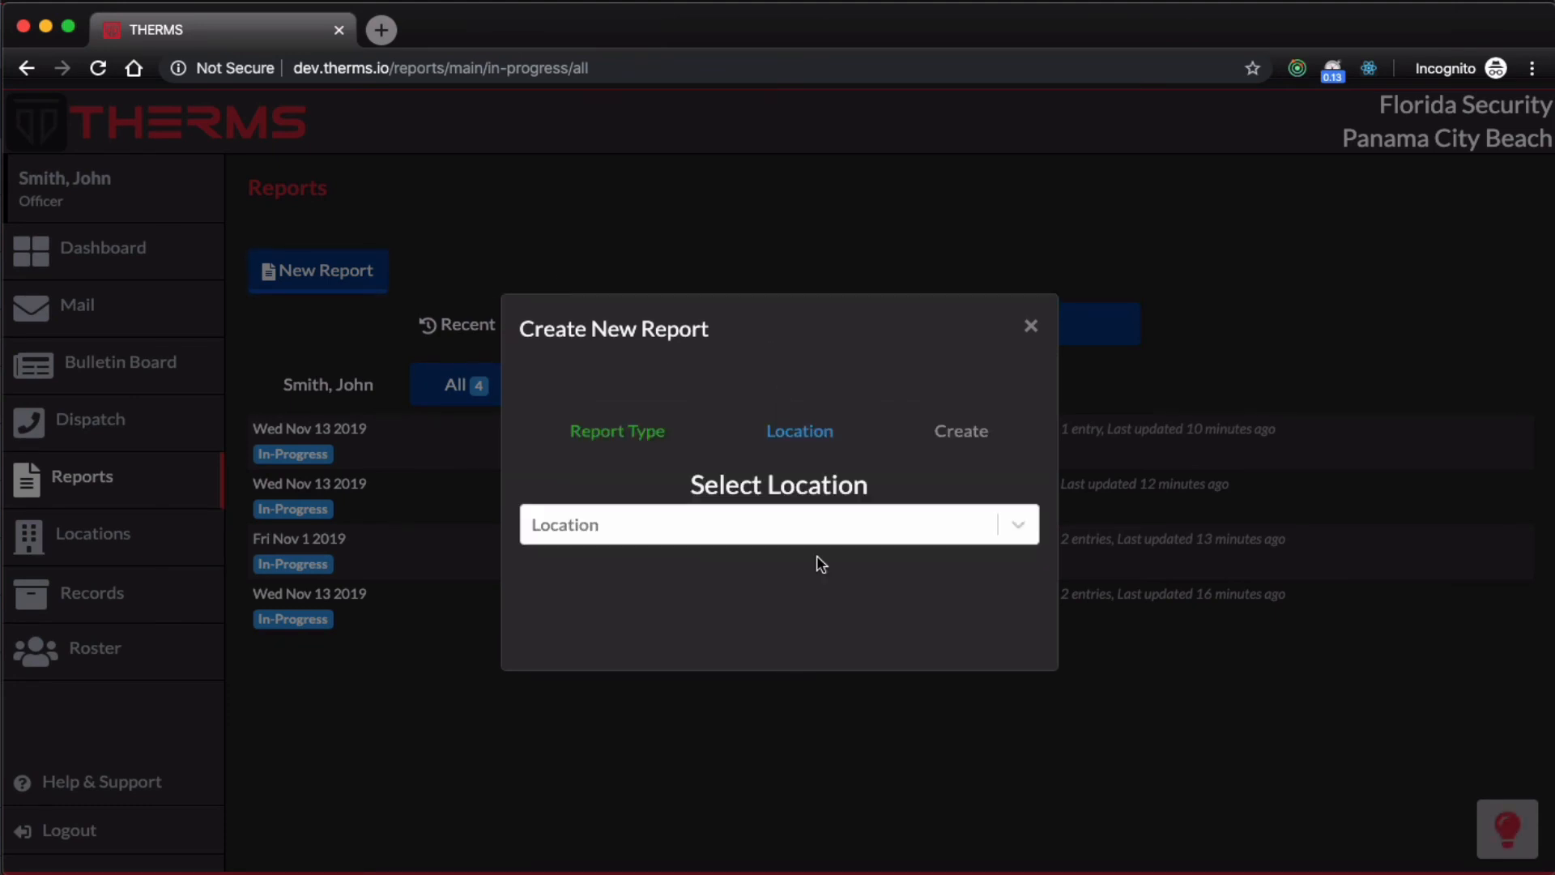
{"action": "left_click", "coordinate": [780, 524]}
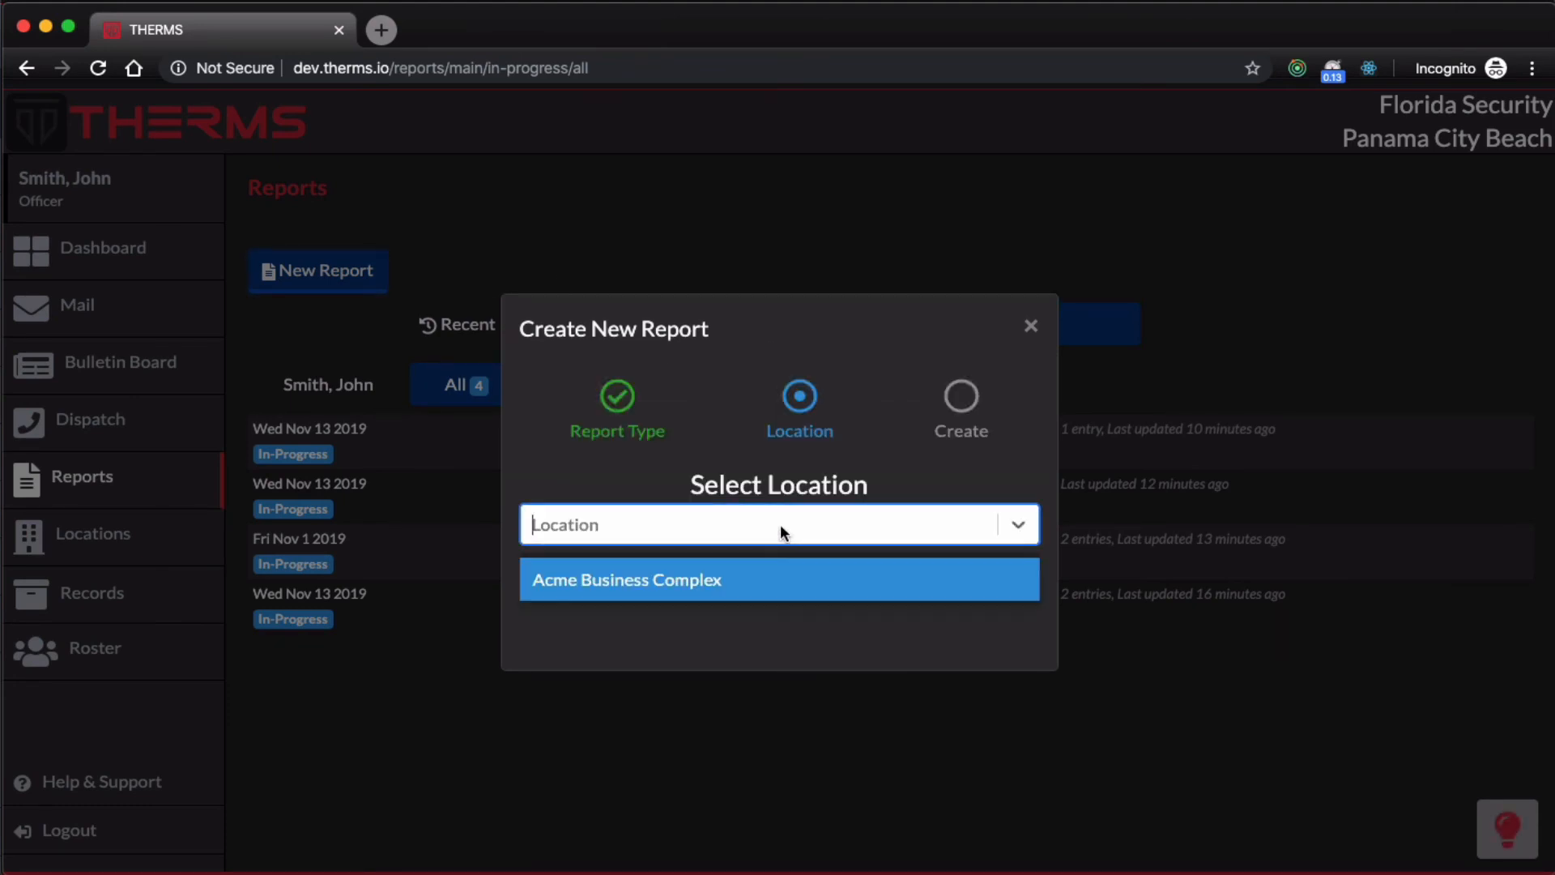
{"action": "left_click", "coordinate": [771, 582]}
{"action": "left_click", "coordinate": [786, 625]}
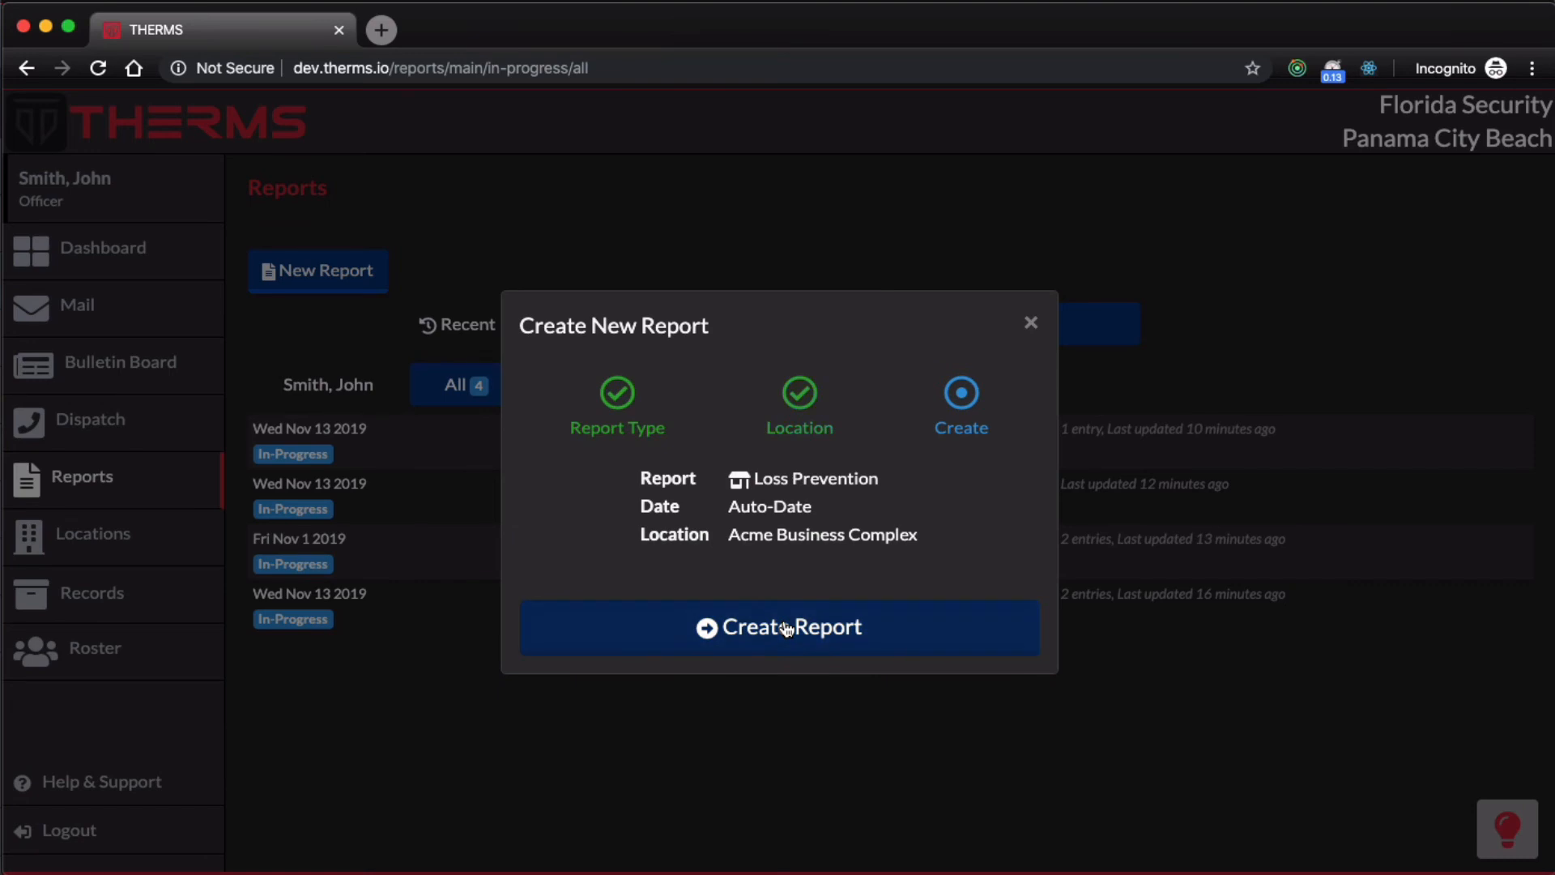
{"action": "left_click", "coordinate": [787, 628]}
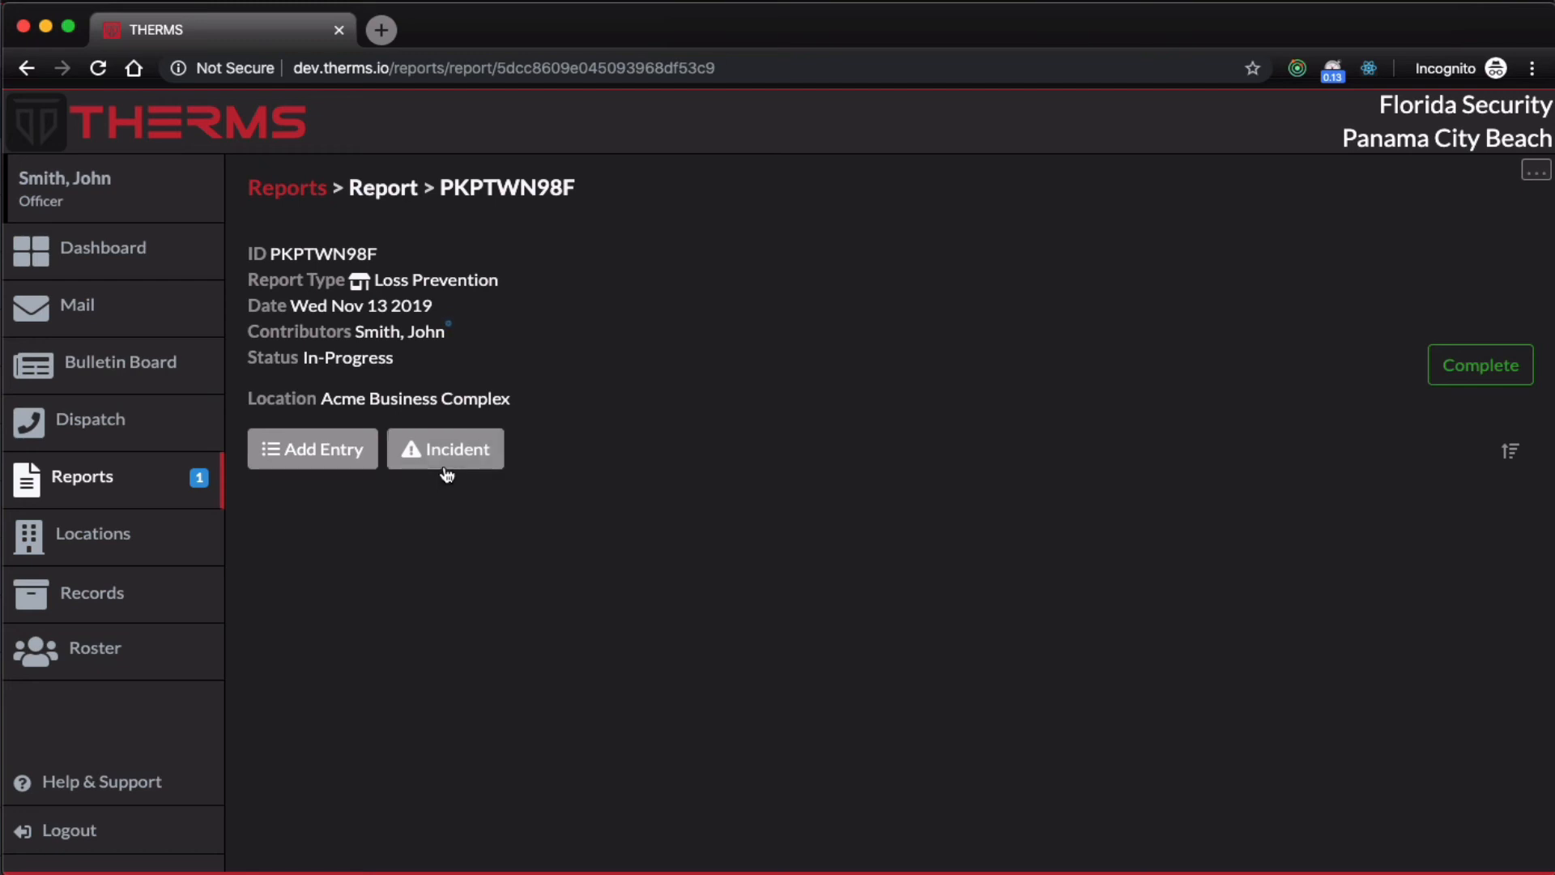
Step: Add an Observation entry observed from "Camera room" with the details "Witnessed shopper attempt to put candy in purse"
{"action": "left_click", "coordinate": [346, 467]}
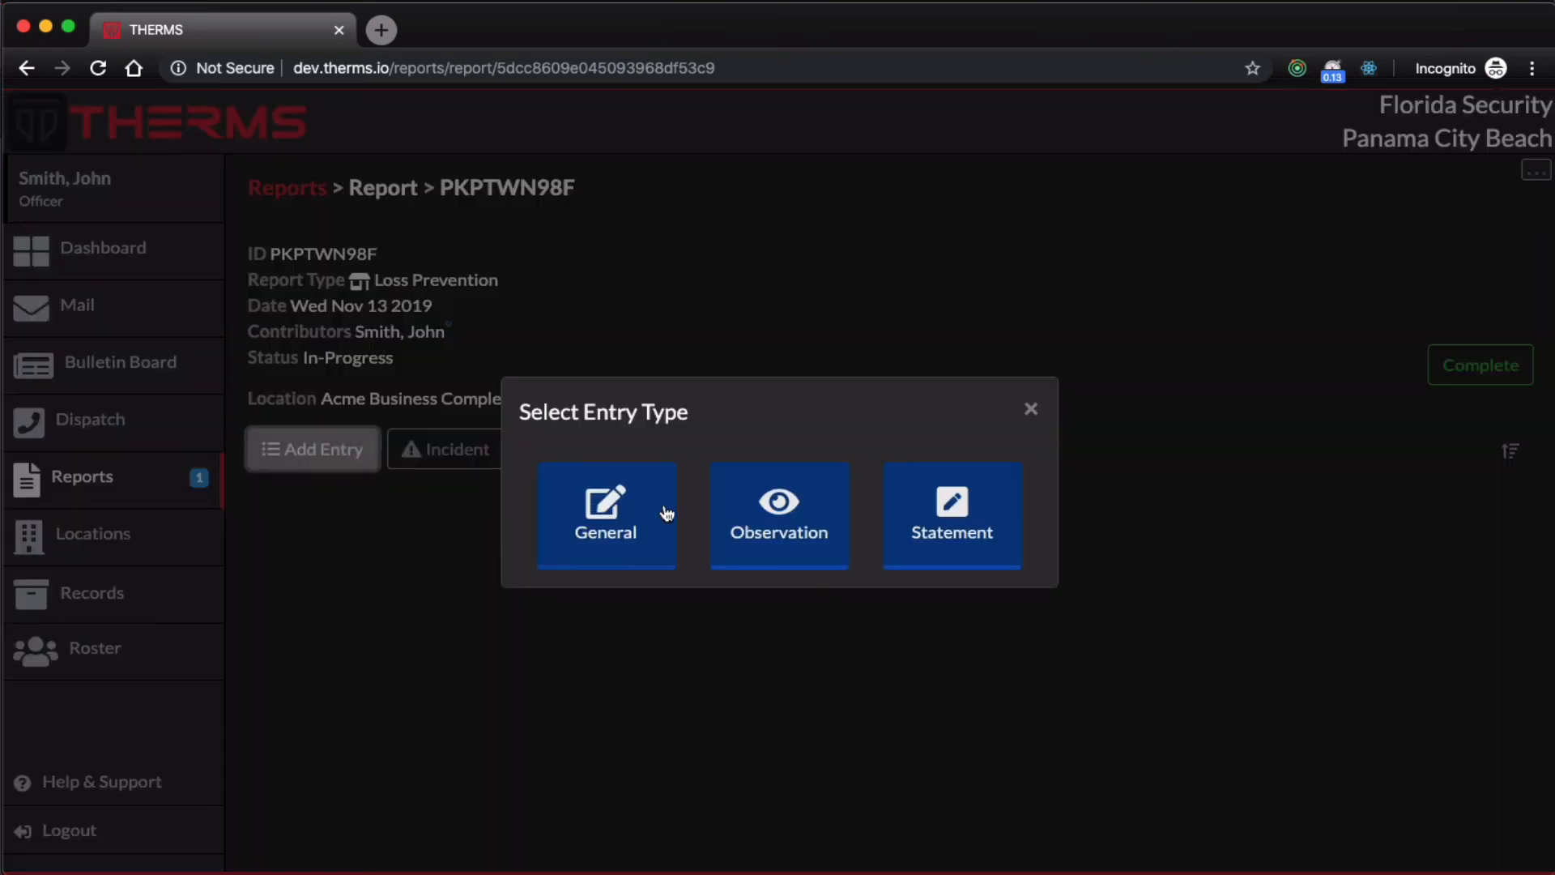
{"action": "left_click", "coordinate": [743, 525]}
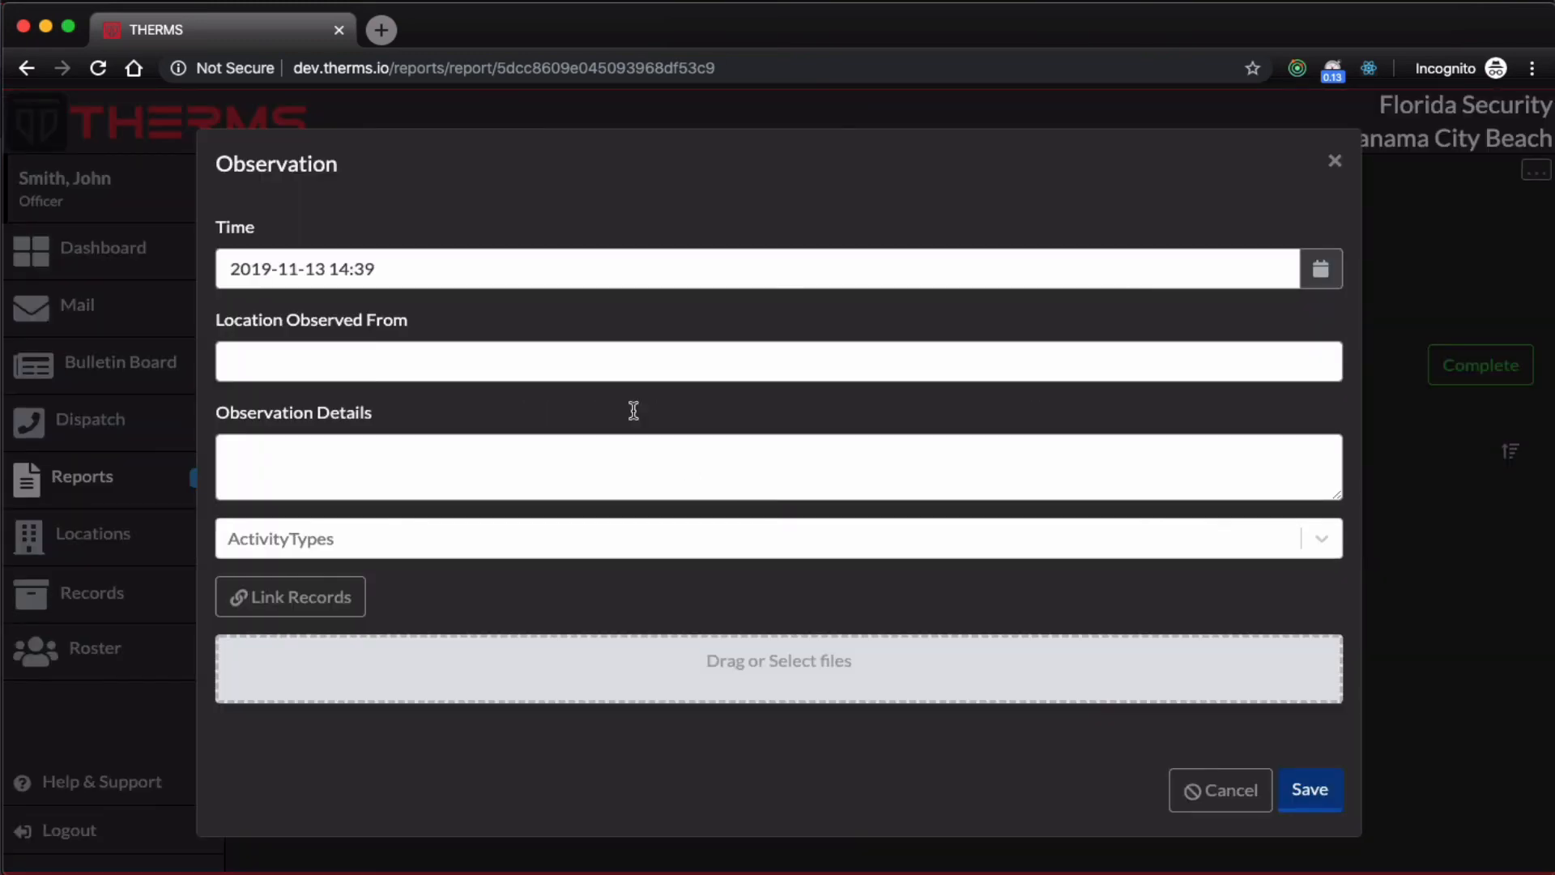
{"action": "left_click", "coordinate": [702, 358]}
{"action": "type", "text": "Camera room"}
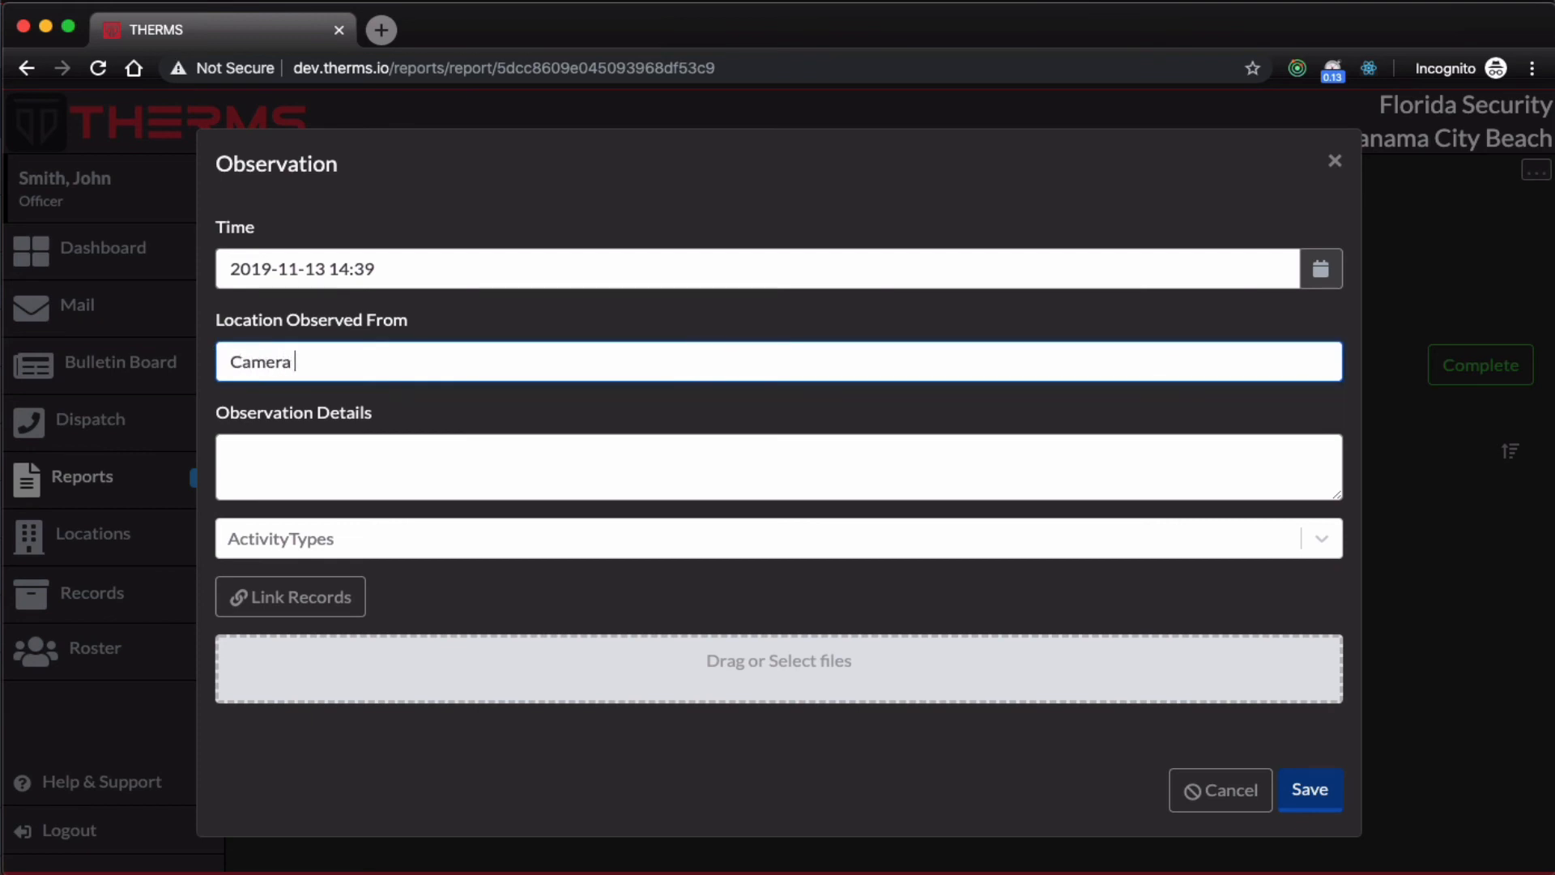
{"action": "key", "text": "Tab"}
{"action": "type", "text": "Wit"}
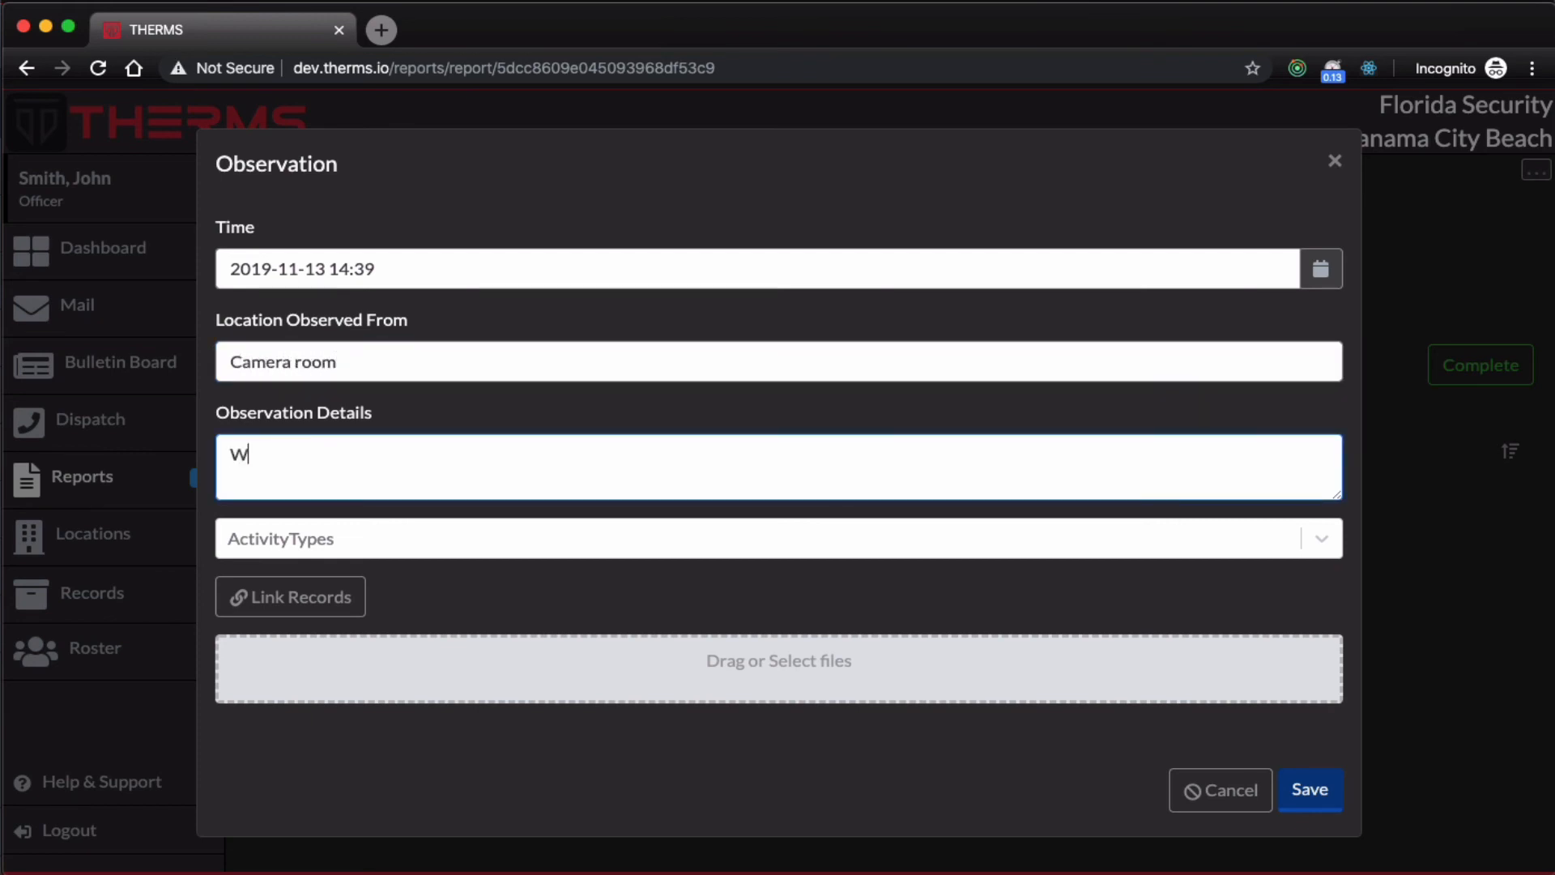
{"action": "type", "text": "nessed shopper "}
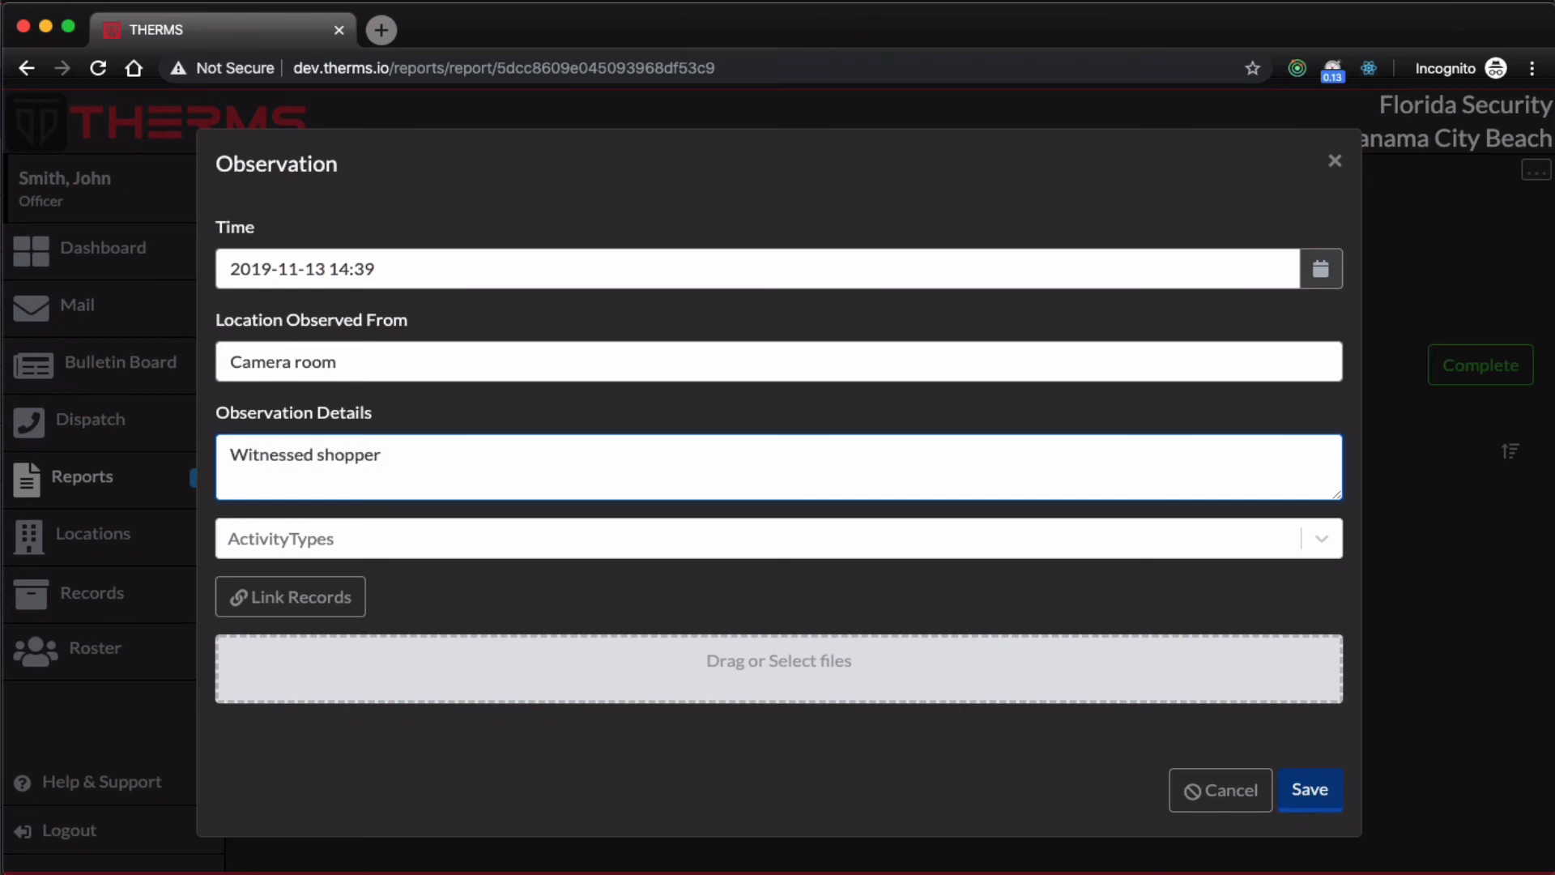
{"action": "type", "text": "attempt to put candy in purse"}
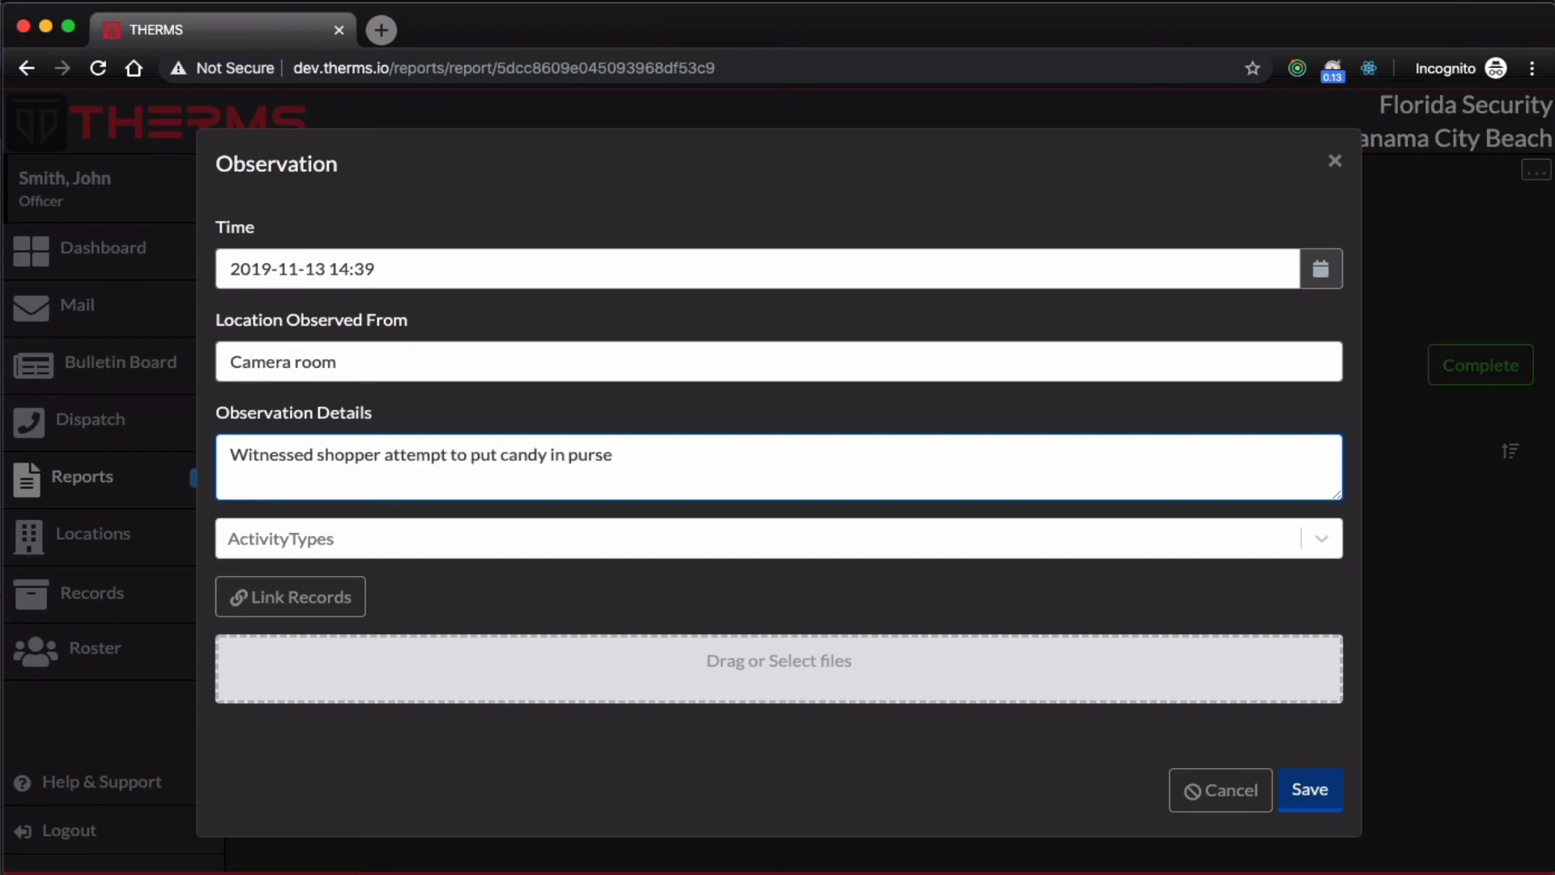
{"action": "left_click", "coordinate": [1305, 790]}
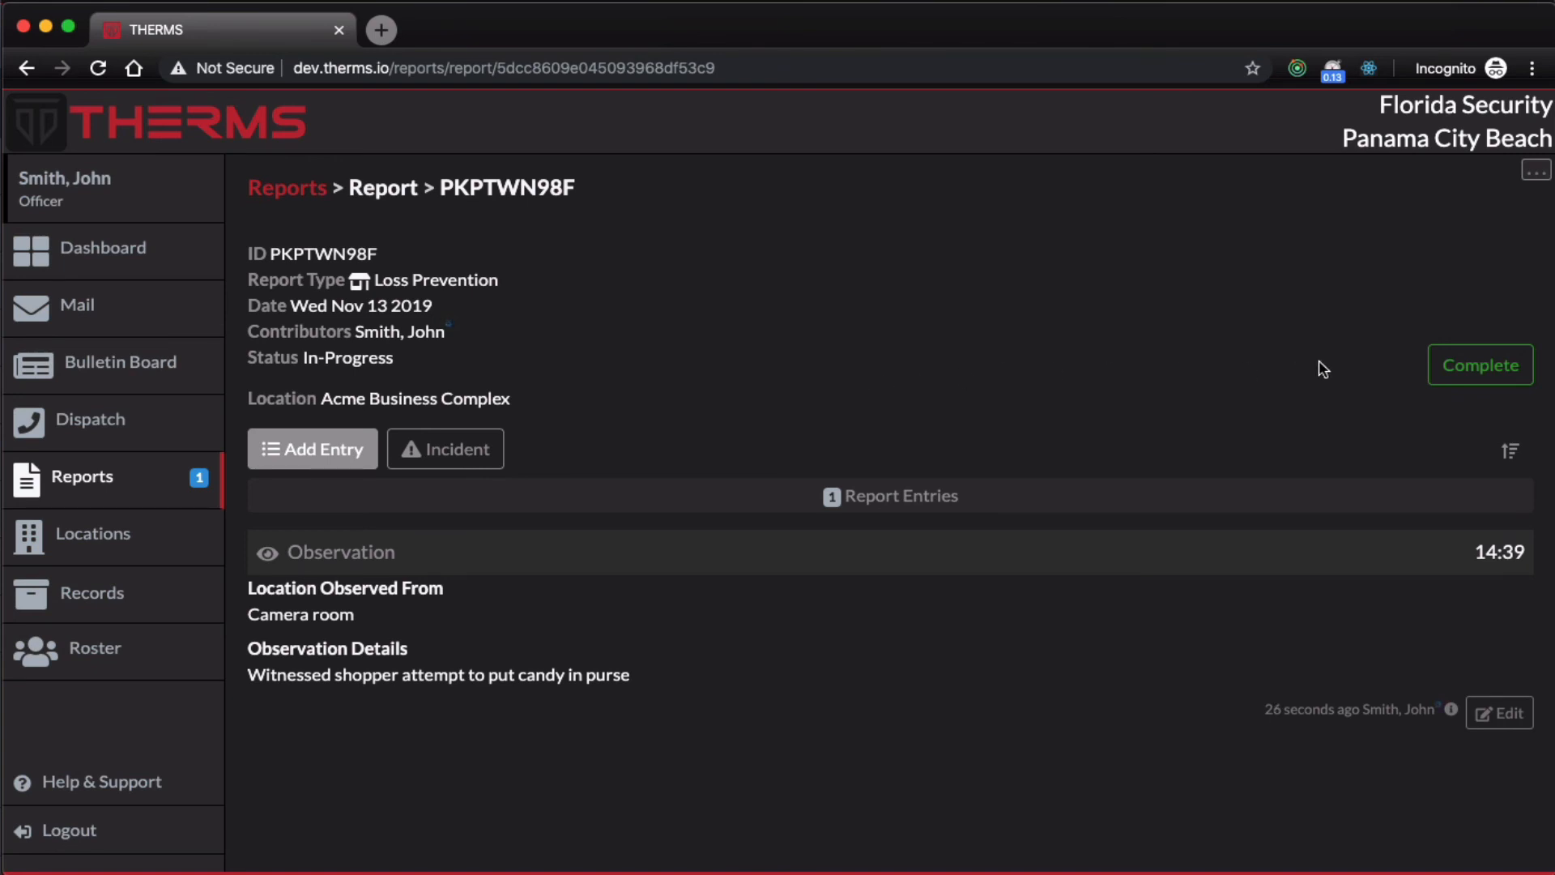
Step: Submit the officer's Loss Prevention report for review
{"action": "left_click", "coordinate": [1443, 369]}
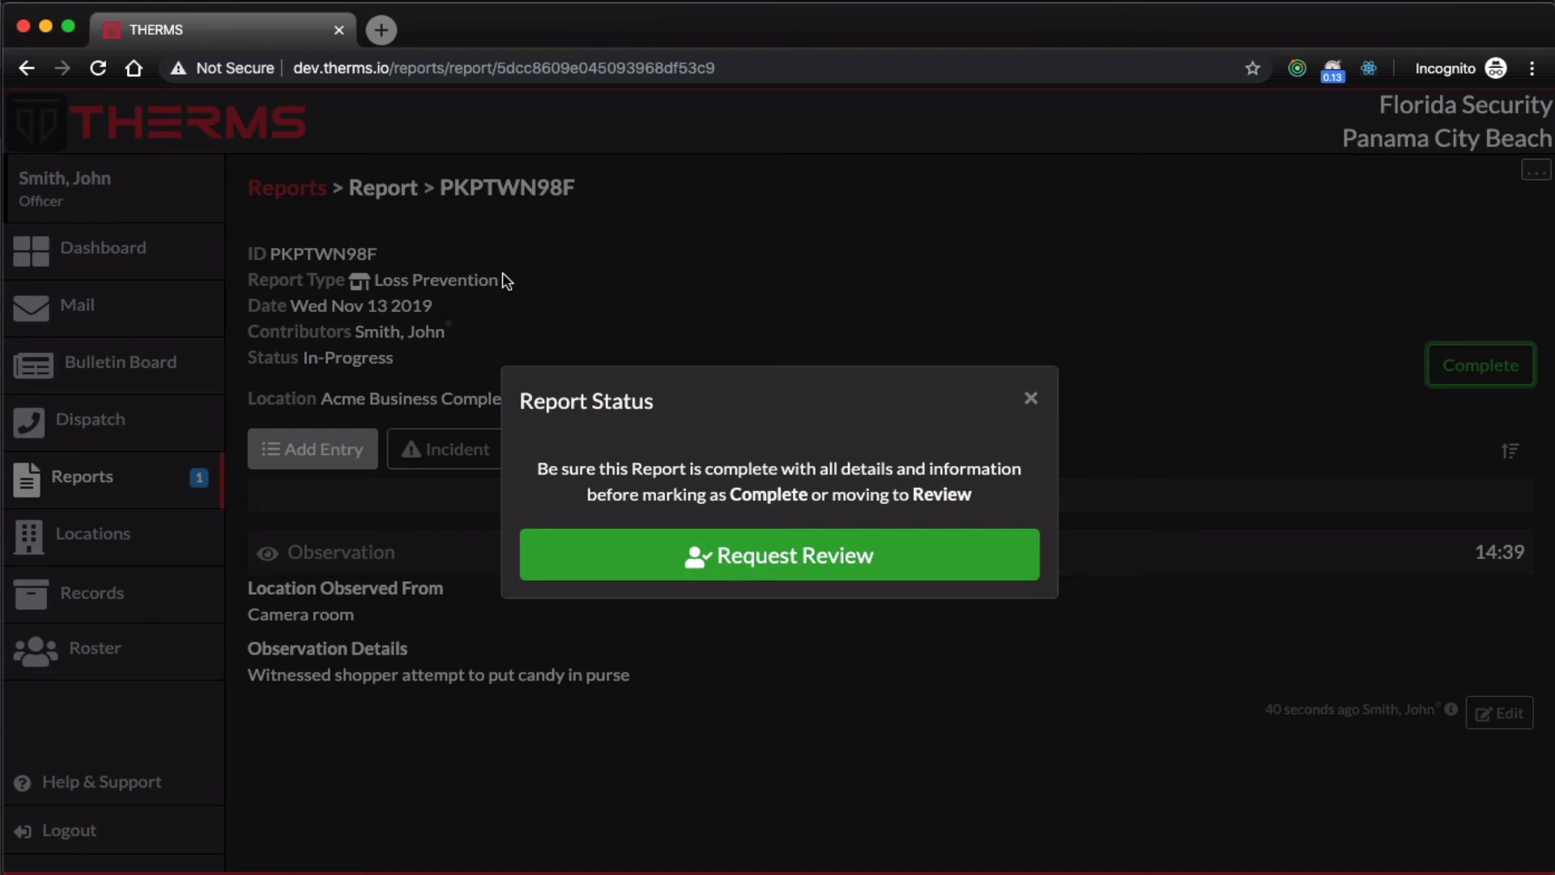
{"action": "left_click", "coordinate": [781, 563]}
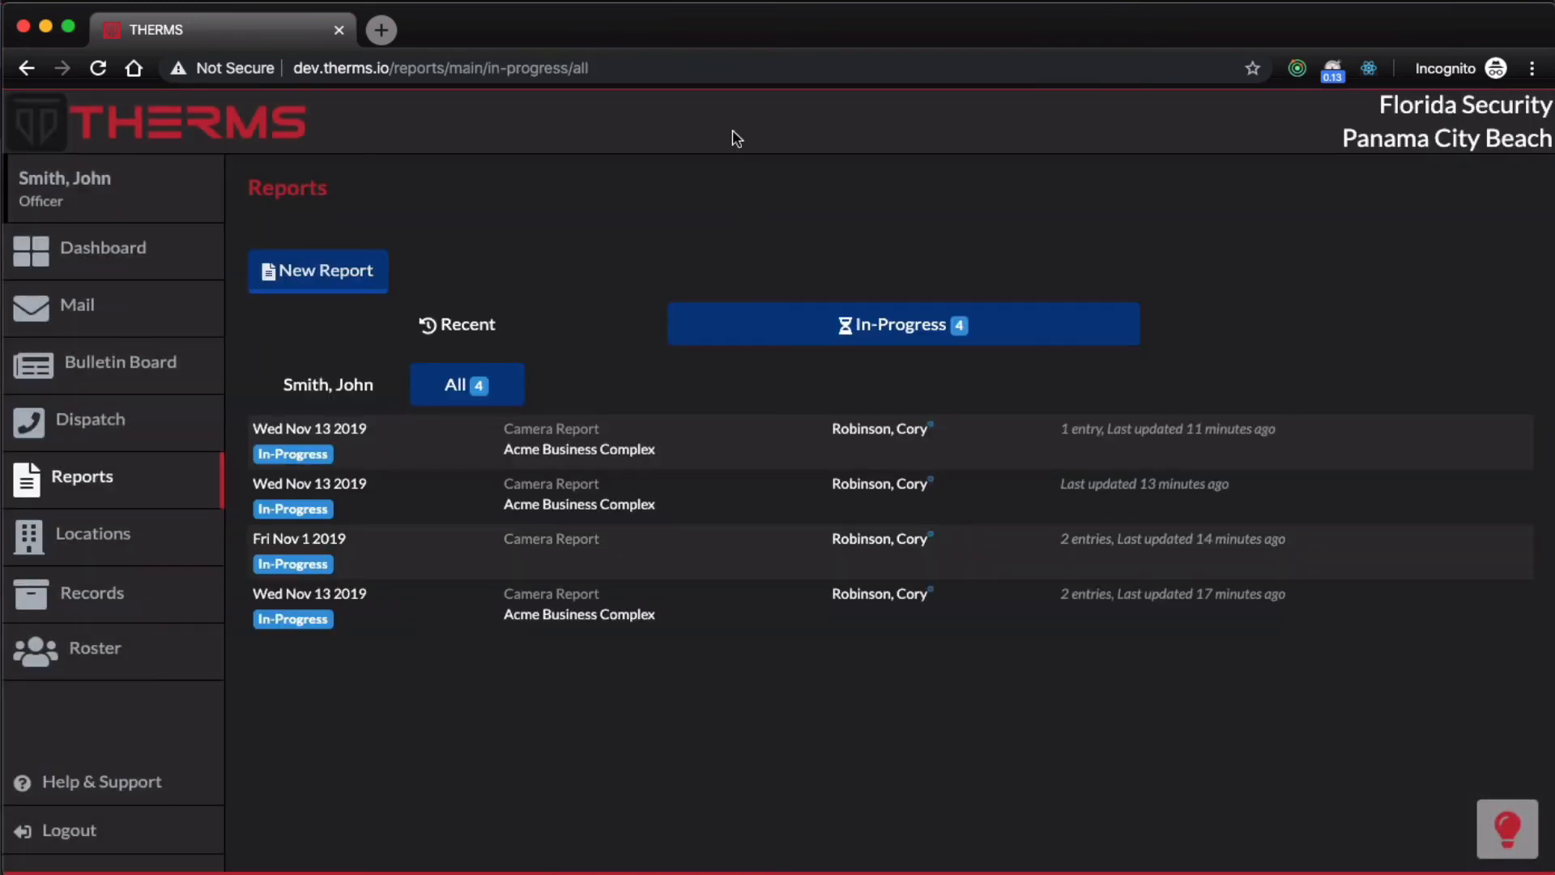
Step: Switch to the owner's session and open the Loss Prevention report from the reports pending review
{"action": "left_click_drag", "start_coordinate": [652, 27], "coordinate": [1554, 1]}
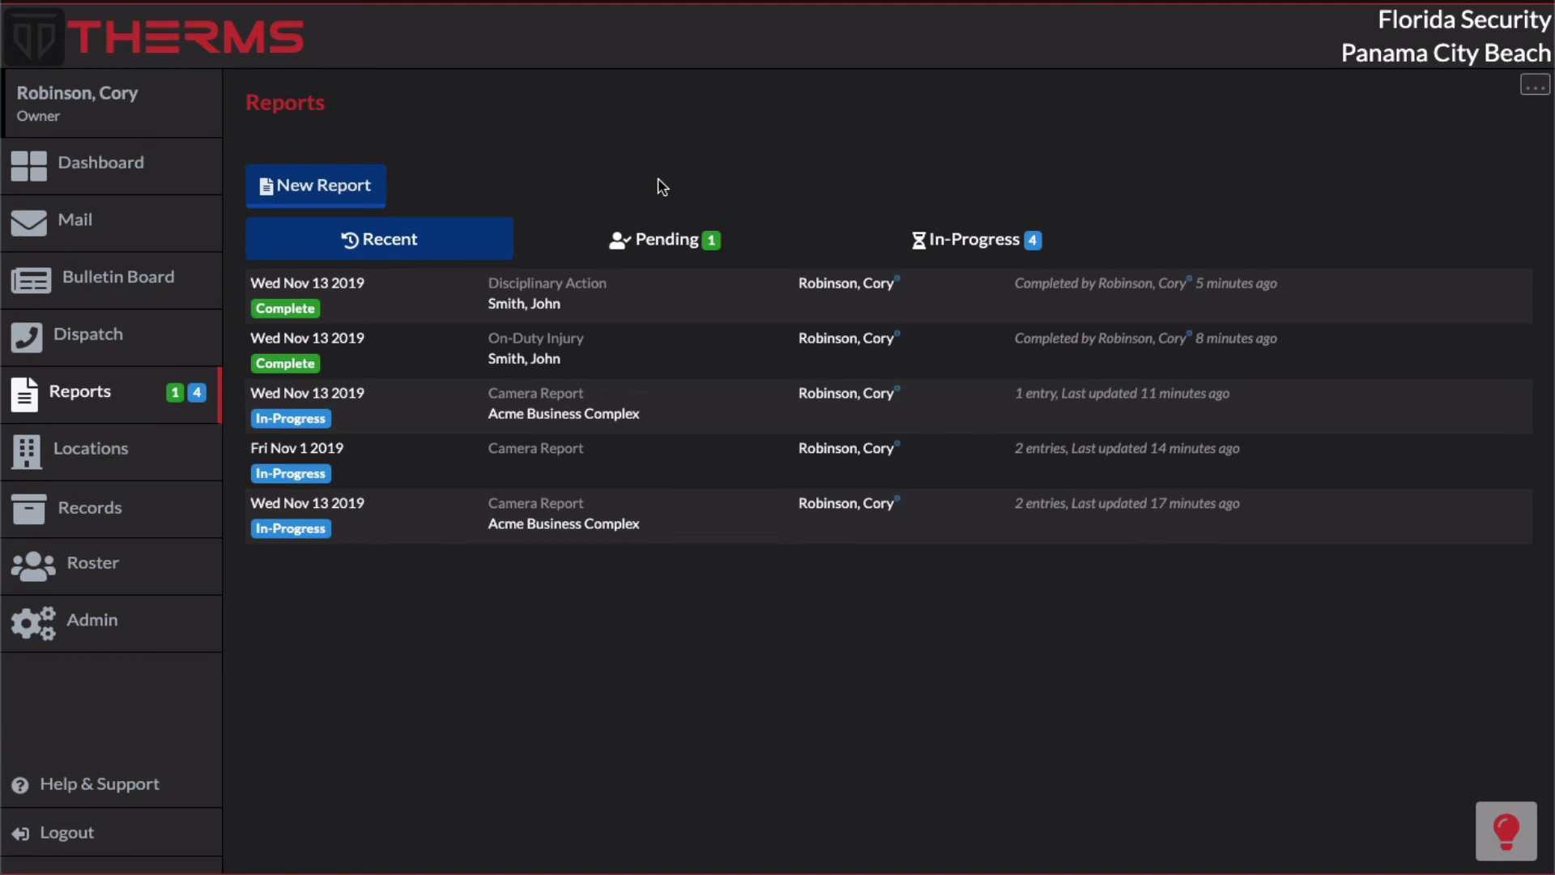
{"action": "left_click", "coordinate": [665, 260]}
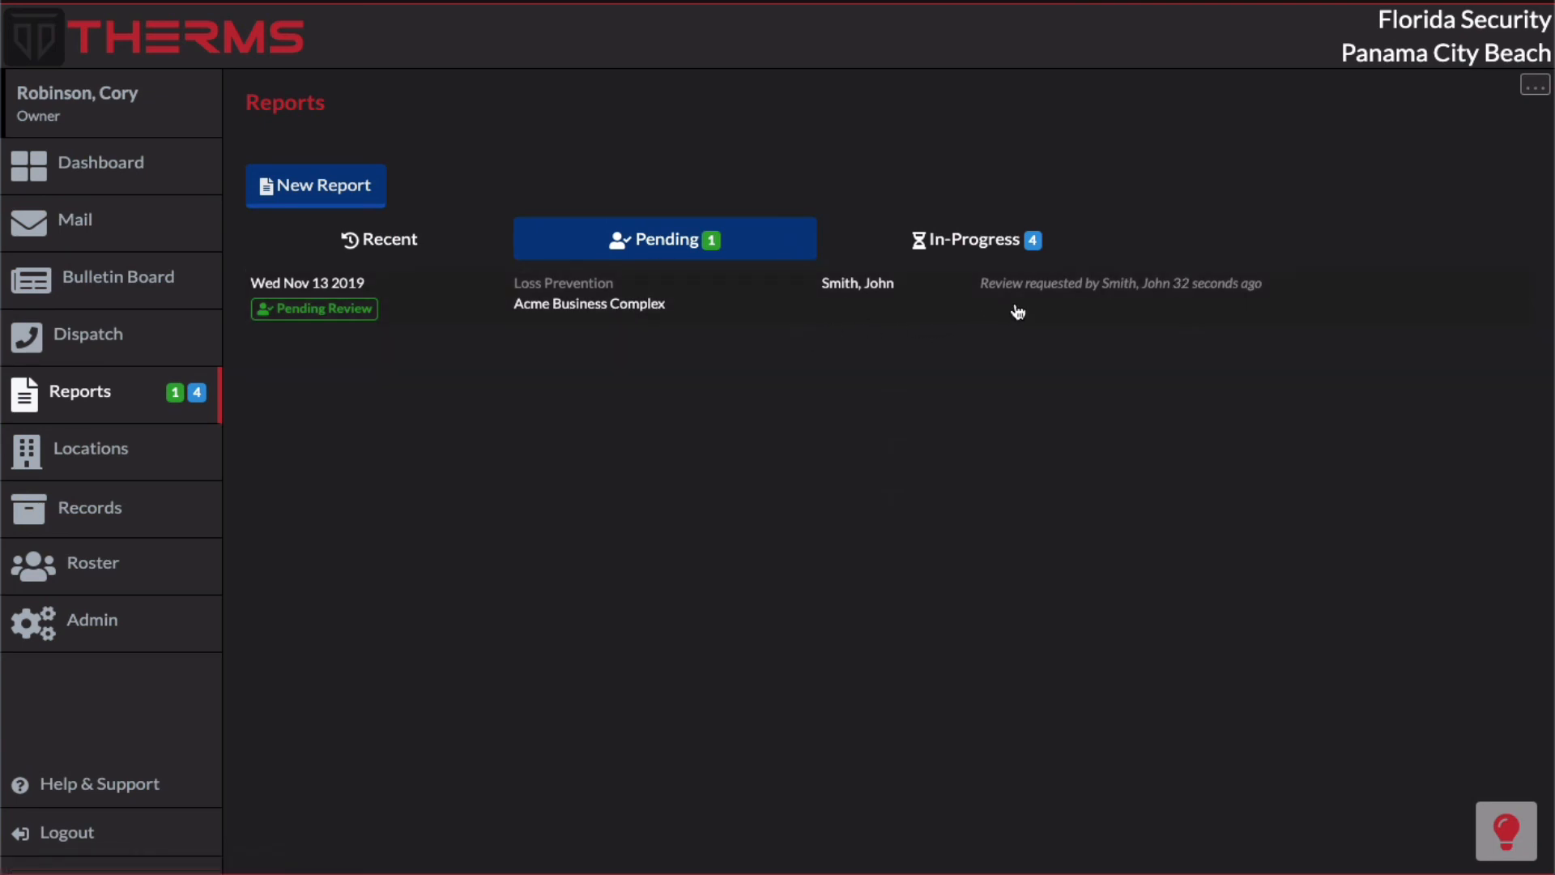
{"action": "left_click", "coordinate": [466, 310]}
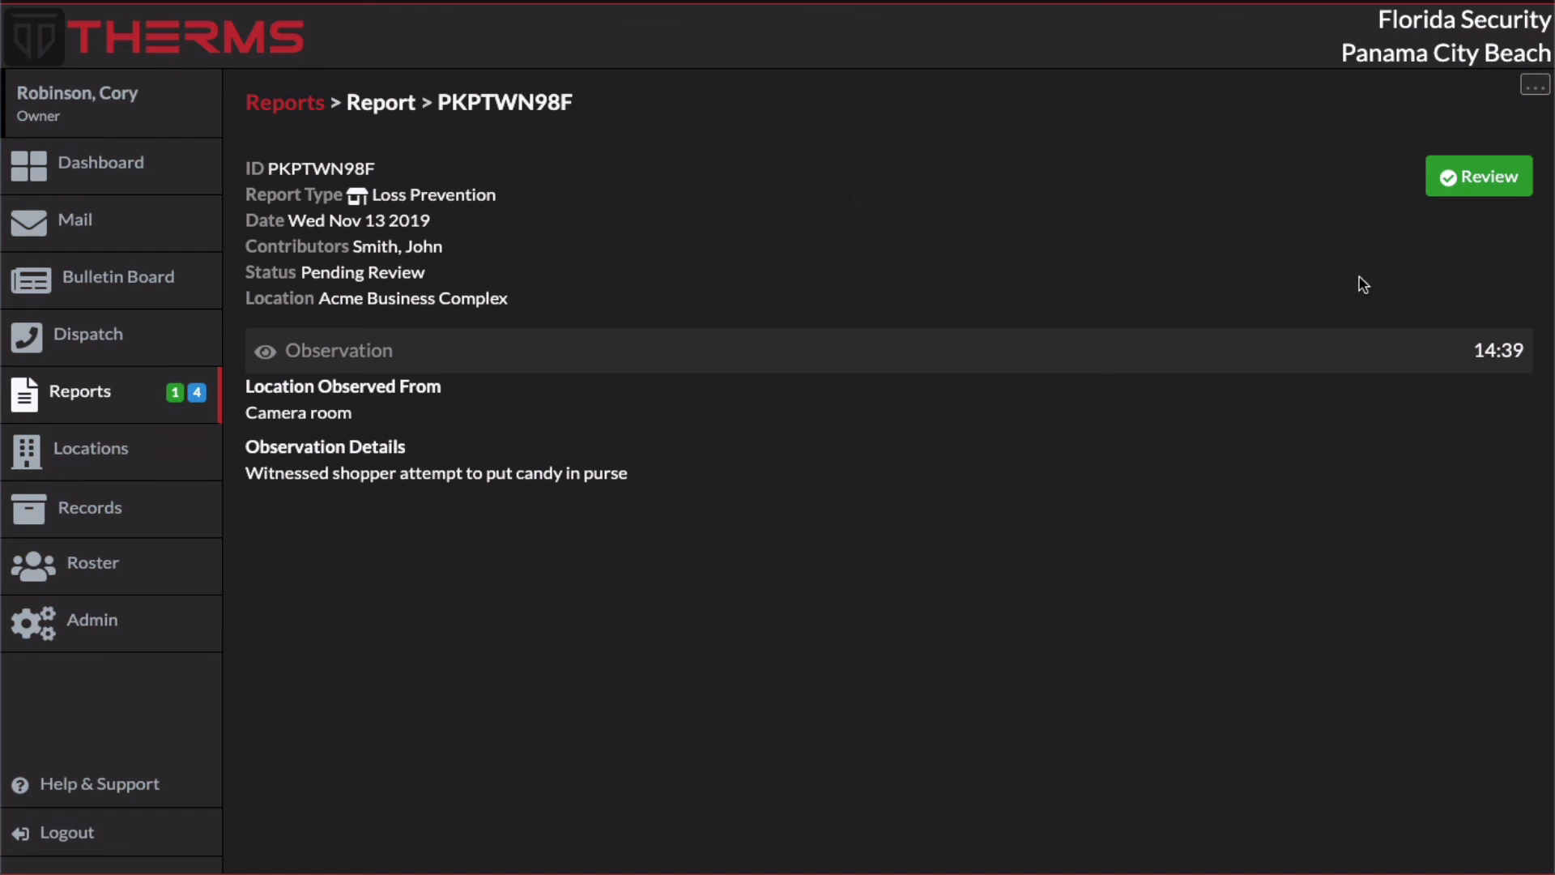
Step: Reject the review of the Loss Prevention report with the reason "Please correct spelling"
{"action": "left_click", "coordinate": [1438, 197]}
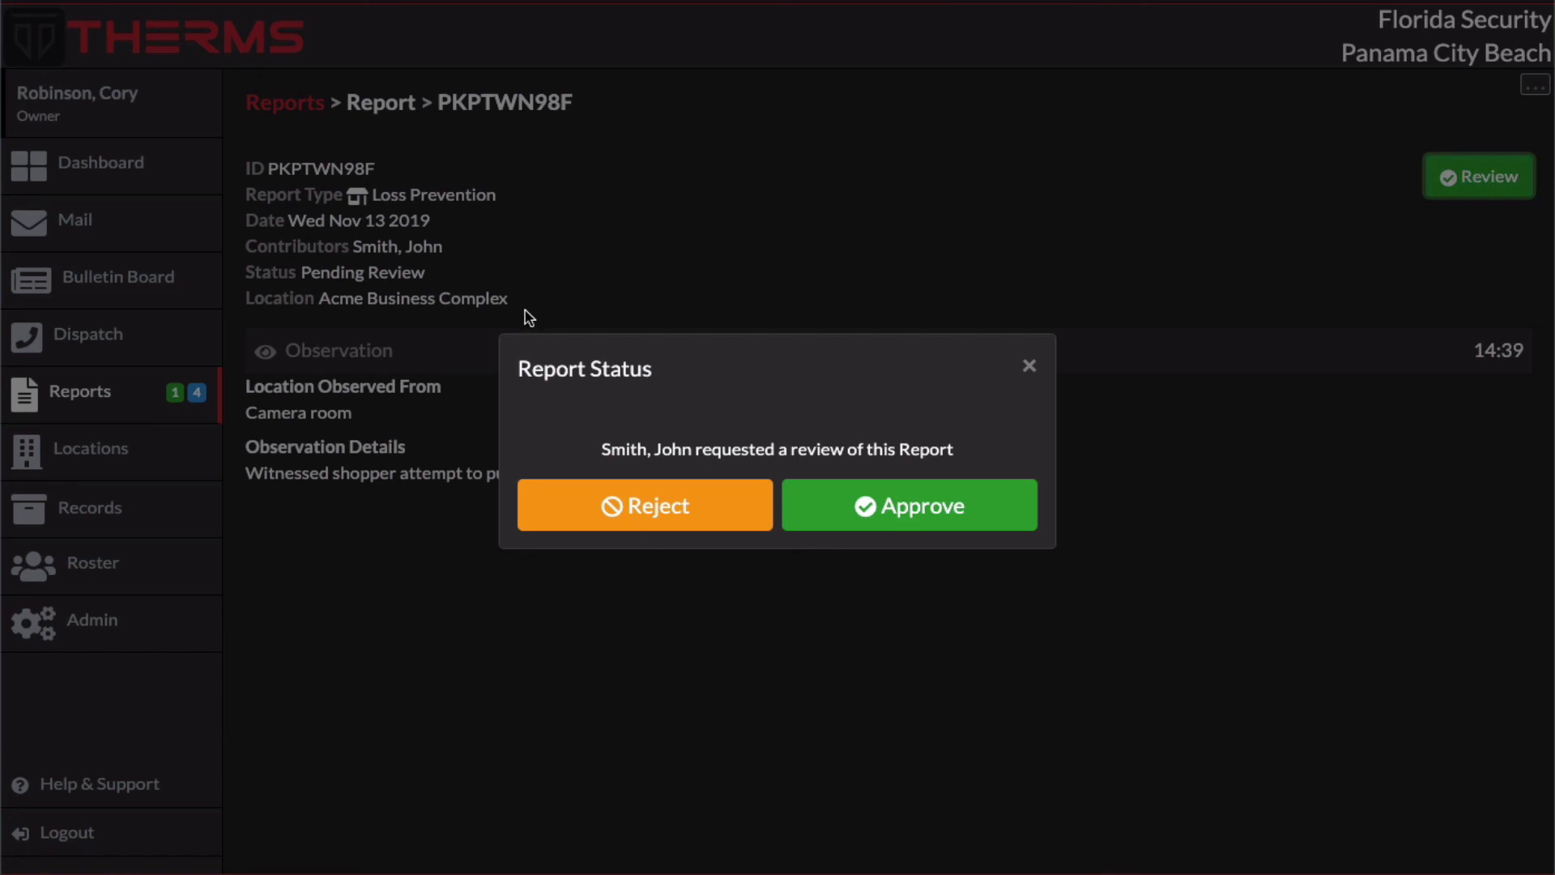
{"action": "left_click", "coordinate": [657, 504]}
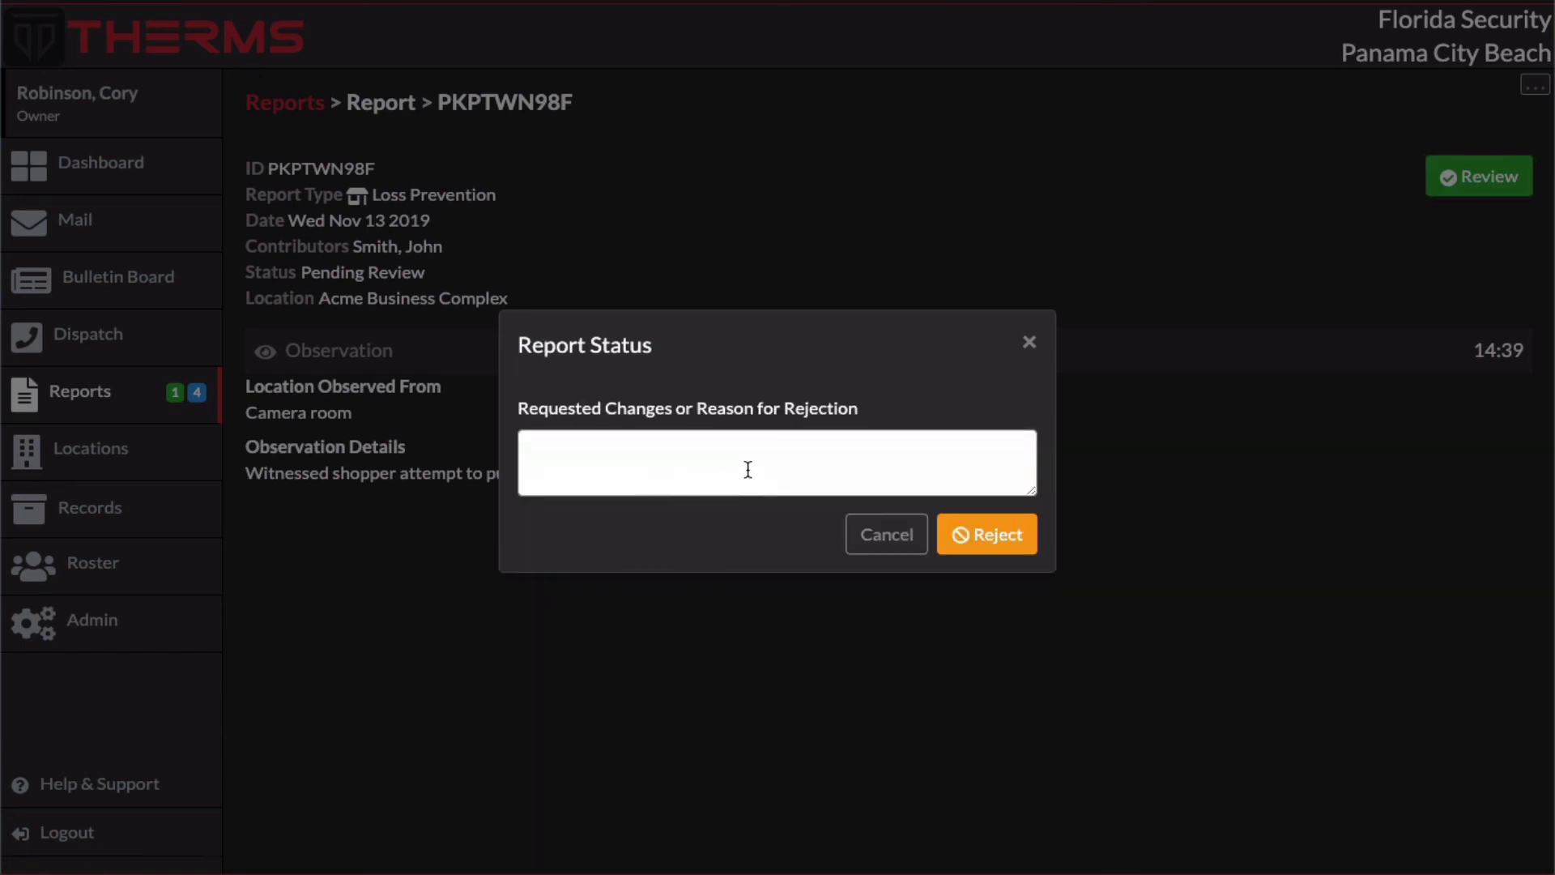
{"action": "left_click", "coordinate": [758, 461]}
{"action": "type", "text": "P"}
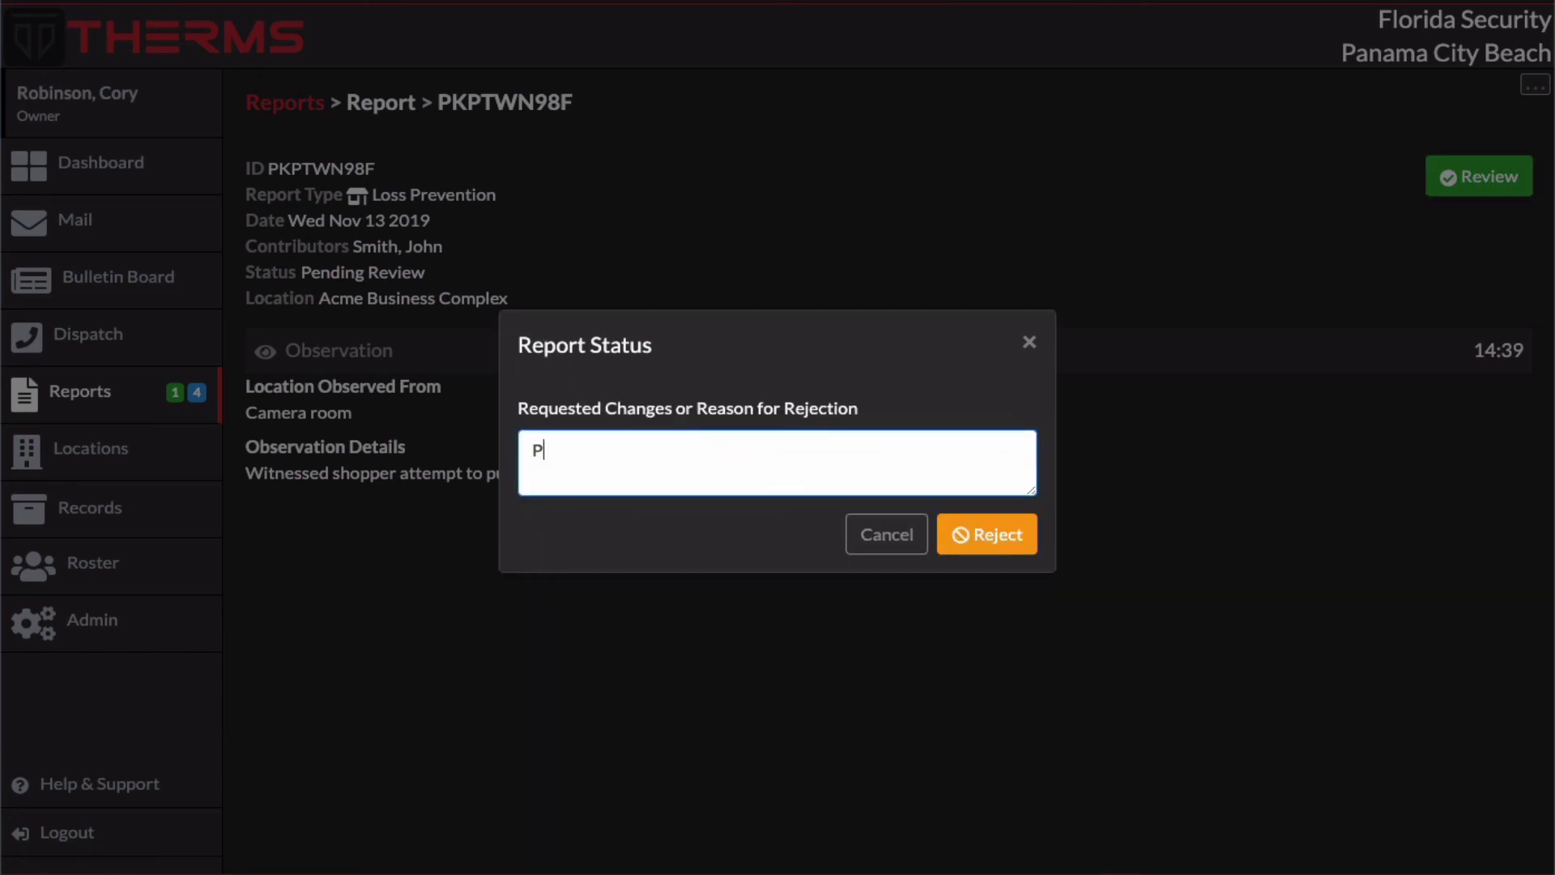
{"action": "type", "text": "lease correct spelling"}
{"action": "left_click", "coordinate": [995, 540]}
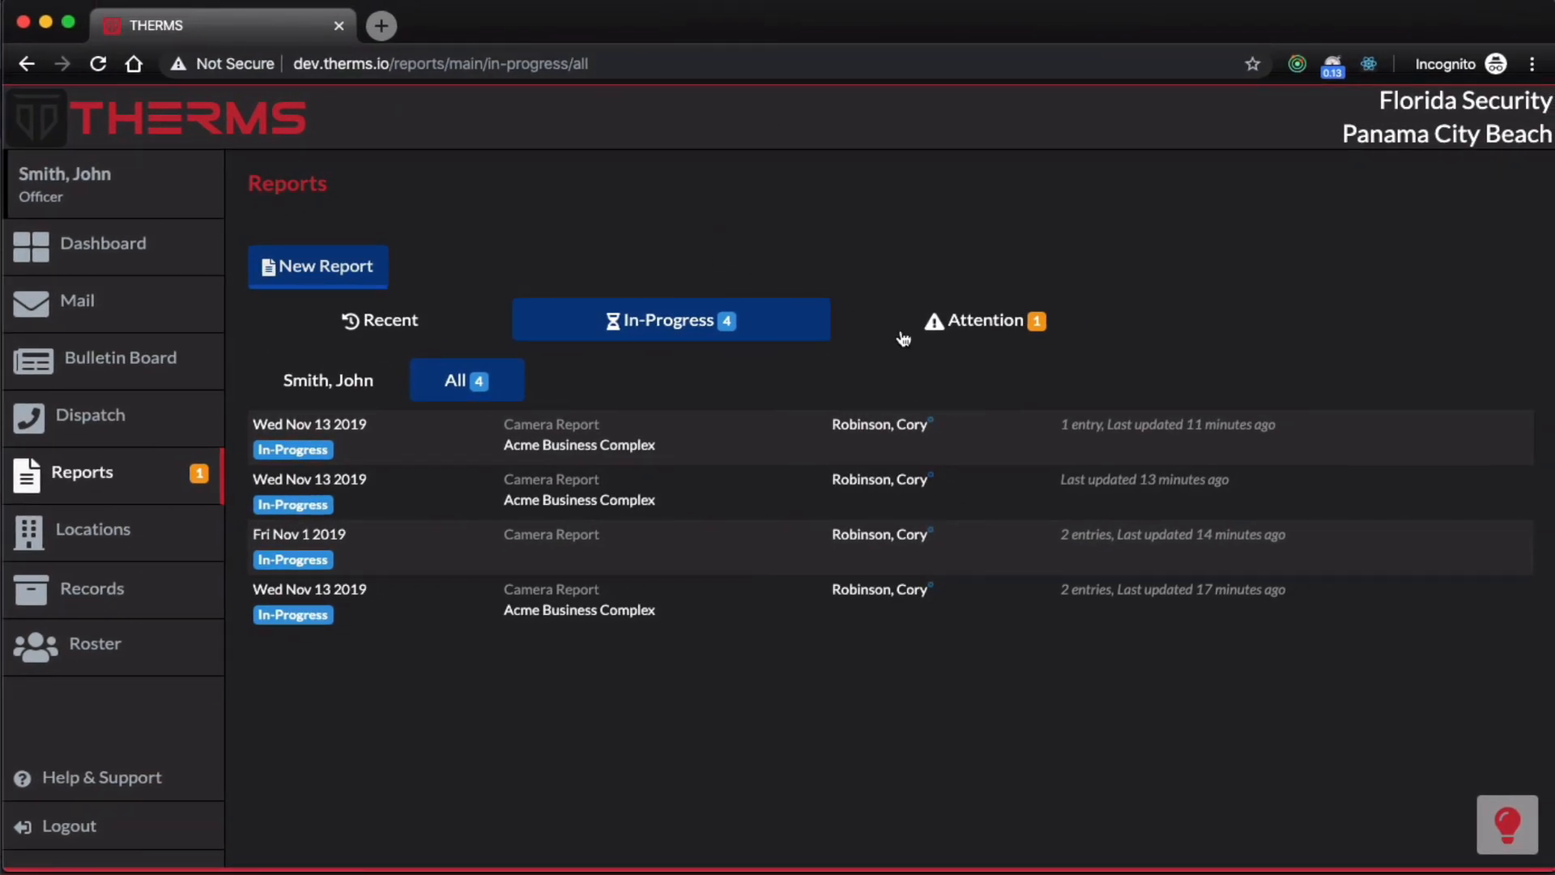
Step: In the officer's session, open the Loss Prevention report needing attention and read the reason for its rejected review
{"action": "left_click", "coordinate": [1063, 337]}
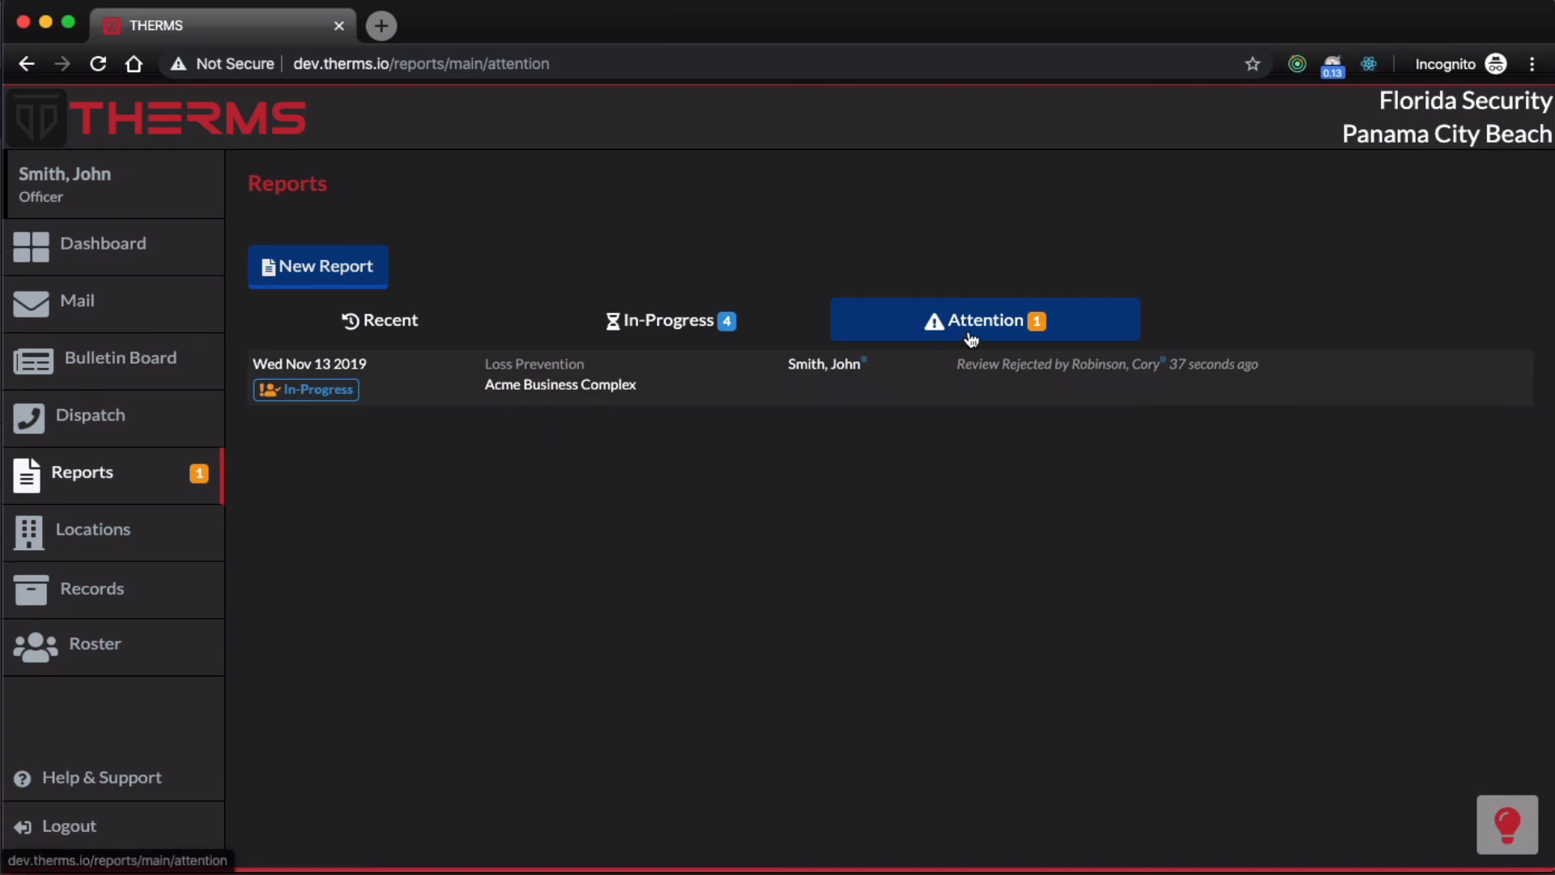
{"action": "left_click", "coordinate": [923, 375]}
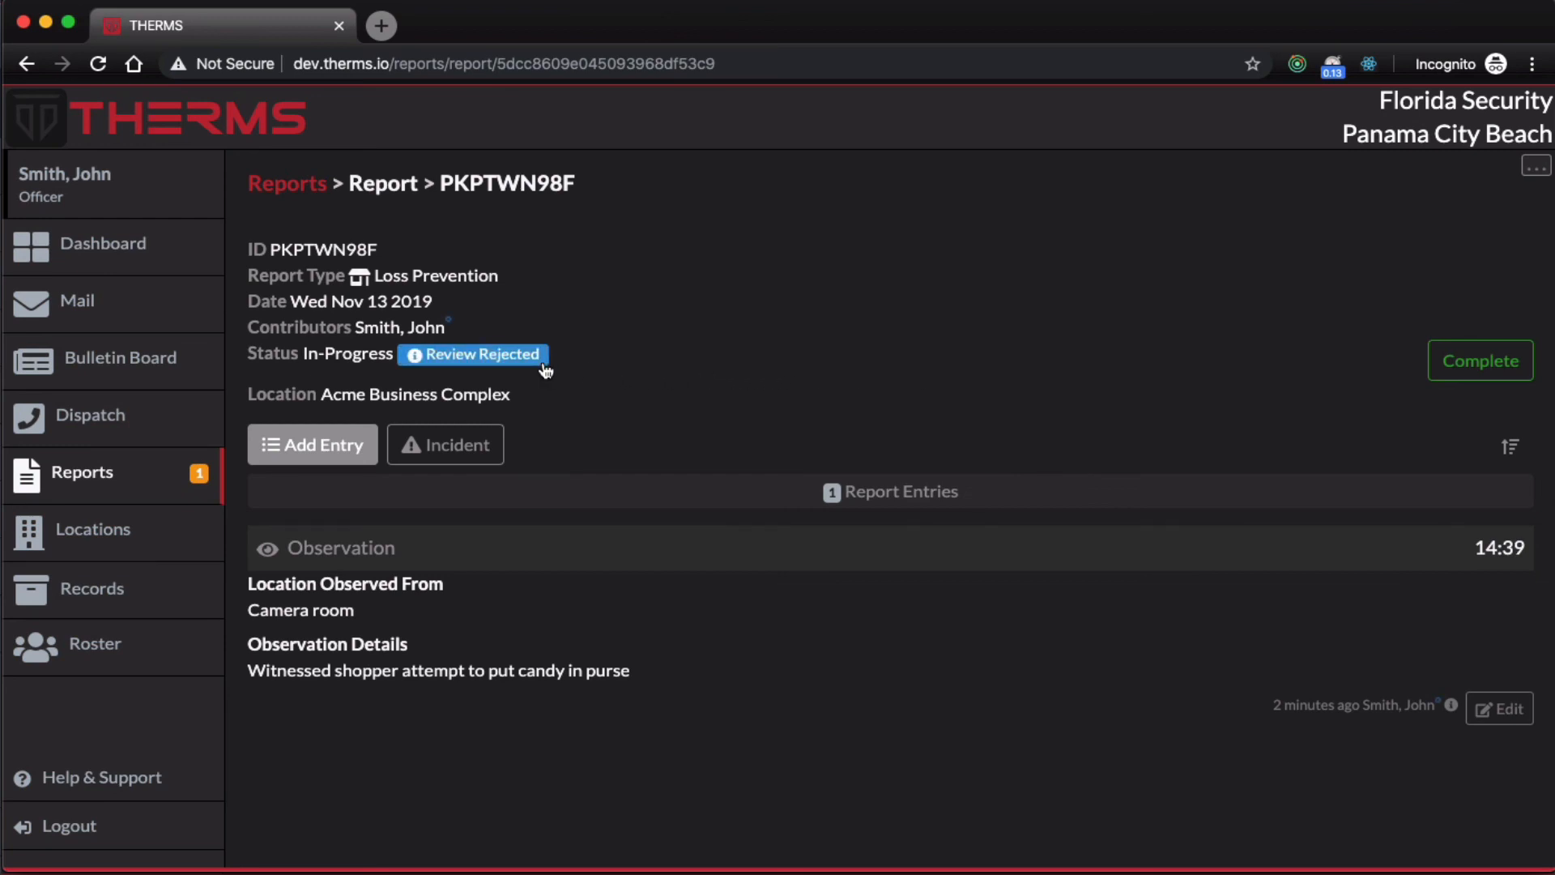
{"action": "left_click", "coordinate": [543, 363]}
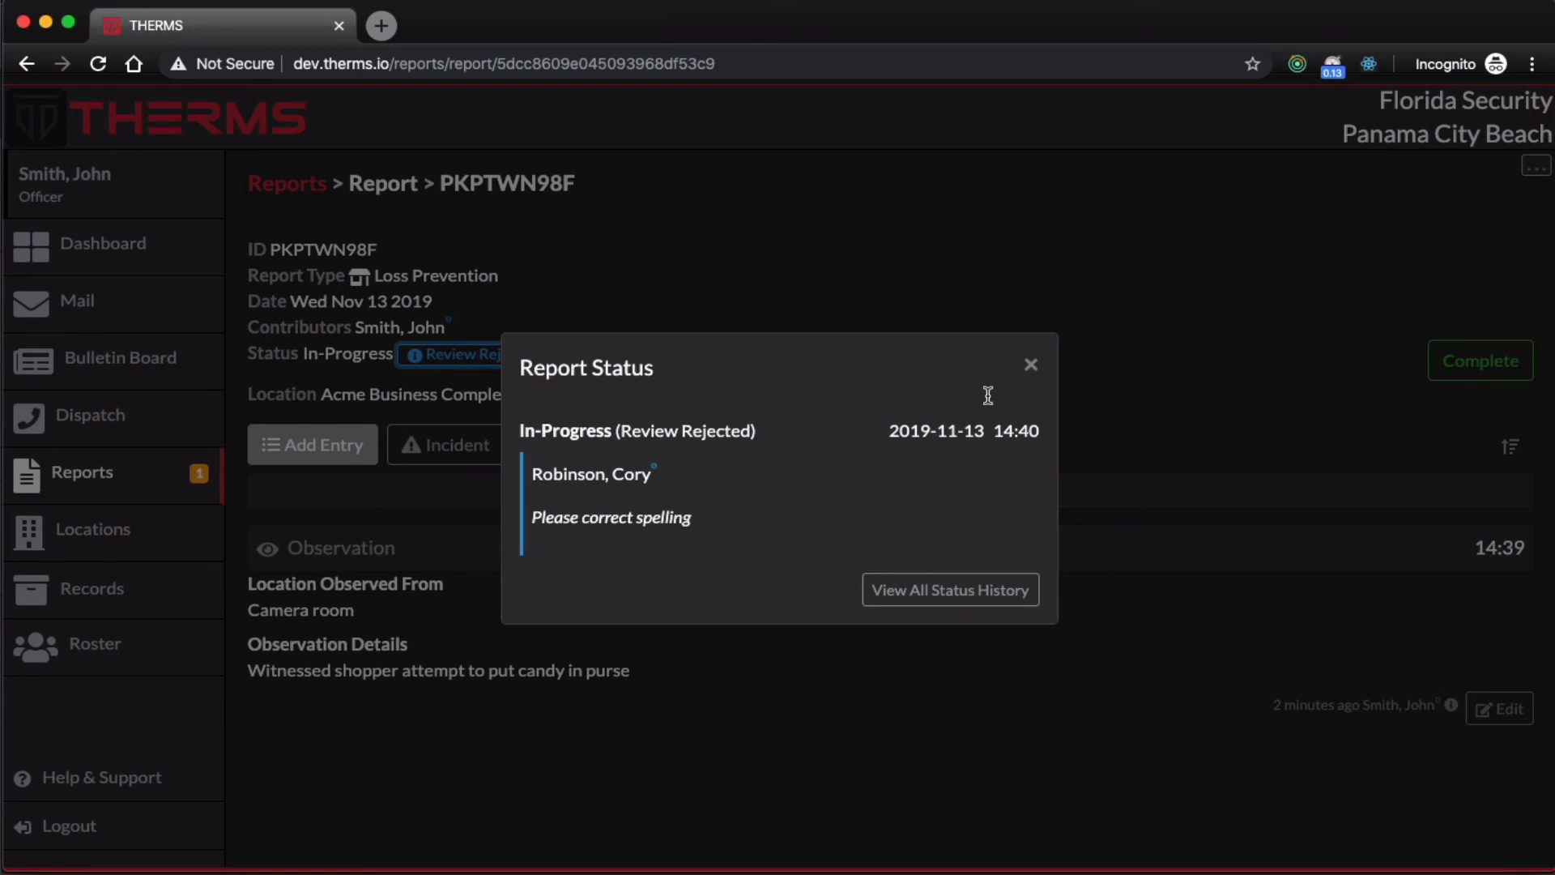
{"action": "left_click", "coordinate": [1031, 365]}
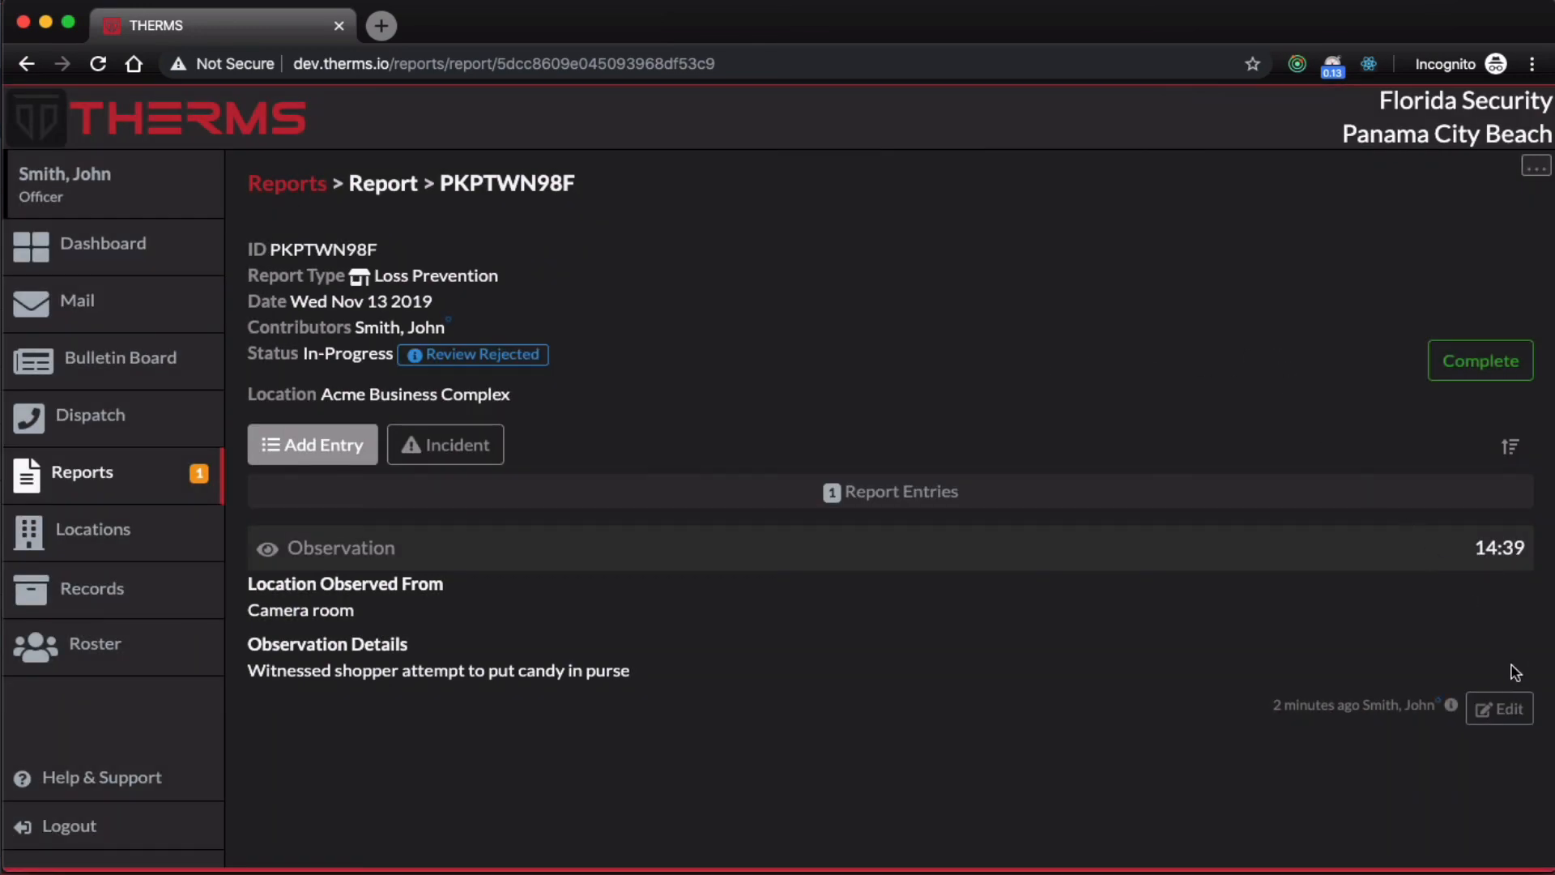
Step: Change the Observation entry's details to "Witnessed shopper attempt to put candy in perse." and save the entry
{"action": "left_click", "coordinate": [1514, 709]}
{"action": "left_click", "coordinate": [730, 457]}
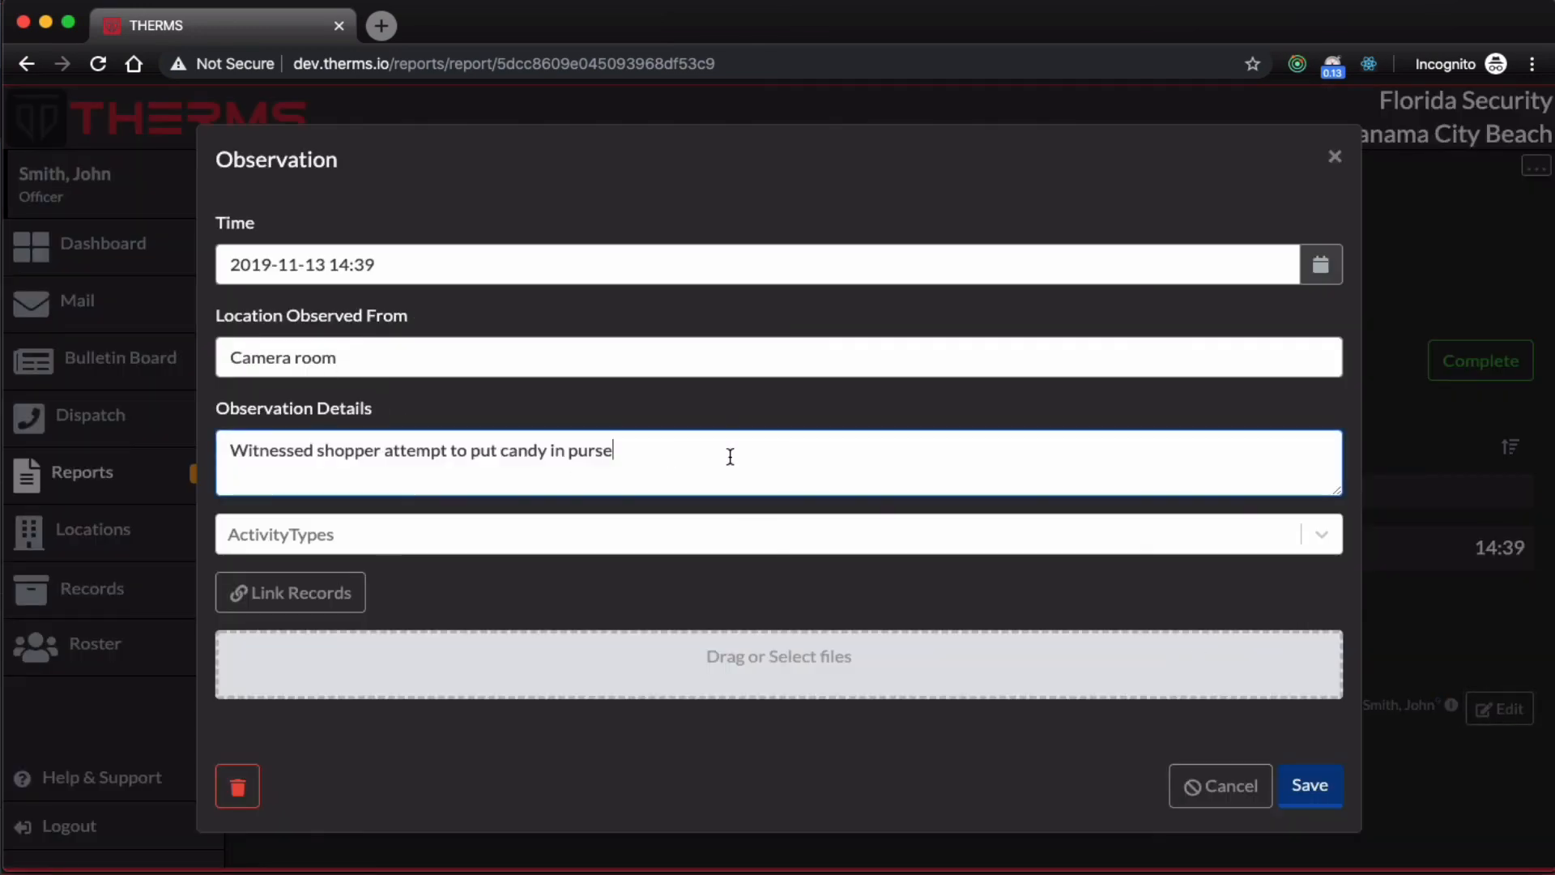
{"action": "key", "text": "BackSpace"}
{"action": "key", "text": "BackSpace"}
{"action": "key", "text": "BackSpace"}
{"action": "key", "text": "BackSpace"}
{"action": "type", "text": "erse."}
{"action": "left_click", "coordinate": [1310, 786]}
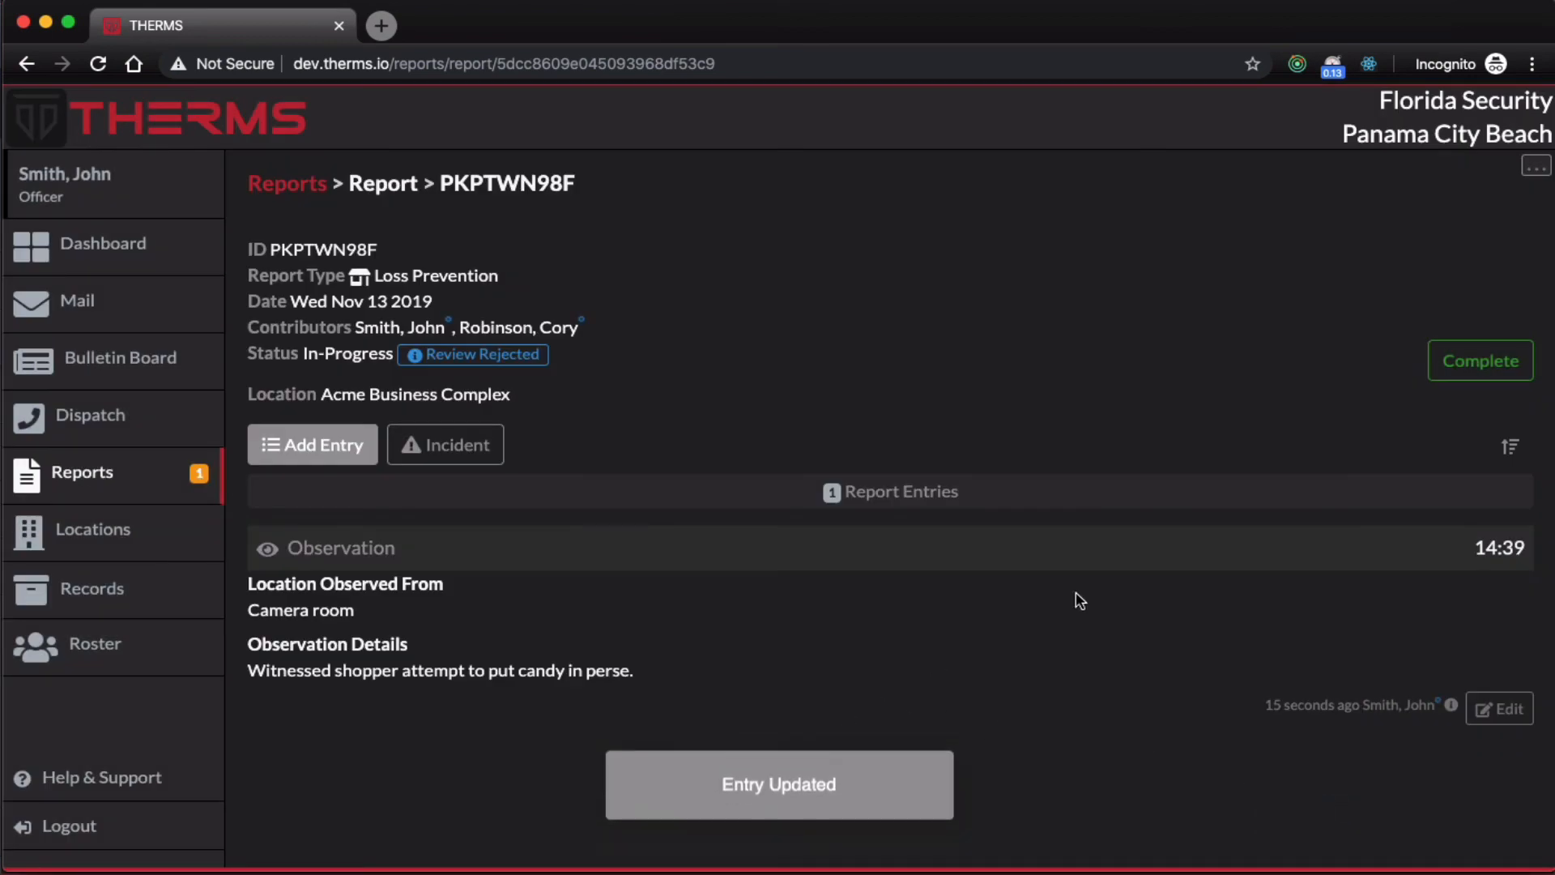
Step: Request a new review of the edited Loss Prevention report, and open it from the pending reports in the owner's session
{"action": "left_click", "coordinate": [1466, 370]}
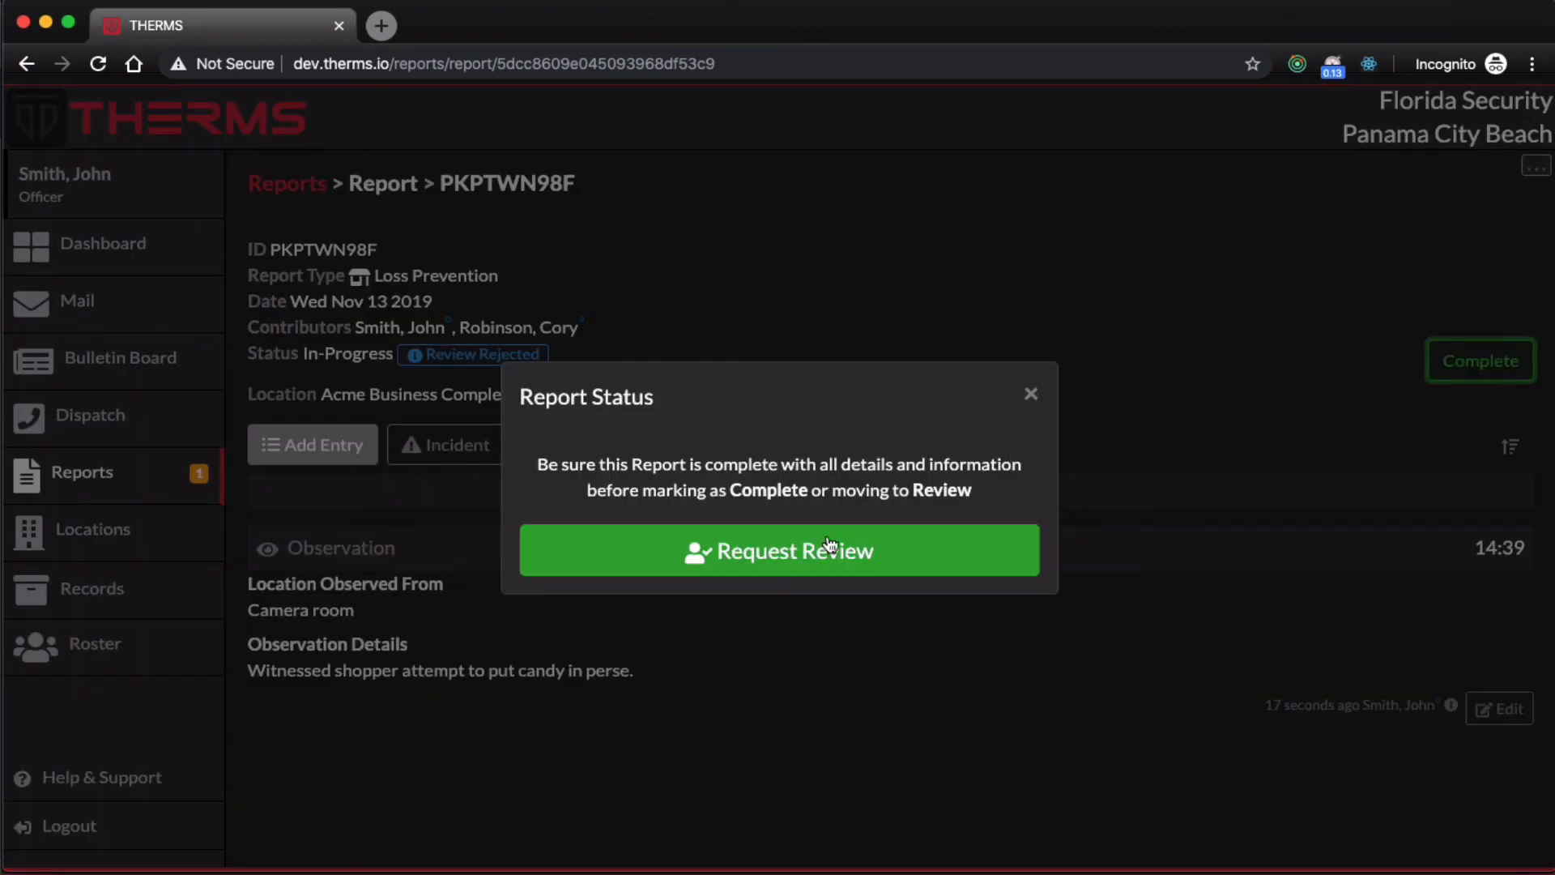
{"action": "left_click", "coordinate": [777, 566]}
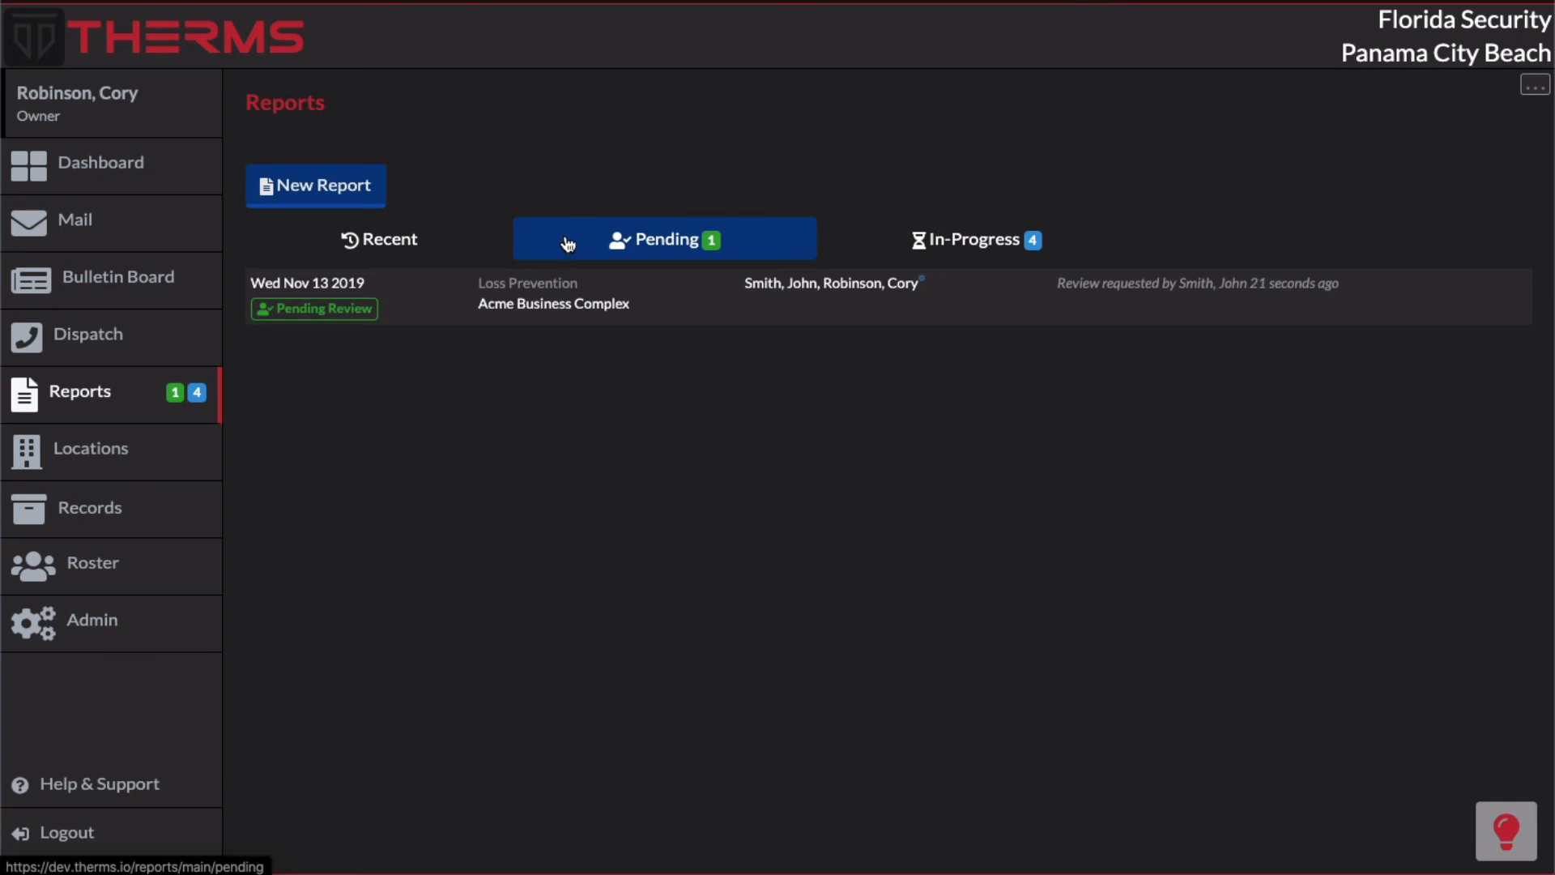
{"action": "left_click", "coordinate": [668, 298]}
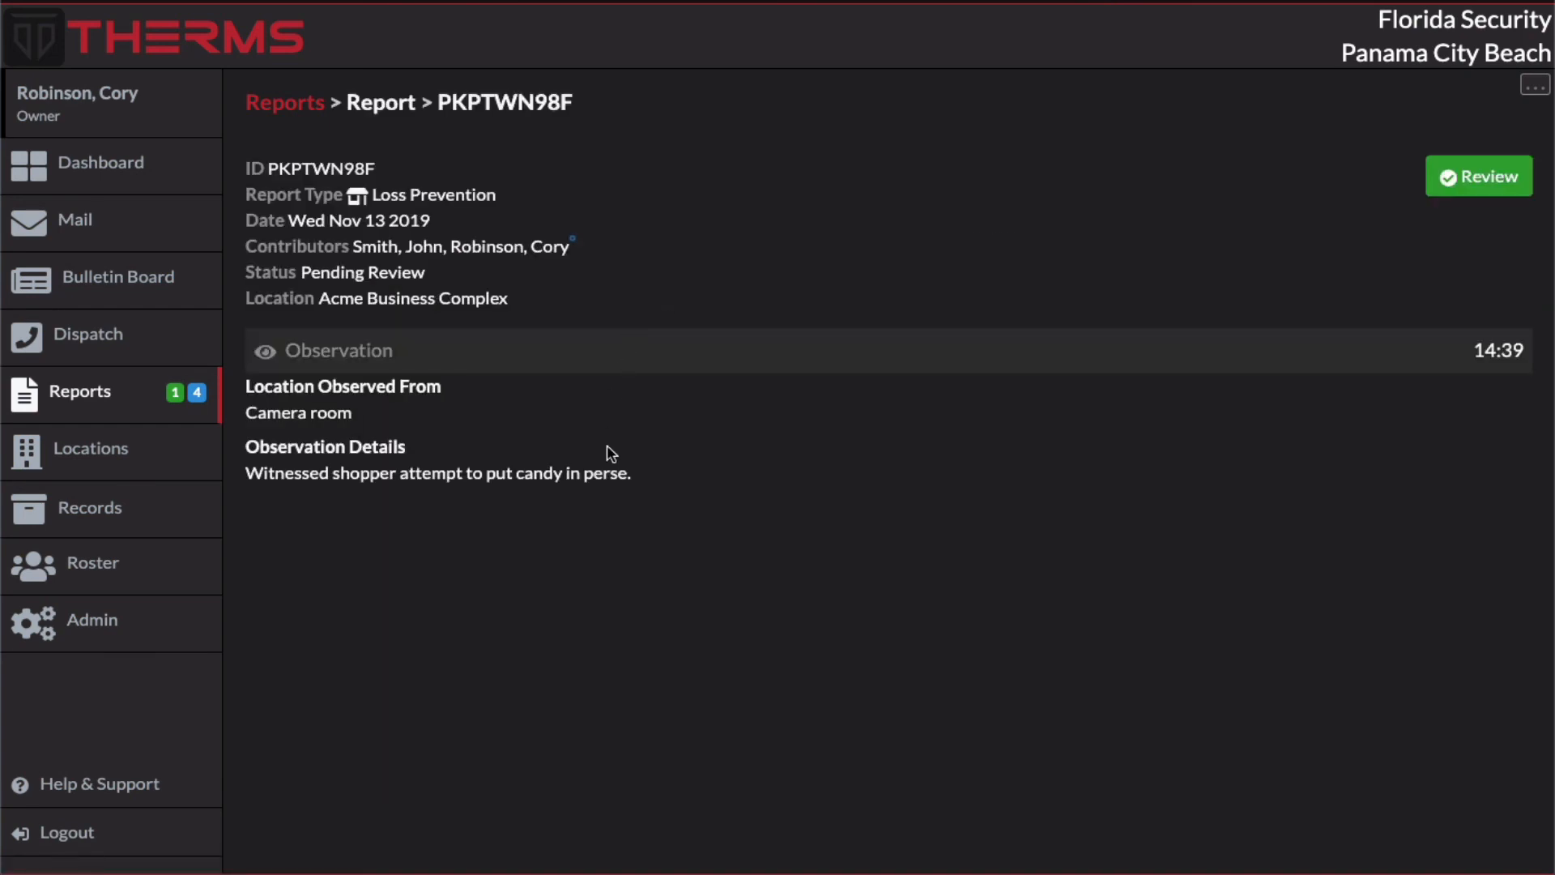
{"action": "double_click", "coordinate": [608, 473]}
{"action": "left_click", "coordinate": [646, 484]}
Step: Leave the review decision open and change the Loss Prevention report's status back to In-Progress for editing
{"action": "left_click", "coordinate": [1442, 196]}
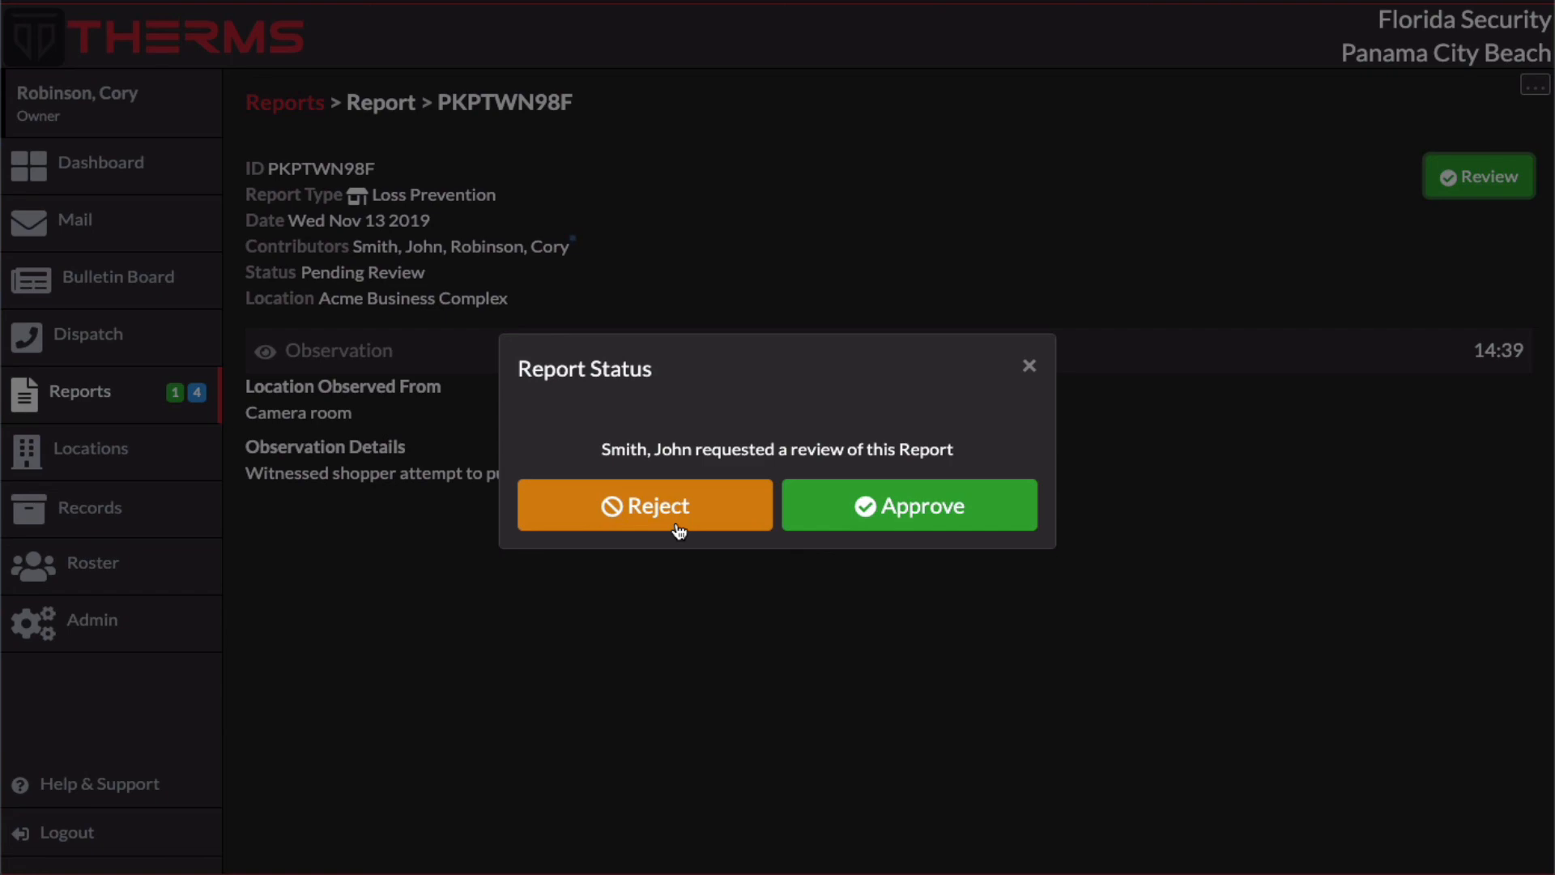
{"action": "left_click", "coordinate": [1026, 371]}
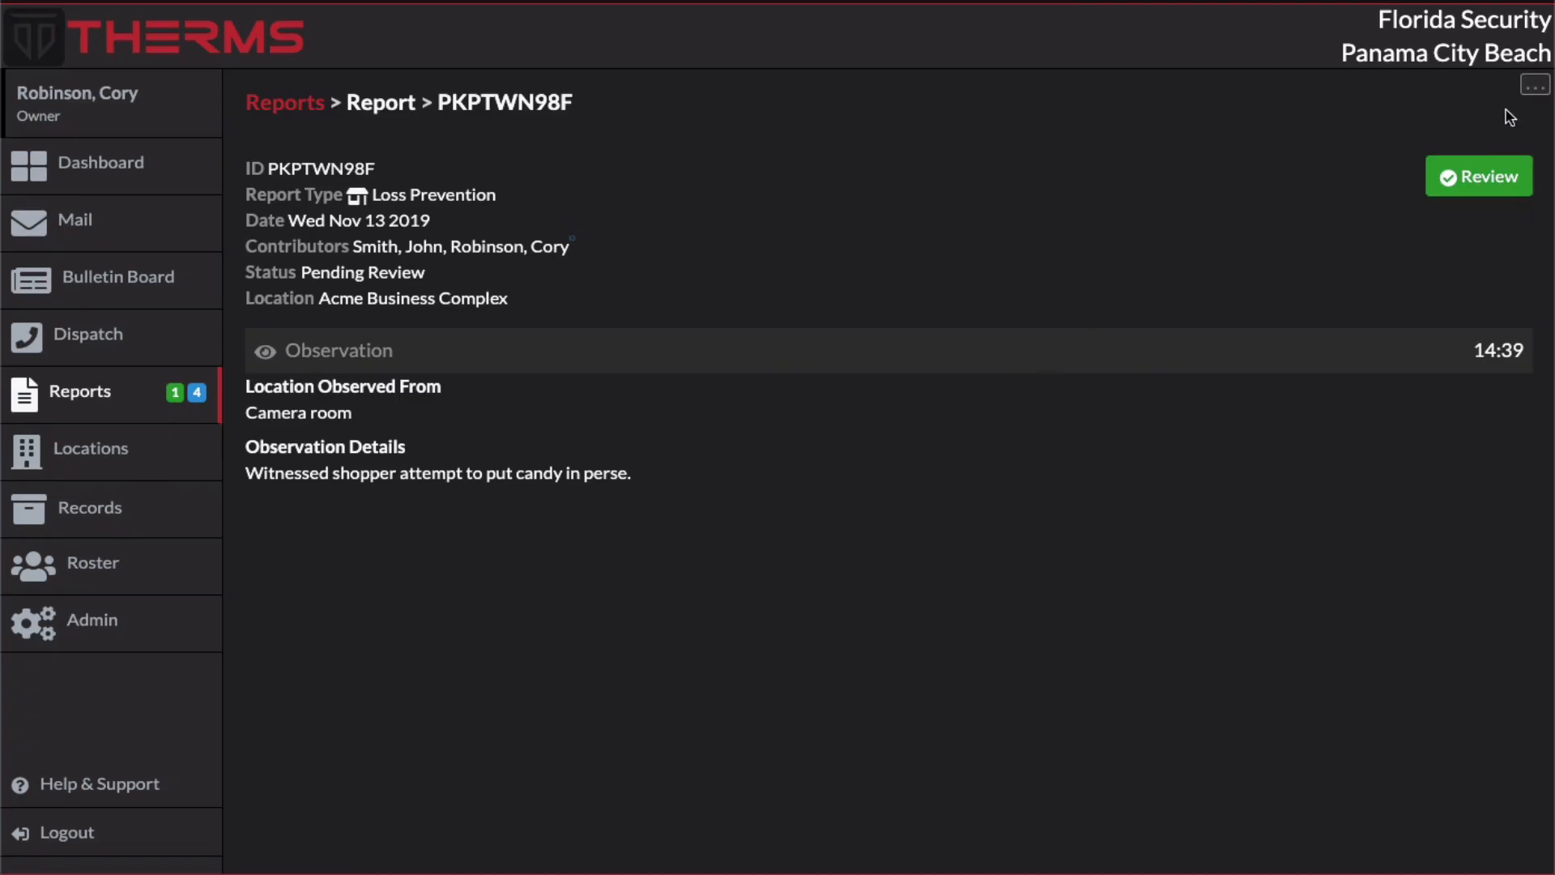
{"action": "left_click", "coordinate": [1531, 90]}
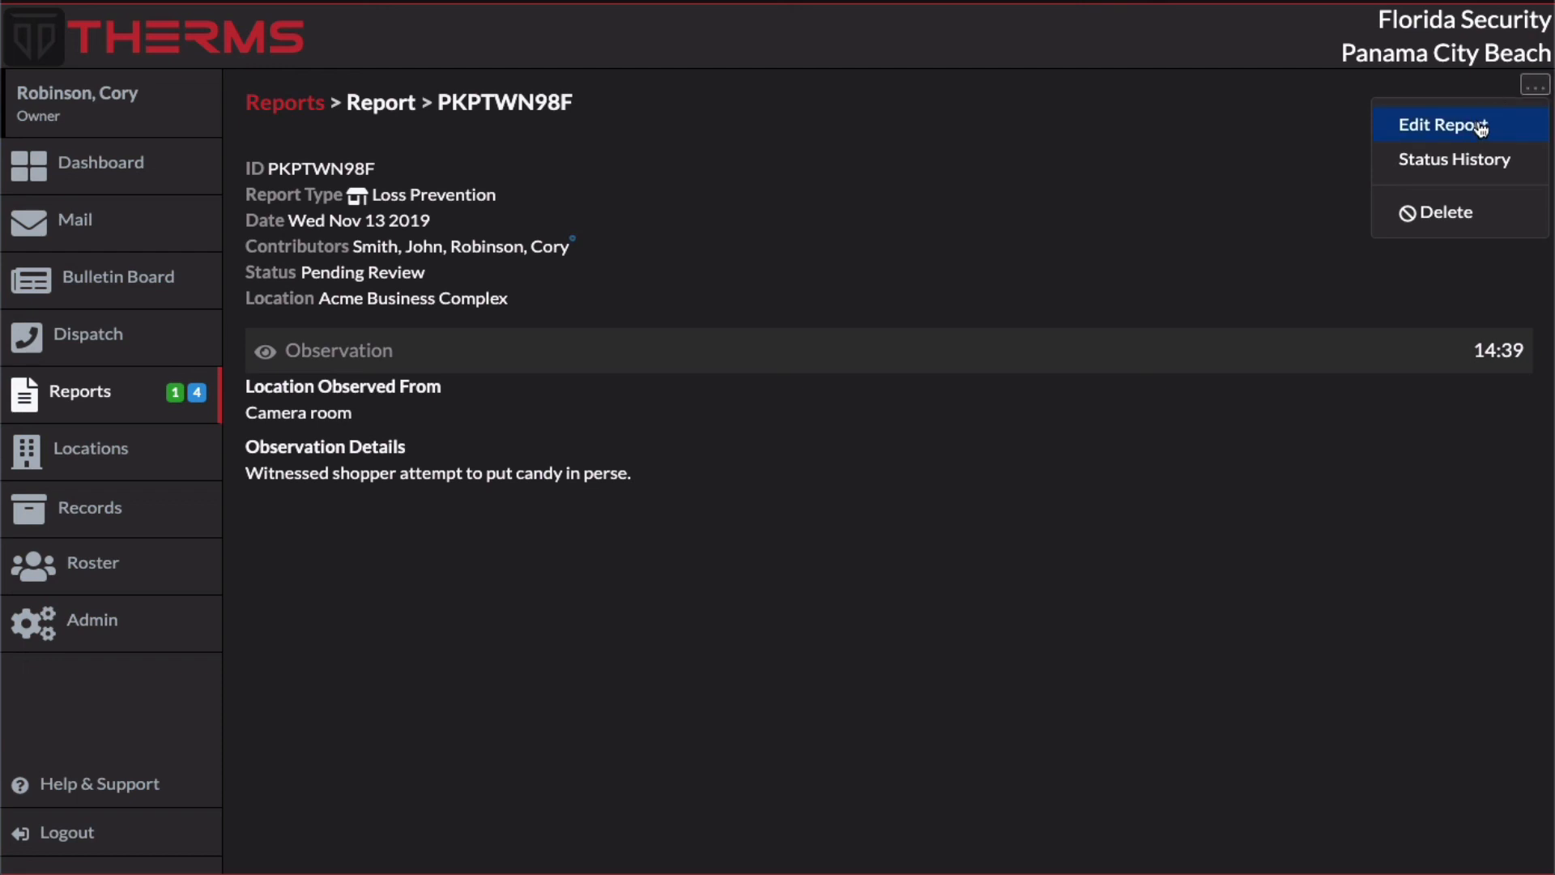
{"action": "left_click", "coordinate": [1390, 130]}
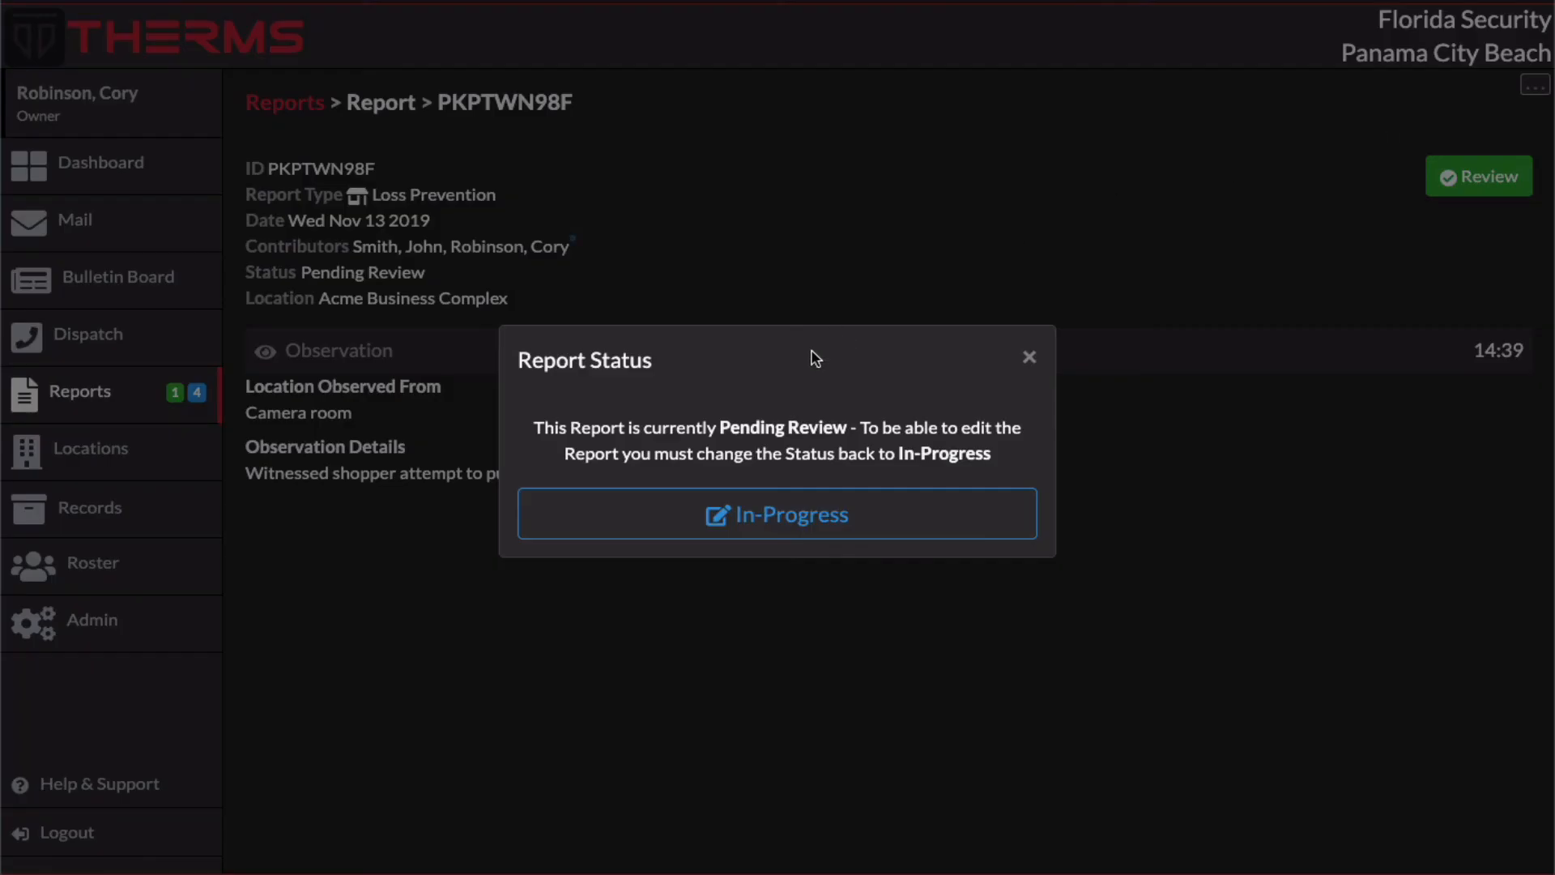
{"action": "left_click", "coordinate": [783, 513]}
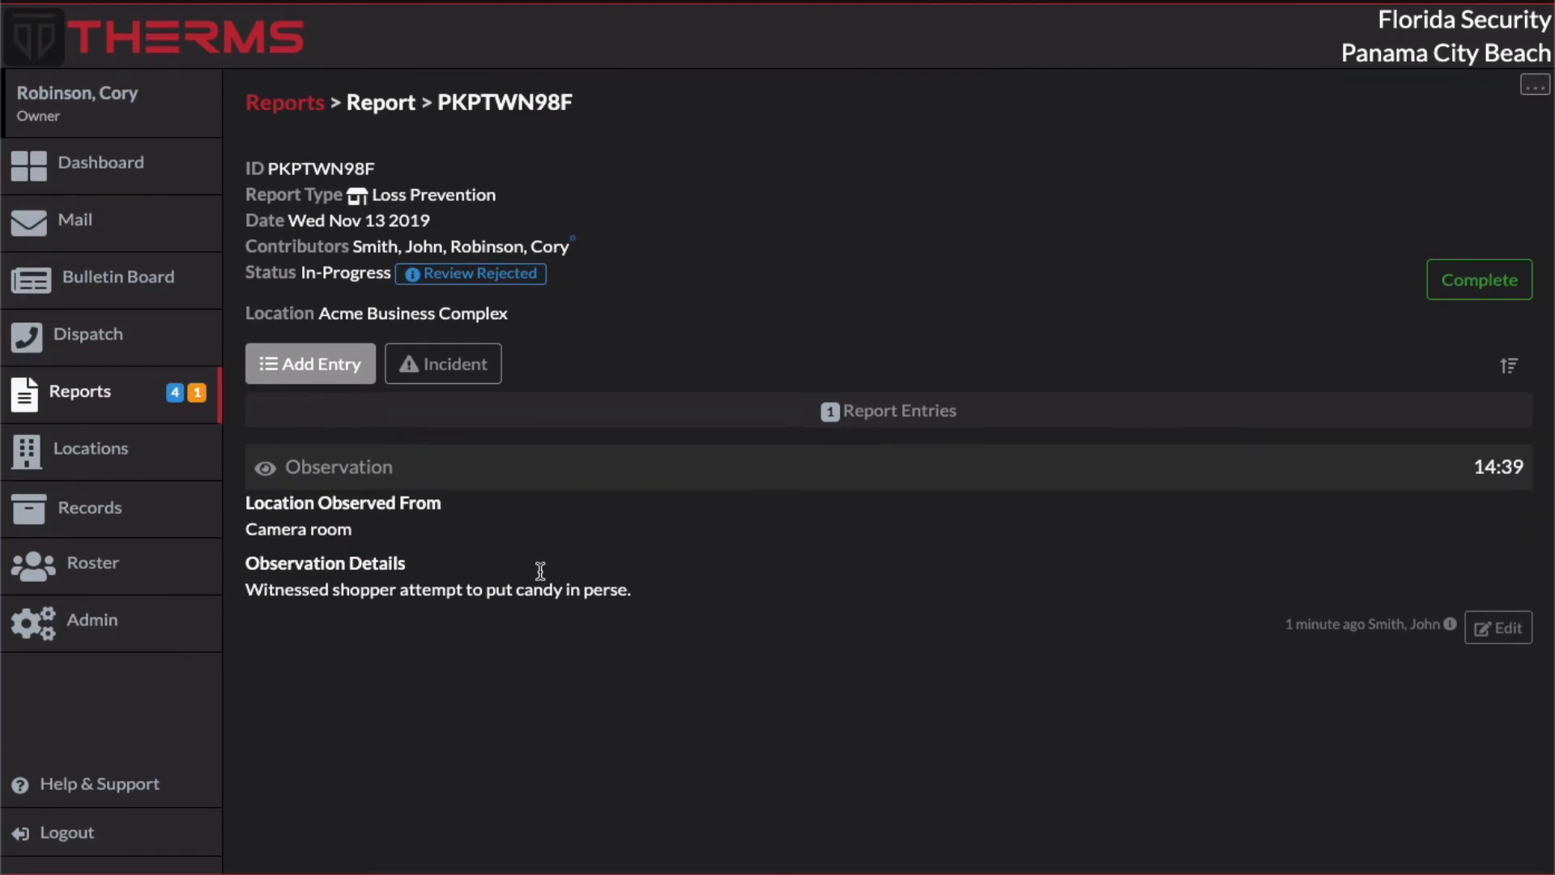
Step: Correct the Observation entry's details to "Witnessed shopper attempt to put candy in purse." and save the entry
{"action": "left_click", "coordinate": [1499, 628]}
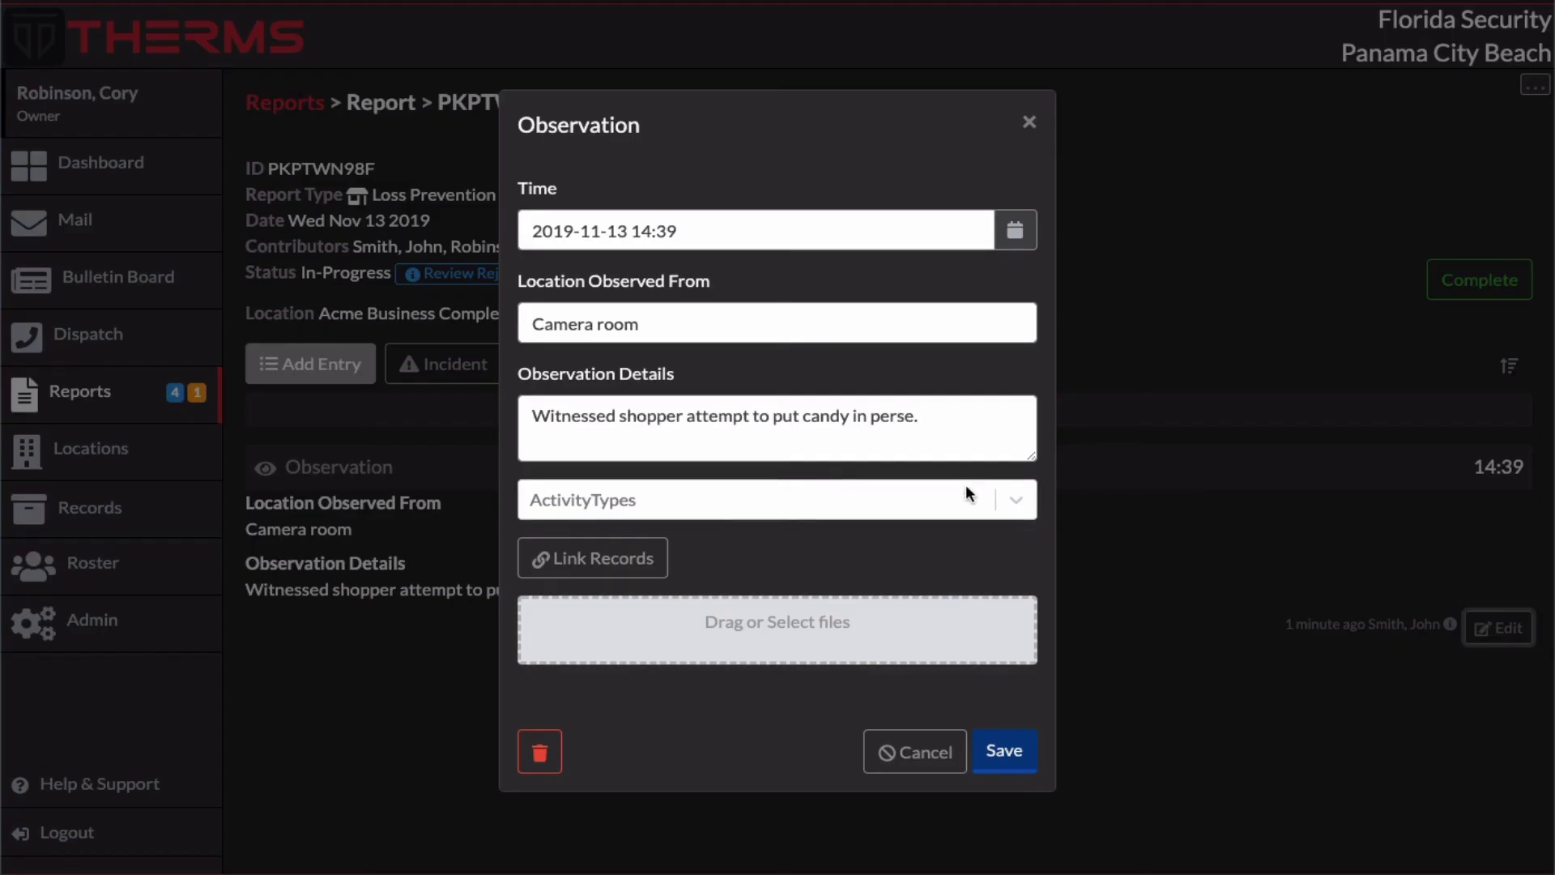
{"action": "left_click", "coordinate": [888, 416]}
{"action": "key", "text": "BackSpace"}
{"action": "type", "text": "u"}
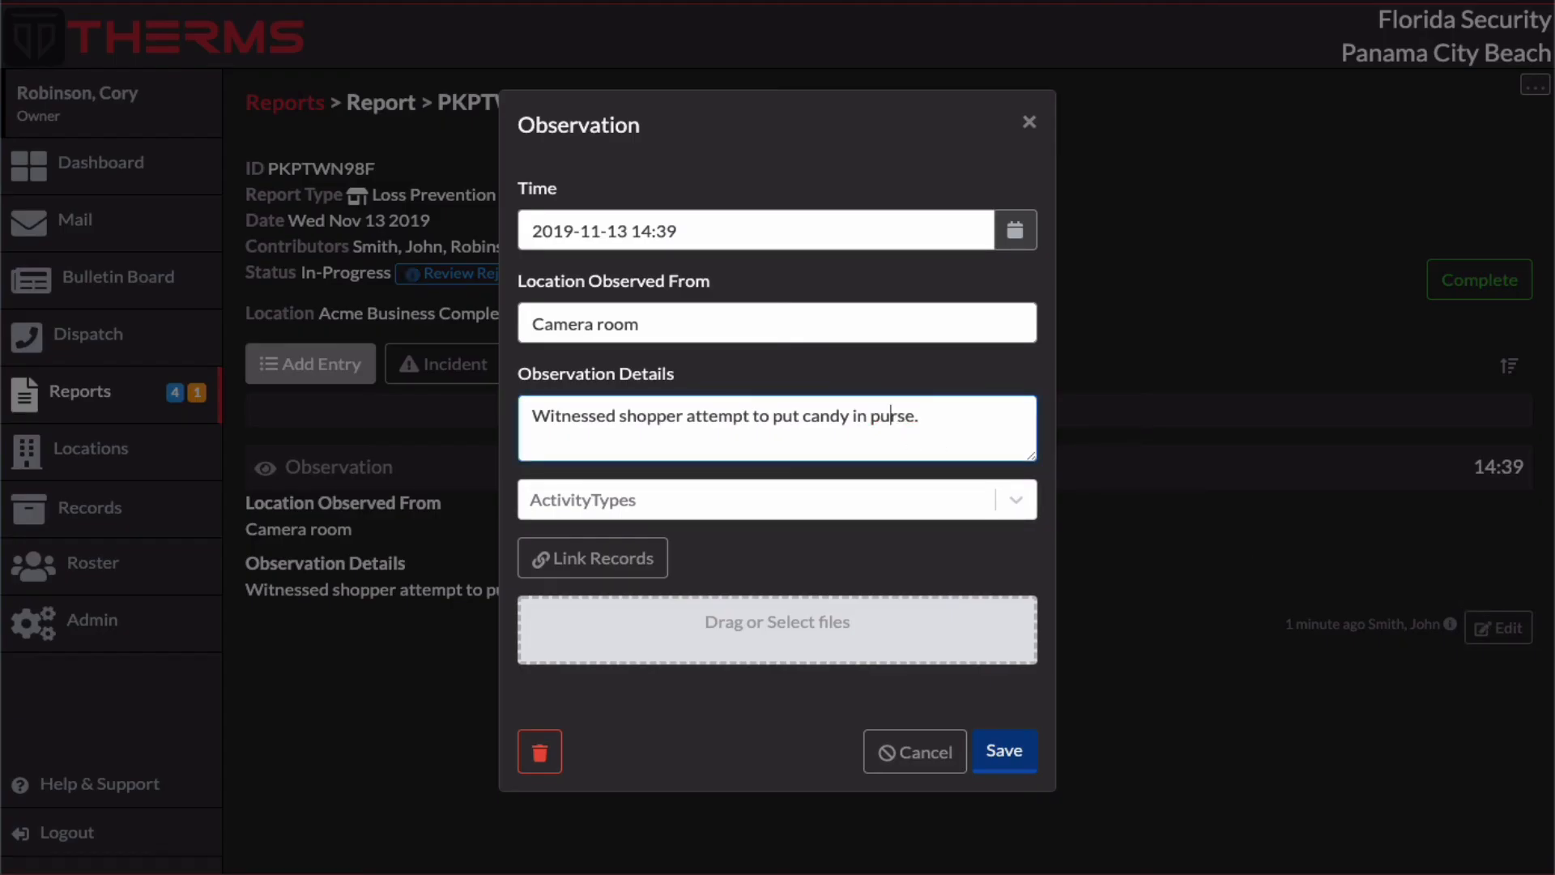
{"action": "left_click", "coordinate": [1012, 751]}
Step: Mark the Loss Prevention report as Complete, view the completed report and return to the reports list
{"action": "left_click", "coordinate": [1499, 275]}
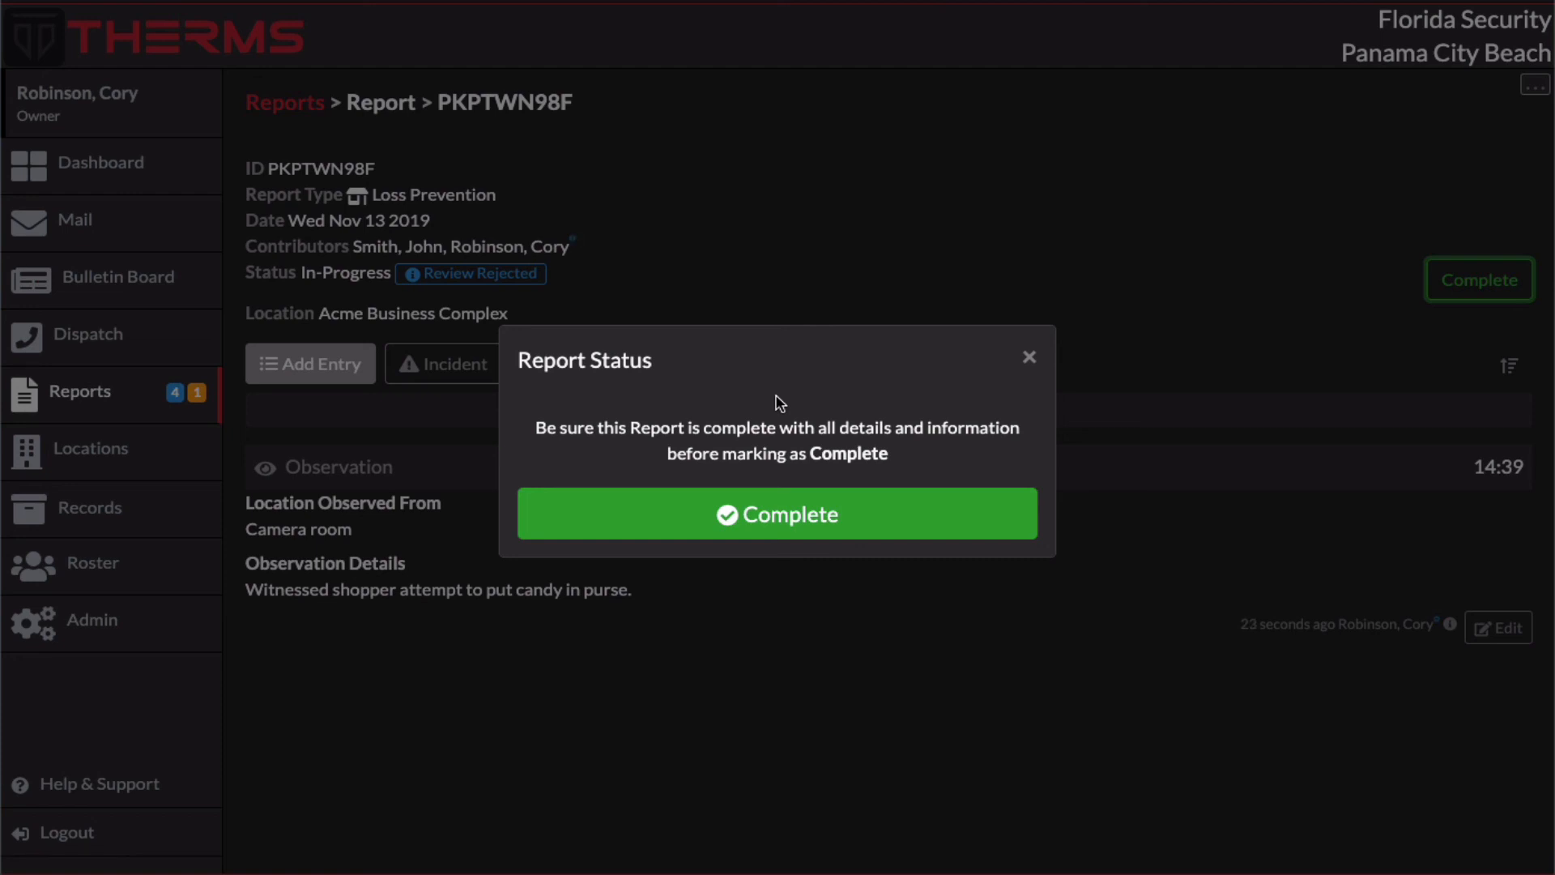
{"action": "left_click", "coordinate": [790, 518]}
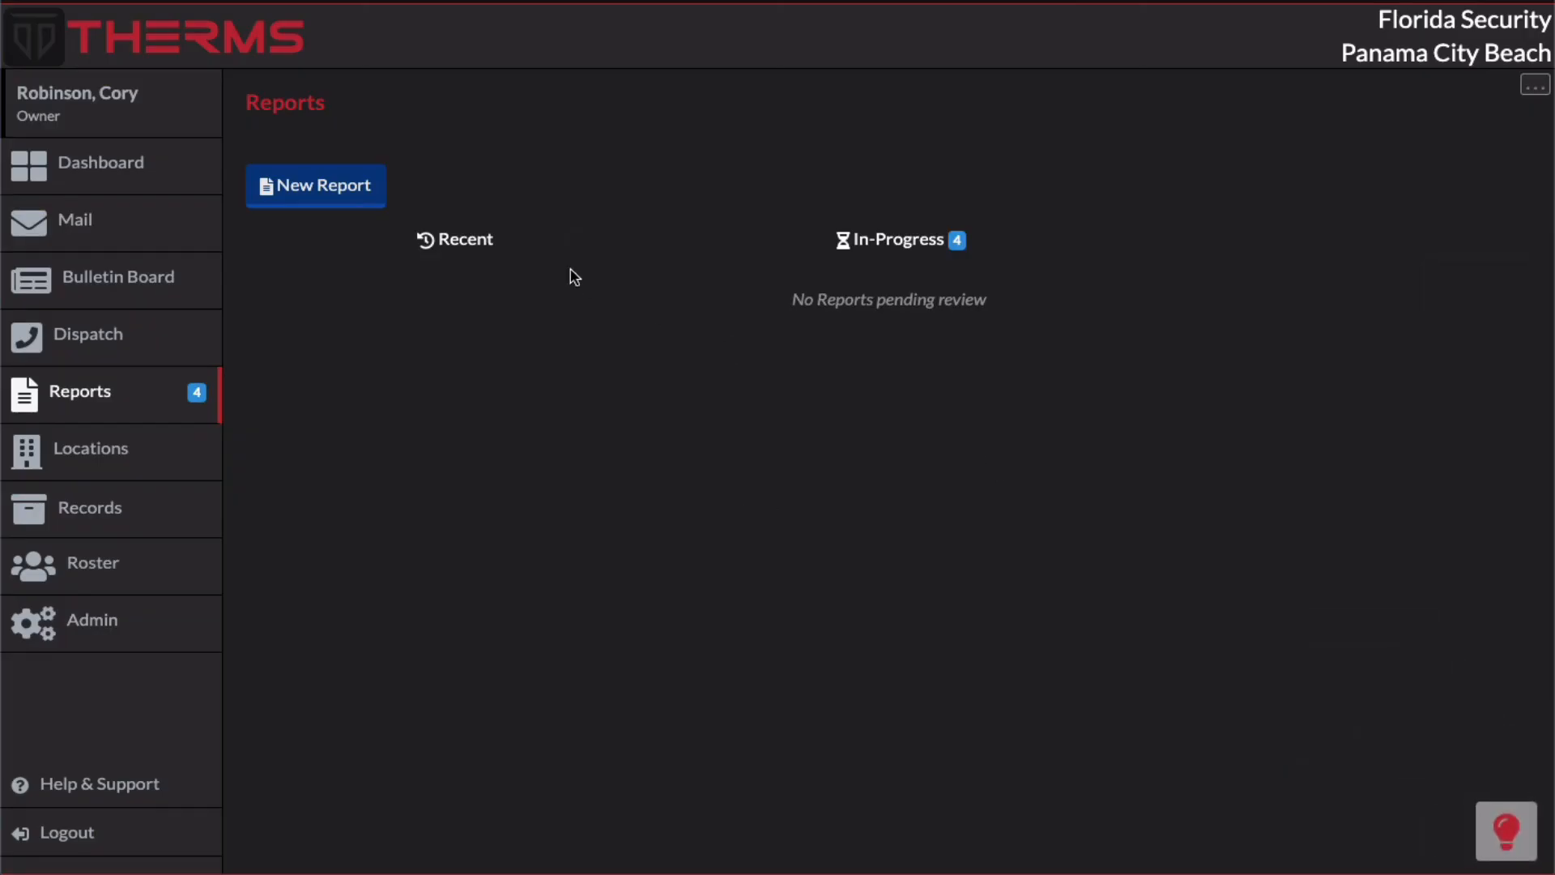
{"action": "left_click", "coordinate": [658, 297]}
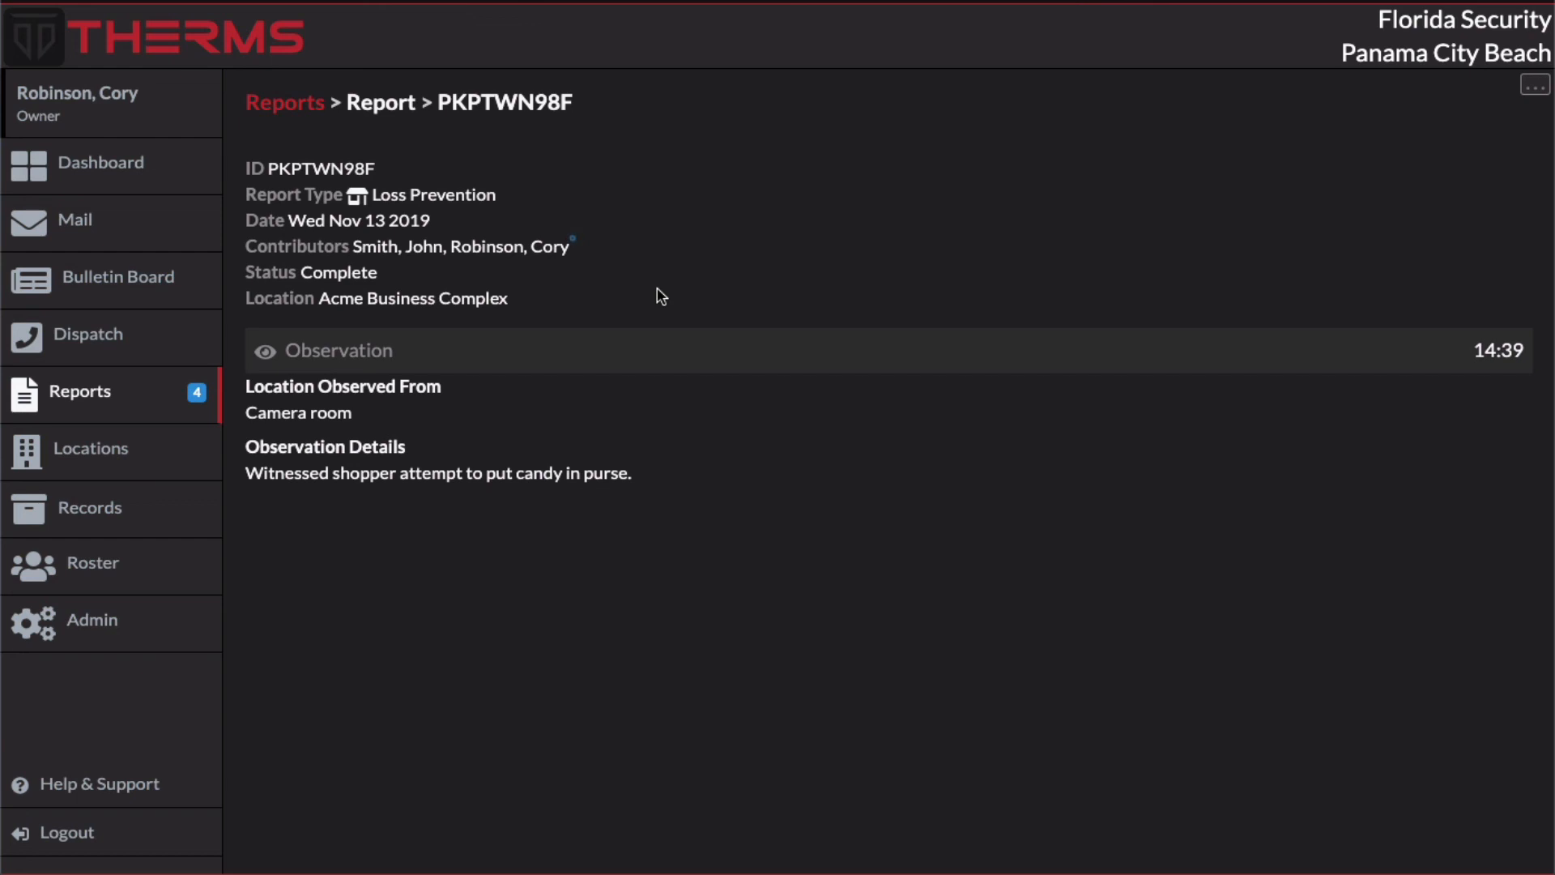
{"action": "left_click", "coordinate": [283, 103]}
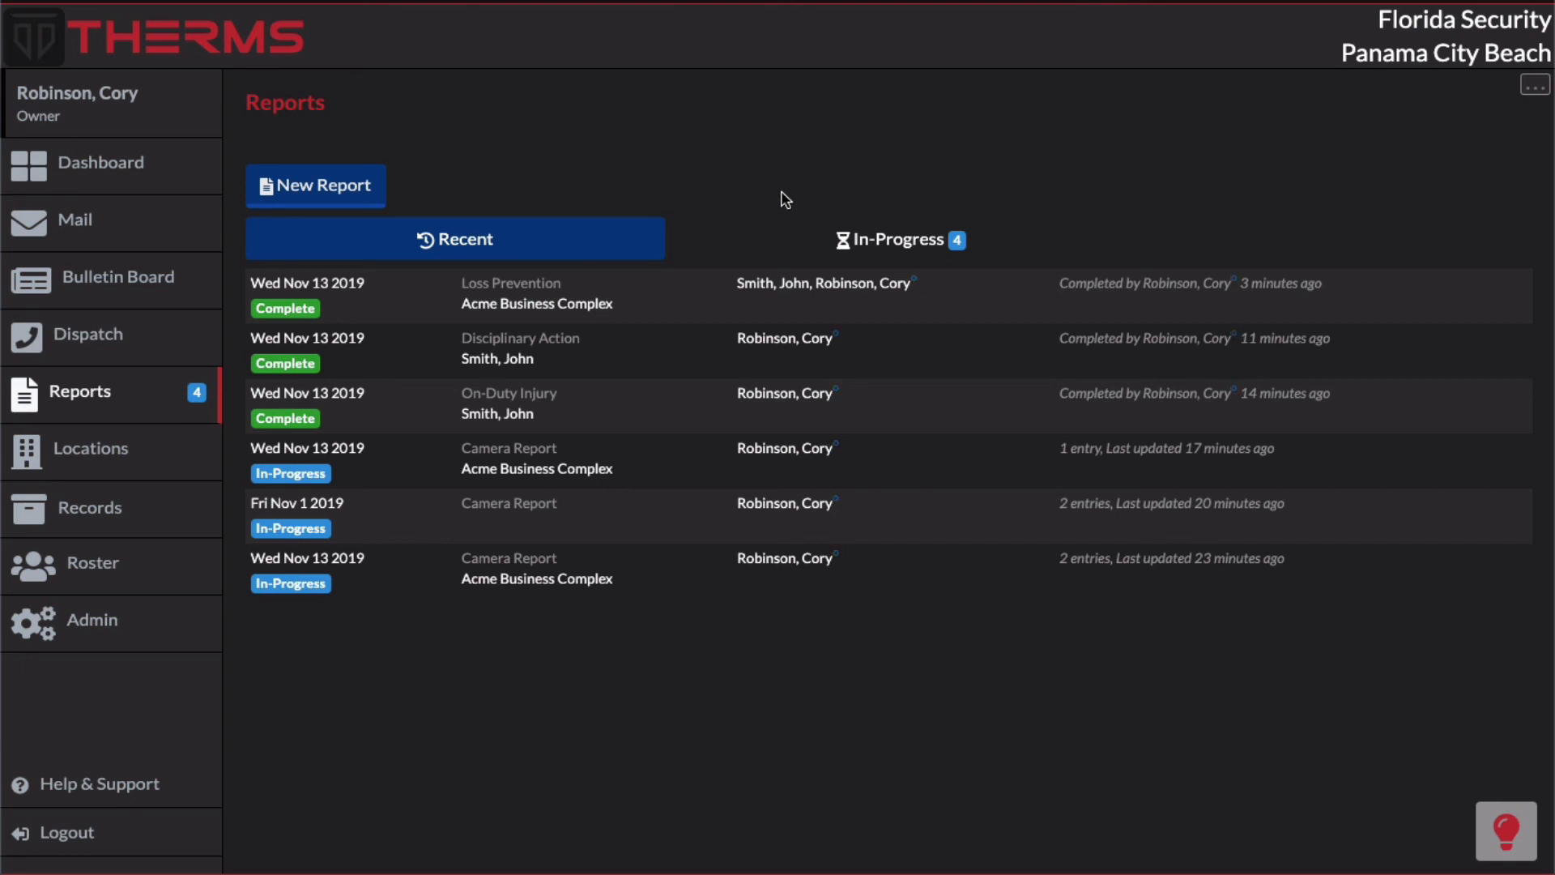
Step: Open the Report Entries configuration for reports
{"action": "left_click", "coordinate": [1533, 86]}
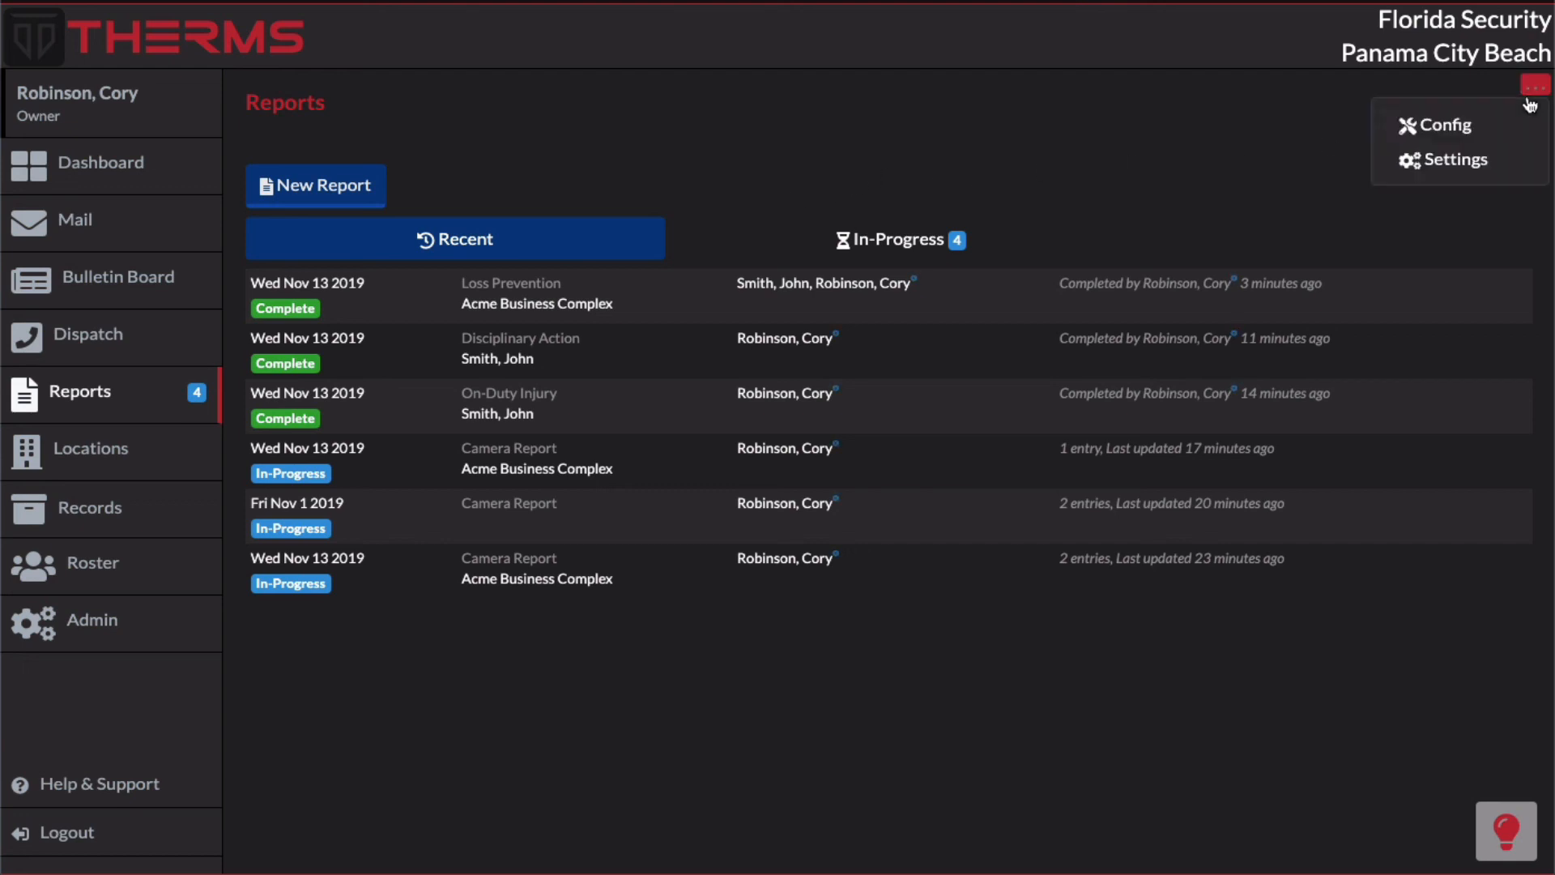
{"action": "left_click", "coordinate": [1458, 126]}
{"action": "left_click", "coordinate": [592, 191]}
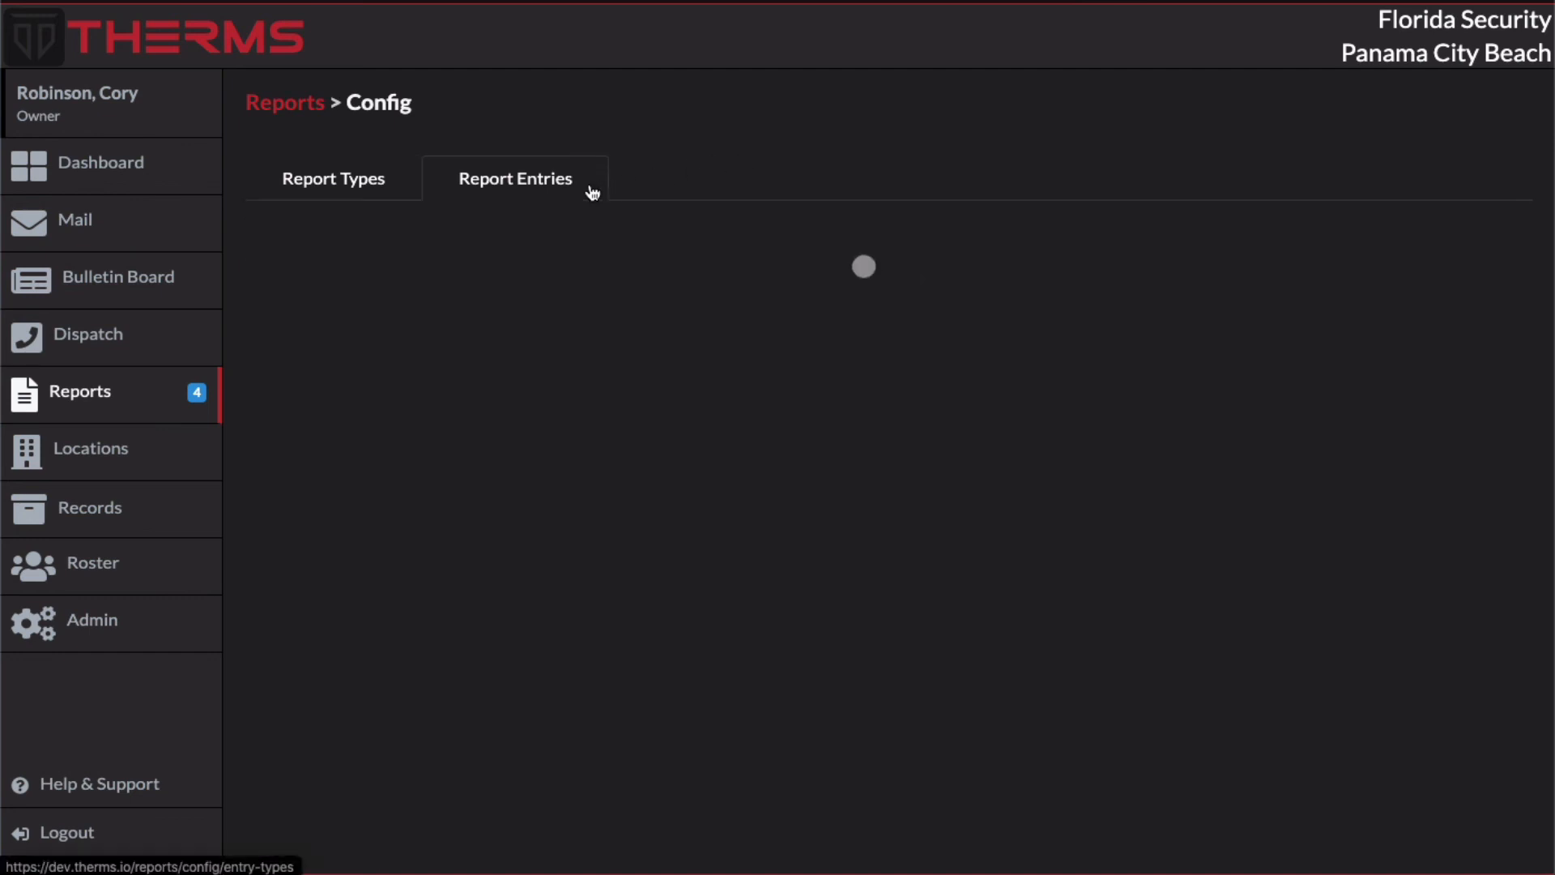